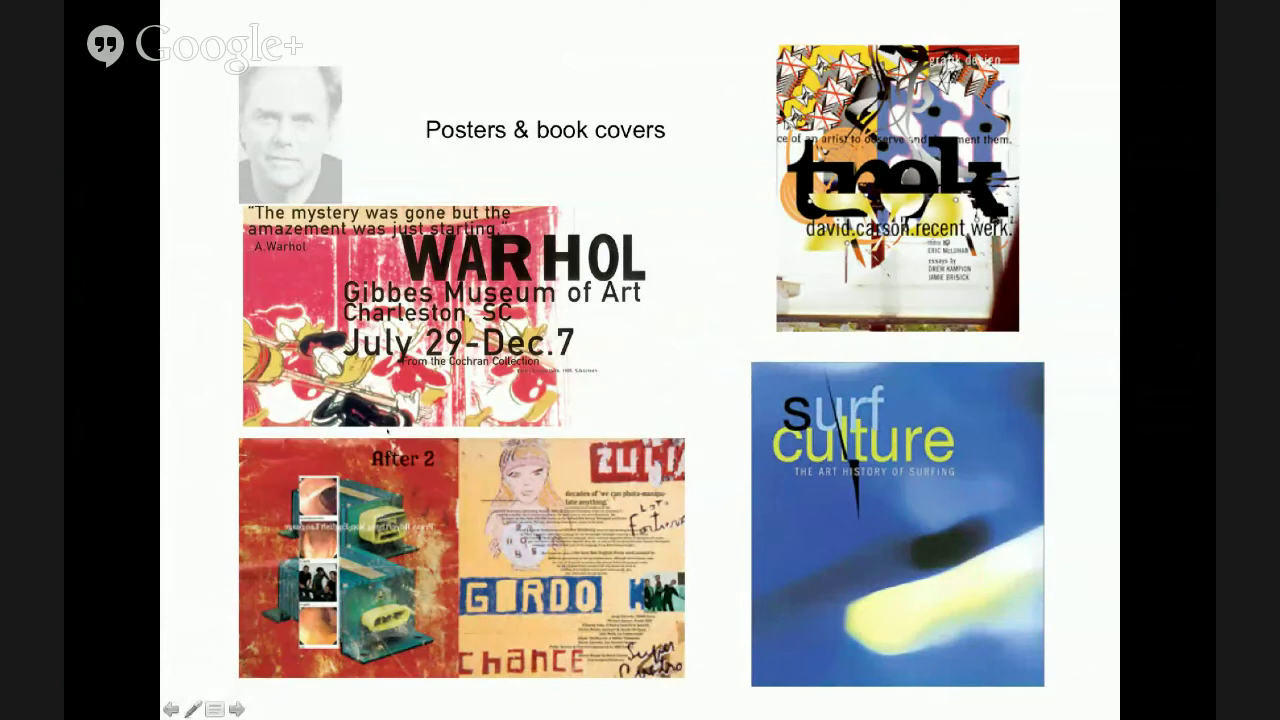
Advance two slides, then end the slide show back to Normal View on slide 17
{"action": "key", "text": "Right"}
{"action": "key", "text": "Right"}
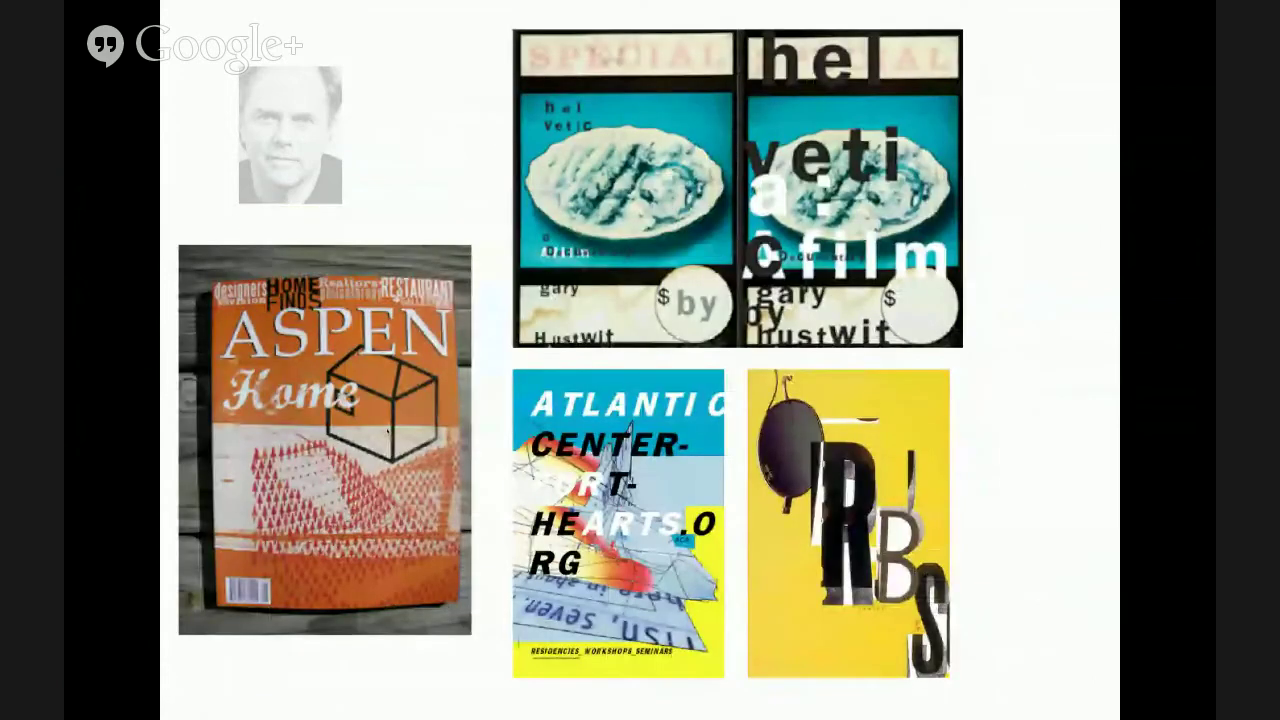
{"action": "key", "text": "Right"}
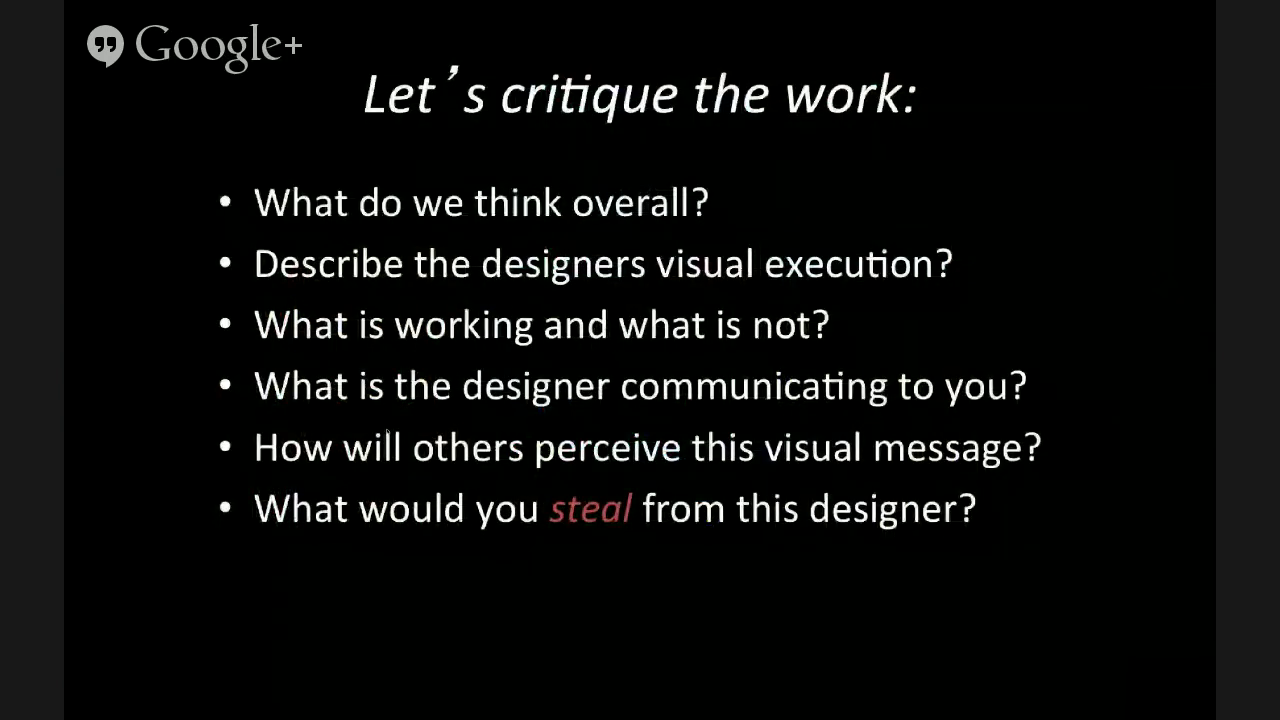
{"action": "key", "text": "Escape"}
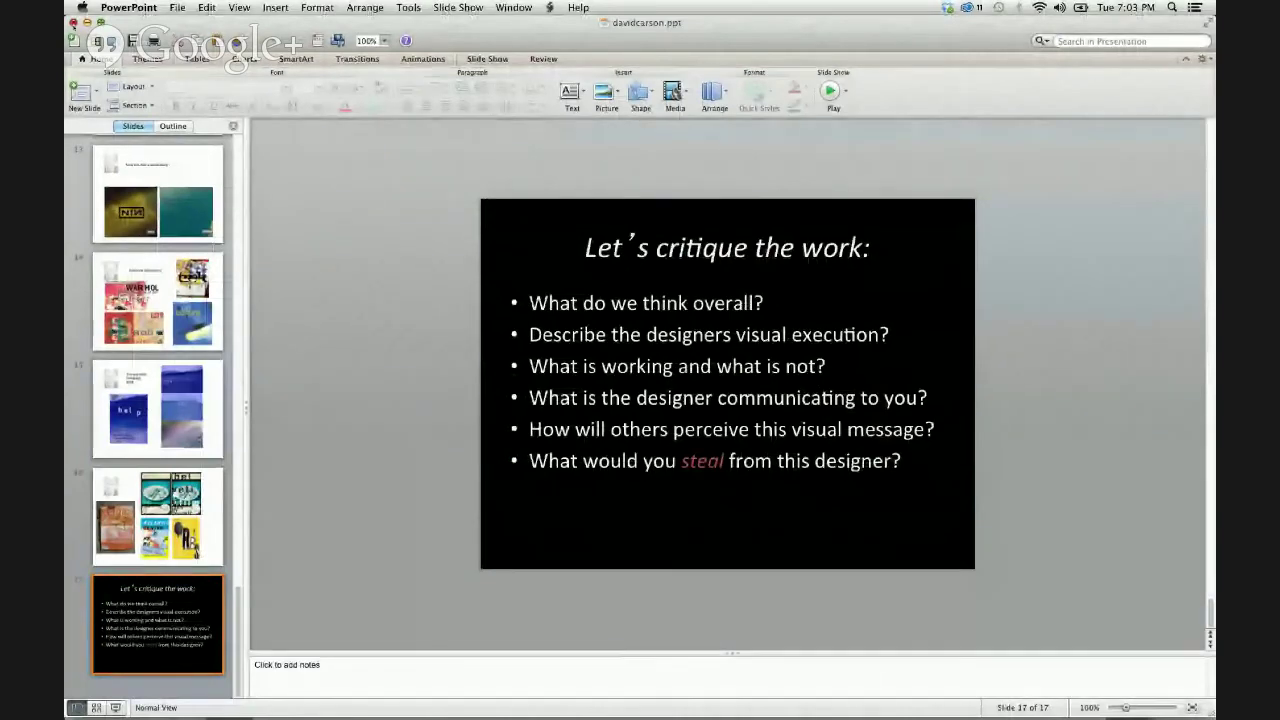
Hide the CD cover preview and launch Adobe Photoshop CC through a Spotlight search for 'photo'
{"action": "key", "text": "super+Tab"}
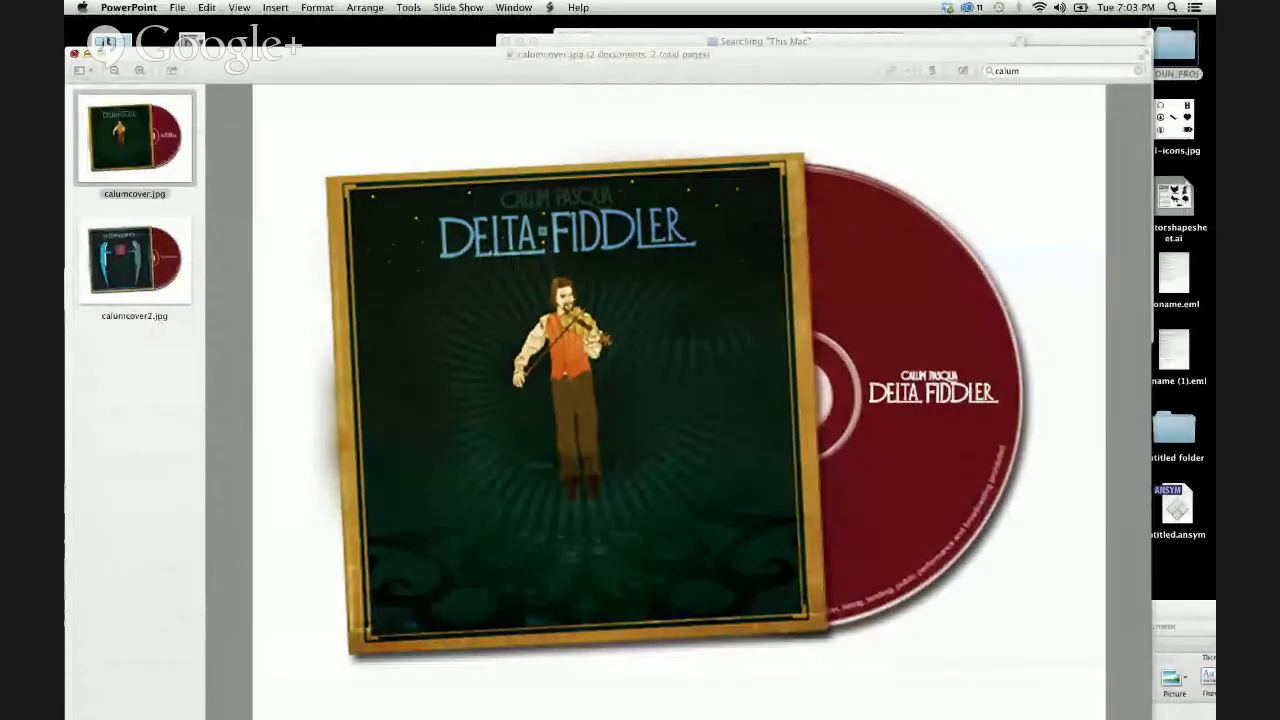
{"action": "key", "text": "super+h"}
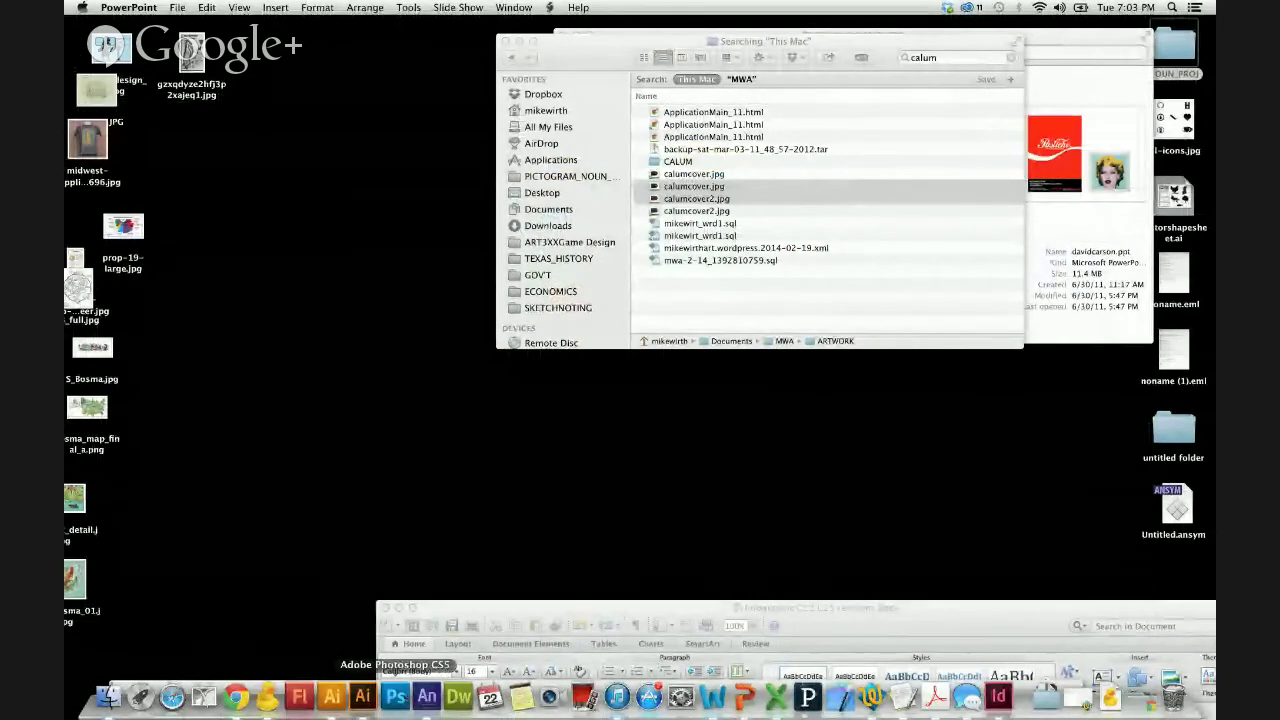
{"action": "key", "text": "super+space"}
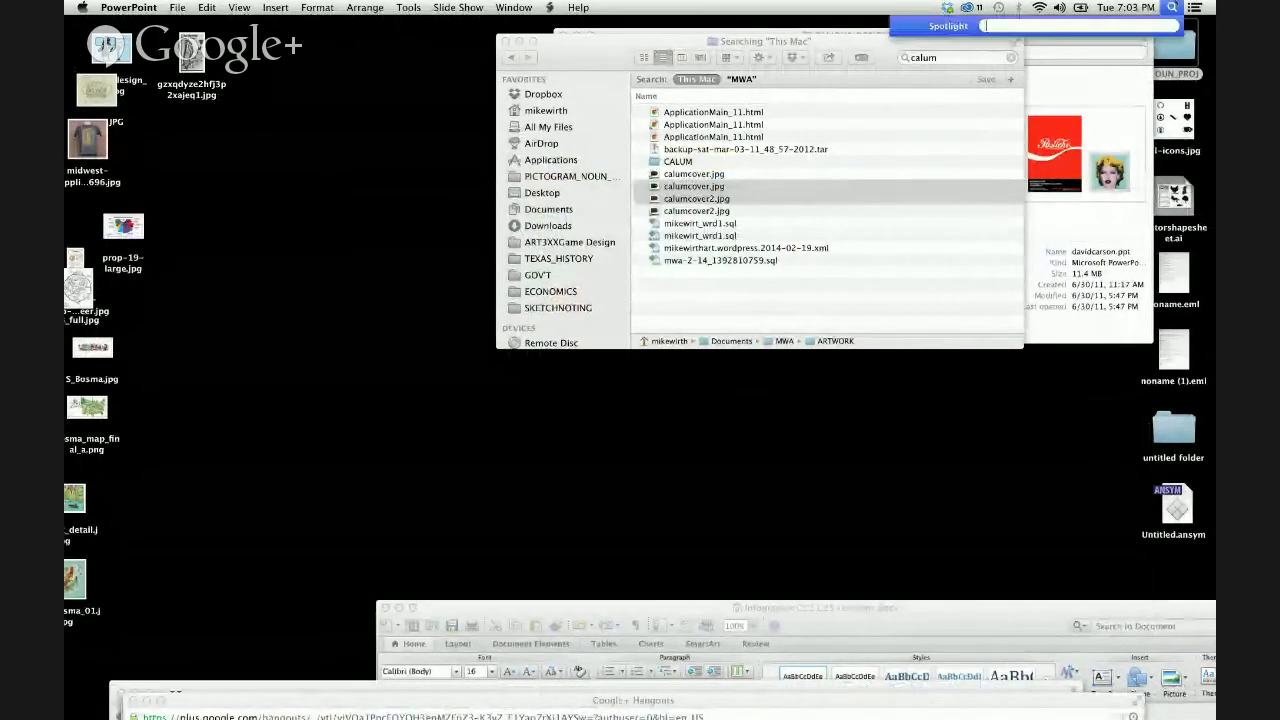
{"action": "type", "text": "photo"}
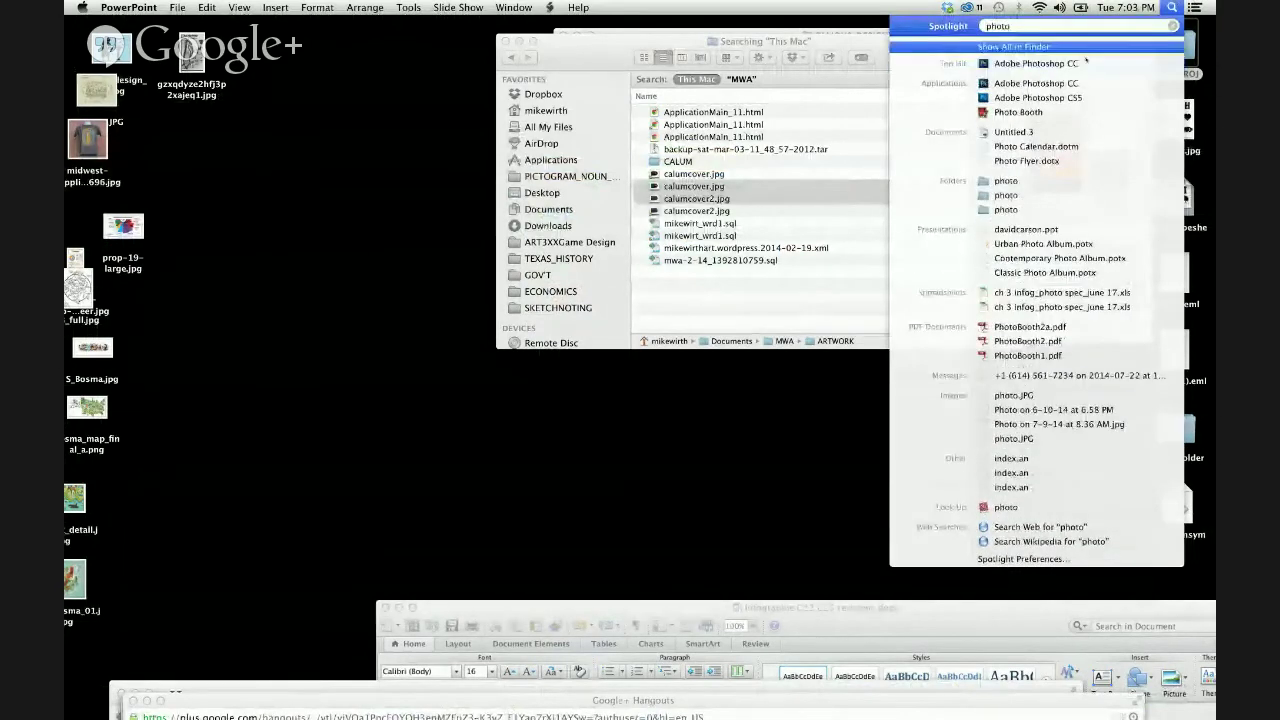
{"action": "key", "text": "Escape"}
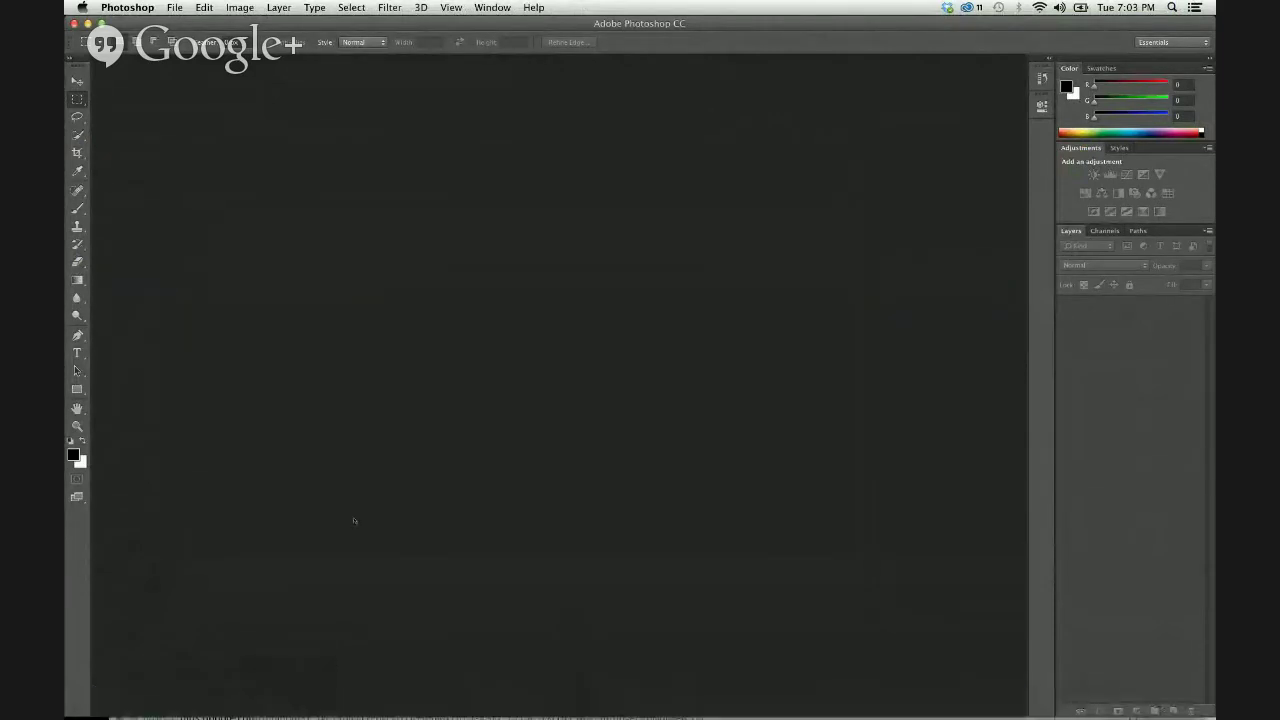
Search Google in Chrome for 'cd cover dimensions'
{"action": "mouse_move", "coordinate": [231, 697]}
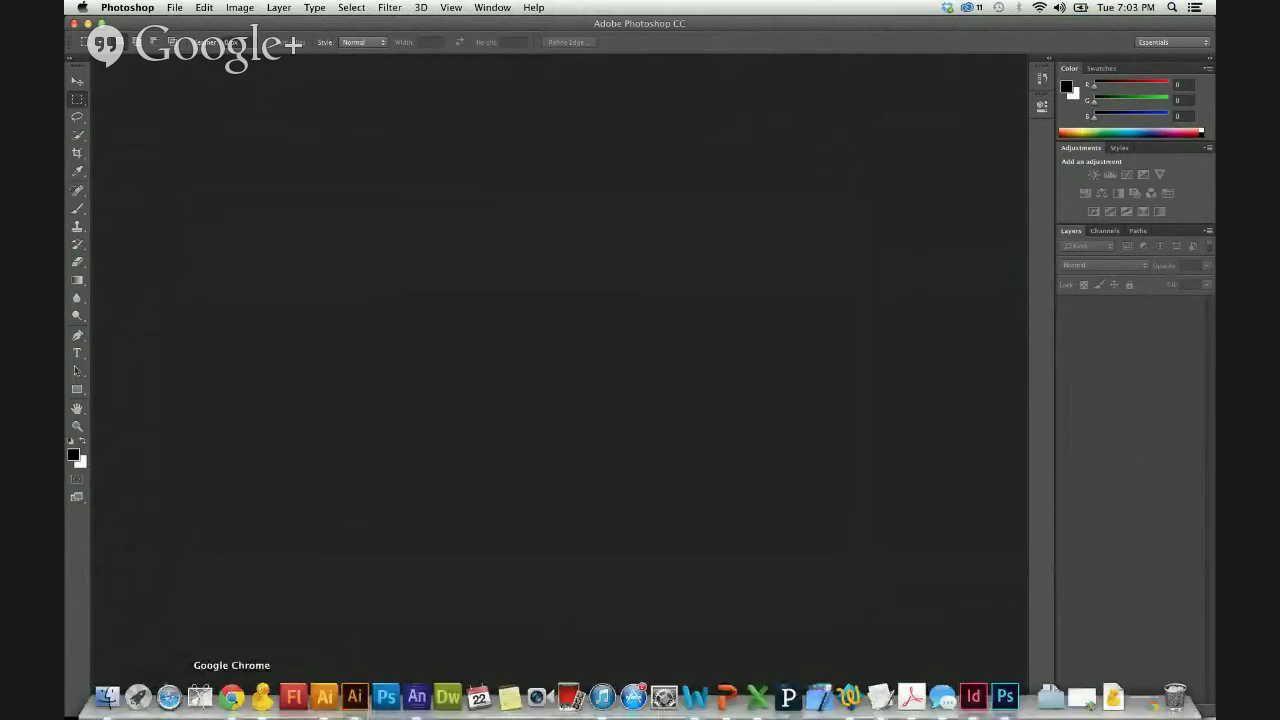
{"action": "left_click", "coordinate": [231, 697]}
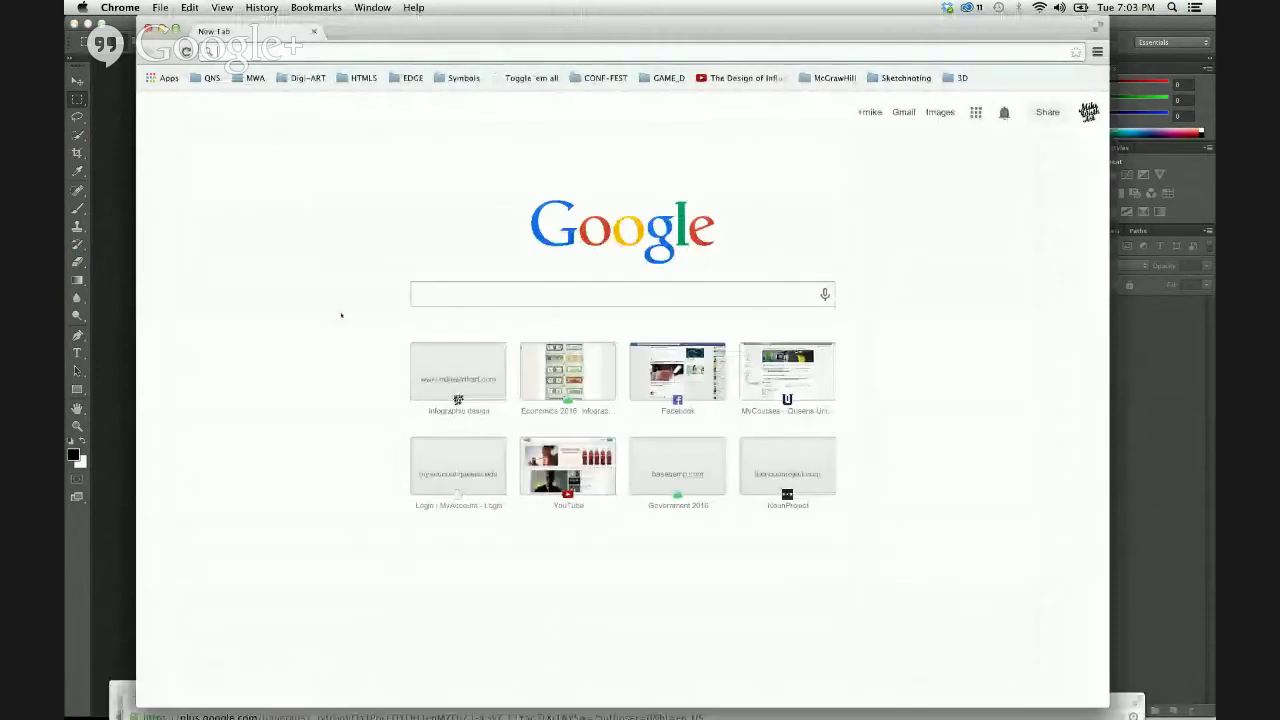
{"action": "left_click", "coordinate": [454, 290]}
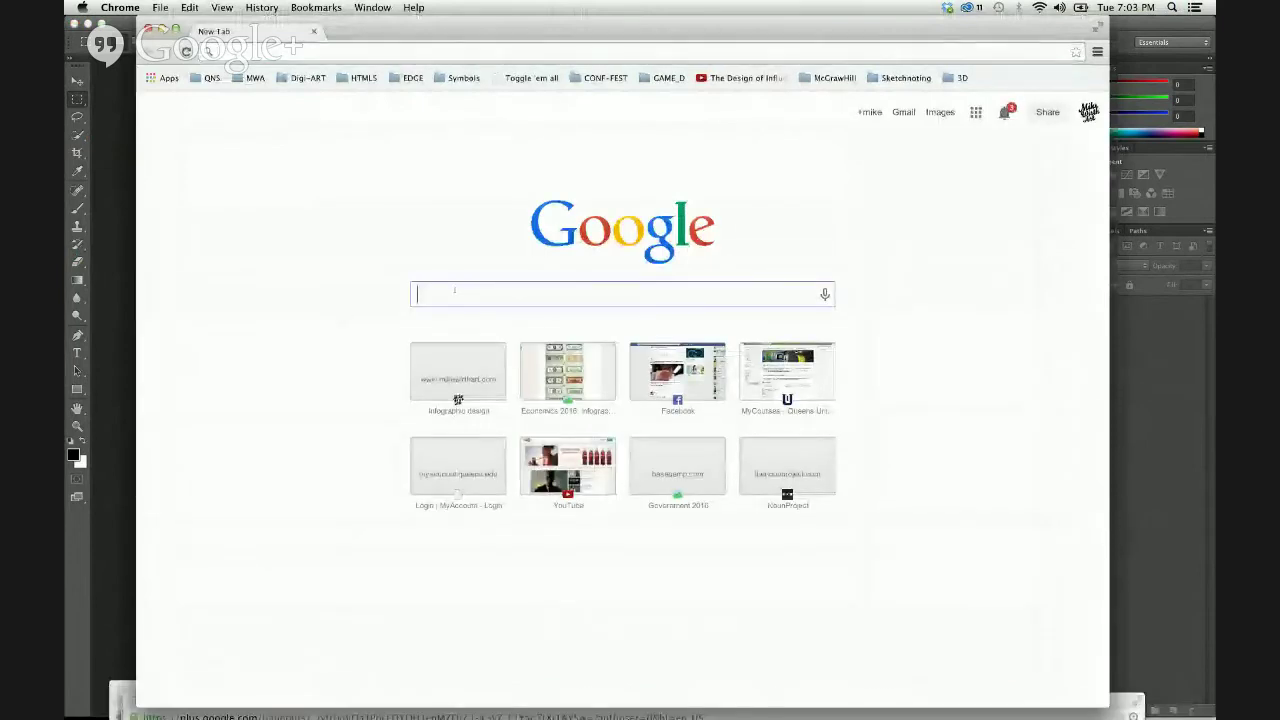
{"action": "type", "text": "cd cover dimensions"}
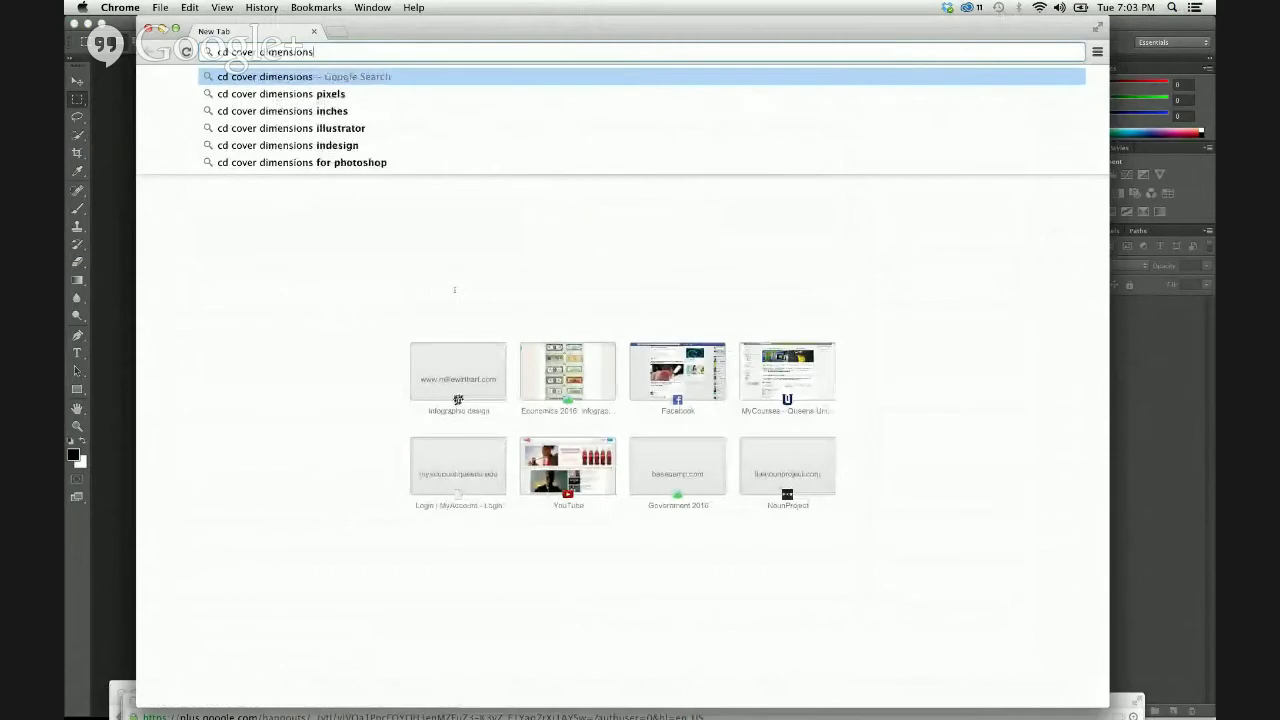
{"action": "key", "text": "Return"}
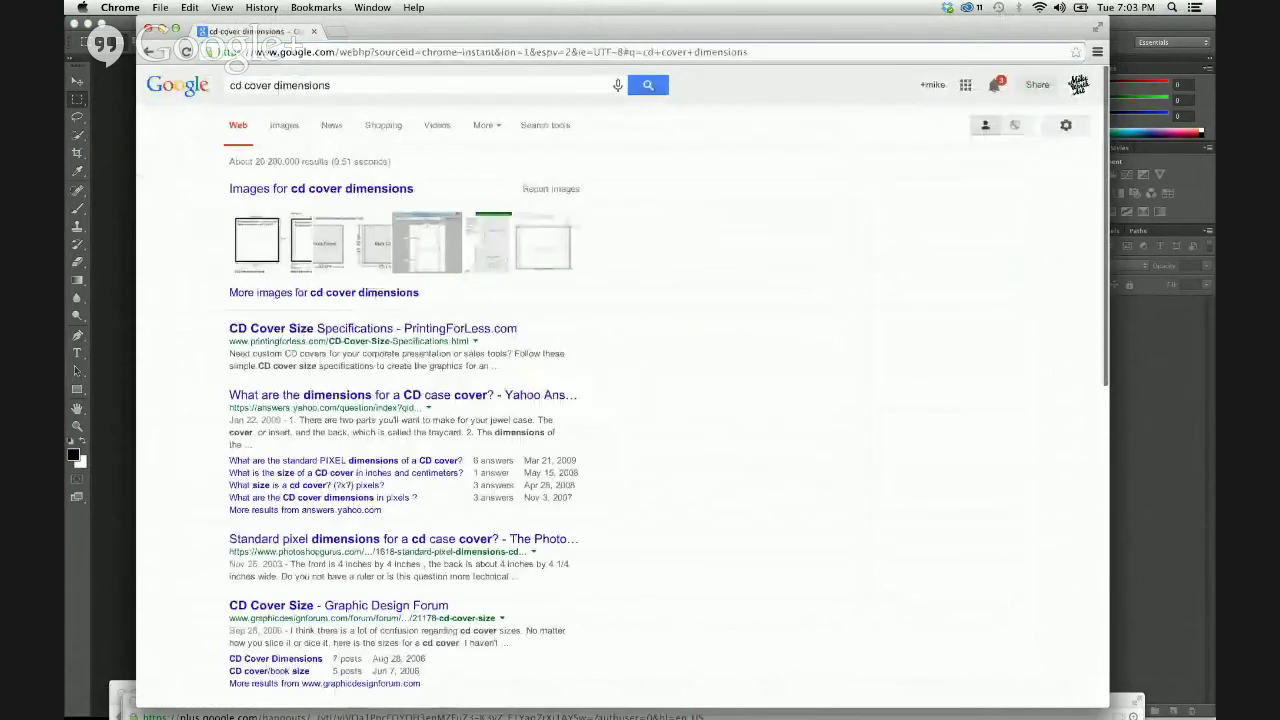
Read PrintingForLess's CD cover specs (4.974 x 4.974 inch bleed), then return to Photoshop
{"action": "left_click", "coordinate": [330, 329]}
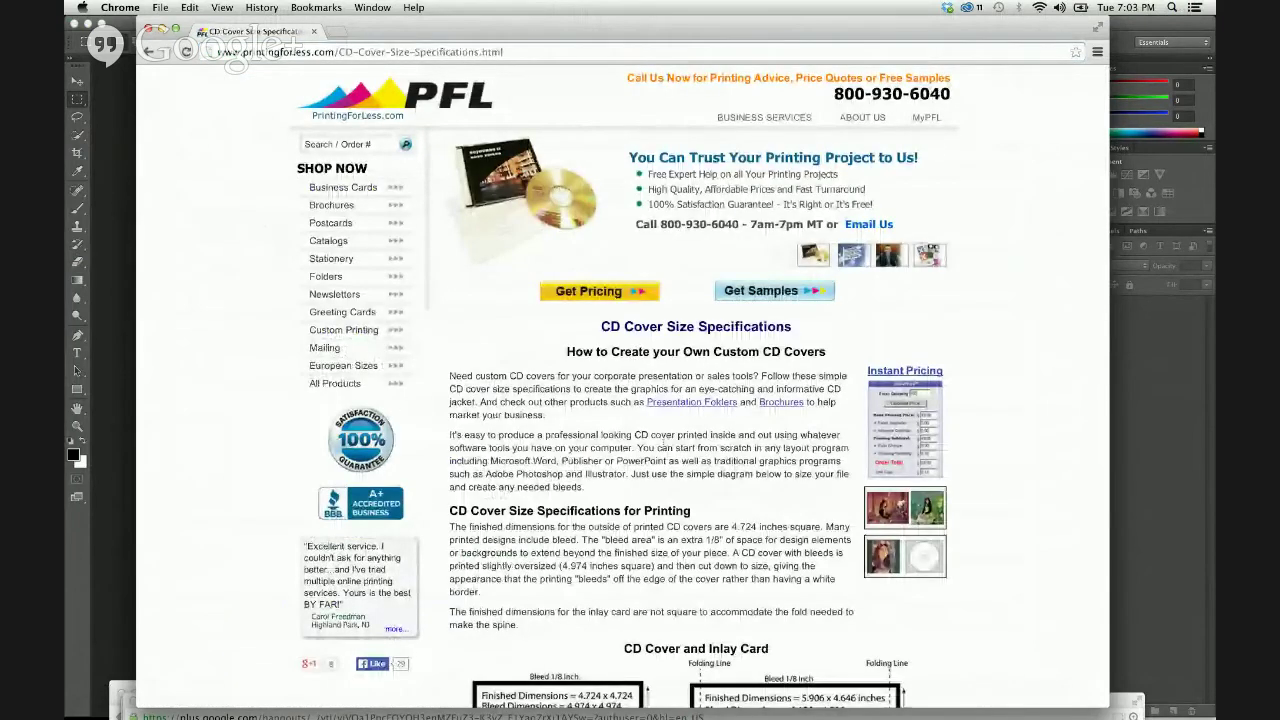
{"action": "scroll", "coordinate": [703, 483], "scroll_direction": "down", "scroll_amount": 5}
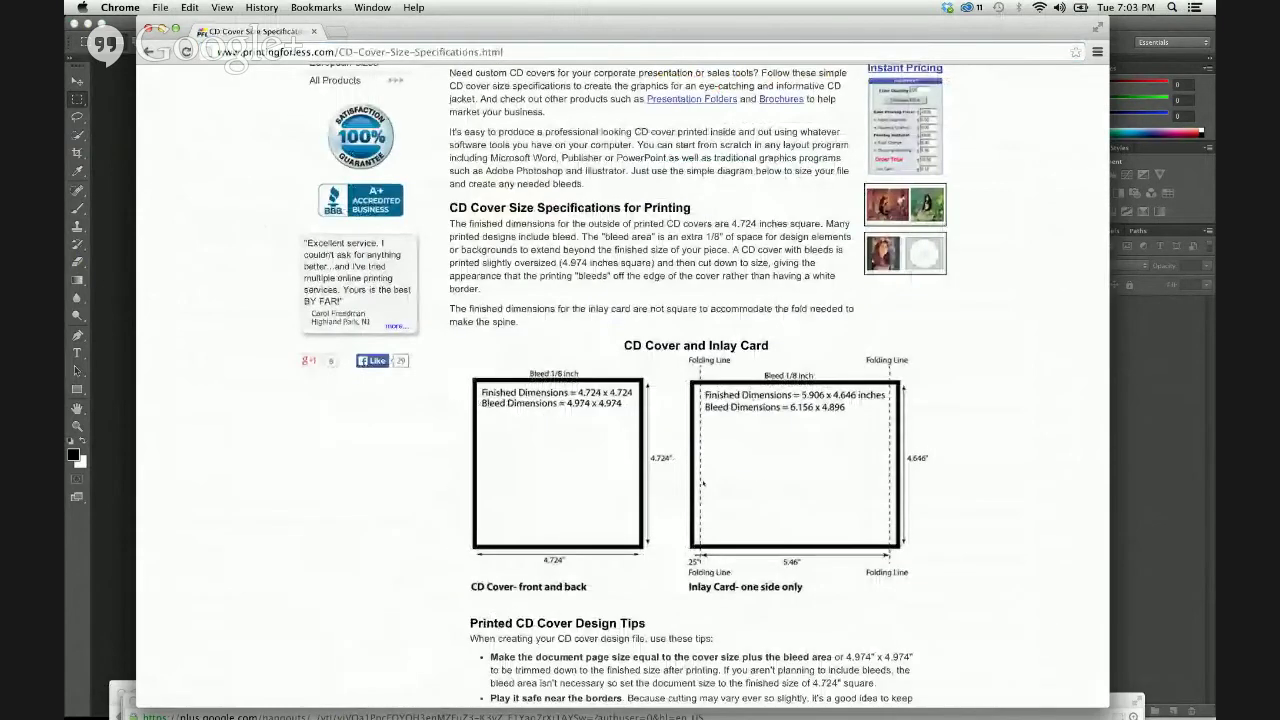
{"action": "scroll", "coordinate": [703, 483], "scroll_direction": "down", "scroll_amount": 4}
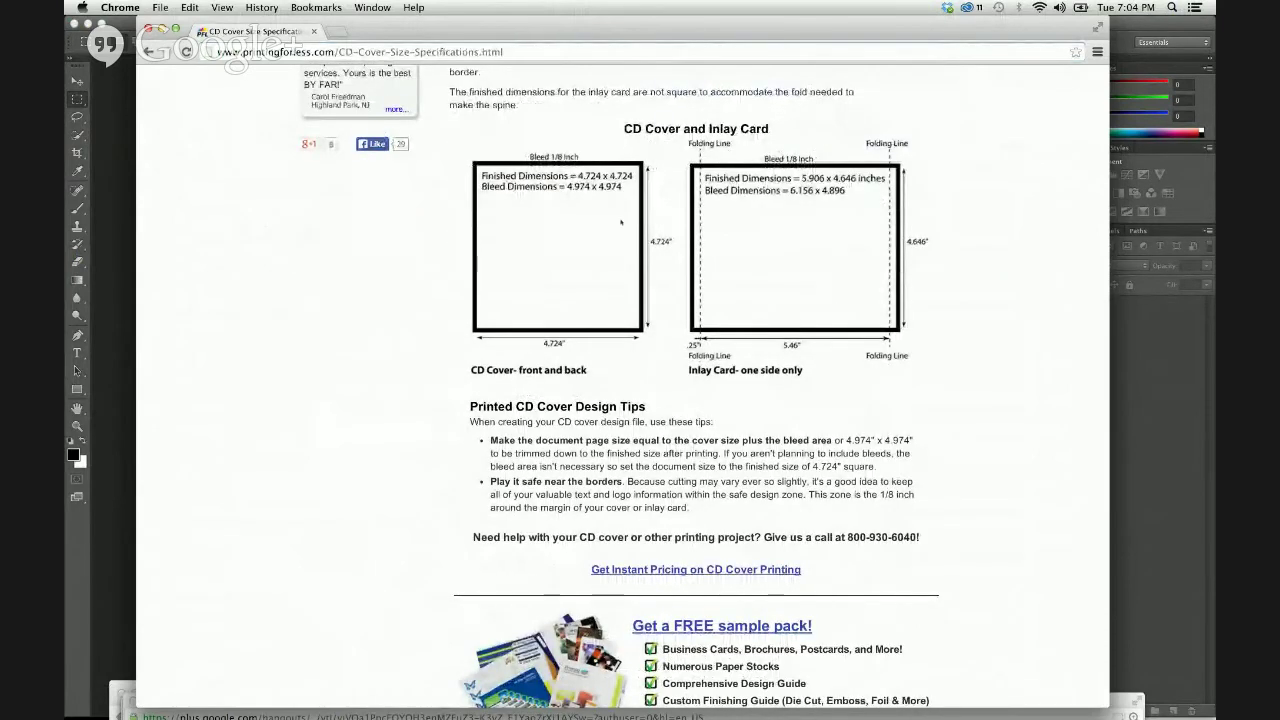
{"action": "scroll", "coordinate": [577, 279], "scroll_direction": "up", "scroll_amount": 1}
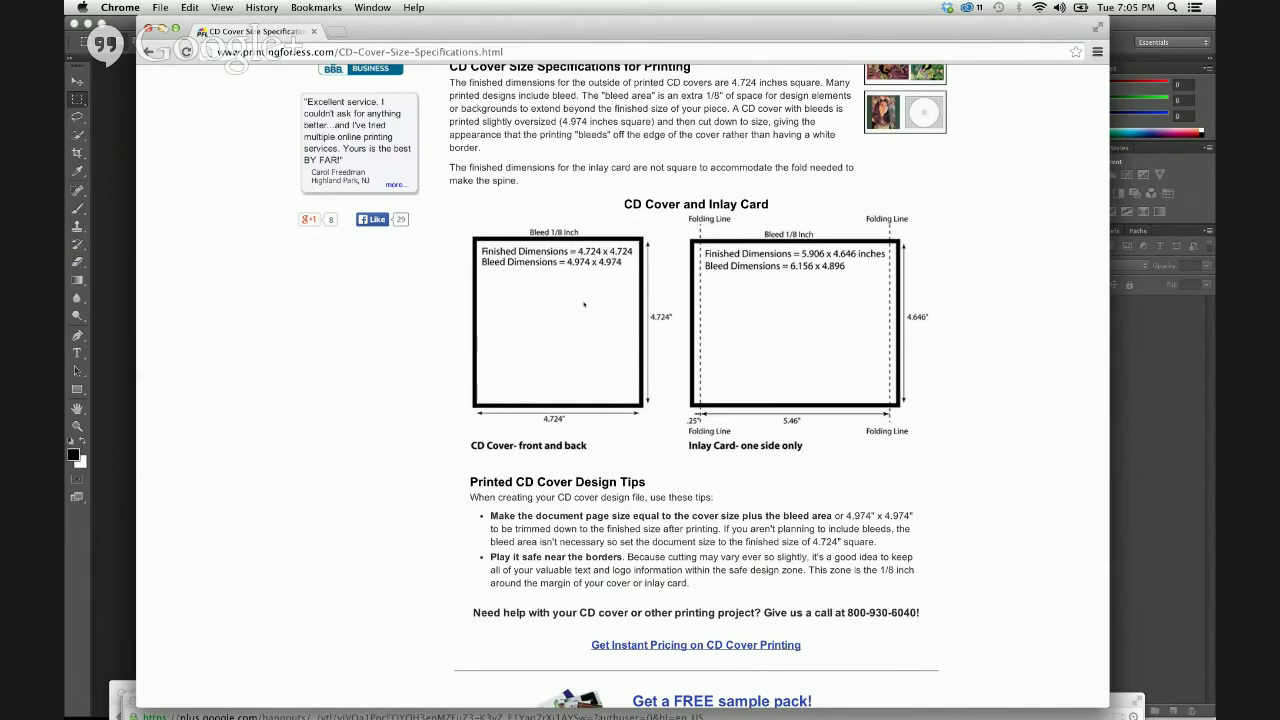
{"action": "left_click", "coordinate": [129, 151]}
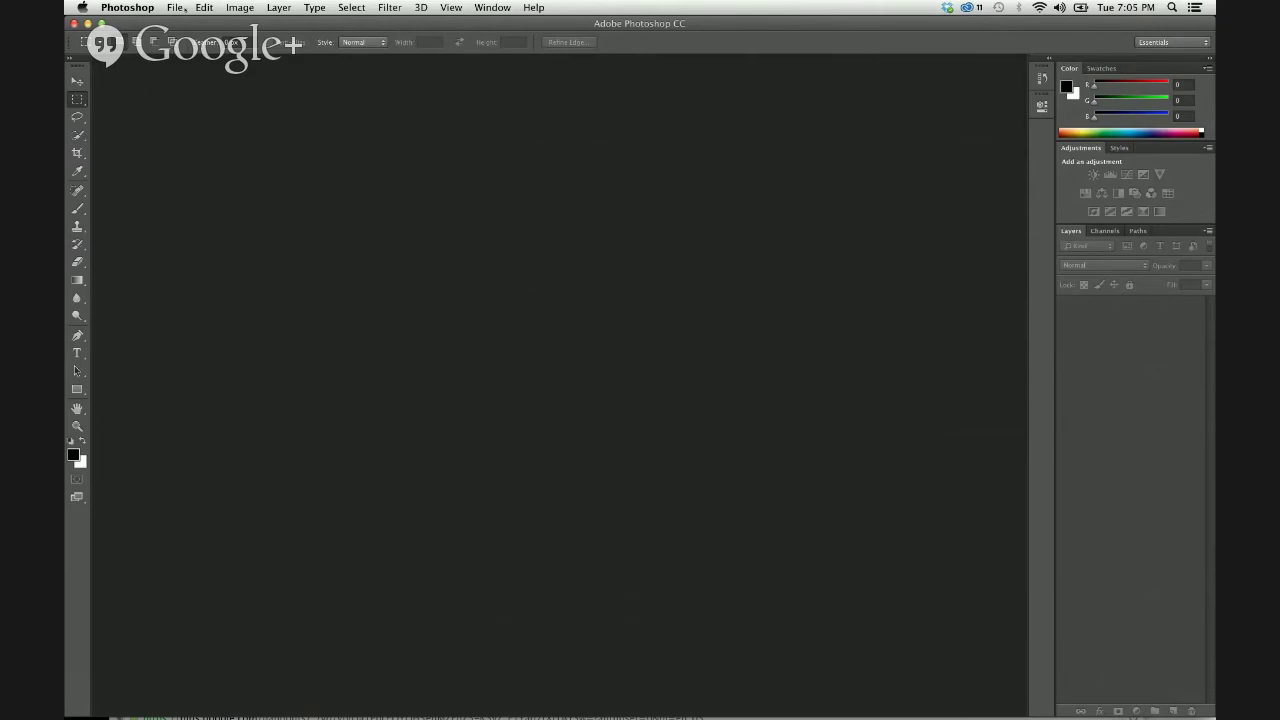
Start a new document with a Custom size of 4.974 by 4.974 inches
{"action": "left_click", "coordinate": [176, 8]}
{"action": "left_click", "coordinate": [183, 26]}
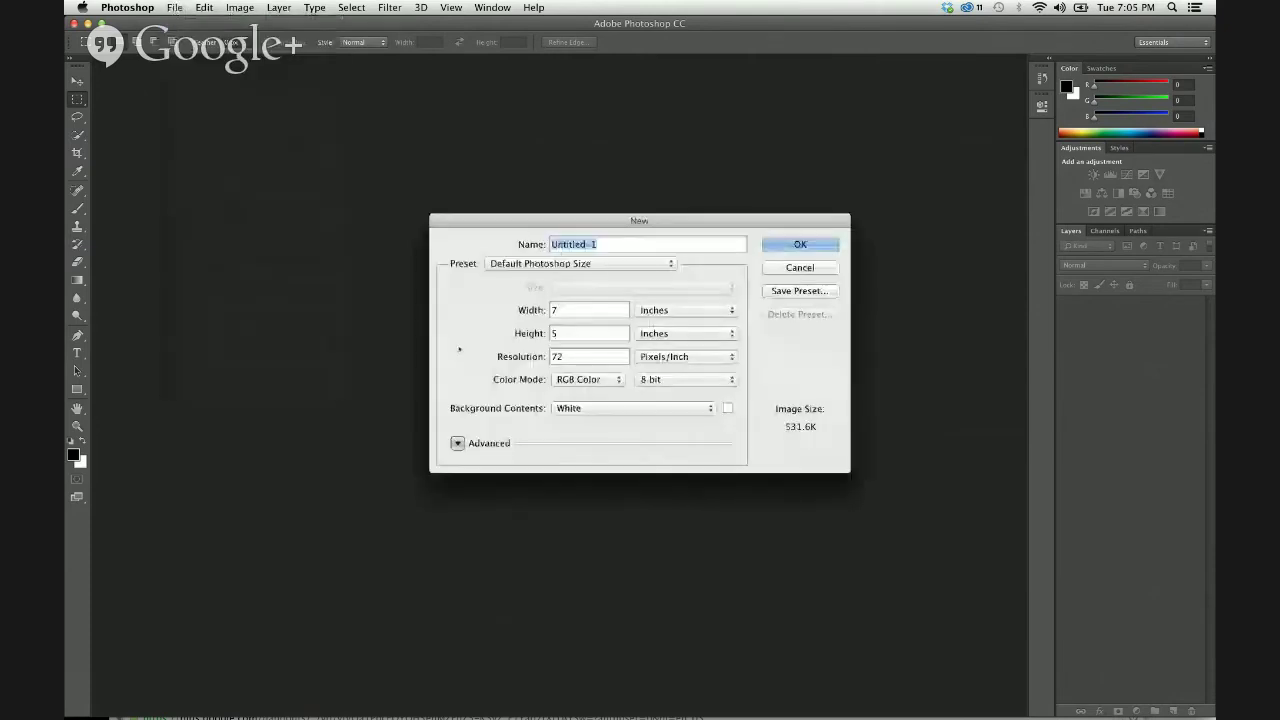
{"action": "key", "text": "Tab"}
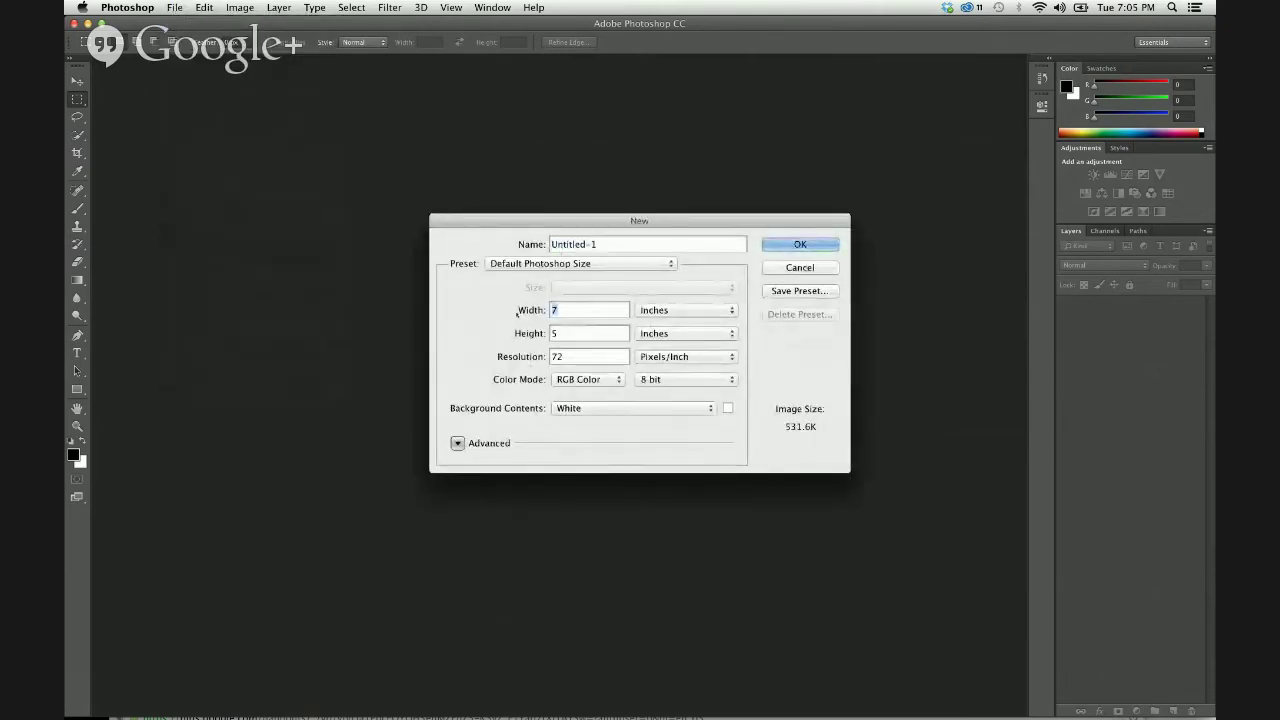
{"action": "type", "text": "4."}
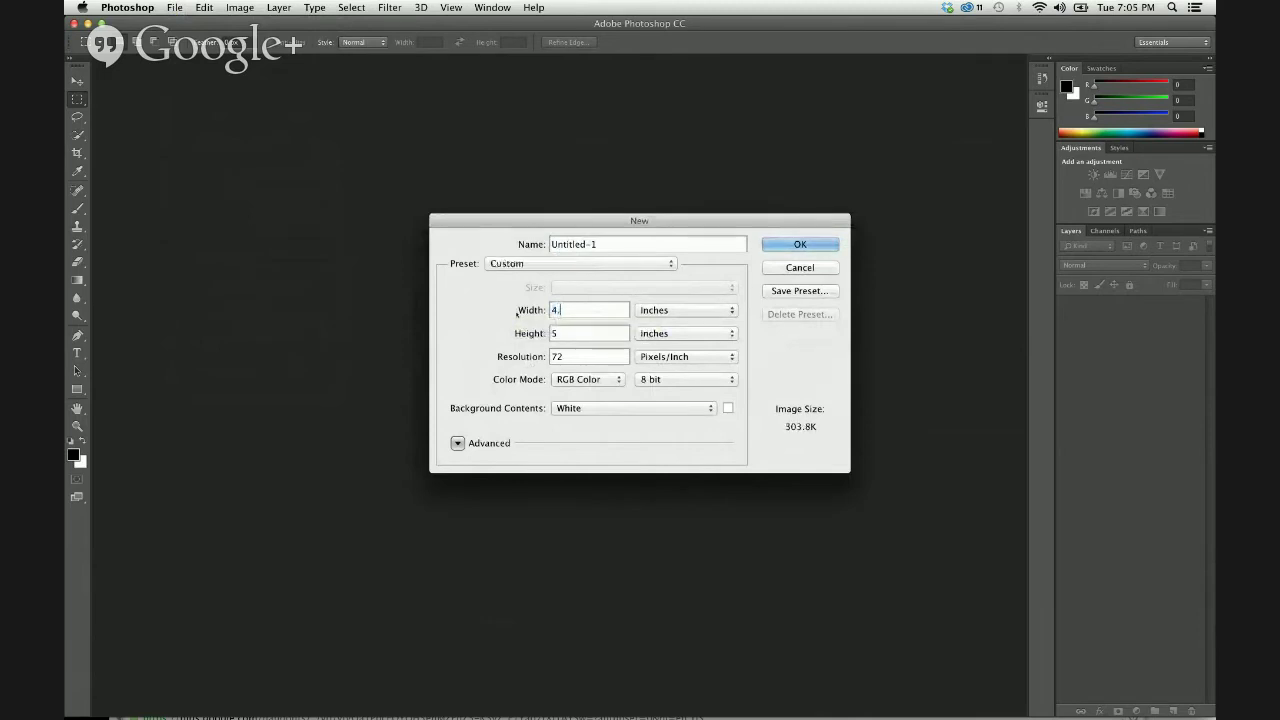
{"action": "type", "text": "974"}
{"action": "key", "text": "Tab"}
{"action": "type", "text": "4.974"}
Set the new document's resolution to 300 Pixels/Inch, giving a 6.37M image
{"action": "double_click", "coordinate": [578, 354]}
{"action": "type", "text": "300"}
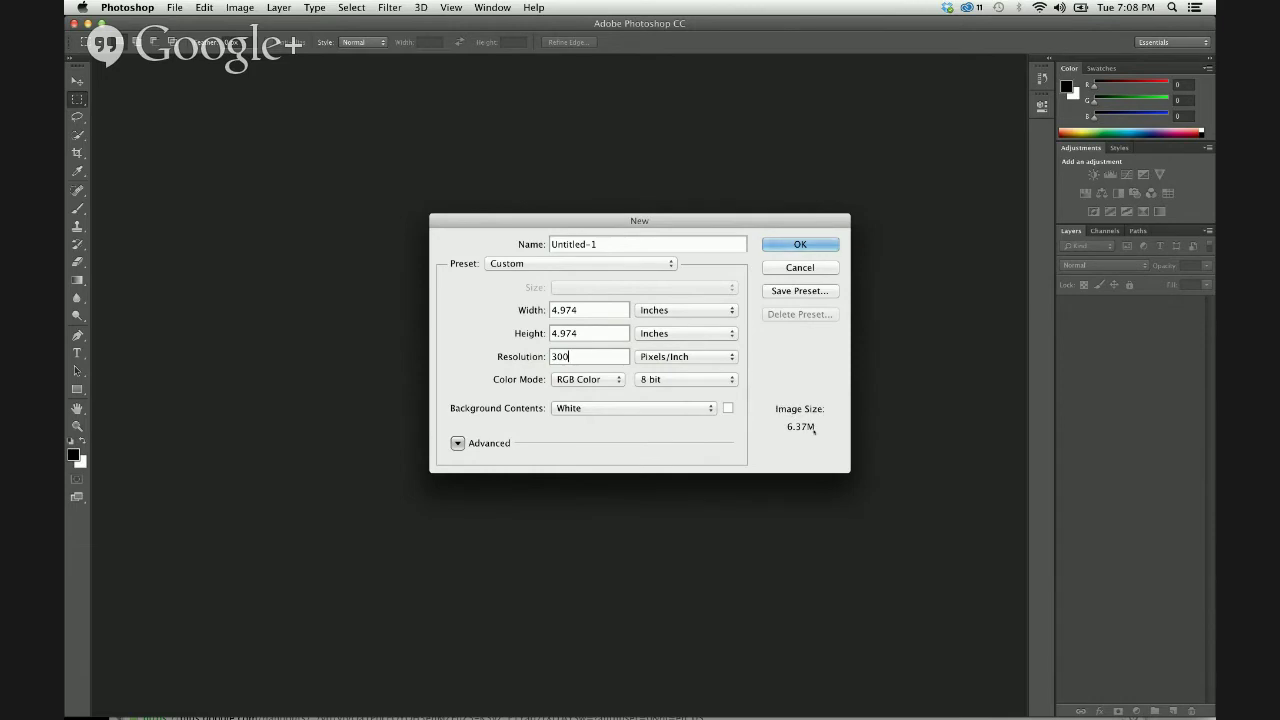
{"action": "double_click", "coordinate": [565, 353]}
{"action": "type", "text": "72"}
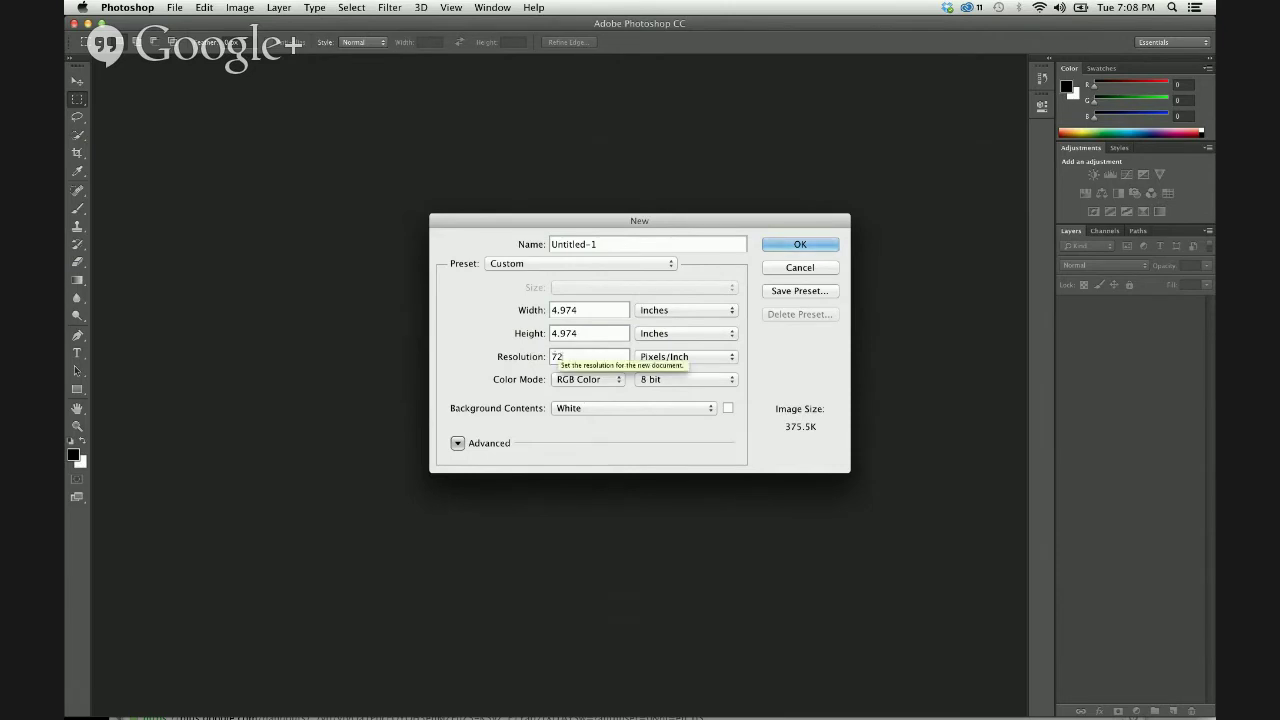
{"action": "double_click", "coordinate": [556, 357]}
{"action": "type", "text": "300"}
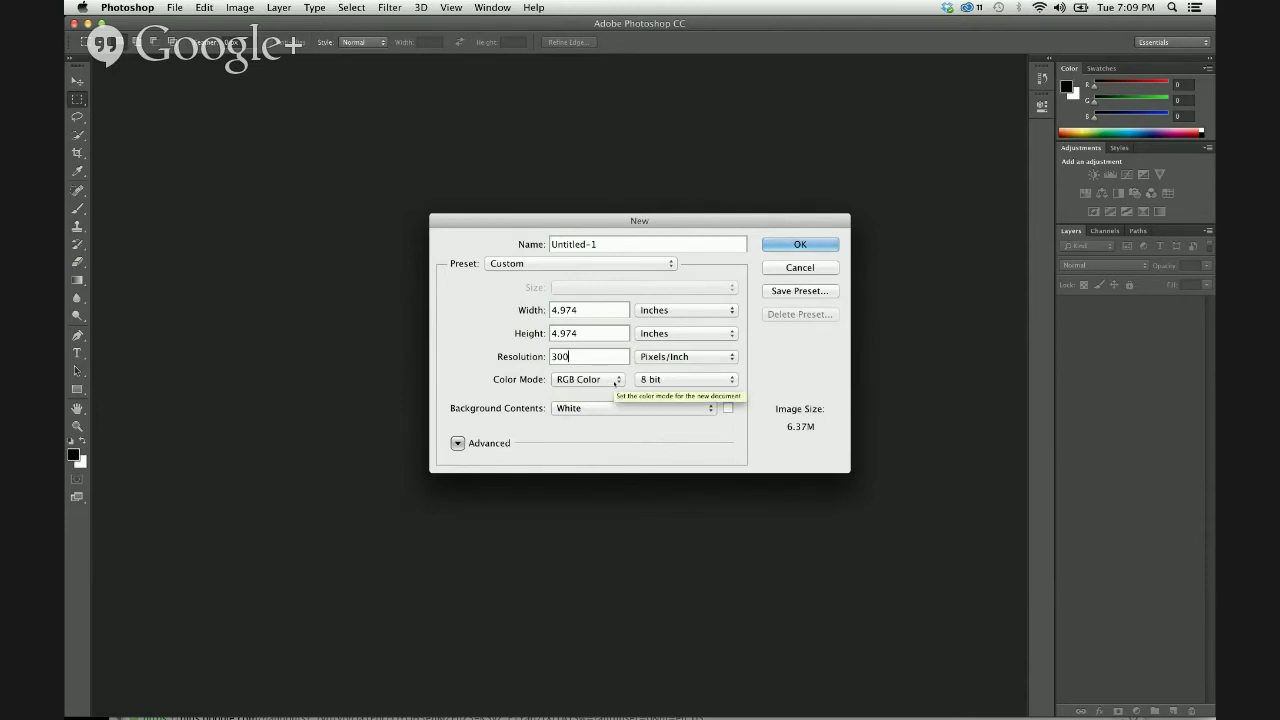
Change the new document's color mode to CMYK Color, raising it to 8.49M
{"action": "left_click", "coordinate": [615, 381]}
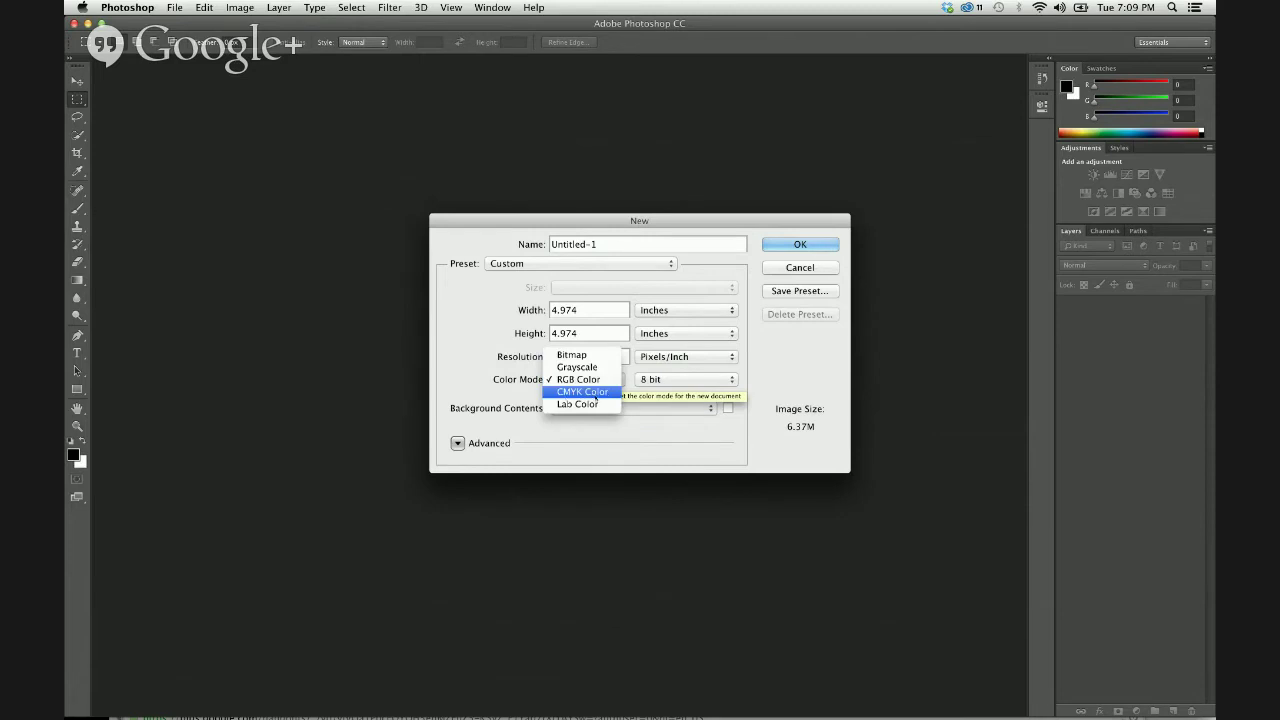
{"action": "left_click", "coordinate": [595, 392]}
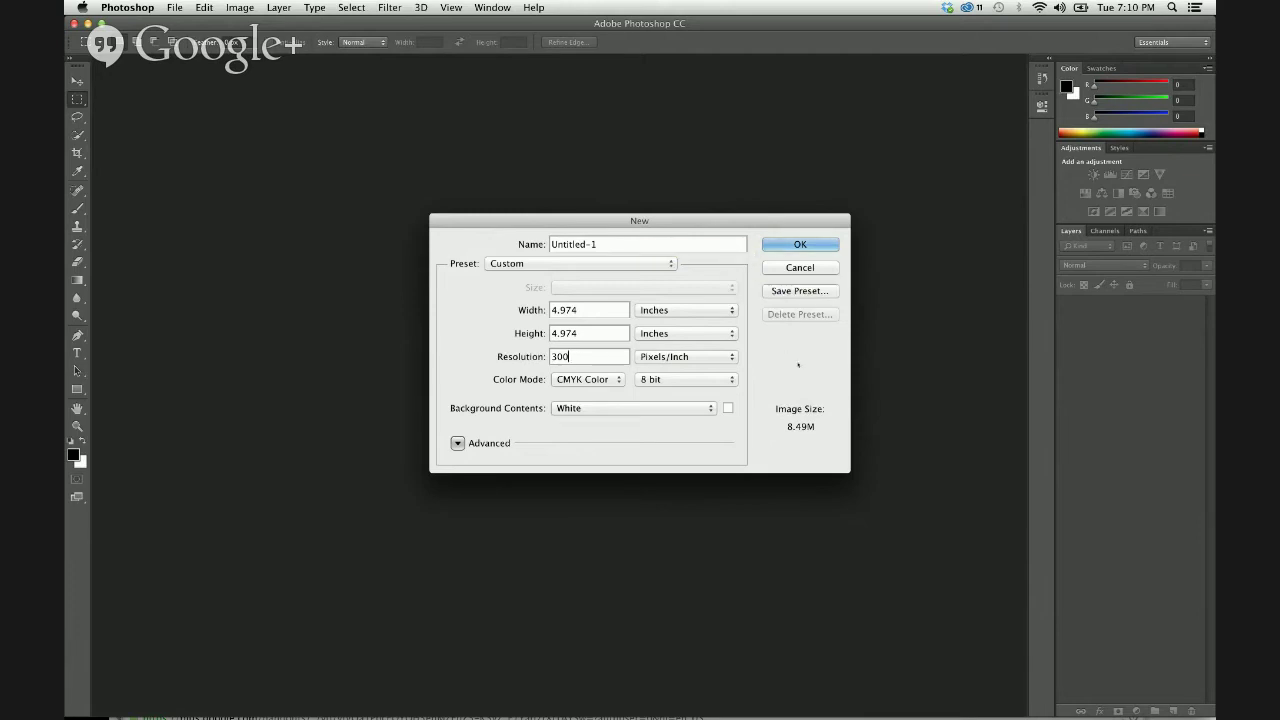
Create the blank white 4.974-inch square CMYK document
{"action": "left_click", "coordinate": [805, 244]}
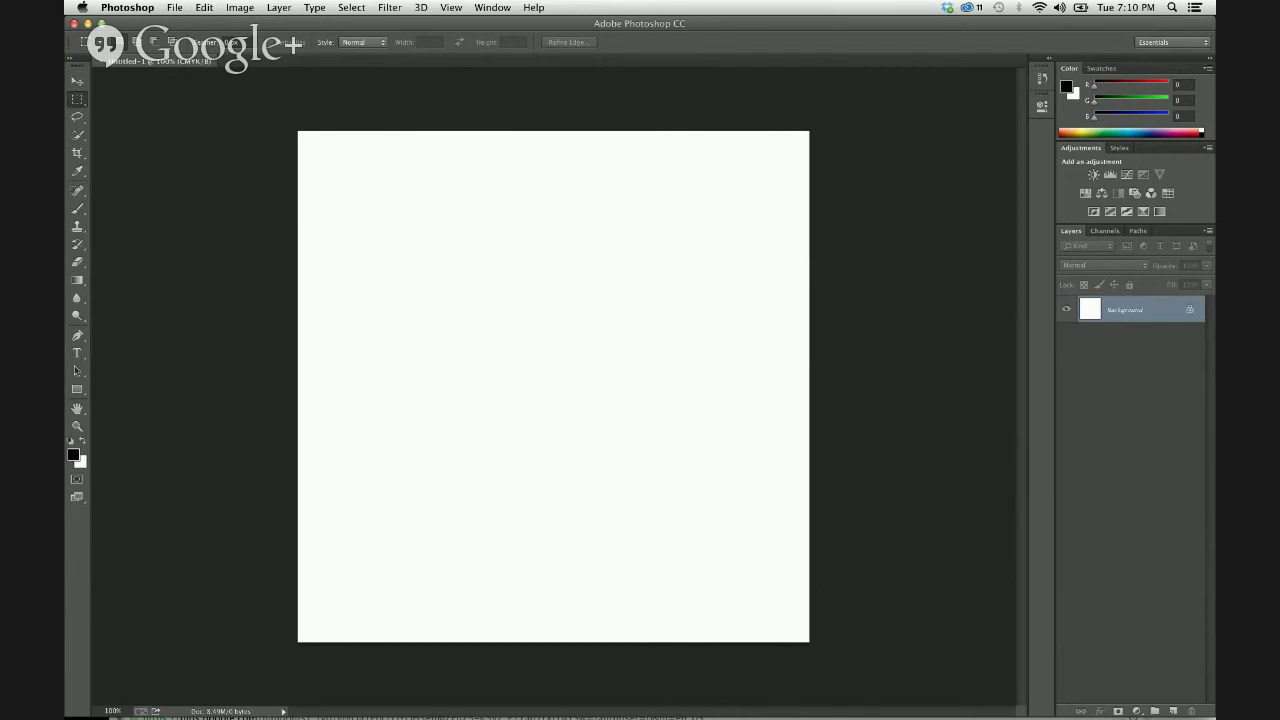
In Save As, browse through Documents and QUEENS into the ART210_Fund_Gr_Dsgn folder
{"action": "left_click", "coordinate": [175, 8]}
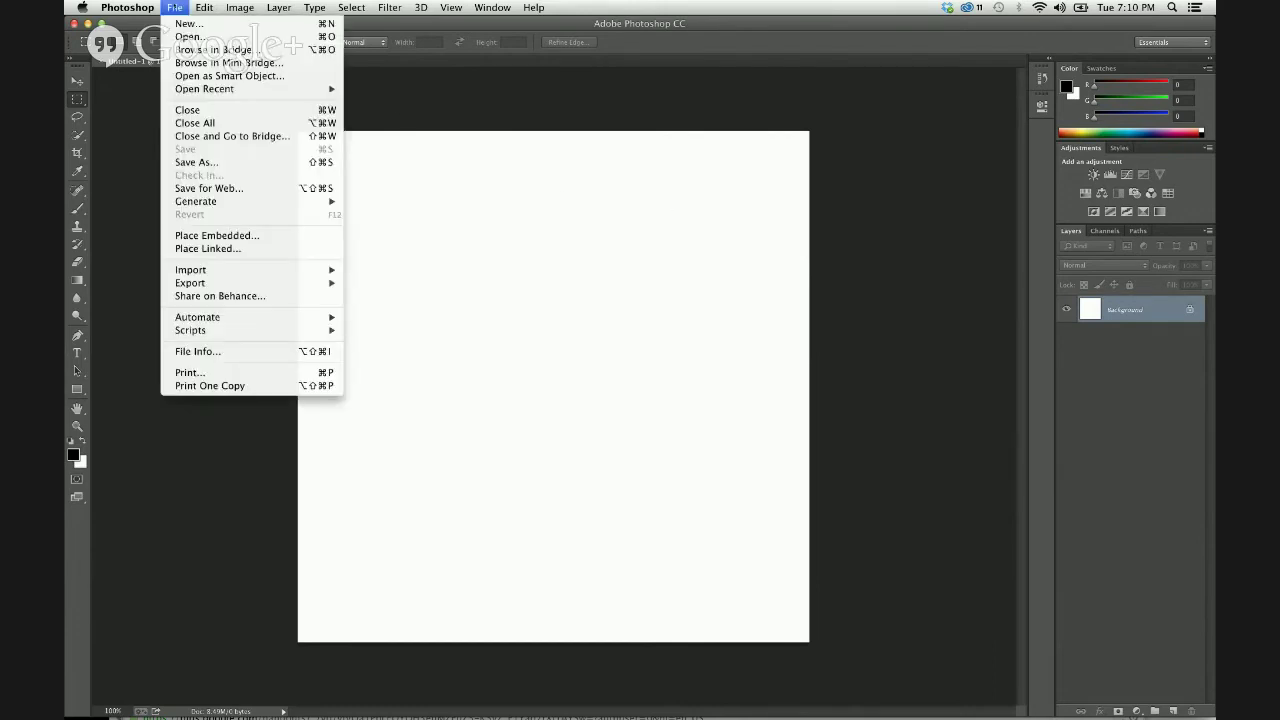
{"action": "left_click", "coordinate": [192, 162]}
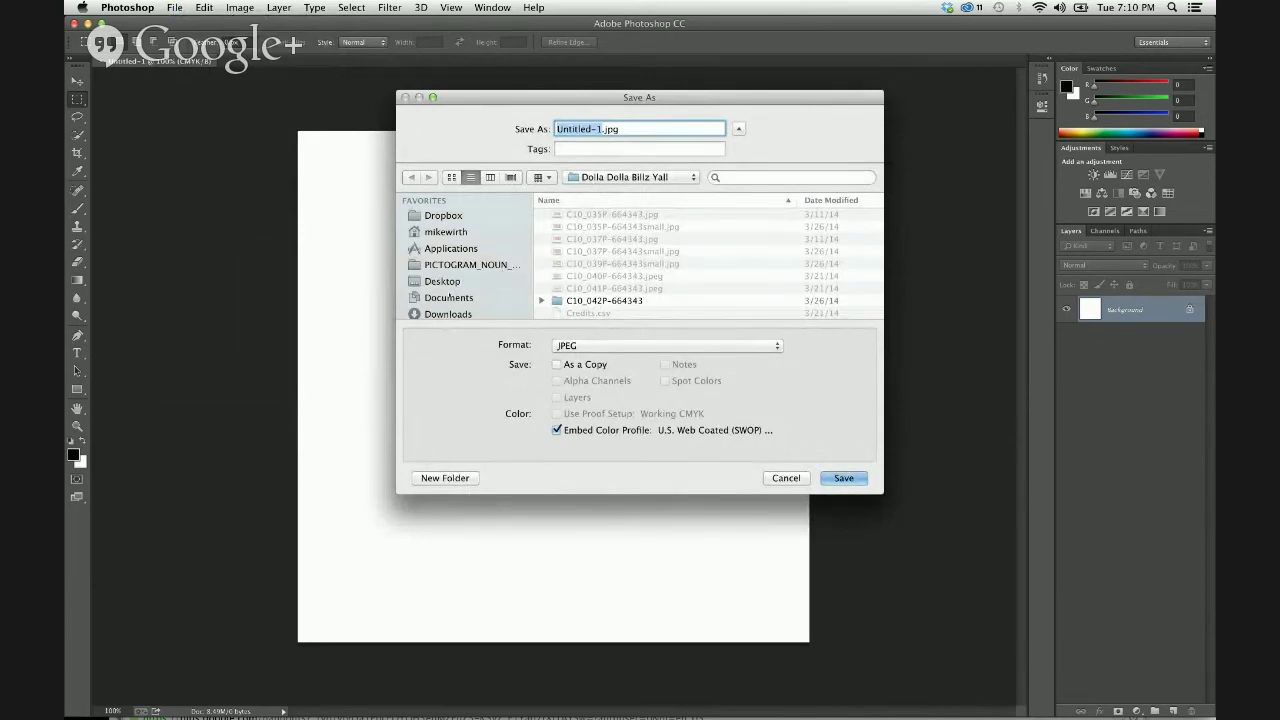
{"action": "left_click", "coordinate": [450, 297]}
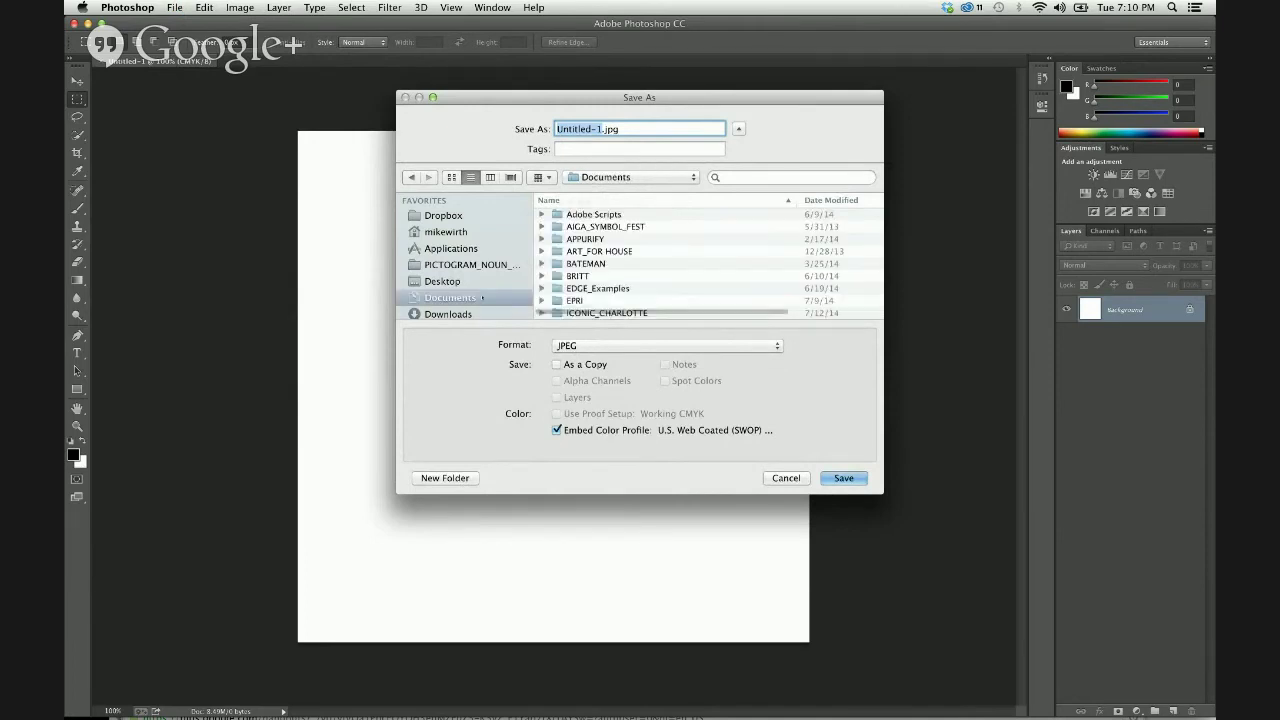
{"action": "scroll", "coordinate": [587, 263], "scroll_direction": "down", "scroll_amount": 5}
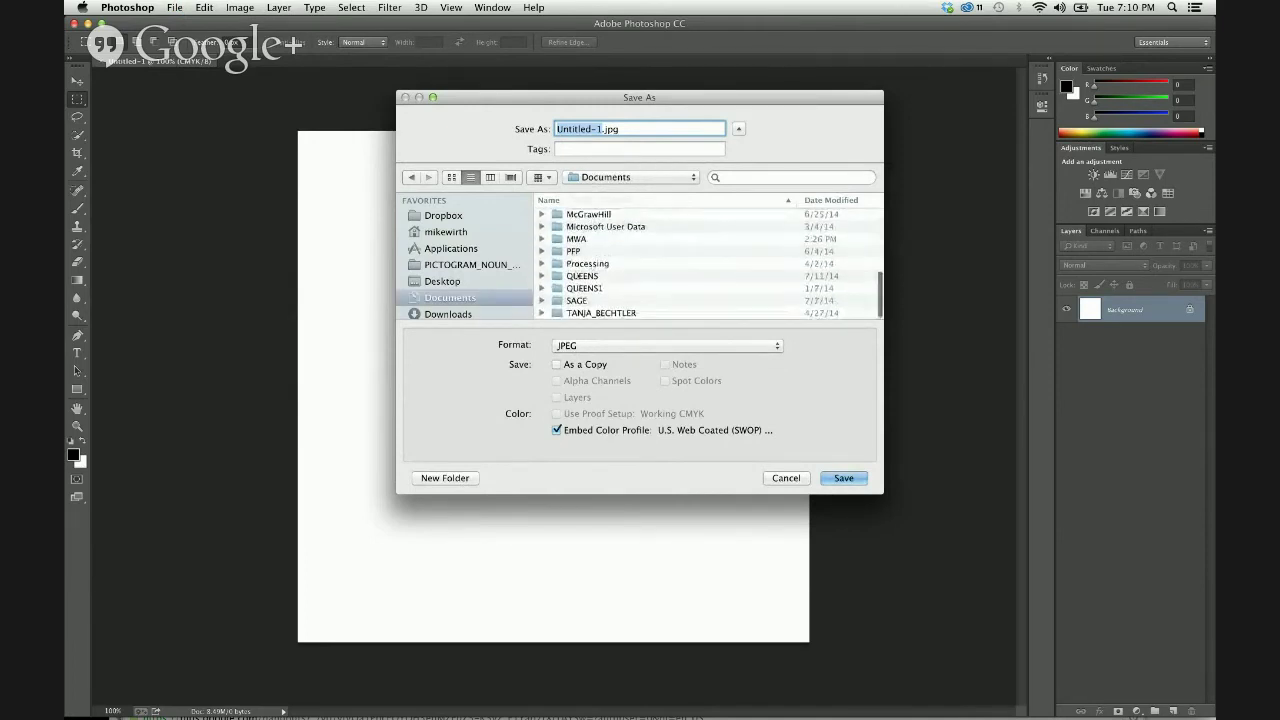
{"action": "double_click", "coordinate": [578, 276]}
{"action": "scroll", "coordinate": [578, 276], "scroll_direction": "down", "scroll_amount": 1}
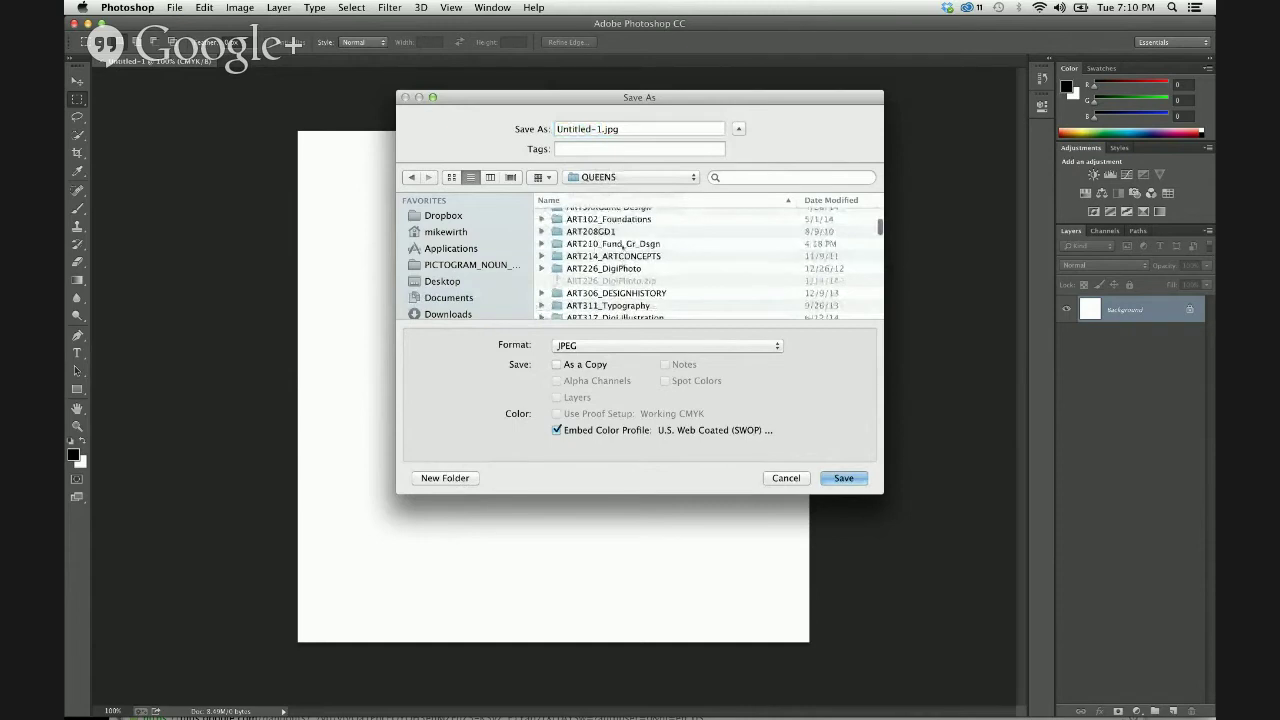
{"action": "left_click", "coordinate": [600, 244]}
{"action": "double_click", "coordinate": [615, 244]}
{"action": "scroll", "coordinate": [620, 250], "scroll_direction": "down", "scroll_amount": 5}
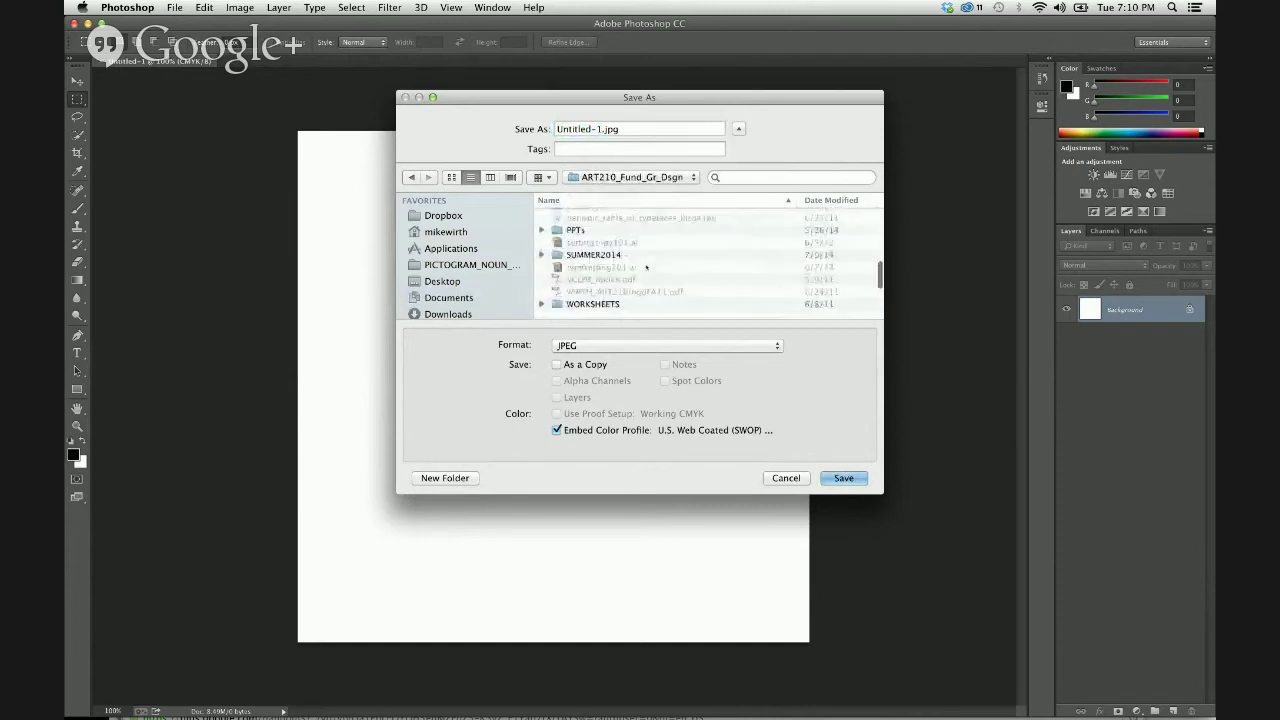
Create a new folder named single_cover_project
{"action": "left_click", "coordinate": [463, 478]}
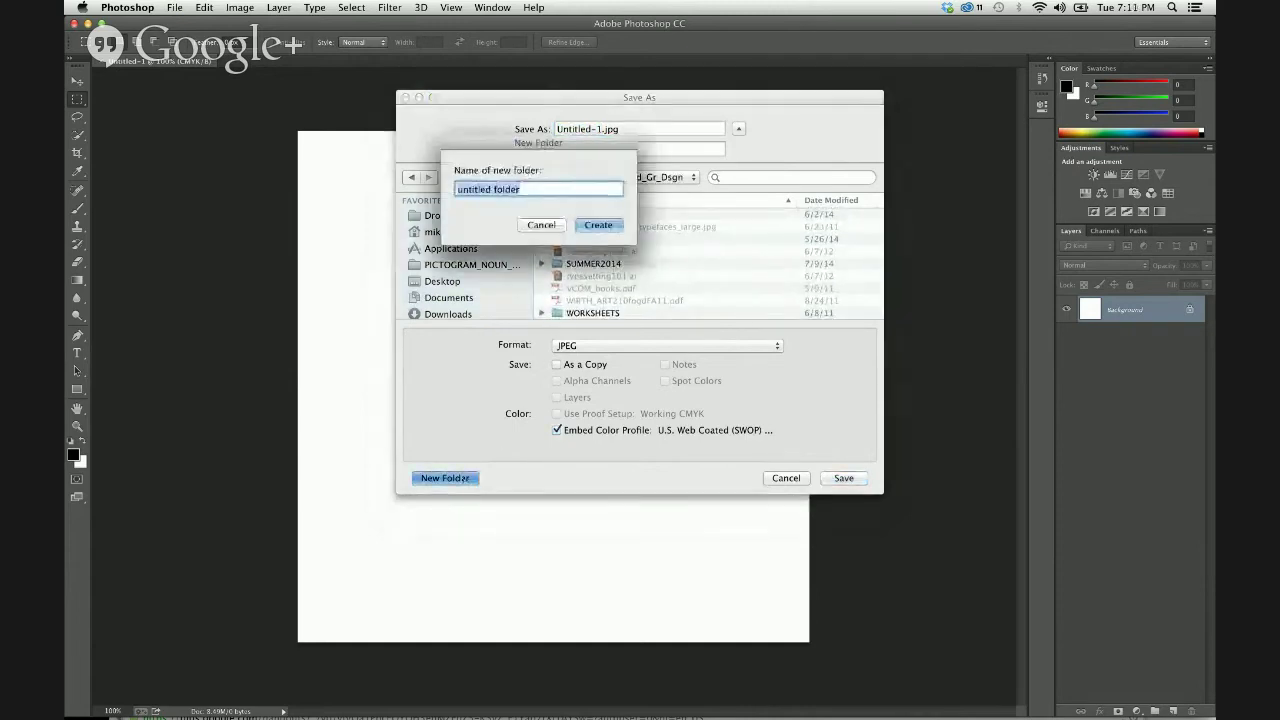
{"action": "type", "text": "s"}
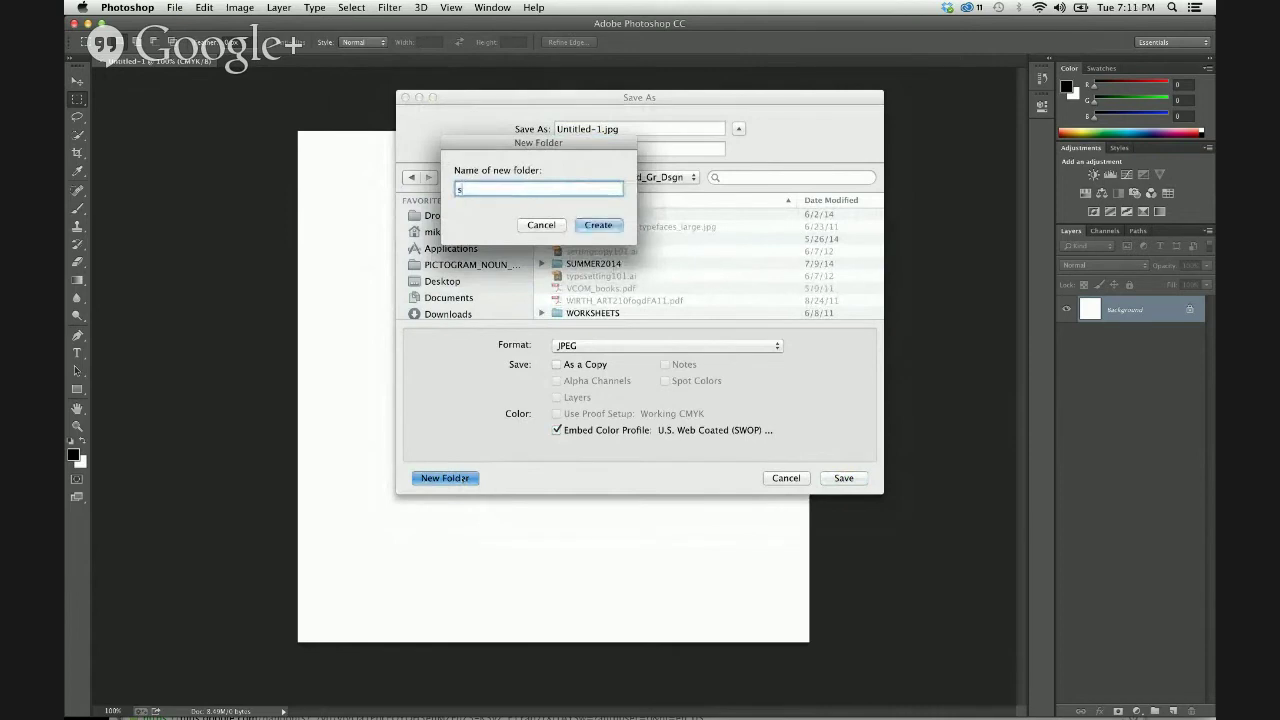
{"action": "type", "text": "ingle_cover_project"}
{"action": "left_click", "coordinate": [598, 224]}
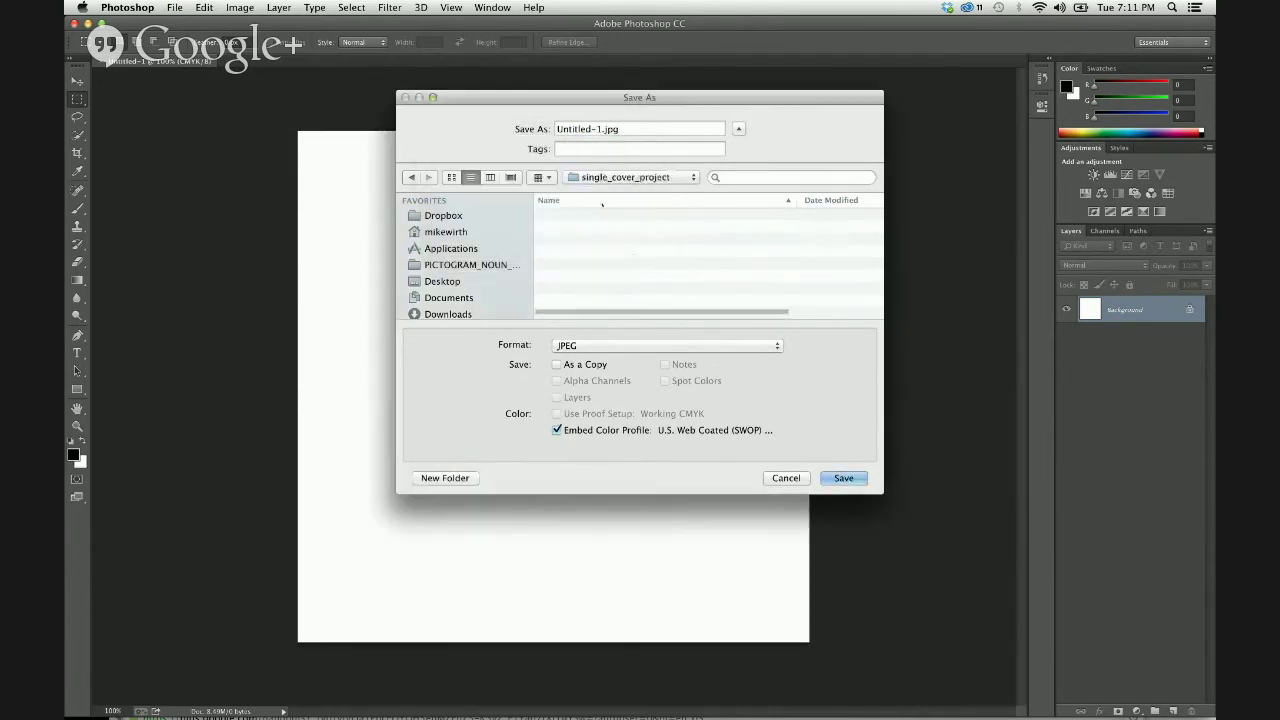
Save the canvas in Photoshop format as single_cover.psd
{"action": "left_click", "coordinate": [601, 344]}
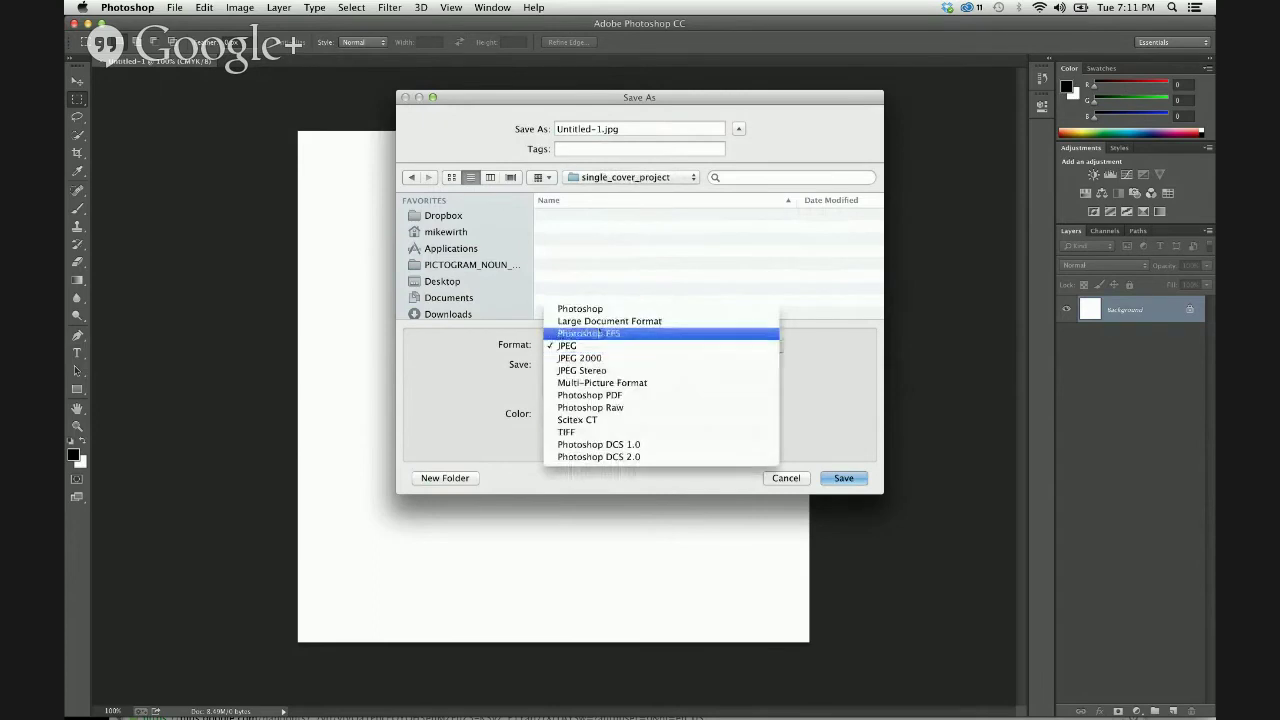
{"action": "left_click", "coordinate": [590, 309]}
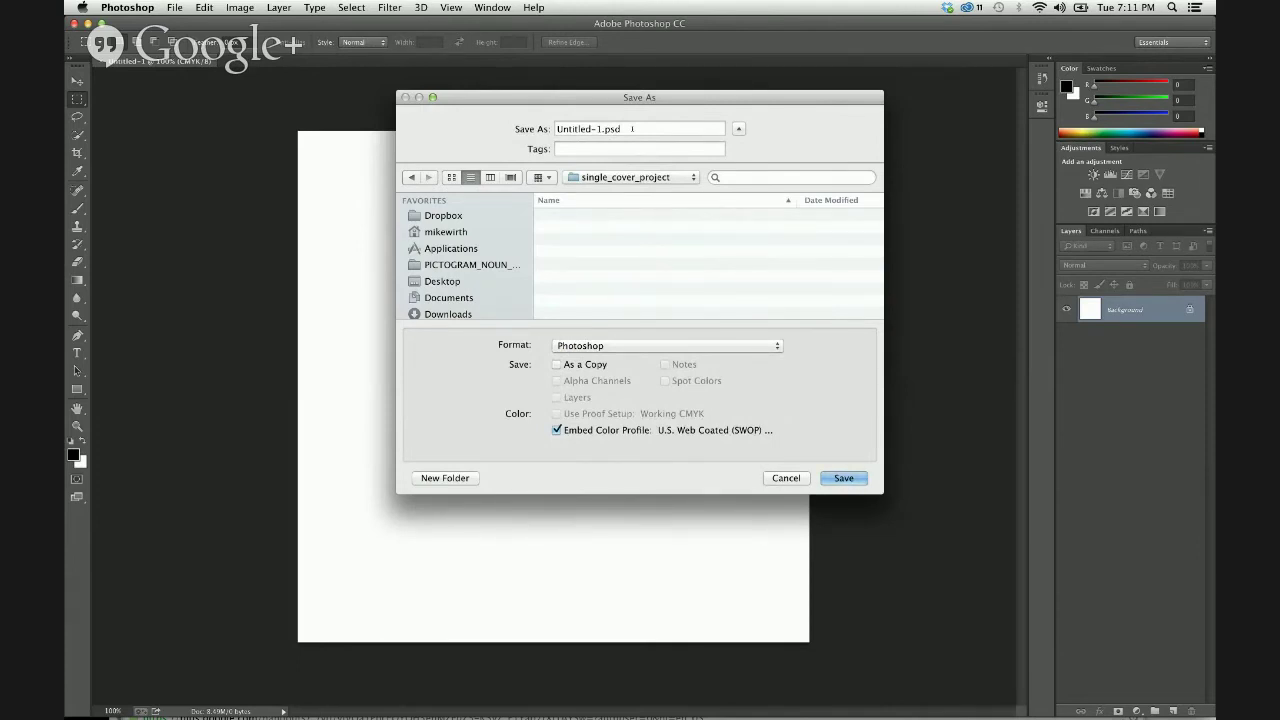
{"action": "left_click", "coordinate": [539, 129]}
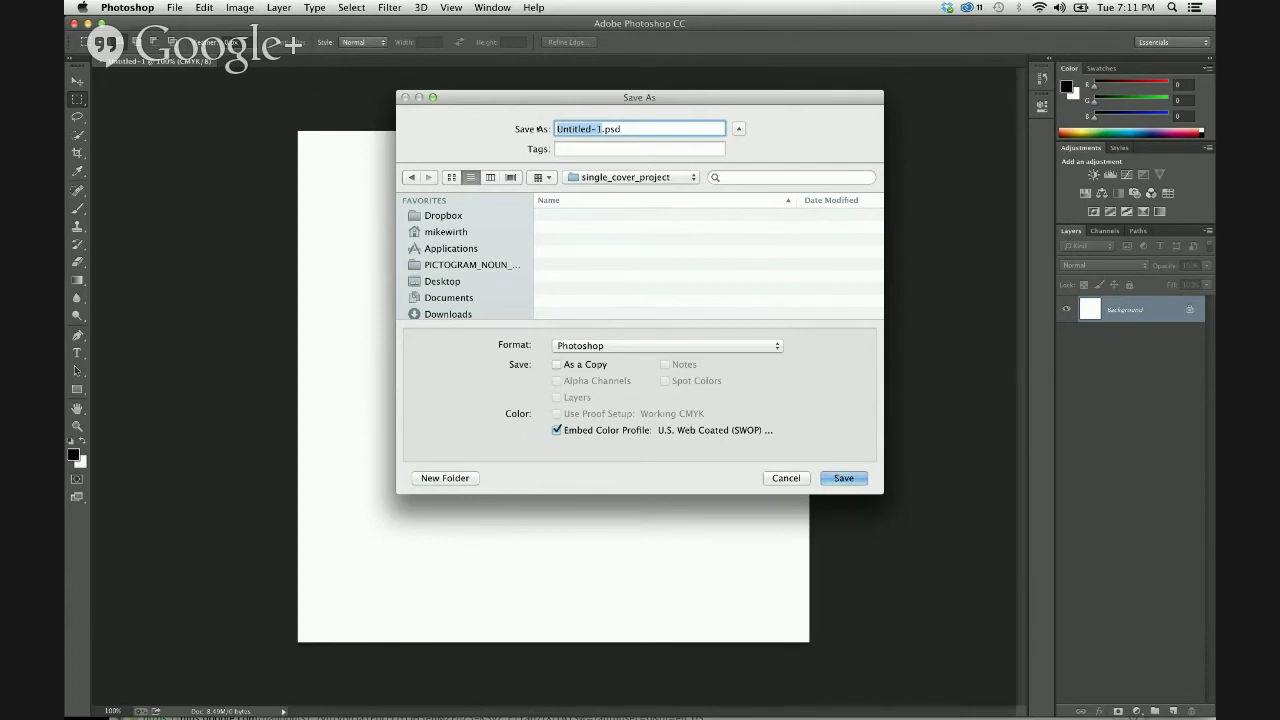
{"action": "type", "text": "singlecover"}
{"action": "key", "text": "Left"}
{"action": "type", "text": "_"}
{"action": "left_click", "coordinate": [839, 474]}
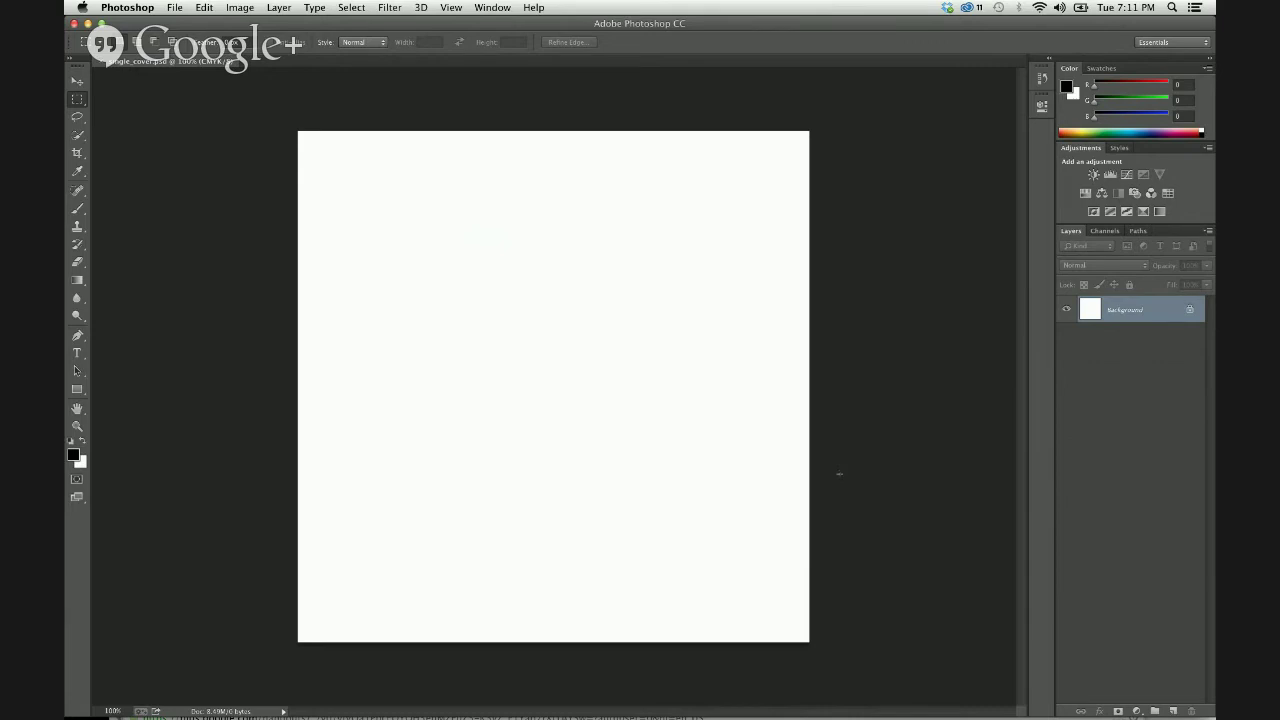
In Chrome, search Google for 'lost and taken' and open the Lost and Taken textures site
{"action": "mouse_move", "coordinate": [354, 712]}
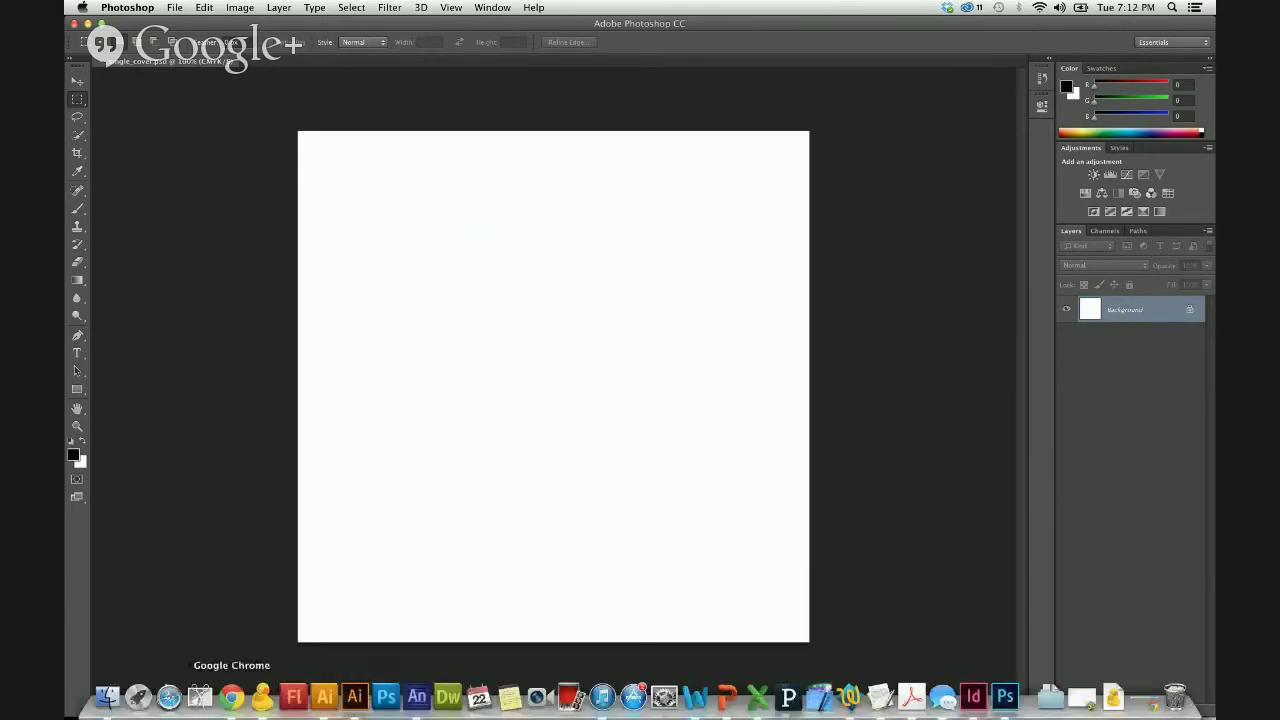
{"action": "left_click", "coordinate": [231, 697]}
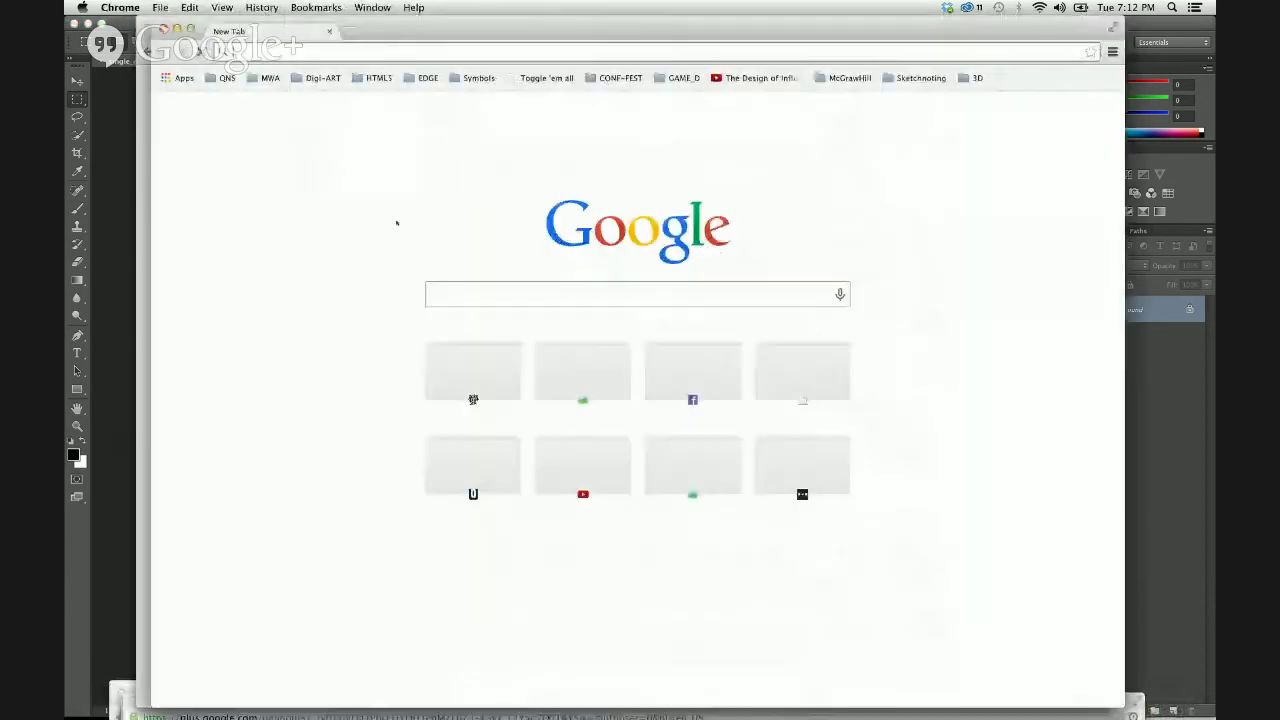
{"action": "type", "text": "lost and t"}
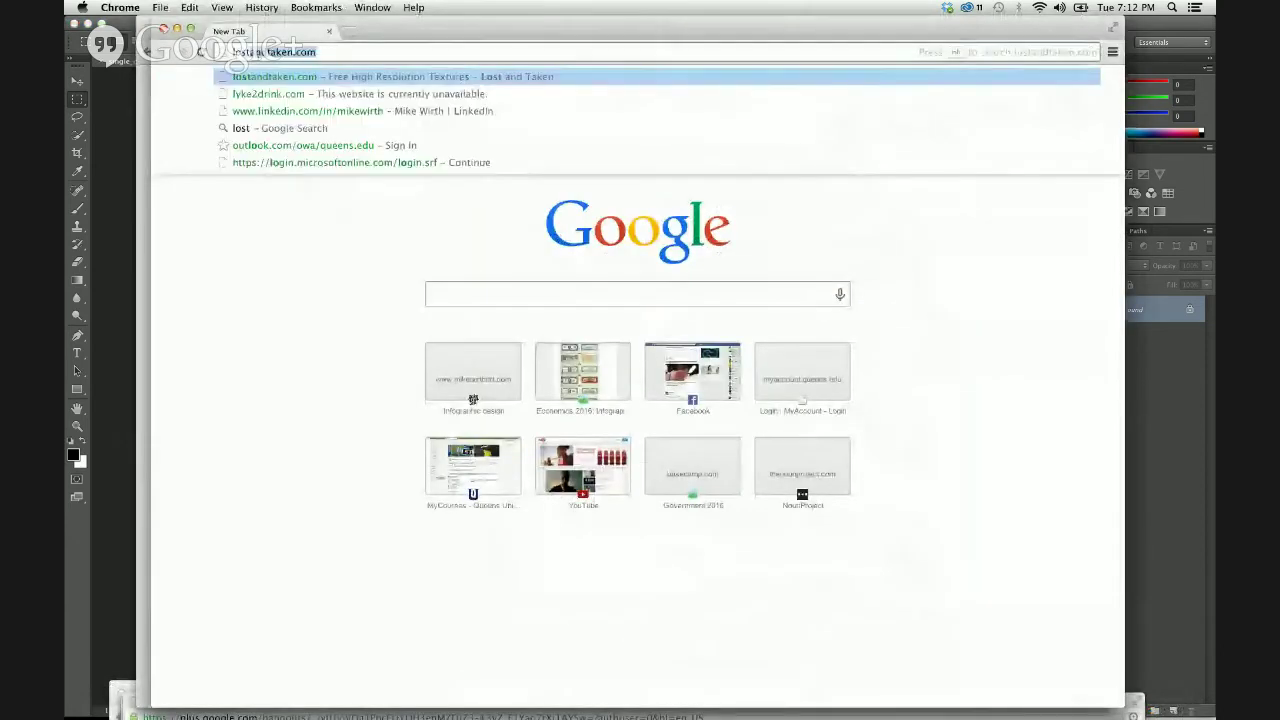
{"action": "type", "text": "aken"}
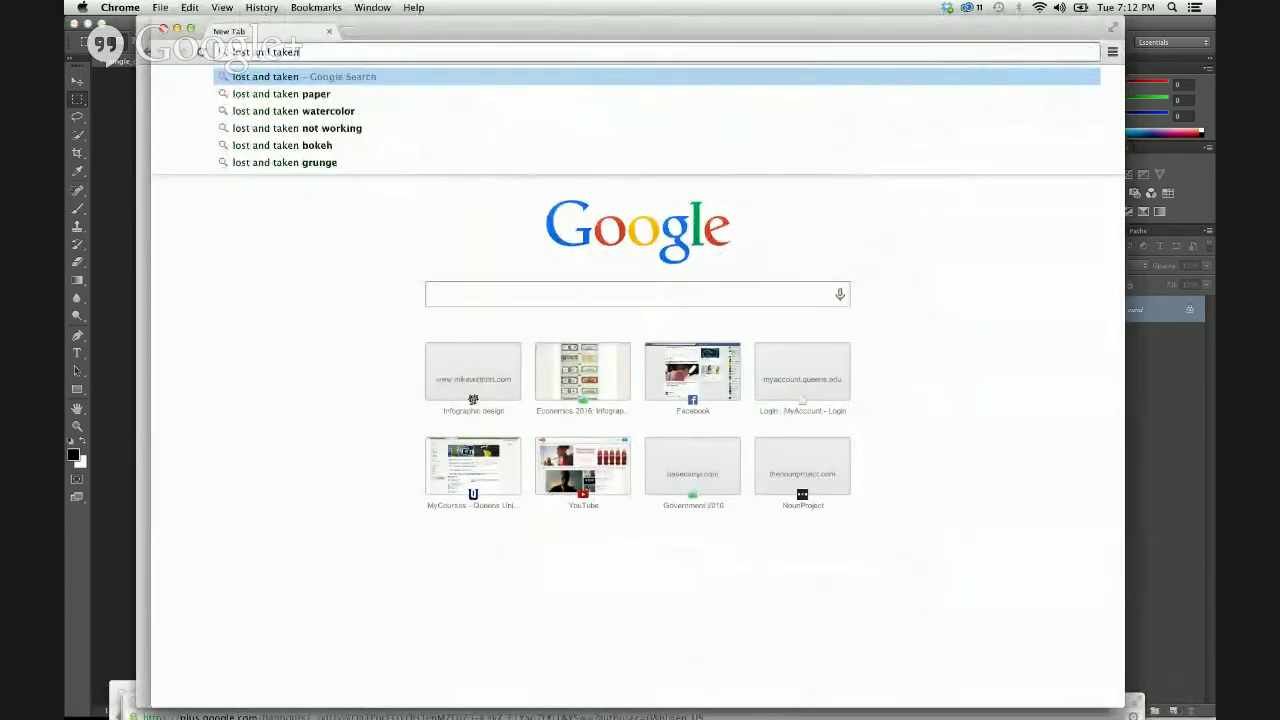
{"action": "key", "text": "Return"}
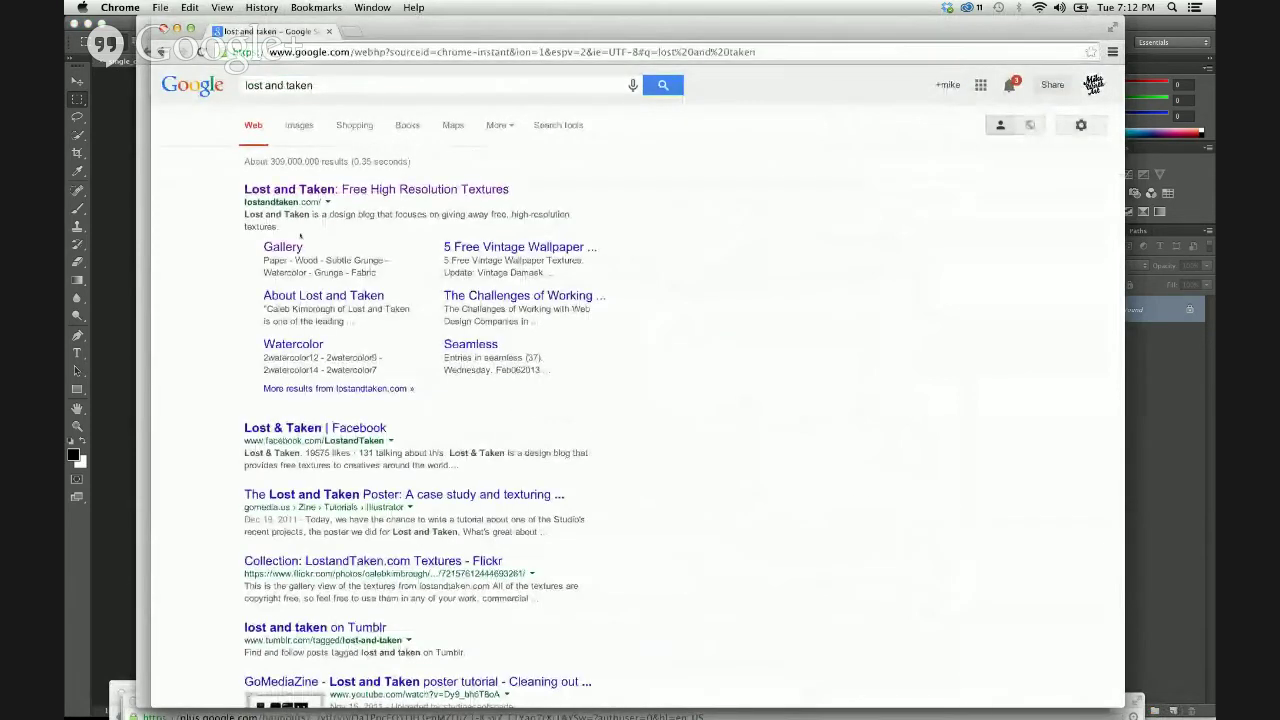
{"action": "left_click", "coordinate": [337, 192]}
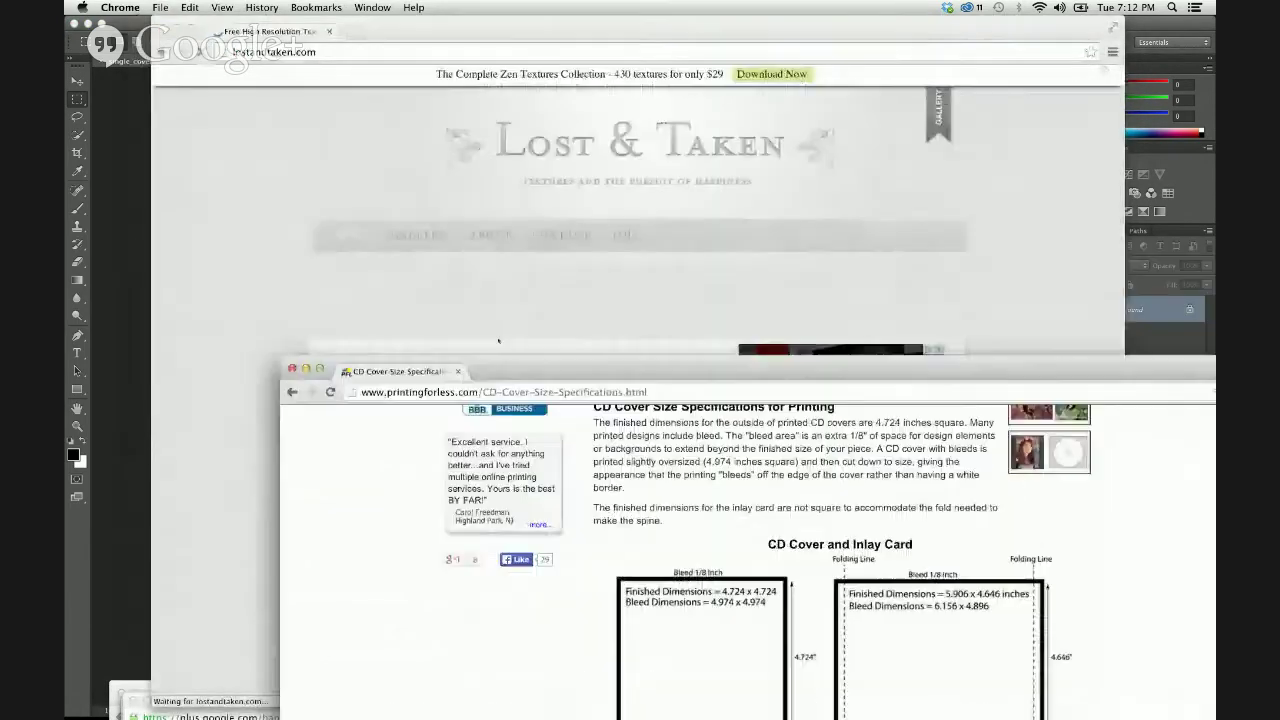
Scroll to the rust textures post and open the full rust image IMG_0711.JPG
{"action": "left_click_drag", "start_coordinate": [498, 341], "coordinate": [543, 453]}
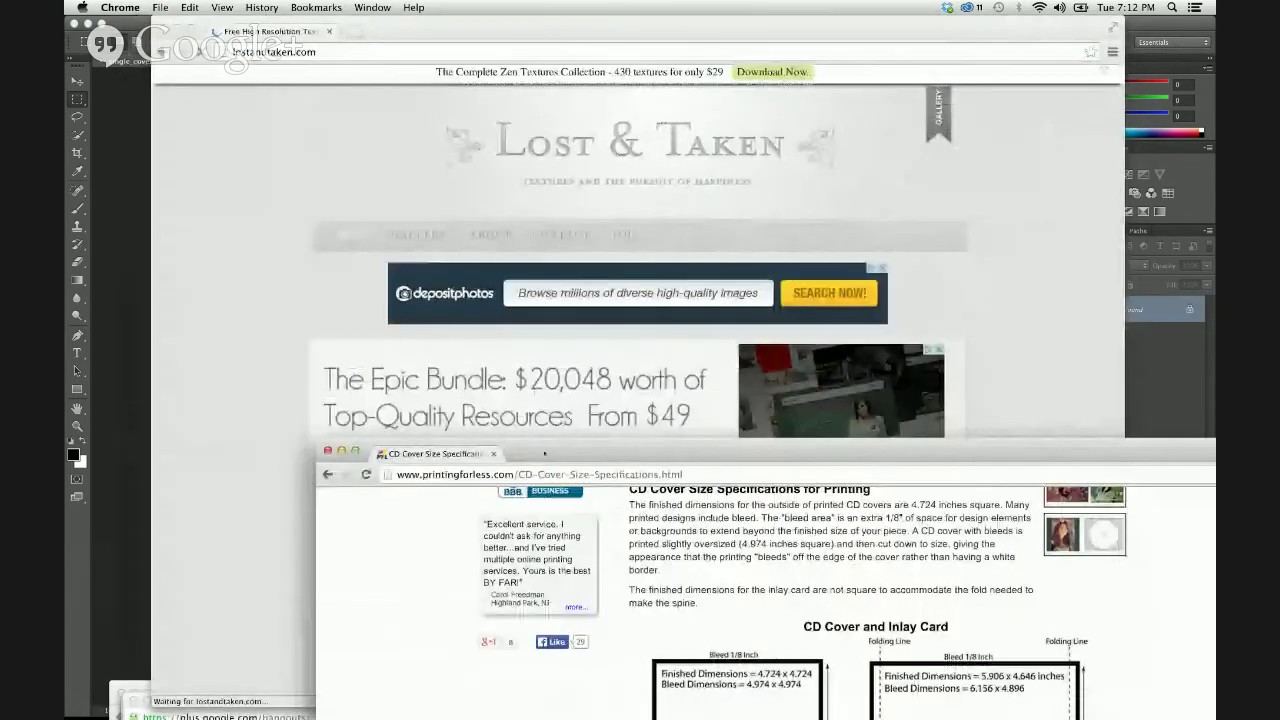
{"action": "scroll", "coordinate": [424, 475], "scroll_direction": "down", "scroll_amount": 10}
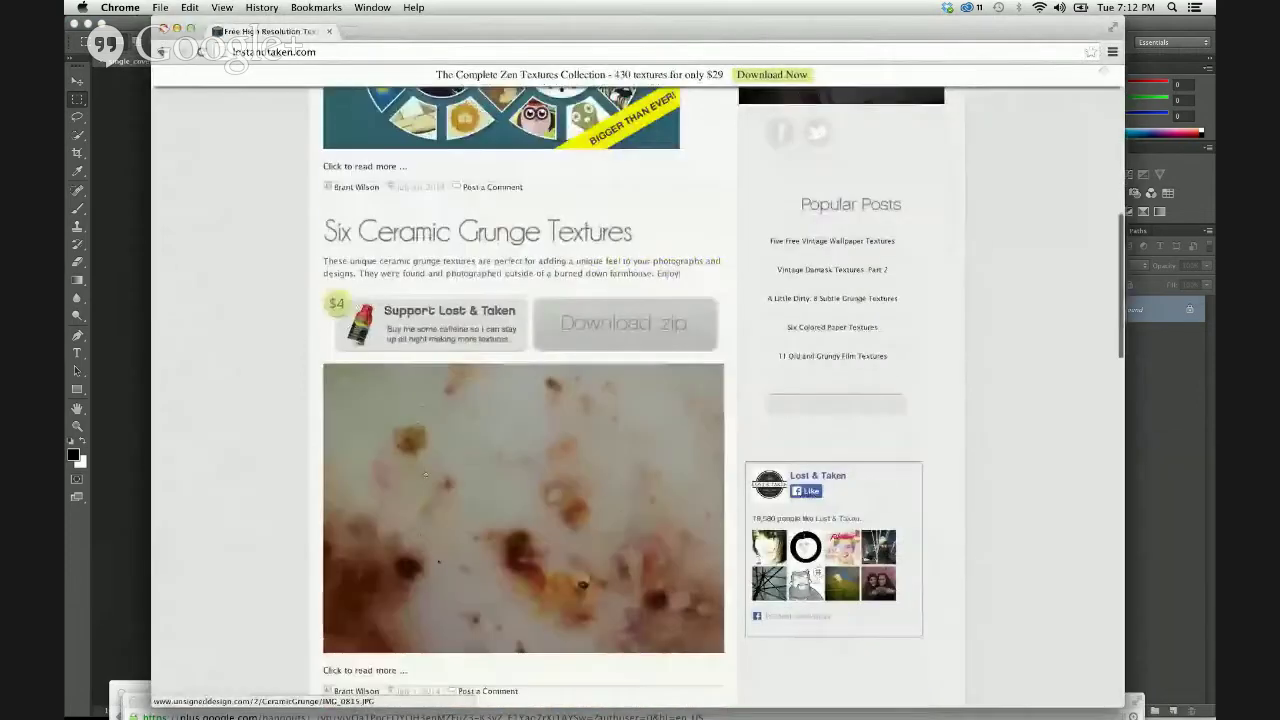
{"action": "scroll", "coordinate": [424, 475], "scroll_direction": "down", "scroll_amount": 10}
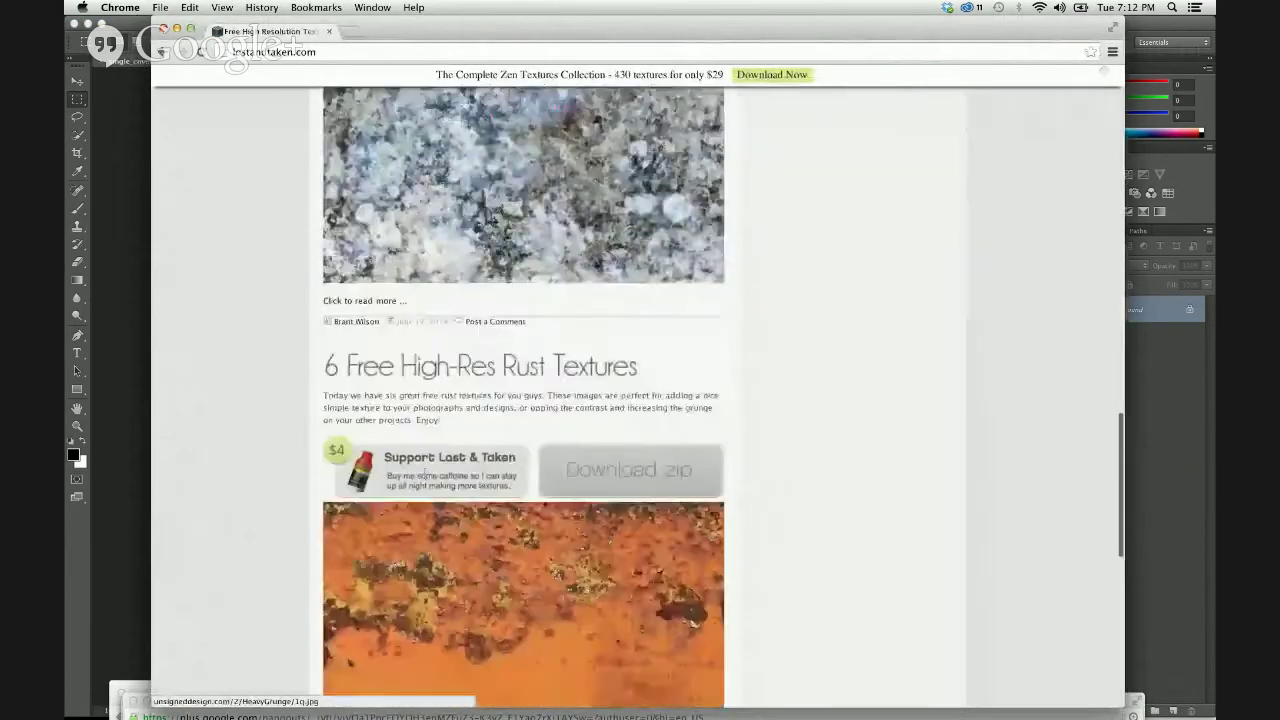
{"action": "scroll", "coordinate": [426, 477], "scroll_direction": "up", "scroll_amount": 2}
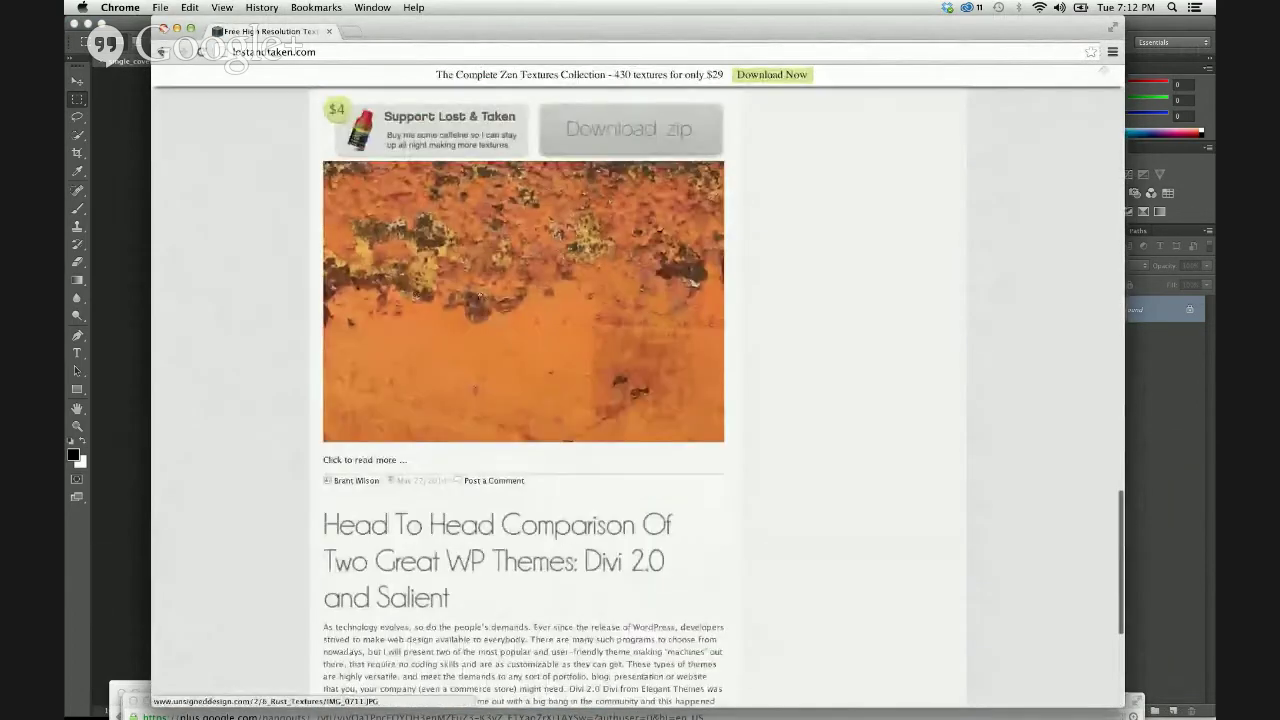
{"action": "left_click", "coordinate": [480, 293]}
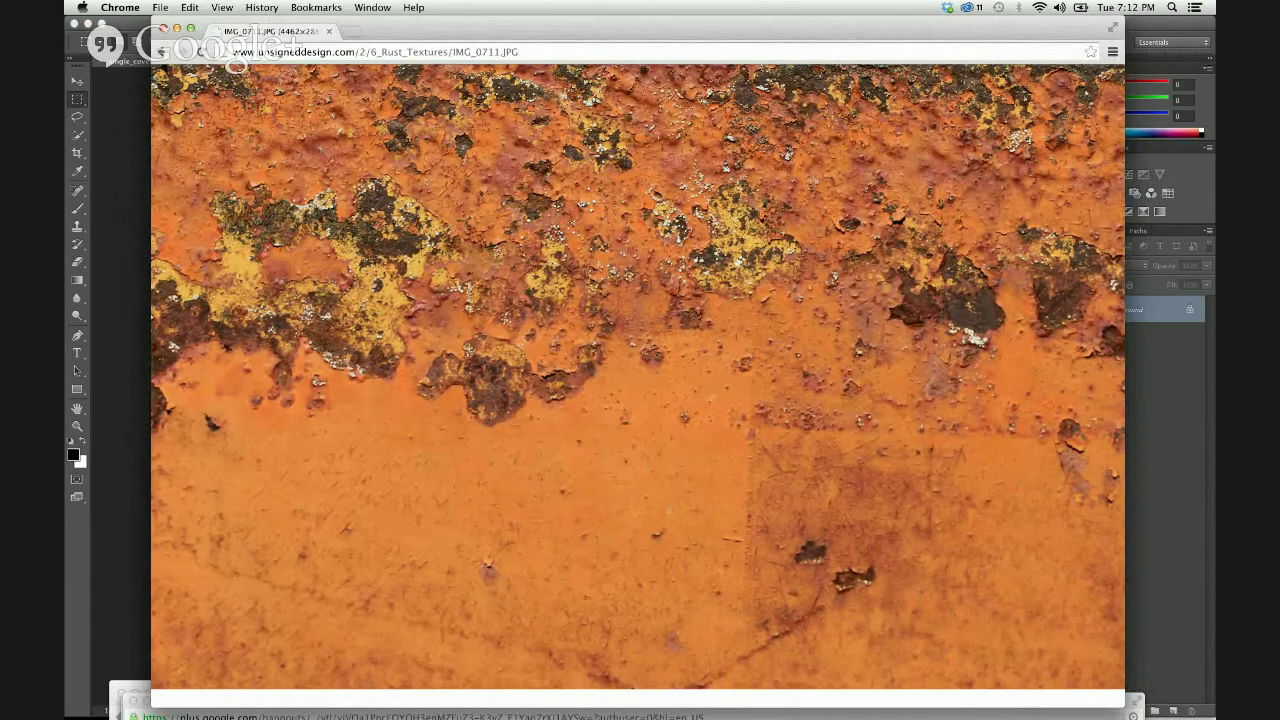
Show the rust image IMG_0711.JPG at its actual pixel size in Chrome
{"action": "left_click", "coordinate": [572, 224]}
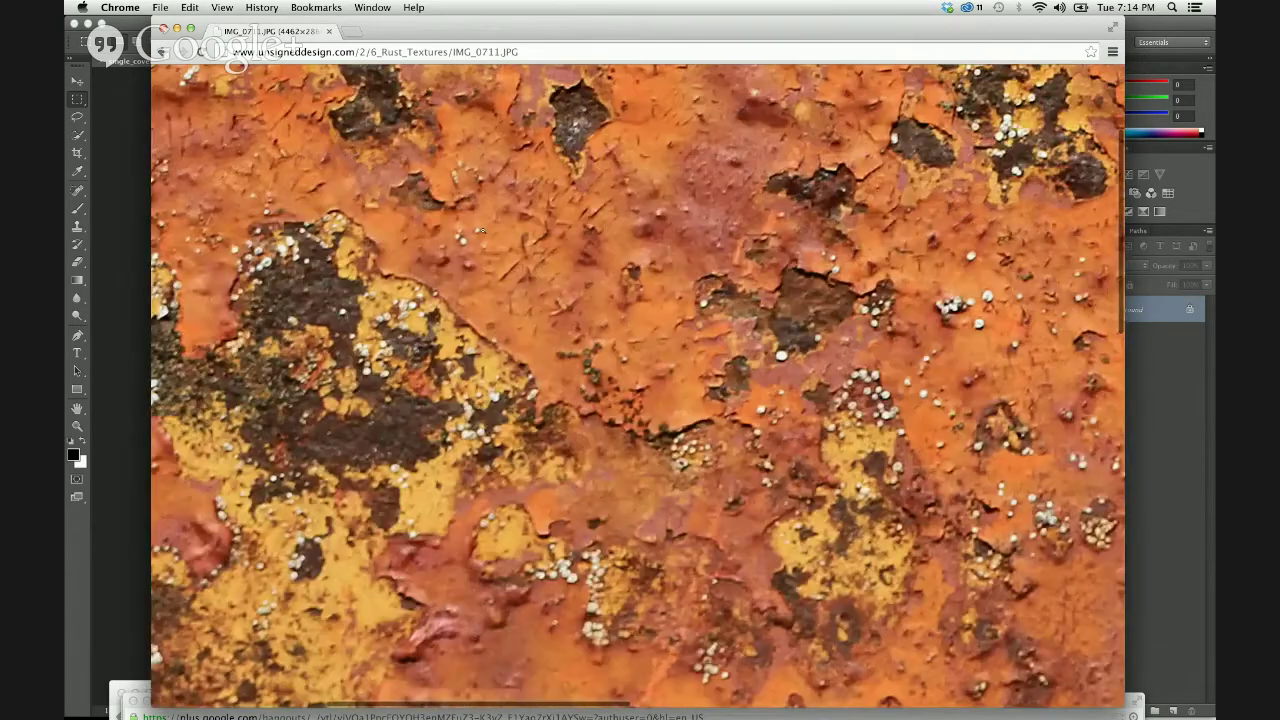
Copy the rust image from Chrome and paste it into single_cover.psd as a new layer
{"action": "right_click", "coordinate": [486, 233]}
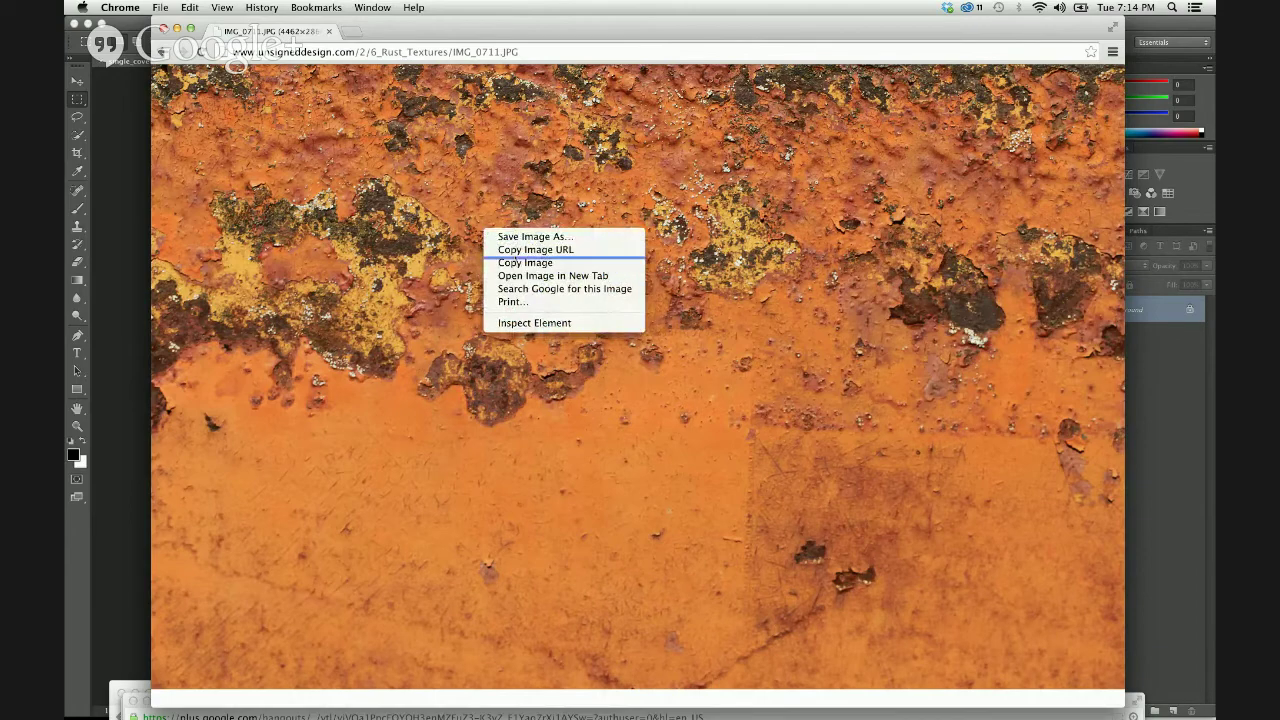
{"action": "left_click", "coordinate": [512, 262]}
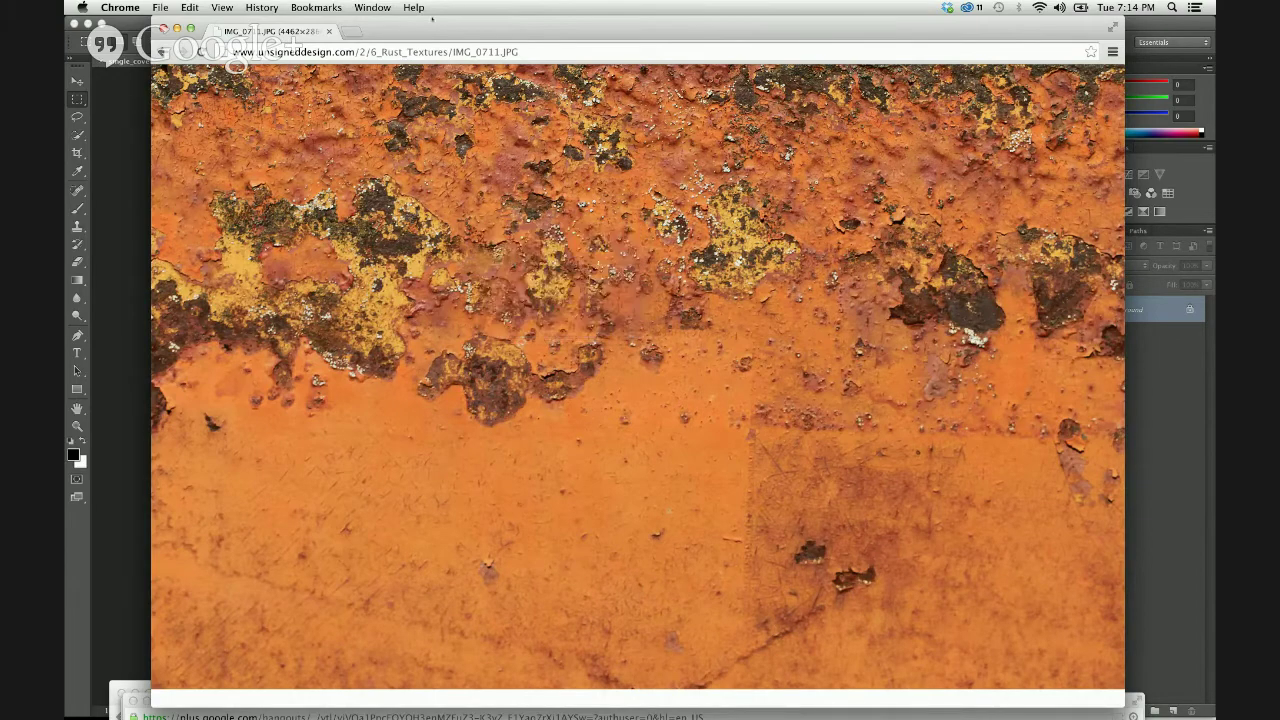
{"action": "left_click_drag", "start_coordinate": [432, 18], "coordinate": [981, 36]}
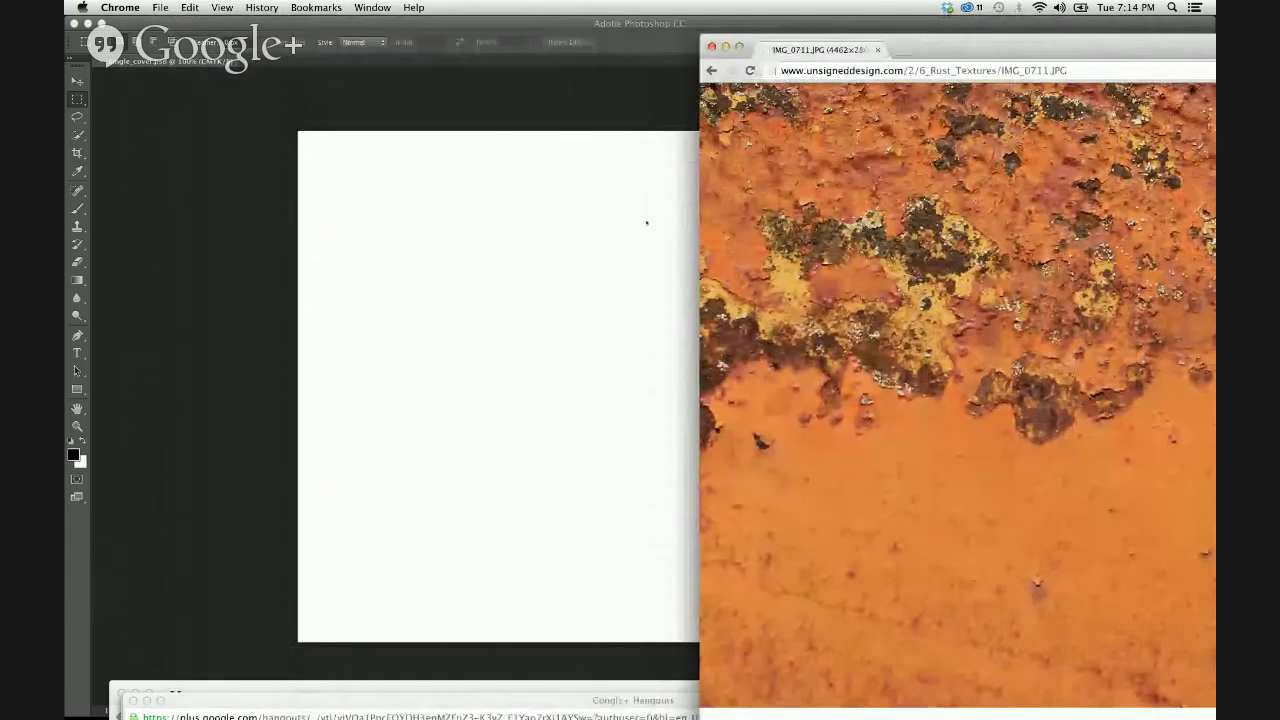
{"action": "left_click", "coordinate": [646, 222]}
{"action": "left_click", "coordinate": [204, 7]}
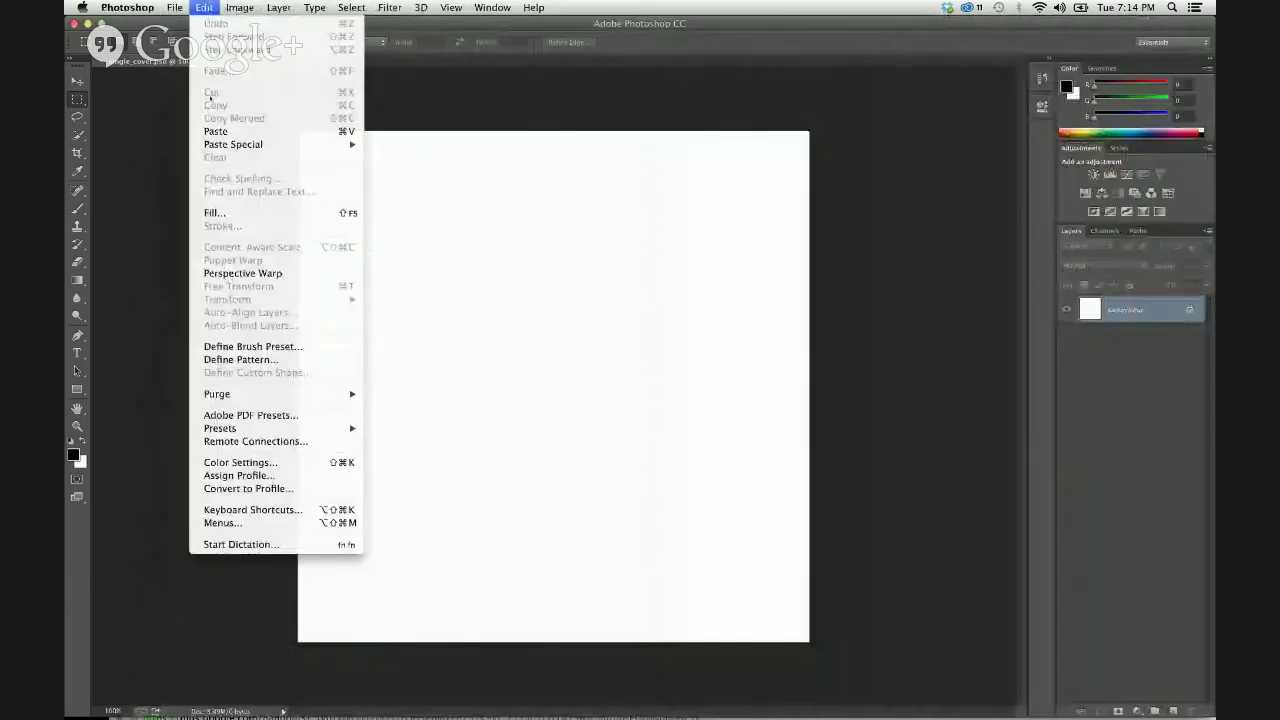
{"action": "left_click", "coordinate": [215, 126]}
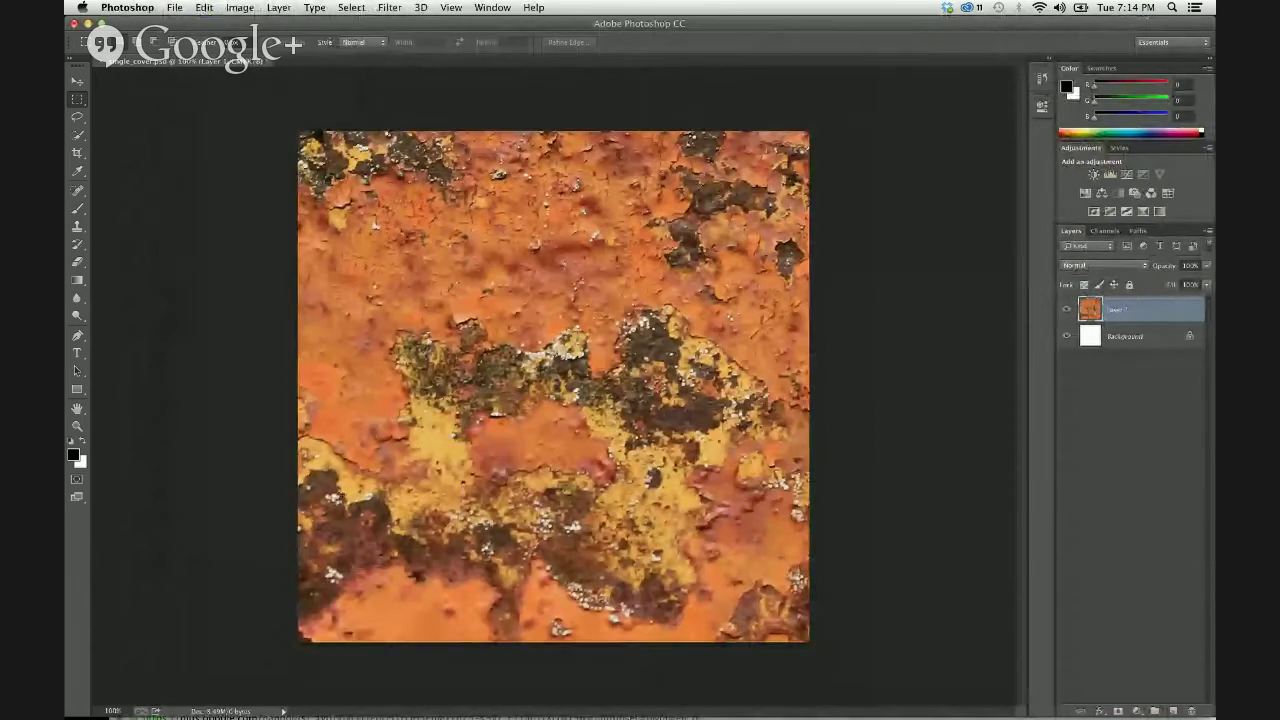
Use the Move tool to position the rust texture layer over the square canvas
{"action": "key", "text": "v"}
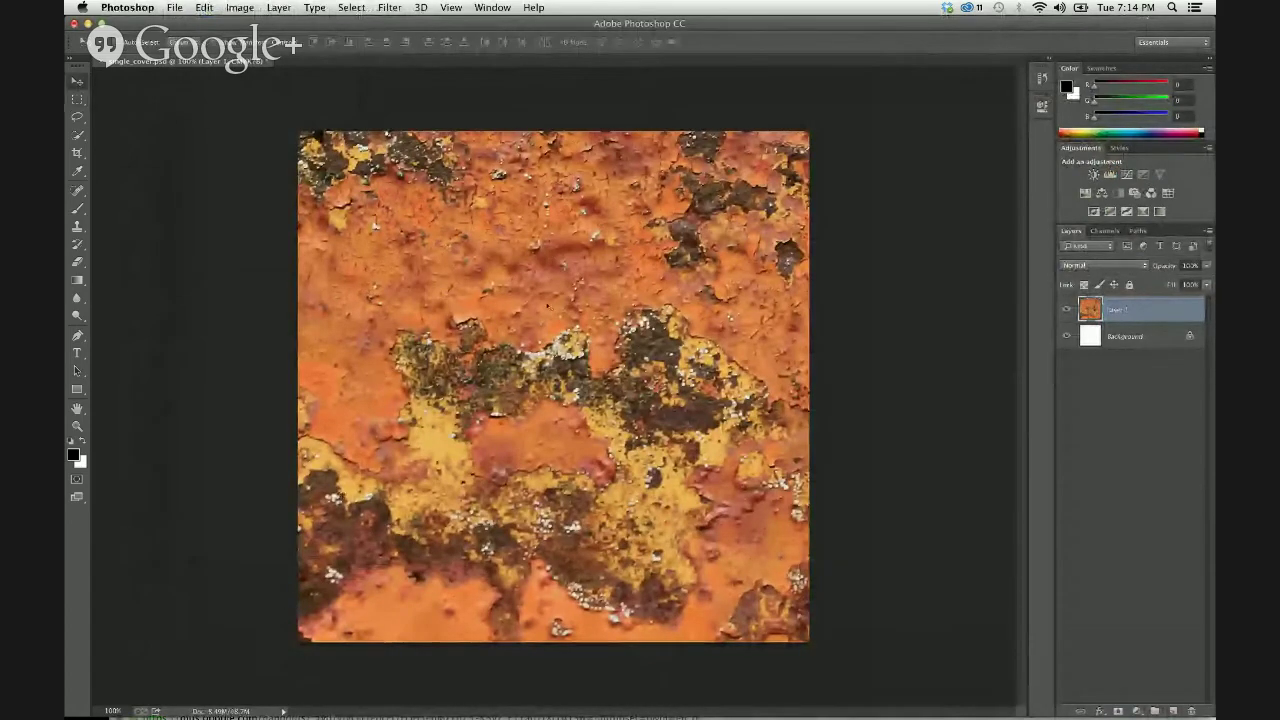
{"action": "left_click_drag", "start_coordinate": [636, 334], "coordinate": [628, 334]}
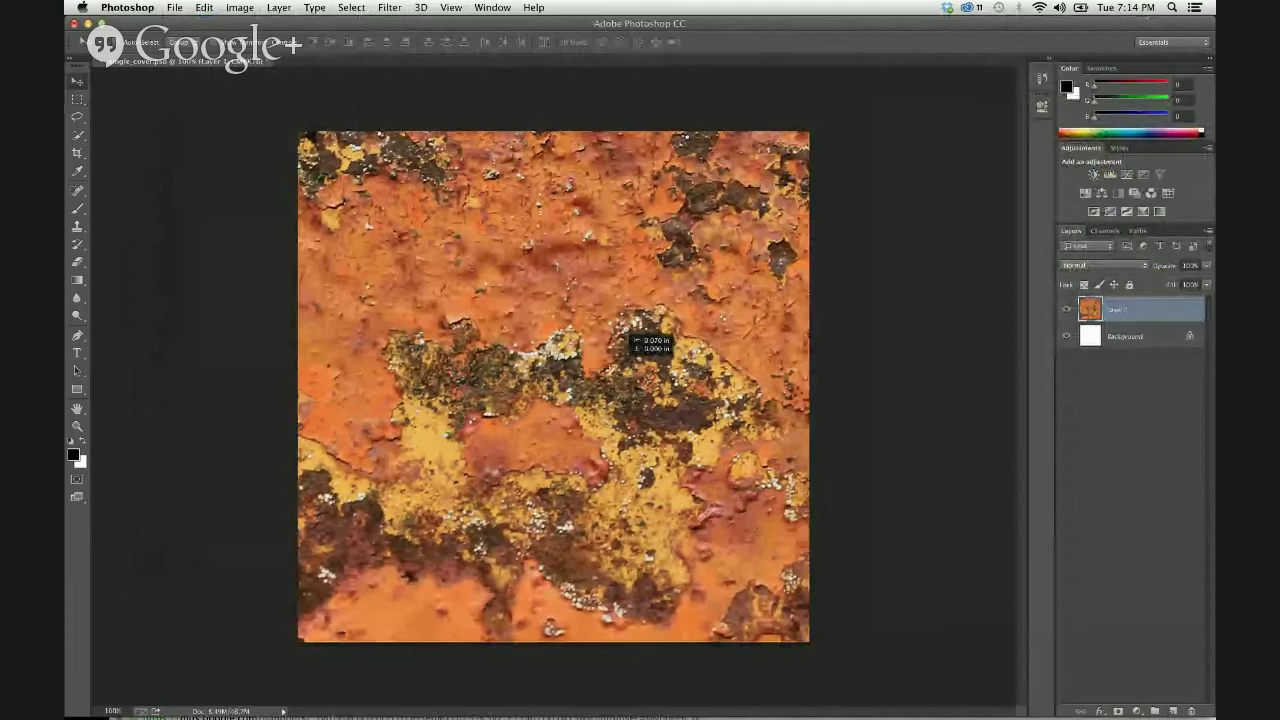
{"action": "left_click_drag", "start_coordinate": [630, 340], "coordinate": [585, 300]}
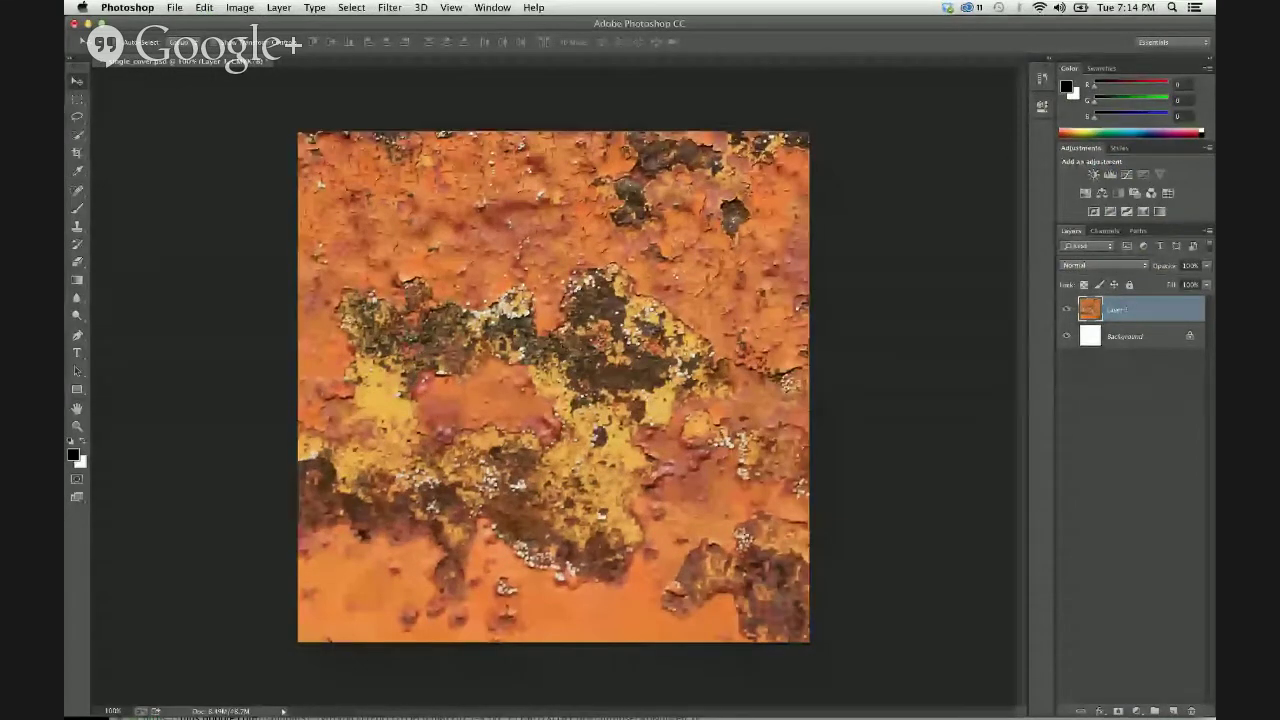
{"action": "left_click_drag", "start_coordinate": [419, 244], "coordinate": [469, 276]}
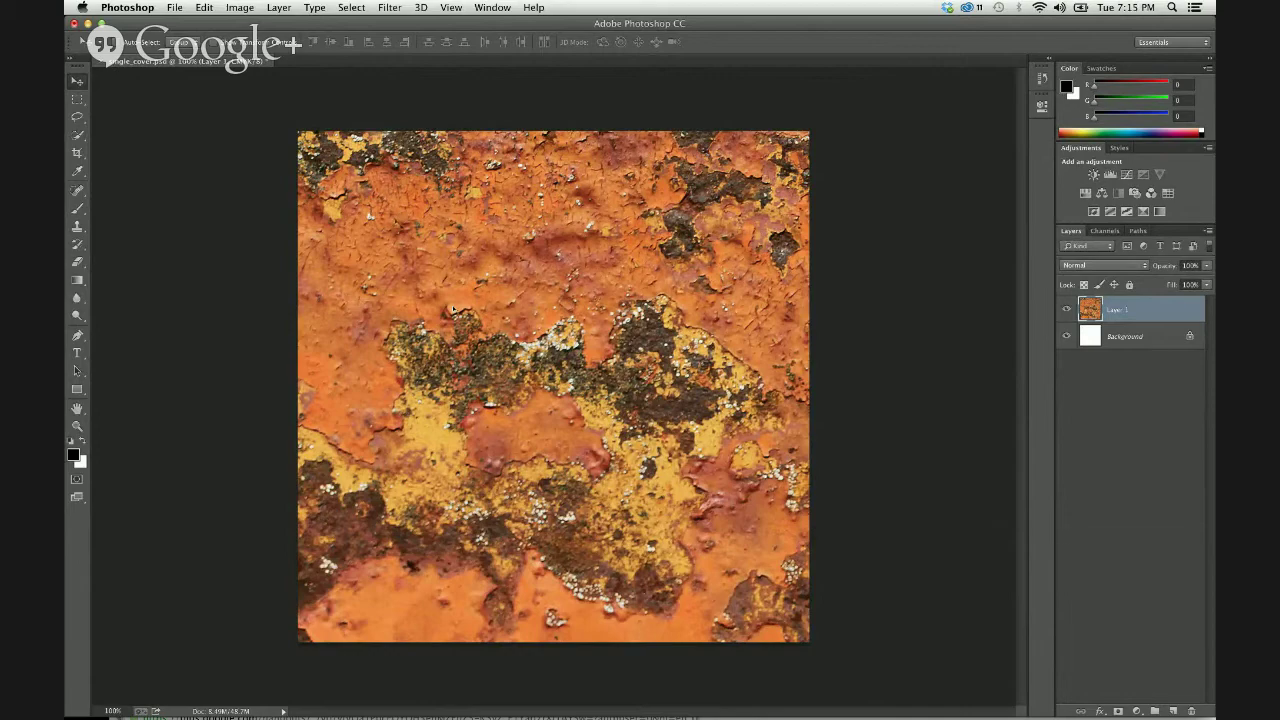
Zoom in to inspect the rust texture detail, then zoom back out to 100%
{"action": "key", "text": "super+equal"}
{"action": "key", "text": "super+equal"}
{"action": "key", "text": "super+equal"}
{"action": "key", "text": "super+equal"}
{"action": "key", "text": "super+equal"}
{"action": "key", "text": "super+equal"}
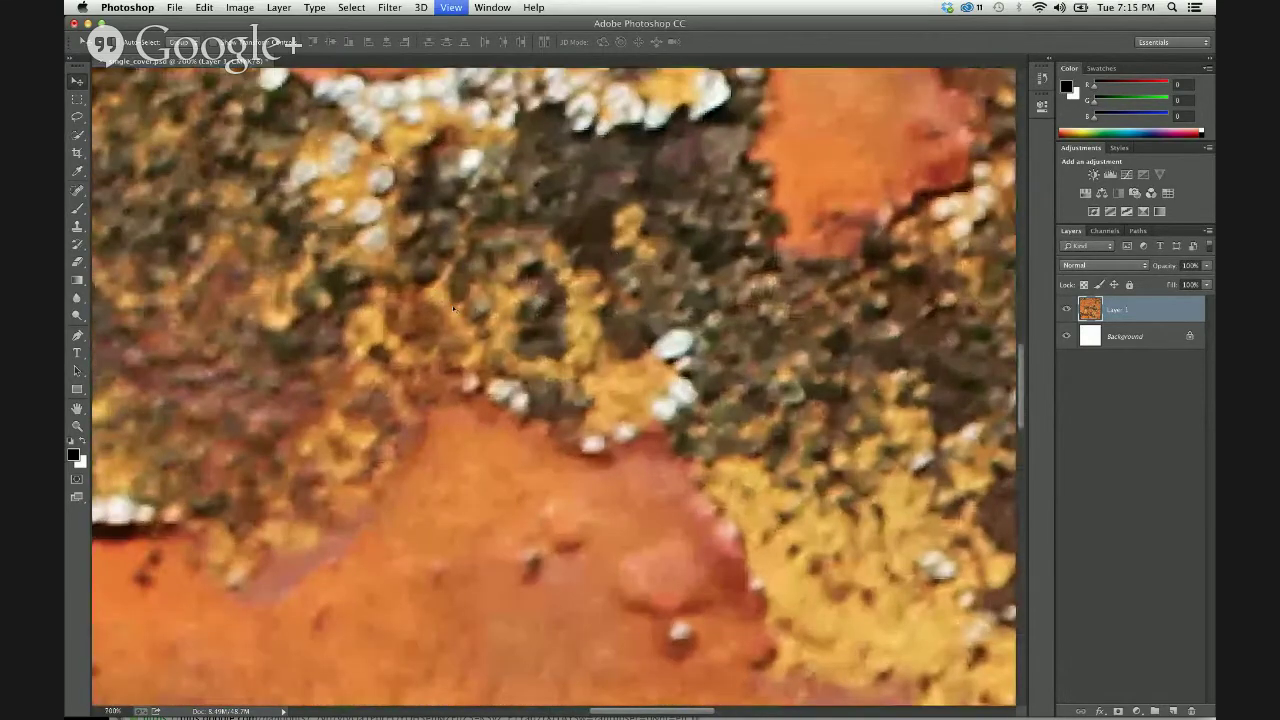
{"action": "key", "text": "super+equal"}
{"action": "key", "text": "super+equal"}
{"action": "key", "text": "super+equal"}
{"action": "key", "text": "super+equal"}
{"action": "key", "text": "super+equal"}
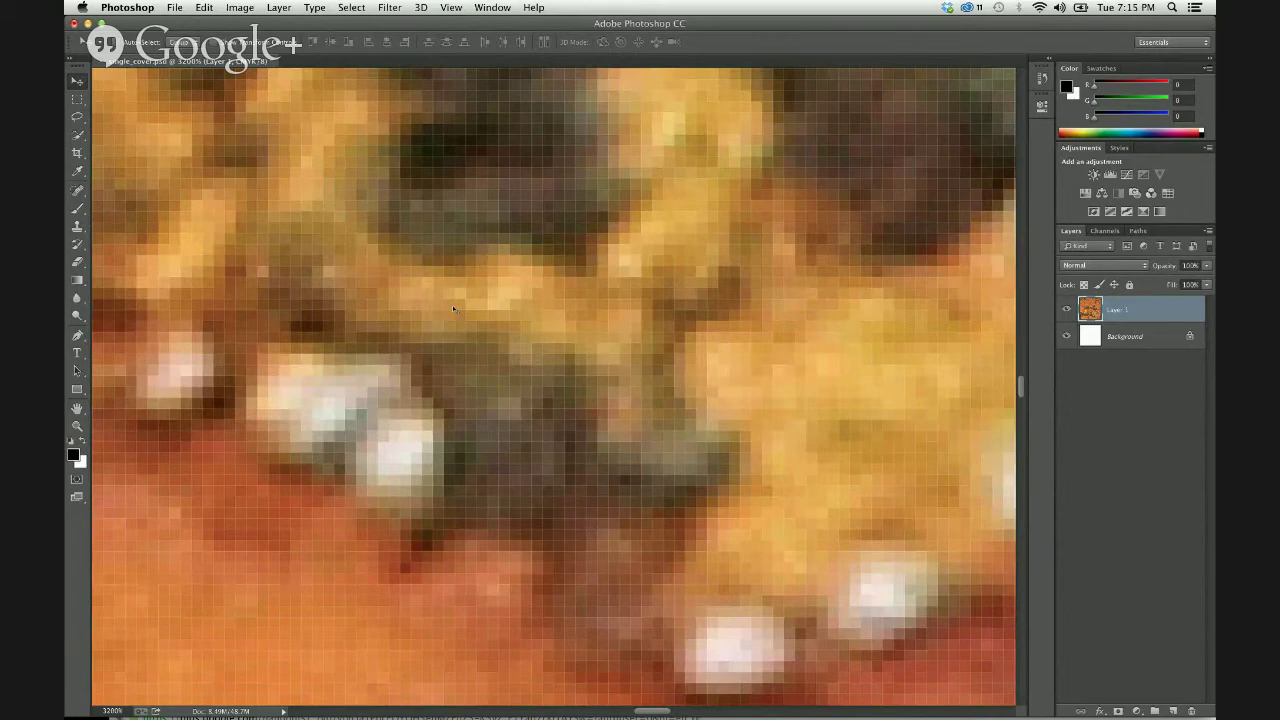
{"action": "key", "text": "super+minus"}
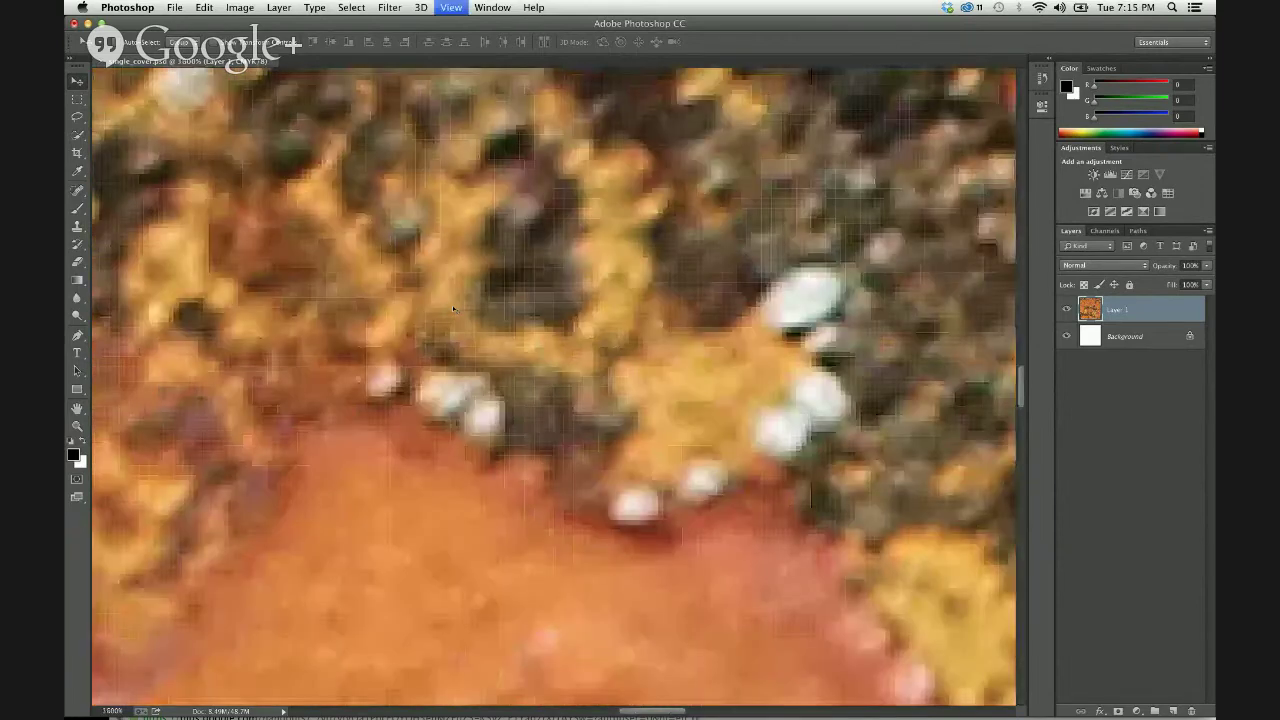
{"action": "key", "text": "super+minus"}
{"action": "key", "text": "super+minus"}
{"action": "key", "text": "super+minus"}
{"action": "key", "text": "super+minus"}
{"action": "key", "text": "super+minus"}
{"action": "key", "text": "super+minus"}
{"action": "key", "text": "super+minus"}
{"action": "key", "text": "super+minus"}
{"action": "key", "text": "super+minus"}
{"action": "key", "text": "super+minus"}
{"action": "key", "text": "super+minus"}
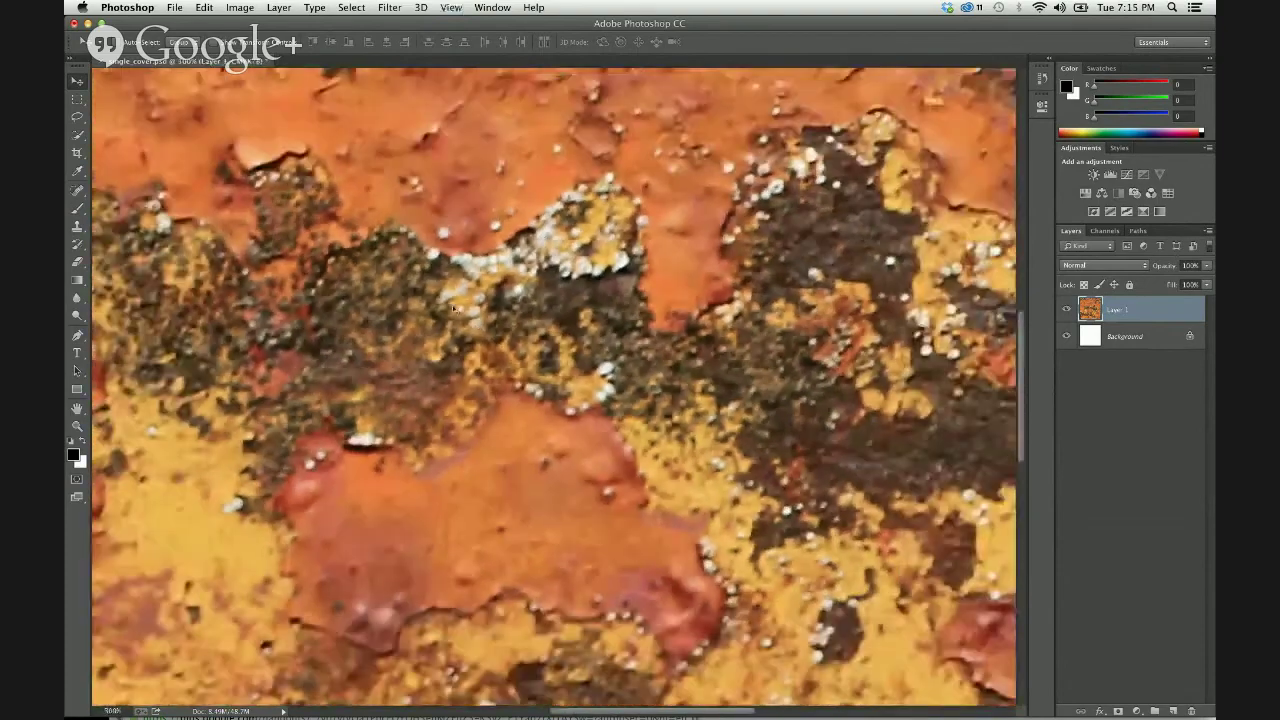
{"action": "key", "text": "super+minus"}
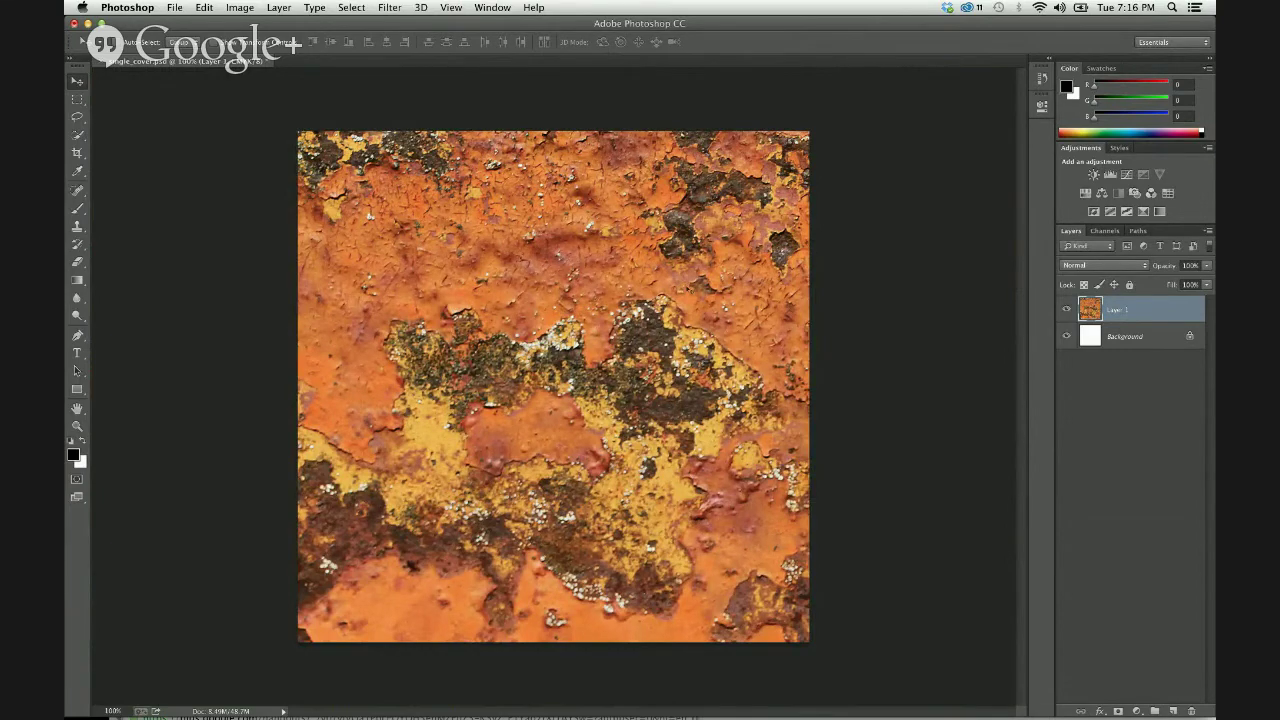
Shift the rust texture layer slightly and detach the Layers panel into a floating panel
{"action": "left_click_drag", "start_coordinate": [530, 255], "coordinate": [665, 222]}
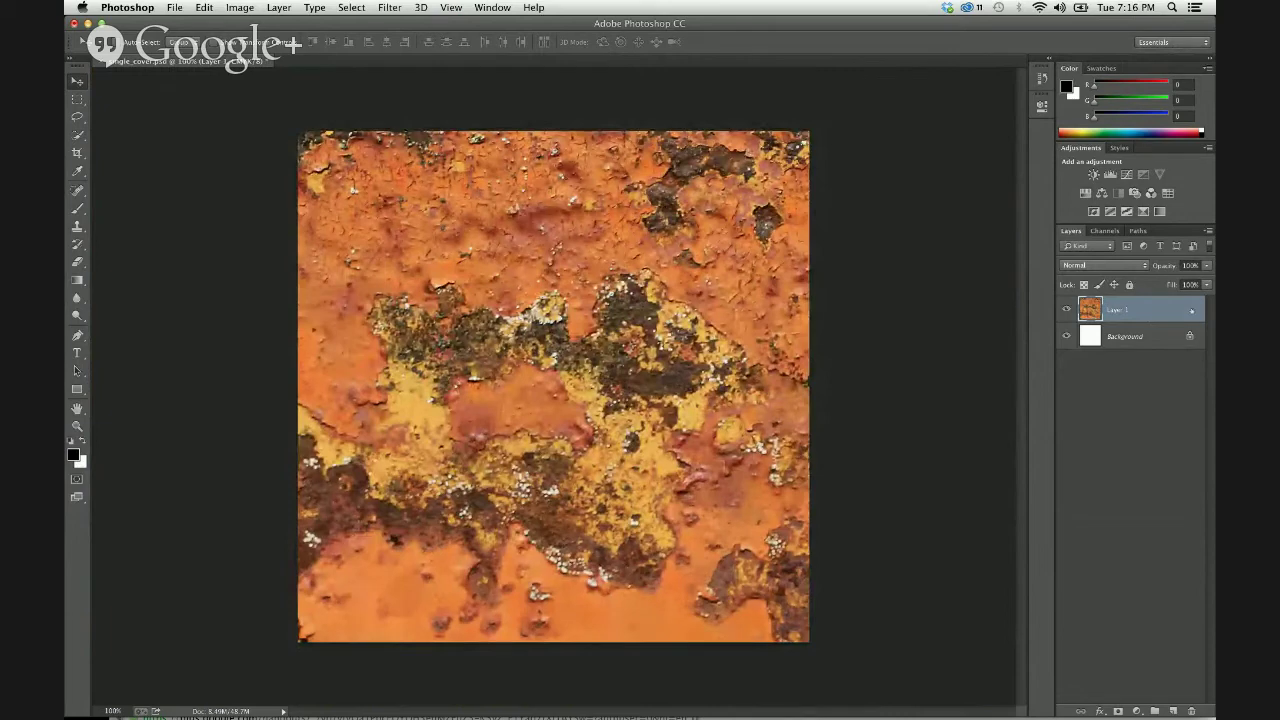
{"action": "left_click_drag", "start_coordinate": [1070, 231], "coordinate": [891, 187]}
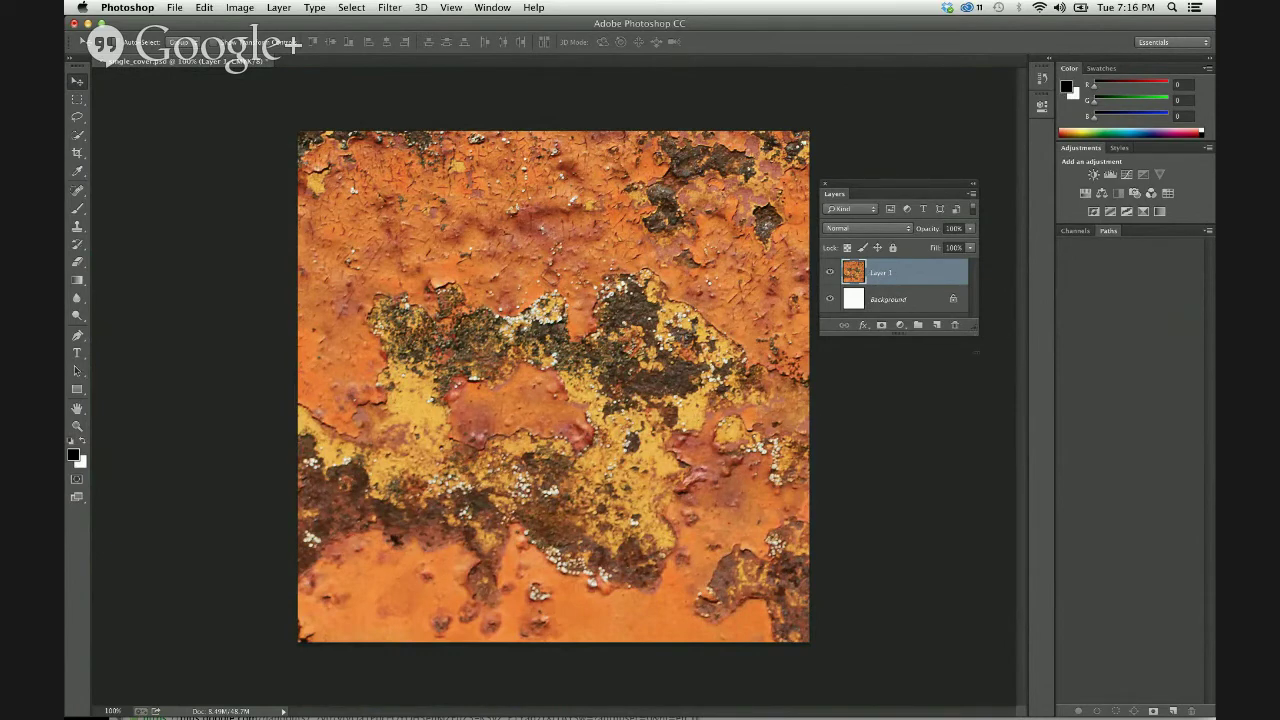
Convert the locked white Background into Layer 0 and rename it 'super bg'
{"action": "left_click_drag", "start_coordinate": [974, 332], "coordinate": [981, 406]}
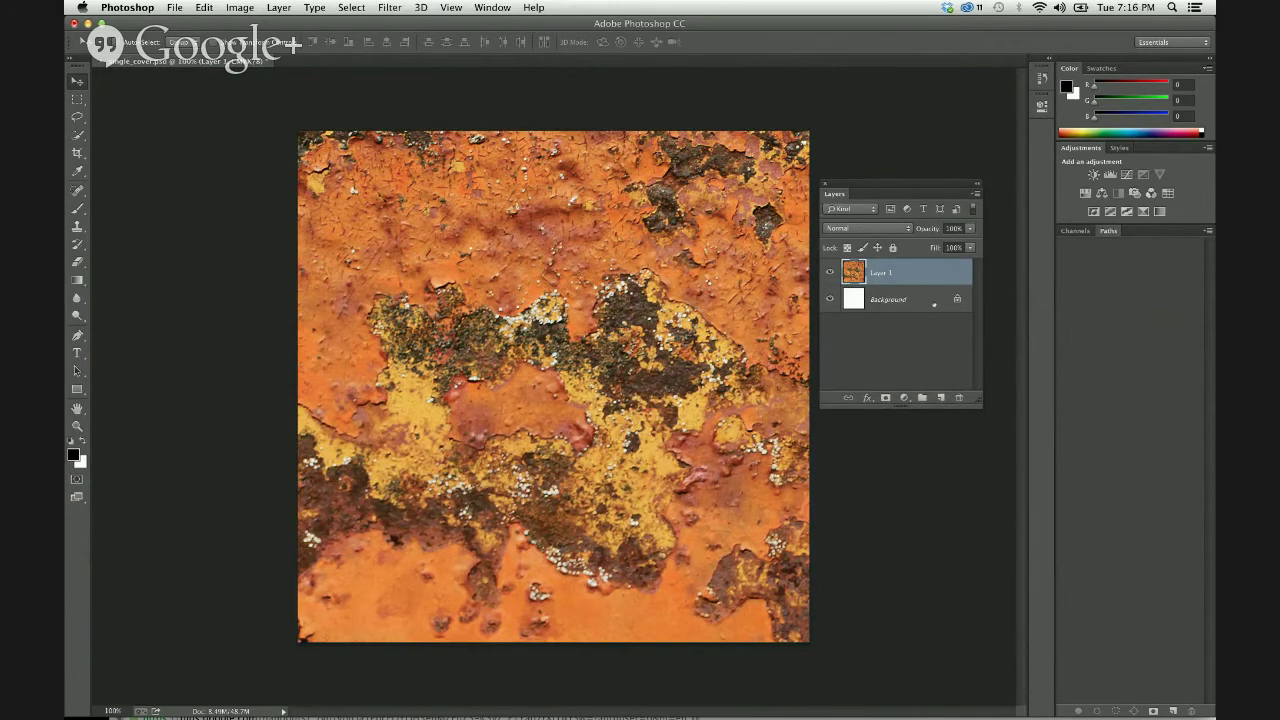
{"action": "double_click", "coordinate": [888, 300]}
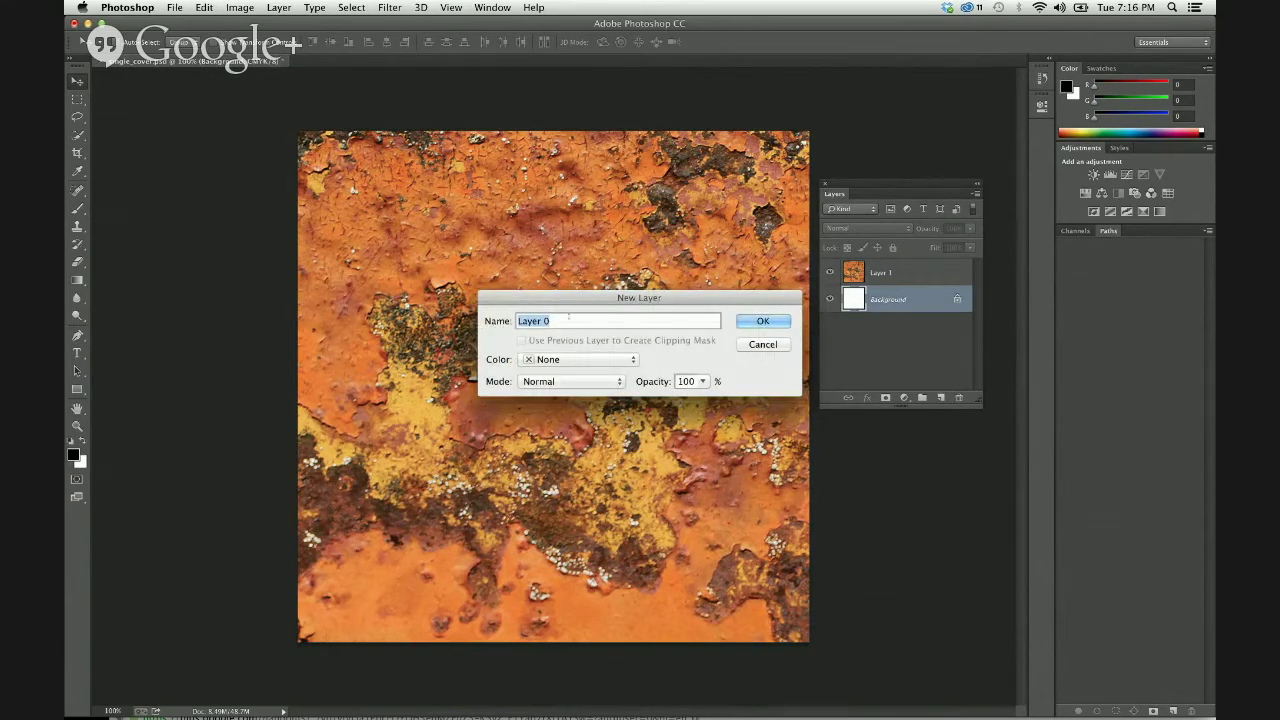
{"action": "left_click", "coordinate": [775, 322]}
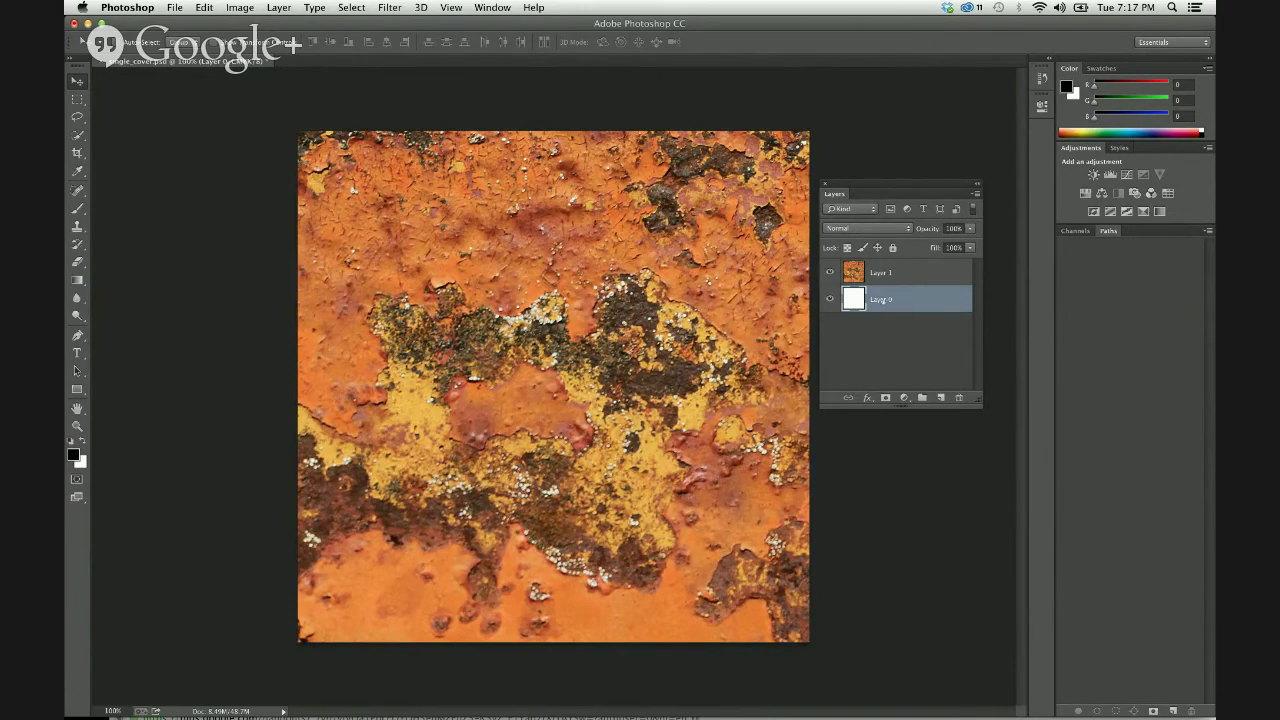
{"action": "double_click", "coordinate": [880, 299]}
{"action": "type", "text": "sujet"}
{"action": "type", "text": " bg"}
{"action": "key", "text": "Return"}
Delete the super bg layer, leaving the rust texture's Layer 1 as the only layer
{"action": "left_click_drag", "start_coordinate": [858, 298], "coordinate": [912, 332]}
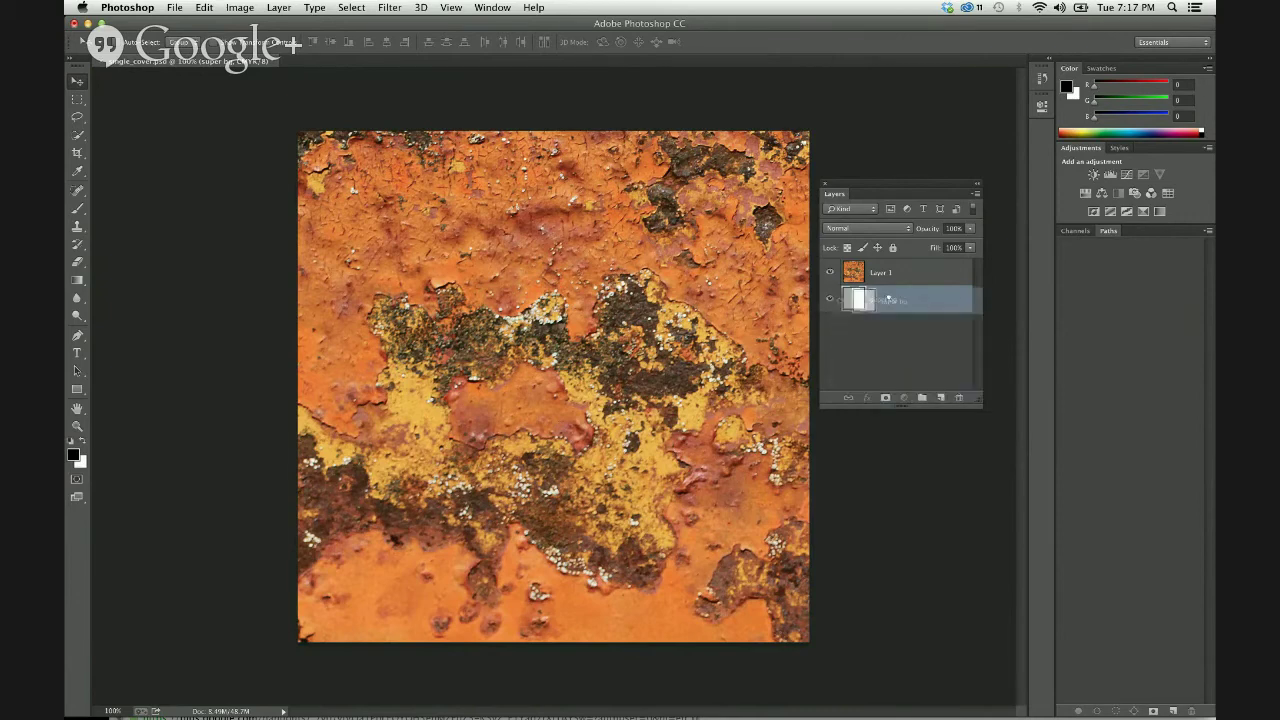
{"action": "left_click", "coordinate": [959, 397]}
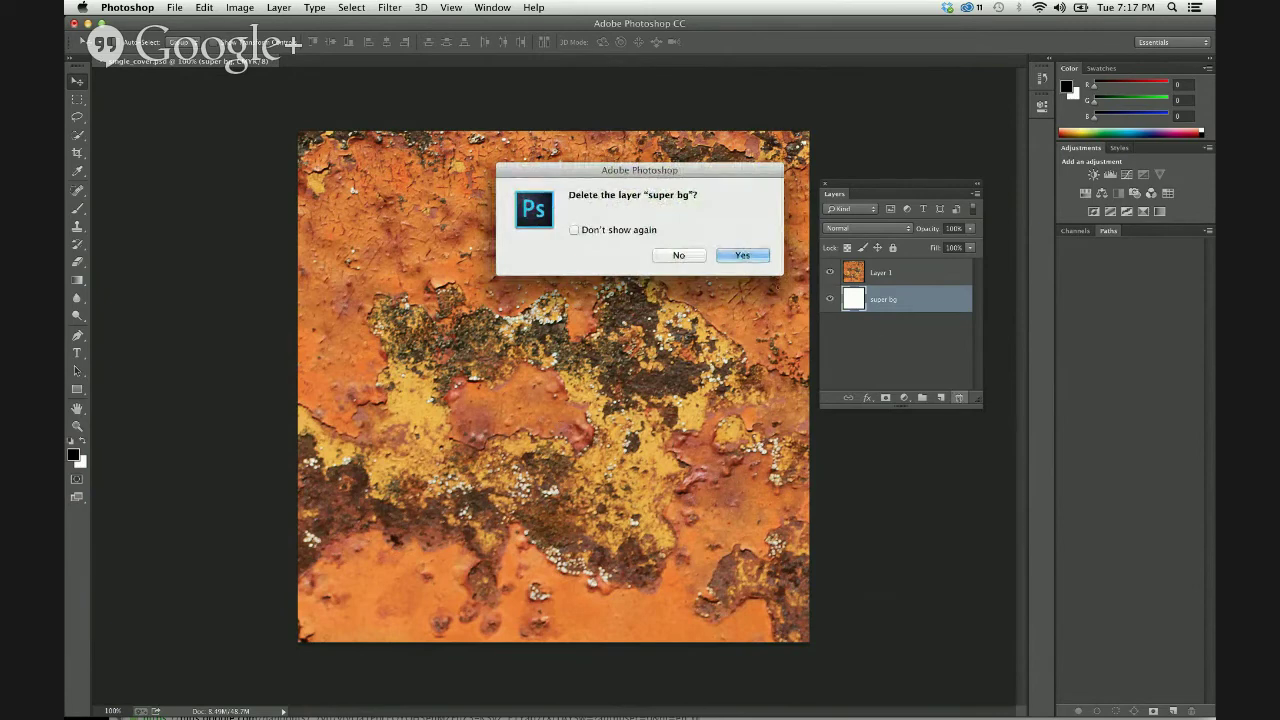
{"action": "left_click", "coordinate": [740, 256]}
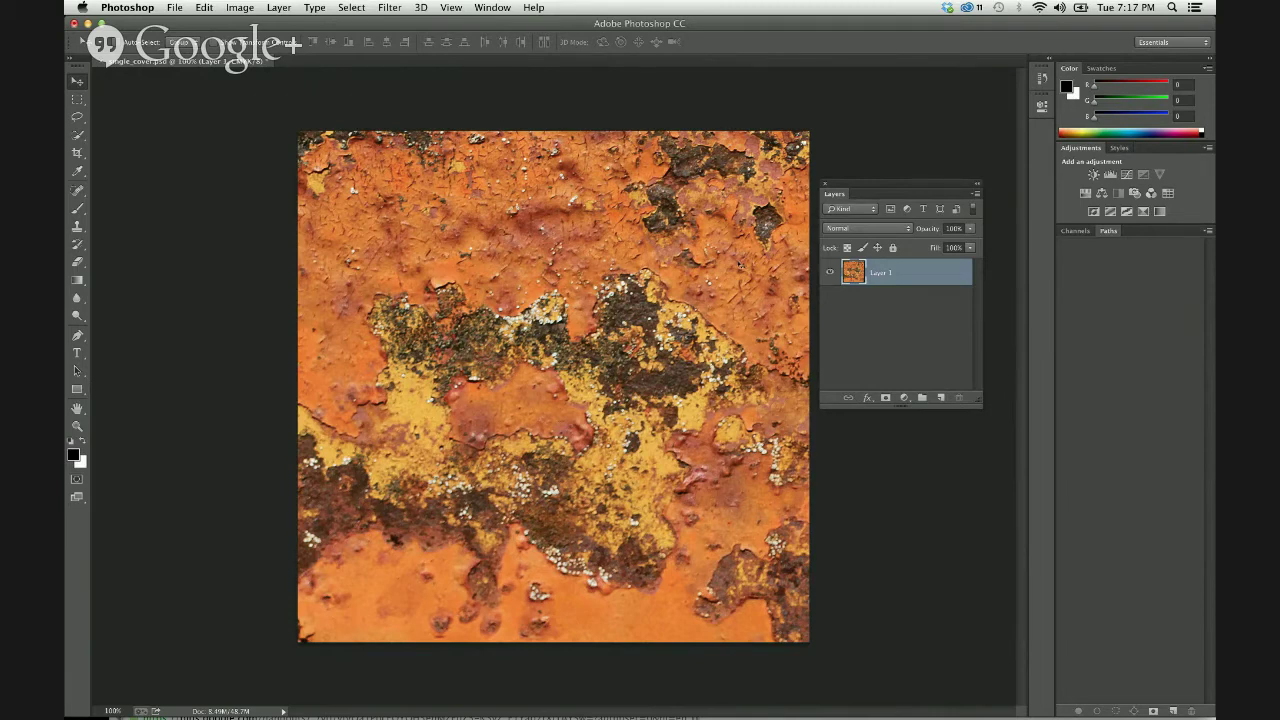
{"action": "mouse_move", "coordinate": [726, 700]}
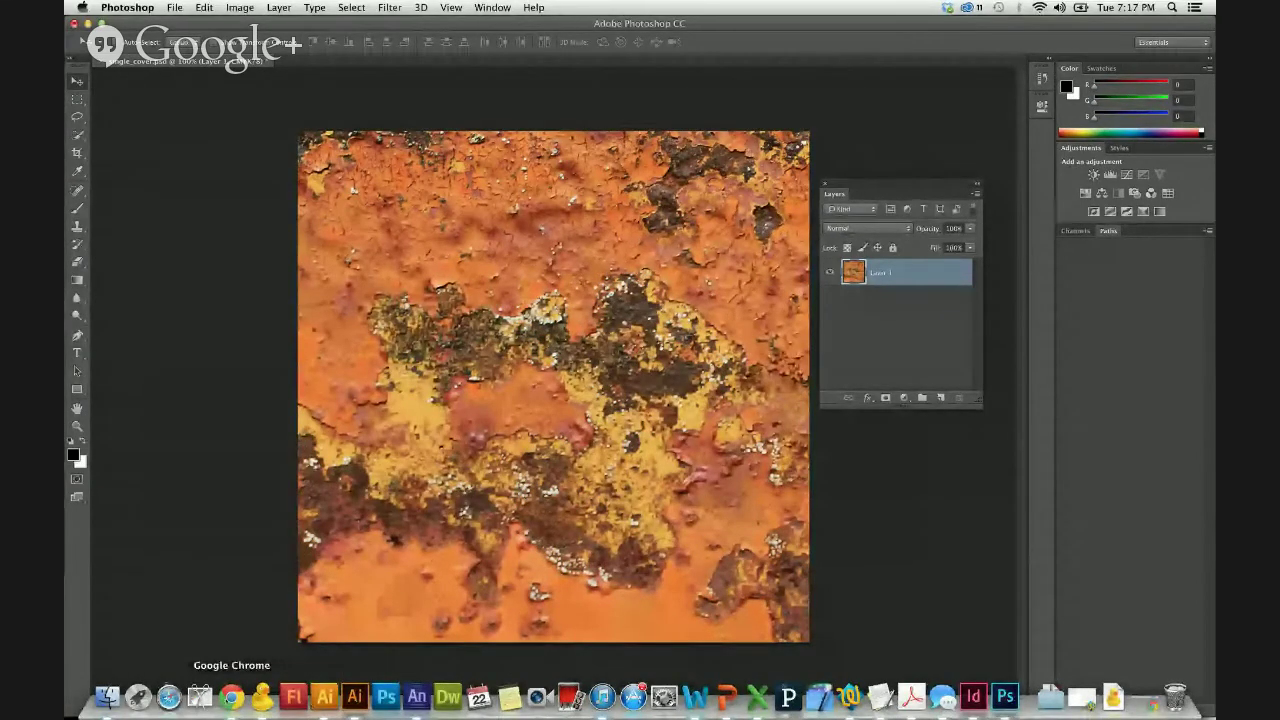
Search Google for 'alice in chains rusty cage' from Chrome's address bar
{"action": "left_click", "coordinate": [231, 697]}
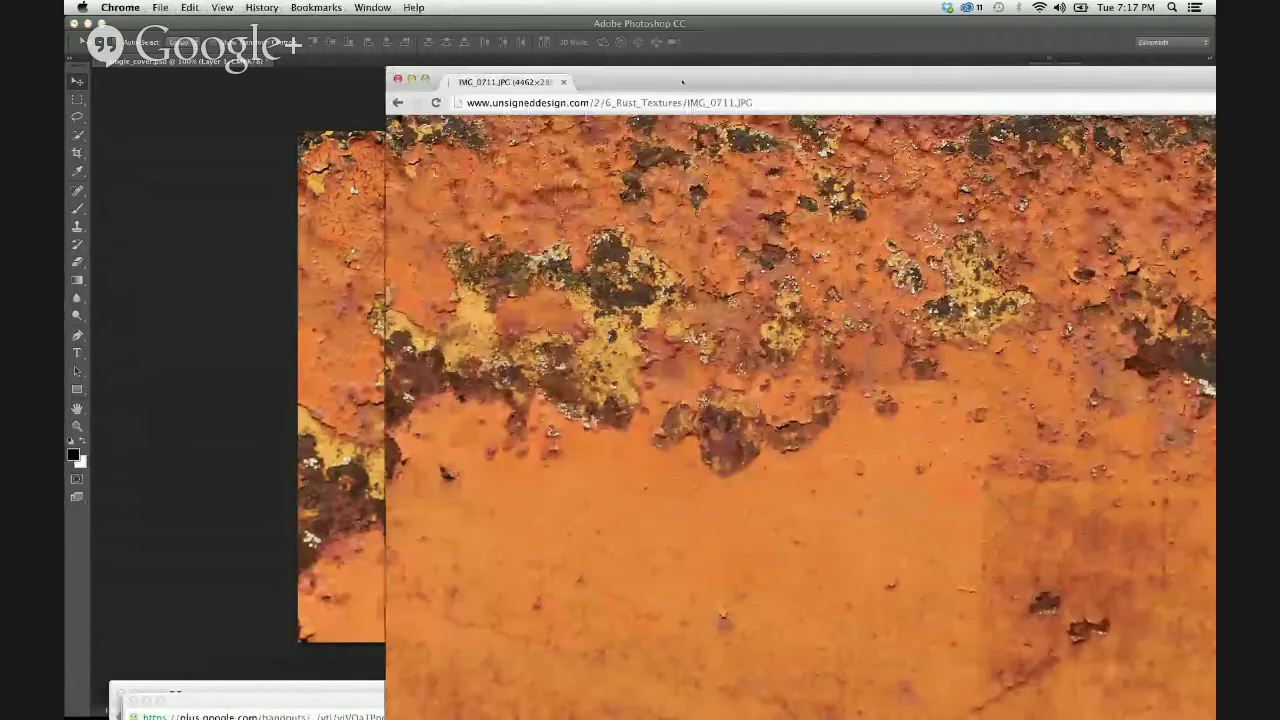
{"action": "left_click_drag", "start_coordinate": [683, 82], "coordinate": [455, 541]}
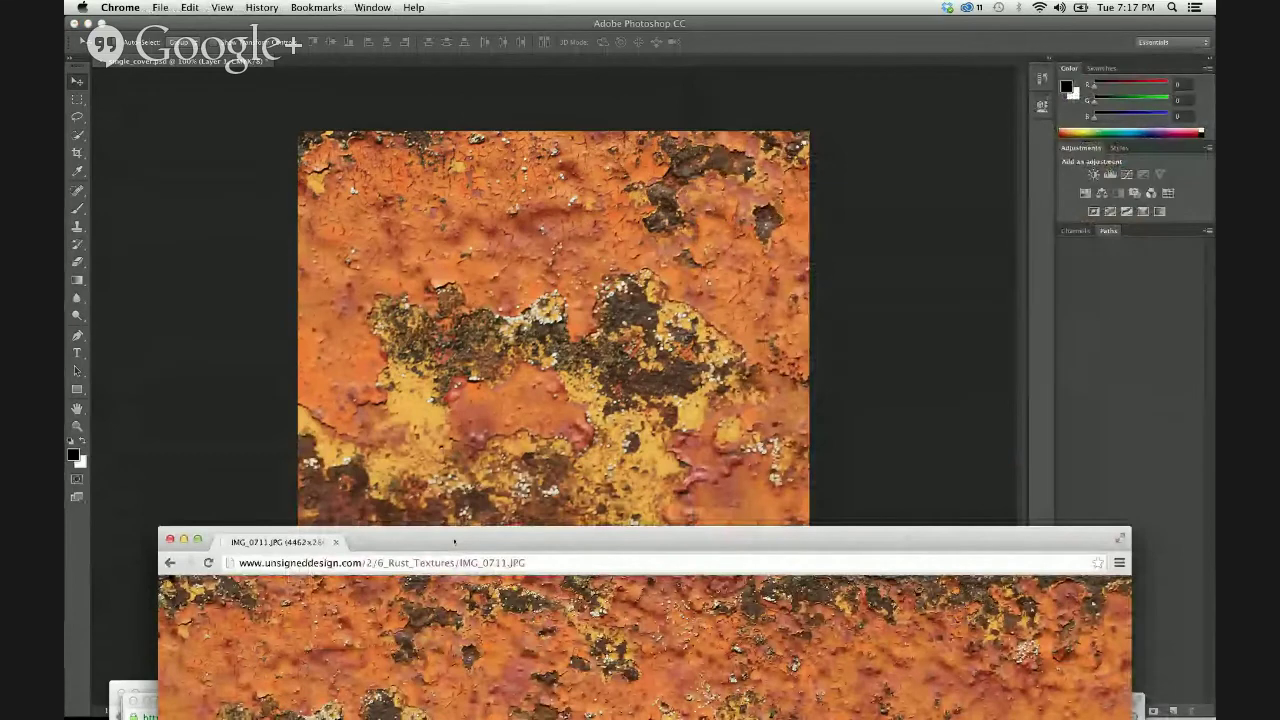
{"action": "left_click", "coordinate": [459, 563]}
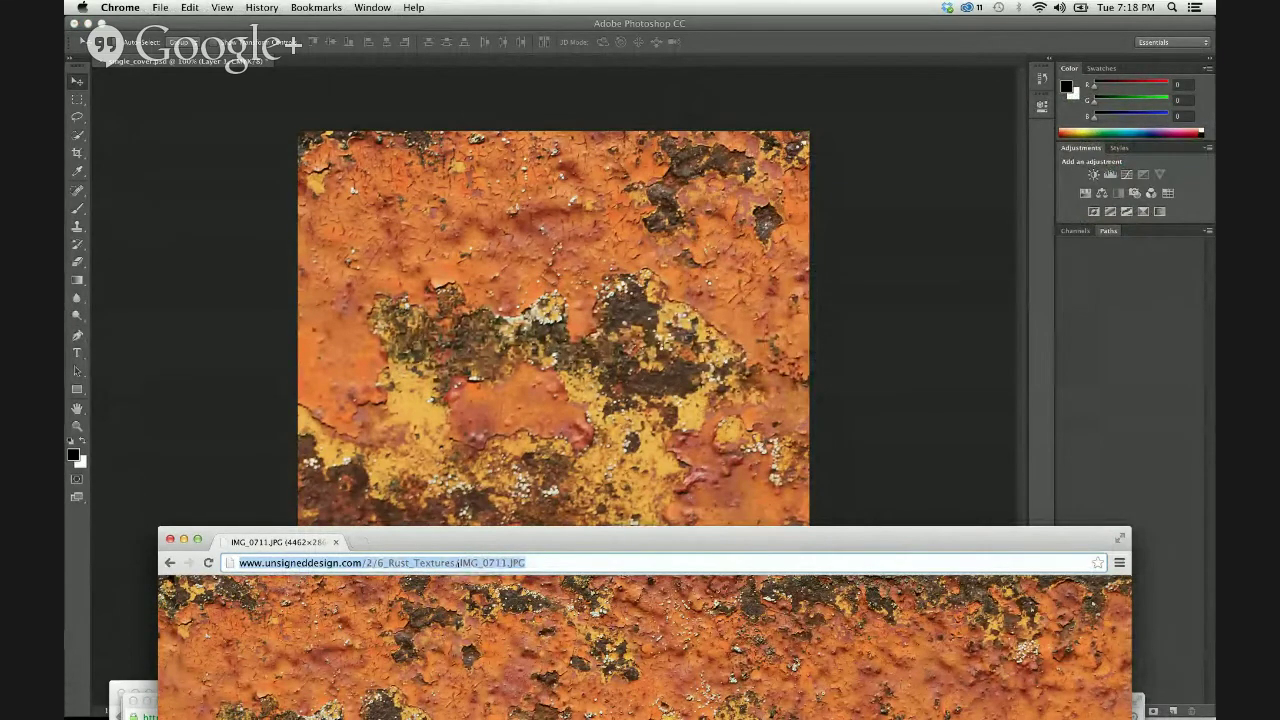
{"action": "type", "text": "alice in chains"}
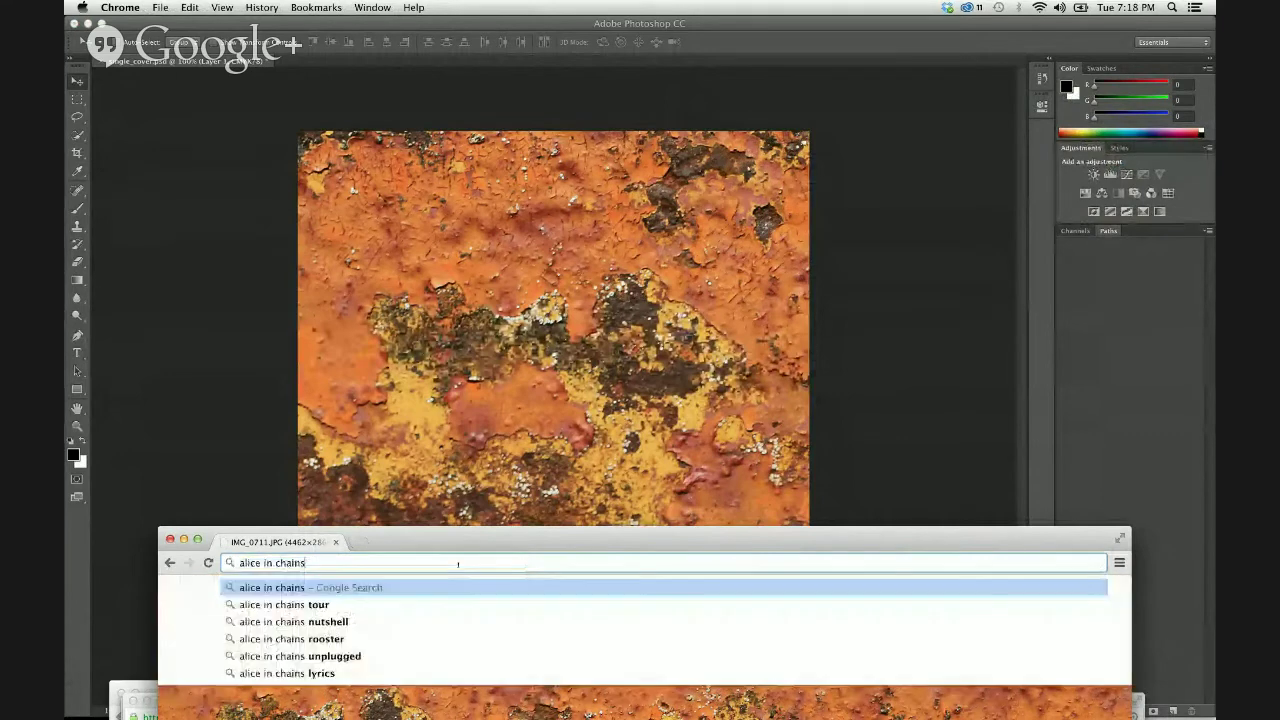
{"action": "type", "text": " rst"}
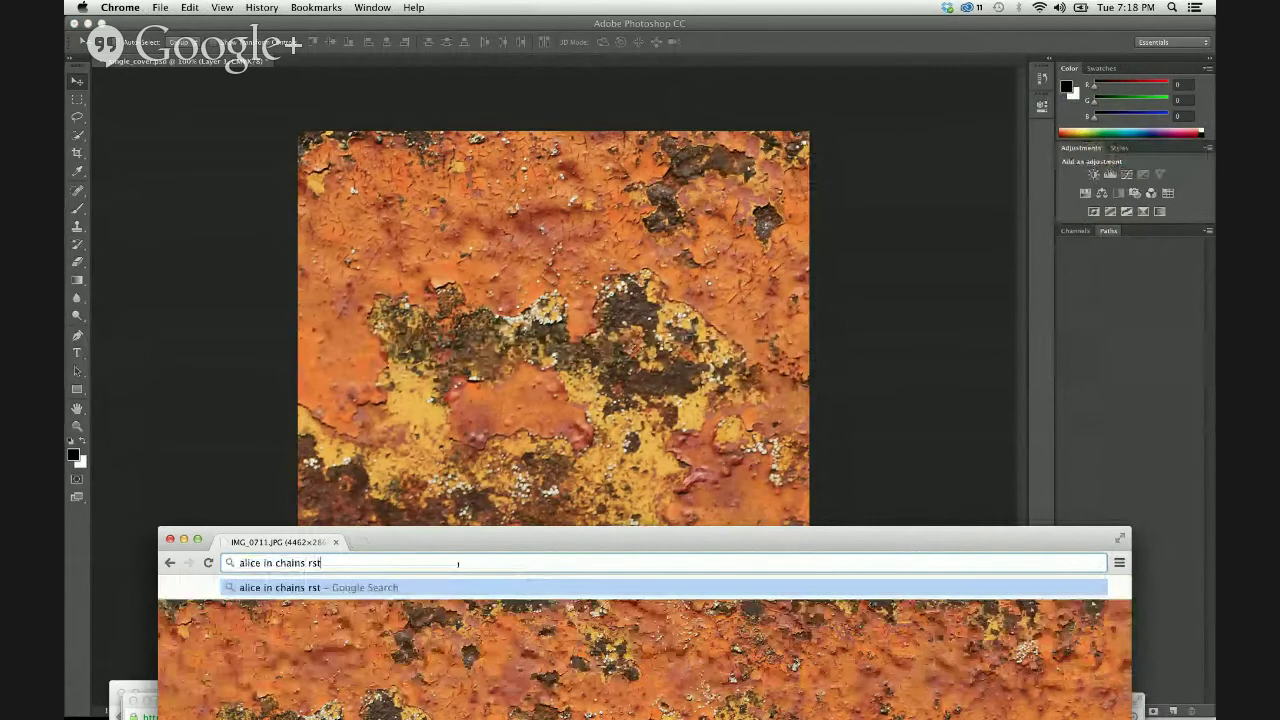
{"action": "key", "text": "BackSpace"}
{"action": "key", "text": "BackSpace"}
{"action": "type", "text": "ust"}
{"action": "key", "text": "Down"}
{"action": "key", "text": "Return"}
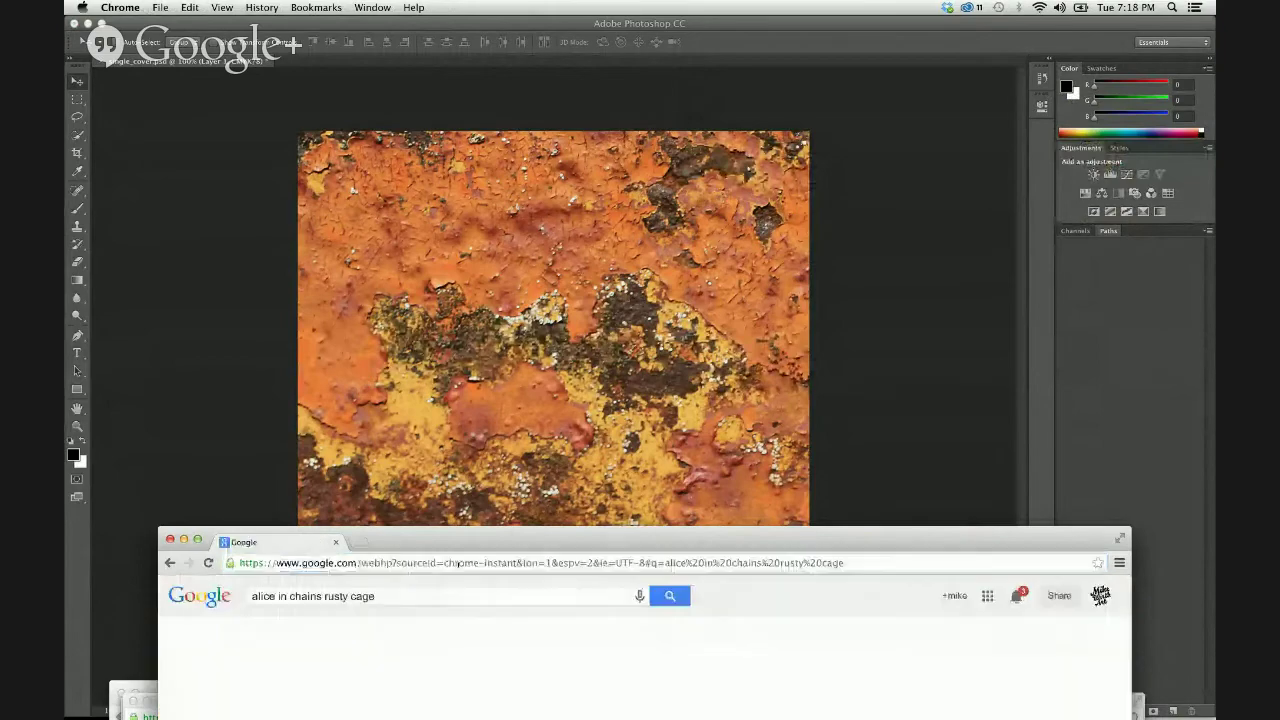
{"action": "left_click_drag", "start_coordinate": [650, 541], "coordinate": [679, 112]}
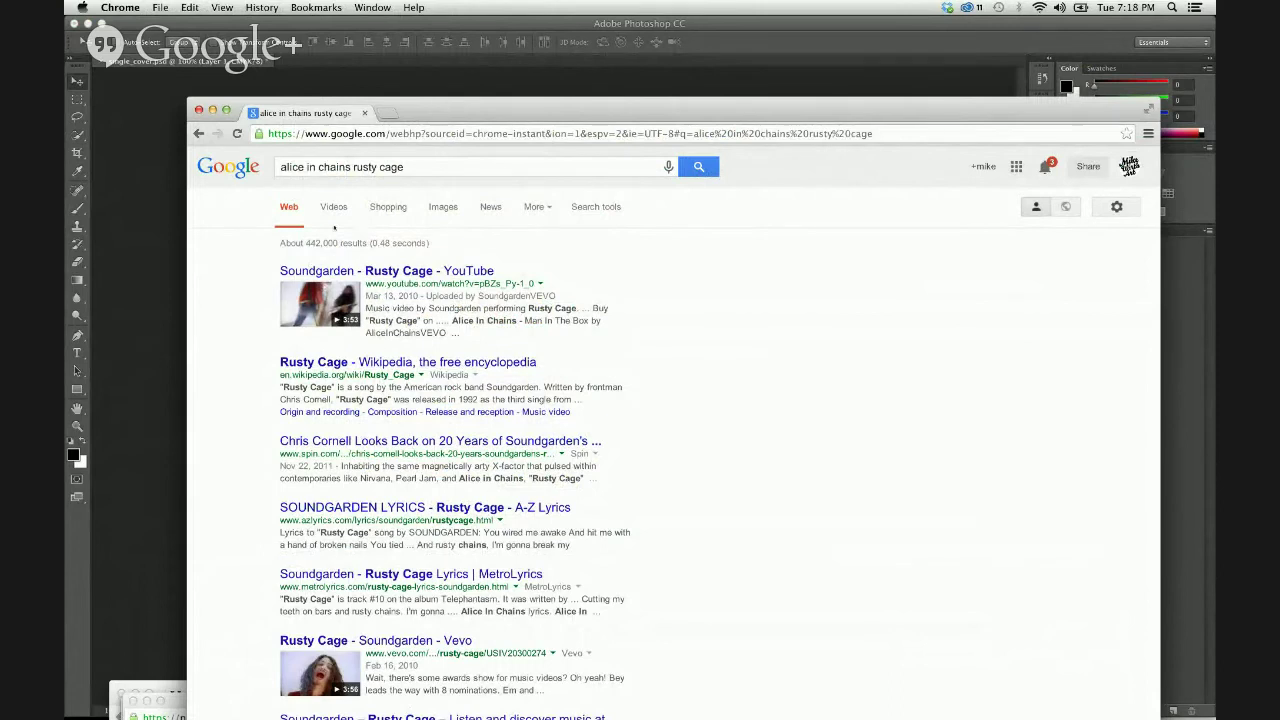
{"action": "double_click", "coordinate": [405, 133]}
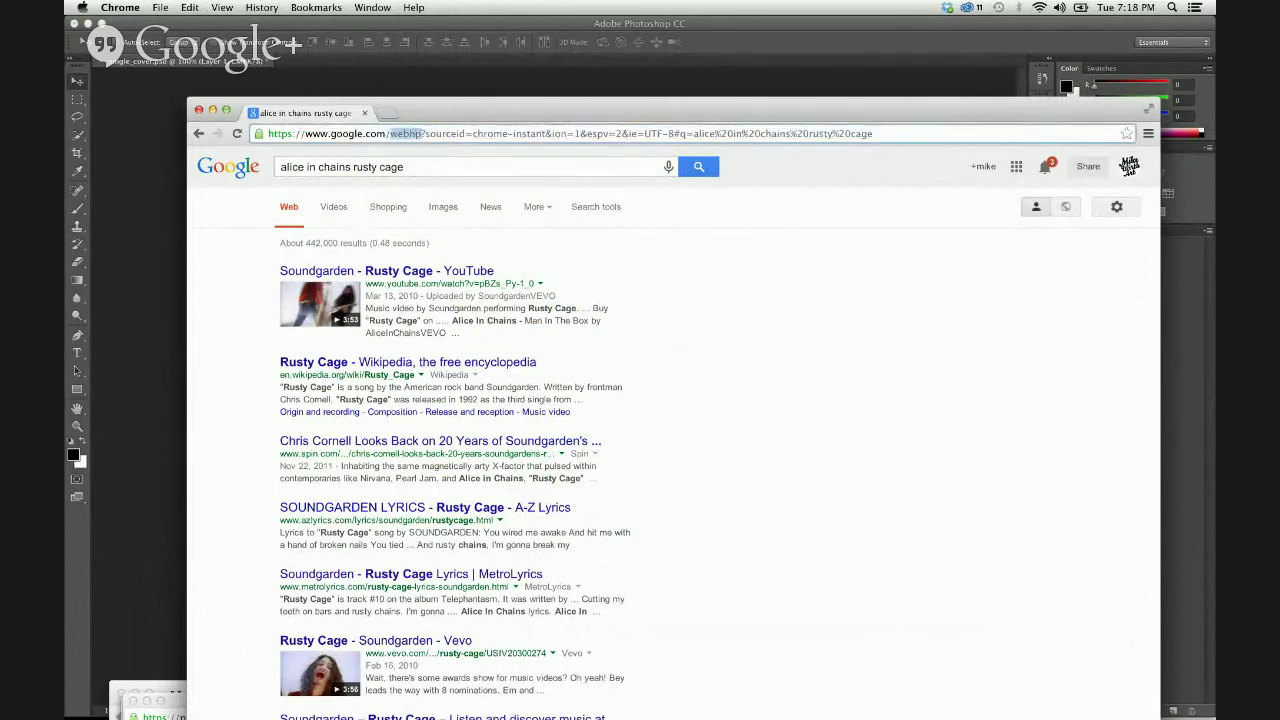
{"action": "key", "text": "super+a"}
Search Google for morguefile and open the morgueFile.com free photo site
{"action": "type", "text": "morguefile"}
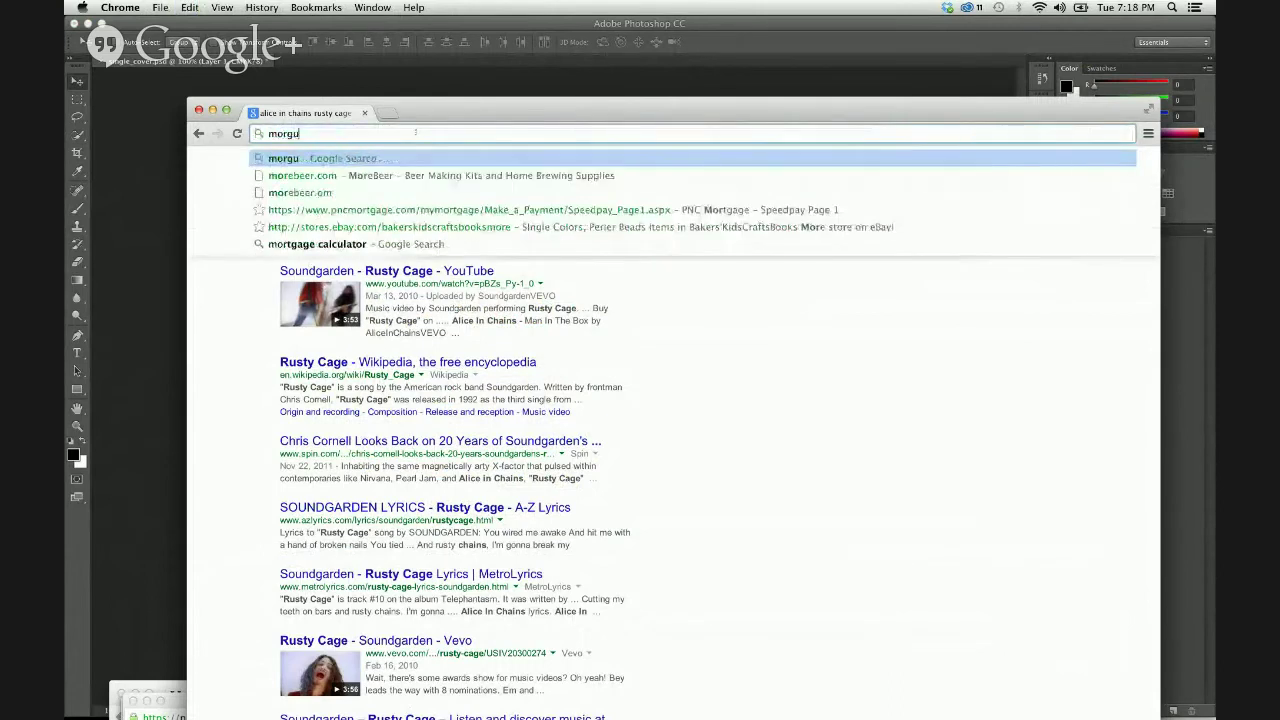
{"action": "key", "text": "Return"}
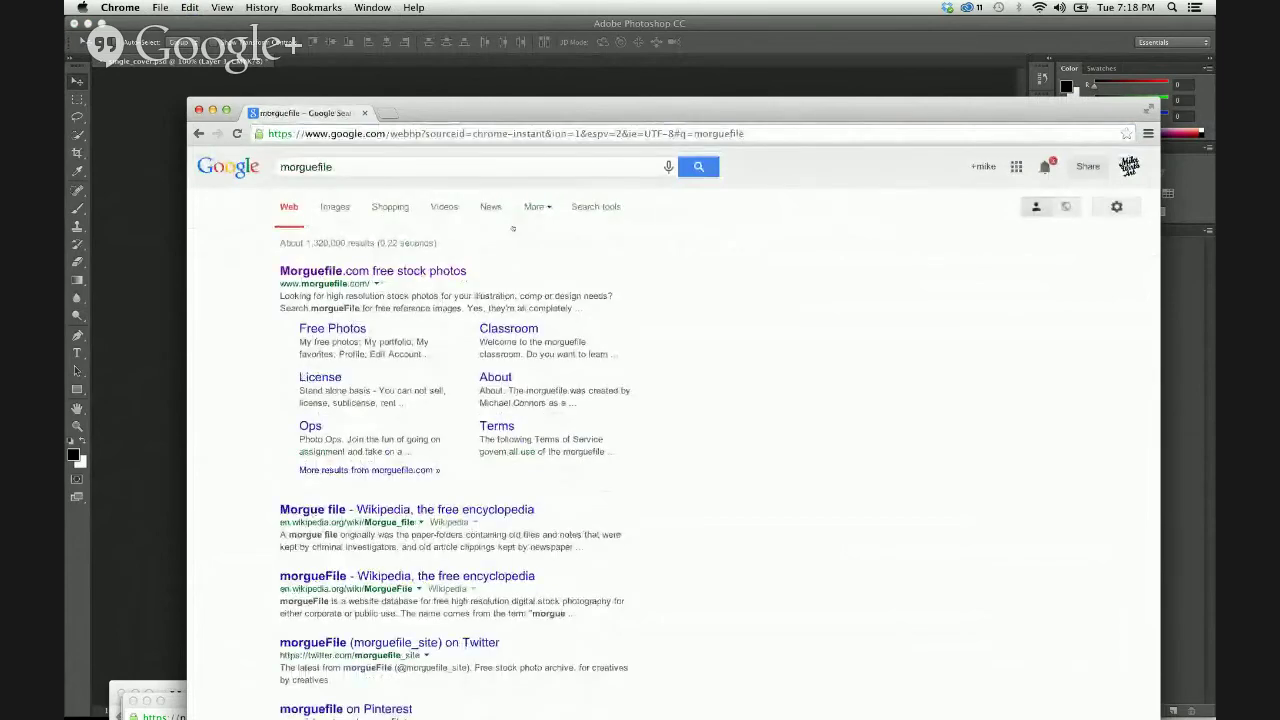
{"action": "left_click", "coordinate": [462, 271]}
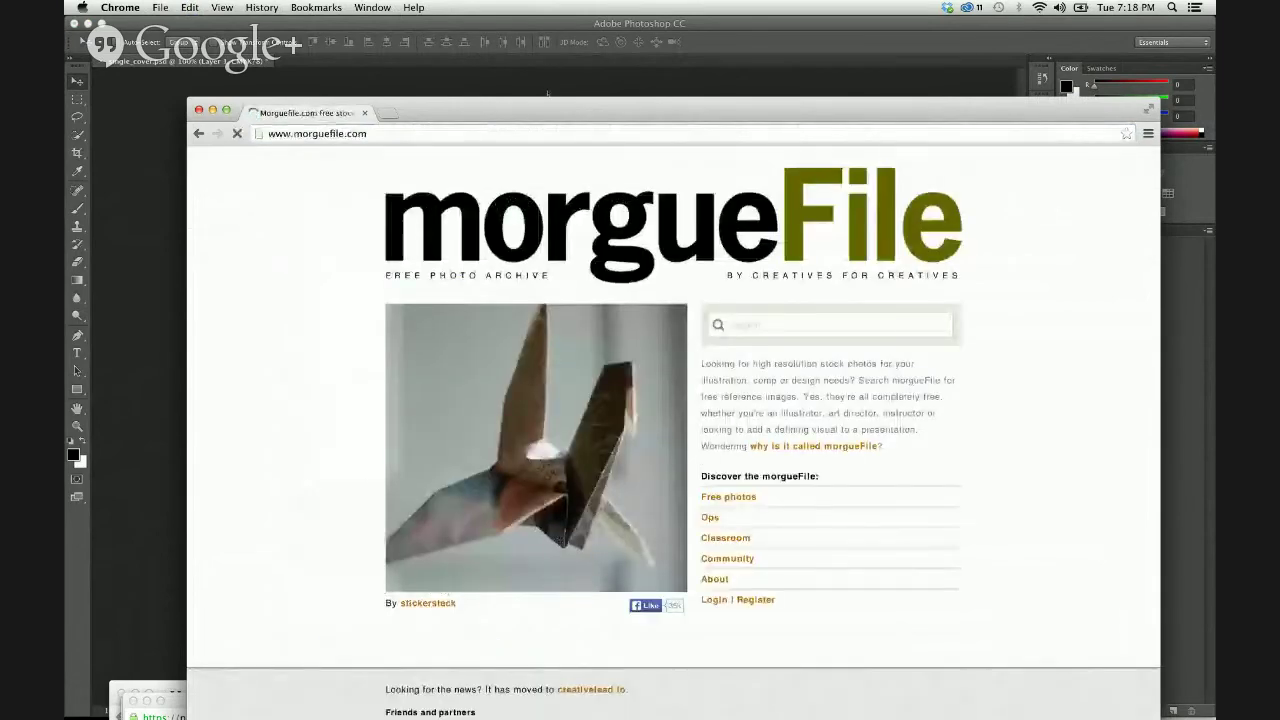
{"action": "left_click_drag", "start_coordinate": [550, 110], "coordinate": [501, 5]}
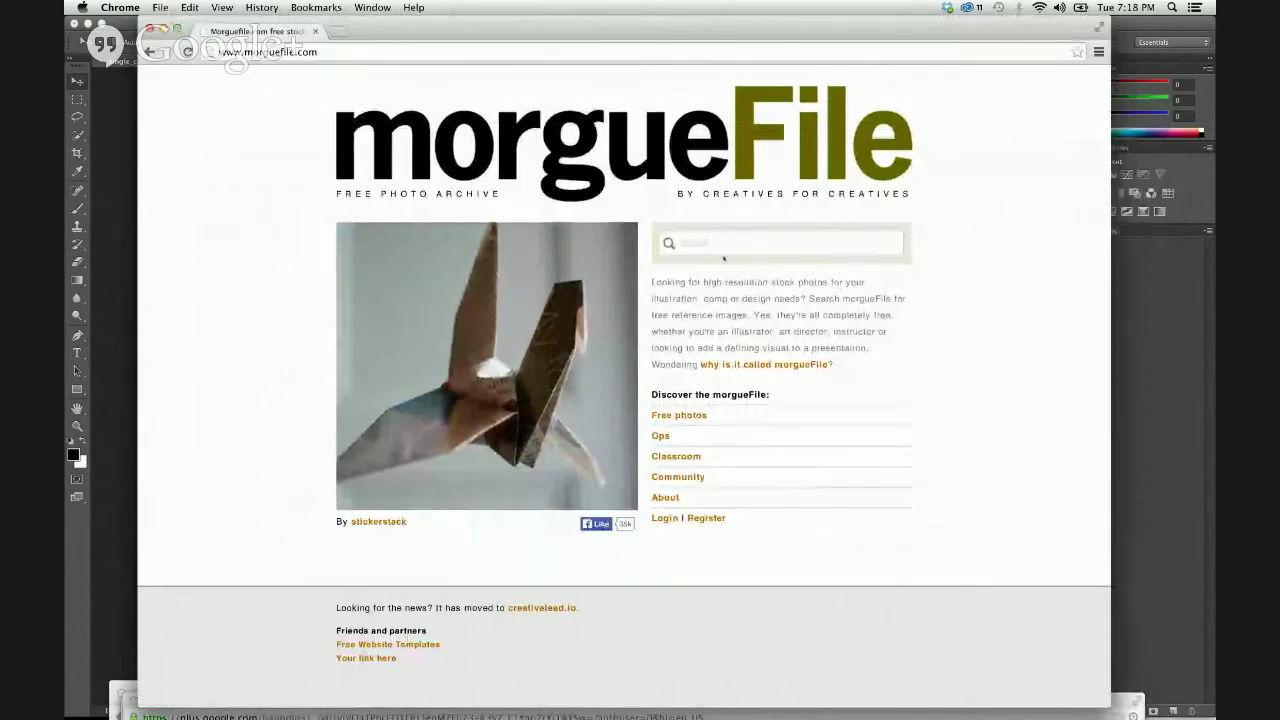
Search morgueFile for 'cage' and browse the caged-animal photo results
{"action": "left_click", "coordinate": [702, 242]}
{"action": "type", "text": "cage"}
{"action": "key", "text": "Return"}
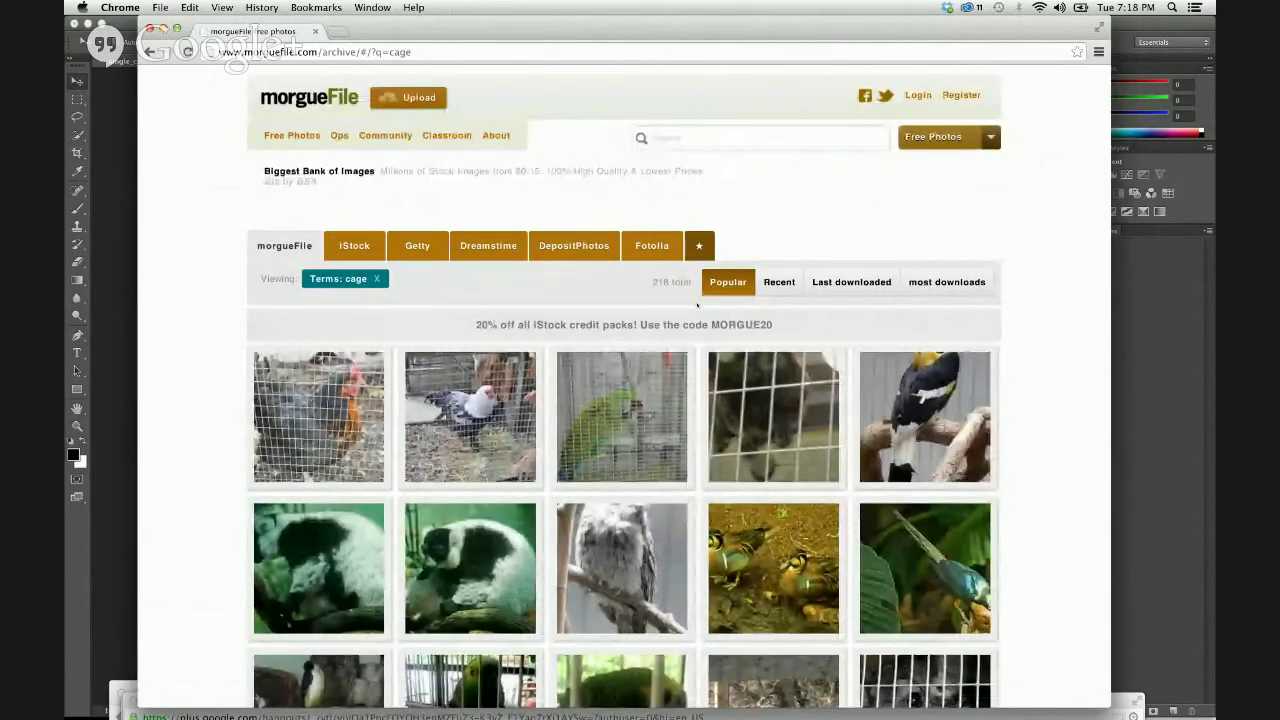
{"action": "scroll", "coordinate": [690, 420], "scroll_direction": "down", "scroll_amount": 6}
{"action": "scroll", "coordinate": [684, 533], "scroll_direction": "down", "scroll_amount": 2}
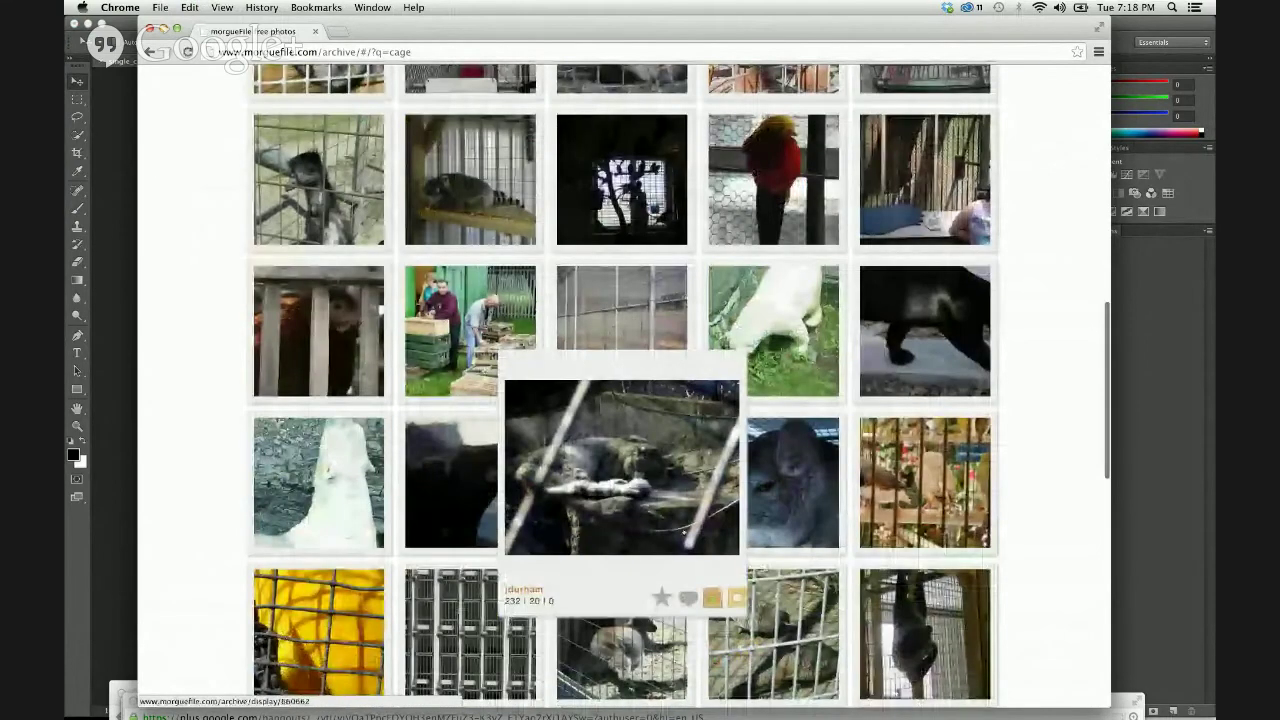
{"action": "scroll", "coordinate": [684, 533], "scroll_direction": "down", "scroll_amount": 5}
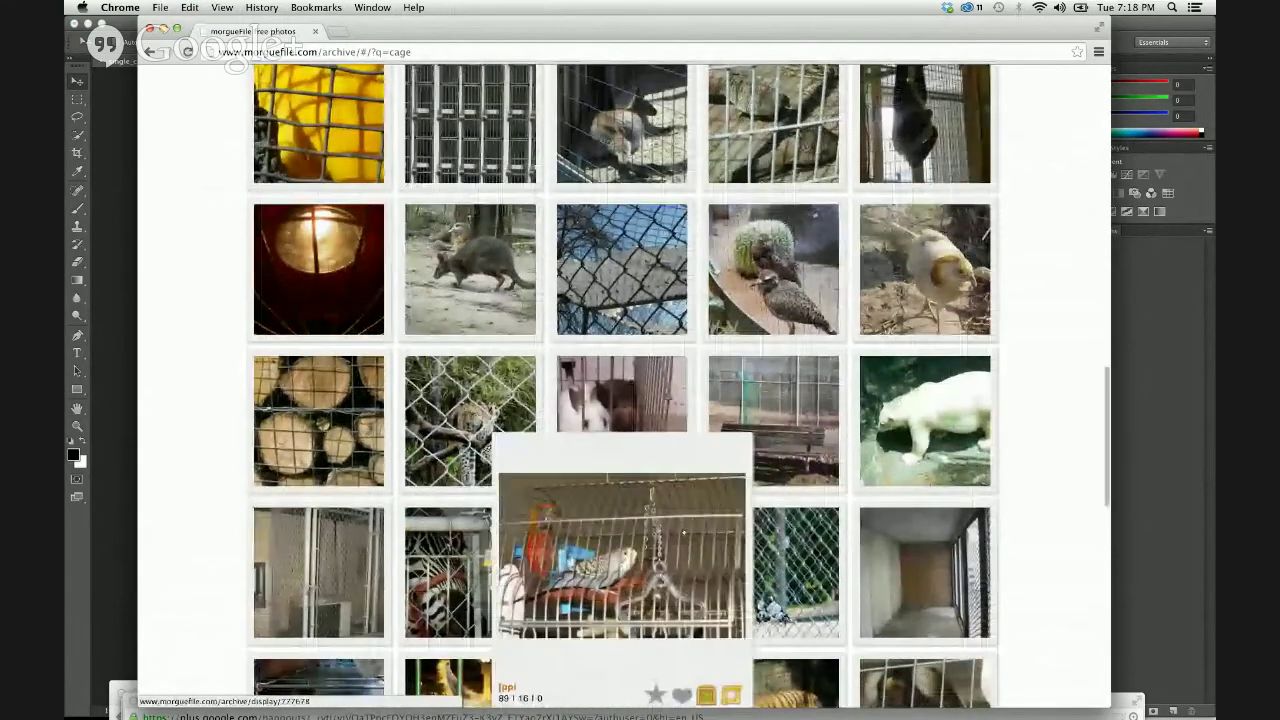
{"action": "scroll", "coordinate": [684, 533], "scroll_direction": "down", "scroll_amount": 2}
{"action": "scroll", "coordinate": [684, 531], "scroll_direction": "down", "scroll_amount": 3}
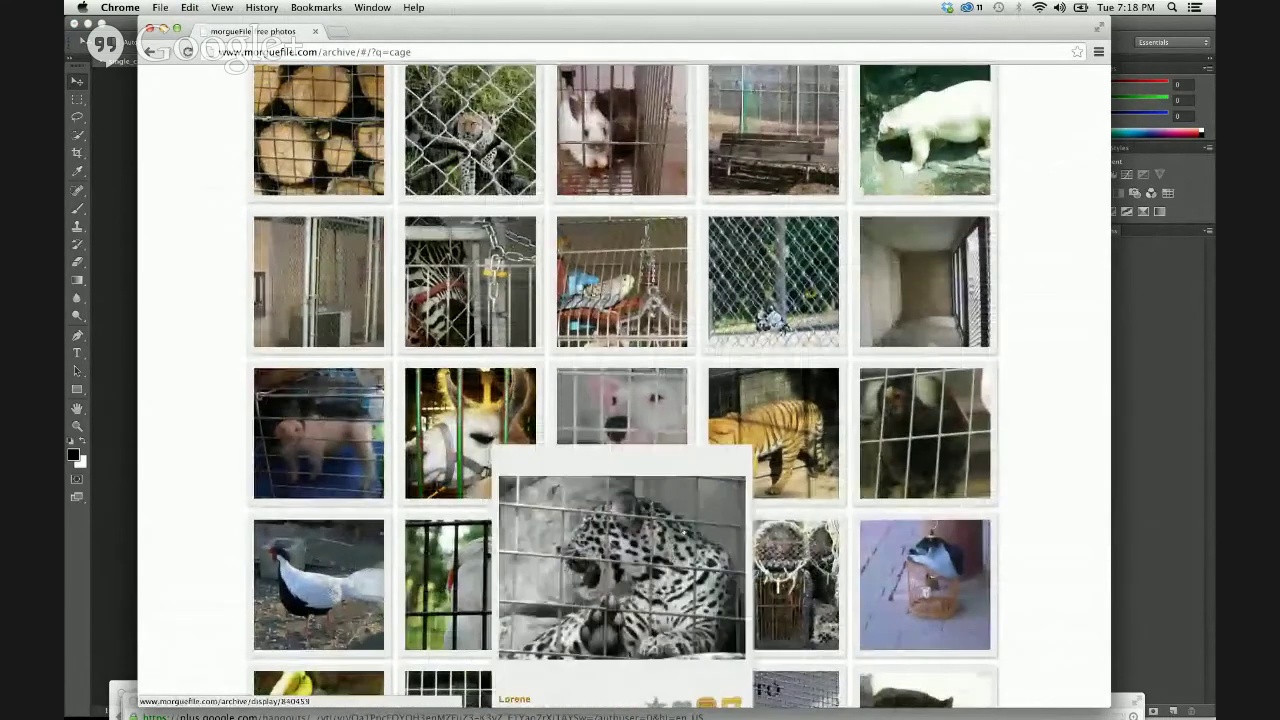
{"action": "scroll", "coordinate": [684, 531], "scroll_direction": "down", "scroll_amount": 3}
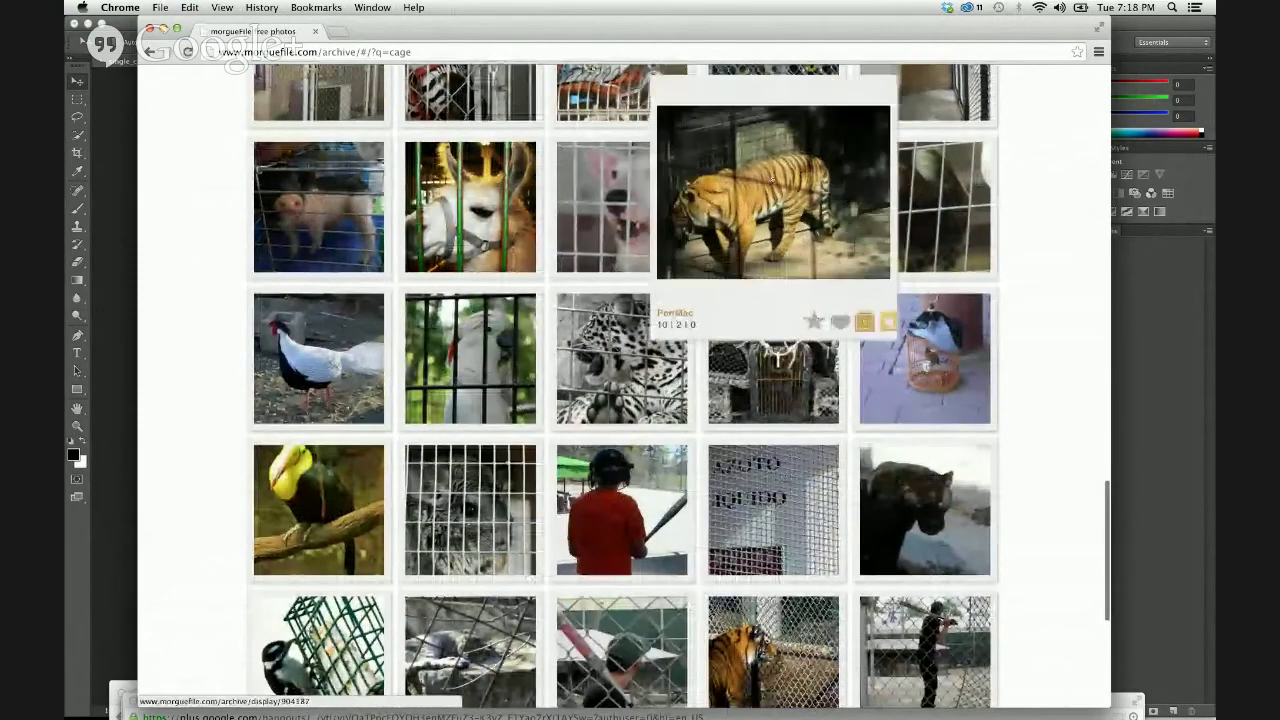
Download the caged tiger photo as tigerincage.JPG into single_cover_project, then close the viewer
{"action": "left_click", "coordinate": [755, 199]}
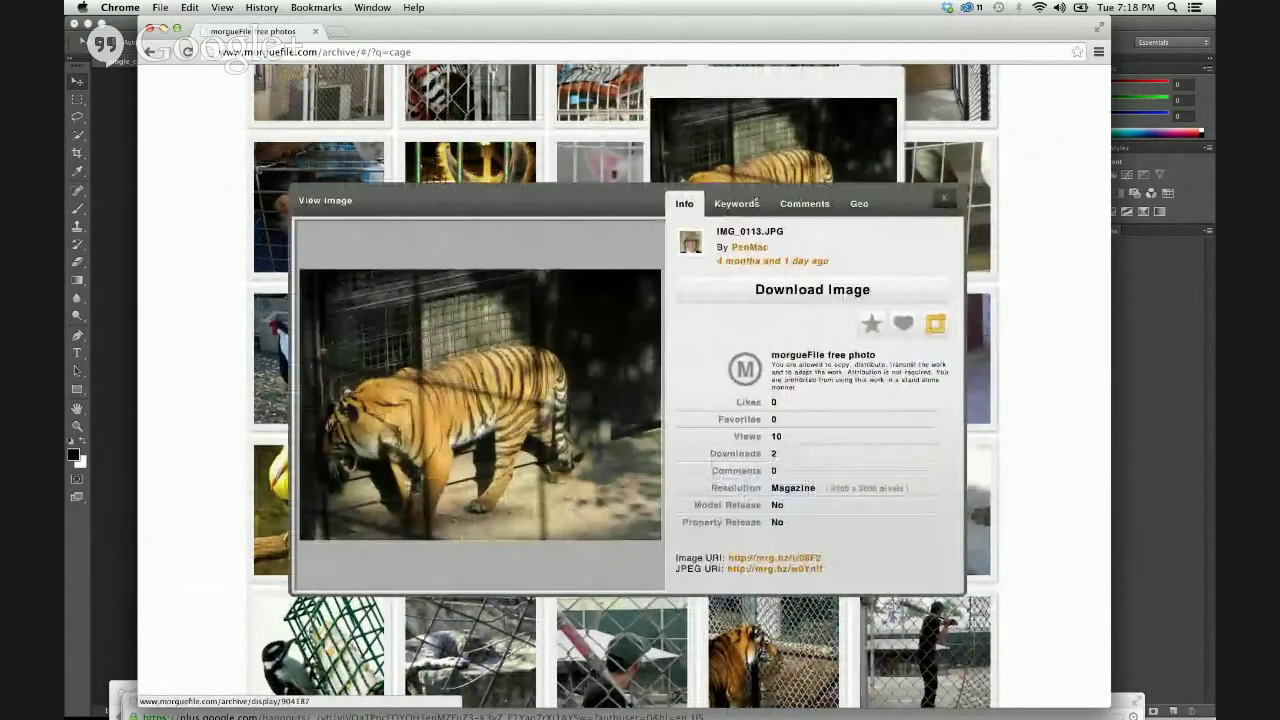
{"action": "left_click", "coordinate": [787, 293]}
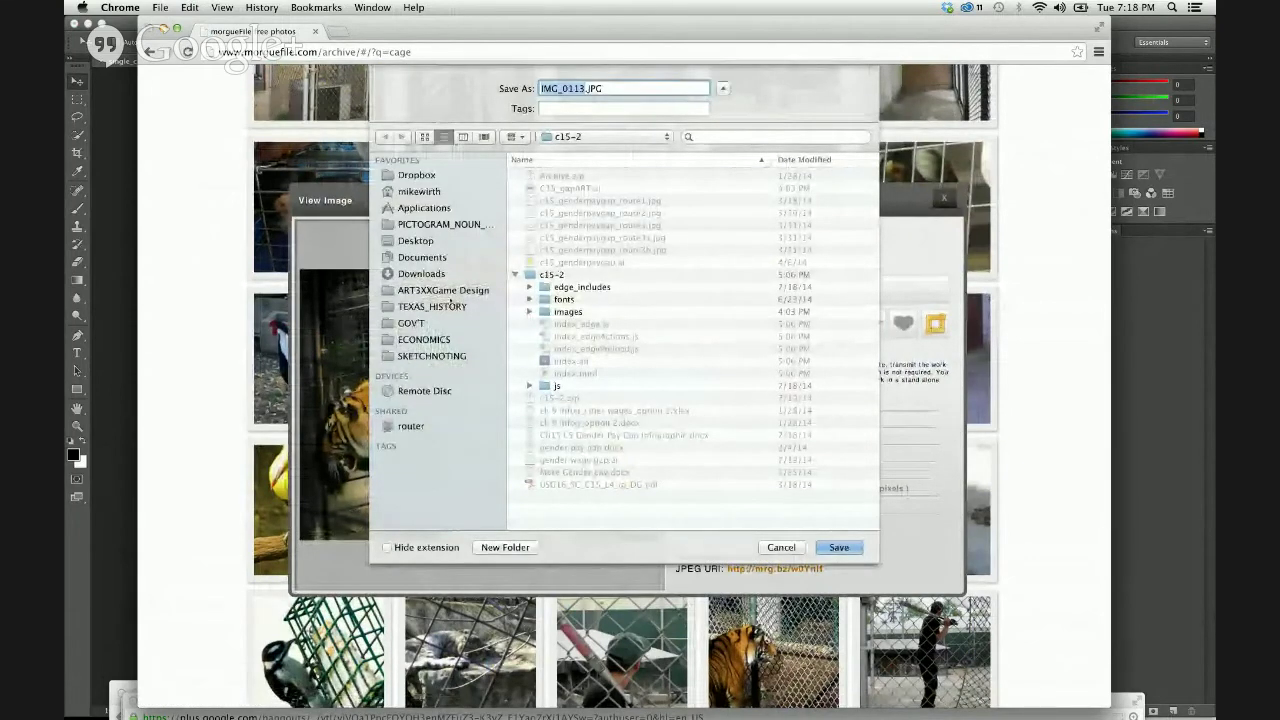
{"action": "left_click", "coordinate": [422, 257]}
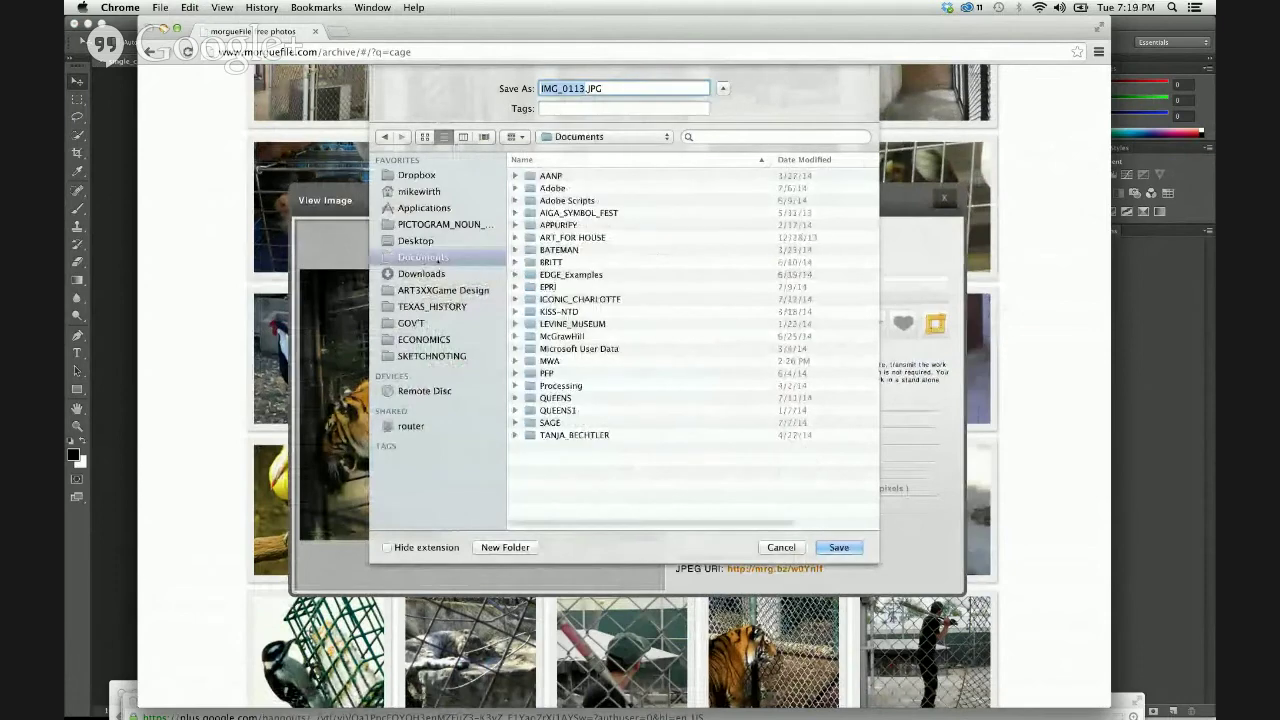
{"action": "double_click", "coordinate": [590, 398]}
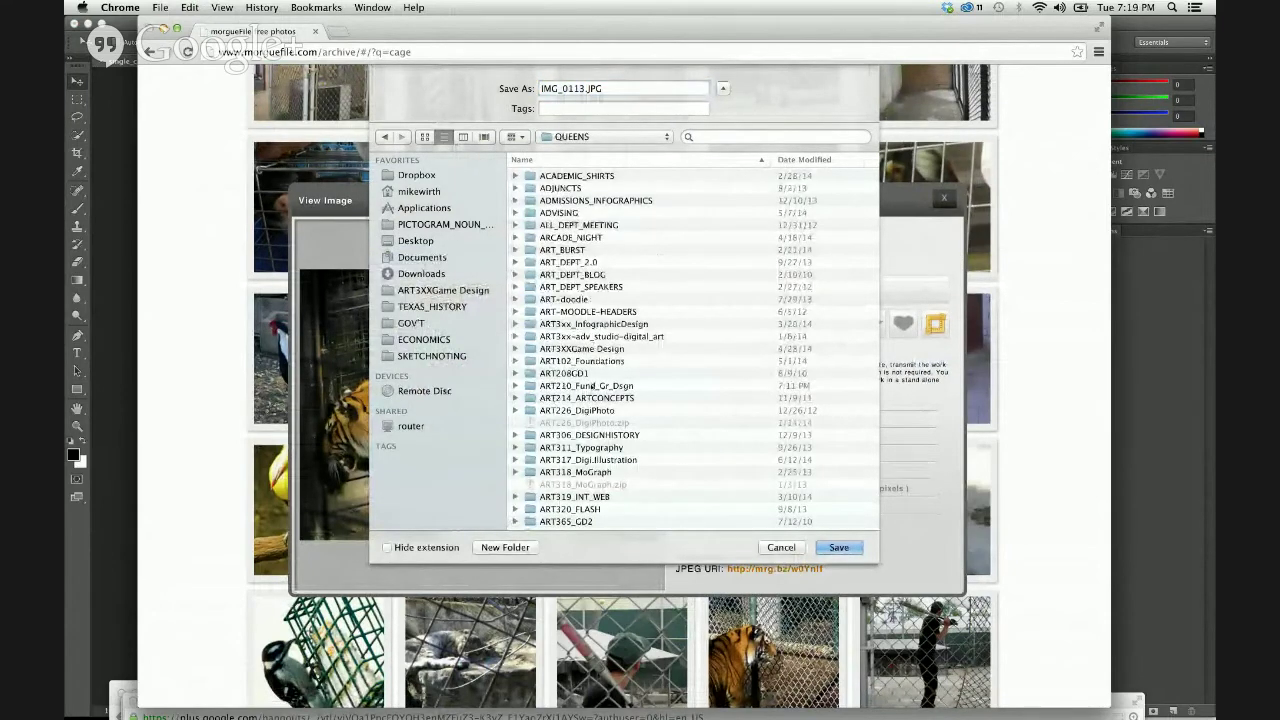
{"action": "double_click", "coordinate": [591, 386]}
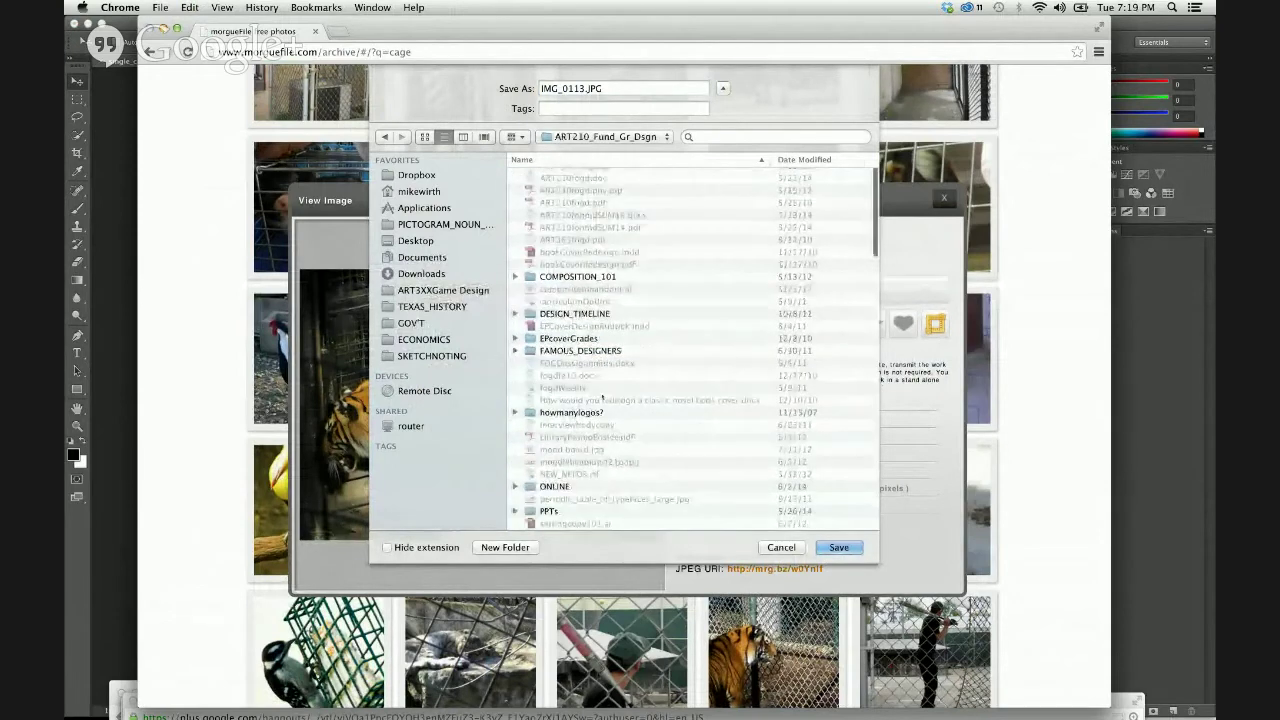
{"action": "scroll", "coordinate": [586, 365], "scroll_direction": "down", "scroll_amount": 5}
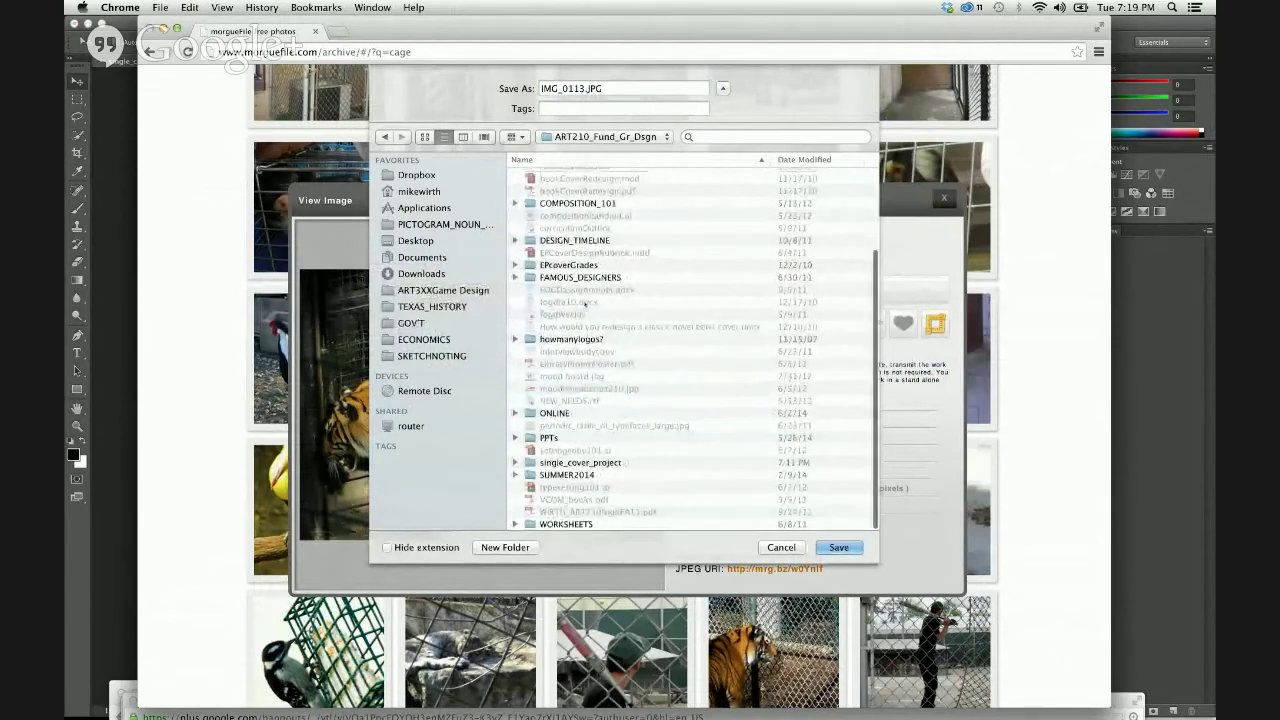
{"action": "scroll", "coordinate": [586, 314], "scroll_direction": "down", "scroll_amount": 2}
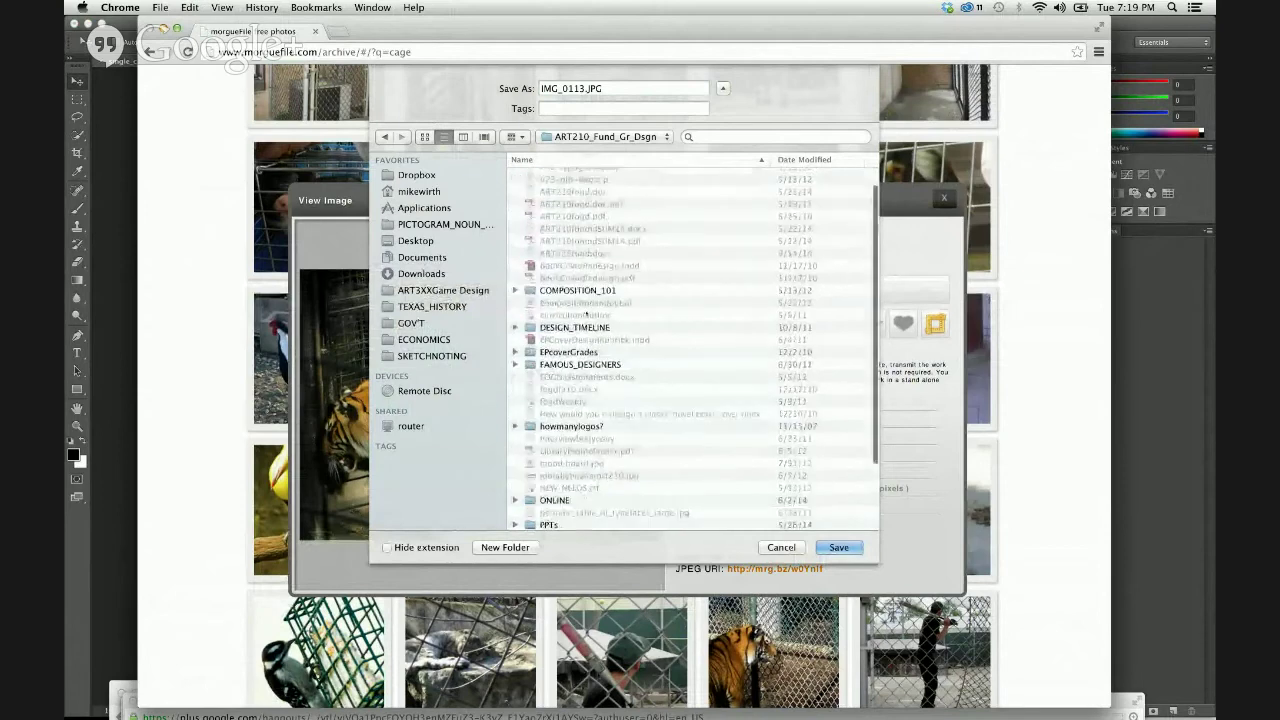
{"action": "double_click", "coordinate": [580, 463]}
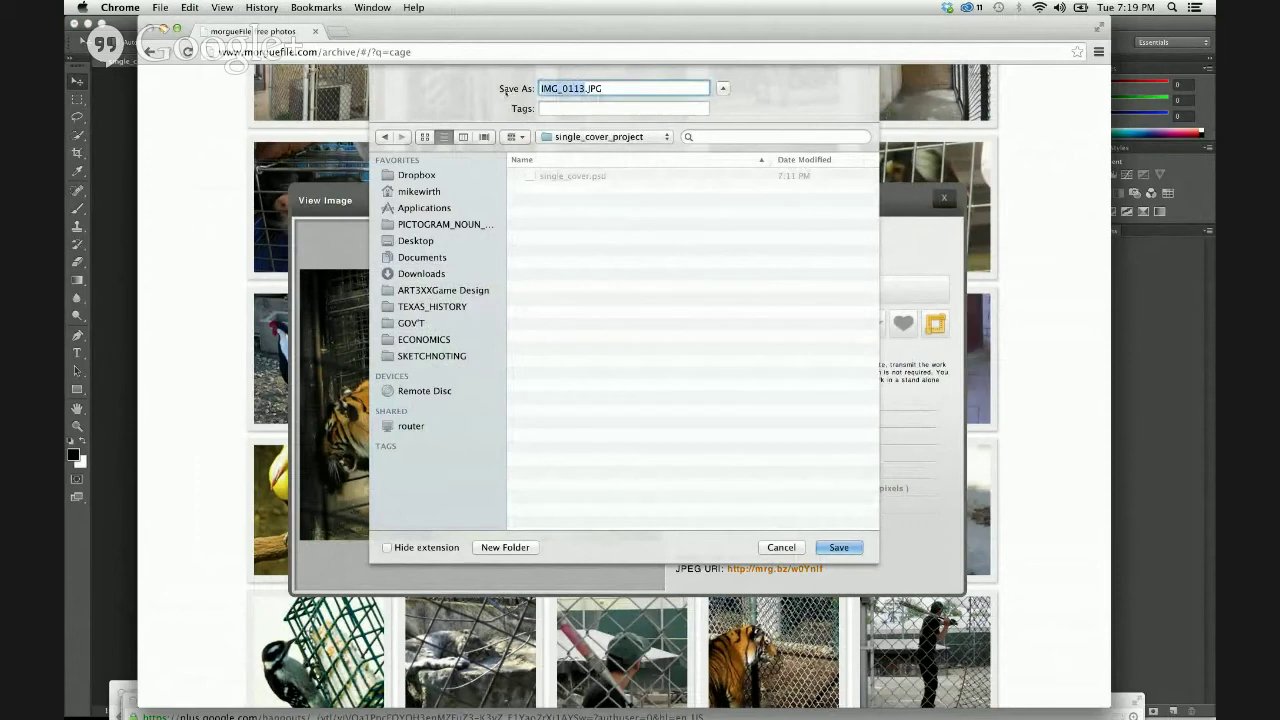
{"action": "type", "text": "tigerincage"}
{"action": "key", "text": "Return"}
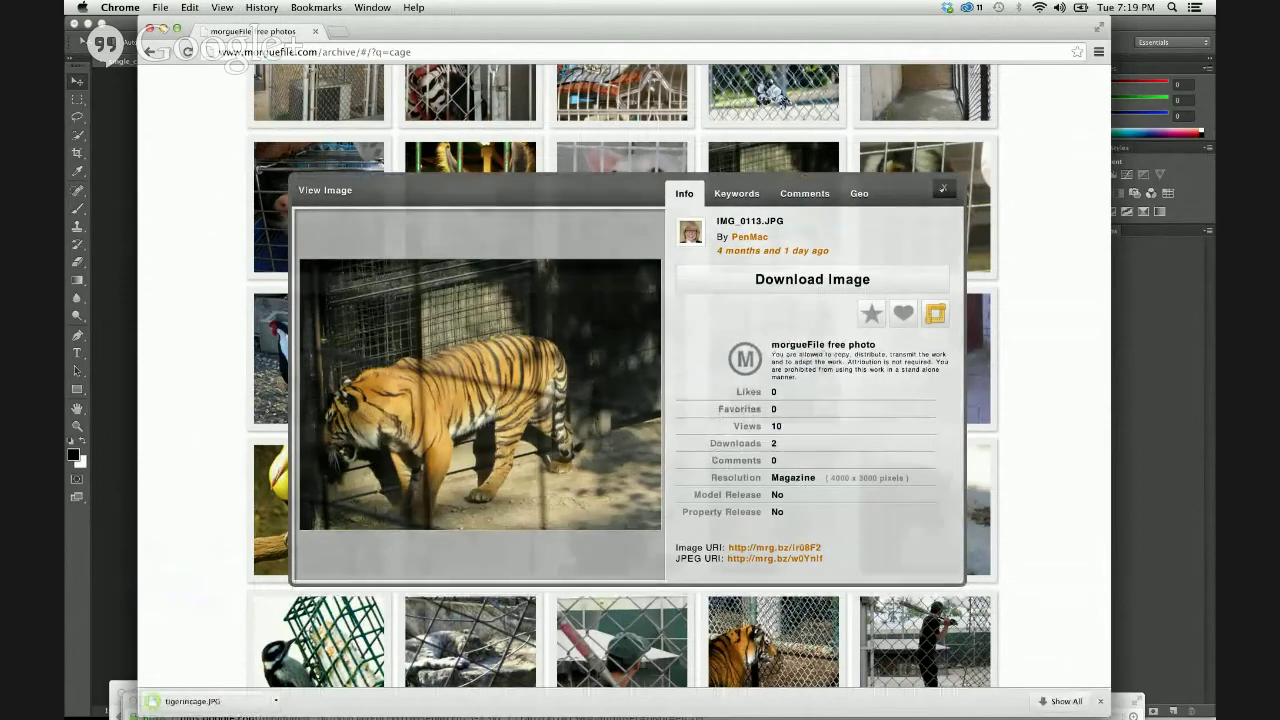
{"action": "key", "text": "Escape"}
{"action": "scroll", "coordinate": [430, 465], "scroll_direction": "down", "scroll_amount": 5}
Search morgueFile for 'barb wire' and browse the results
{"action": "key", "text": "super+r"}
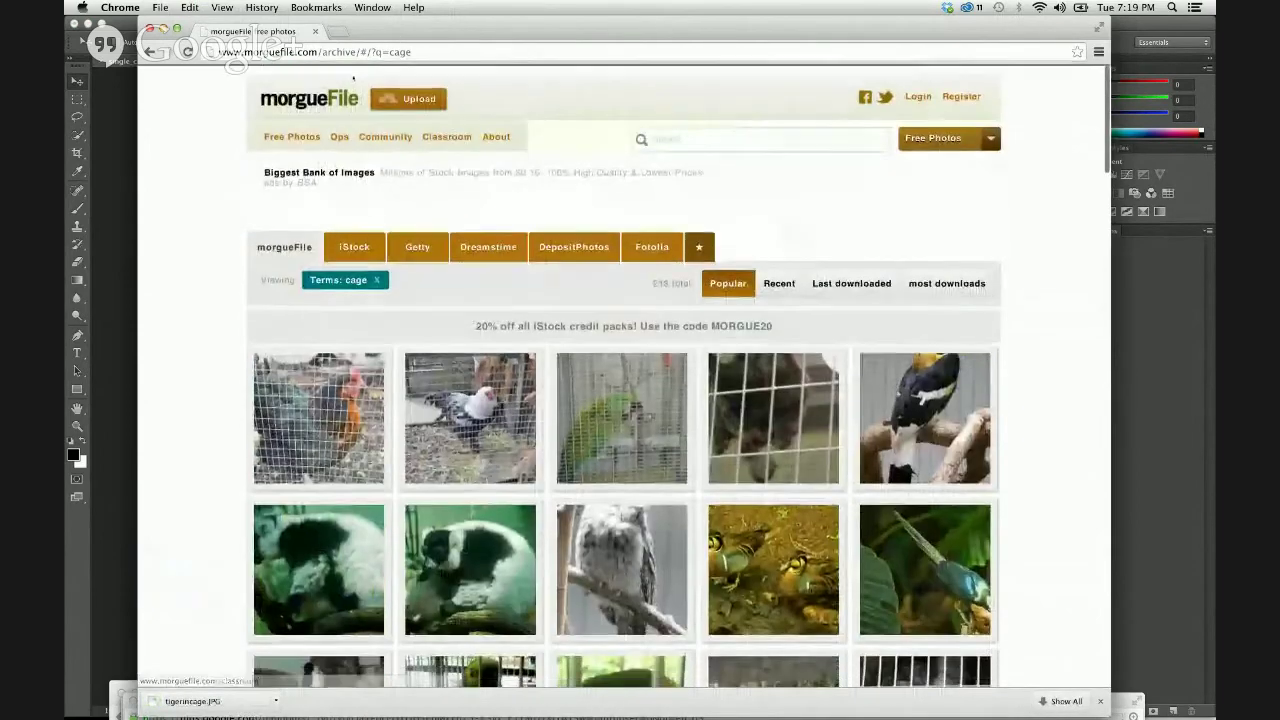
{"action": "key", "text": "super+l"}
{"action": "left_click", "coordinate": [660, 138]}
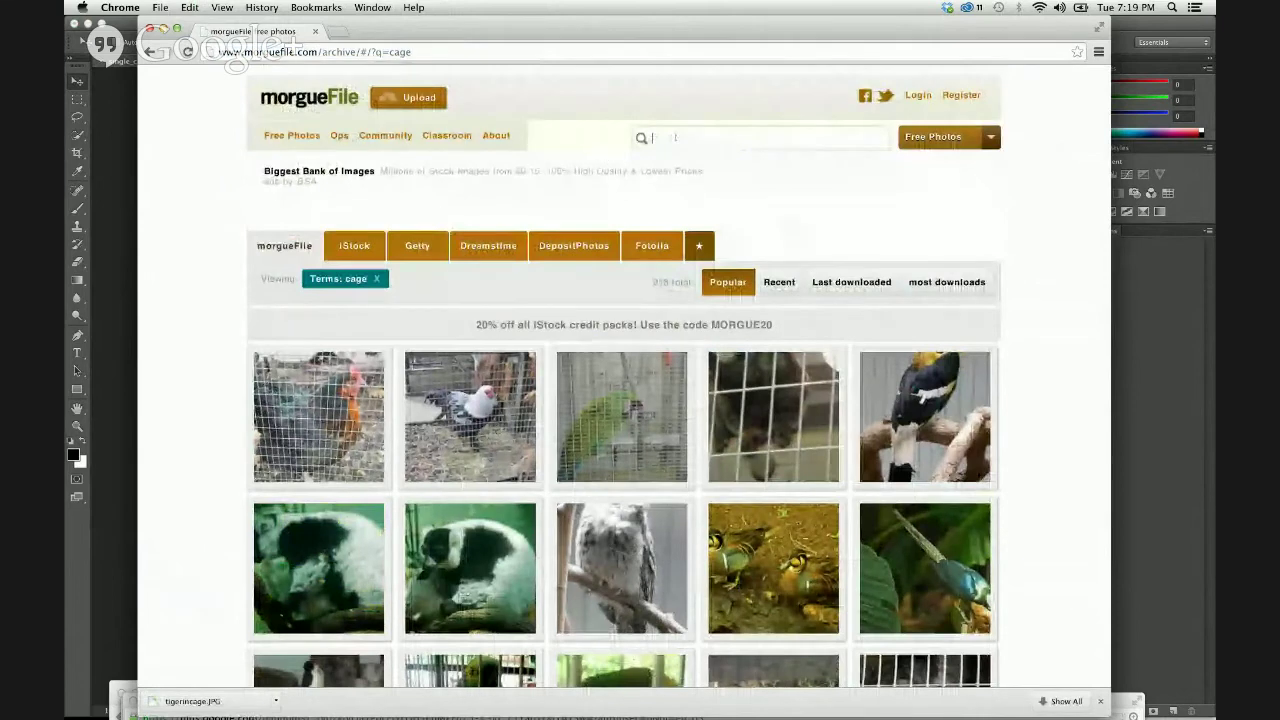
{"action": "type", "text": "barb wire"}
{"action": "key", "text": "Return"}
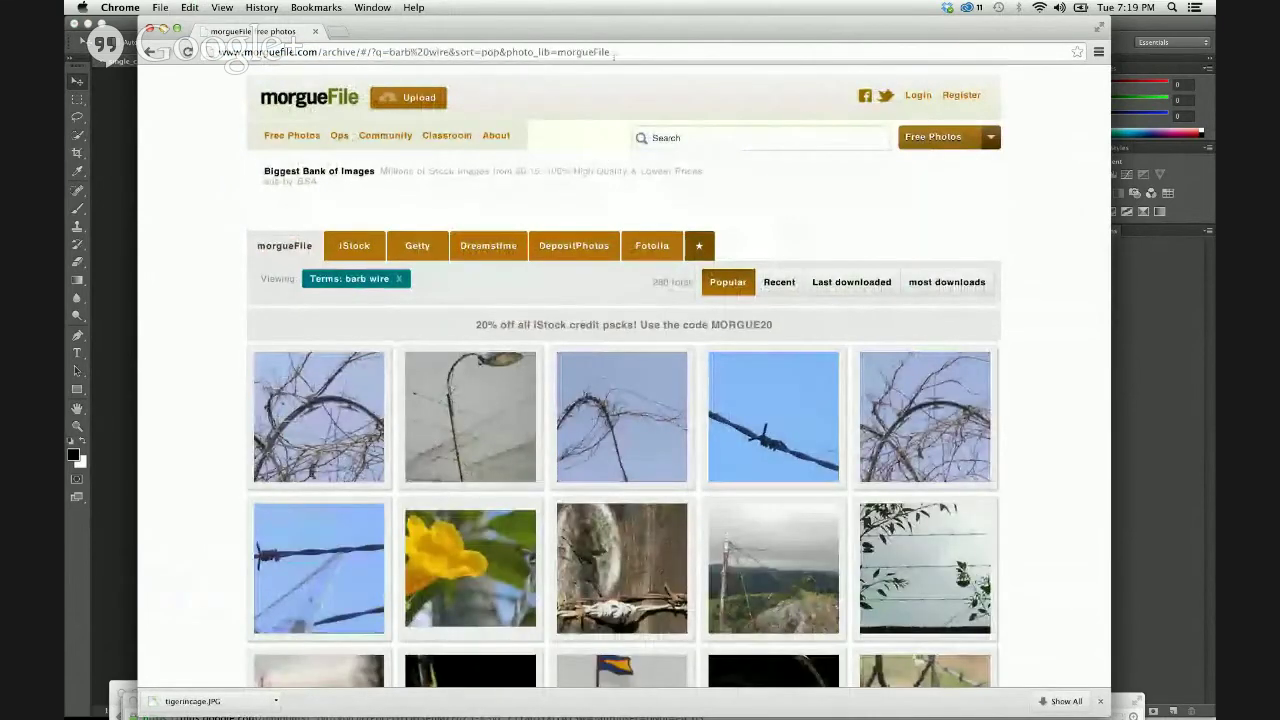
{"action": "scroll", "coordinate": [900, 400], "scroll_direction": "down", "scroll_amount": 3}
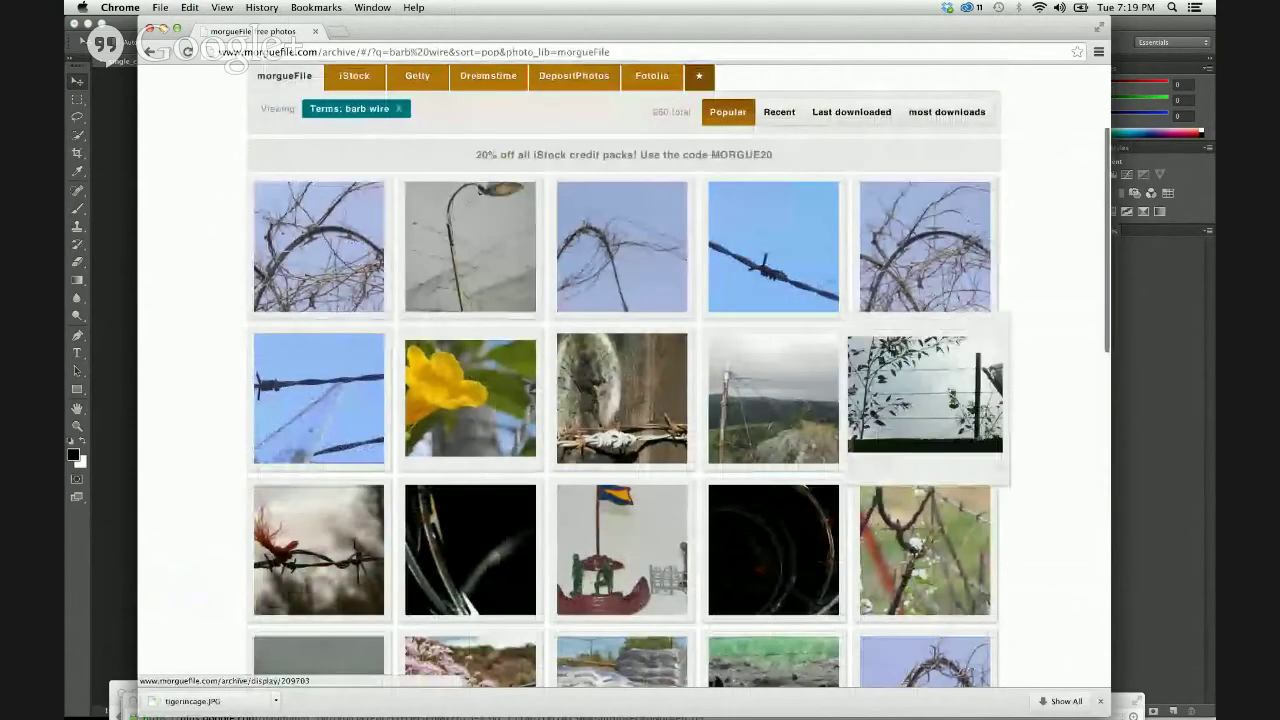
Download the barbed-wire fence photo as barbwire.jpg into single_cover_project
{"action": "left_click", "coordinate": [924, 380]}
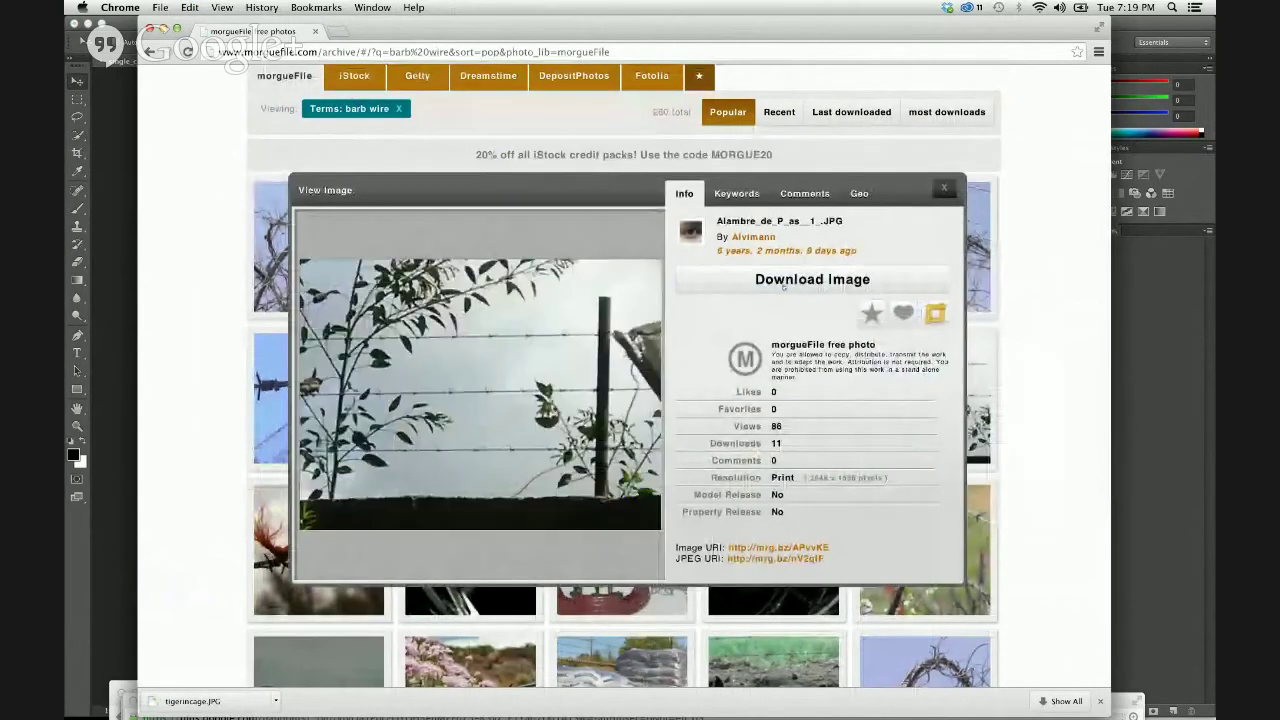
{"action": "left_click", "coordinate": [784, 287]}
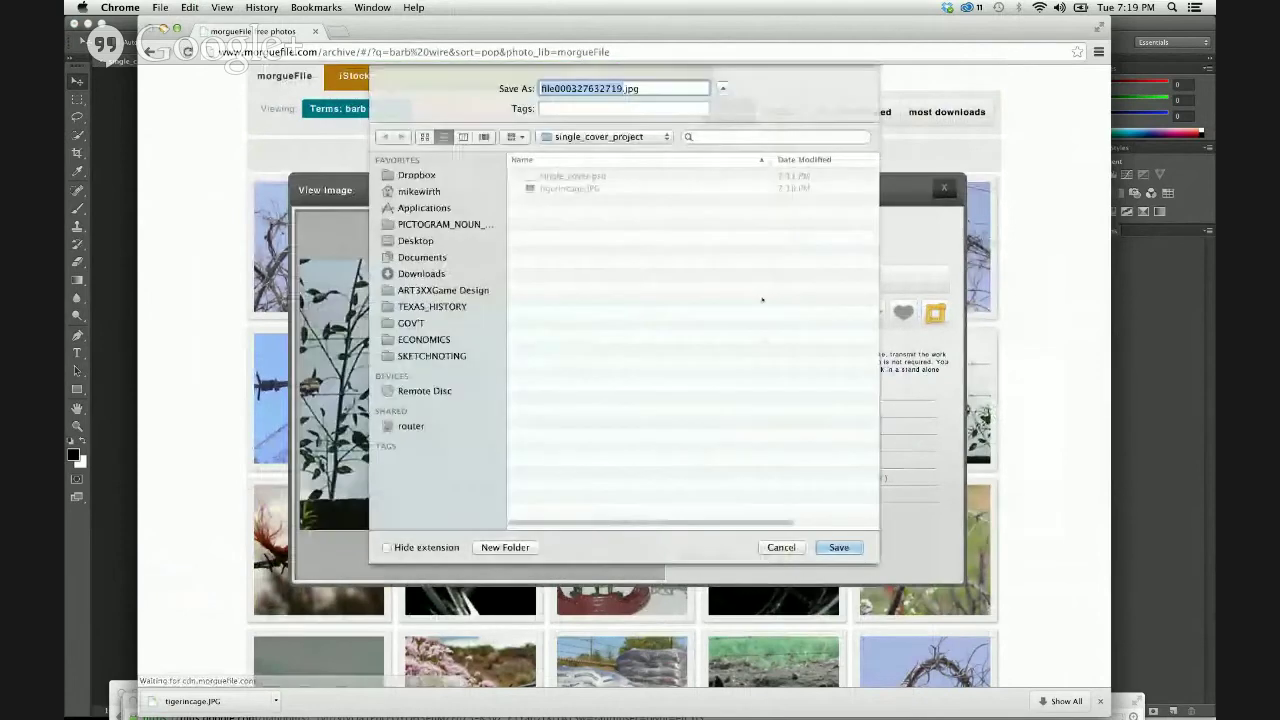
{"action": "type", "text": "barbwire"}
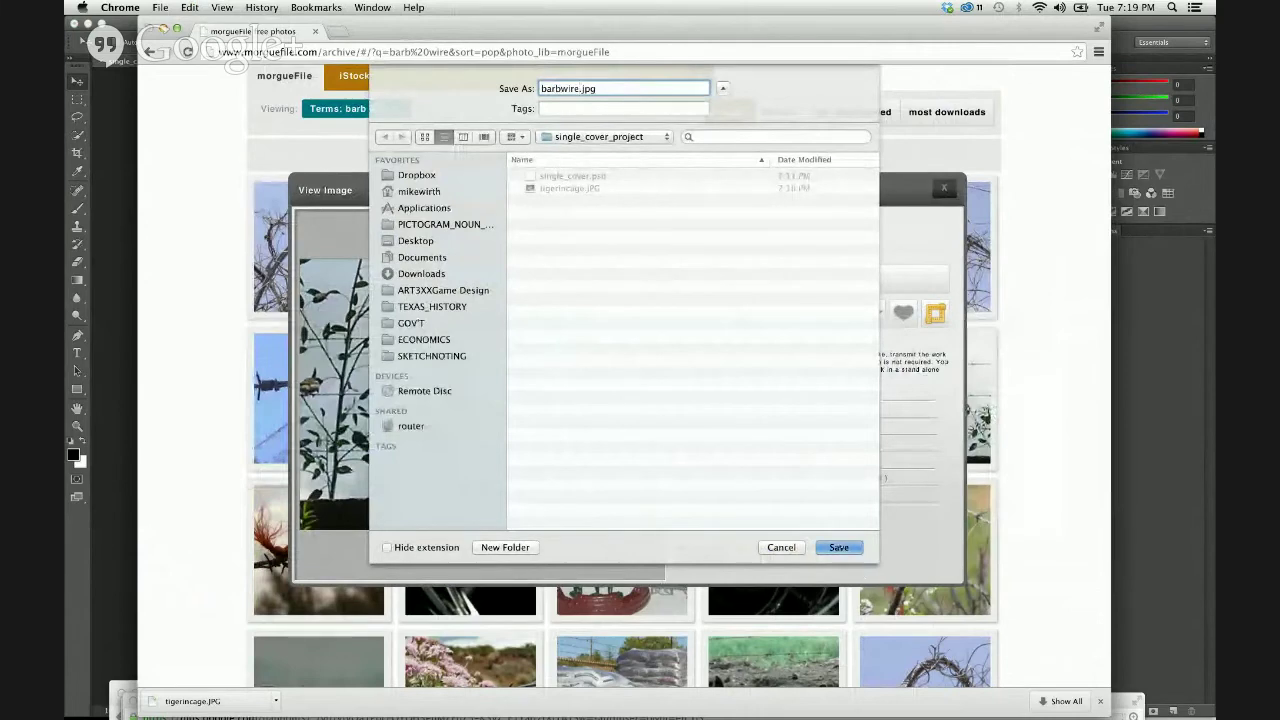
{"action": "left_click", "coordinate": [839, 547]}
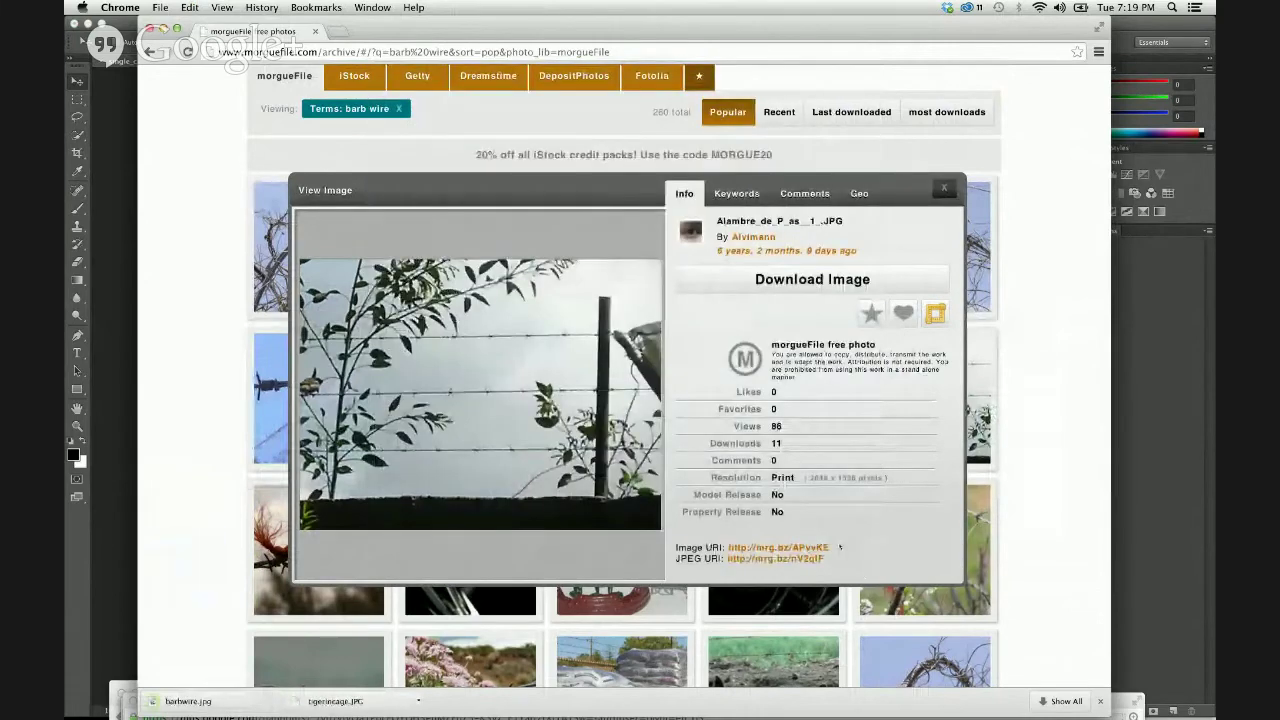
Close the image viewer, move Chrome aside and bring Photoshop to the front
{"action": "key", "text": "Escape"}
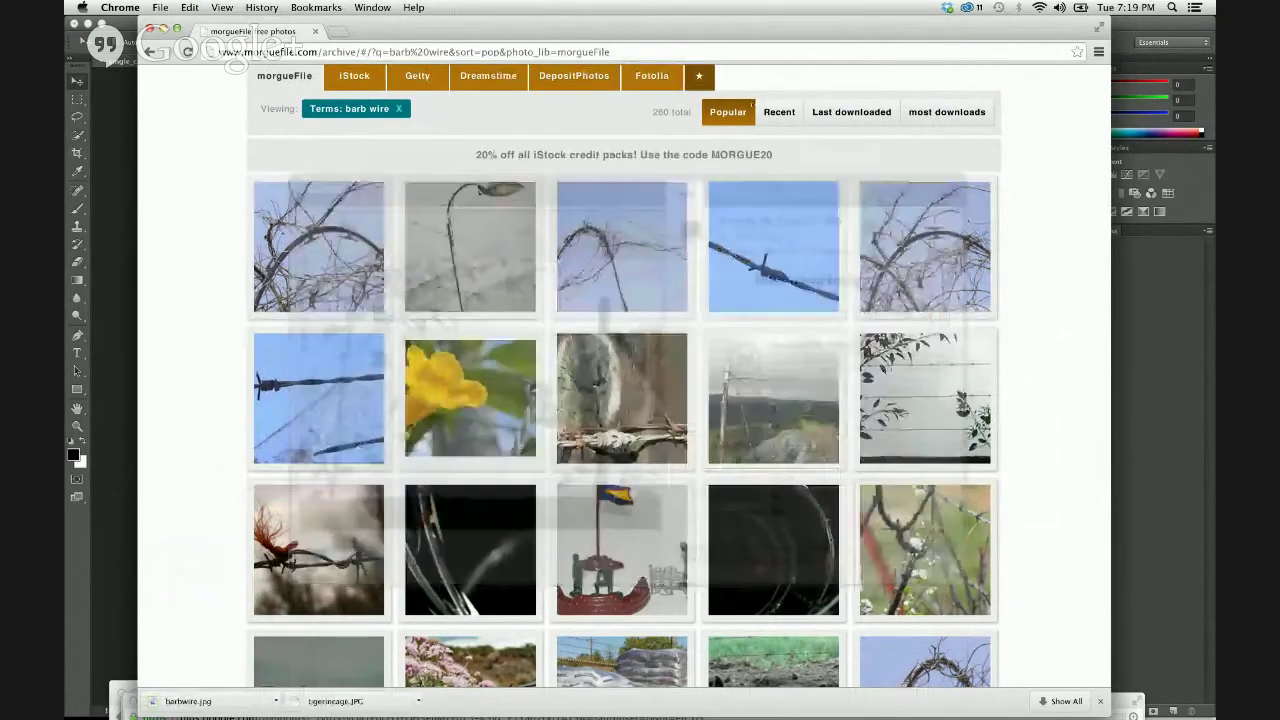
{"action": "left_click_drag", "start_coordinate": [638, 28], "coordinate": [602, 666]}
{"action": "left_click", "coordinate": [906, 476]}
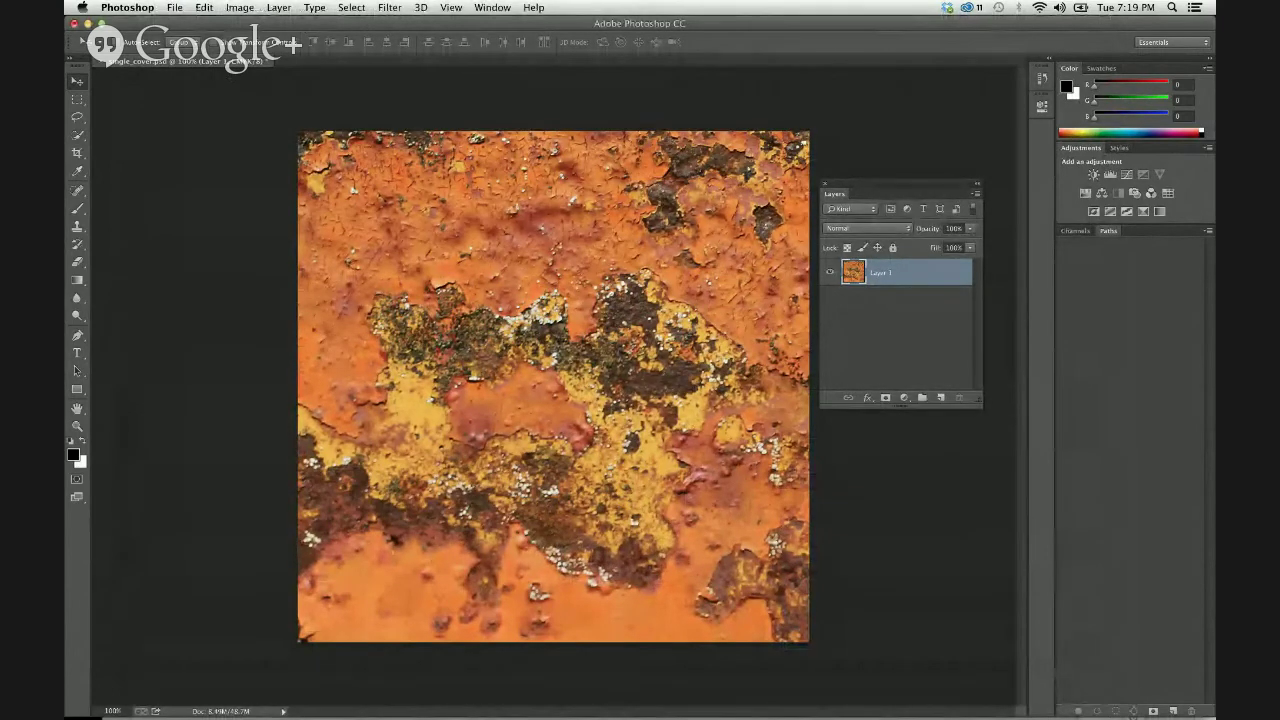
{"action": "left_click", "coordinate": [174, 7]}
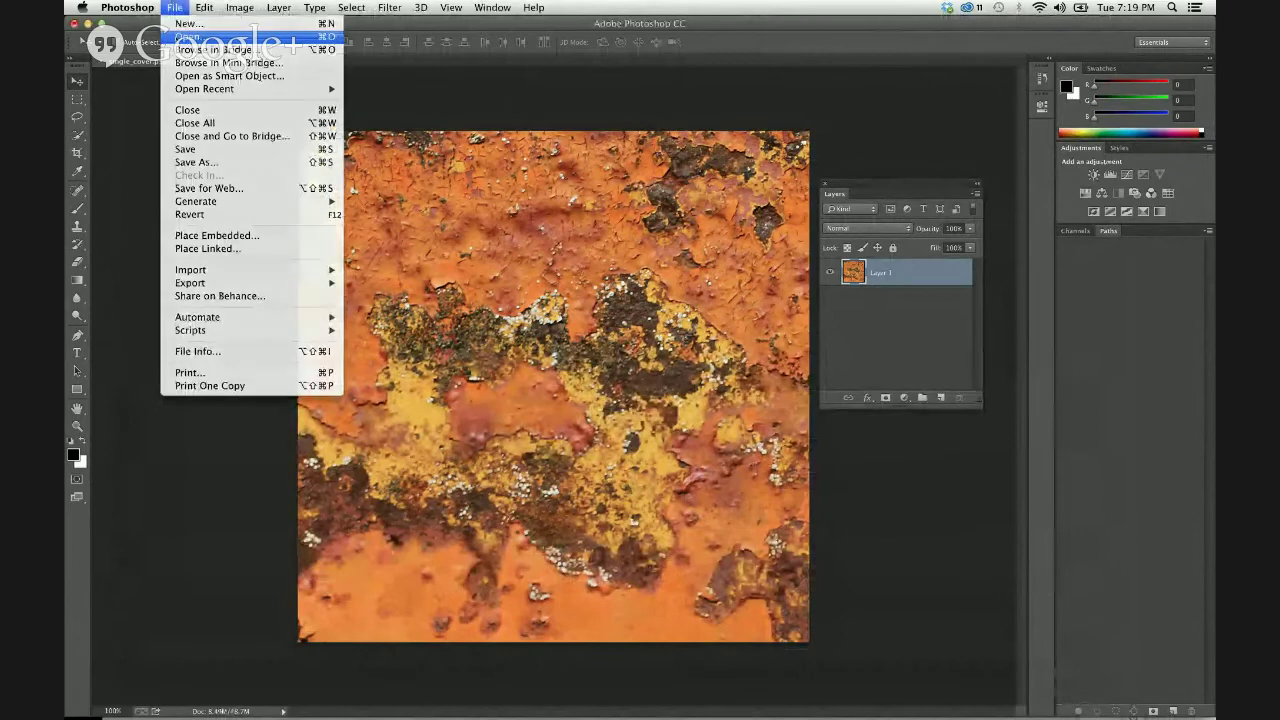
Open barbwire.jpg from single_cover_project and select the whole image
{"action": "left_click", "coordinate": [188, 37]}
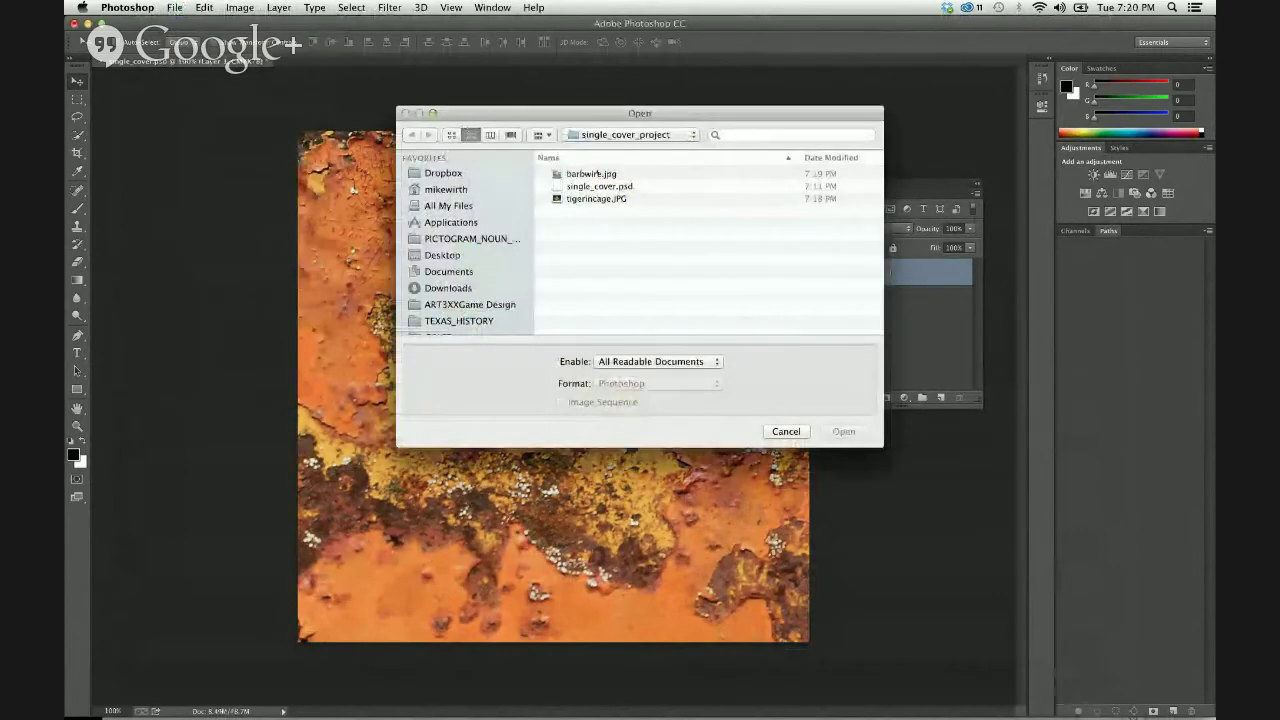
{"action": "left_click", "coordinate": [590, 173]}
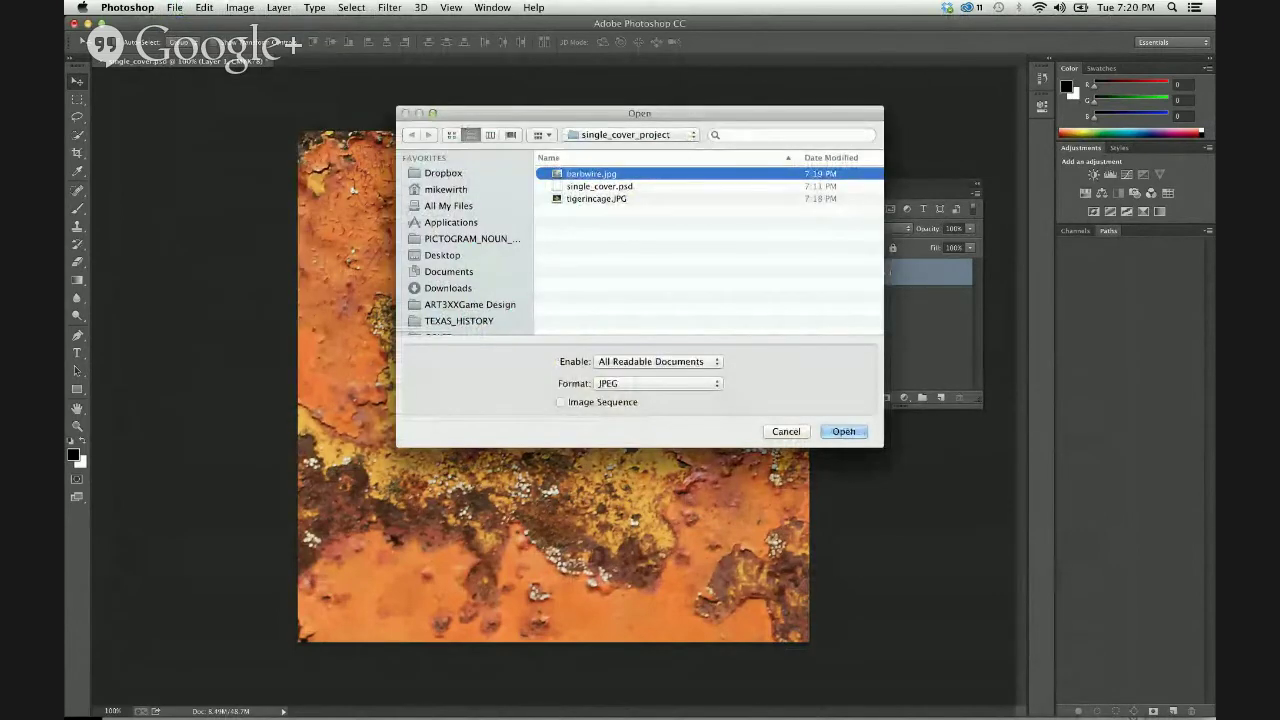
{"action": "left_click", "coordinate": [846, 431]}
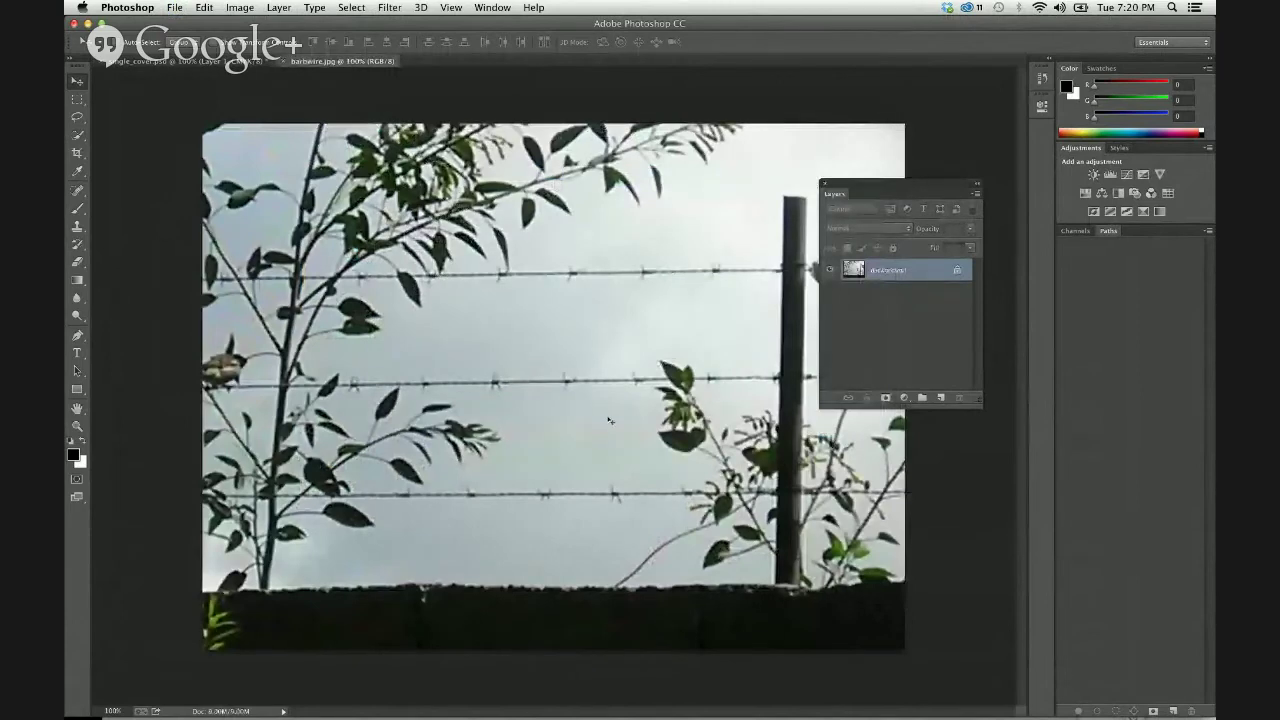
{"action": "key", "text": "super+a"}
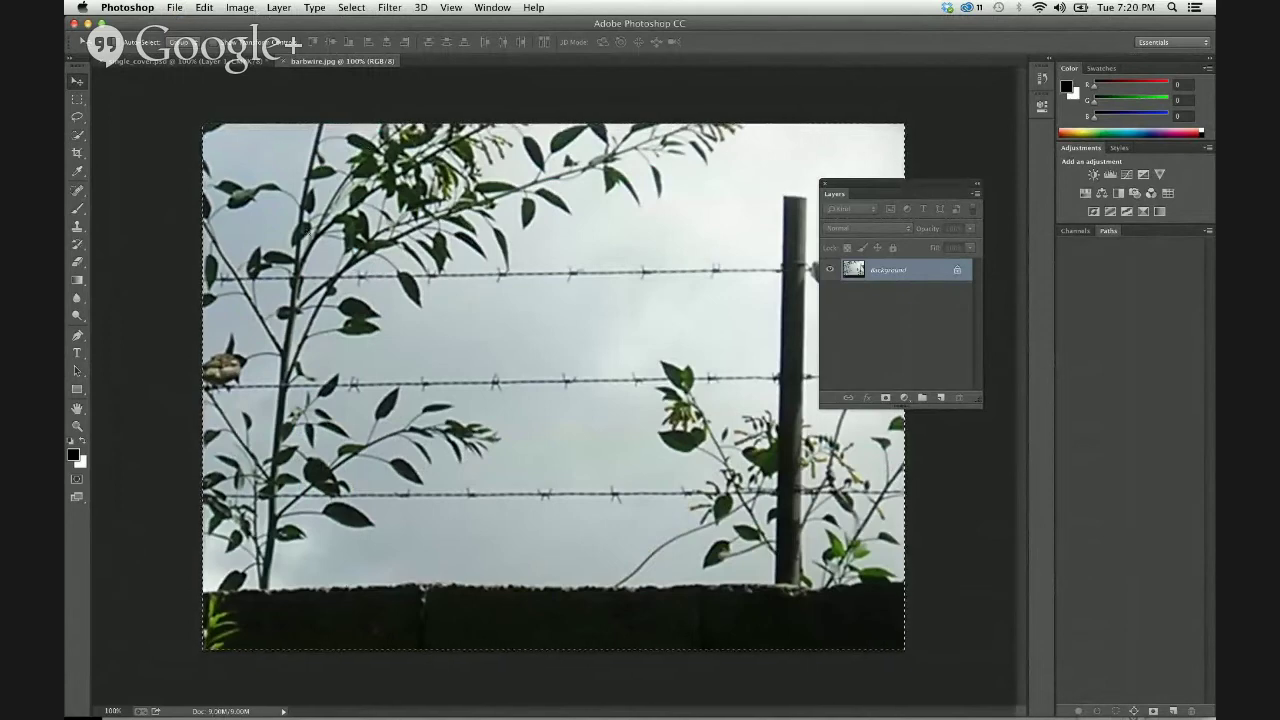
{"action": "left_click", "coordinate": [239, 7]}
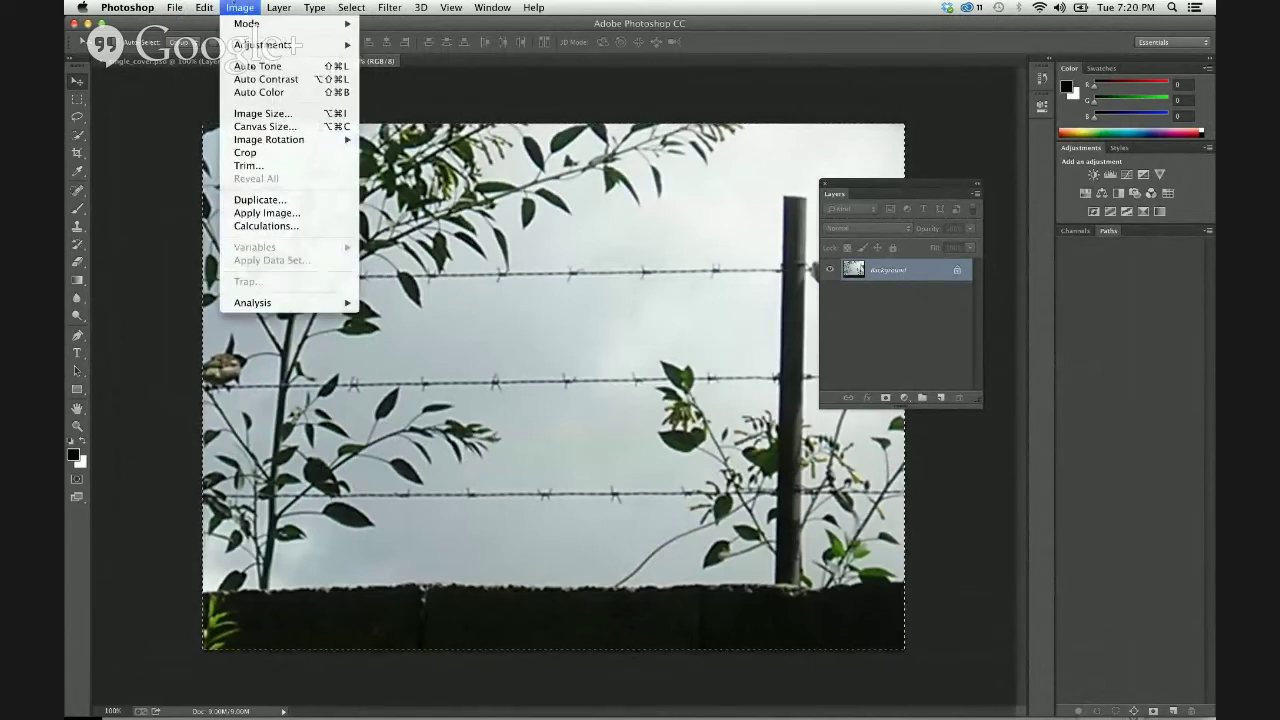
Try a 300 ppi resolution in Image Size, then cancel the change
{"action": "left_click", "coordinate": [262, 113]}
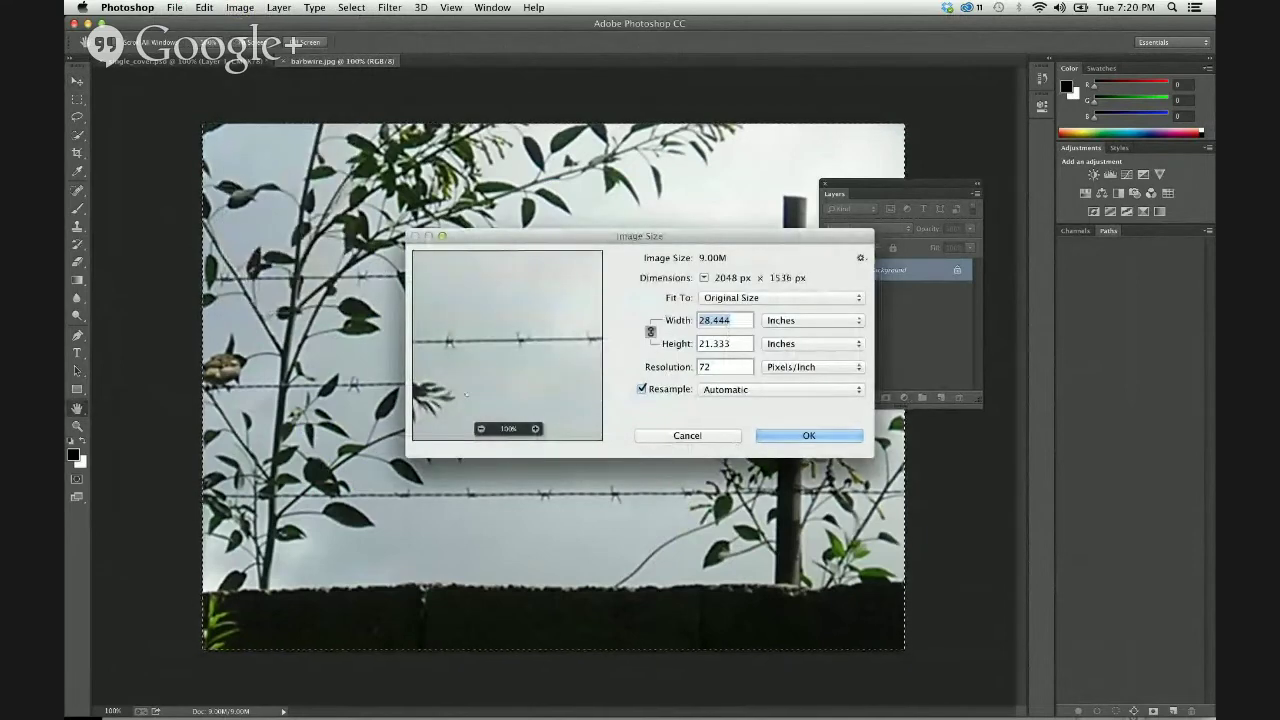
{"action": "left_click_drag", "start_coordinate": [466, 393], "coordinate": [512, 290]}
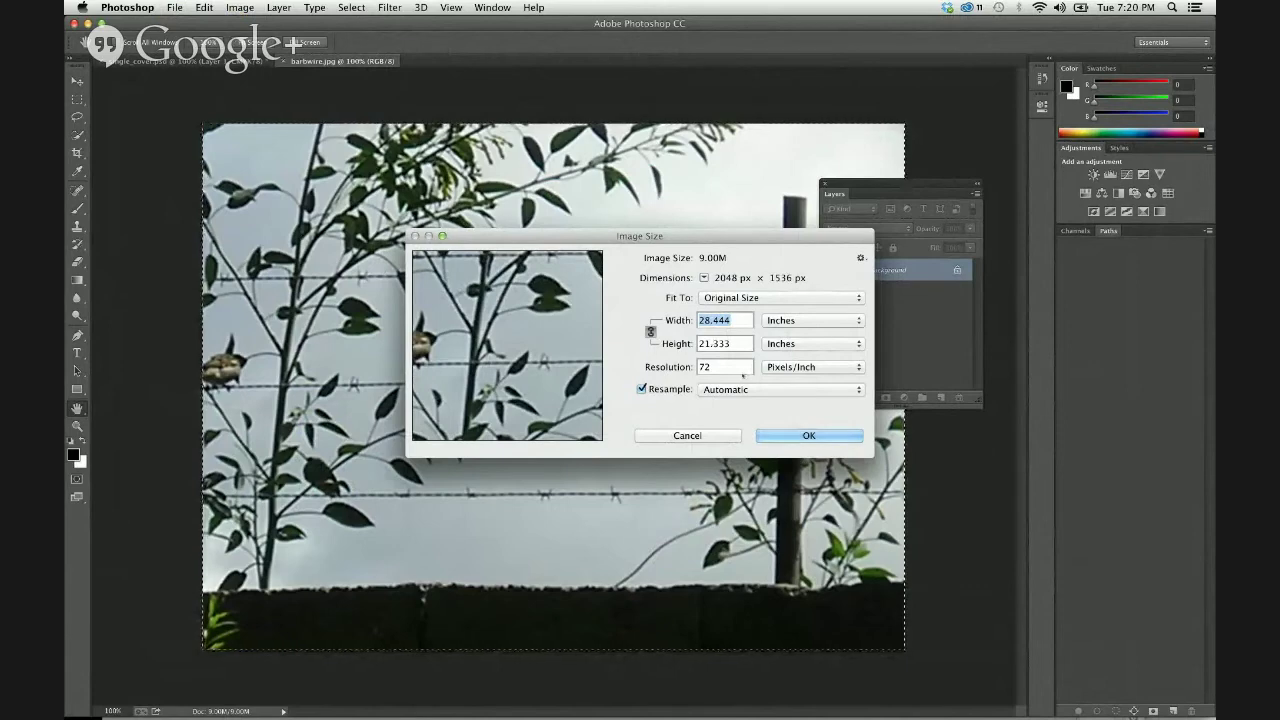
{"action": "left_click", "coordinate": [734, 366]}
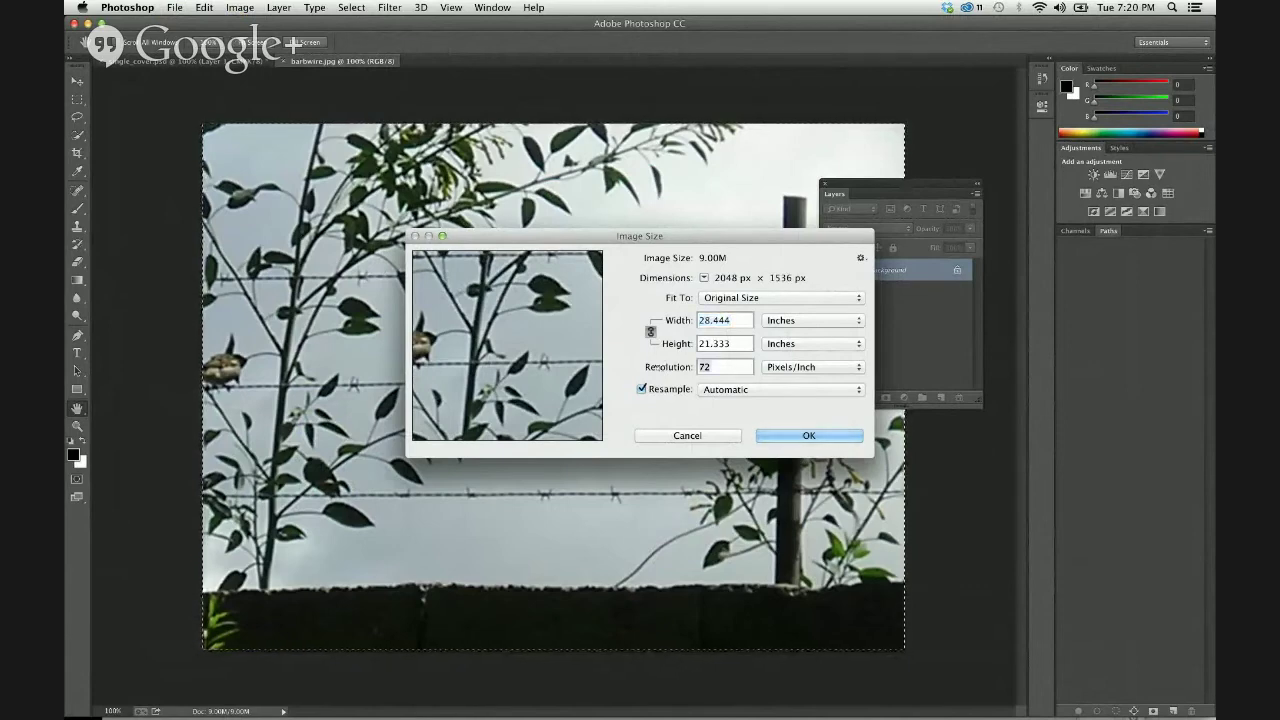
{"action": "type", "text": "300"}
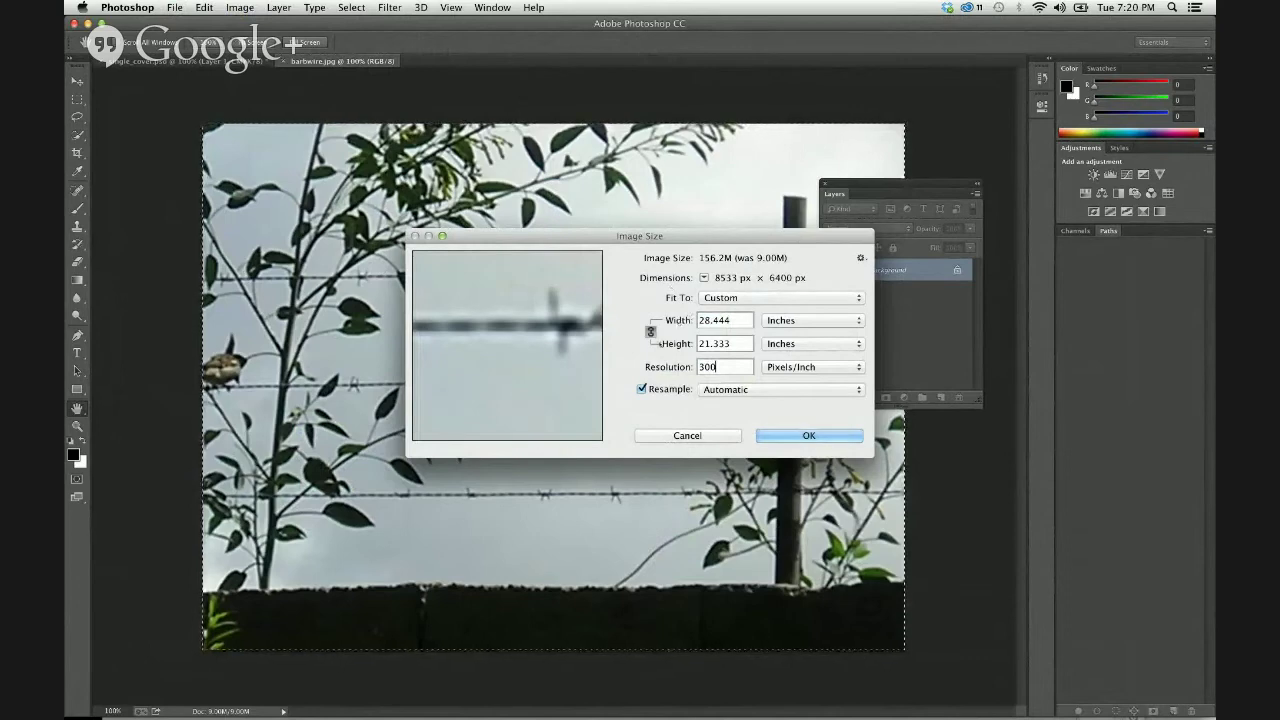
{"action": "left_click", "coordinate": [641, 390]}
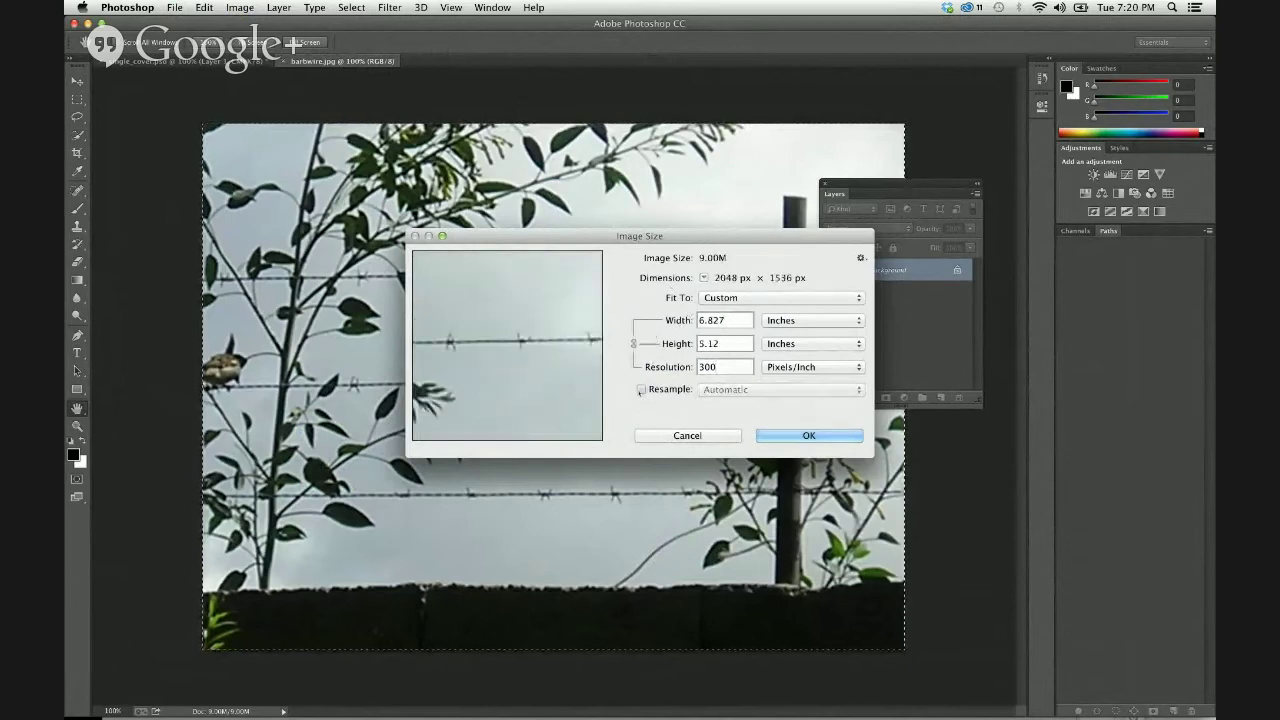
{"action": "left_click", "coordinate": [641, 390]}
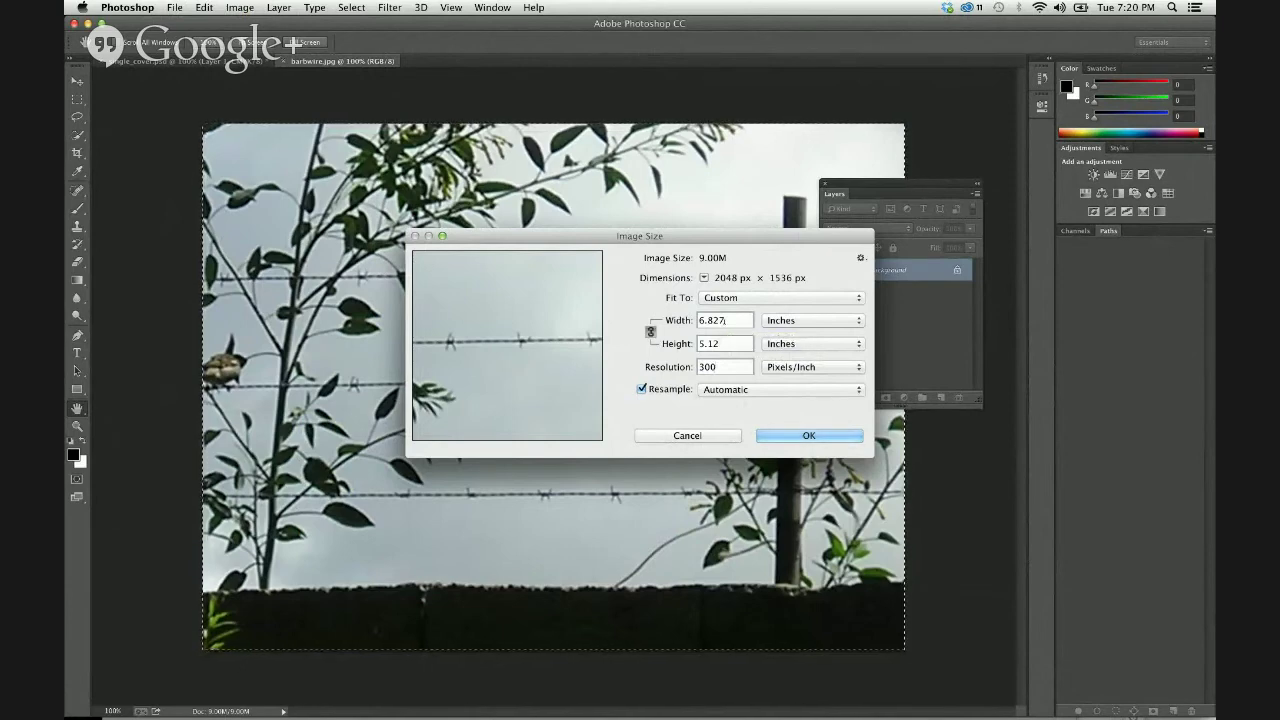
{"action": "left_click", "coordinate": [684, 435]}
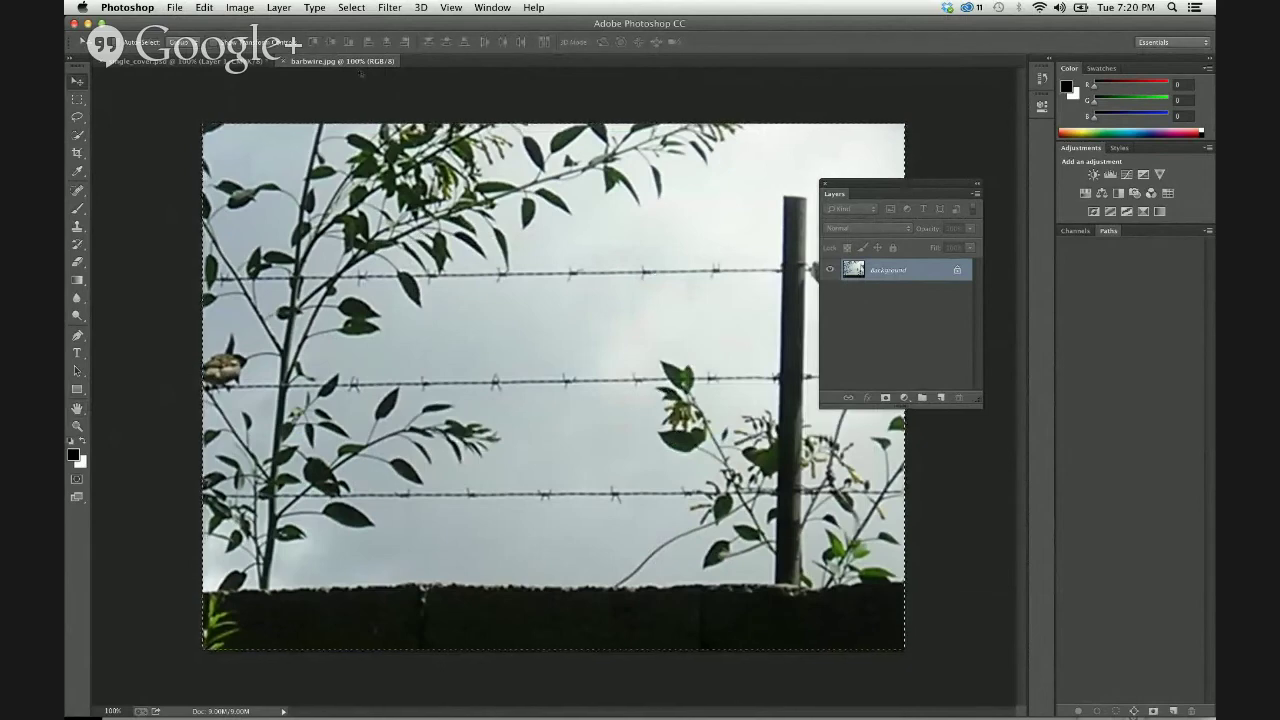
Reopen Image Size and dismiss it, keeping the photo at 2048 x 1536 px
{"action": "left_click", "coordinate": [240, 7]}
{"action": "left_click", "coordinate": [274, 114]}
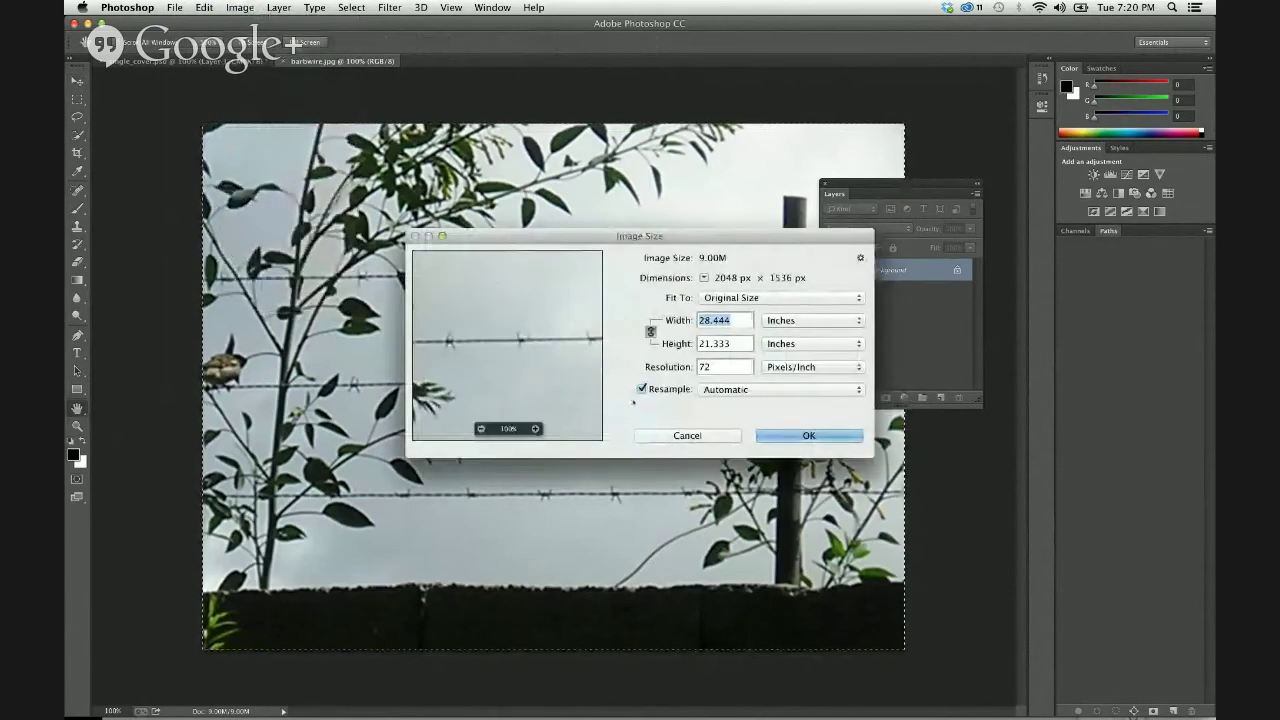
{"action": "left_click", "coordinate": [711, 437]}
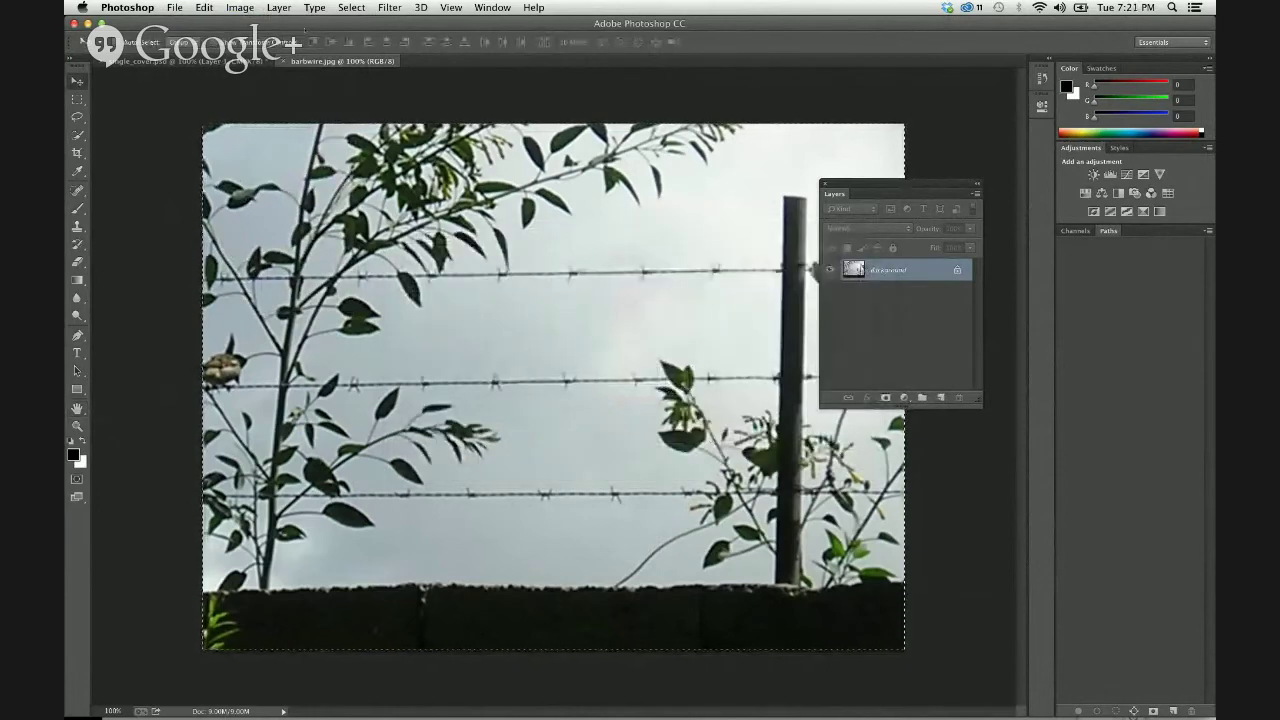
{"action": "left_click", "coordinate": [351, 7]}
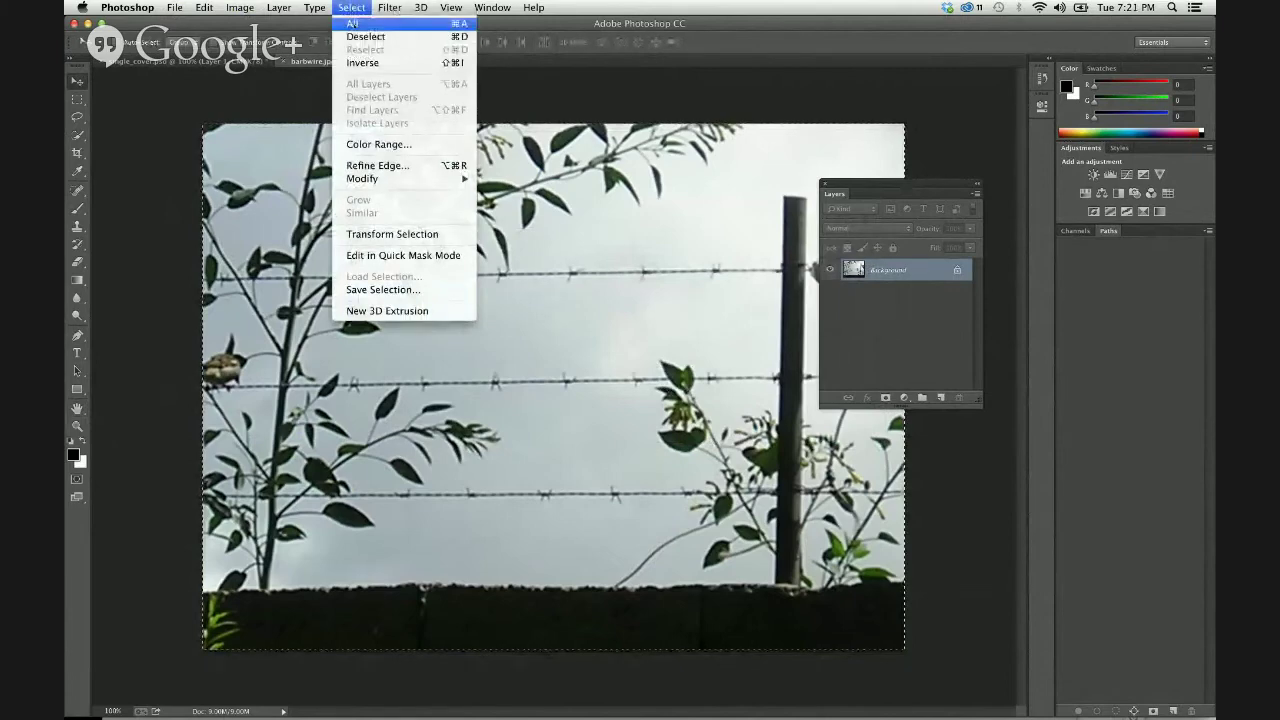
Select all of the barbed-wire photo and copy it
{"action": "left_click", "coordinate": [352, 23]}
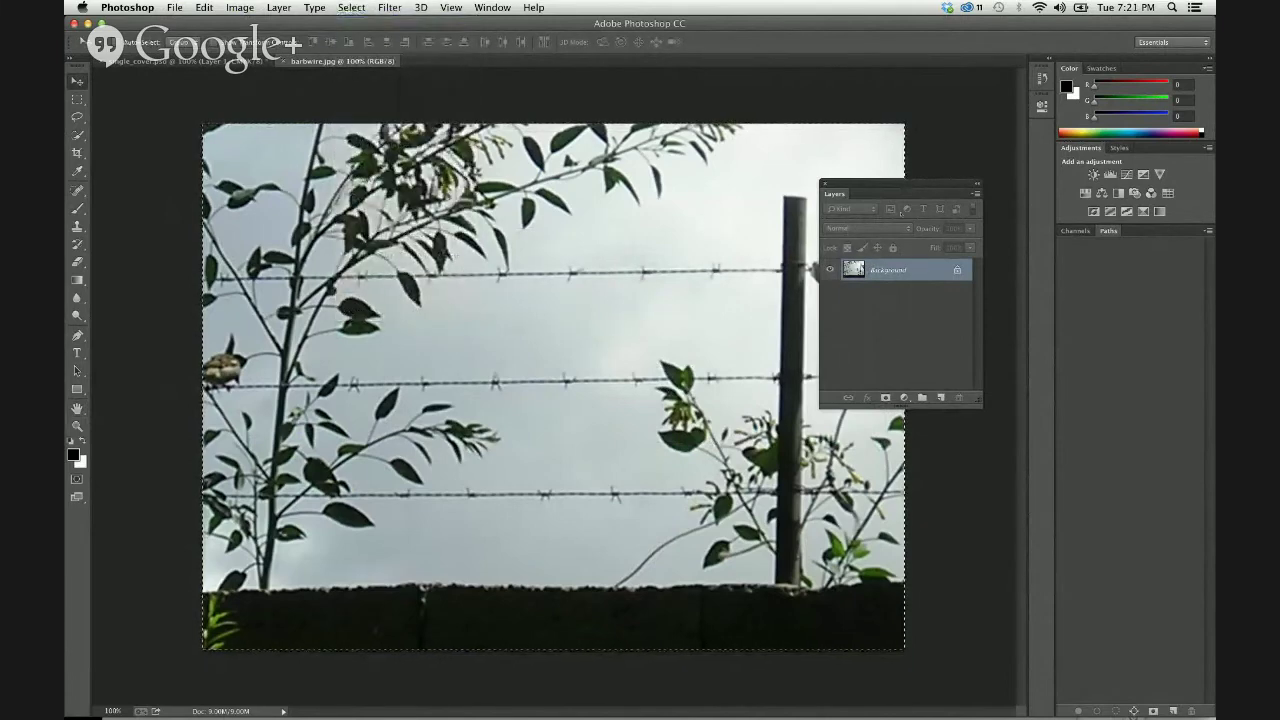
{"action": "left_click_drag", "start_coordinate": [877, 186], "coordinate": [980, 244]}
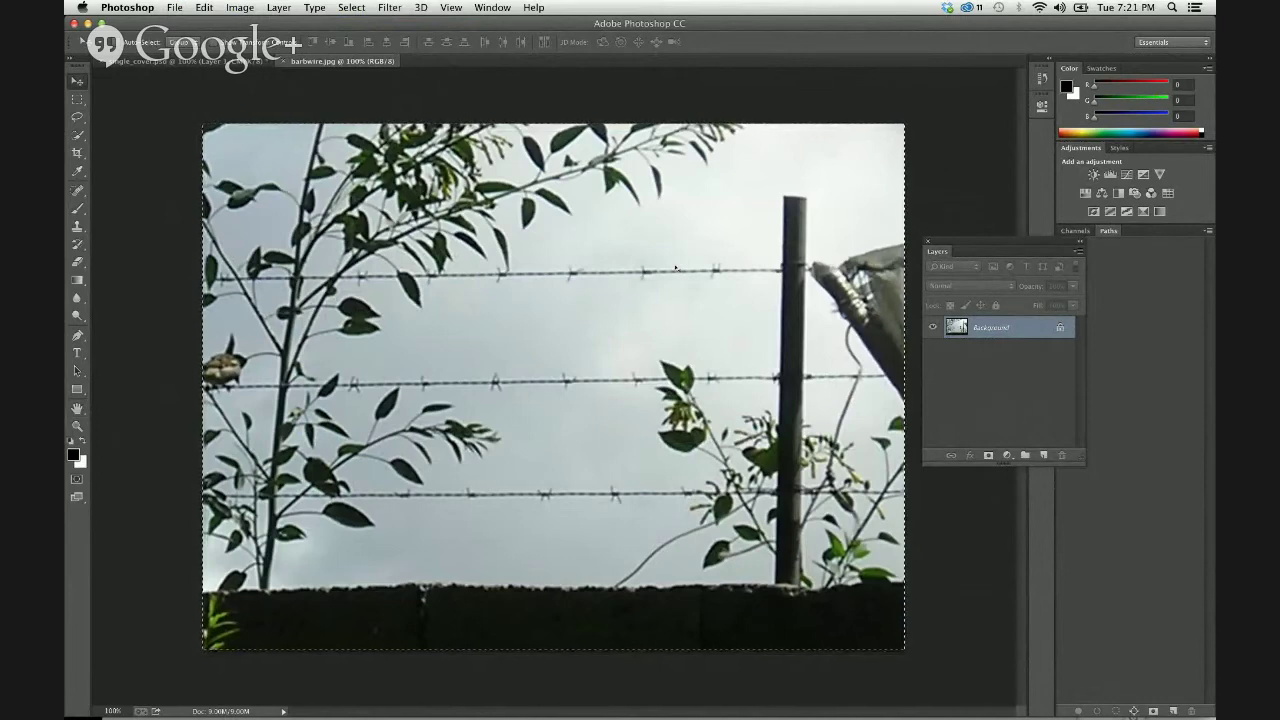
{"action": "left_click", "coordinate": [205, 7]}
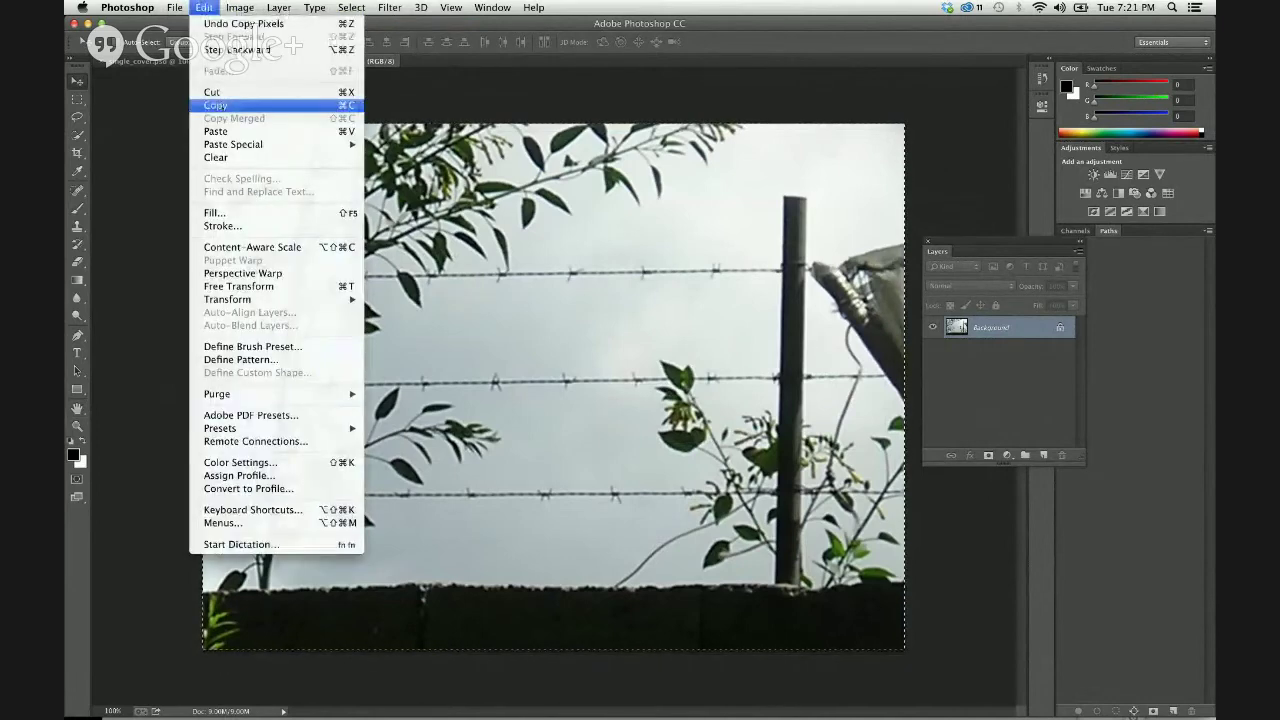
{"action": "left_click", "coordinate": [228, 106]}
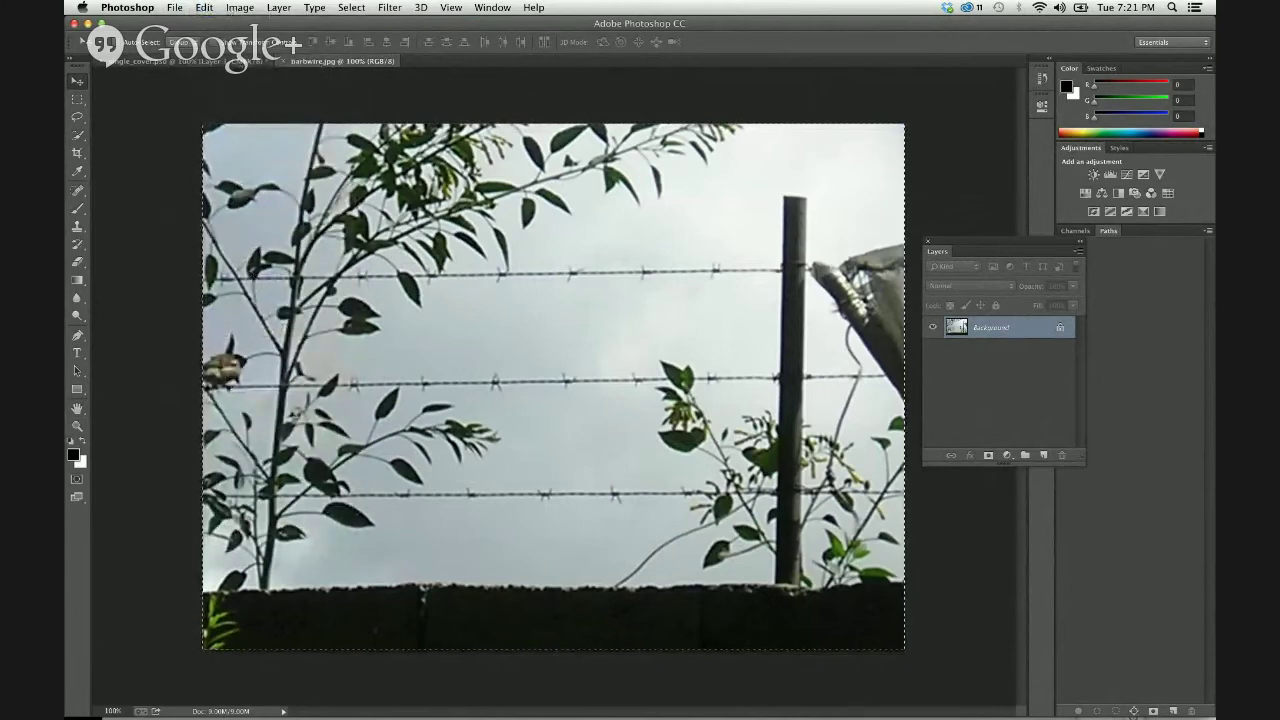
Paste the barbed wire into the cover document as Layer 2 and close barbwire.jpg
{"action": "left_click", "coordinate": [190, 61]}
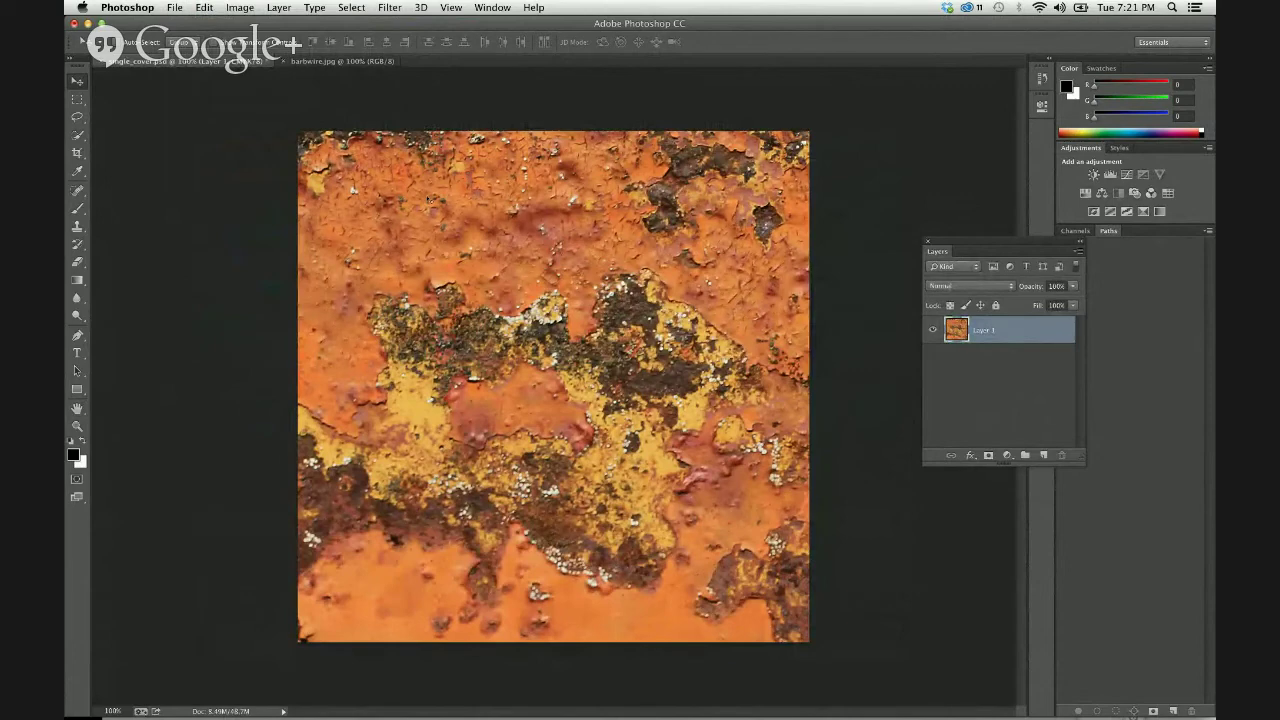
{"action": "key", "text": "cmd+v"}
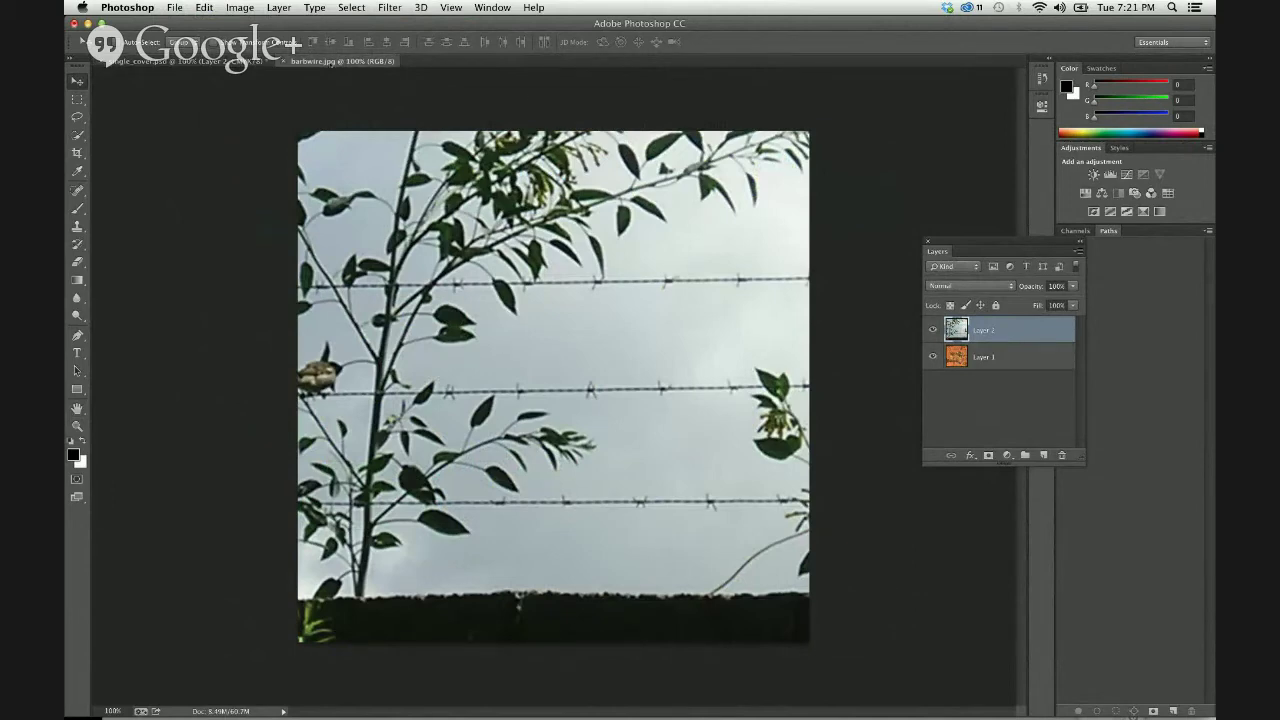
{"action": "left_click", "coordinate": [330, 61]}
{"action": "key", "text": "super+w"}
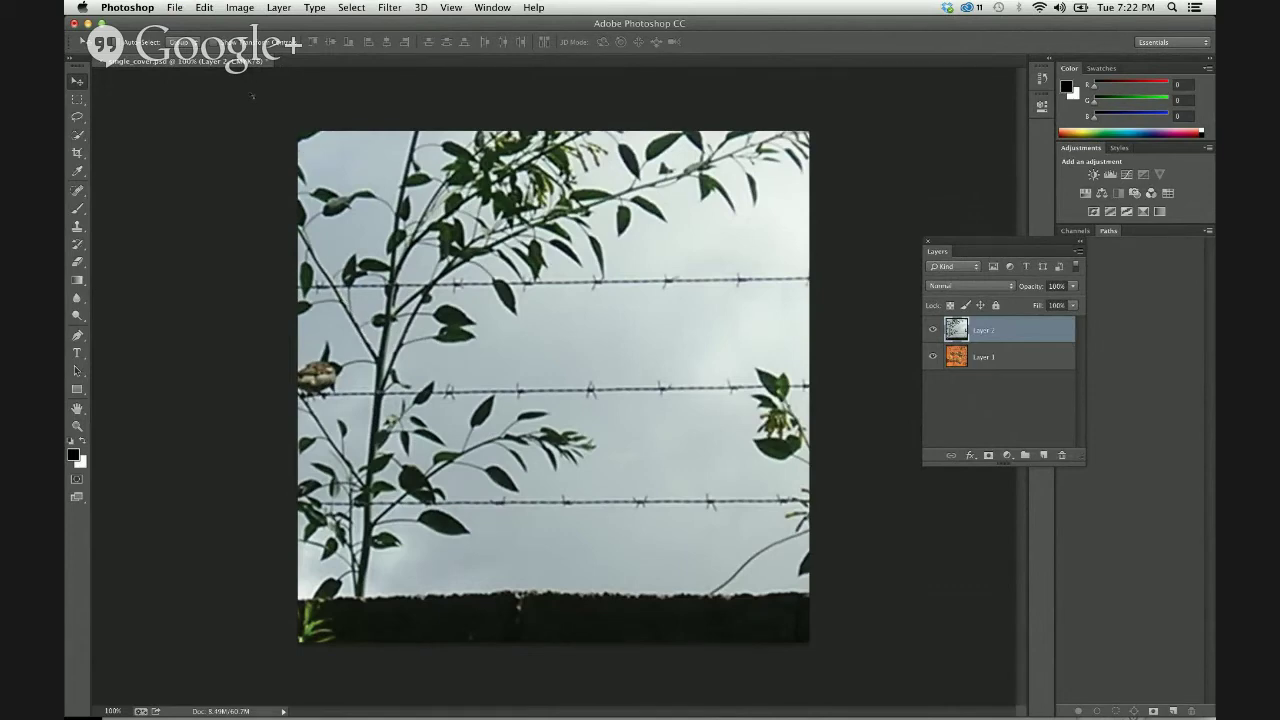
Open tigerincage.JPG from the single_cover_project folder
{"action": "left_click", "coordinate": [174, 8]}
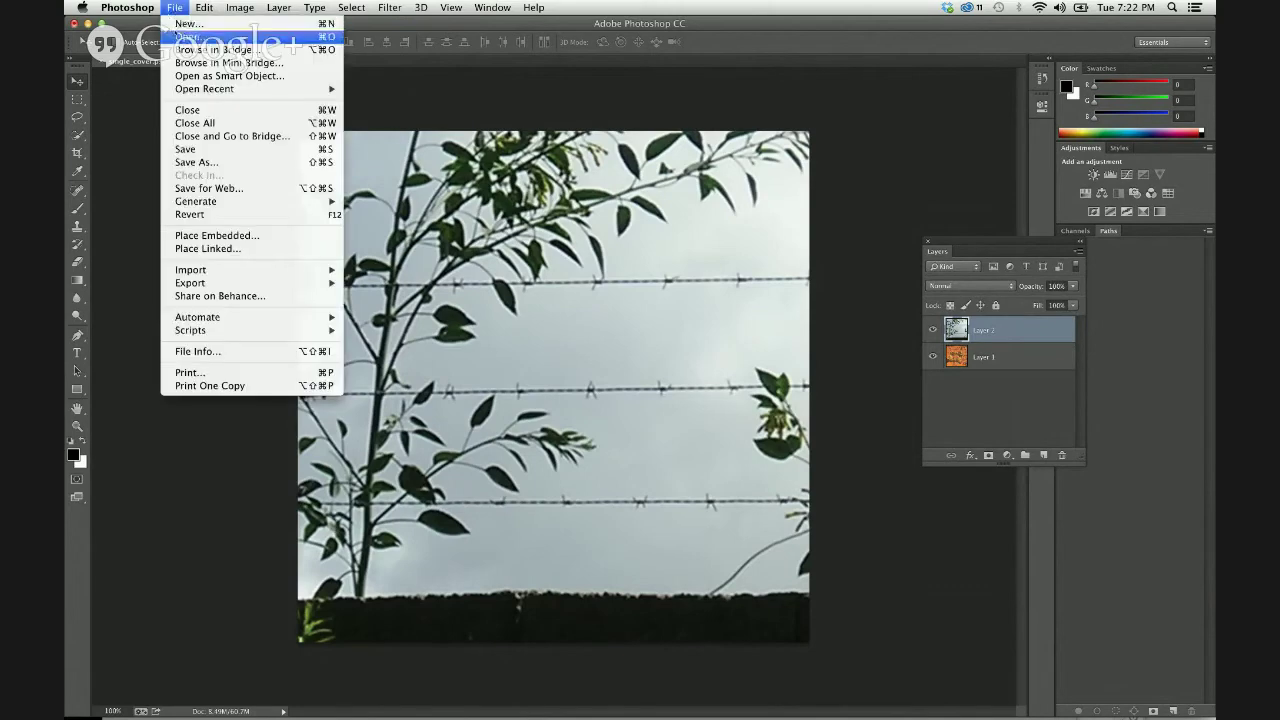
{"action": "left_click", "coordinate": [187, 36]}
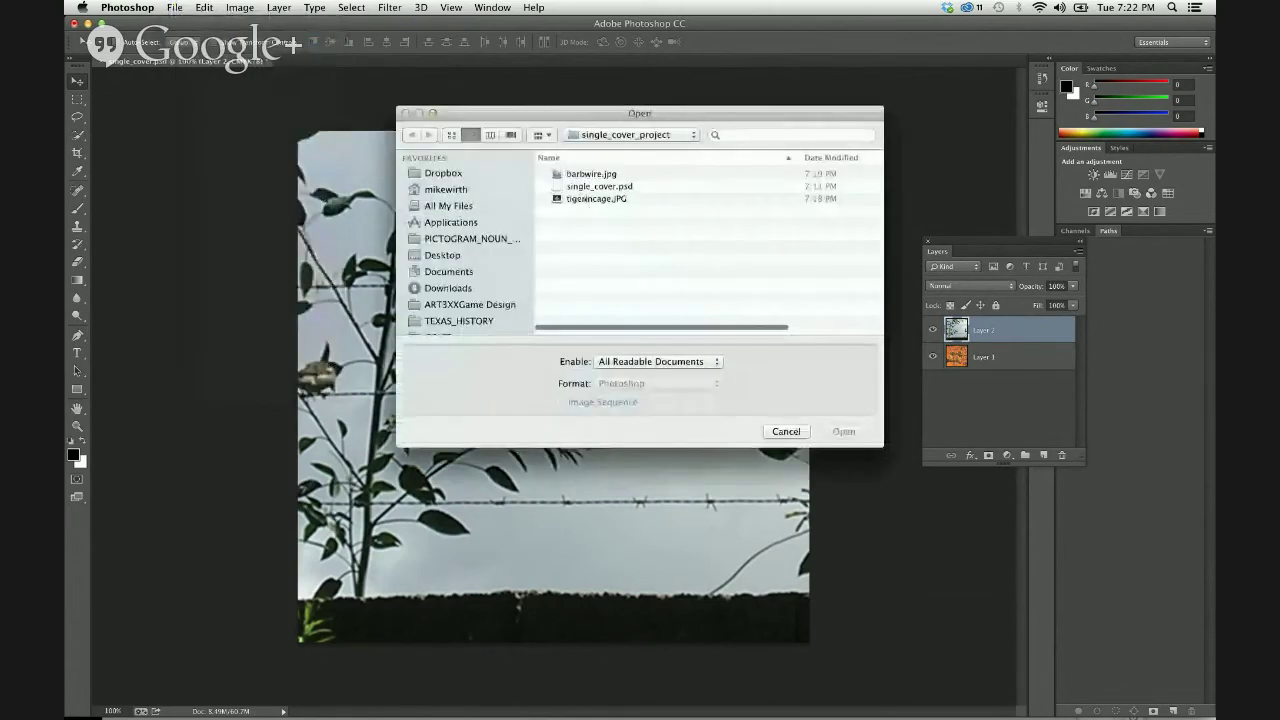
{"action": "left_click", "coordinate": [848, 432]}
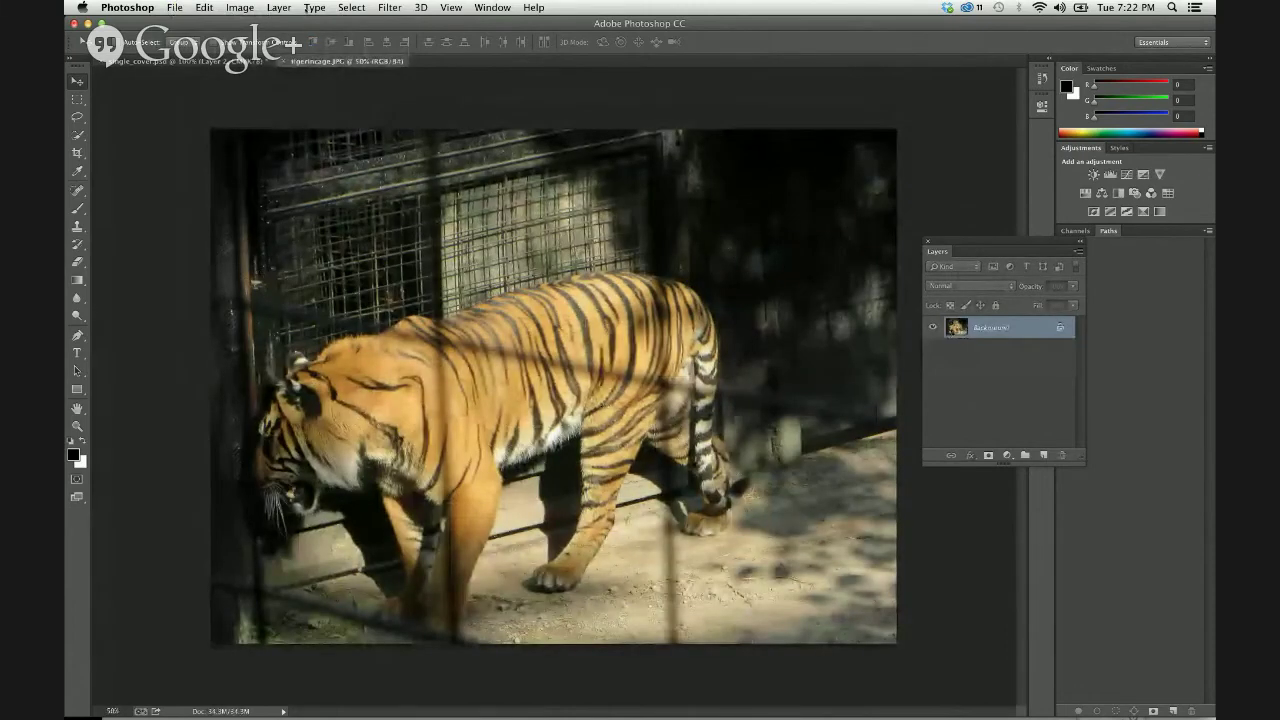
{"action": "left_click", "coordinate": [241, 7]}
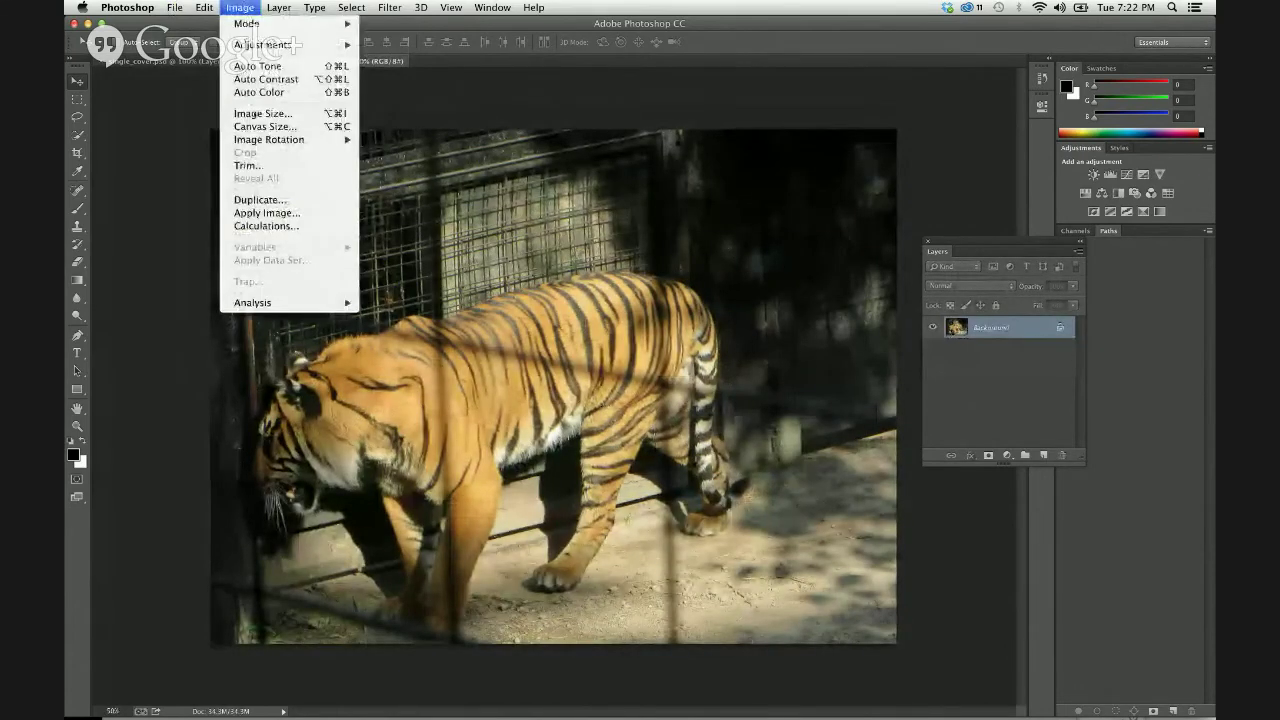
{"action": "left_click", "coordinate": [263, 113]}
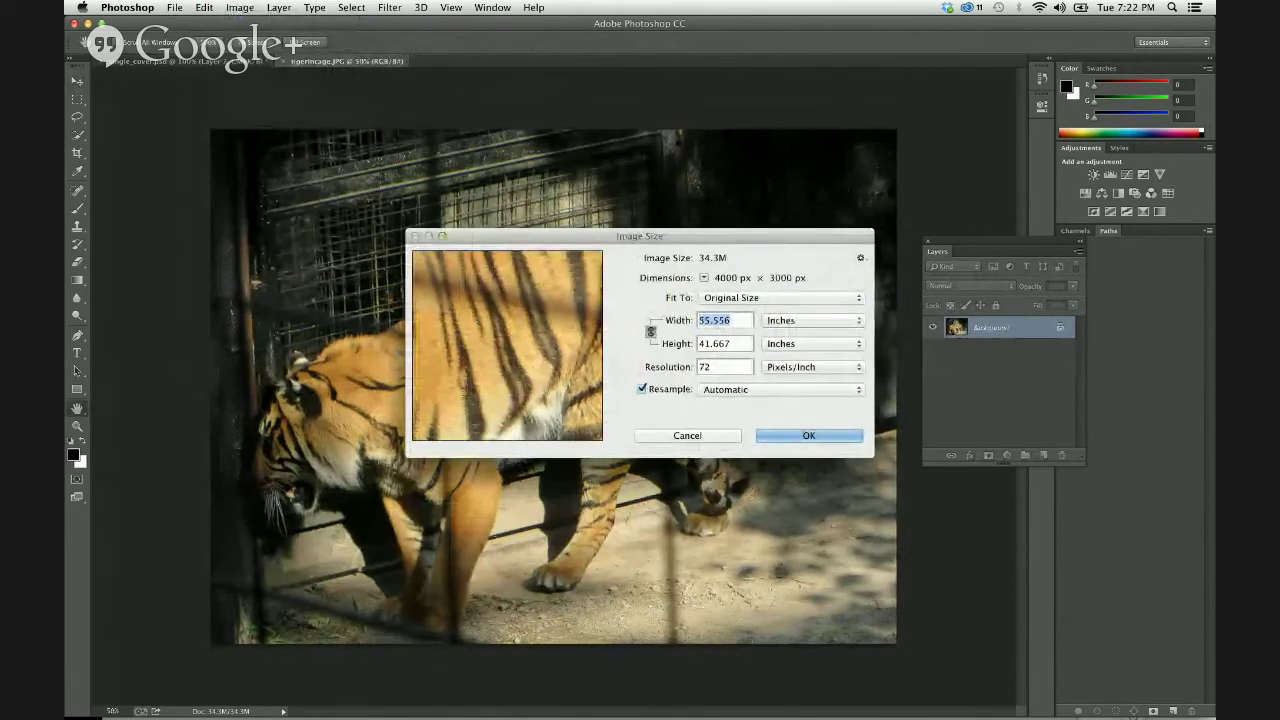
{"action": "left_click", "coordinate": [641, 389]}
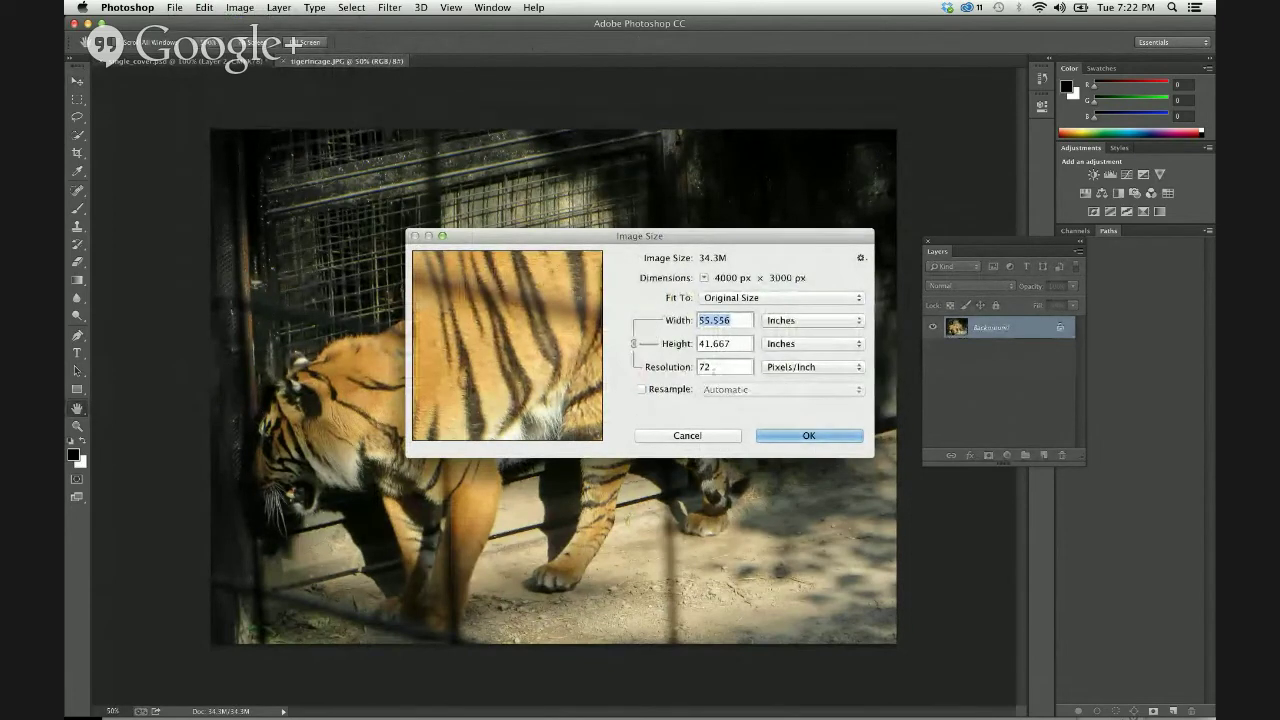
{"action": "double_click", "coordinate": [714, 367]}
{"action": "type", "text": "300"}
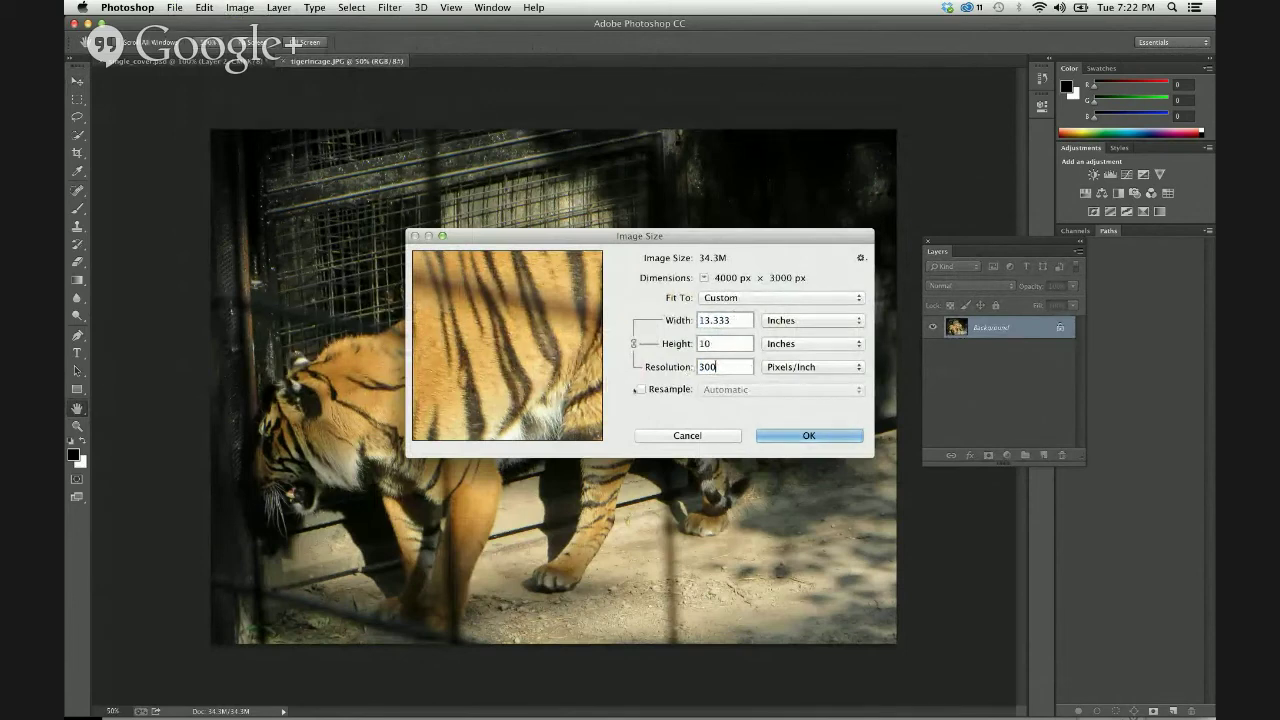
{"action": "left_click", "coordinate": [641, 389]}
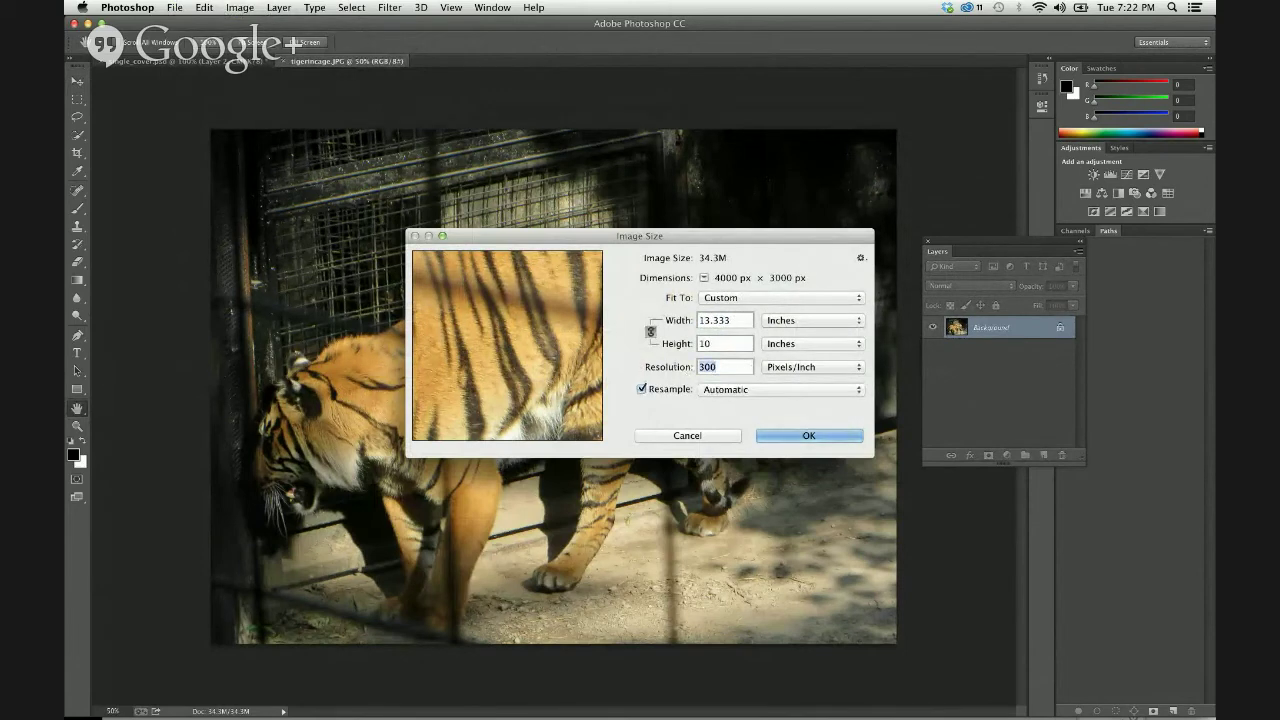
{"action": "type", "text": "72"}
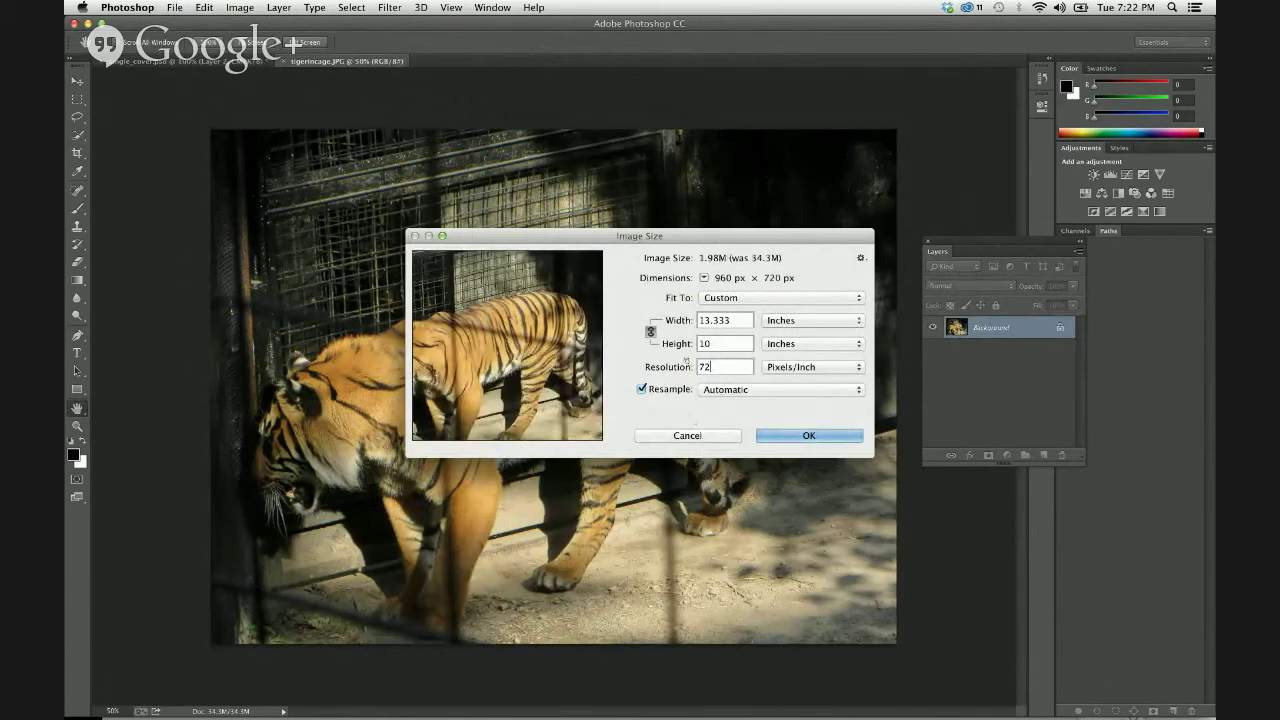
{"action": "left_click", "coordinate": [641, 389]}
{"action": "left_click", "coordinate": [641, 389]}
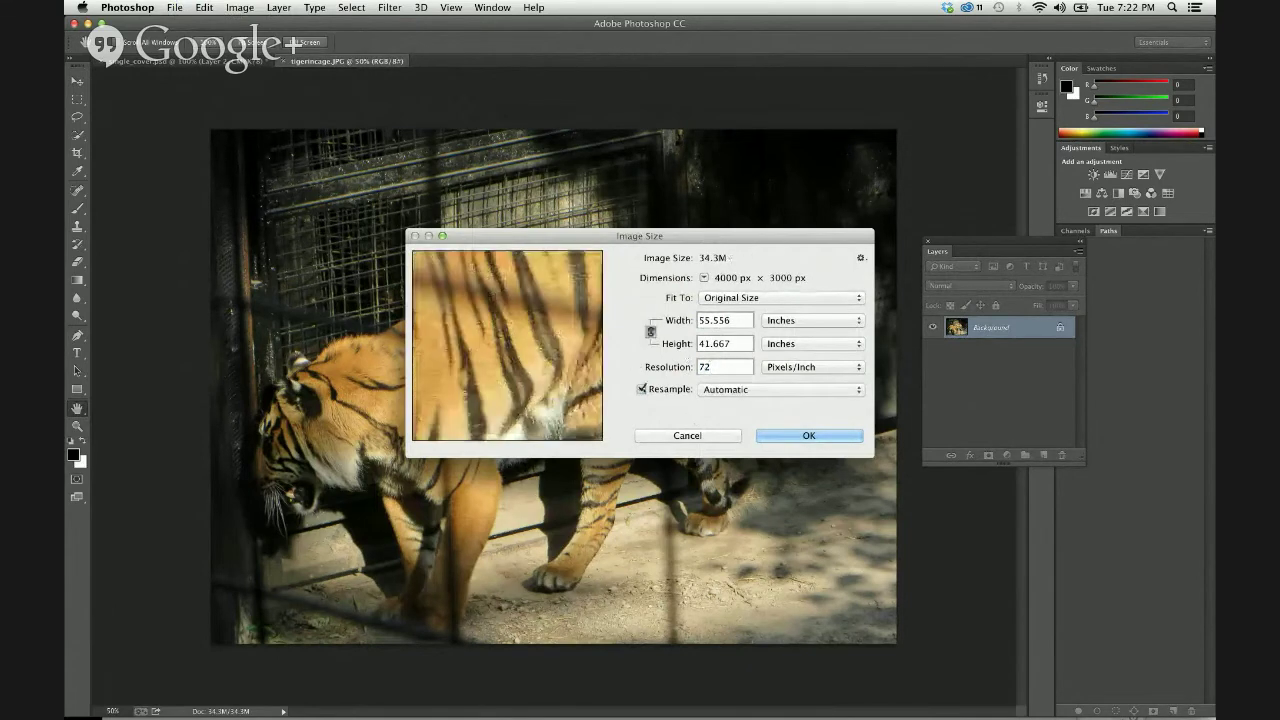
{"action": "left_click", "coordinate": [687, 389]}
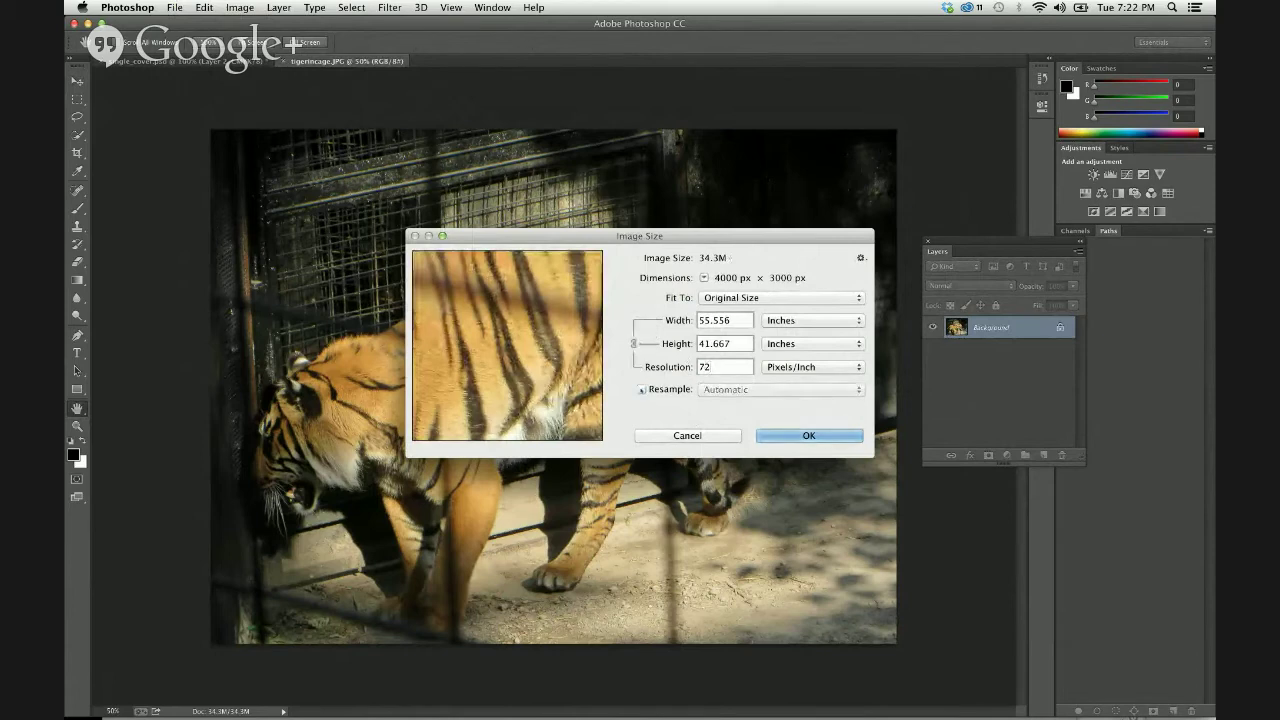
{"action": "left_click", "coordinate": [687, 389]}
{"action": "left_click", "coordinate": [687, 389]}
{"action": "left_click_drag", "start_coordinate": [716, 368], "coordinate": [694, 367]}
{"action": "type", "text": "300"}
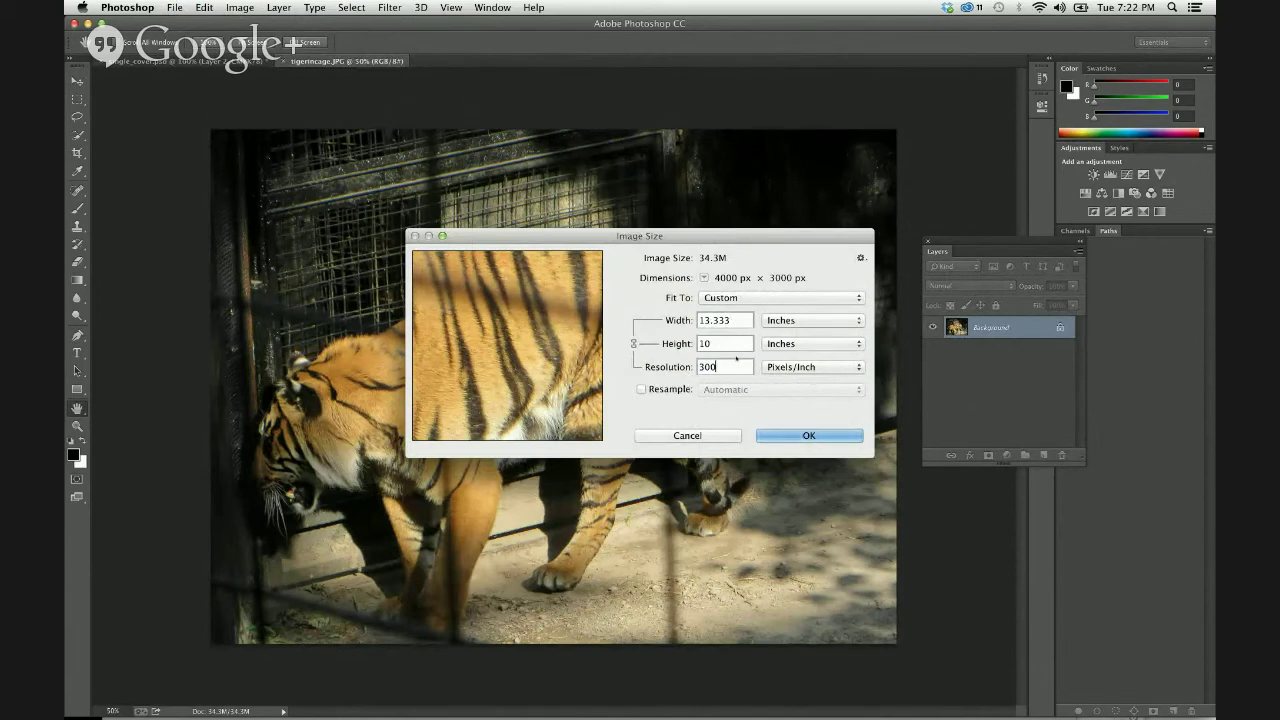
{"action": "left_click", "coordinate": [702, 435]}
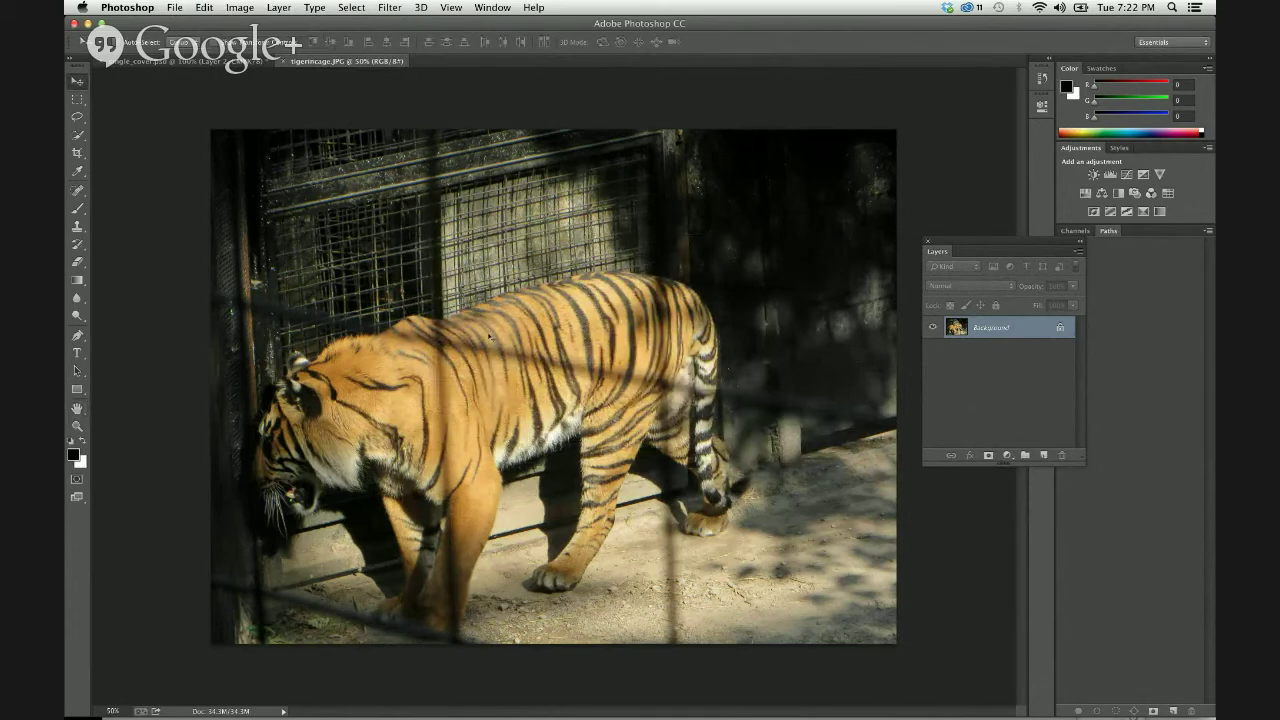
Select all of the tiger photo and return to the single_cover.psd document
{"action": "left_click", "coordinate": [351, 8]}
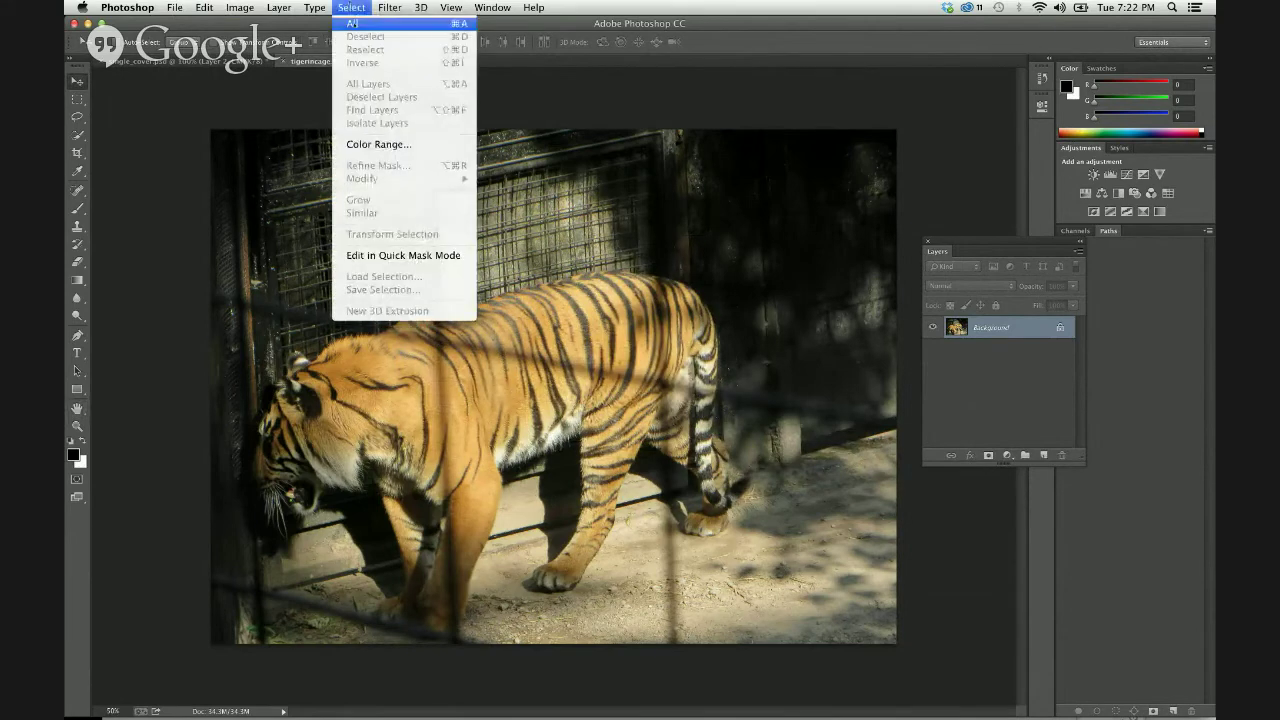
{"action": "left_click", "coordinate": [352, 23]}
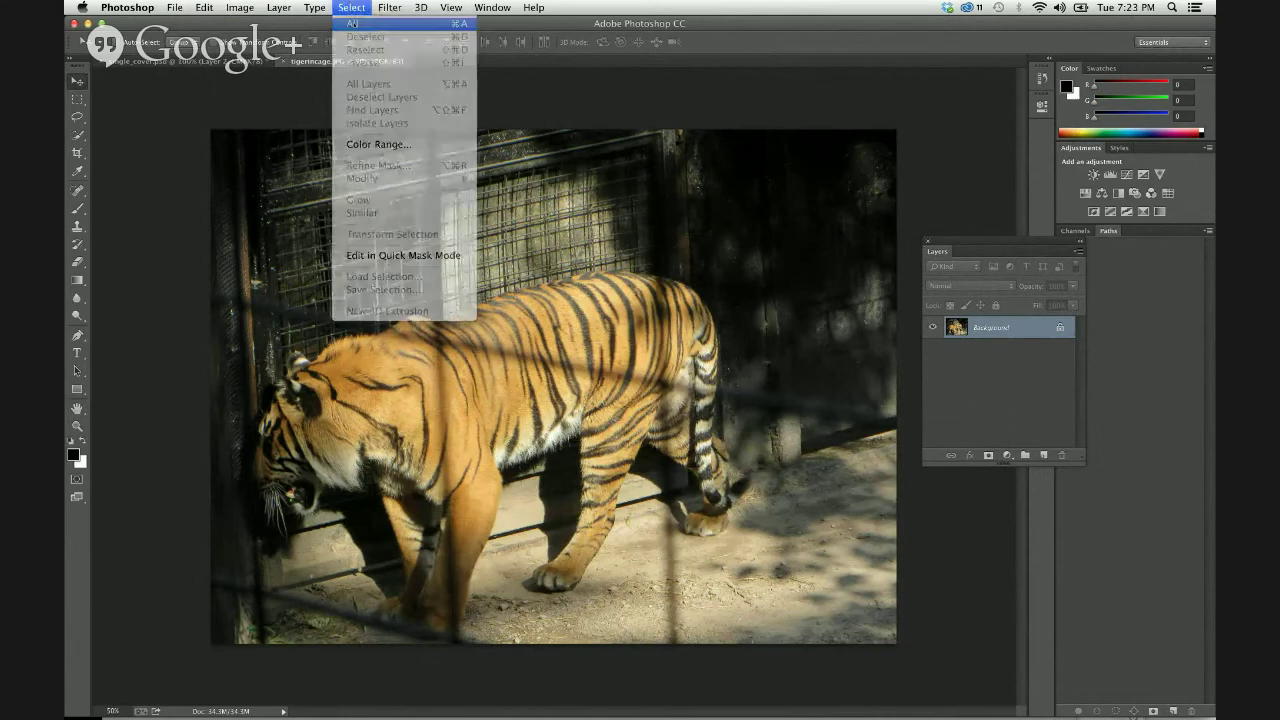
{"action": "left_click", "coordinate": [351, 8]}
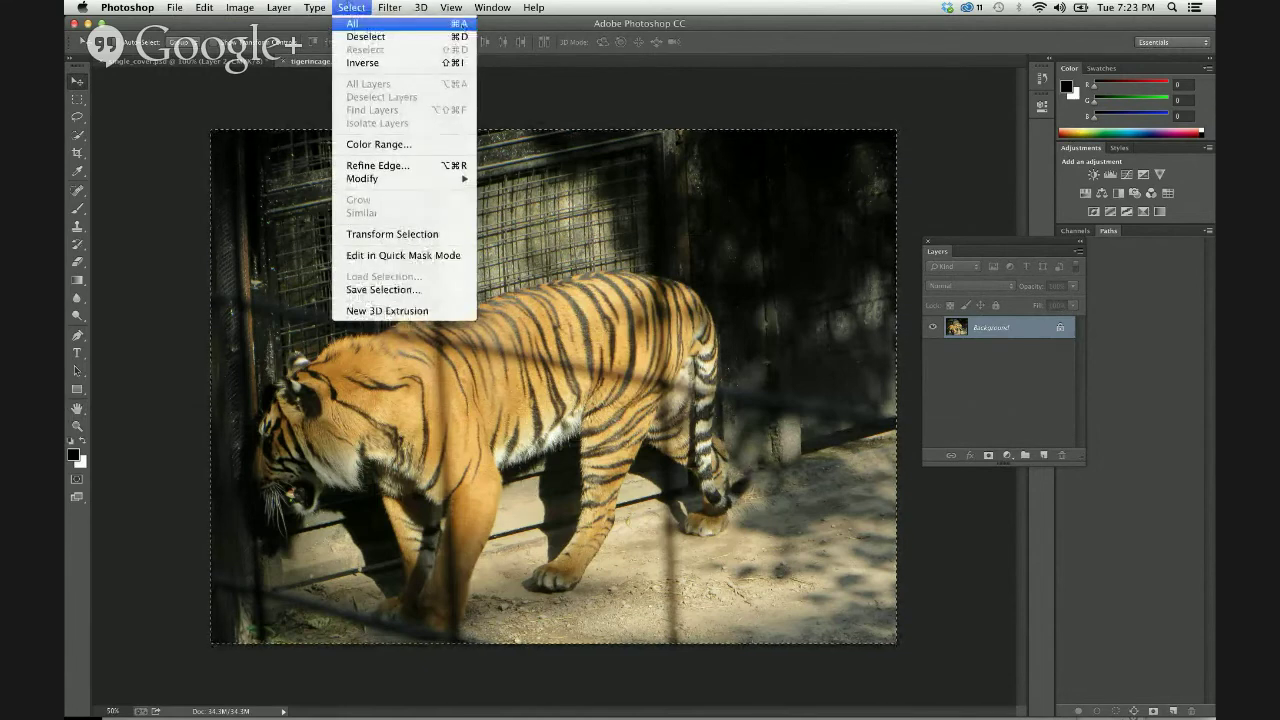
{"action": "left_click", "coordinate": [352, 23]}
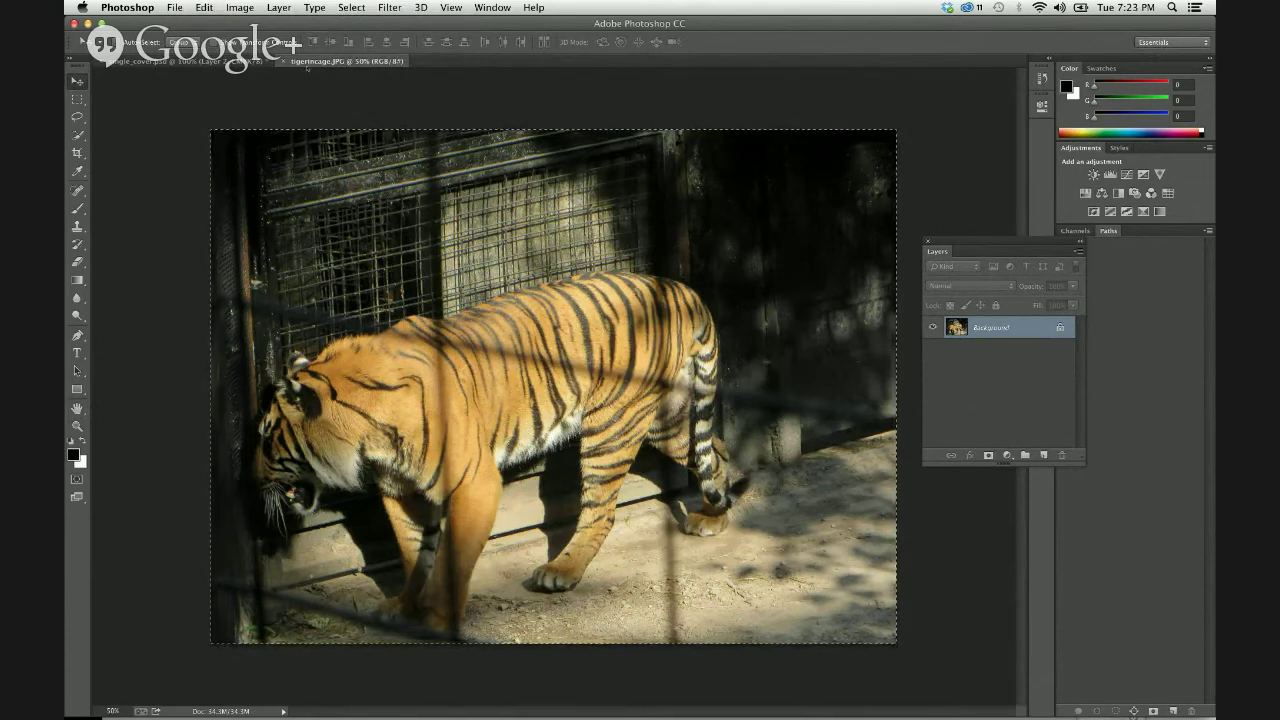
{"action": "left_click", "coordinate": [230, 61]}
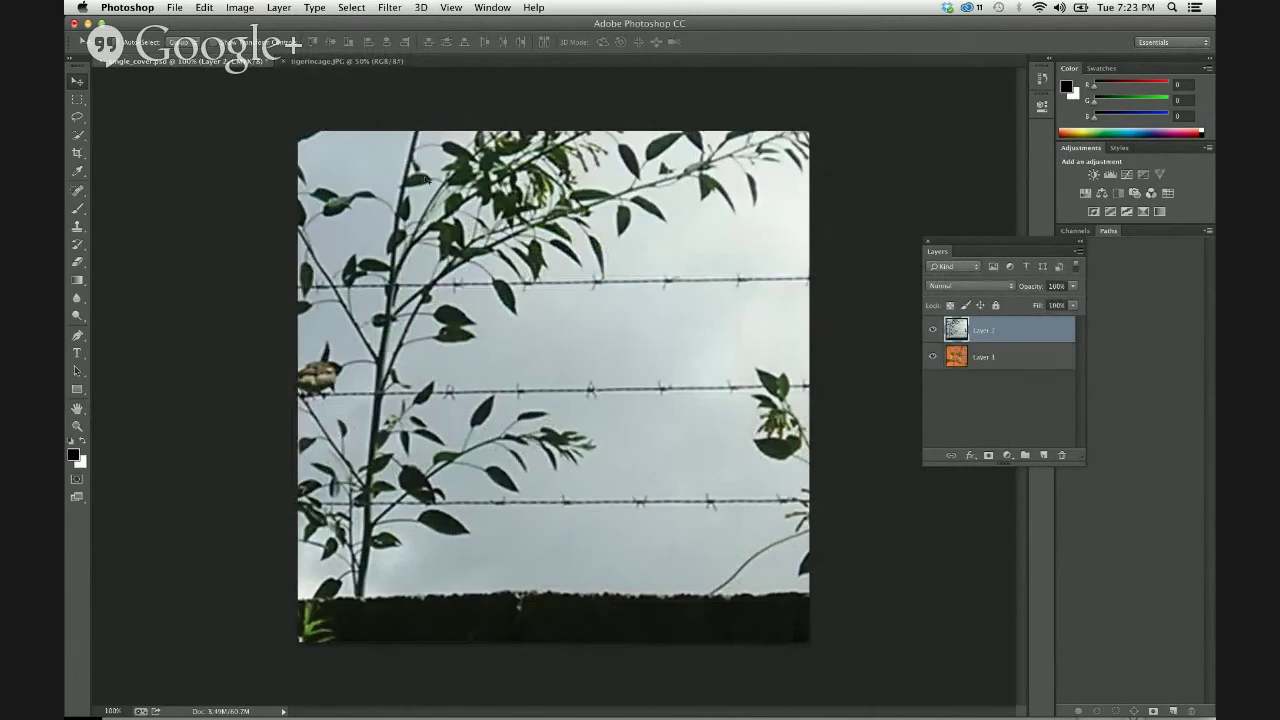
Paste the tiger as Layer 3 and drag it so its head fills the square
{"action": "key", "text": "super+v"}
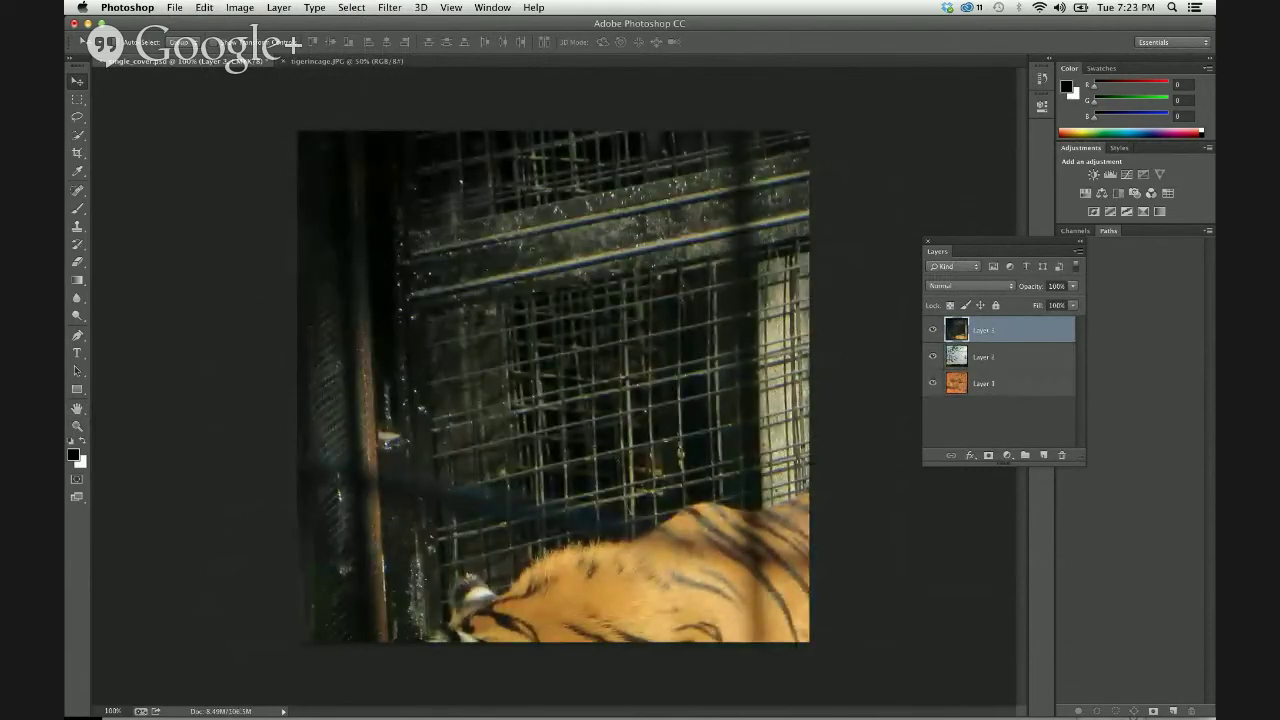
{"action": "left_click_drag", "start_coordinate": [718, 556], "coordinate": [665, 320]}
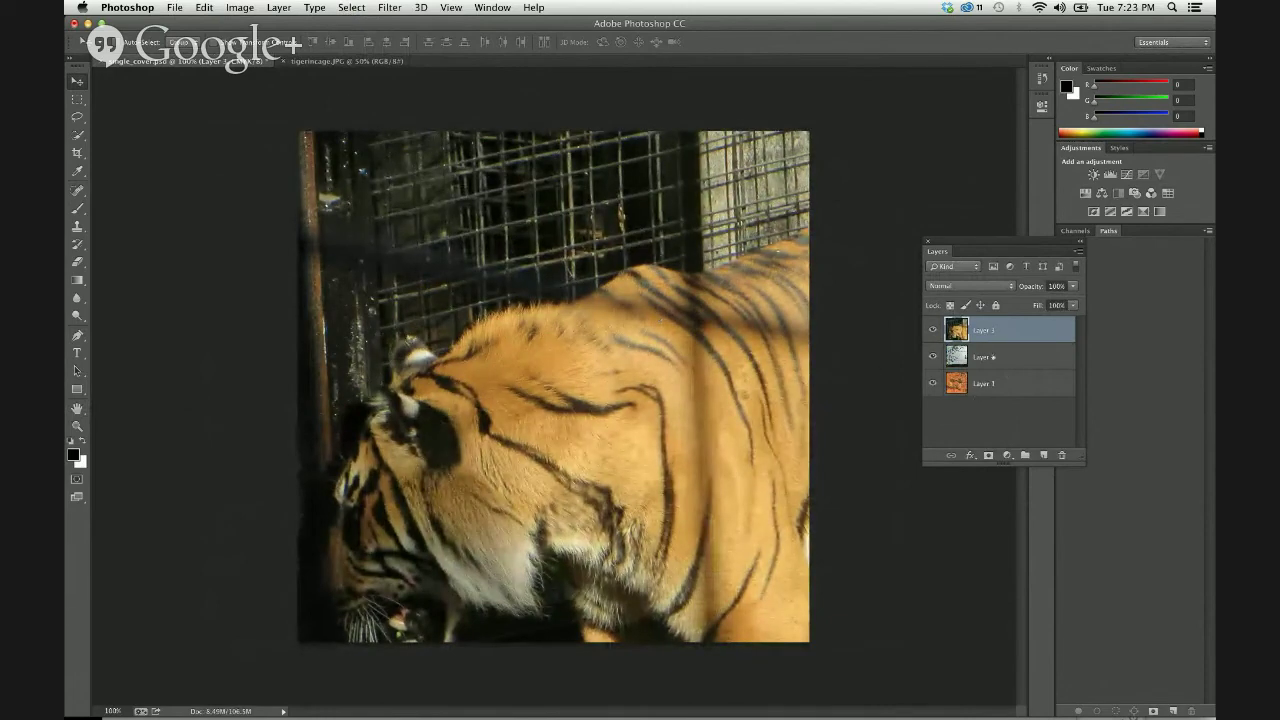
Reorder Layers 1–3 so the tiger is on top, barbed wire middle, rust bottom
{"action": "left_click", "coordinate": [990, 357]}
{"action": "left_click", "coordinate": [996, 383]}
{"action": "left_click", "coordinate": [985, 357]}
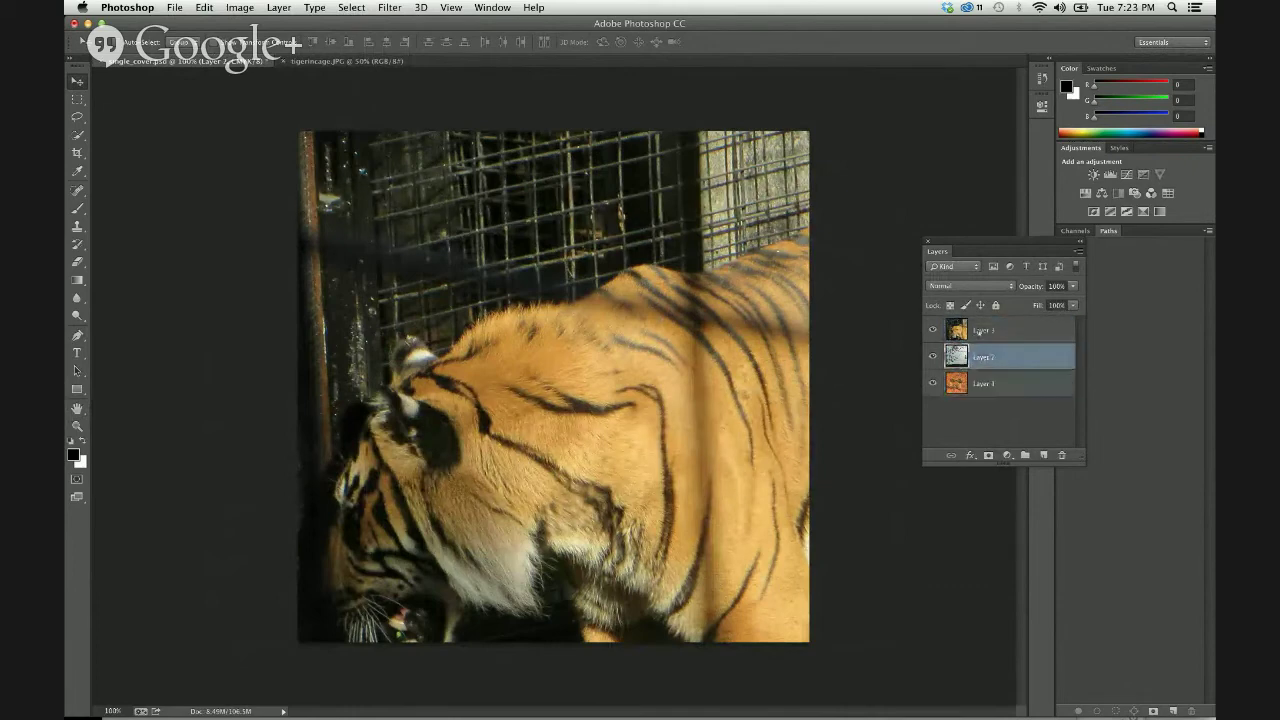
{"action": "left_click", "coordinate": [979, 331]}
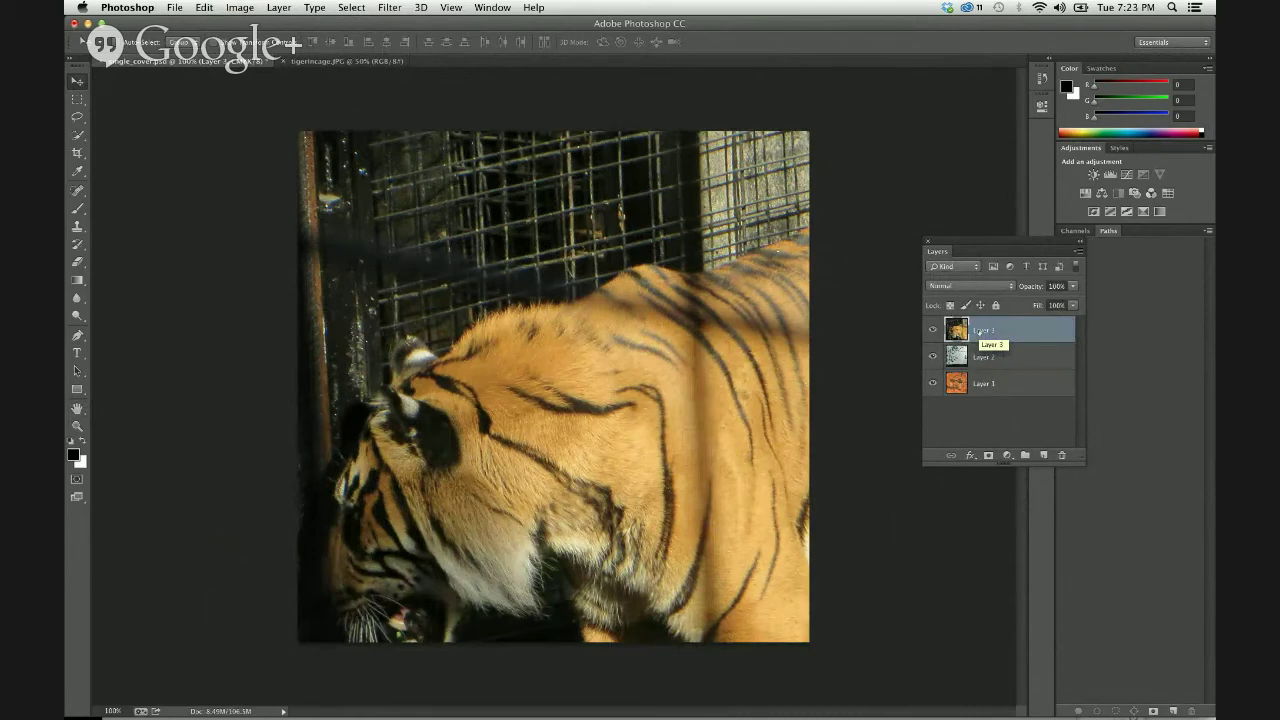
{"action": "left_click", "coordinate": [994, 360]}
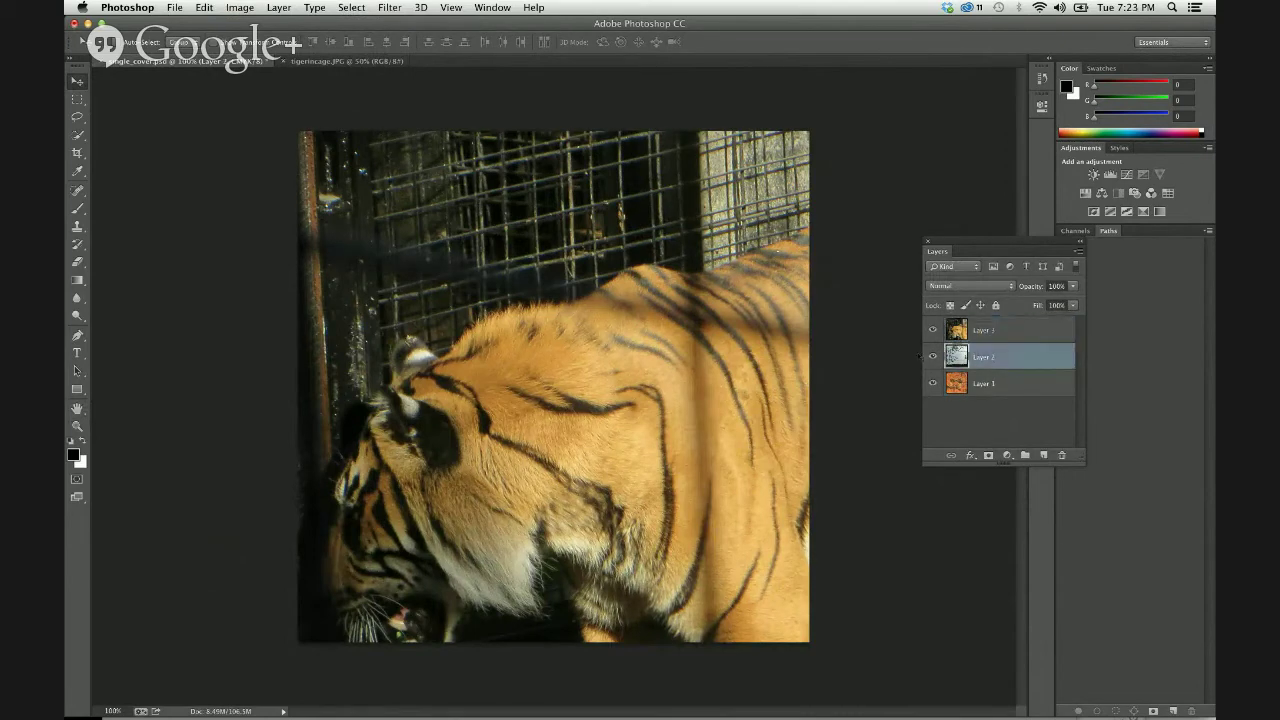
{"action": "left_click_drag", "start_coordinate": [985, 252], "coordinate": [620, 244]}
{"action": "left_click_drag", "start_coordinate": [640, 354], "coordinate": [640, 314]}
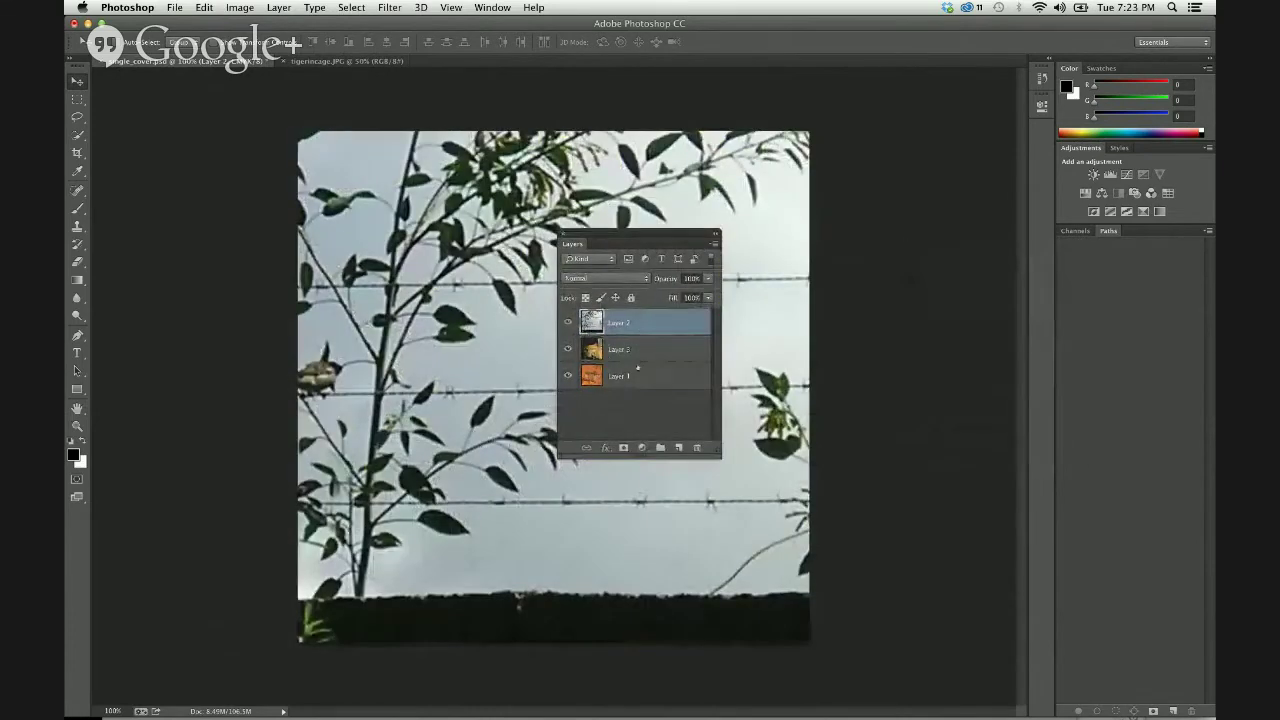
{"action": "left_click_drag", "start_coordinate": [639, 374], "coordinate": [634, 315]}
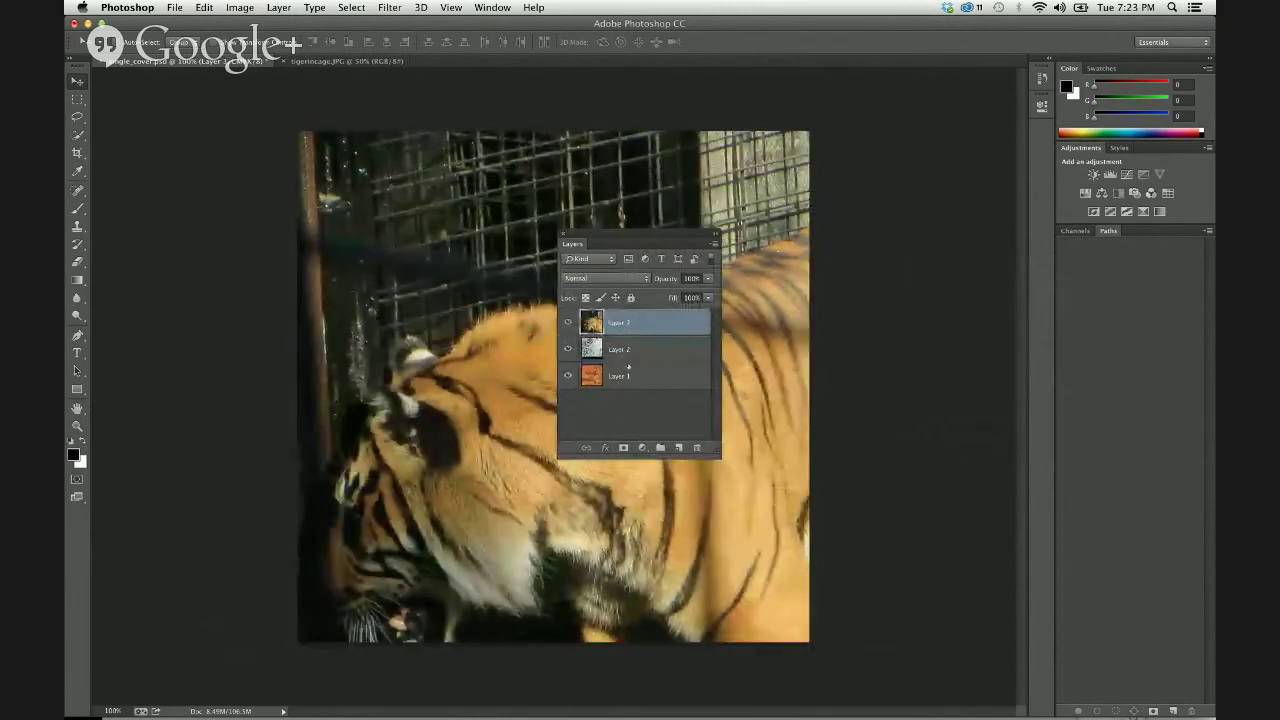
{"action": "mouse_move", "coordinate": [628, 367]}
{"action": "left_mouse_down"}
{"action": "mouse_move", "coordinate": [627, 320]}
{"action": "mouse_move", "coordinate": [636, 387]}
{"action": "left_mouse_up"}
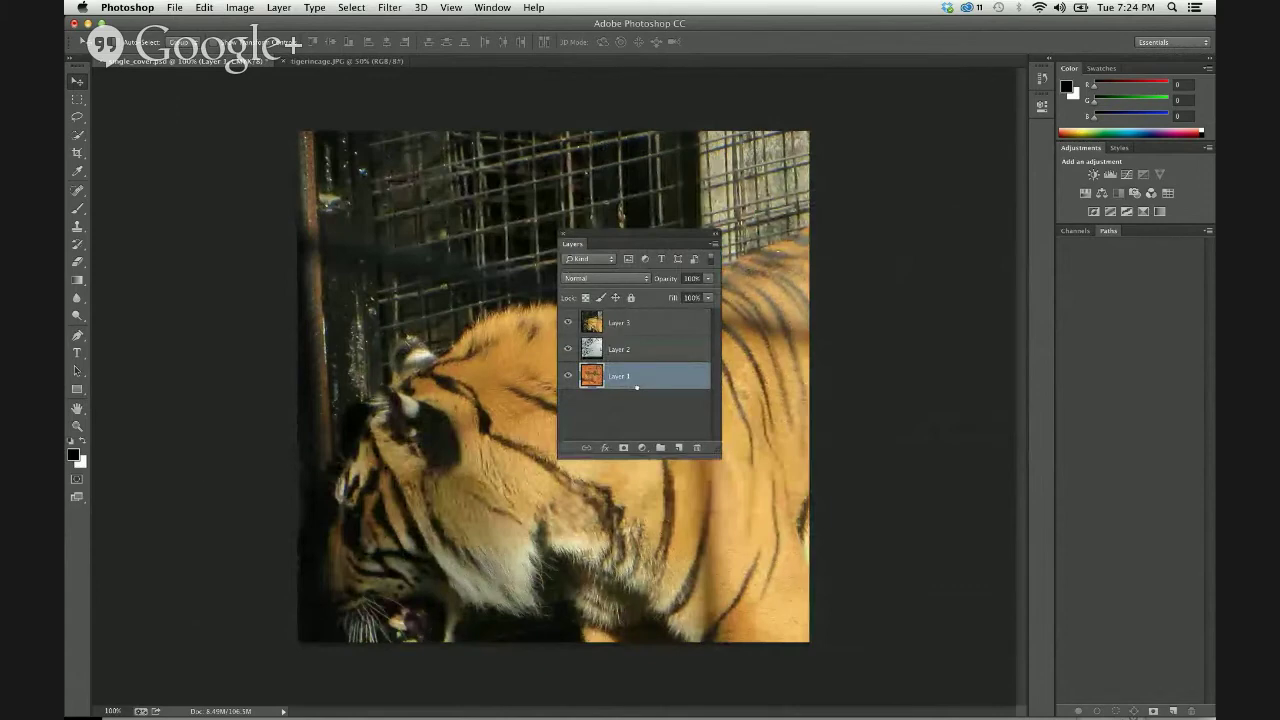
{"action": "left_click", "coordinate": [620, 330]}
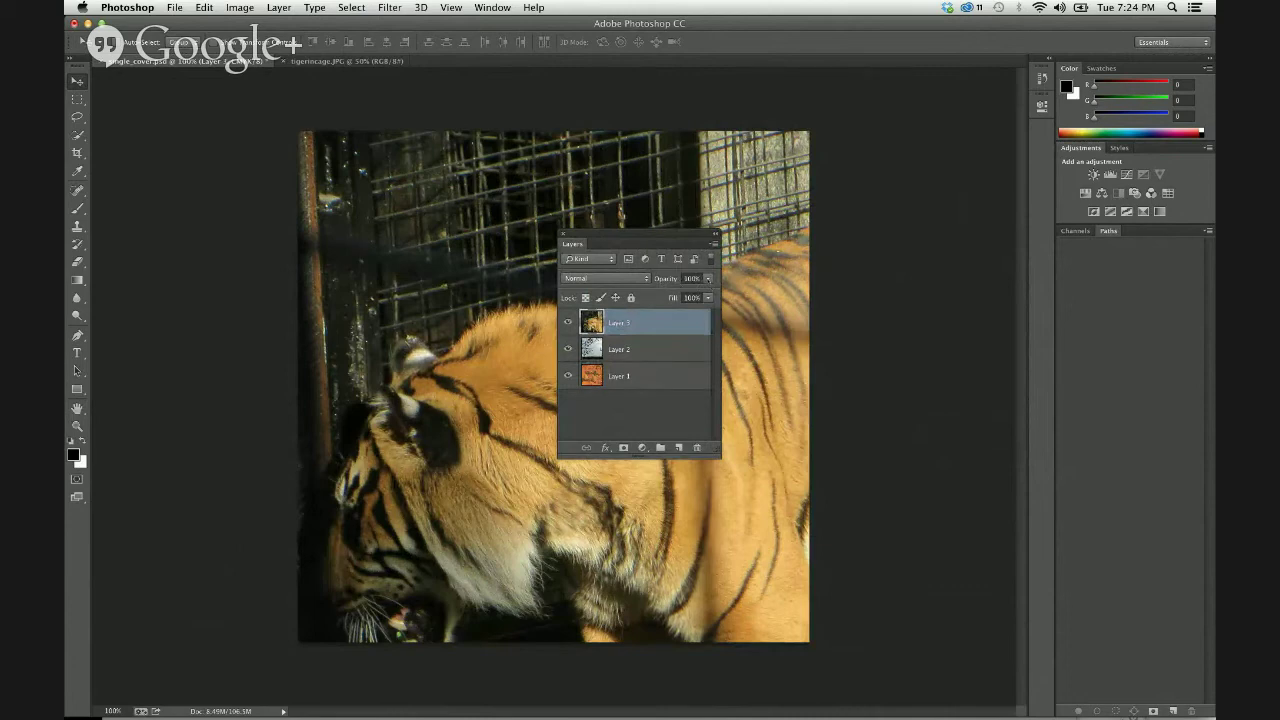
{"action": "left_click", "coordinate": [708, 278]}
{"action": "left_click_drag", "start_coordinate": [709, 292], "coordinate": [674, 291]}
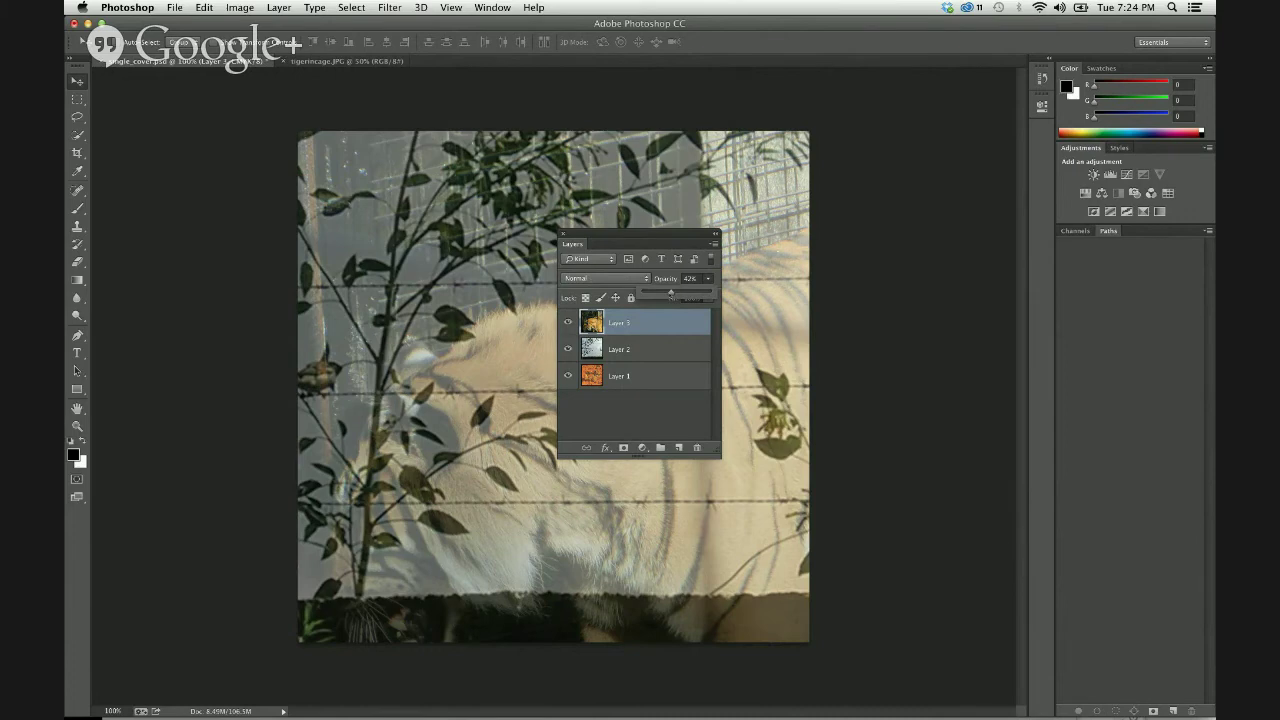
{"action": "left_click_drag", "start_coordinate": [670, 292], "coordinate": [716, 292]}
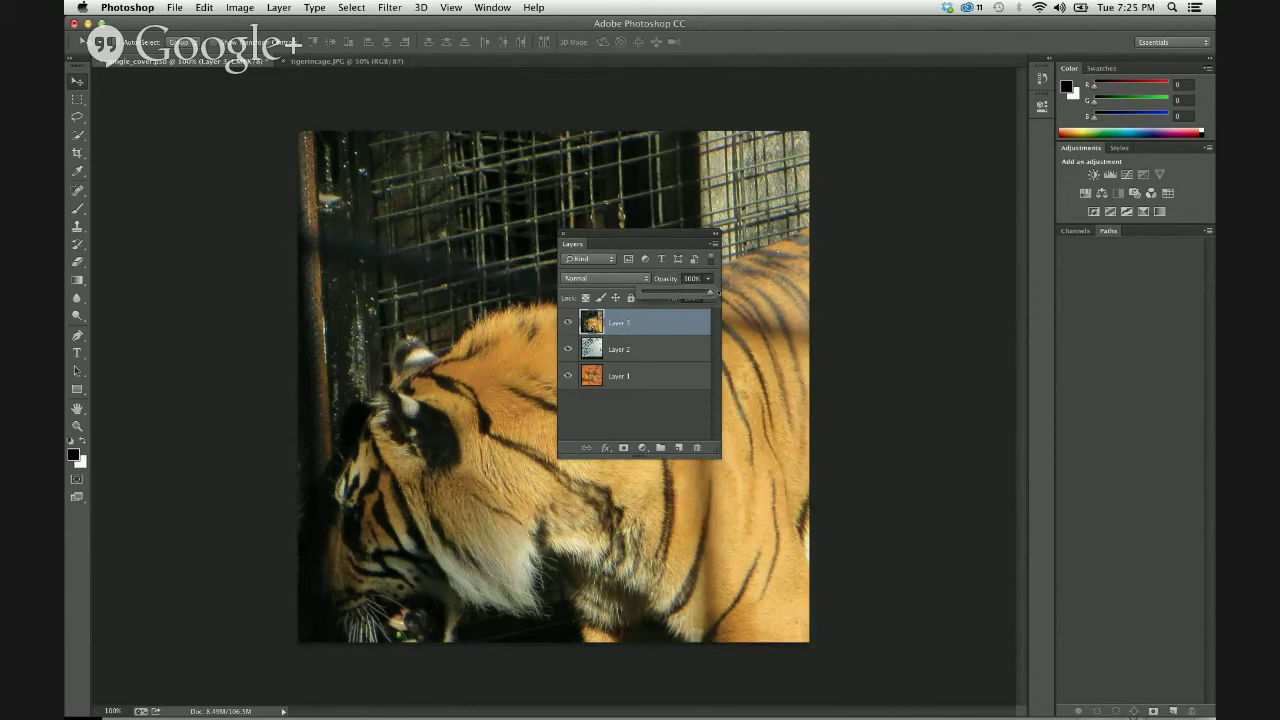
{"action": "key", "text": "Return"}
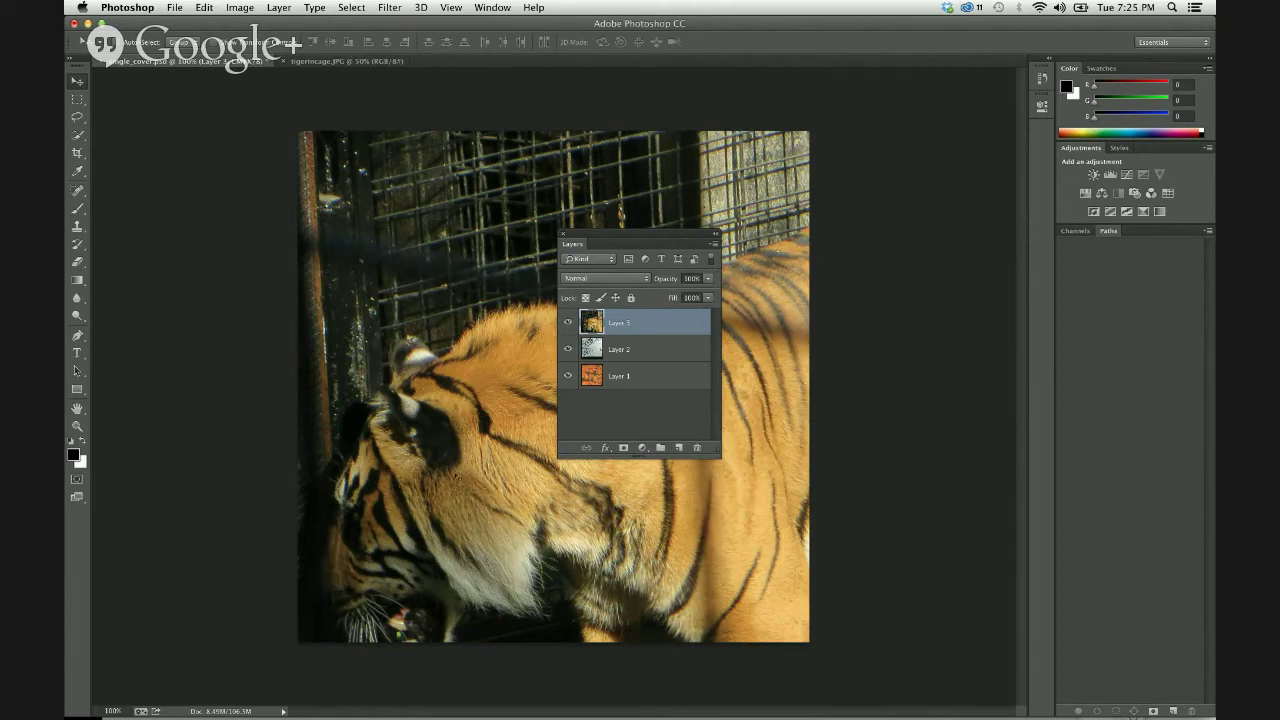
Try the Dissolve and Darken blend modes on tiger Layer 3 and zoom in
{"action": "left_click", "coordinate": [637, 277]}
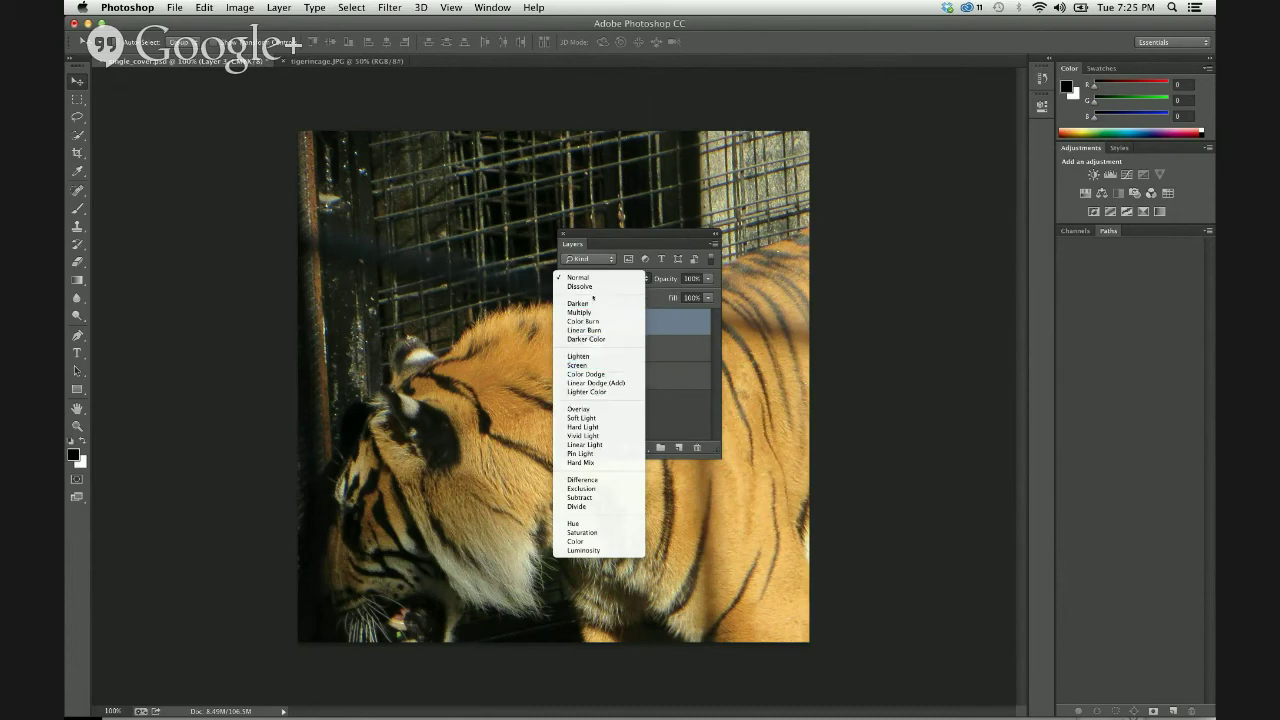
{"action": "left_click", "coordinate": [590, 288]}
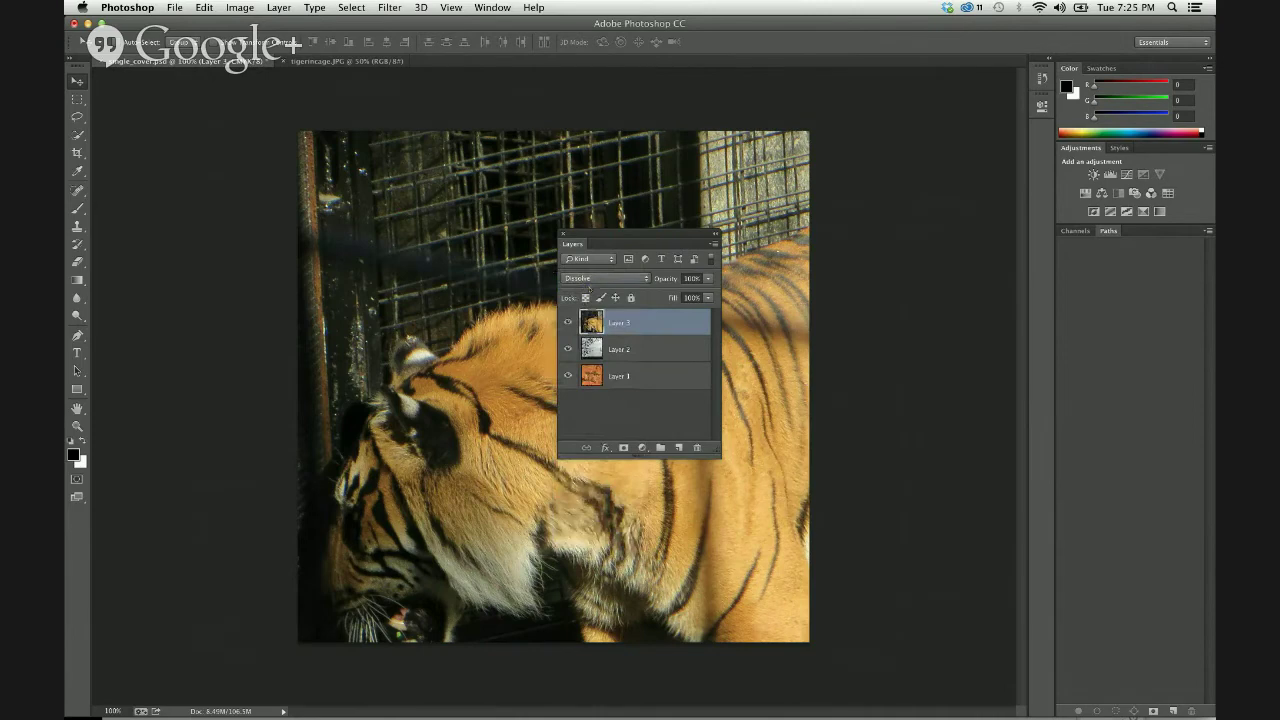
{"action": "left_click_drag", "start_coordinate": [611, 233], "coordinate": [891, 196]}
{"action": "left_click", "coordinate": [880, 242]}
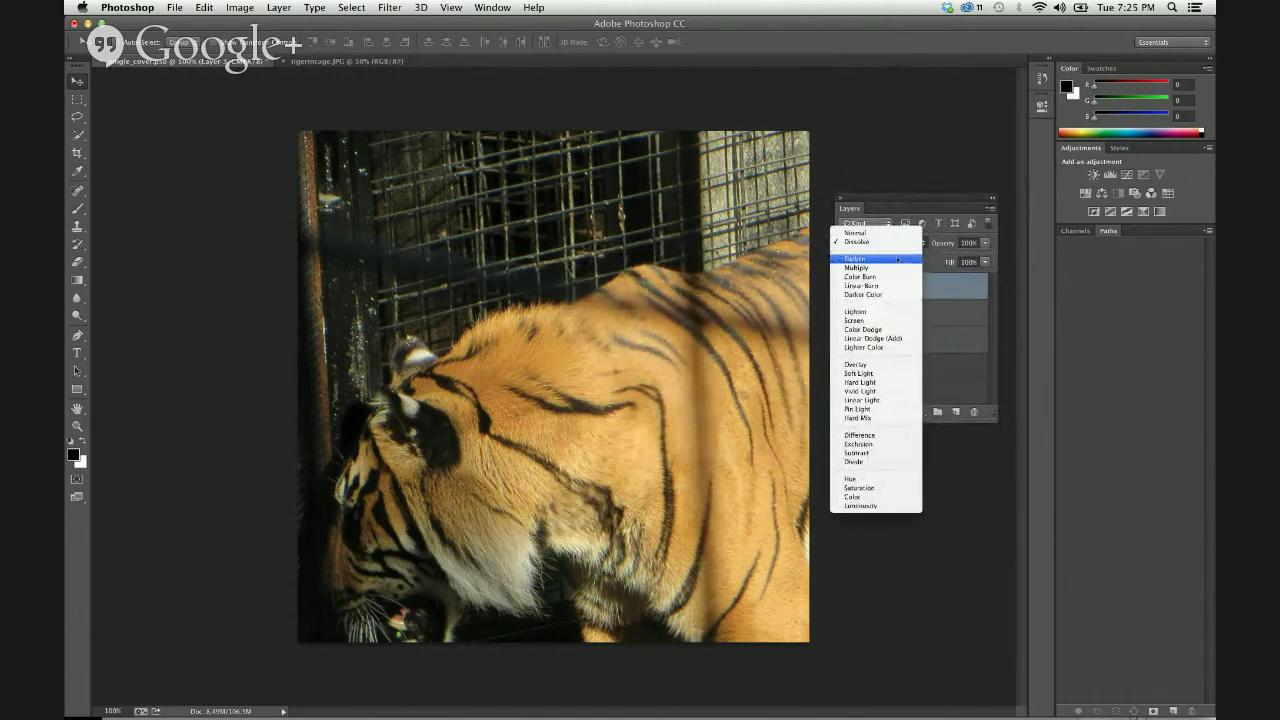
{"action": "left_click", "coordinate": [897, 259]}
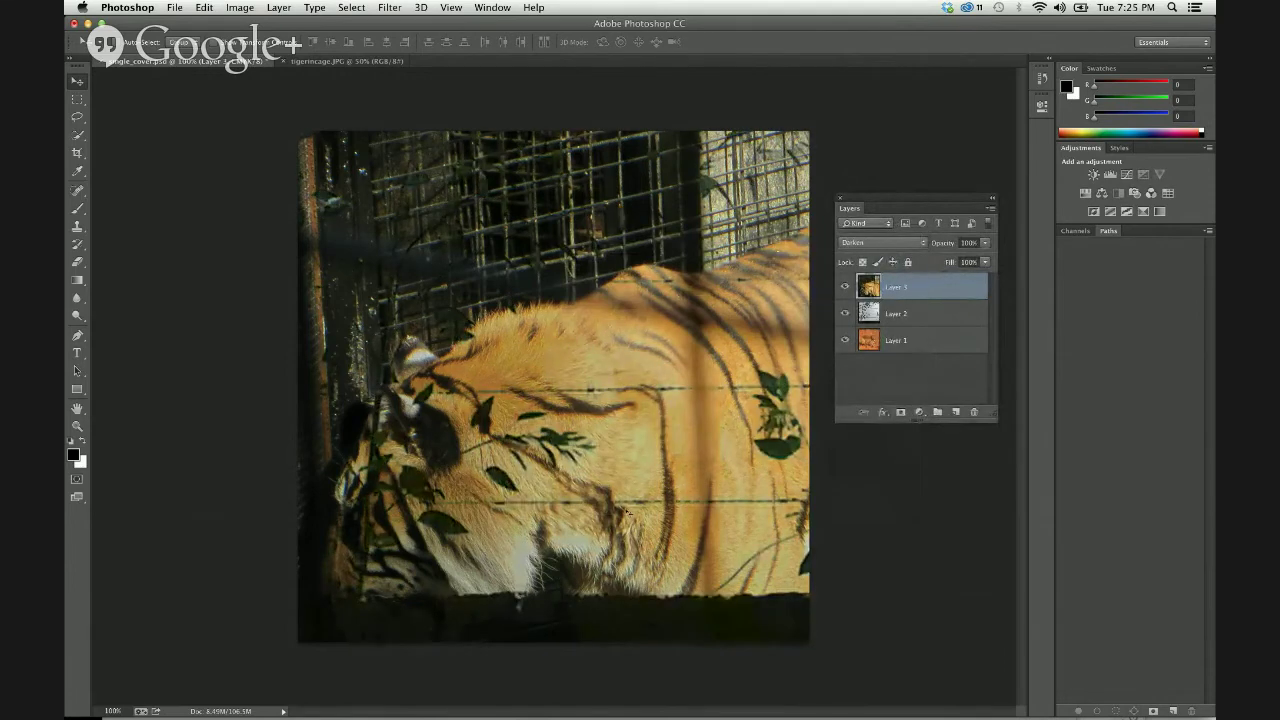
{"action": "key", "text": "super+plus"}
{"action": "key", "text": "super+plus"}
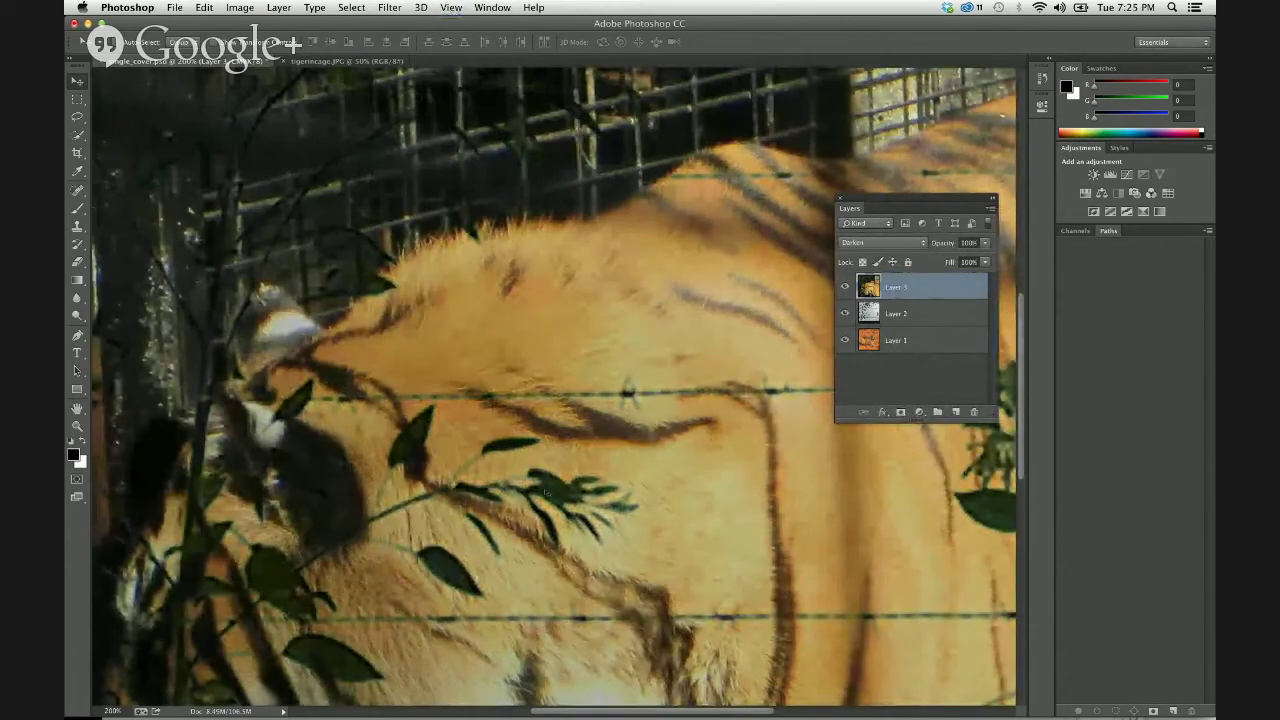
Compare Multiply with Darken and settle on Multiply for Layer 3
{"action": "left_click", "coordinate": [897, 243]}
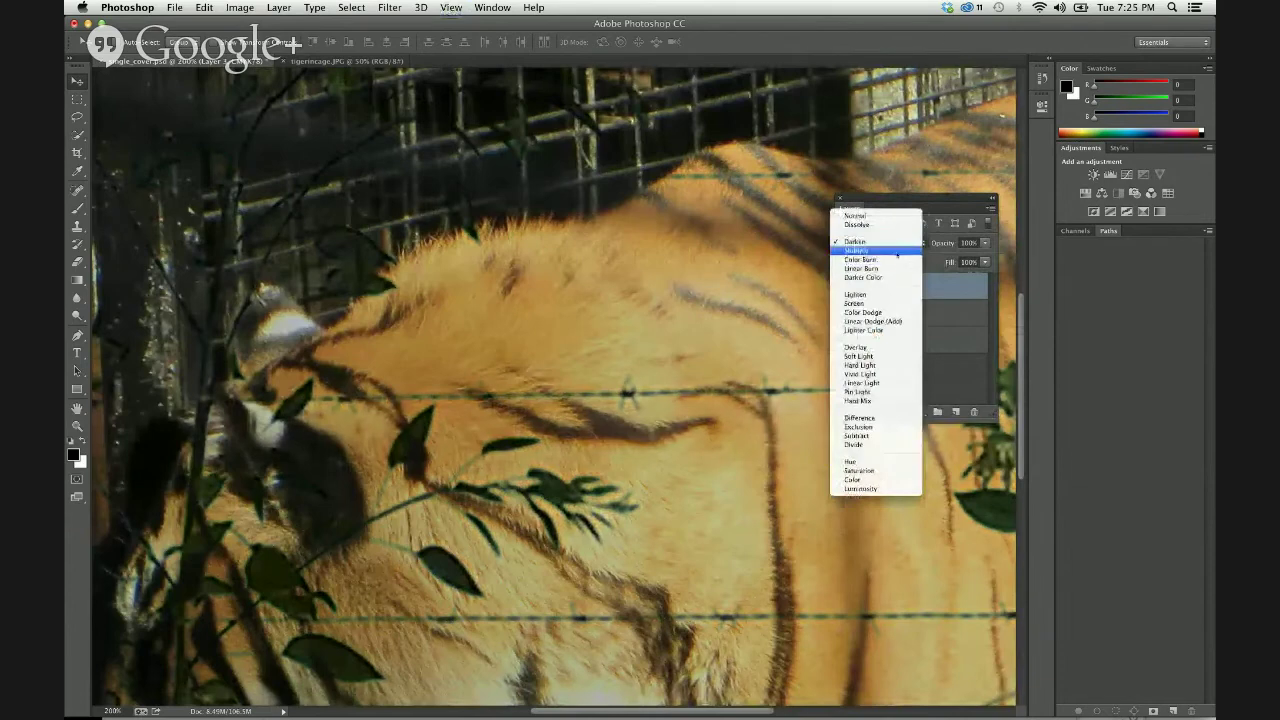
{"action": "left_click", "coordinate": [890, 251]}
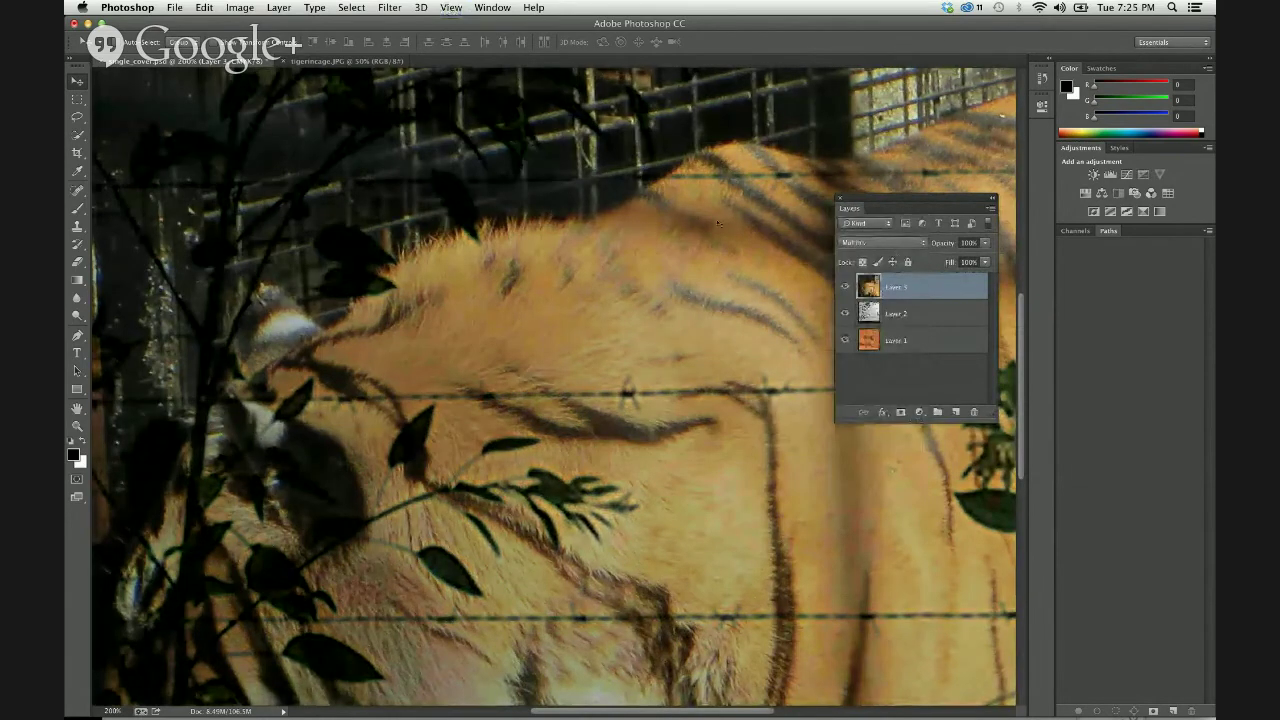
{"action": "left_click", "coordinate": [882, 243]}
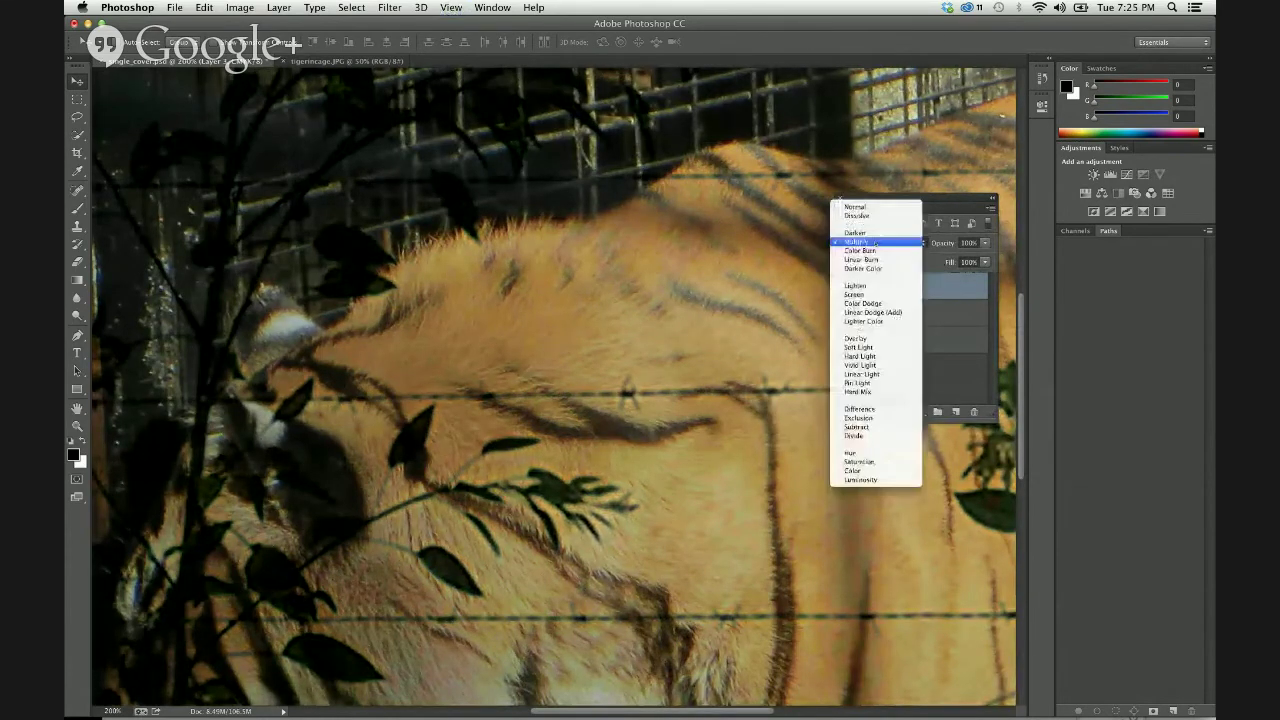
{"action": "left_click", "coordinate": [888, 235]}
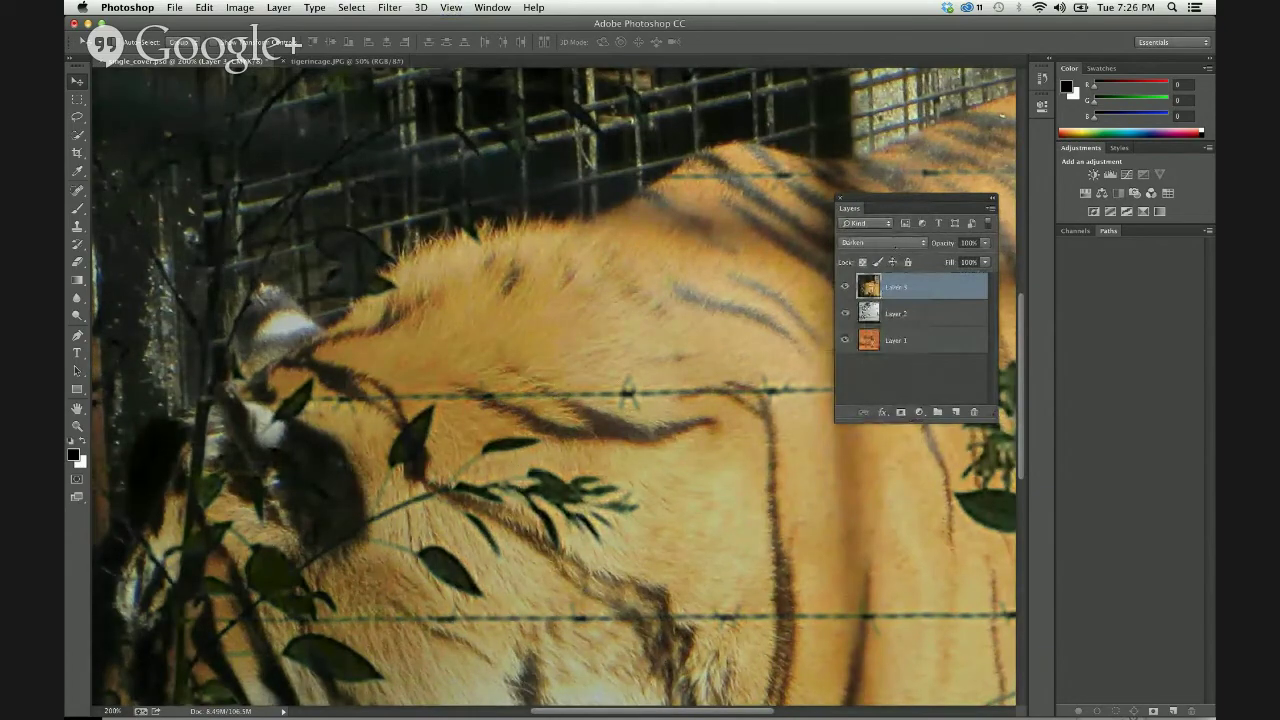
{"action": "left_click", "coordinate": [882, 243]}
{"action": "left_click", "coordinate": [884, 252]}
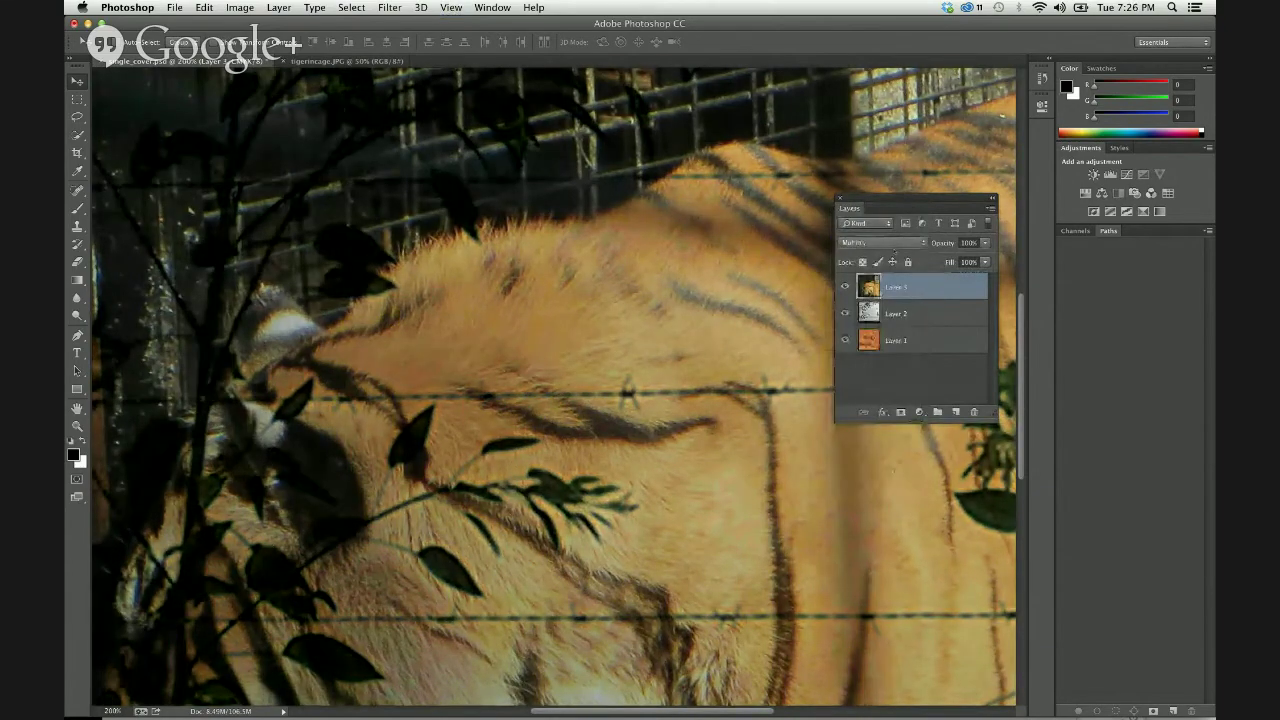
Zoom back out to see the whole Multiply-blended cover
{"action": "key", "text": "super+minus"}
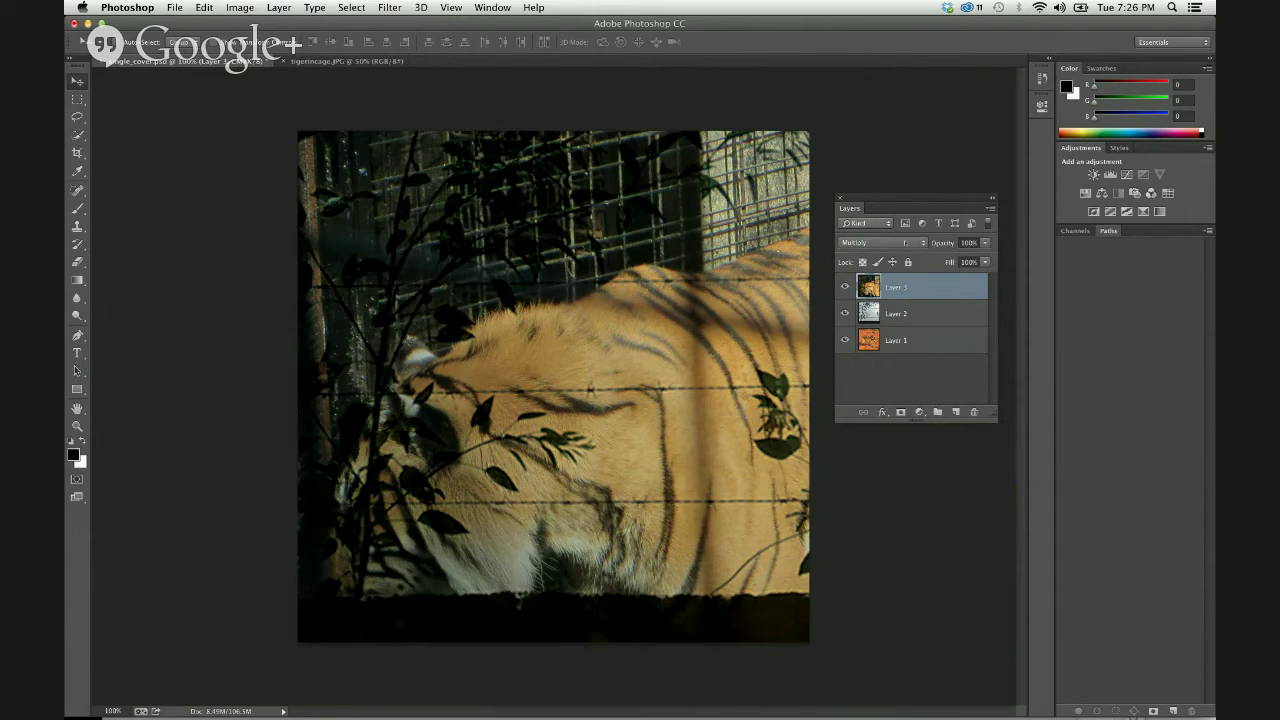
Preview the tiger layer in Color Burn, Linear Burn, Darker Color and Lighten blend modes
{"action": "left_click", "coordinate": [905, 243]}
{"action": "left_click", "coordinate": [905, 249]}
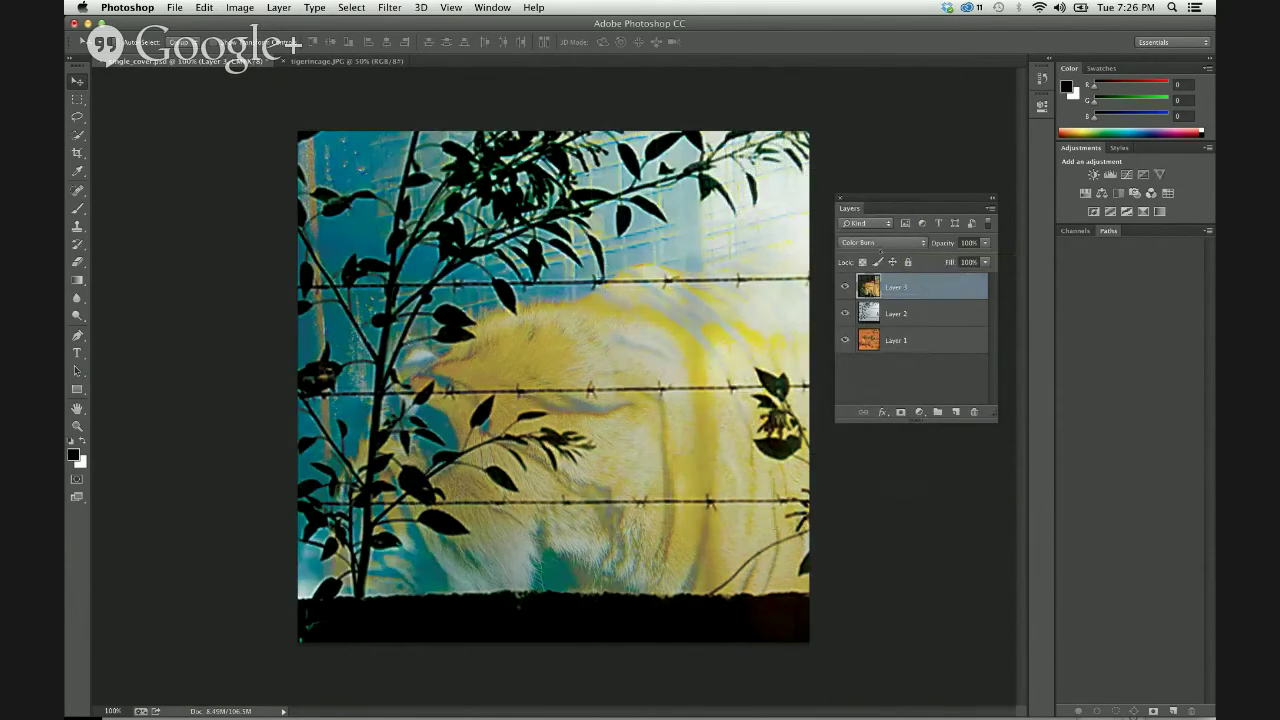
{"action": "left_click", "coordinate": [876, 244]}
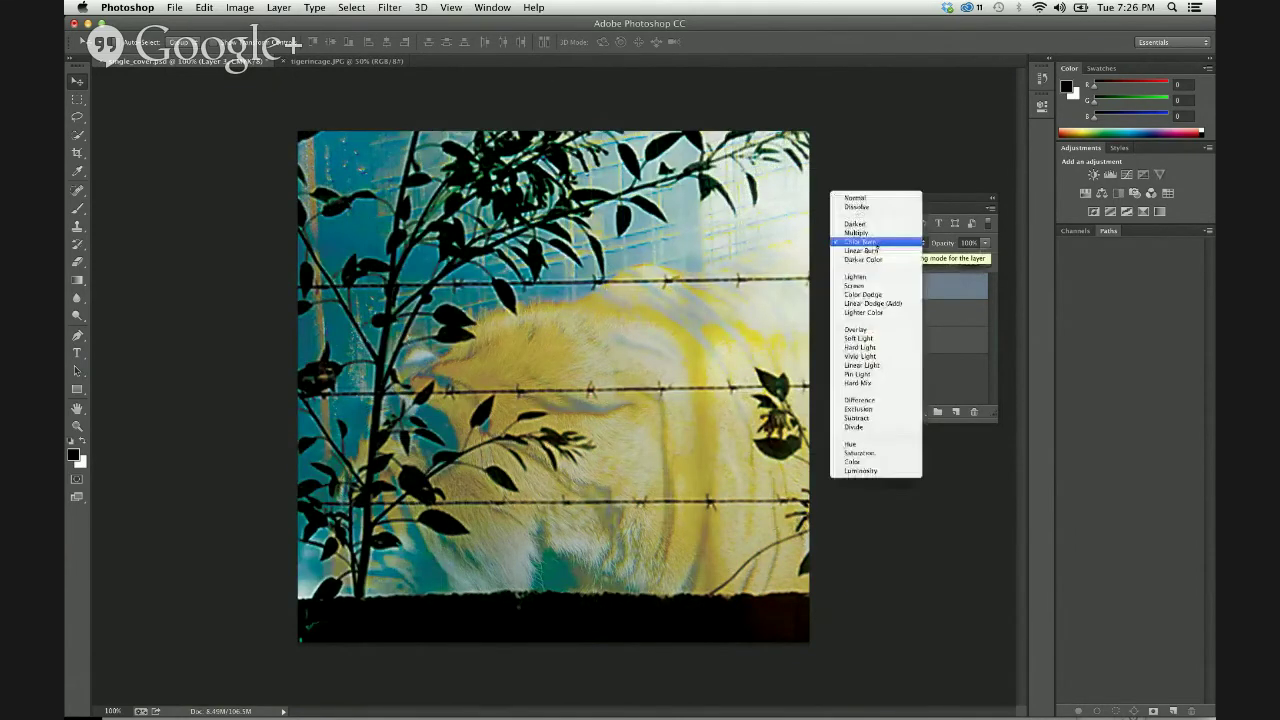
{"action": "left_click", "coordinate": [877, 252]}
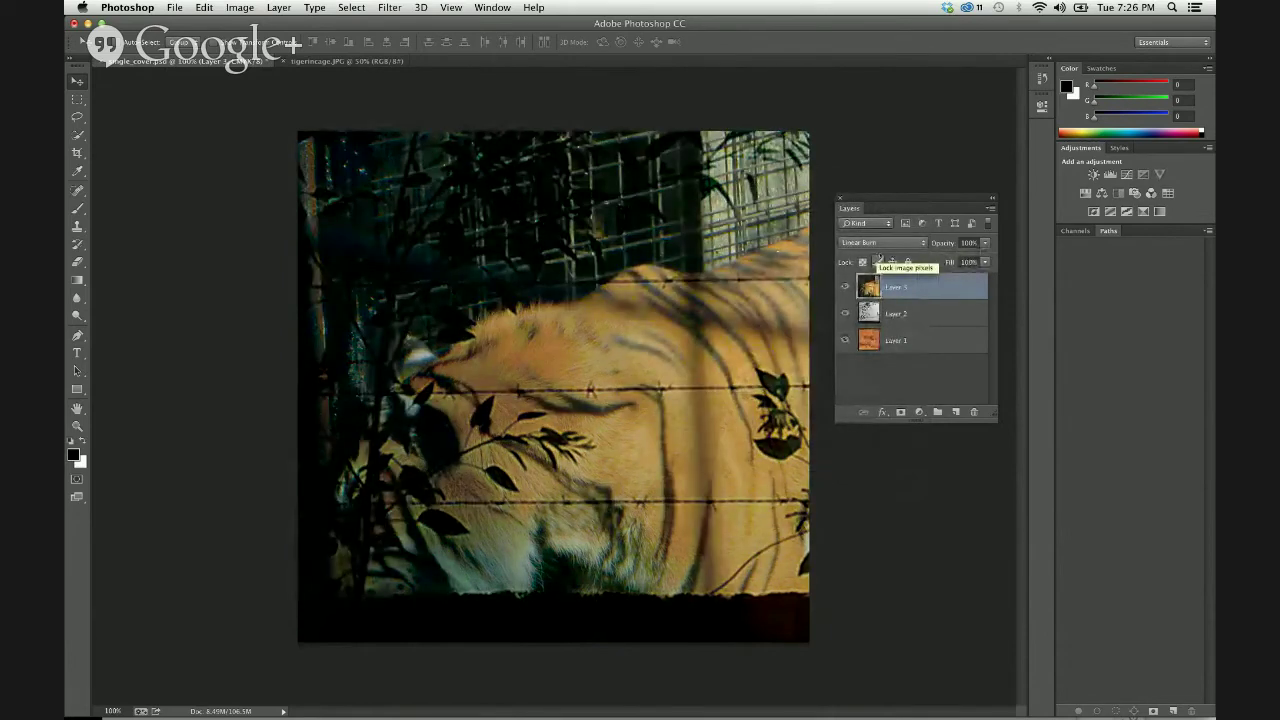
{"action": "left_click", "coordinate": [879, 243]}
{"action": "left_click", "coordinate": [886, 252]}
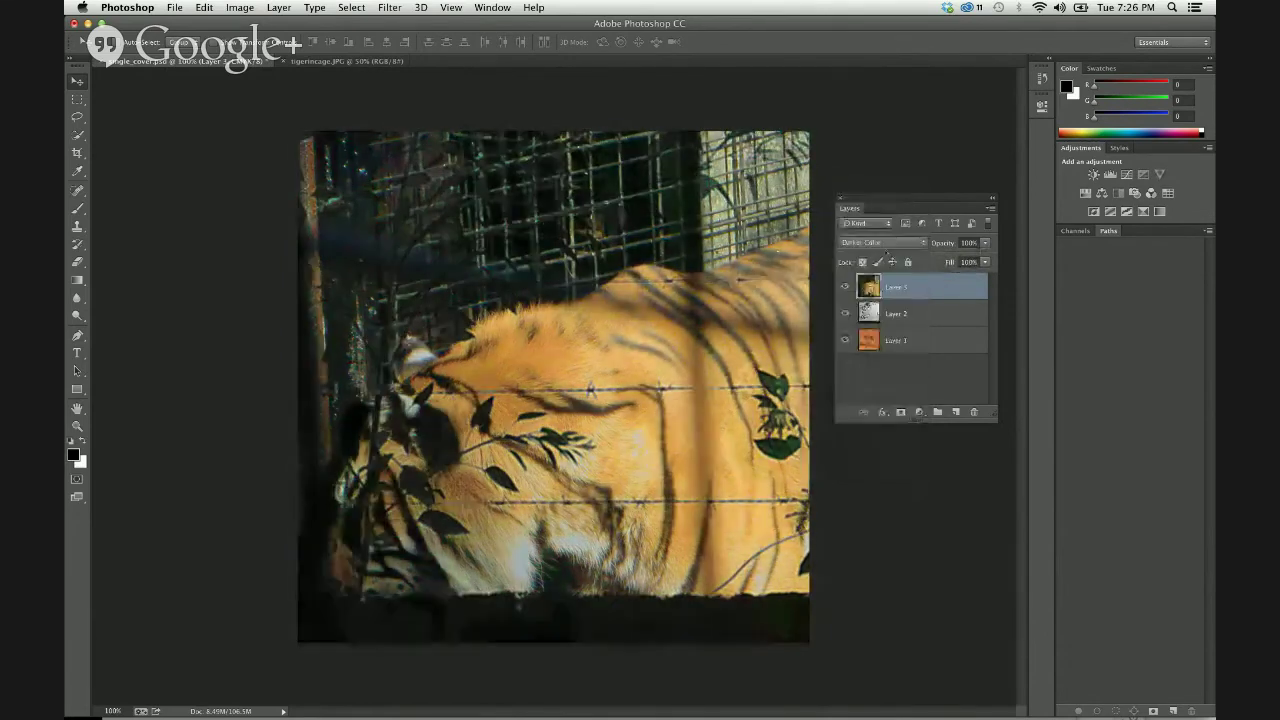
{"action": "left_click", "coordinate": [882, 244]}
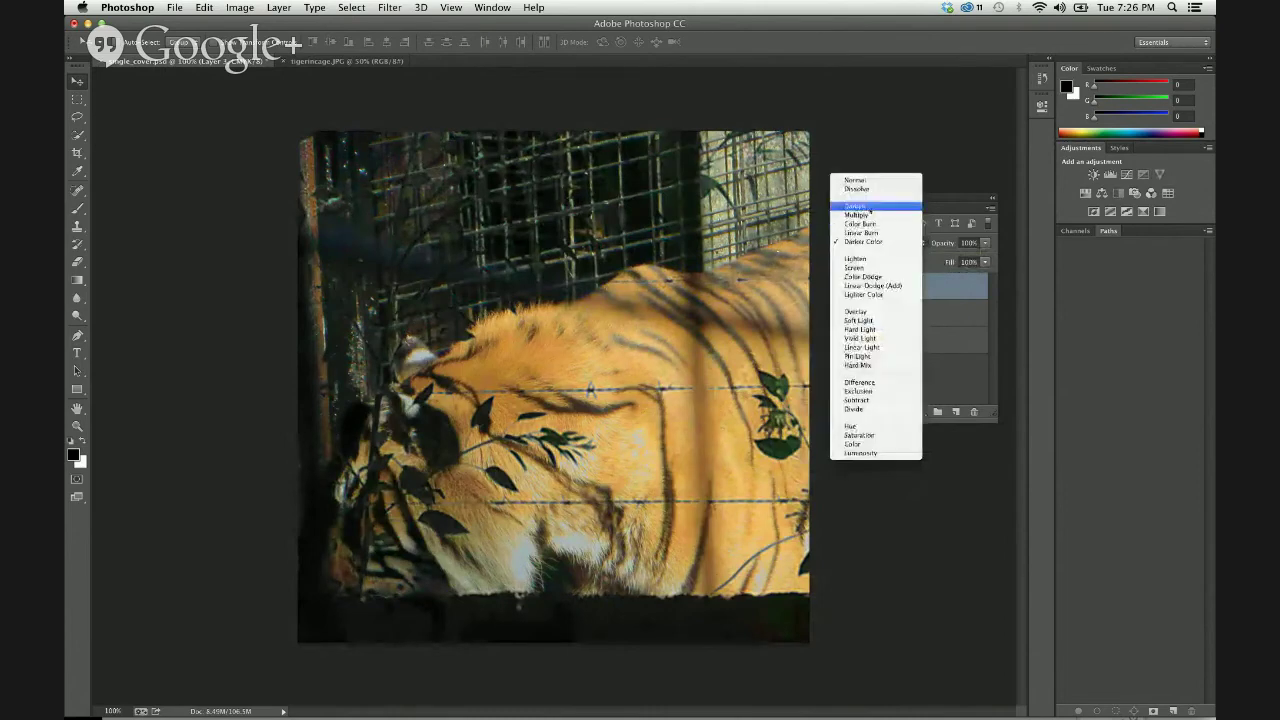
{"action": "left_click", "coordinate": [856, 258]}
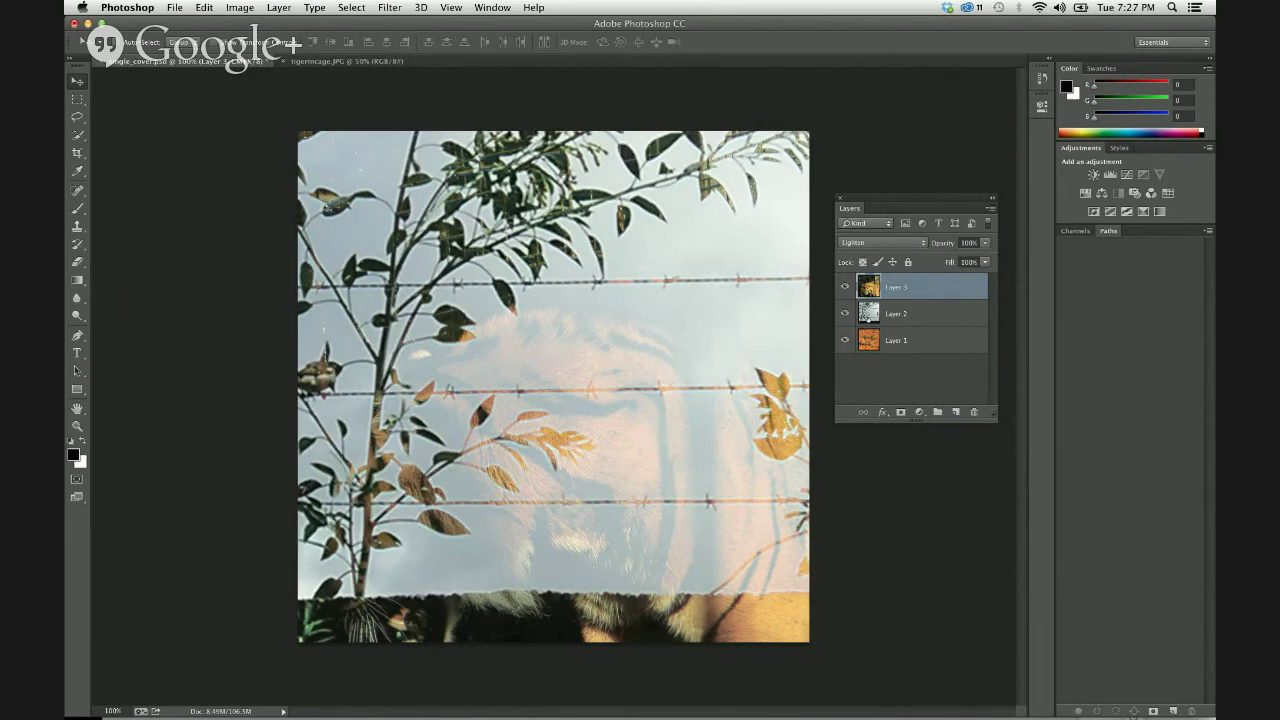
Preview the tiger layer in Screen, Color Dodge, Linear Dodge (Add) and Lighter Color modes
{"action": "left_click", "coordinate": [880, 243]}
{"action": "left_click", "coordinate": [897, 252]}
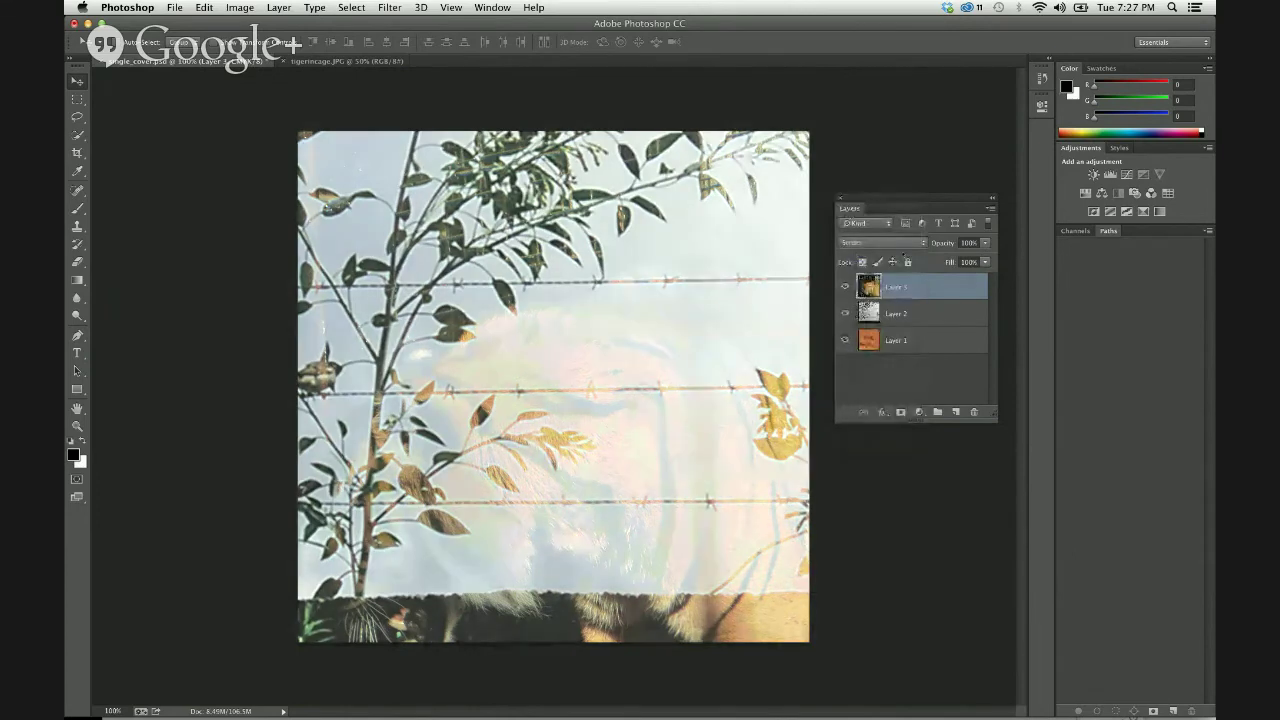
{"action": "left_click", "coordinate": [898, 244]}
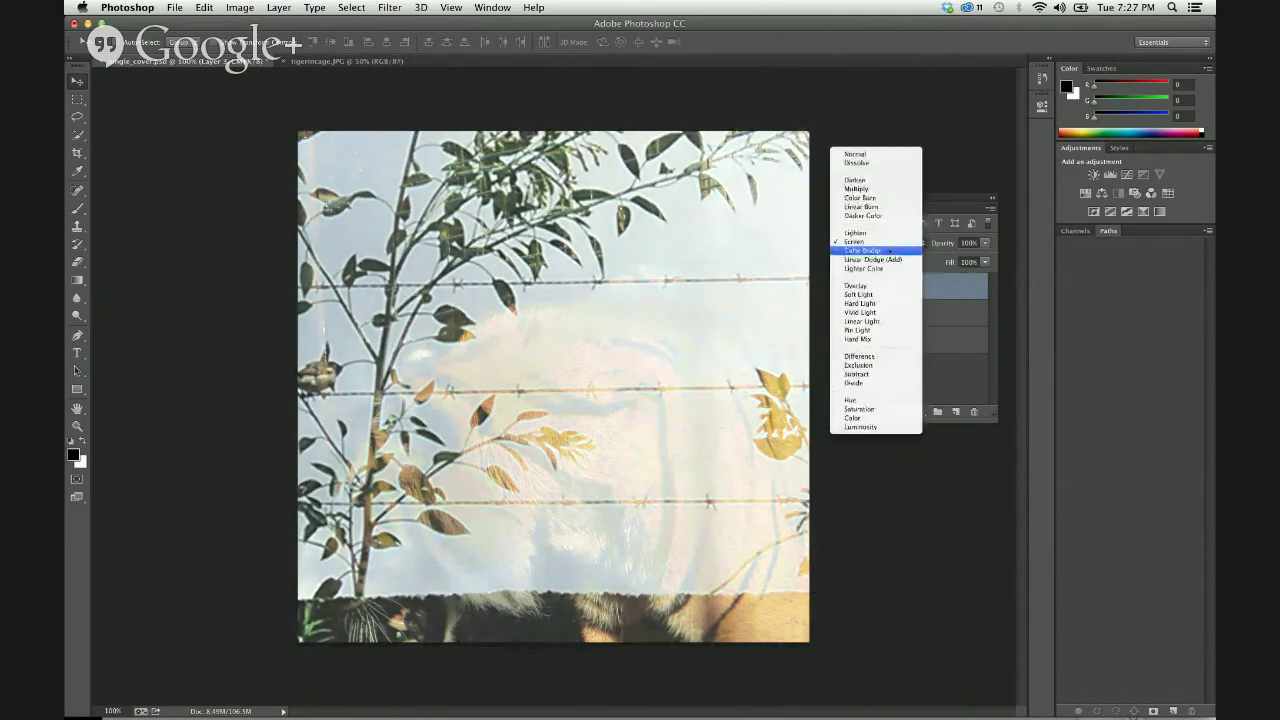
{"action": "left_click", "coordinate": [890, 252]}
{"action": "left_click", "coordinate": [892, 243]}
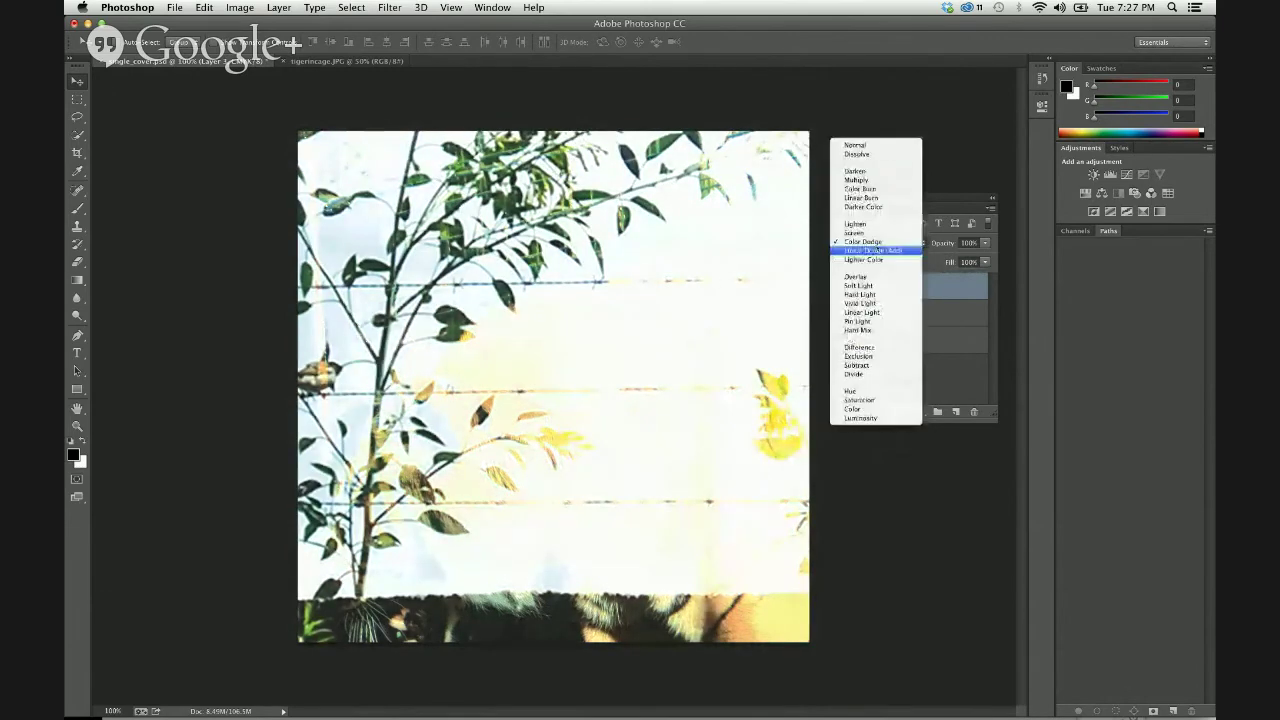
{"action": "left_click", "coordinate": [872, 250]}
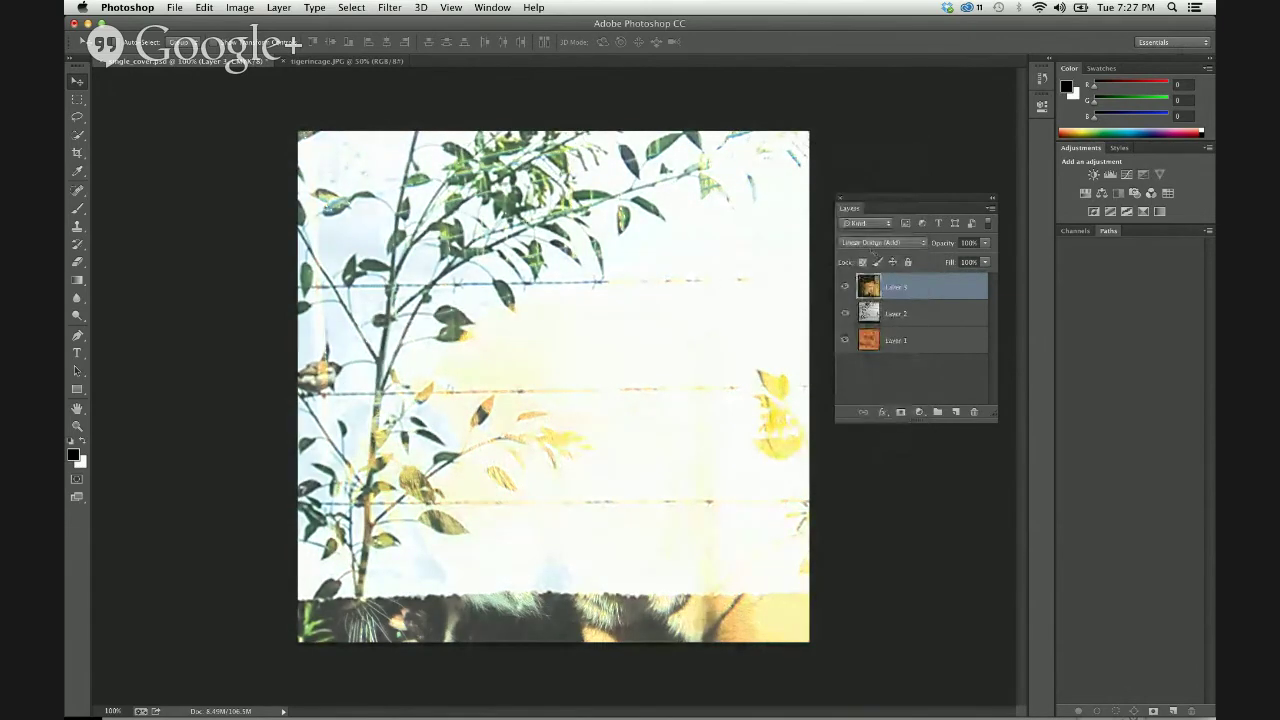
{"action": "left_click", "coordinate": [874, 247]}
{"action": "left_click", "coordinate": [866, 251]}
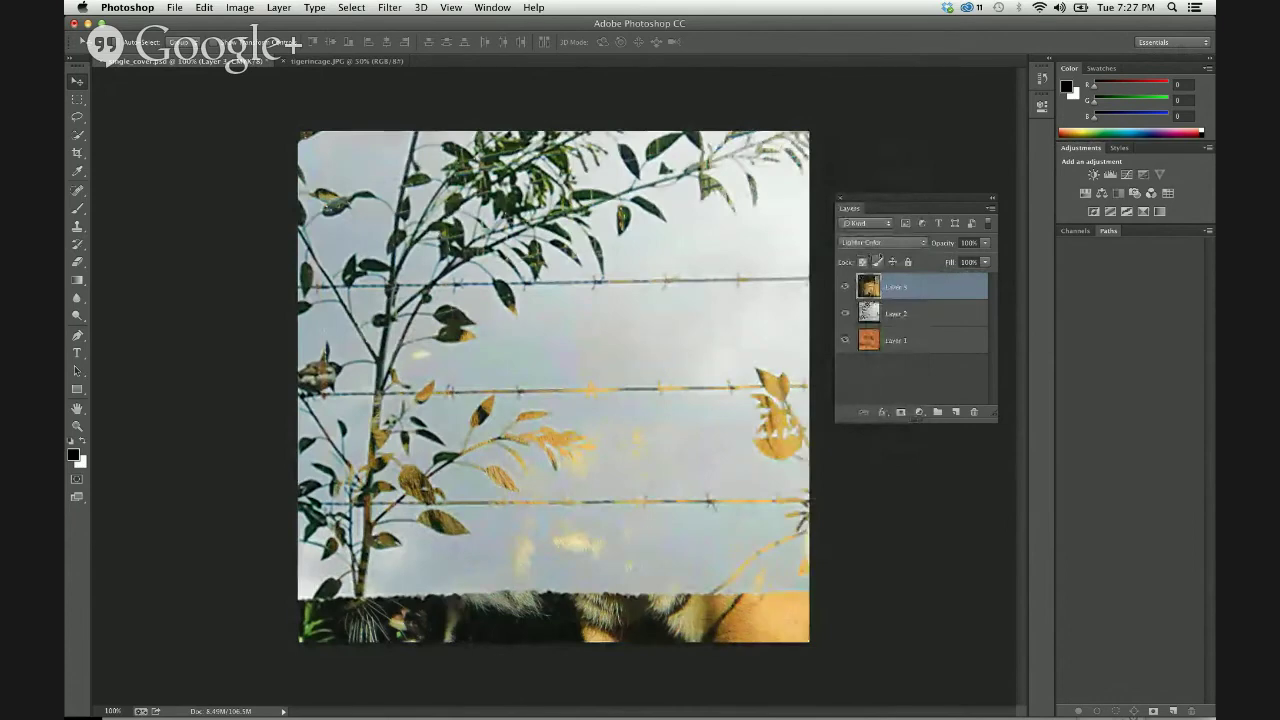
Try Overlay on the tiger layer, then set it back to Normal blending
{"action": "left_click", "coordinate": [886, 242]}
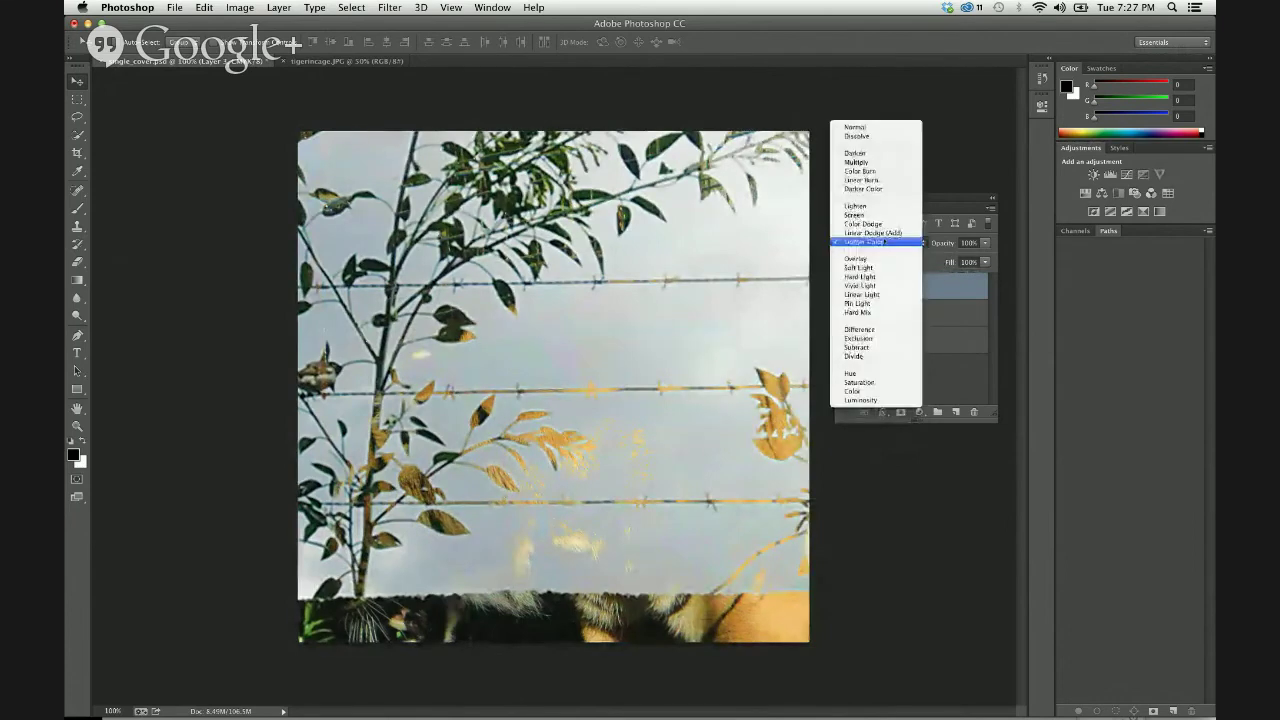
{"action": "left_click", "coordinate": [884, 258]}
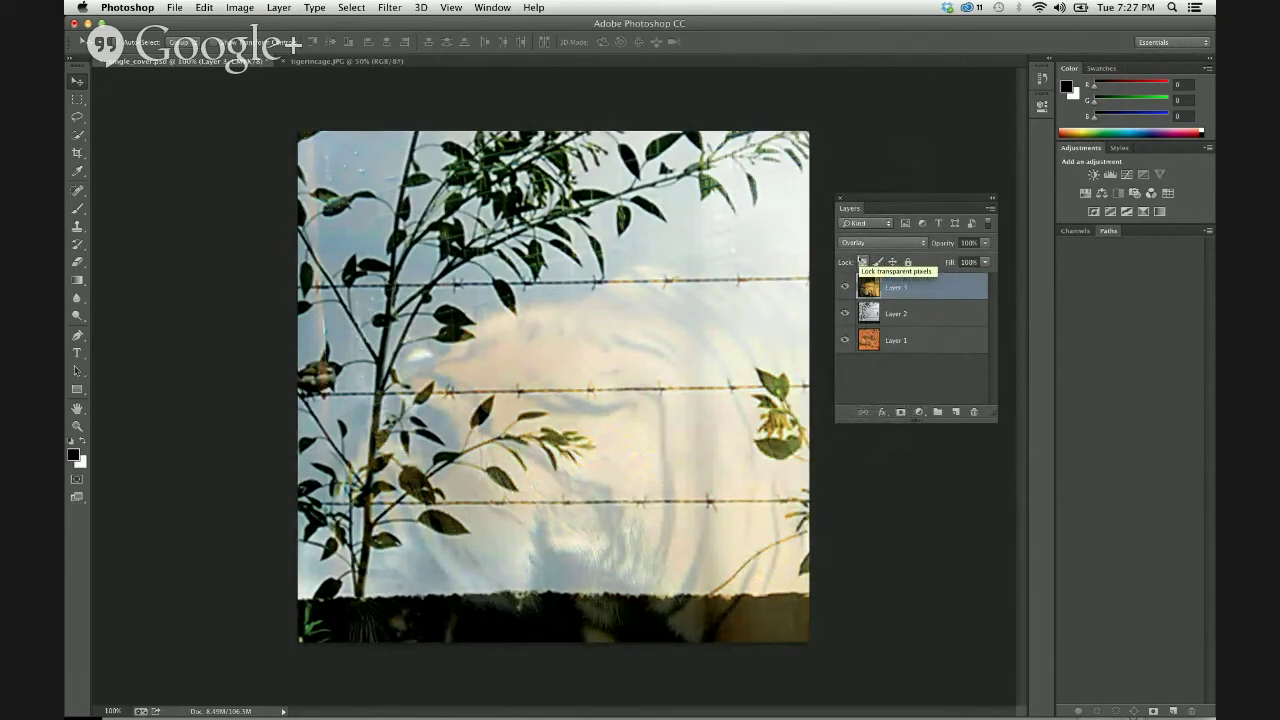
{"action": "left_click", "coordinate": [884, 242]}
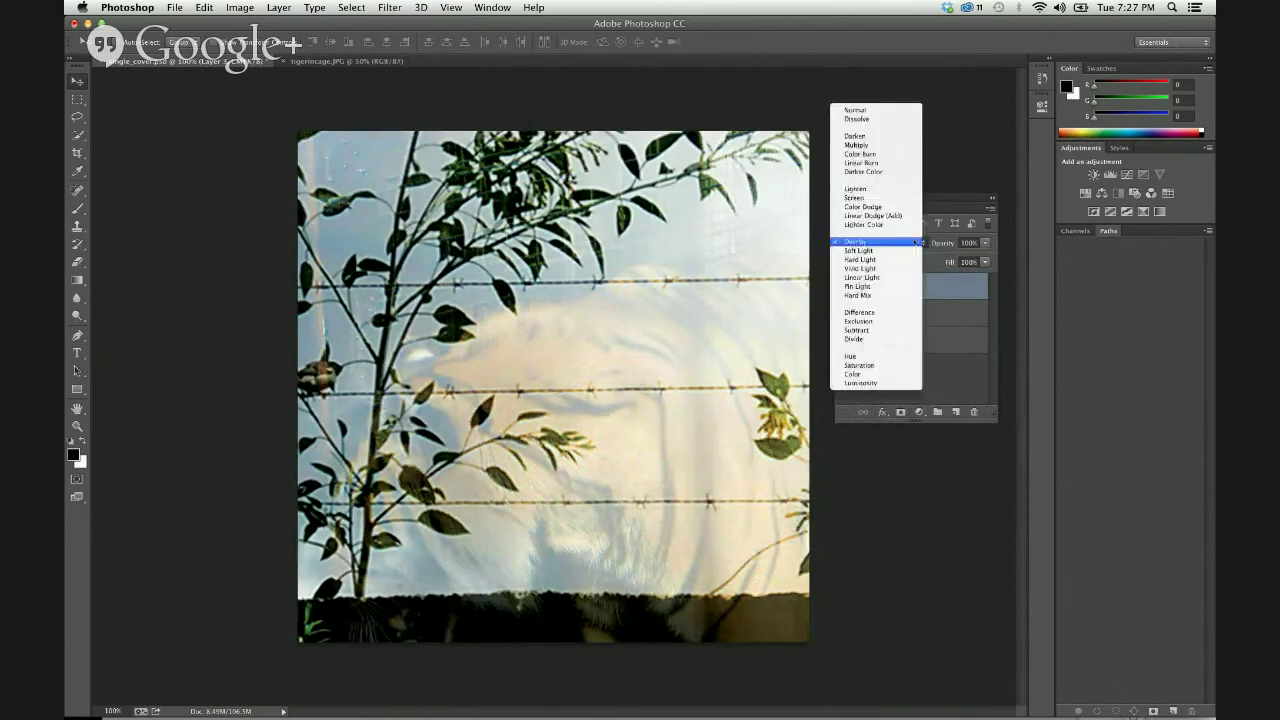
{"action": "left_click", "coordinate": [884, 111]}
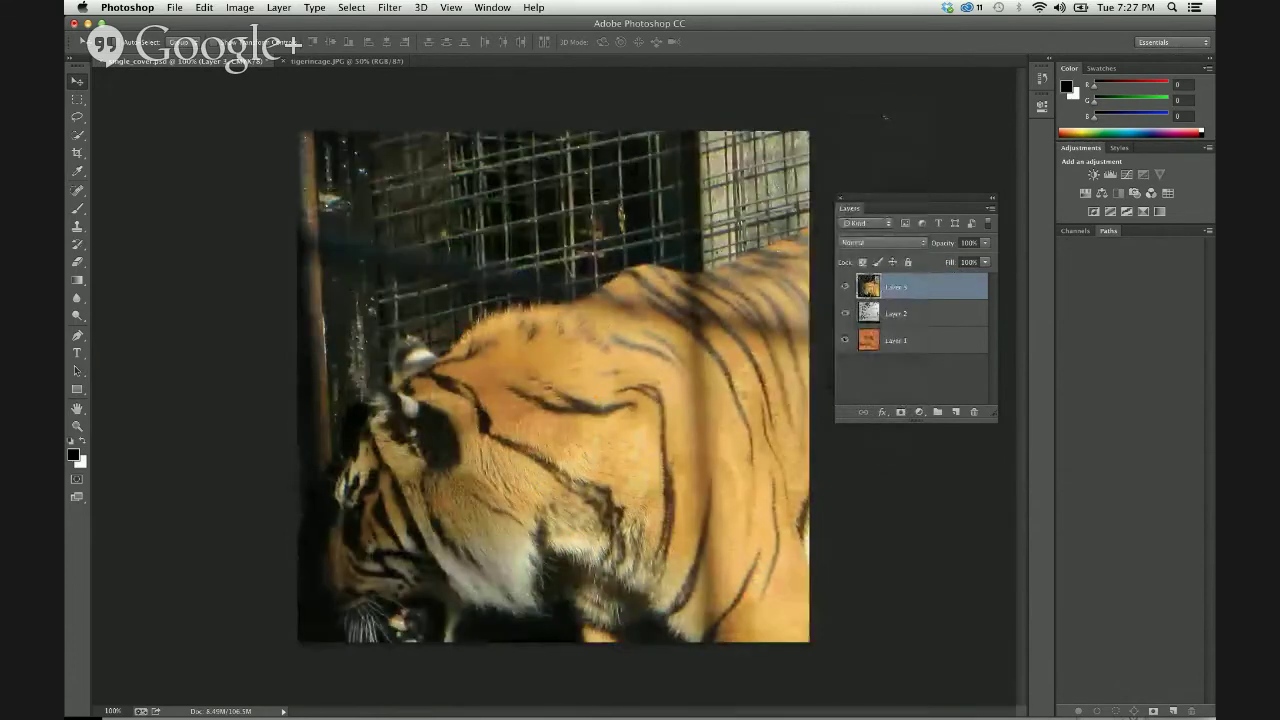
Move the barbed-wire layer above the tiger layer and try Darken and Lighten blending
{"action": "left_click_drag", "start_coordinate": [902, 317], "coordinate": [906, 282]}
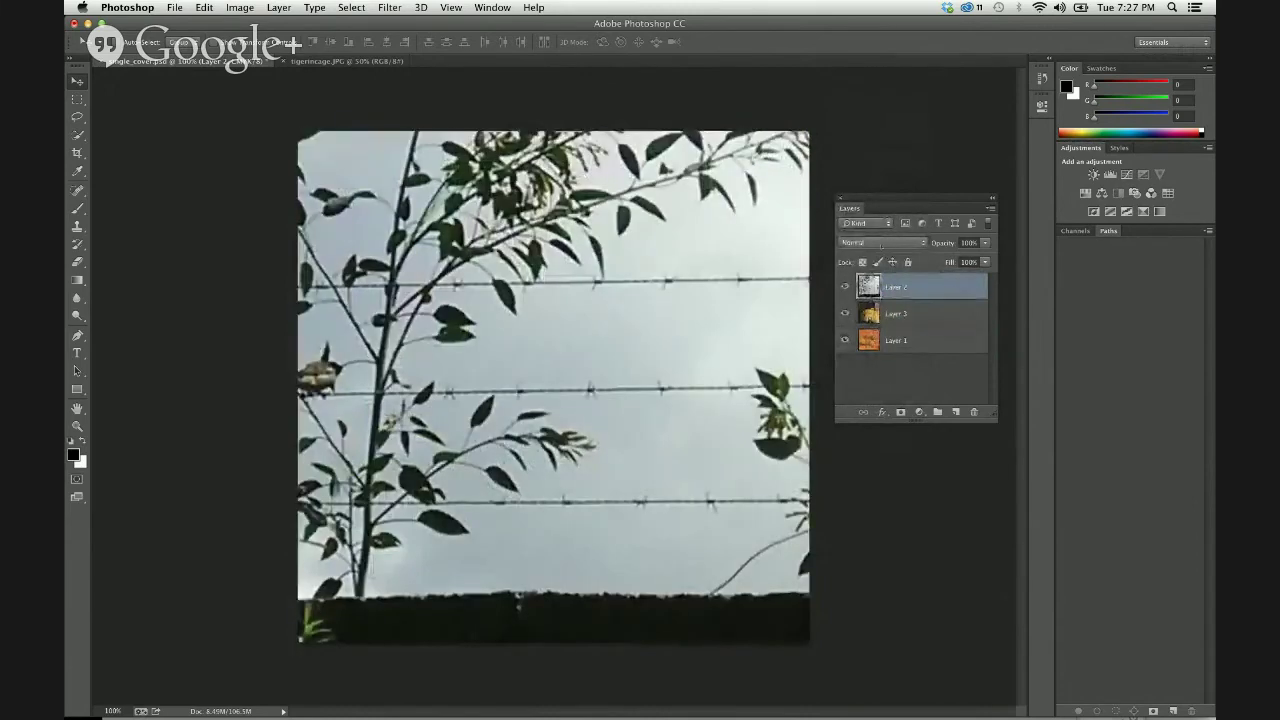
{"action": "left_click", "coordinate": [881, 243]}
{"action": "left_click", "coordinate": [858, 268]}
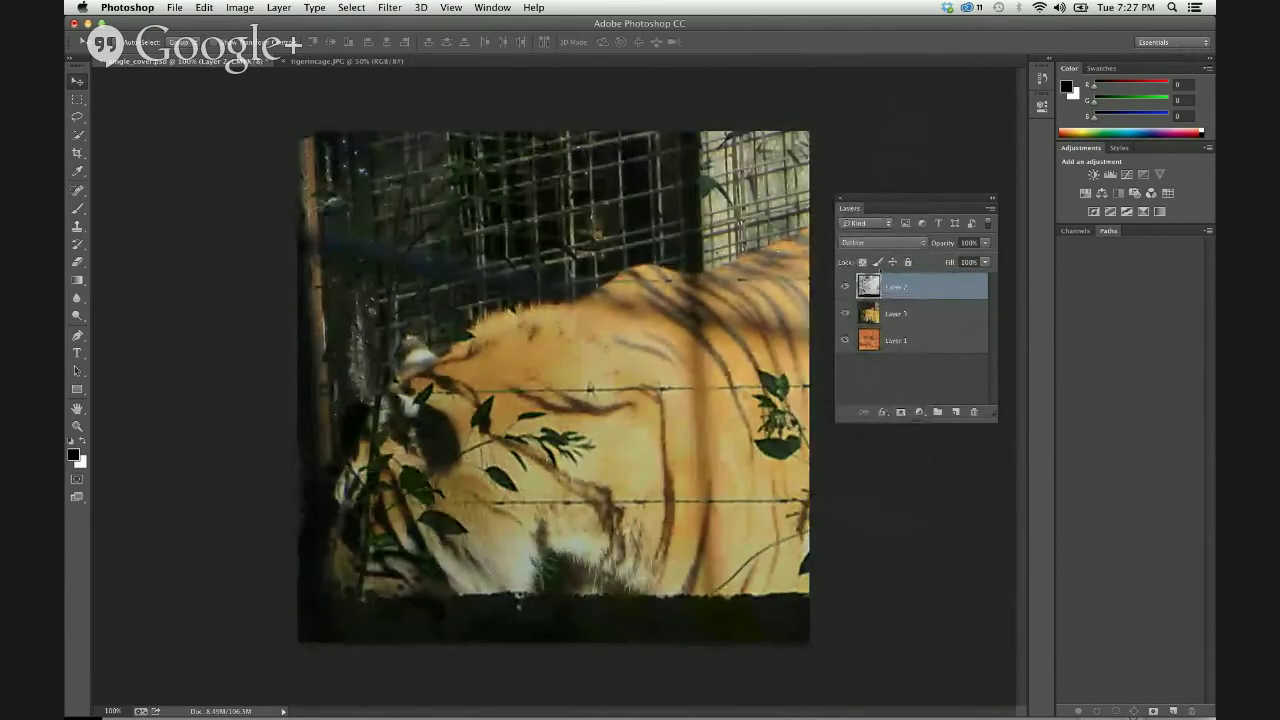
{"action": "left_click", "coordinate": [881, 243]}
{"action": "left_click", "coordinate": [868, 290]}
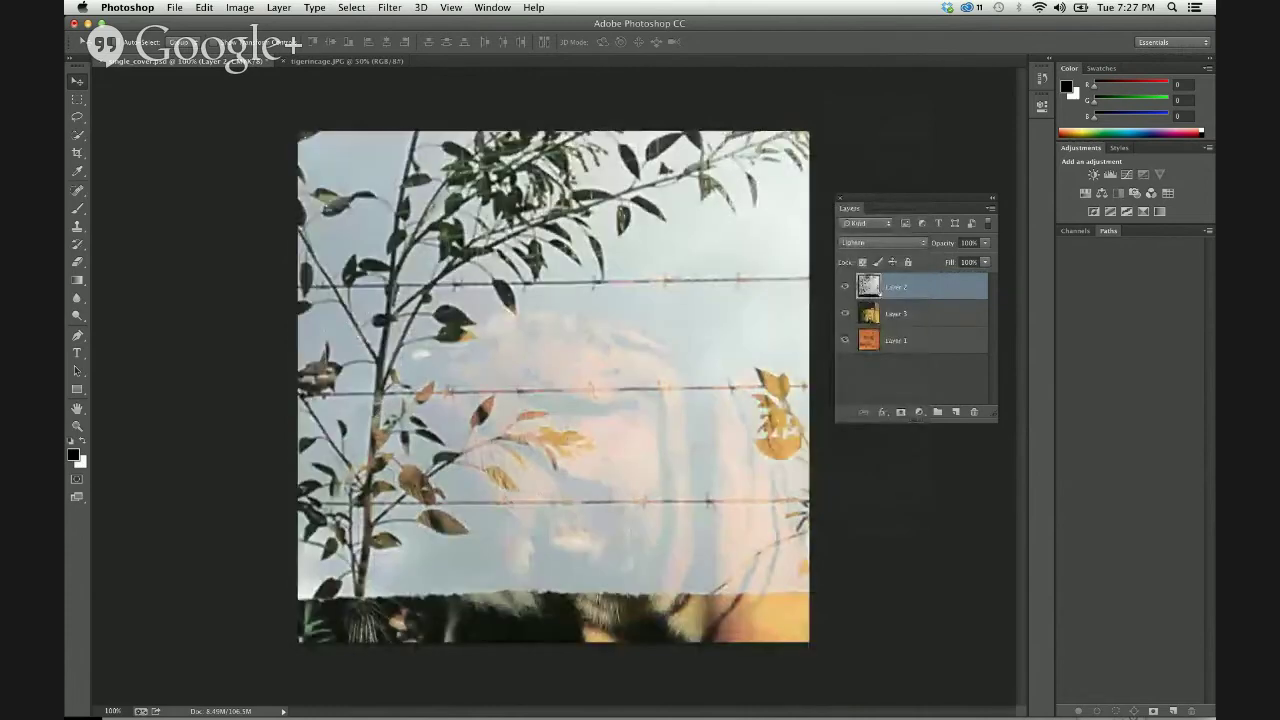
Set the barbed-wire layer to Multiply and hide the tiger layer to reveal the rust
{"action": "left_click", "coordinate": [881, 243]}
{"action": "left_click", "coordinate": [868, 200]}
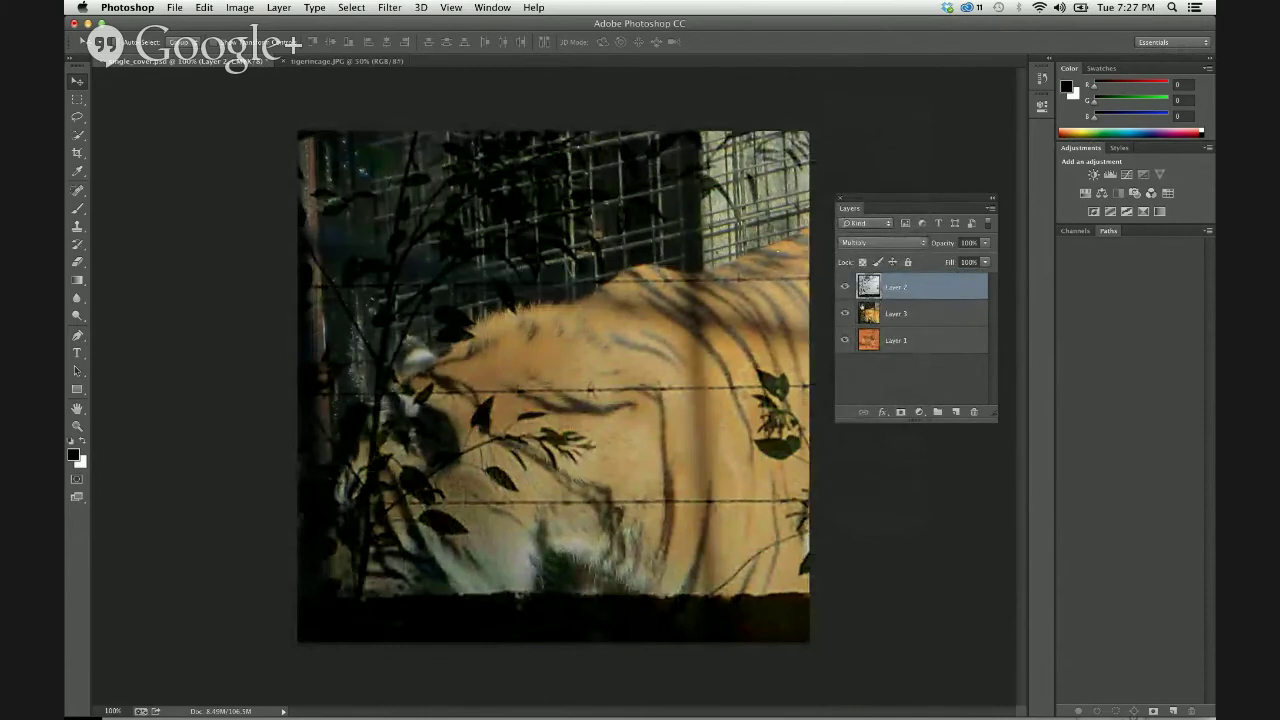
{"action": "left_click", "coordinate": [845, 313]}
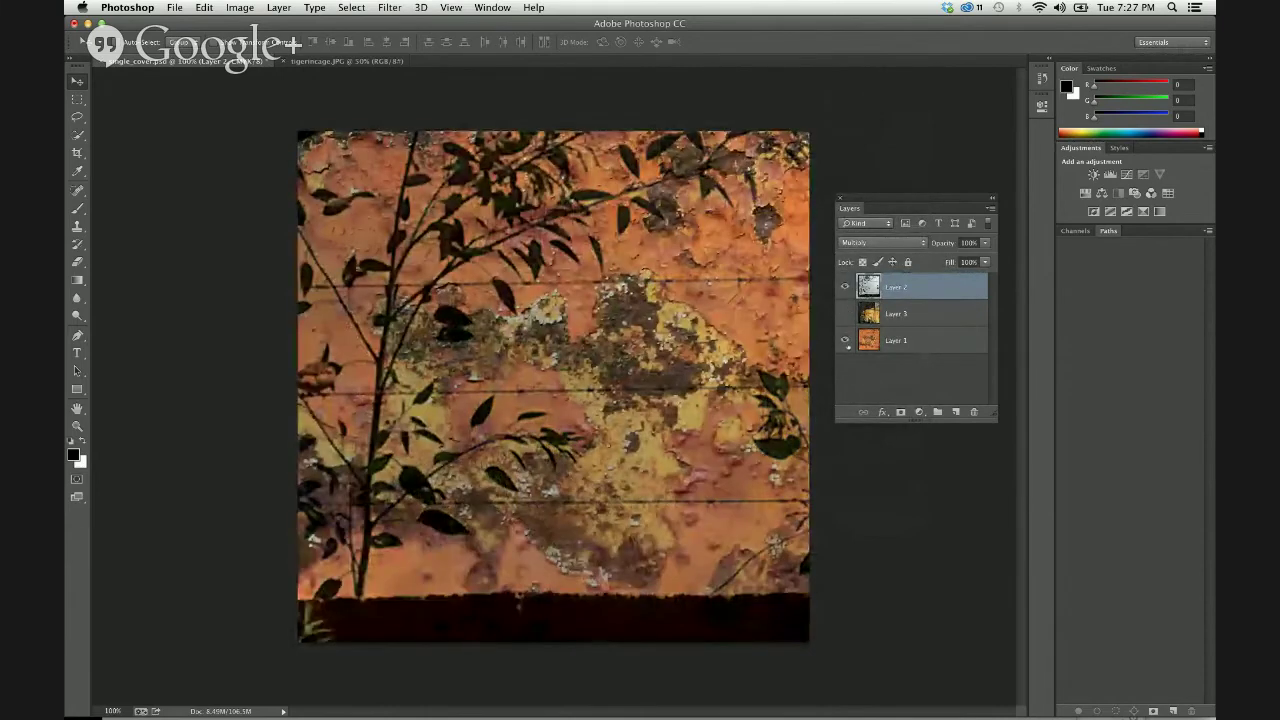
Toggle the tiger layer's visibility repeatedly to compare it against the rust beneath
{"action": "left_click", "coordinate": [845, 340]}
{"action": "left_click", "coordinate": [845, 314]}
{"action": "left_click", "coordinate": [845, 313]}
{"action": "left_click", "coordinate": [845, 313]}
{"action": "left_click", "coordinate": [845, 313]}
{"action": "left_click", "coordinate": [845, 313]}
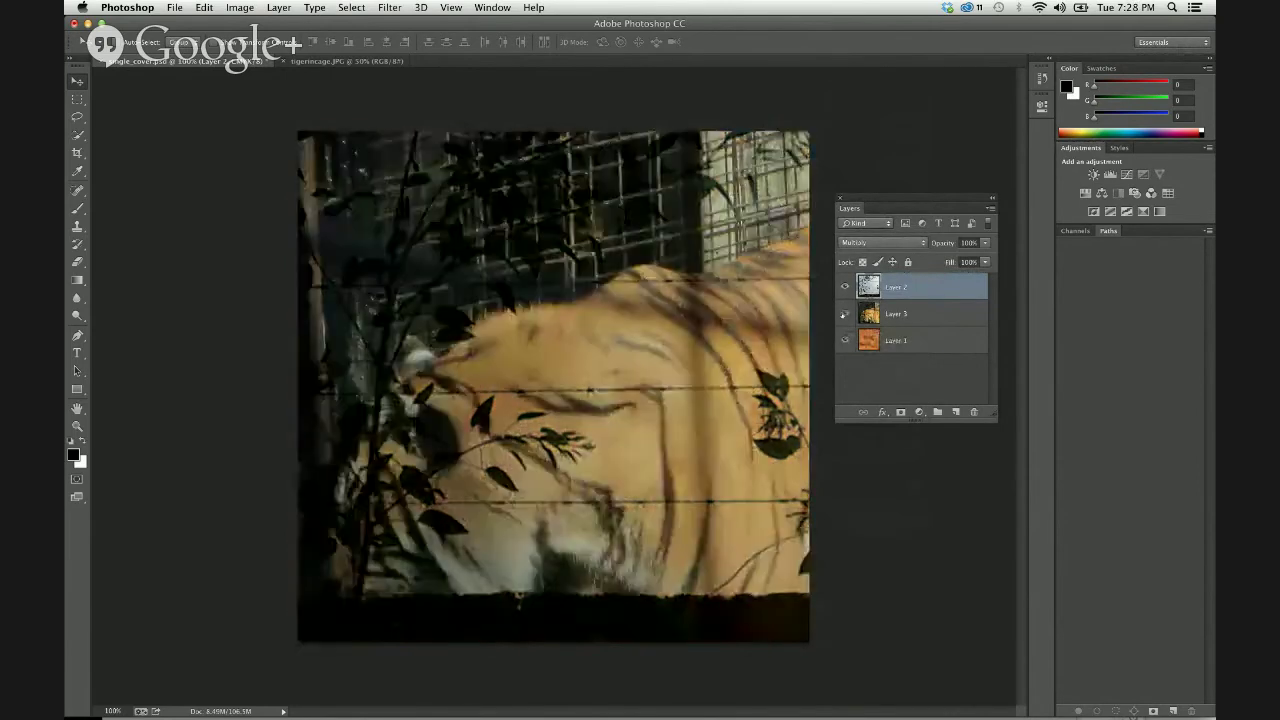
{"action": "left_click", "coordinate": [843, 314]}
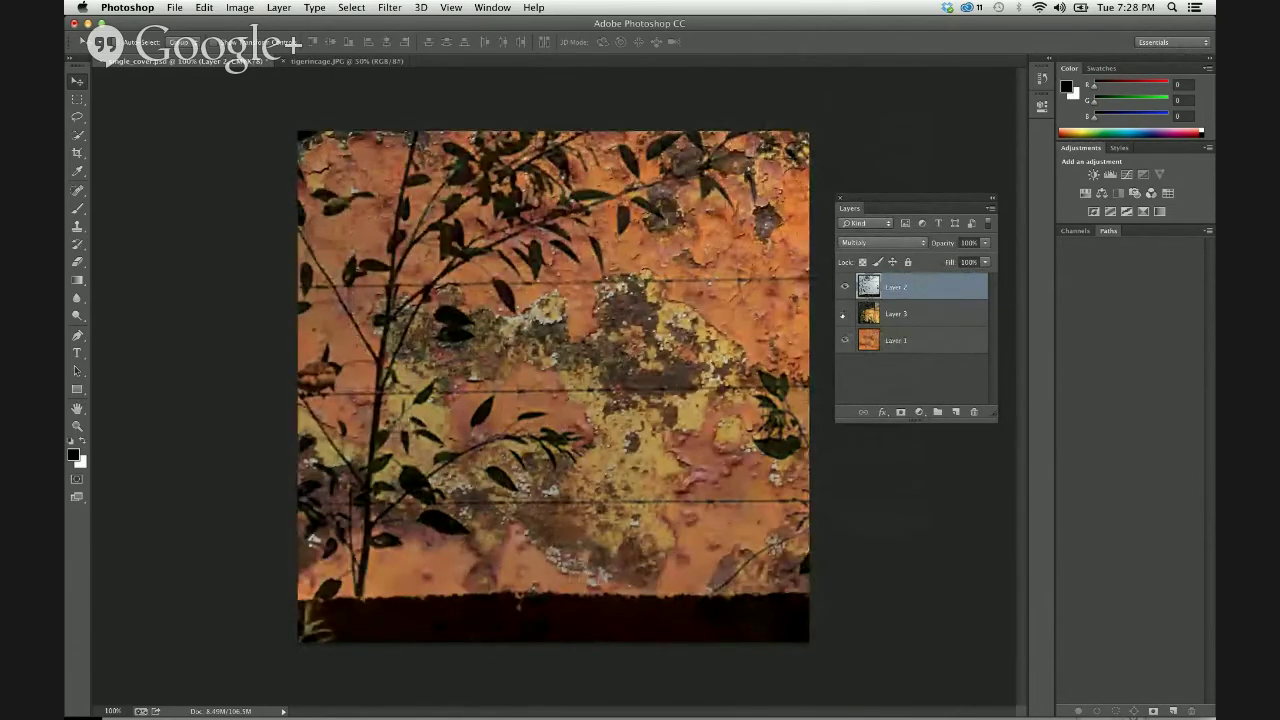
{"action": "left_click", "coordinate": [844, 314]}
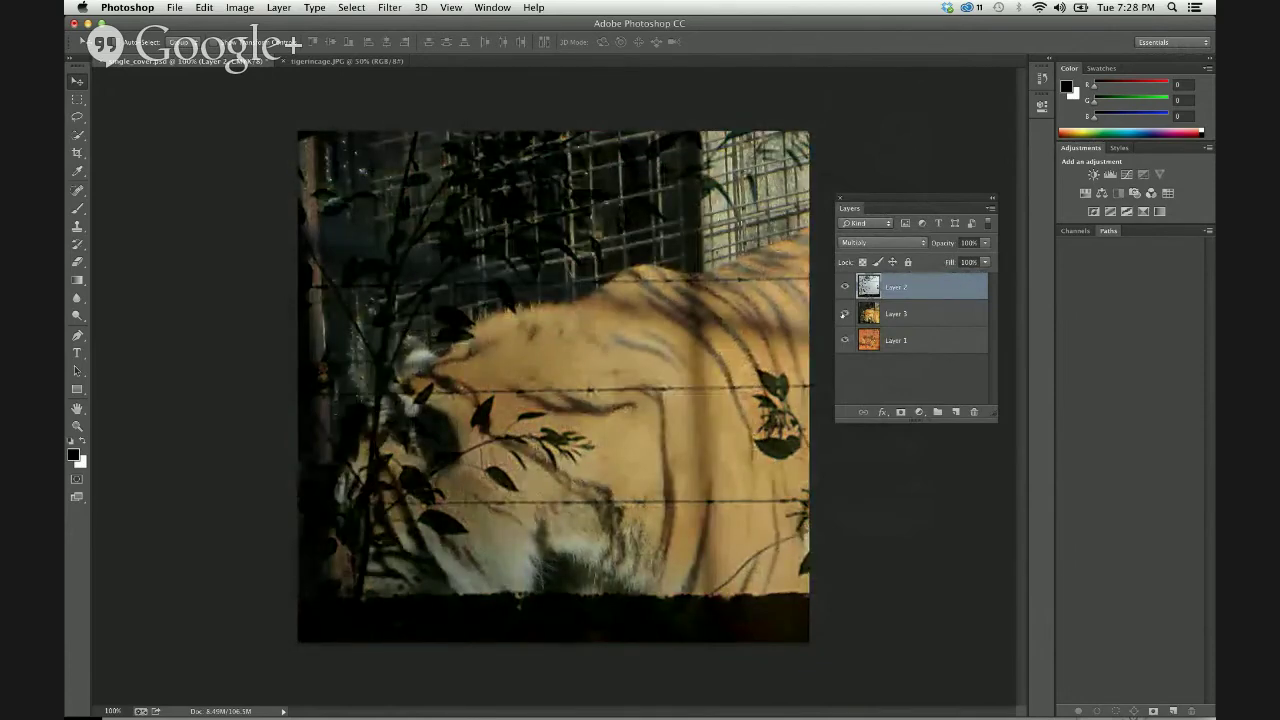
{"action": "left_click", "coordinate": [844, 314]}
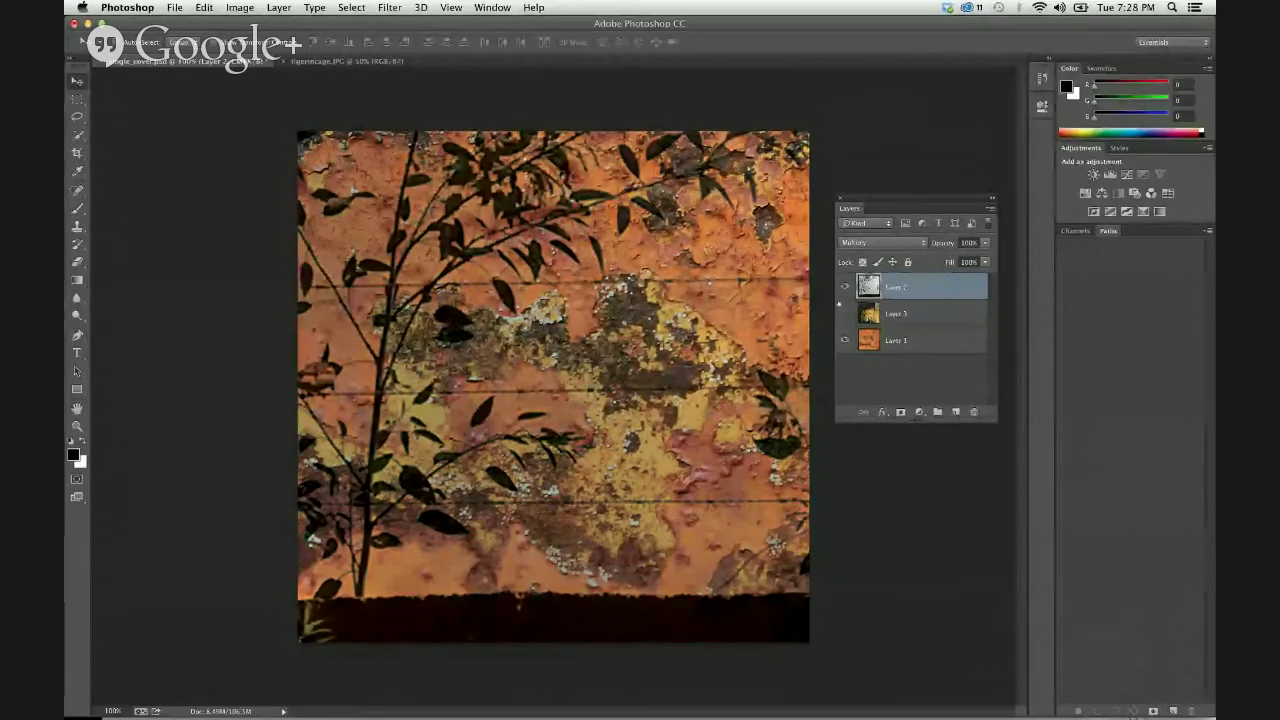
{"action": "left_click", "coordinate": [844, 314]}
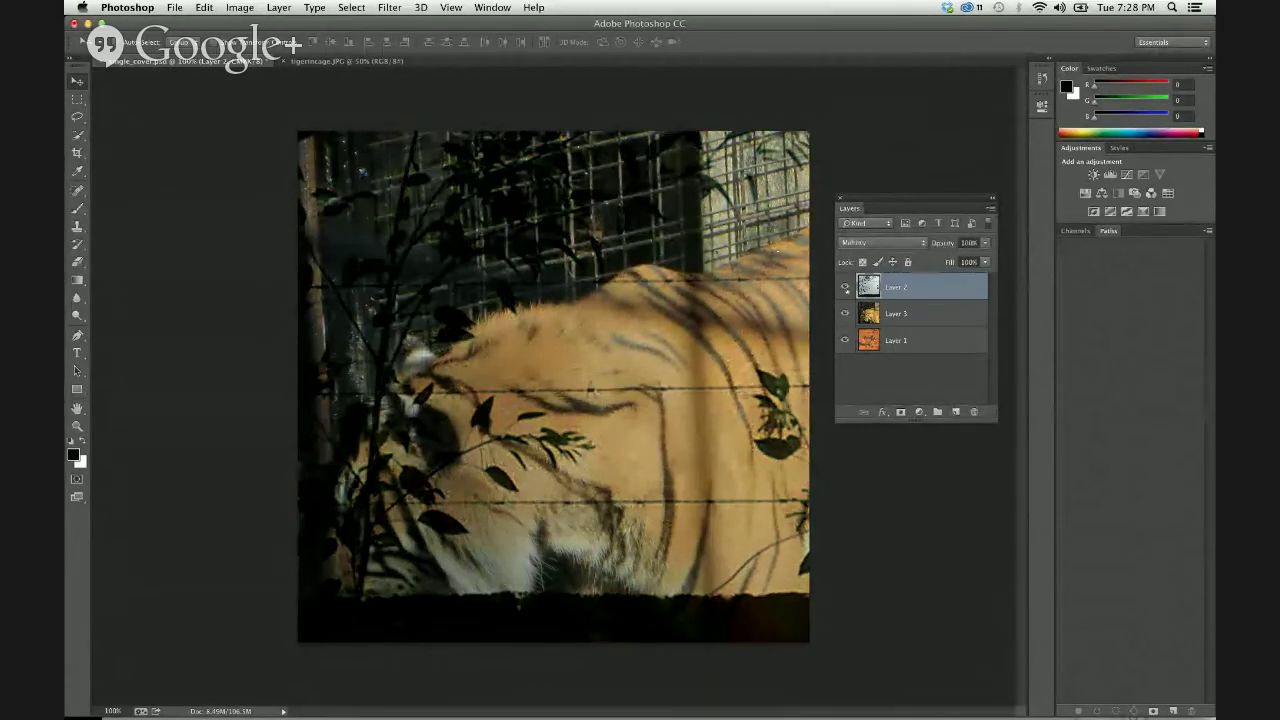
Hide the tiger and rust layers, then show both again and select the tiger layer
{"action": "left_click", "coordinate": [845, 313]}
{"action": "left_click", "coordinate": [845, 340]}
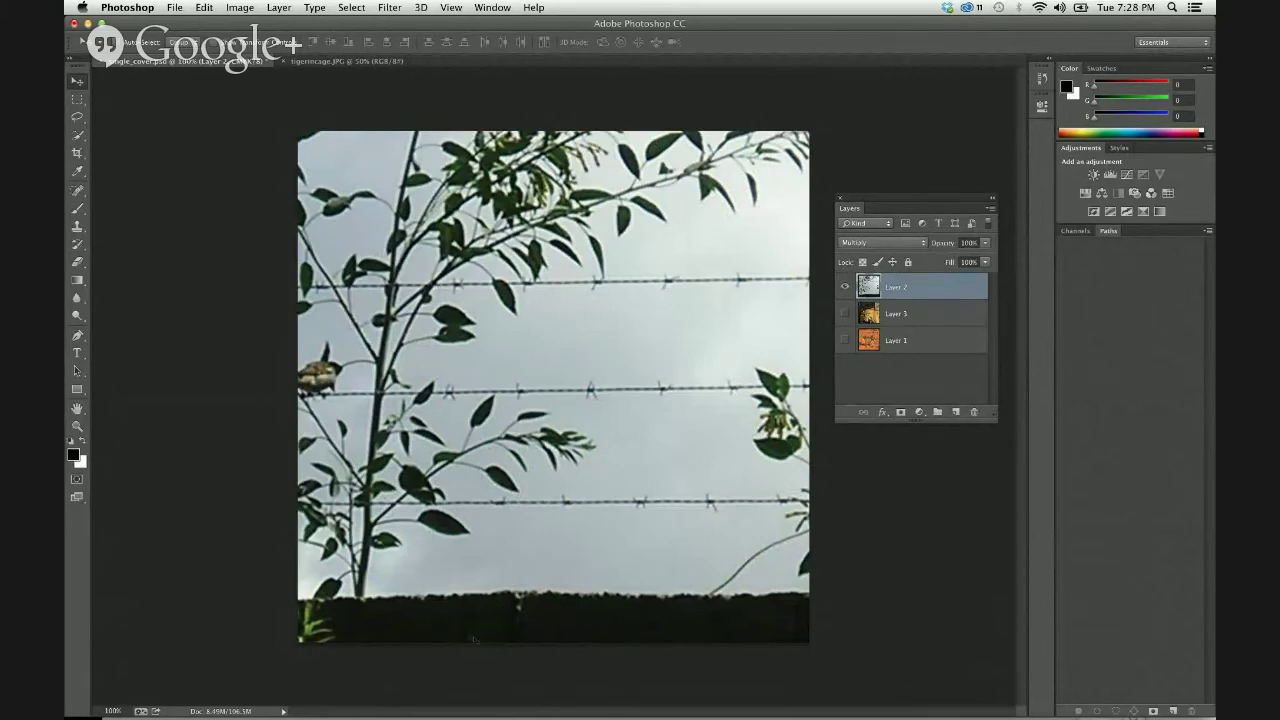
{"action": "left_click", "coordinate": [845, 314]}
{"action": "left_click", "coordinate": [845, 340]}
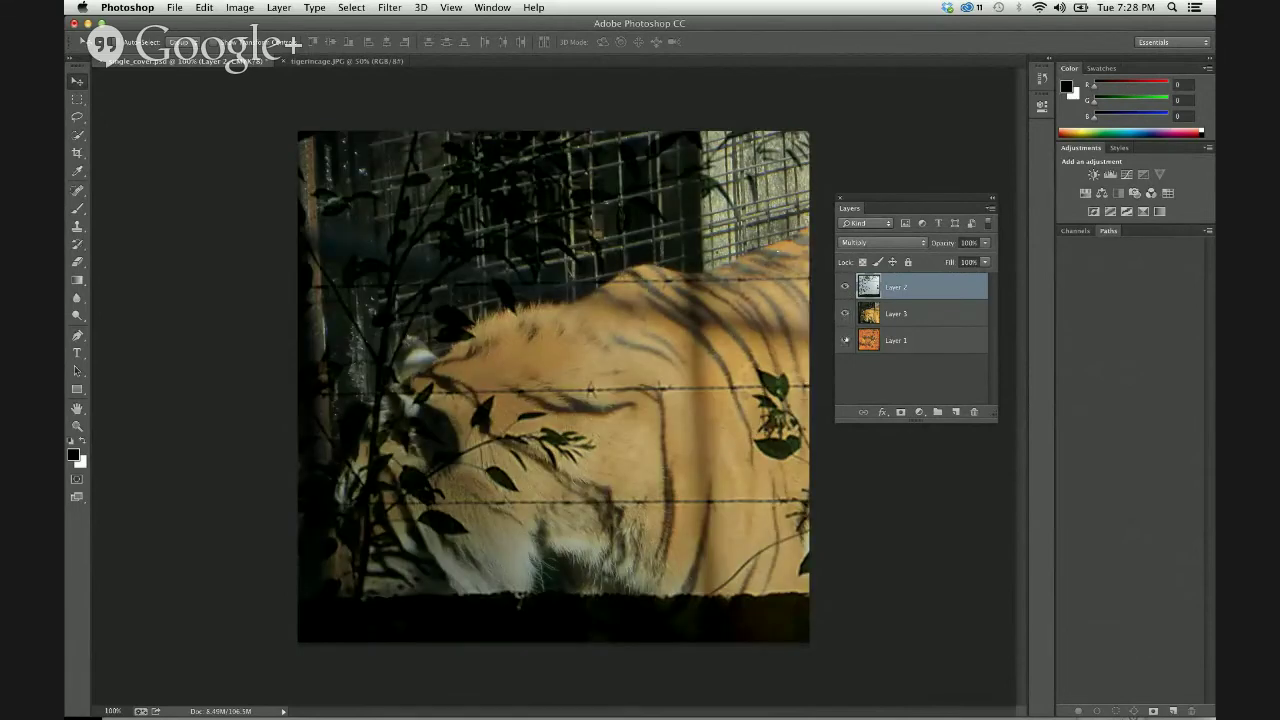
{"action": "left_click", "coordinate": [904, 314]}
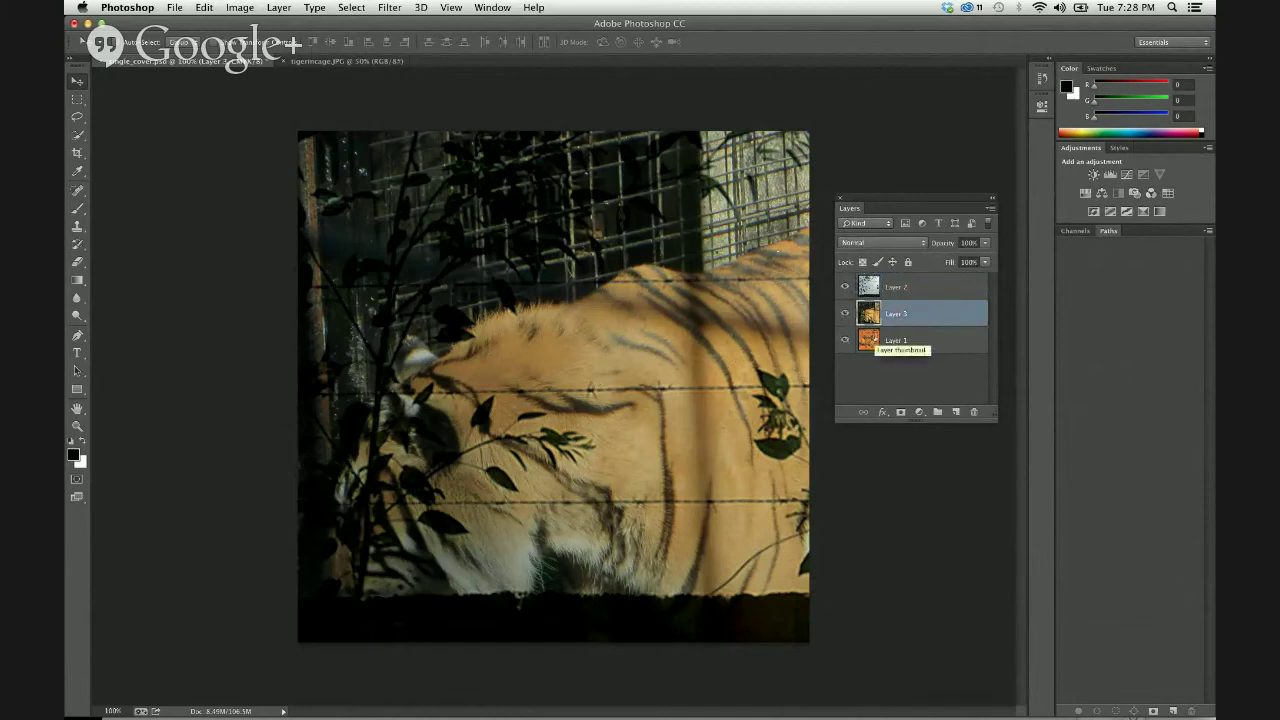
Rename Layer 2 'foreground', Layer 3 'tiger' and Layer 1 'rustBG'
{"action": "left_click", "coordinate": [890, 287]}
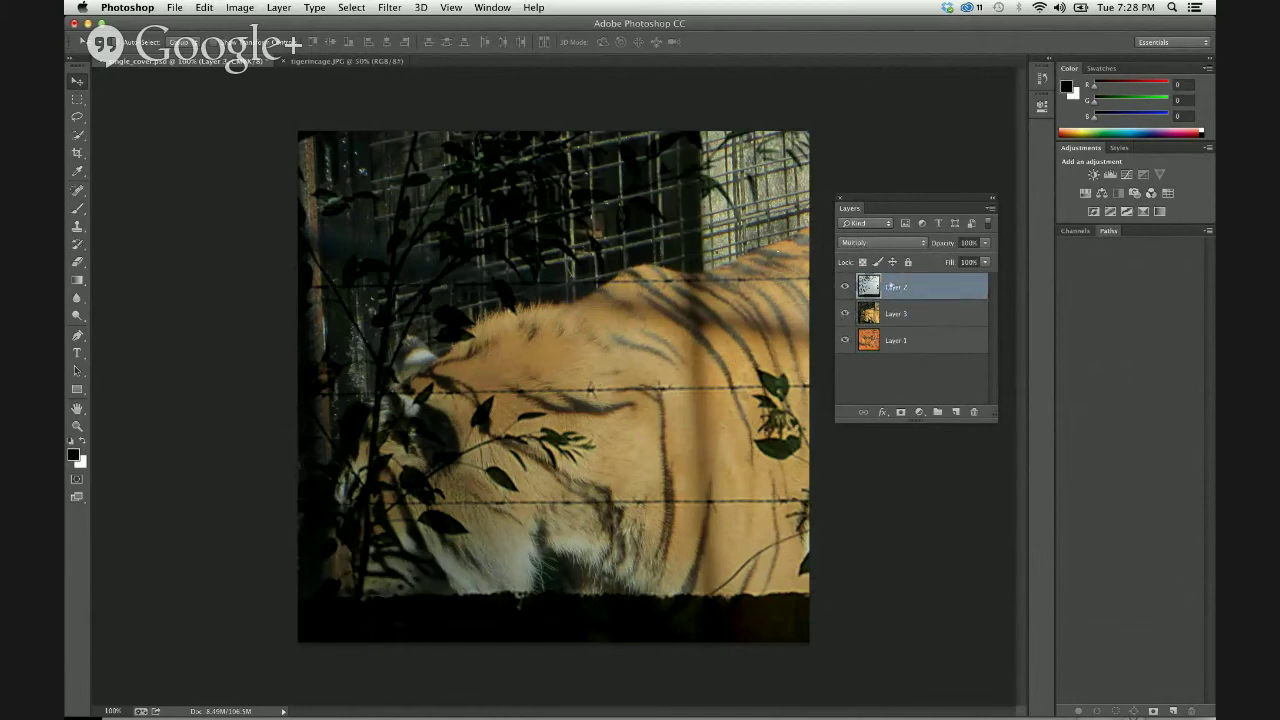
{"action": "double_click", "coordinate": [898, 287]}
{"action": "type", "text": "foreground"}
{"action": "left_click", "coordinate": [905, 314]}
{"action": "double_click", "coordinate": [897, 314]}
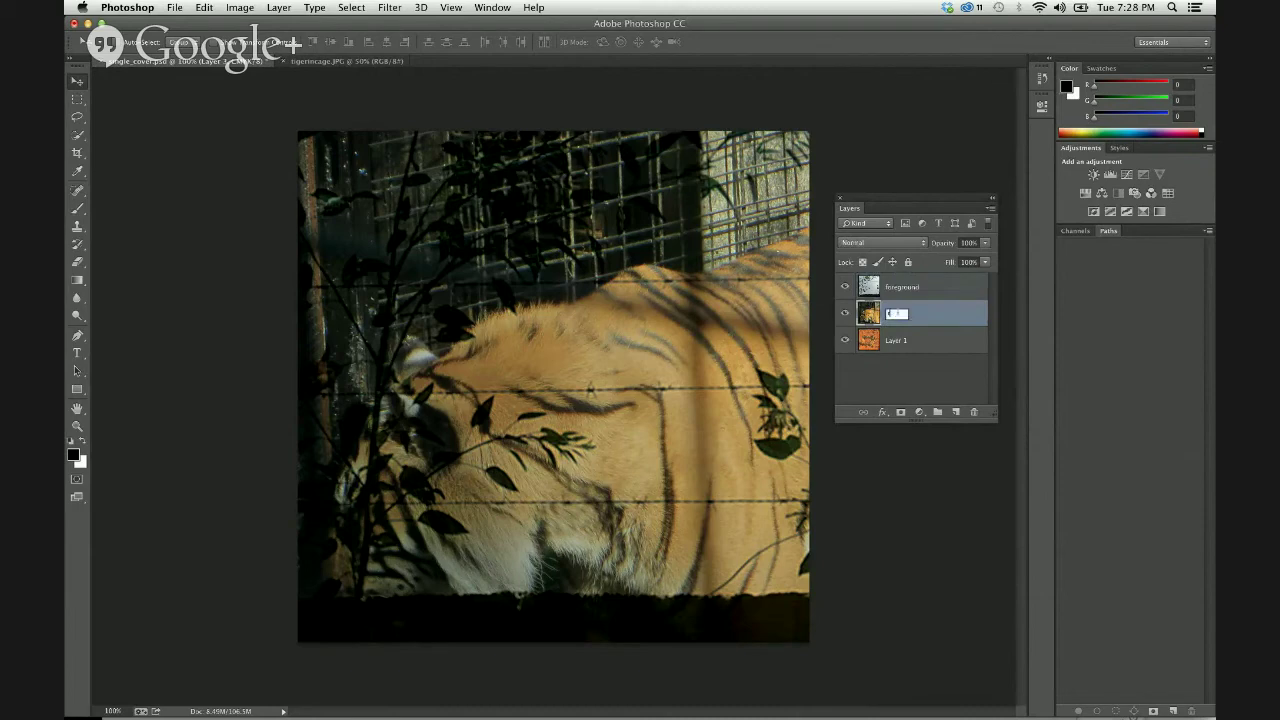
{"action": "type", "text": "tiger"}
{"action": "key", "text": "Return"}
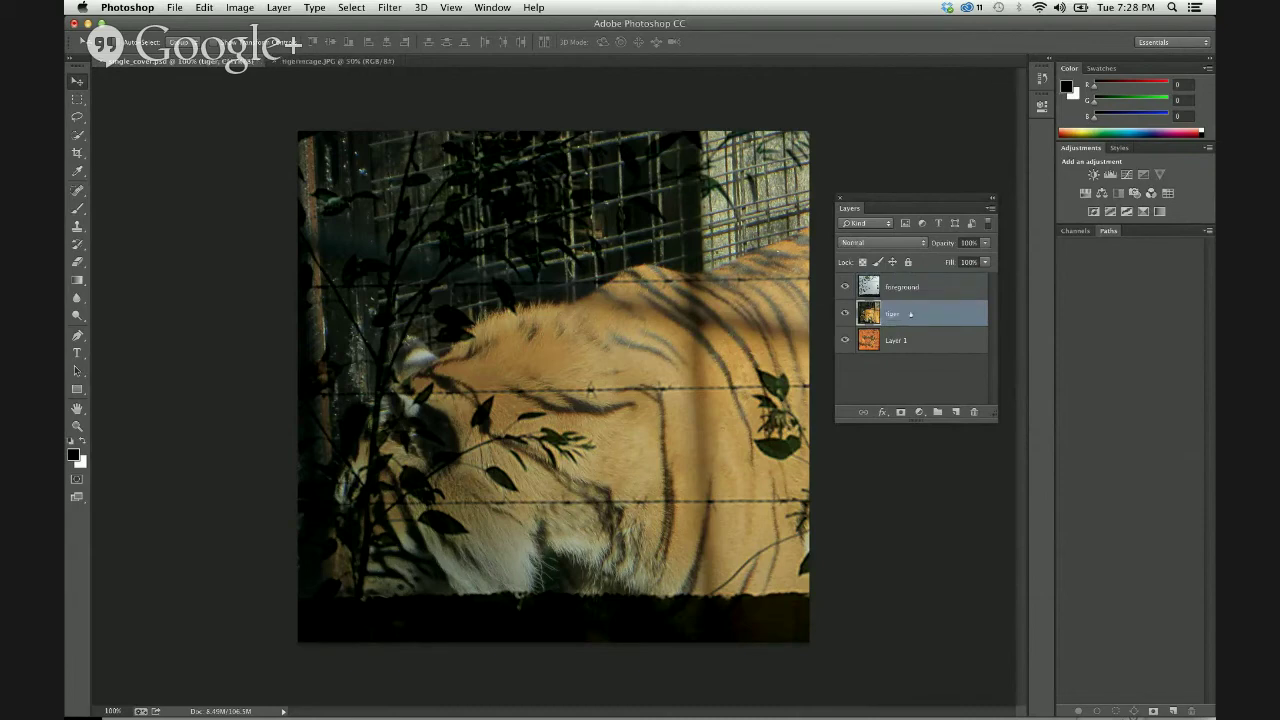
{"action": "double_click", "coordinate": [895, 340]}
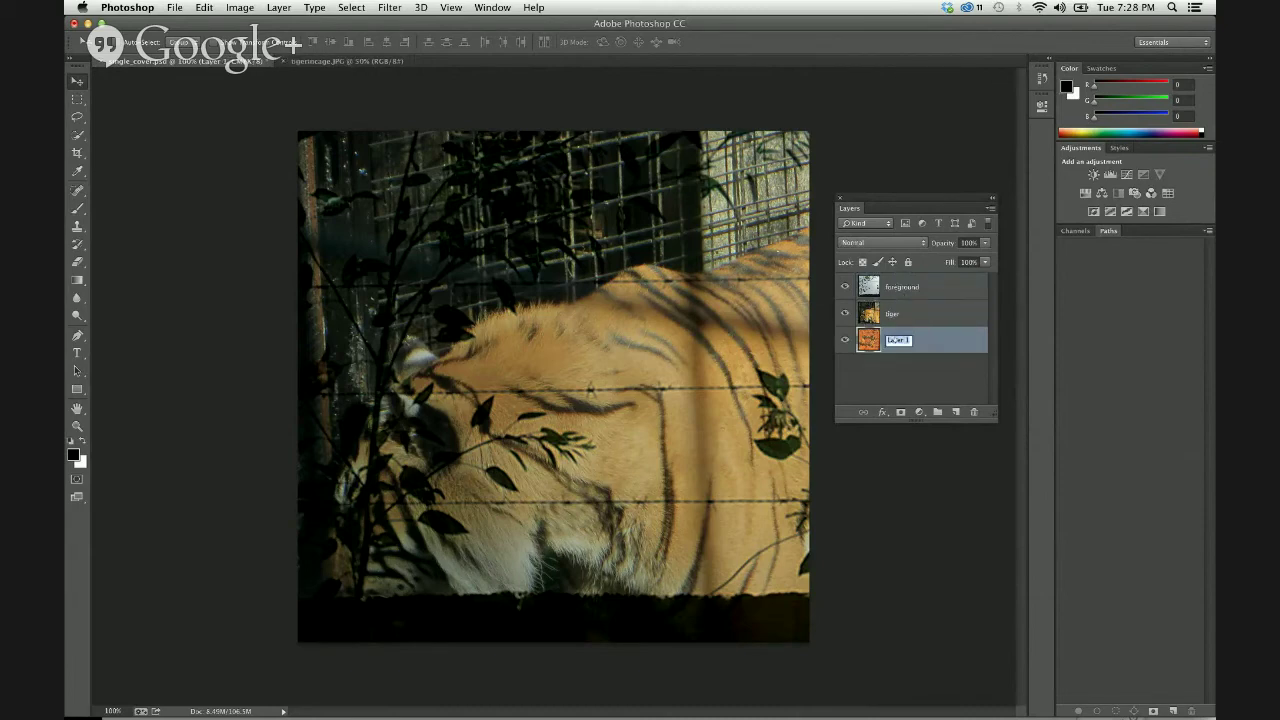
{"action": "type", "text": "rustBG"}
{"action": "key", "text": "Return"}
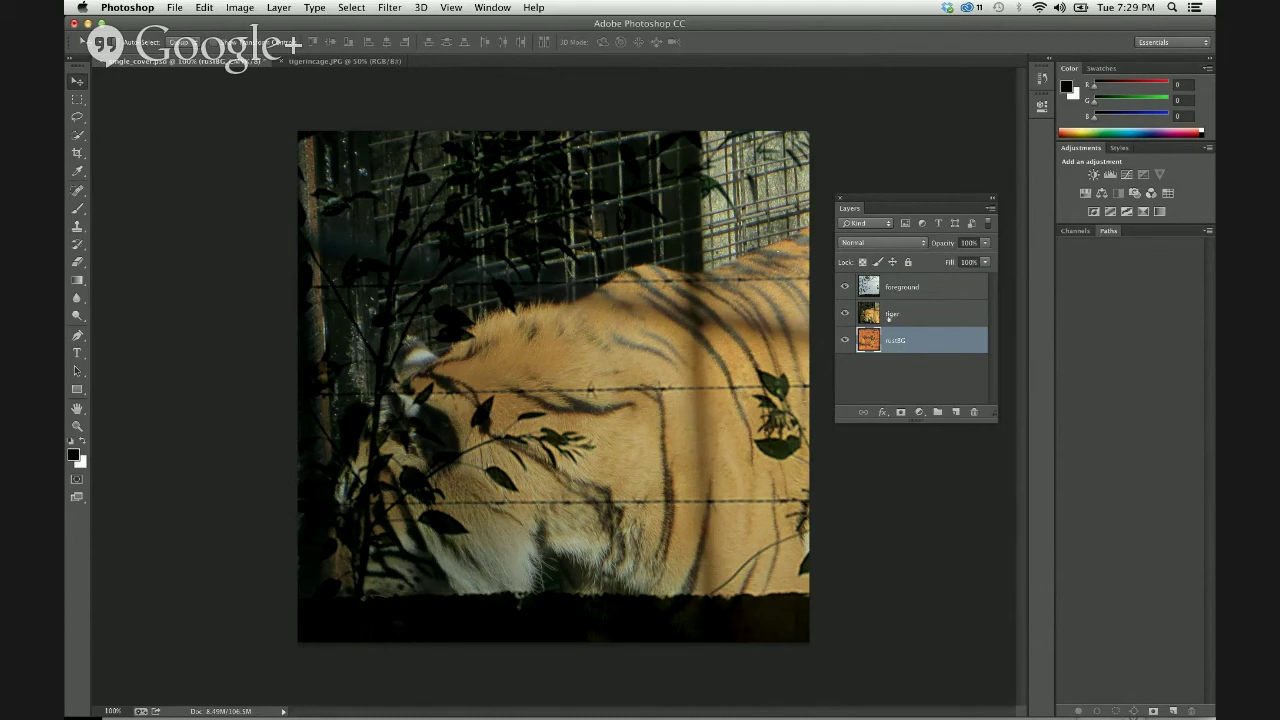
Set the Layers panel to the largest thumbnail size and enlarge the panel to show all layers
{"action": "left_click_drag", "start_coordinate": [988, 210], "coordinate": [942, 200]}
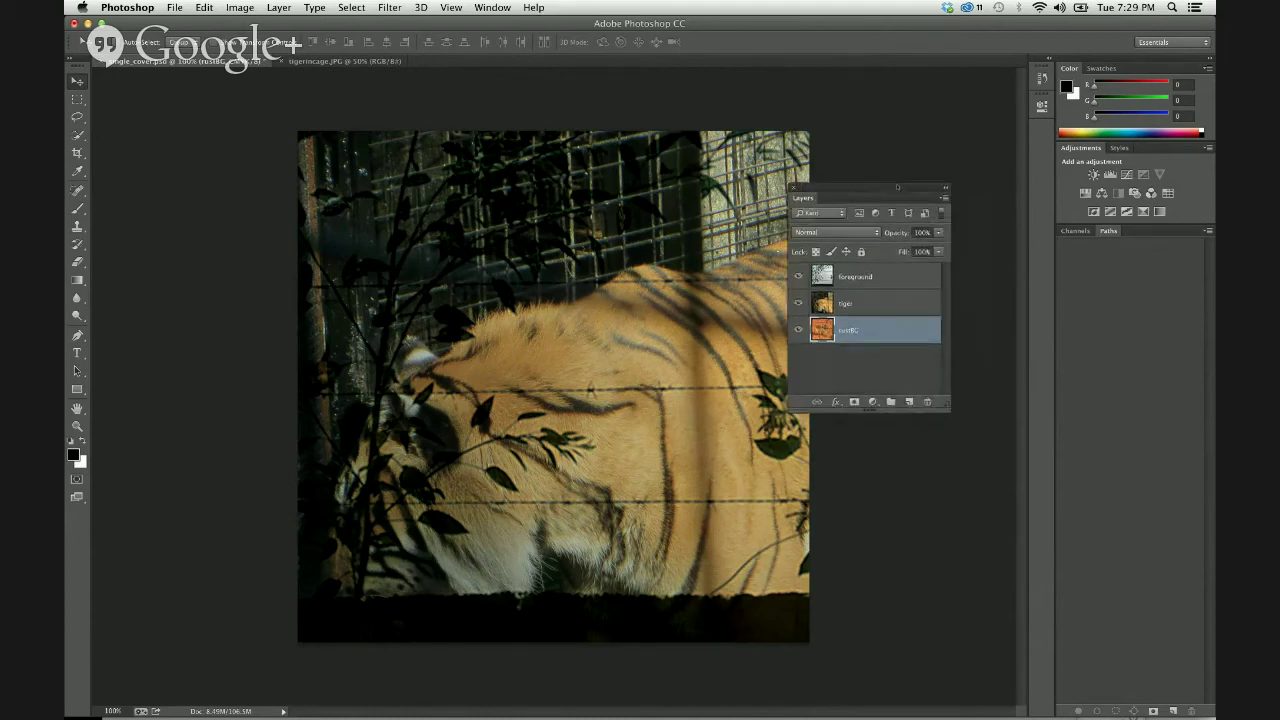
{"action": "left_click", "coordinate": [943, 198]}
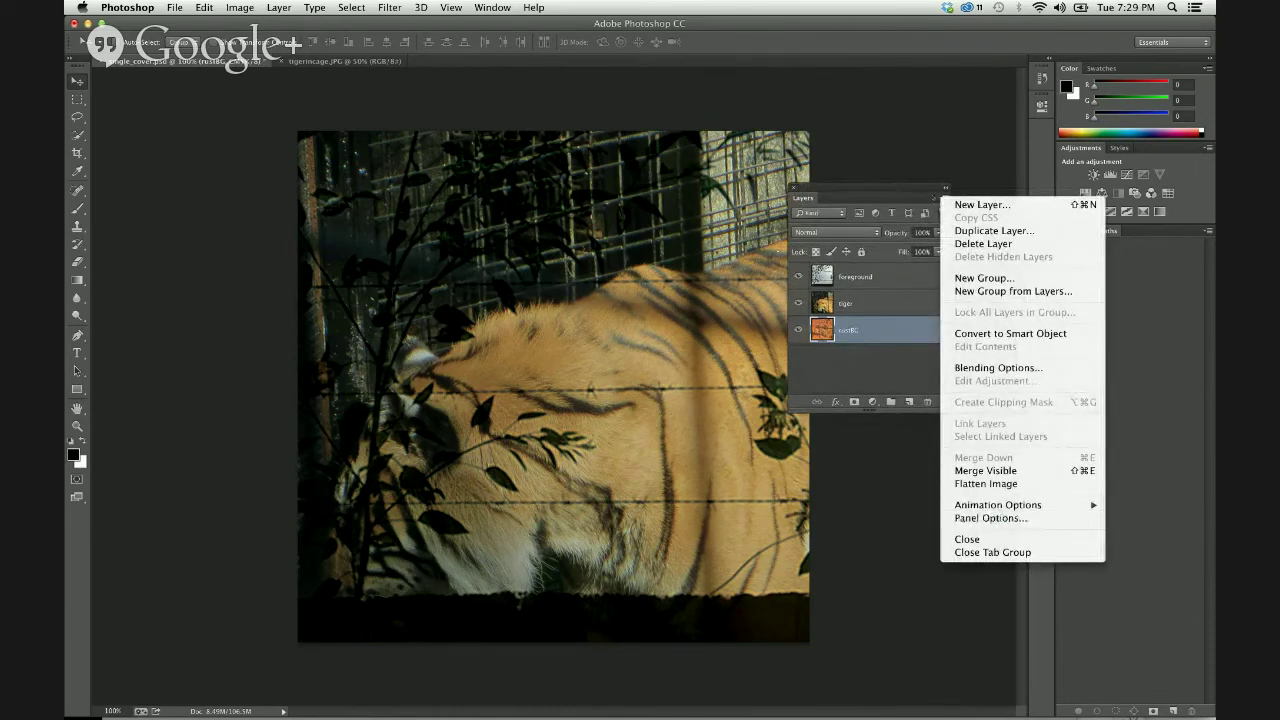
{"action": "left_click", "coordinate": [943, 198]}
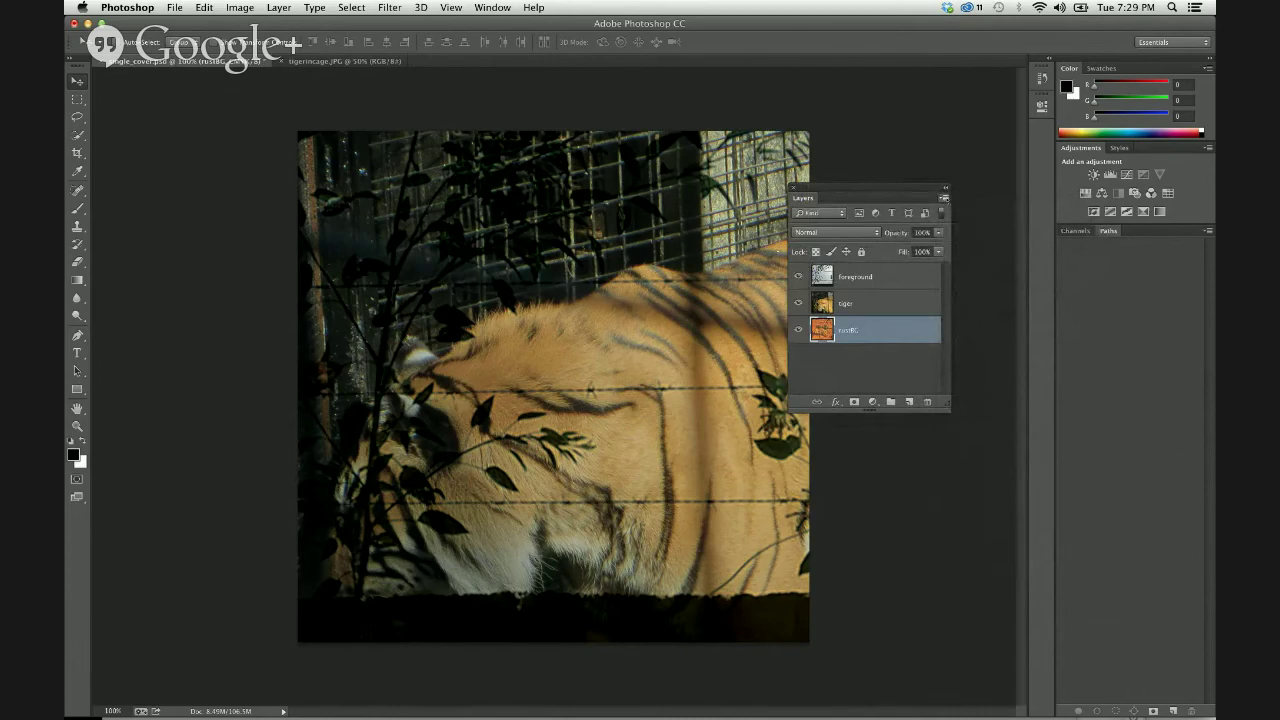
{"action": "left_click", "coordinate": [943, 198]}
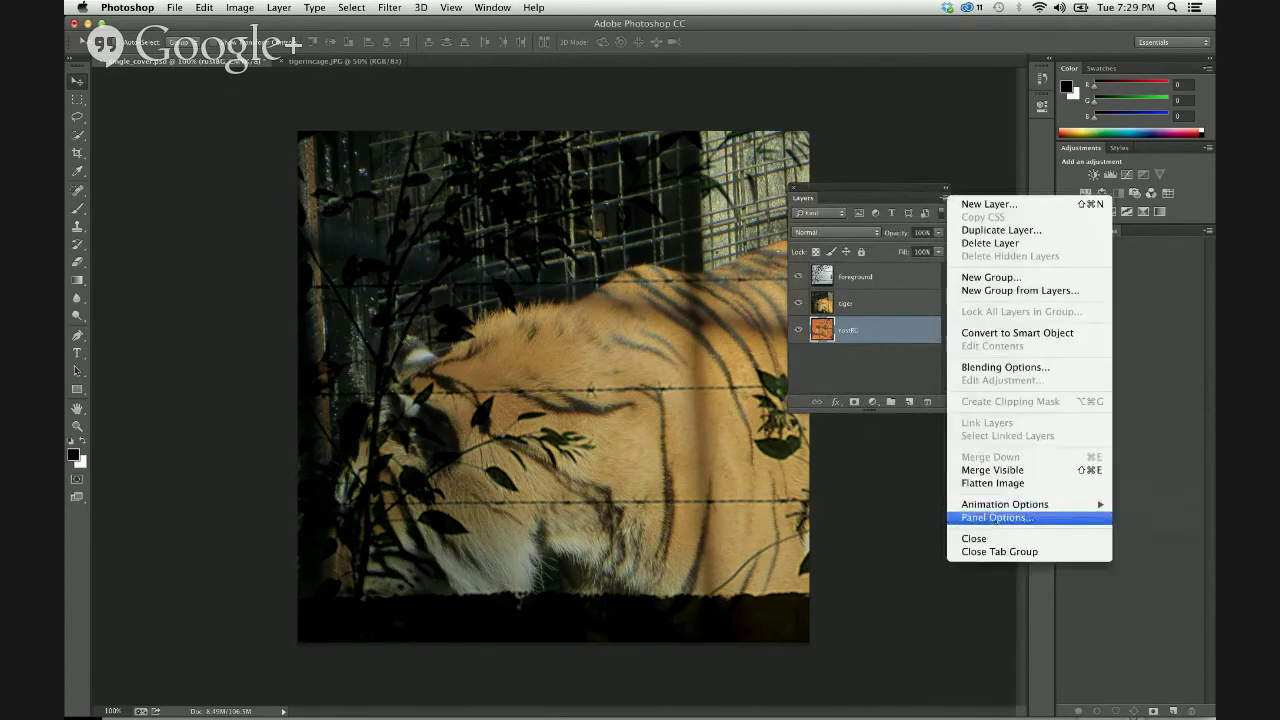
{"action": "left_click", "coordinate": [997, 517]}
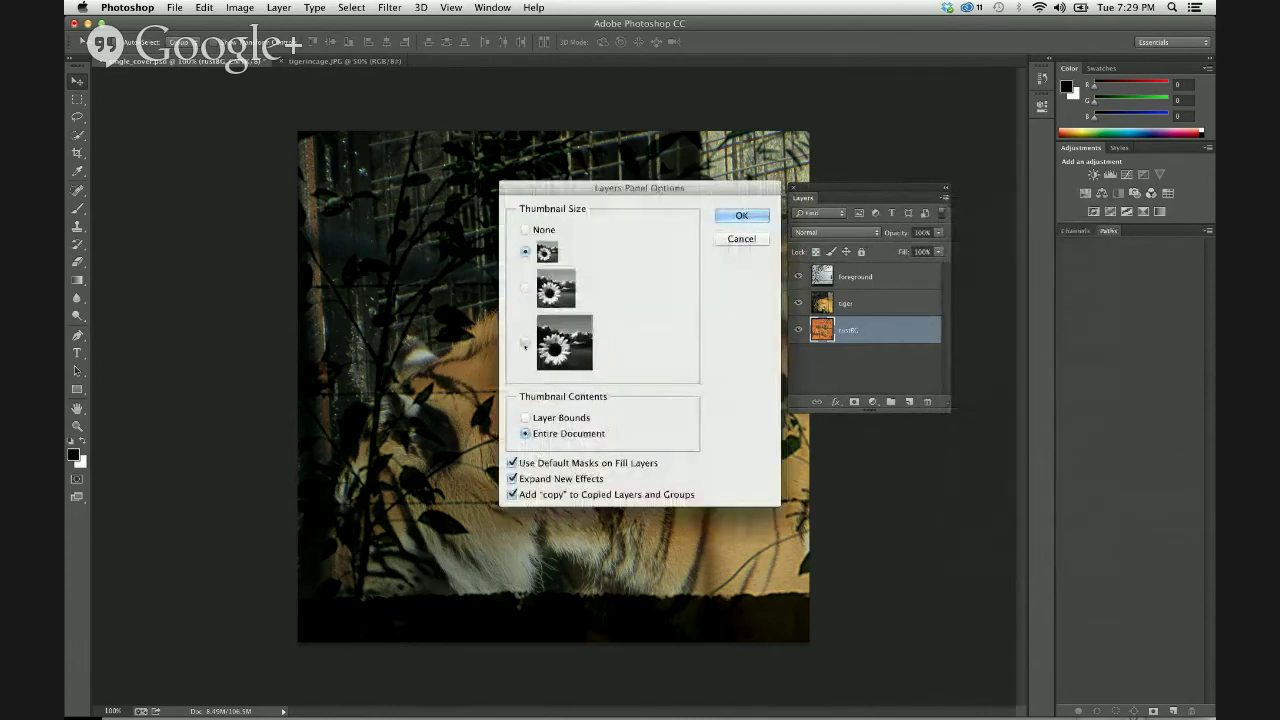
{"action": "left_click", "coordinate": [525, 344]}
{"action": "key", "text": "Return"}
{"action": "left_click_drag", "start_coordinate": [844, 195], "coordinate": [720, 139]}
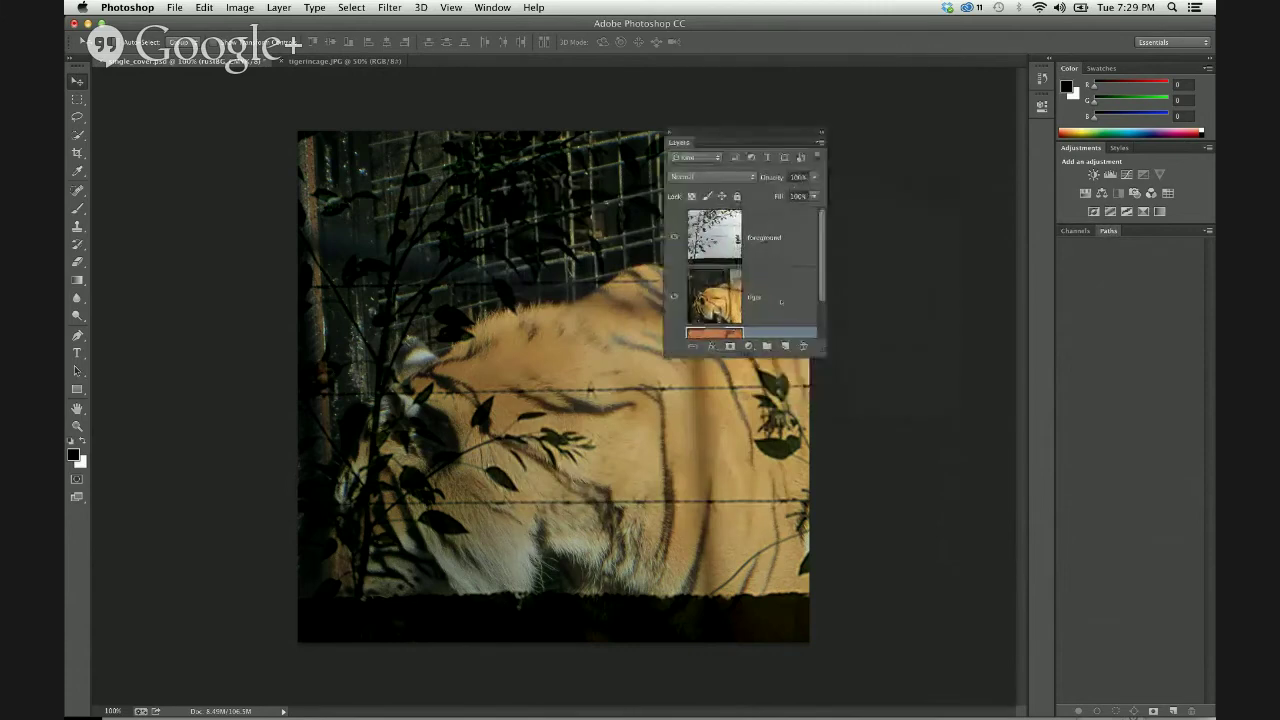
{"action": "left_click_drag", "start_coordinate": [823, 357], "coordinate": [944, 559]}
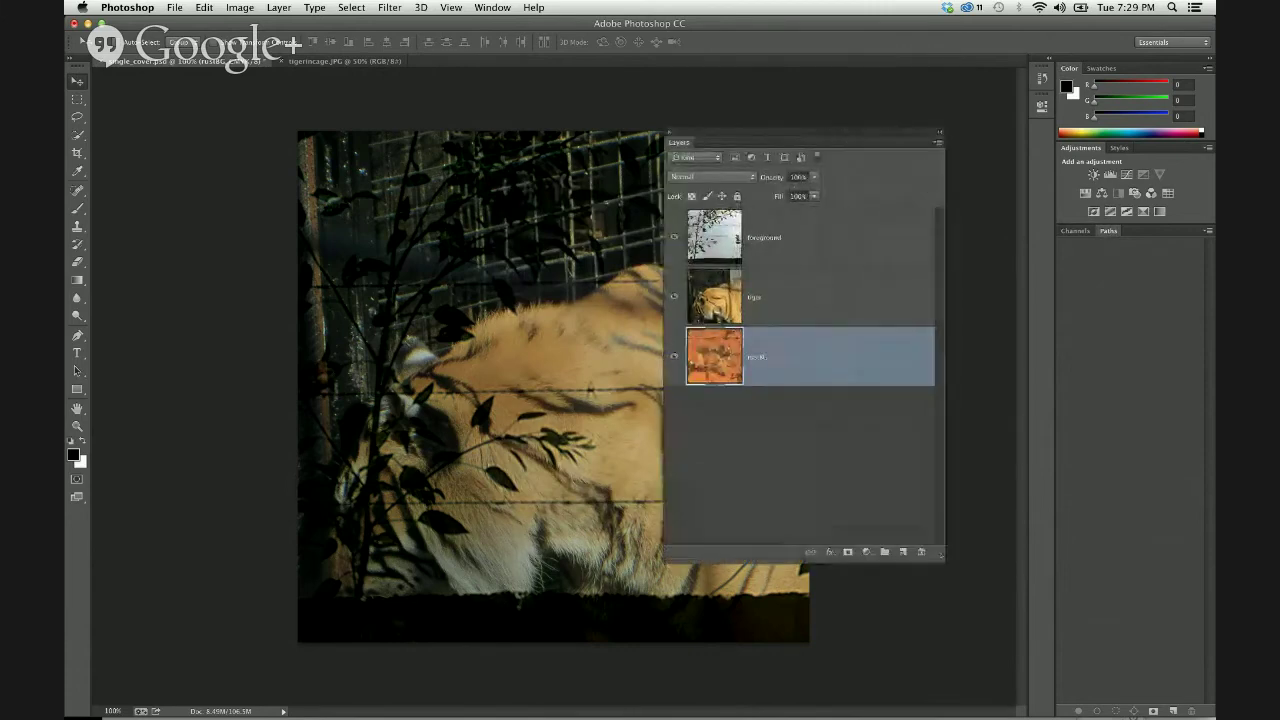
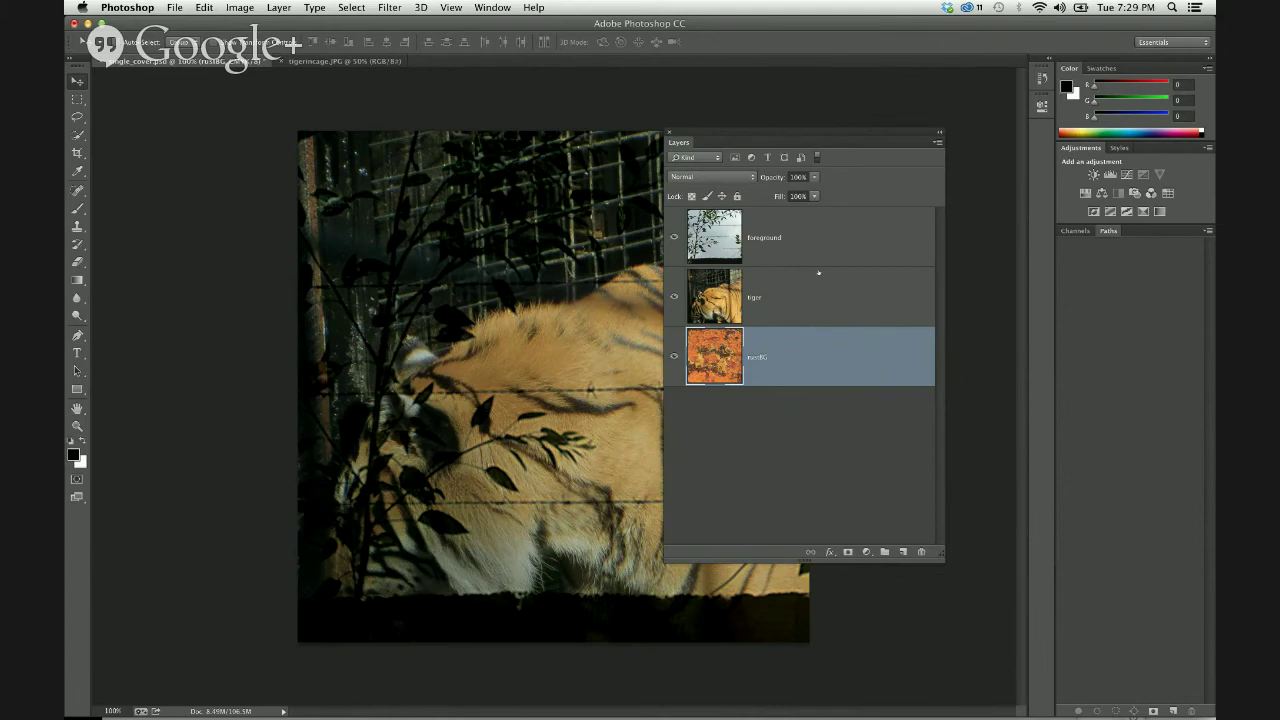
Select the foreground layer and keep its blend mode at Multiply
{"action": "left_click", "coordinate": [812, 252]}
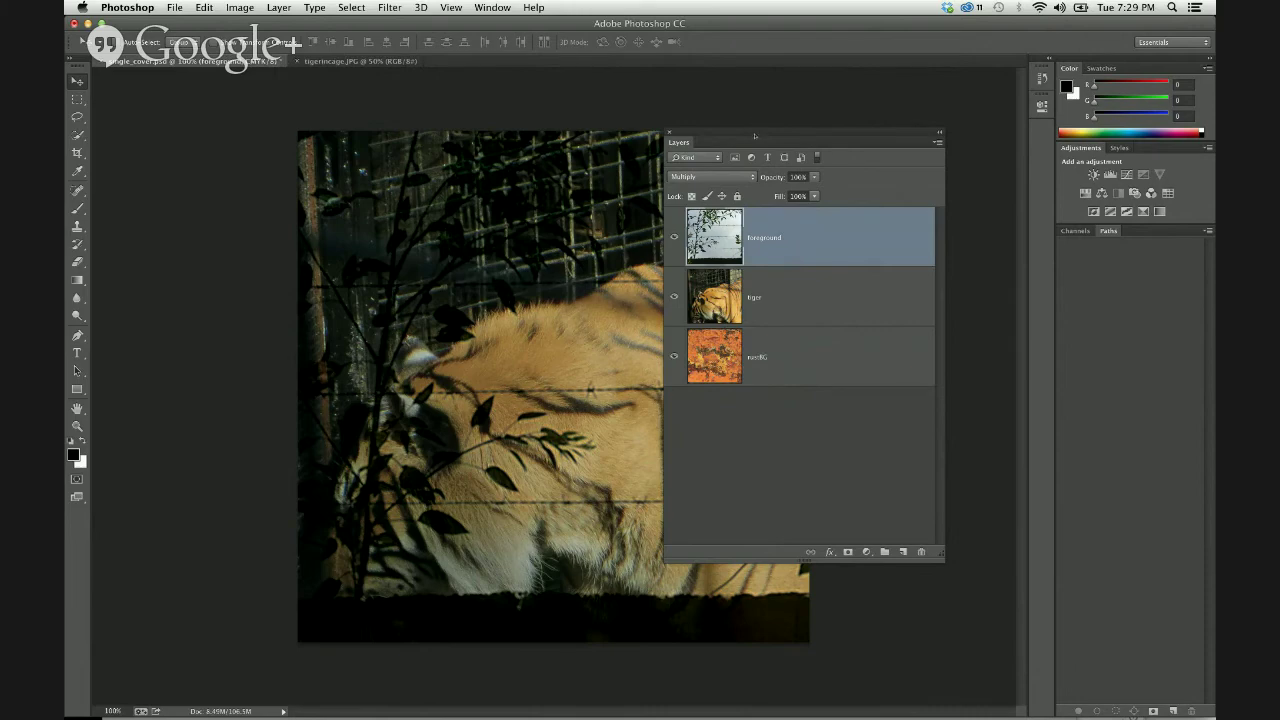
{"action": "left_click_drag", "start_coordinate": [755, 135], "coordinate": [737, 127]}
{"action": "left_click", "coordinate": [918, 133]}
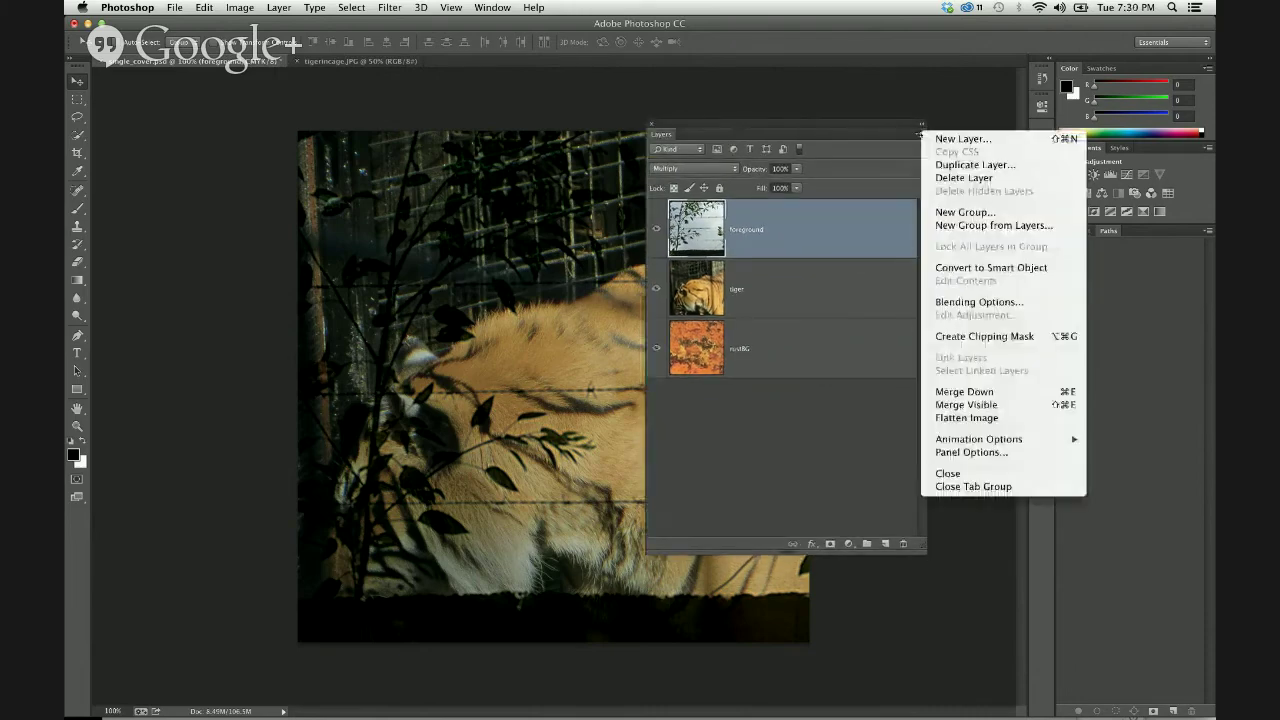
{"action": "left_click", "coordinate": [919, 134]}
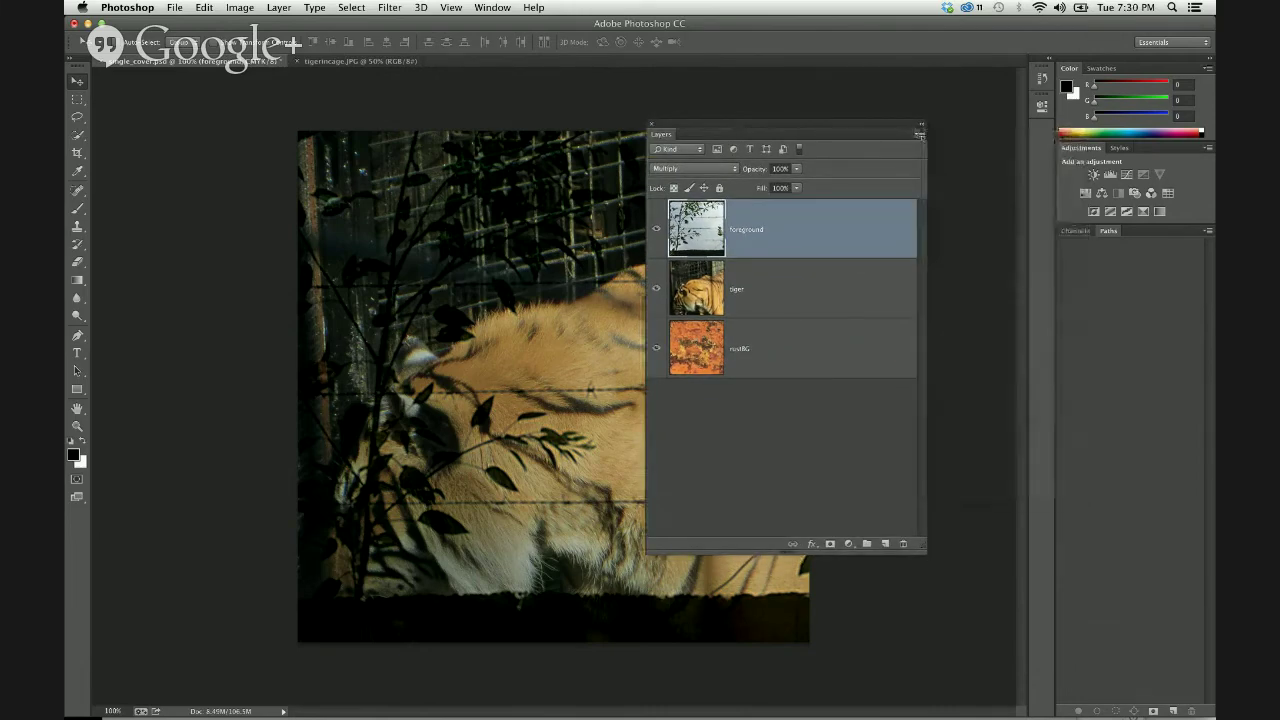
{"action": "left_click", "coordinate": [920, 135]}
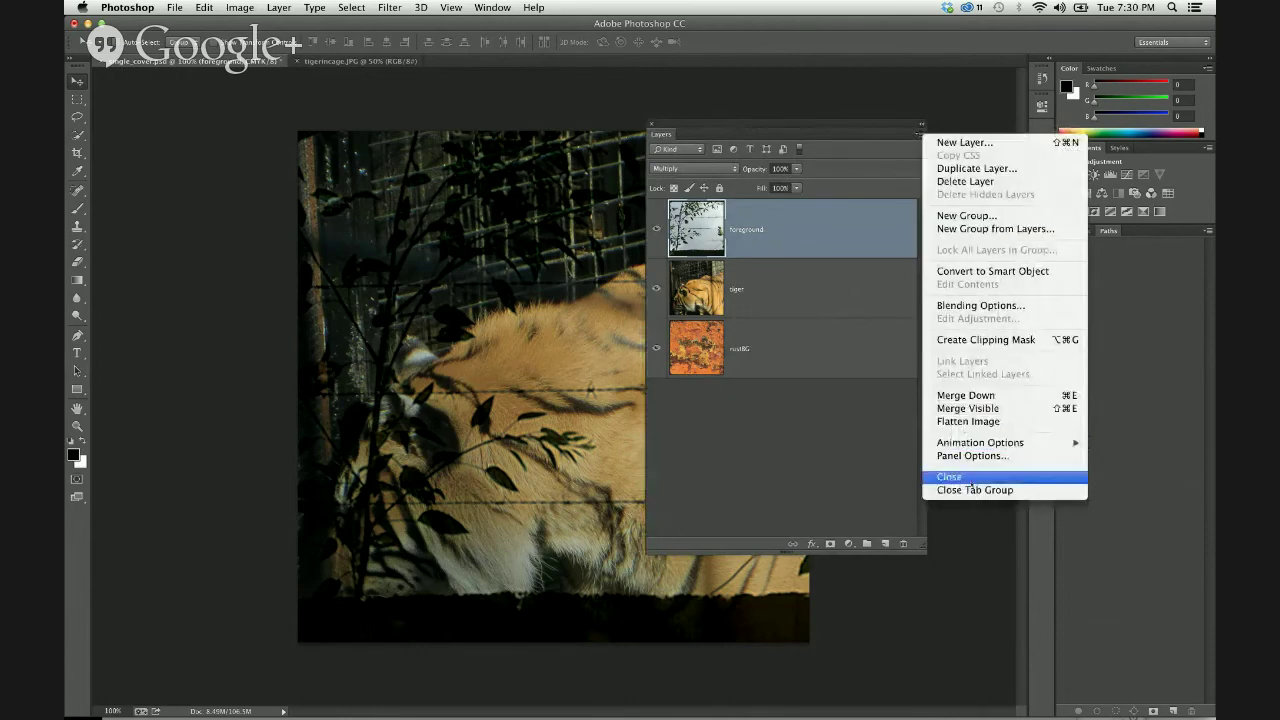
{"action": "left_click", "coordinate": [970, 455]}
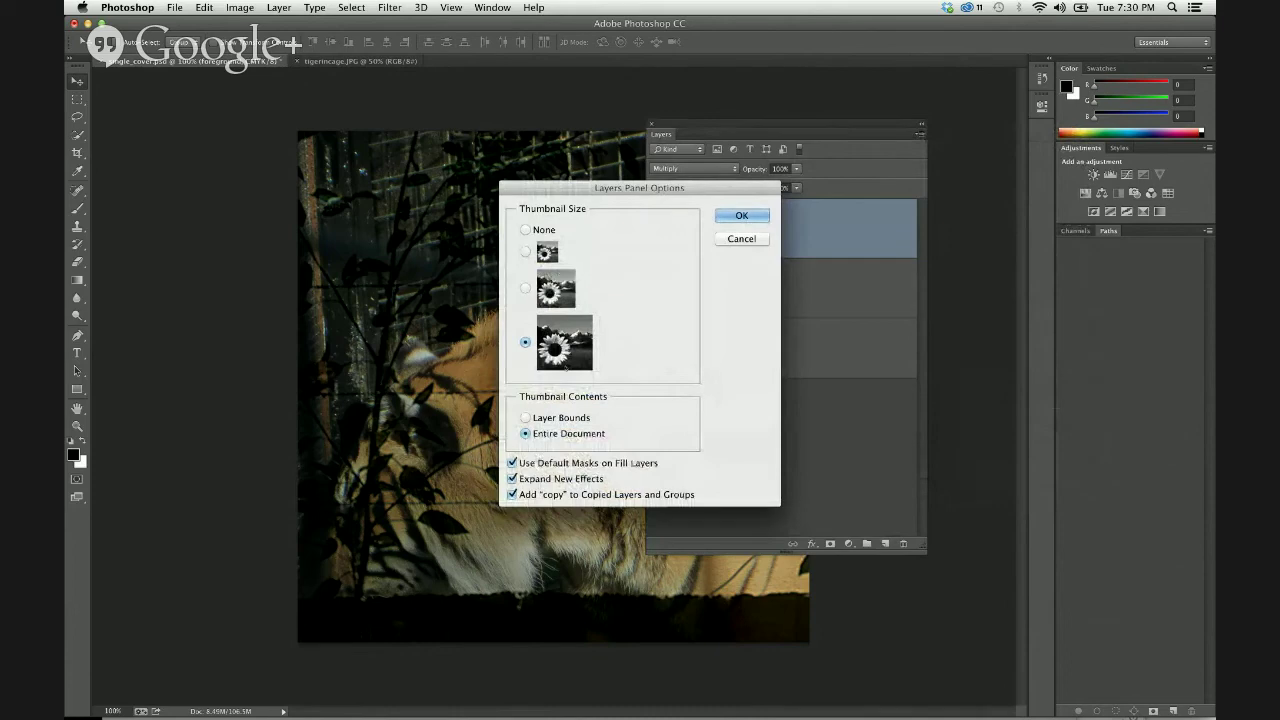
{"action": "left_click", "coordinate": [745, 237]}
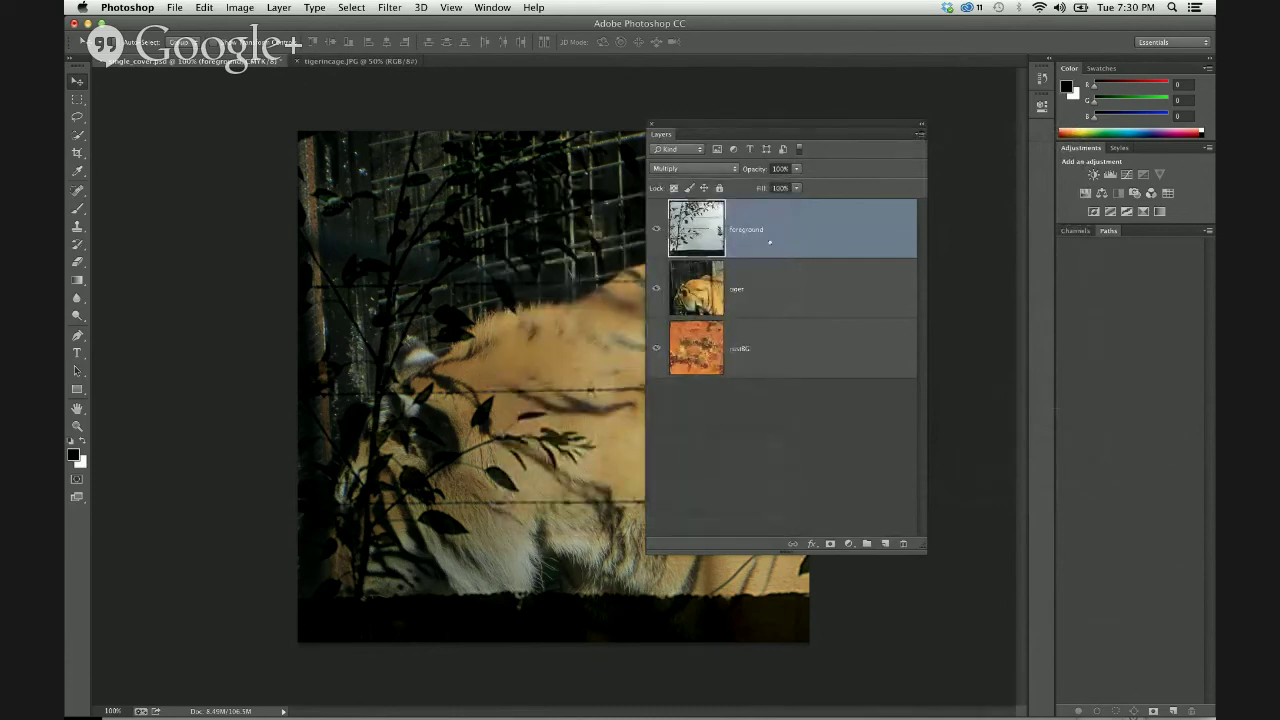
{"action": "left_click", "coordinate": [733, 169]}
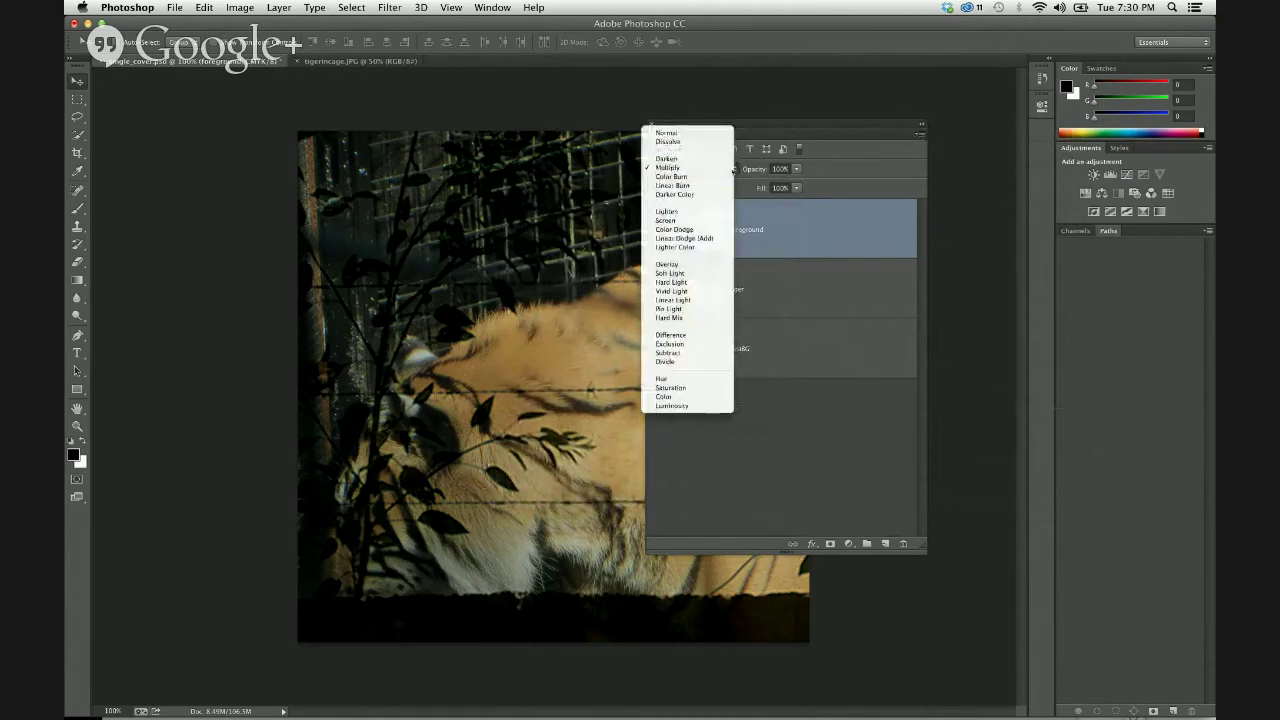
{"action": "left_click", "coordinate": [734, 169]}
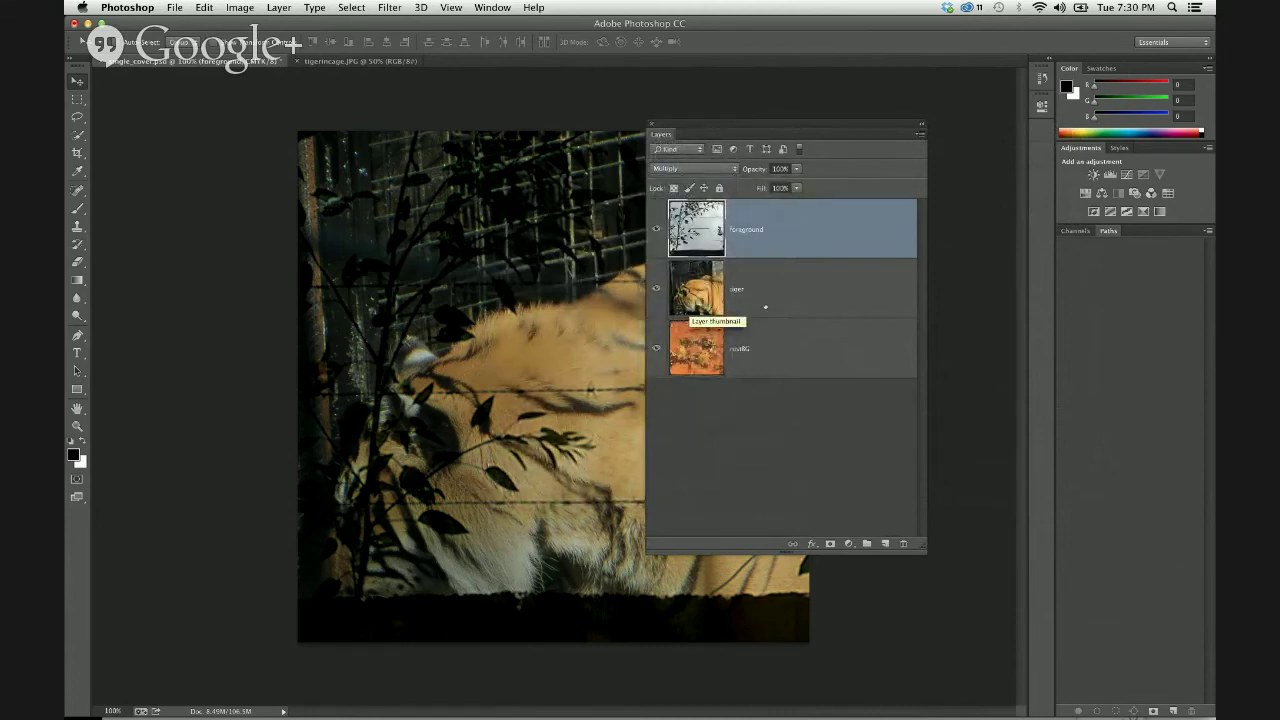
Set the tiger layer's blend mode to Darken
{"action": "left_click", "coordinate": [790, 298]}
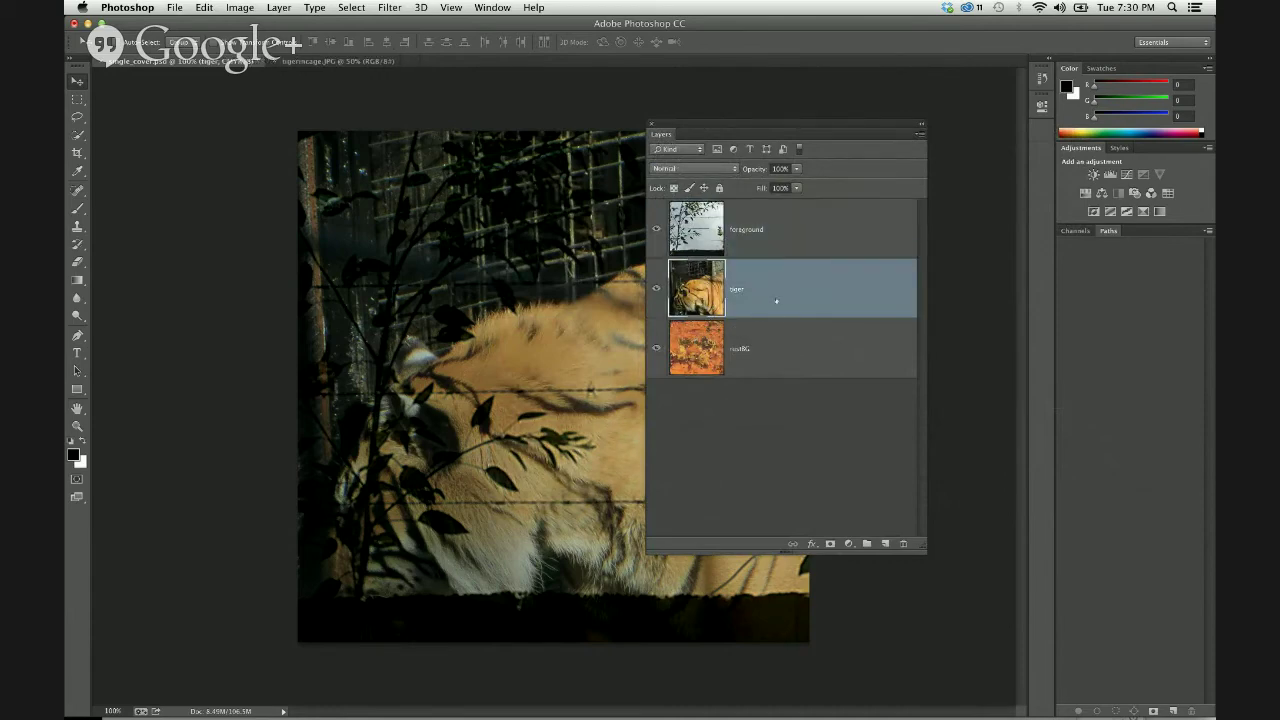
{"action": "left_click", "coordinate": [713, 169]}
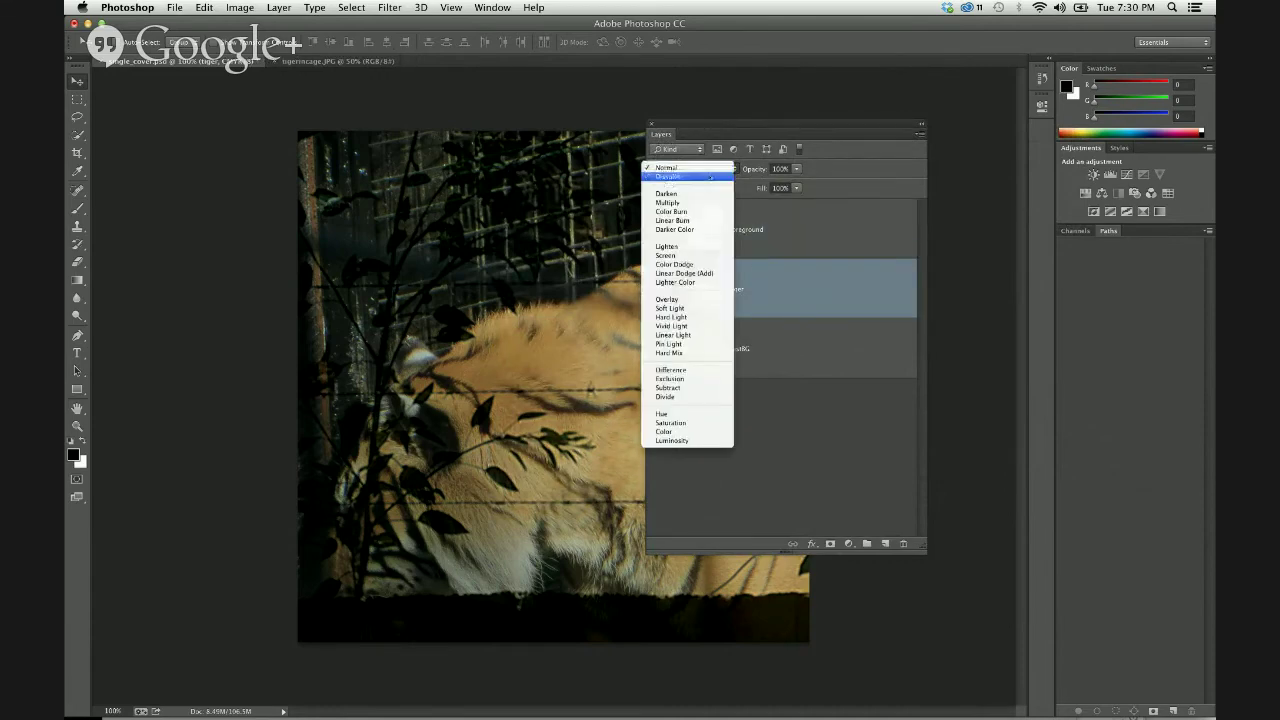
{"action": "left_click", "coordinate": [708, 195]}
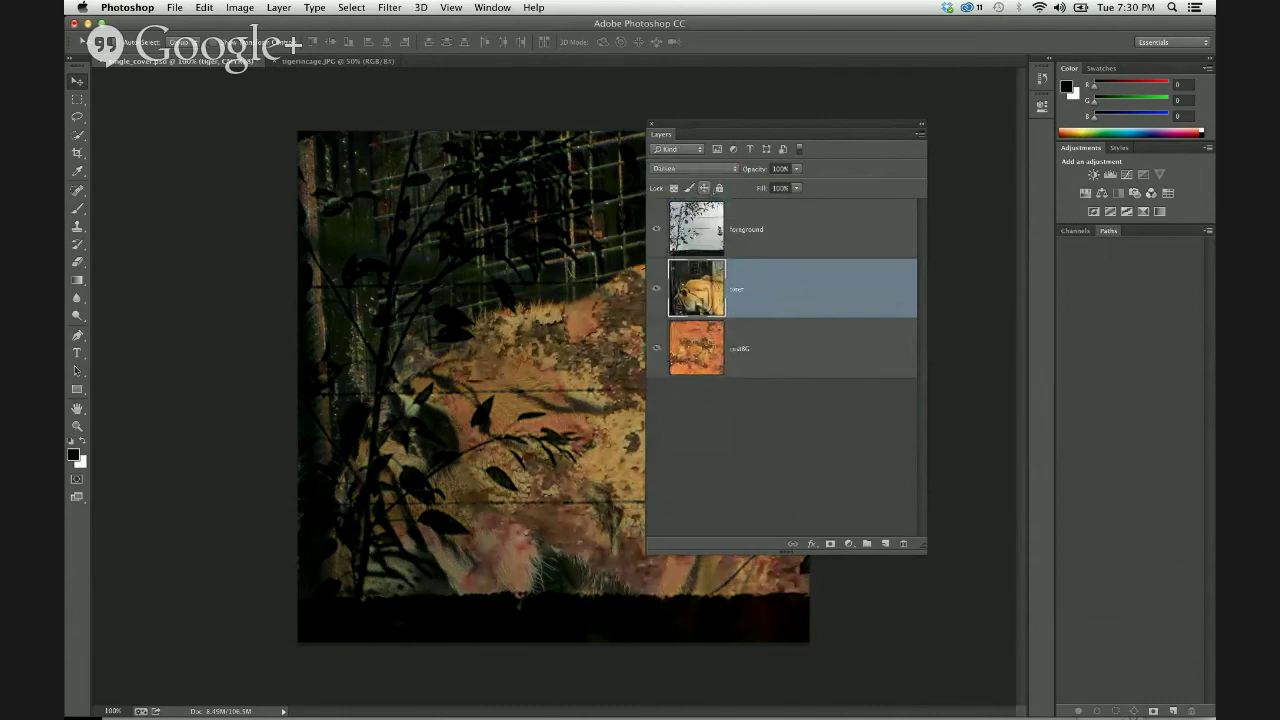
{"action": "left_click_drag", "start_coordinate": [707, 127], "coordinate": [895, 150]}
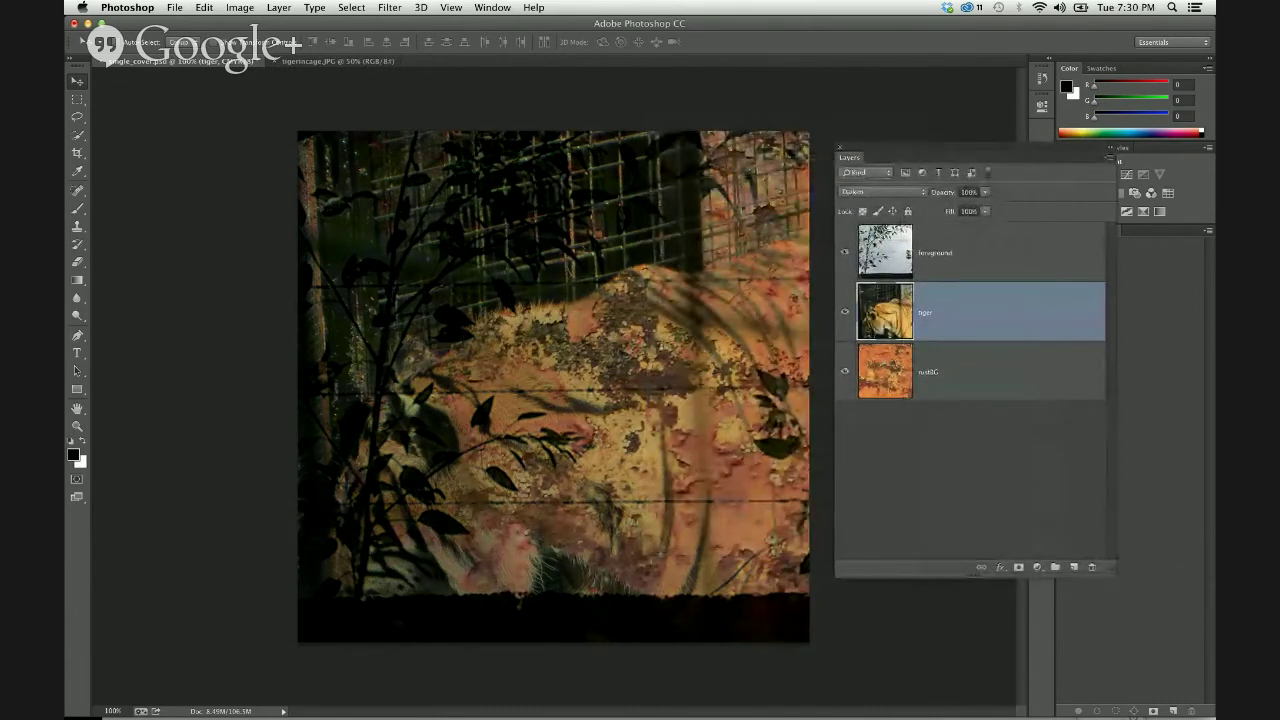
Preview Multiply, Color Burn, Linear Burn, Darker Color, Lighten, Screen and the Dodge modes on the tiger
{"action": "left_click", "coordinate": [884, 192]}
{"action": "left_click", "coordinate": [893, 200]}
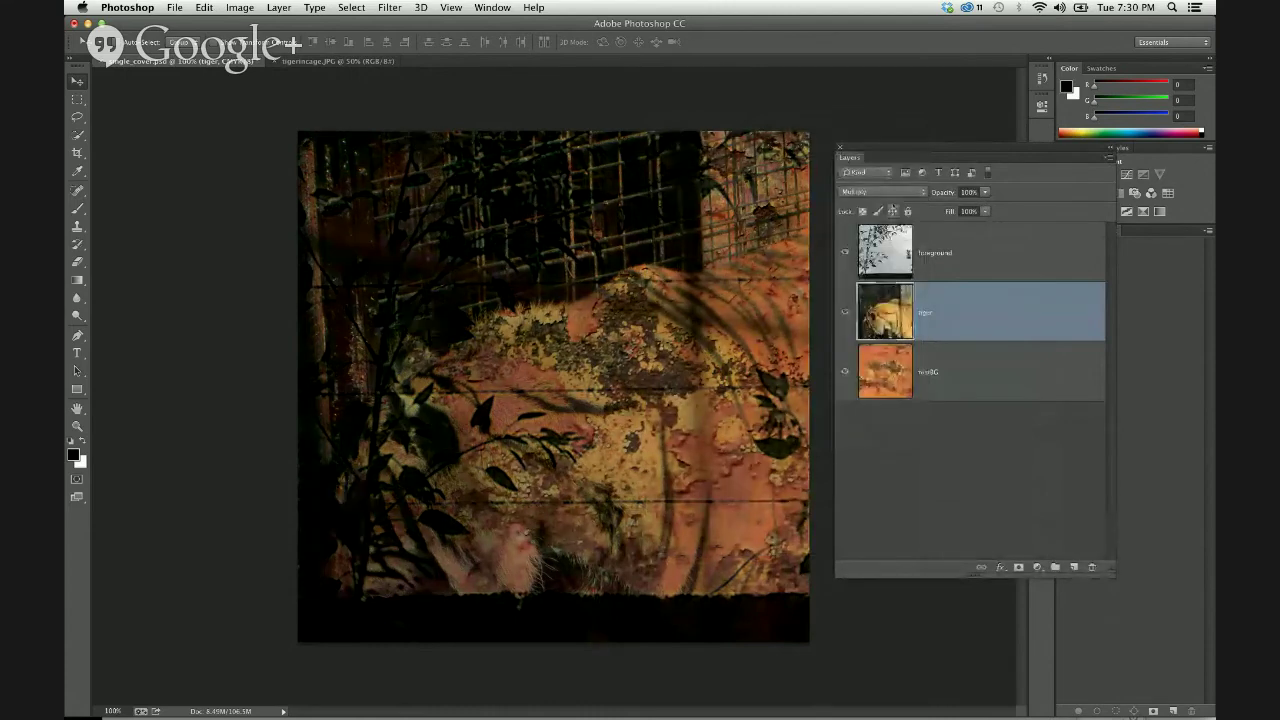
{"action": "left_click", "coordinate": [884, 192]}
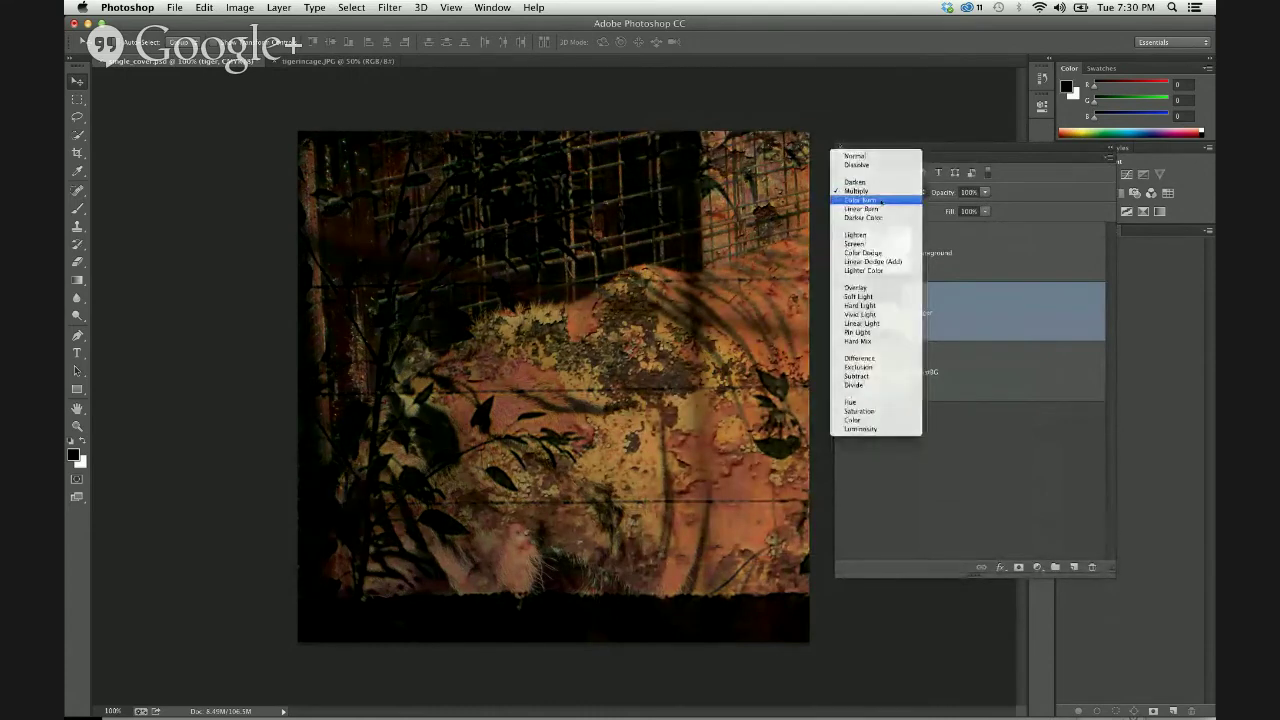
{"action": "left_click", "coordinate": [870, 207]}
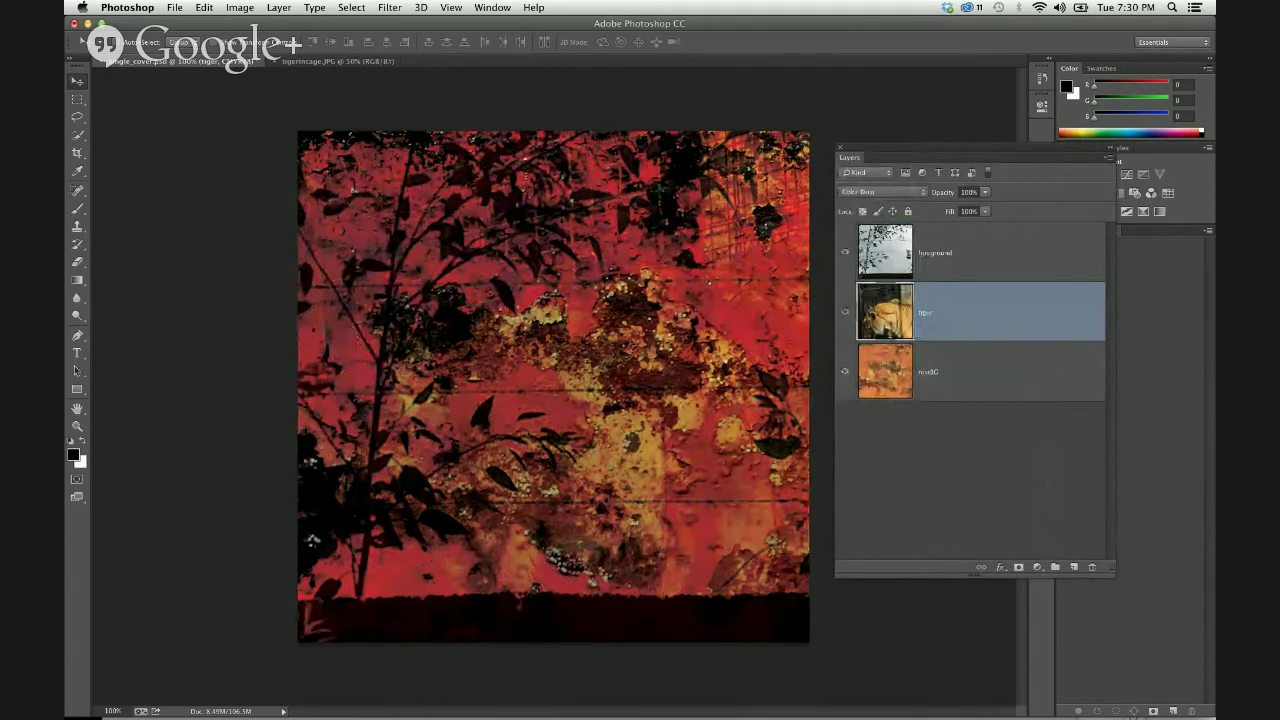
{"action": "left_click", "coordinate": [884, 192]}
{"action": "left_click", "coordinate": [870, 205]}
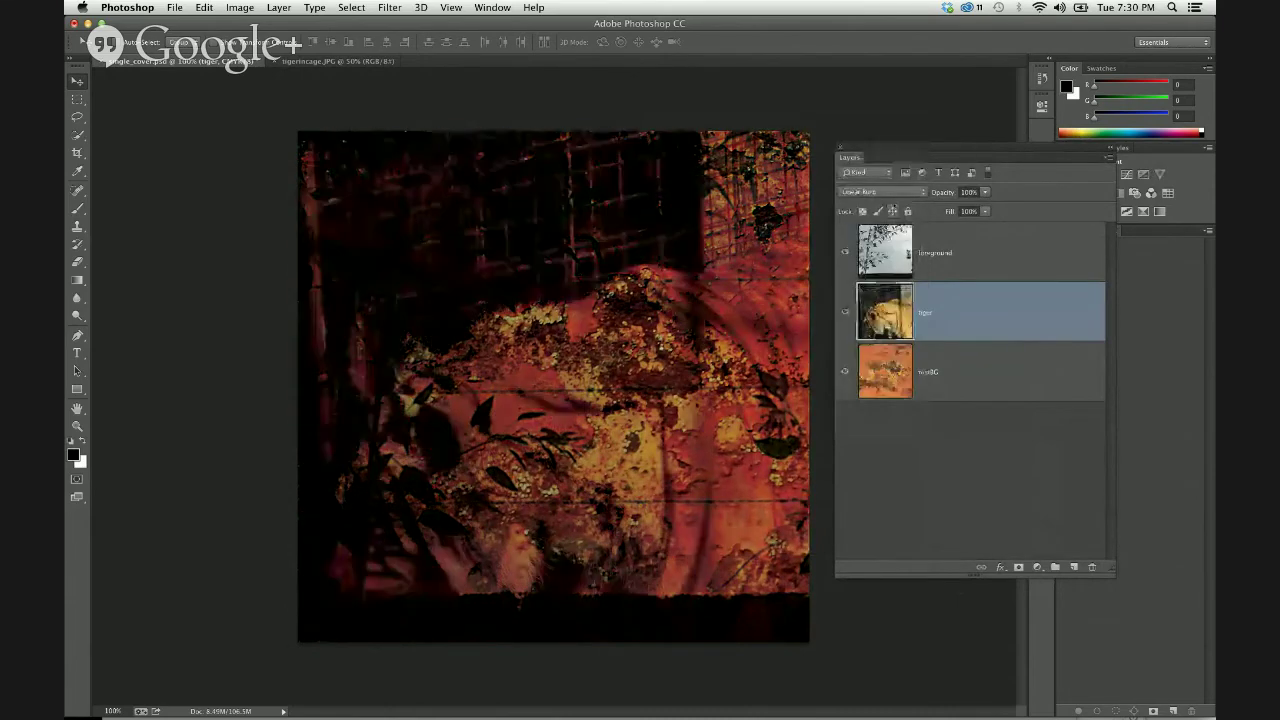
{"action": "left_click", "coordinate": [884, 192]}
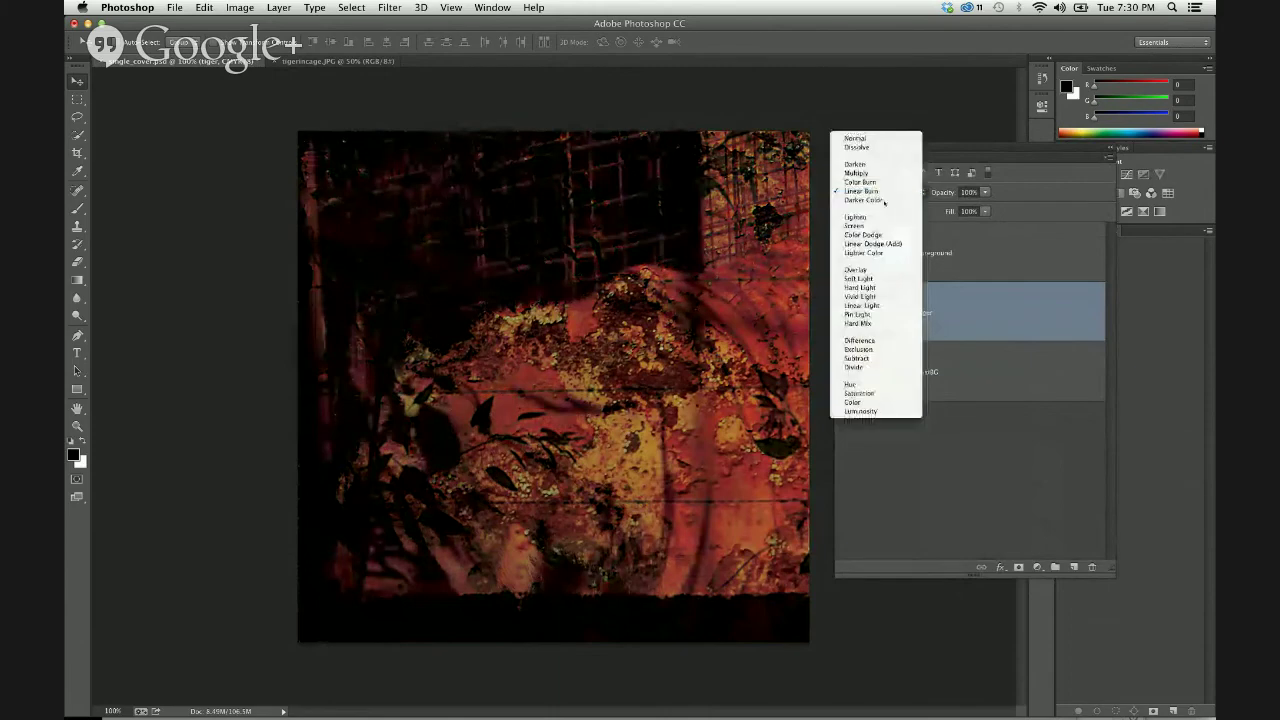
{"action": "left_click", "coordinate": [872, 204]}
{"action": "left_click", "coordinate": [878, 192]}
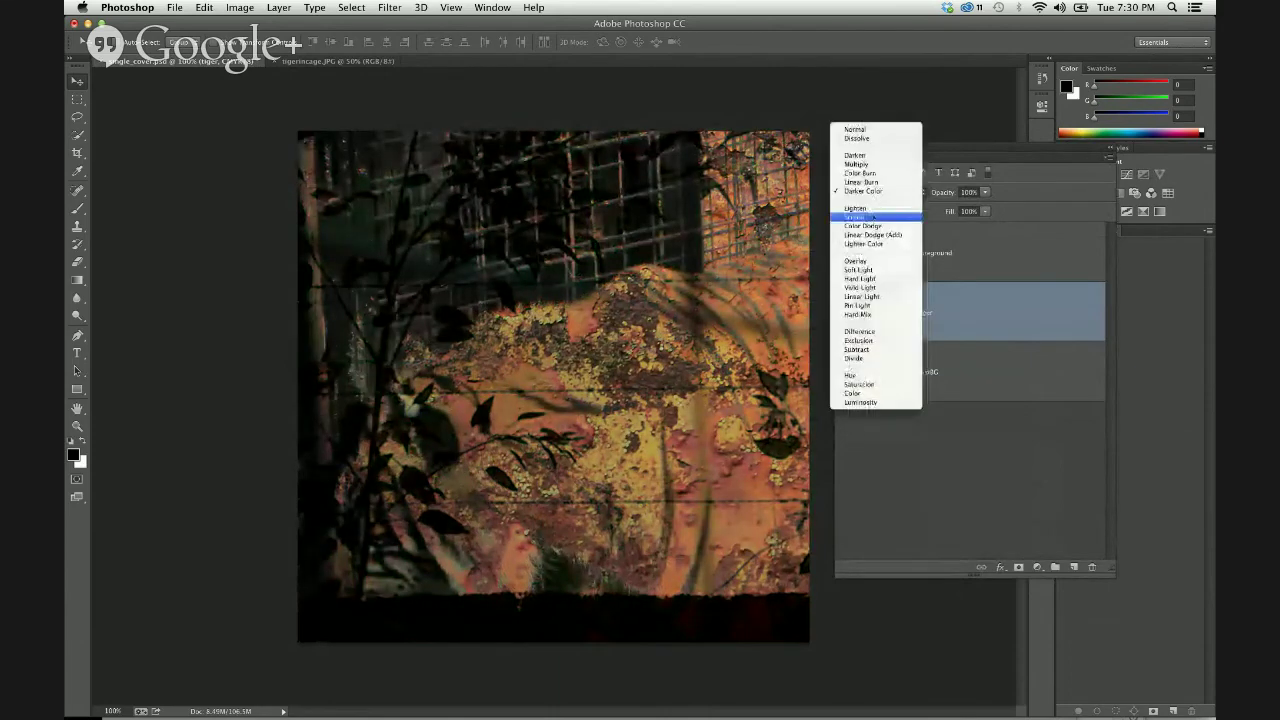
{"action": "left_click", "coordinate": [870, 208]}
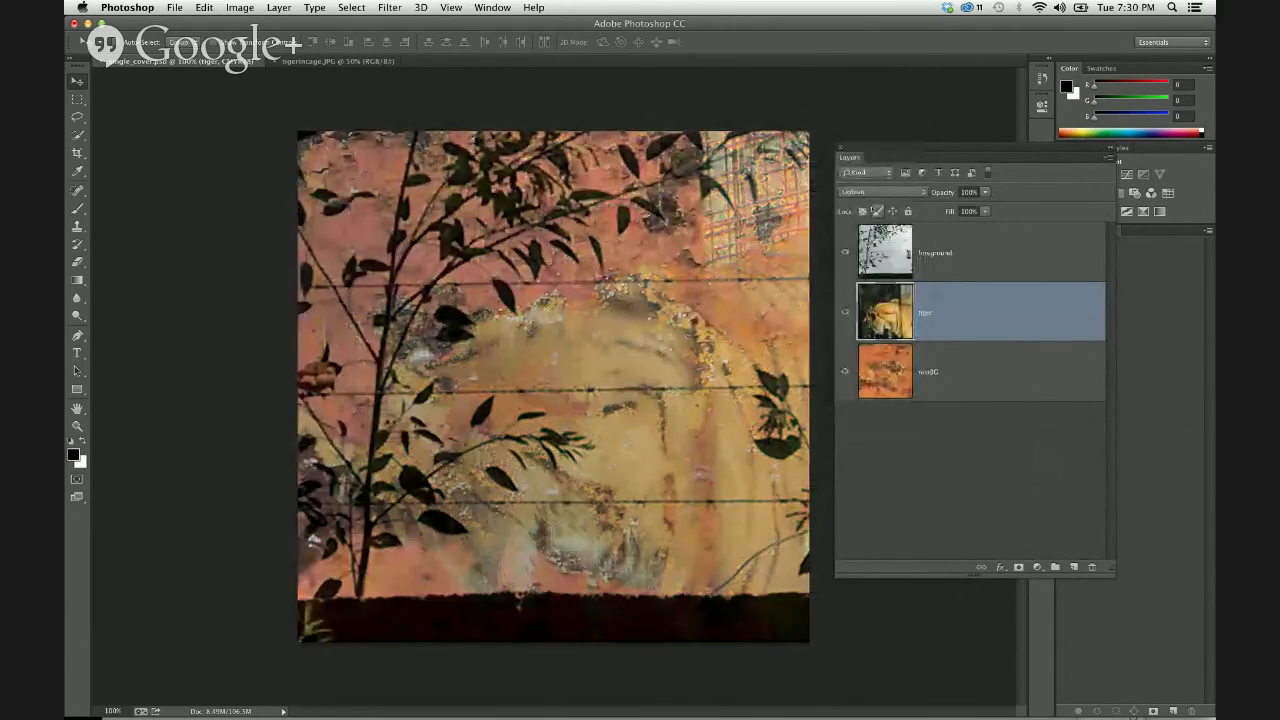
{"action": "key", "text": "Down"}
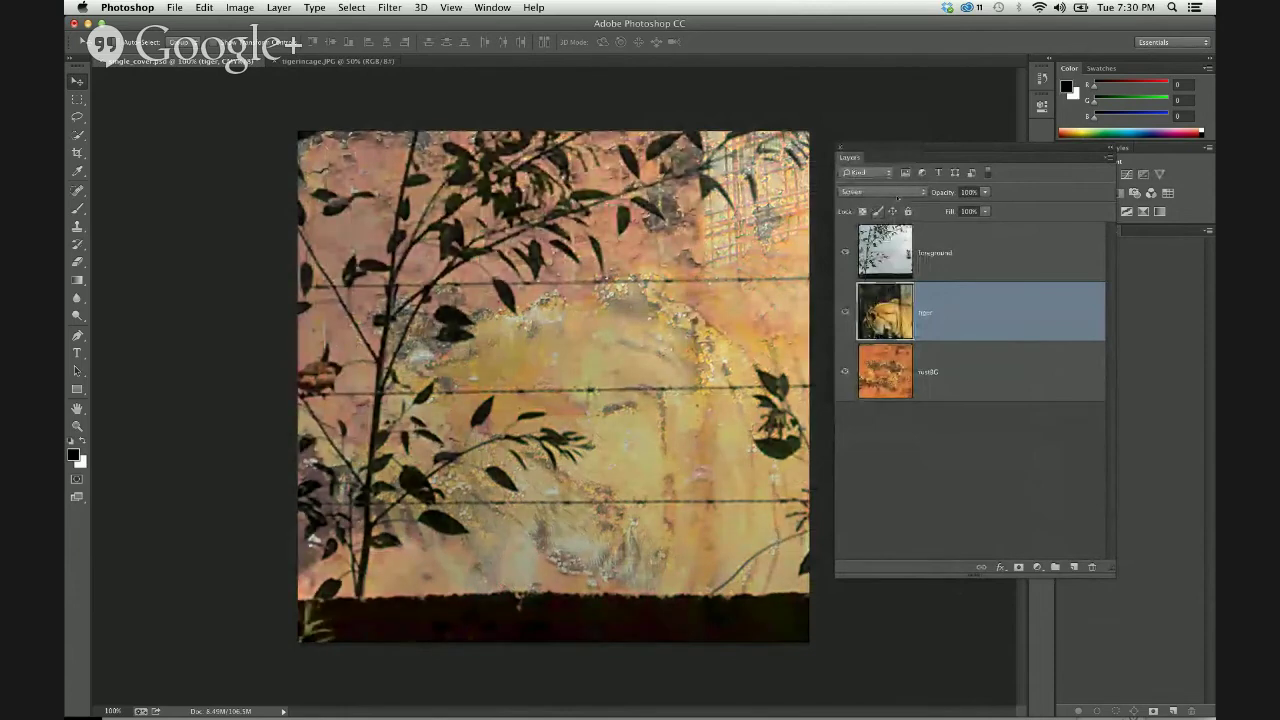
{"action": "left_click", "coordinate": [880, 191]}
{"action": "left_click", "coordinate": [870, 207]}
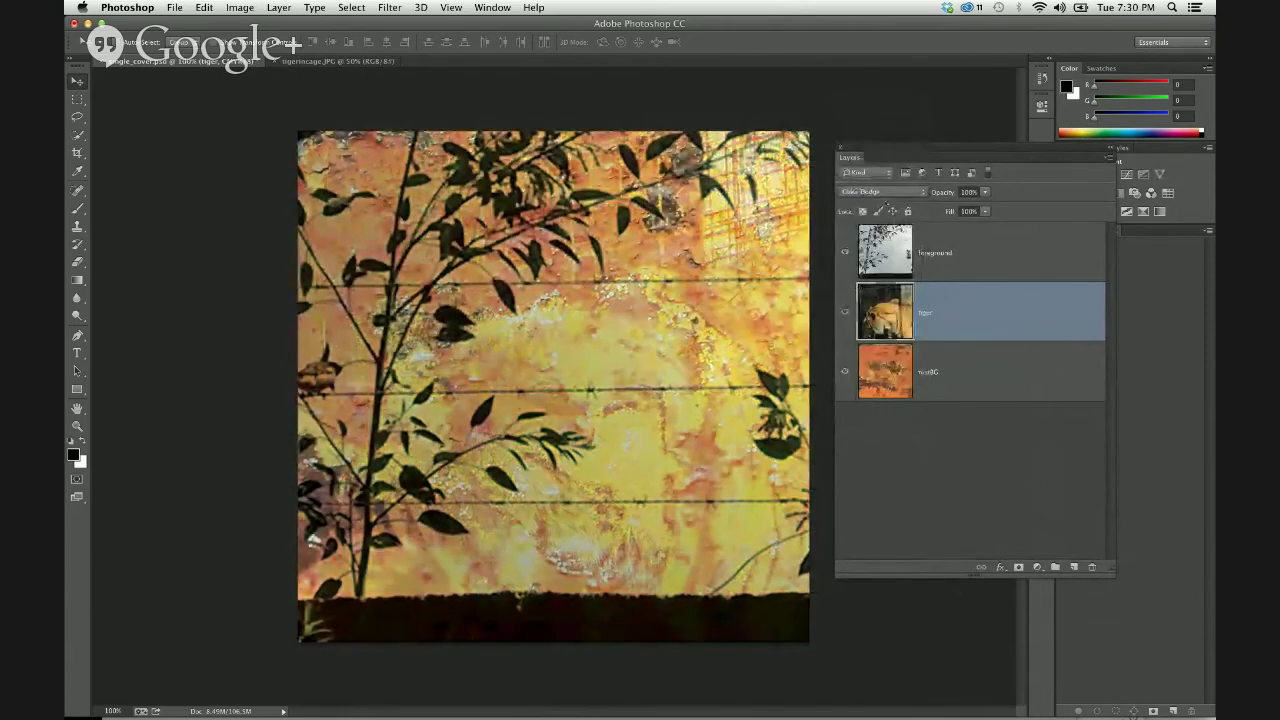
{"action": "left_click", "coordinate": [880, 191]}
{"action": "left_click", "coordinate": [881, 200]}
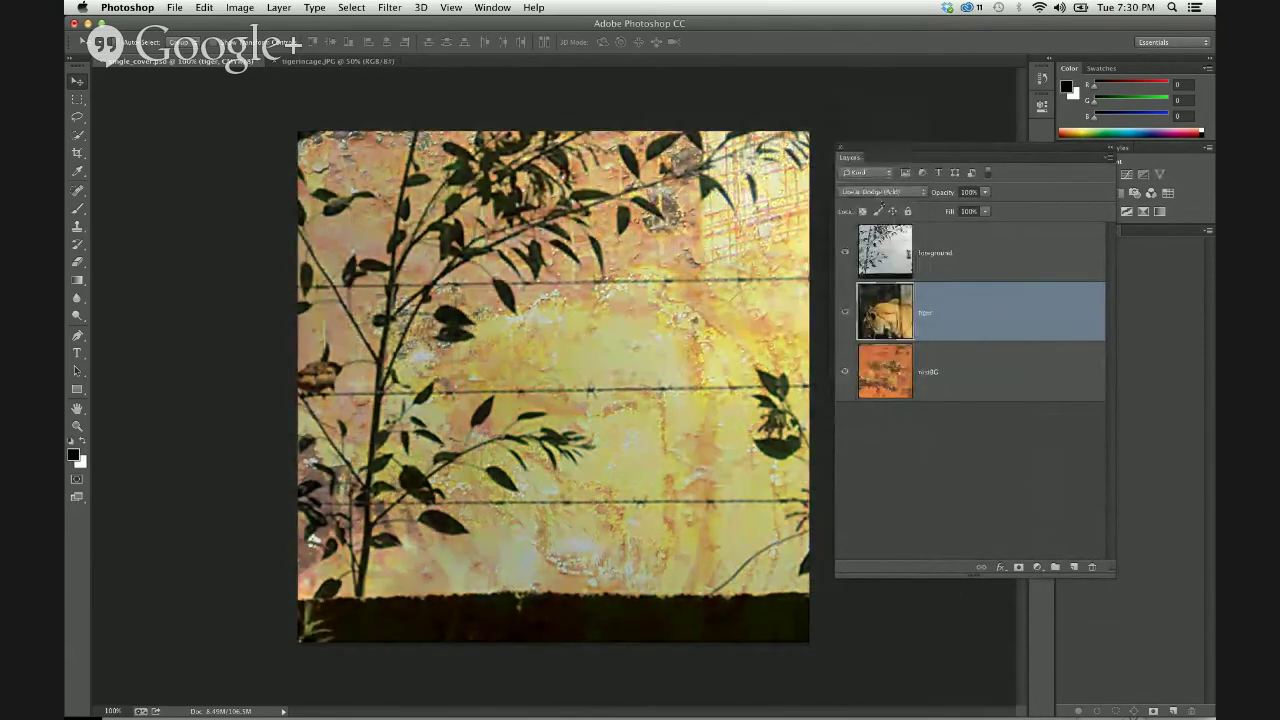
{"action": "left_click", "coordinate": [880, 191]}
{"action": "left_click", "coordinate": [880, 199]}
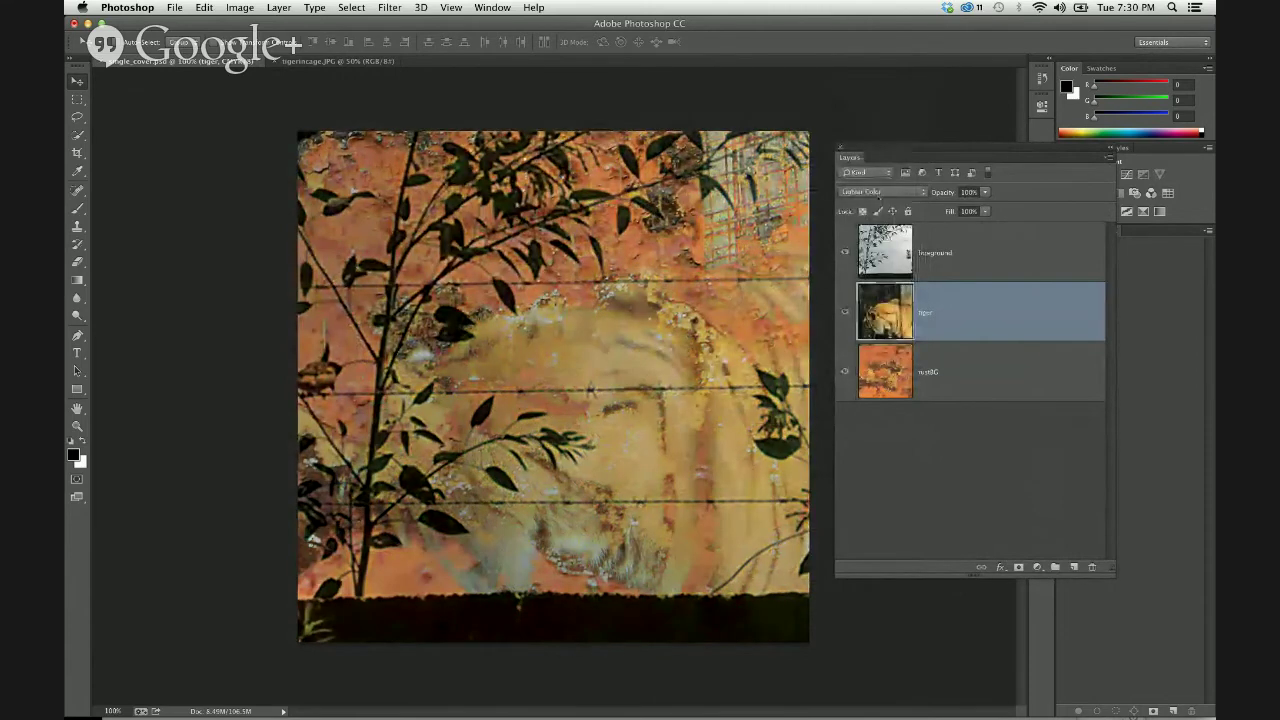
Compare Multiply and Overlay on the tiger layer, then settle on Darken
{"action": "left_click", "coordinate": [880, 191]}
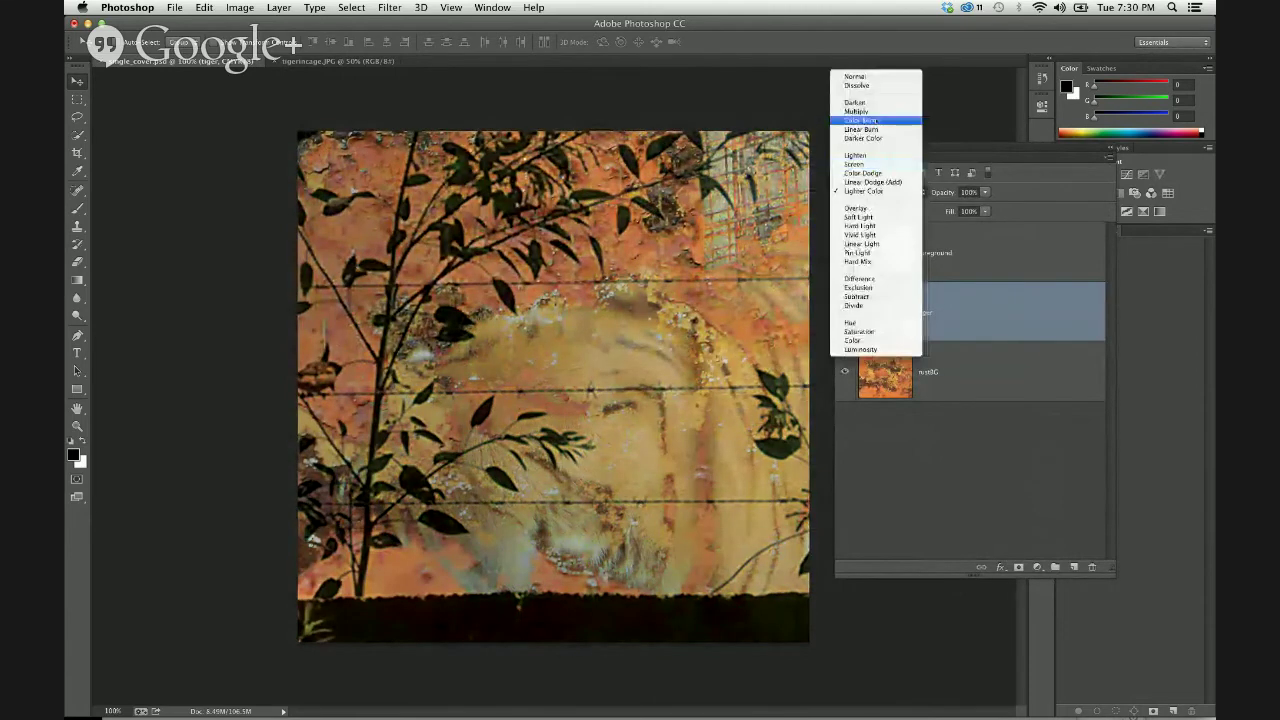
{"action": "left_click", "coordinate": [874, 112]}
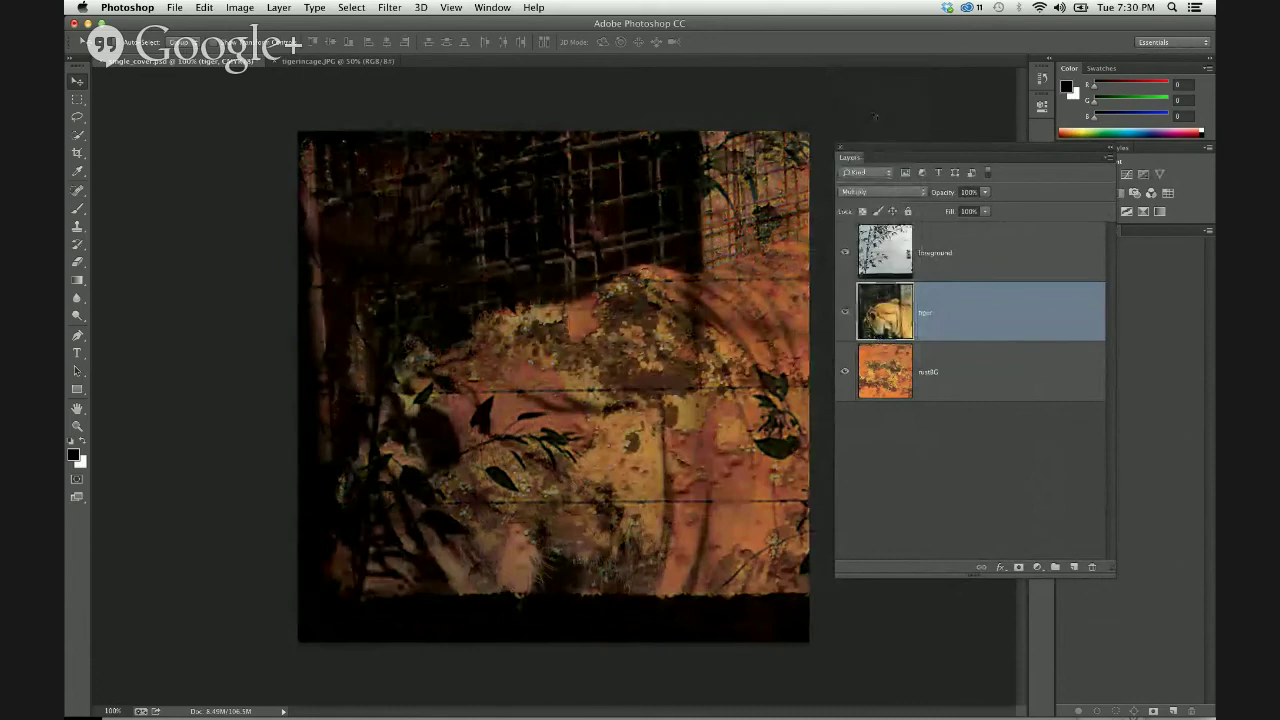
{"action": "left_click", "coordinate": [880, 191]}
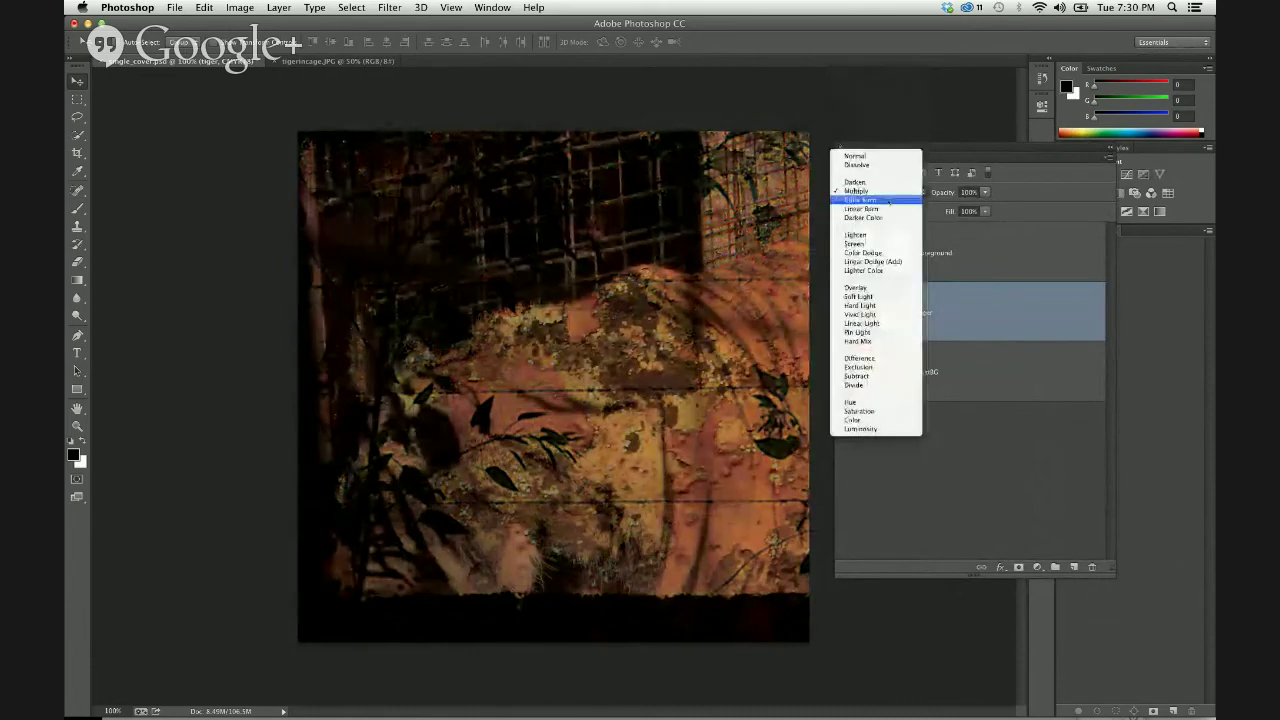
{"action": "left_click", "coordinate": [885, 289]}
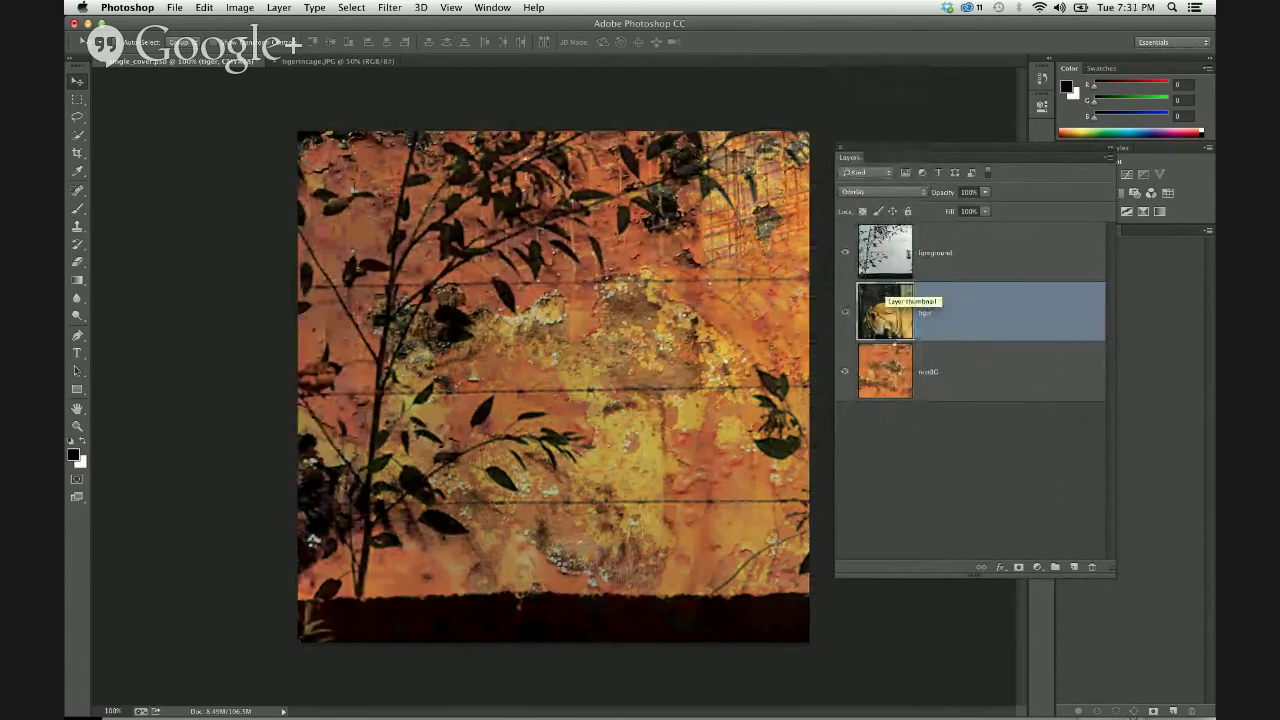
{"action": "left_click", "coordinate": [880, 191]}
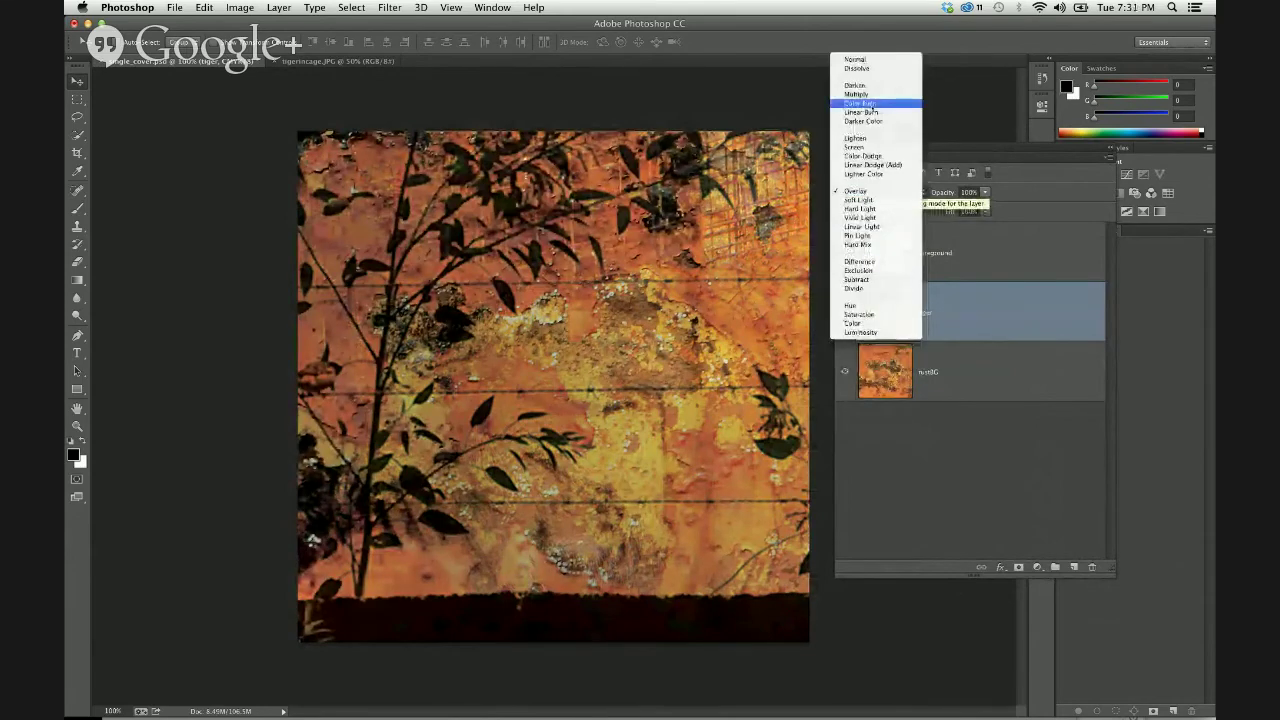
{"action": "left_click", "coordinate": [872, 95]}
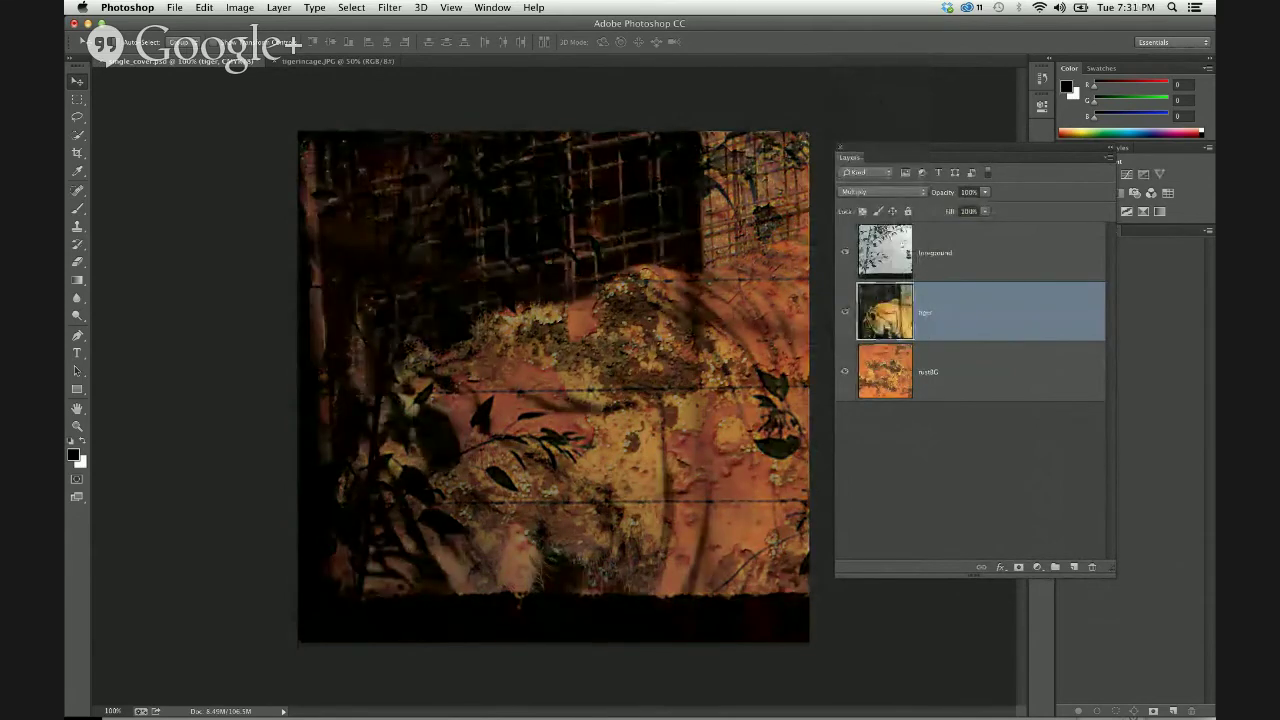
{"action": "left_click", "coordinate": [884, 190]}
{"action": "left_click", "coordinate": [884, 187]}
{"action": "left_click", "coordinate": [883, 188]}
{"action": "left_click", "coordinate": [882, 188]}
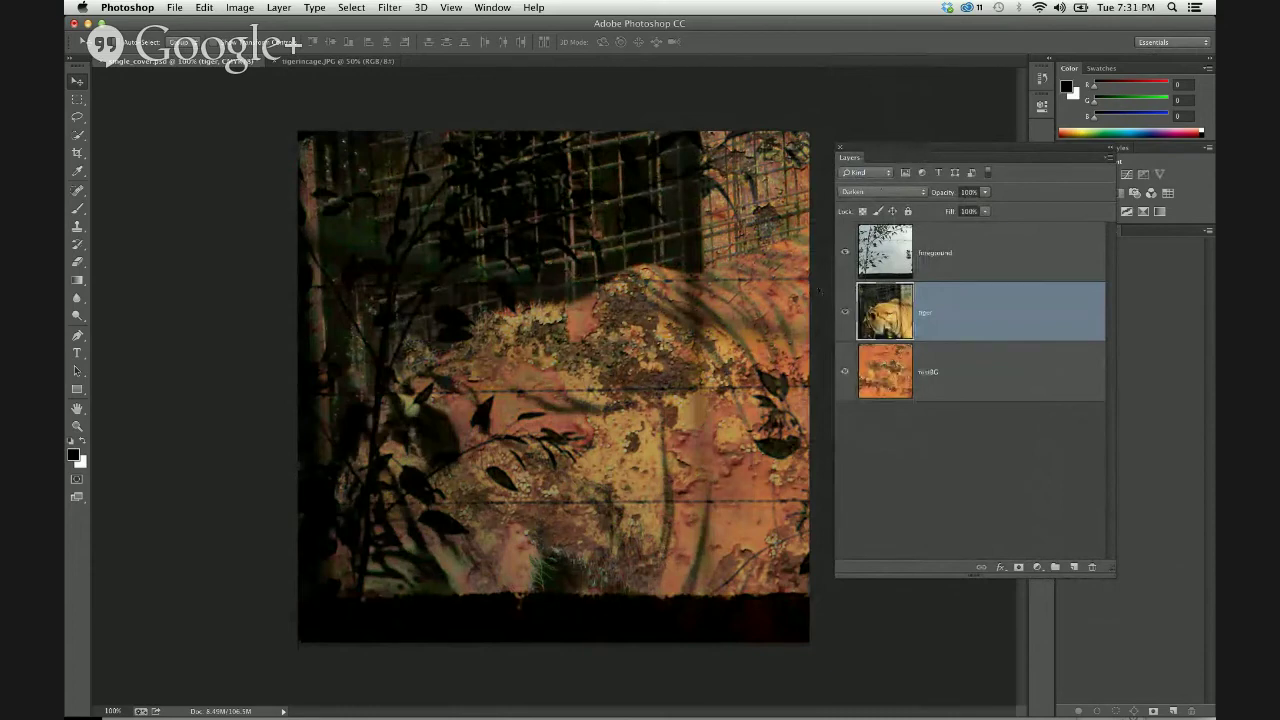
Drag the tiger to a new spot and float the toolbar as a two-column palette
{"action": "left_click_drag", "start_coordinate": [871, 150], "coordinate": [1005, 237]}
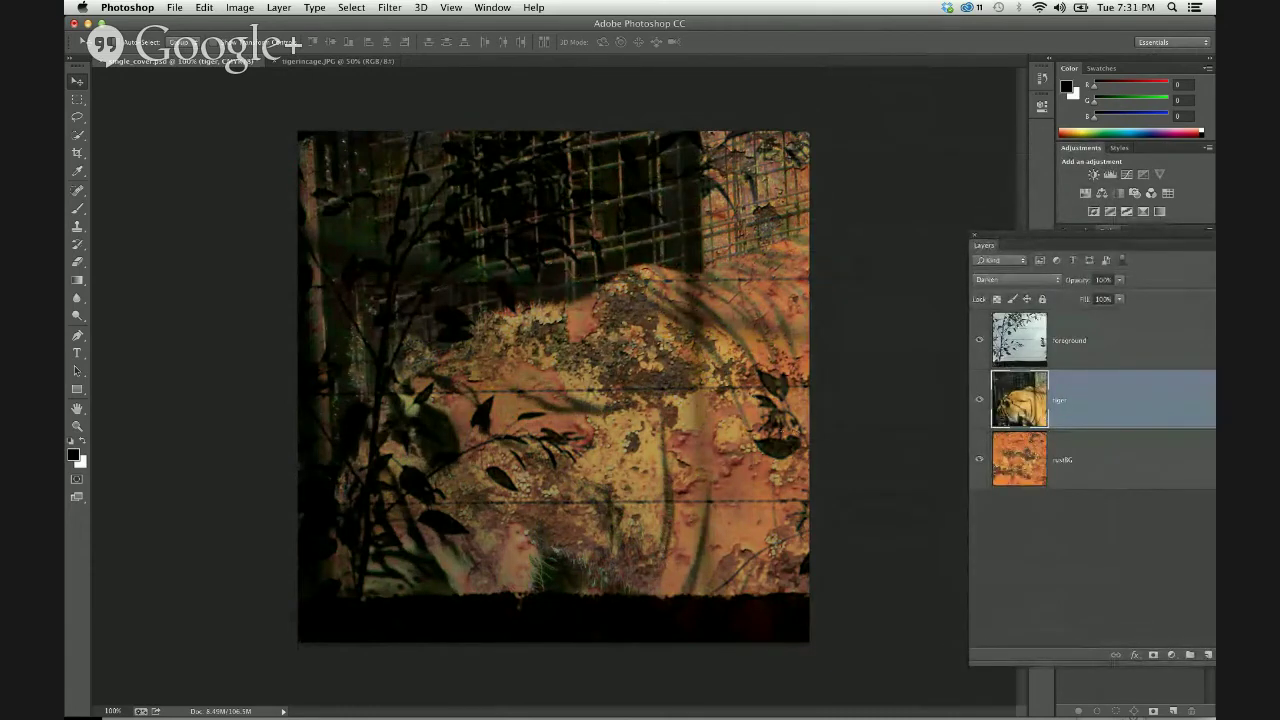
{"action": "left_click_drag", "start_coordinate": [794, 391], "coordinate": [736, 349]}
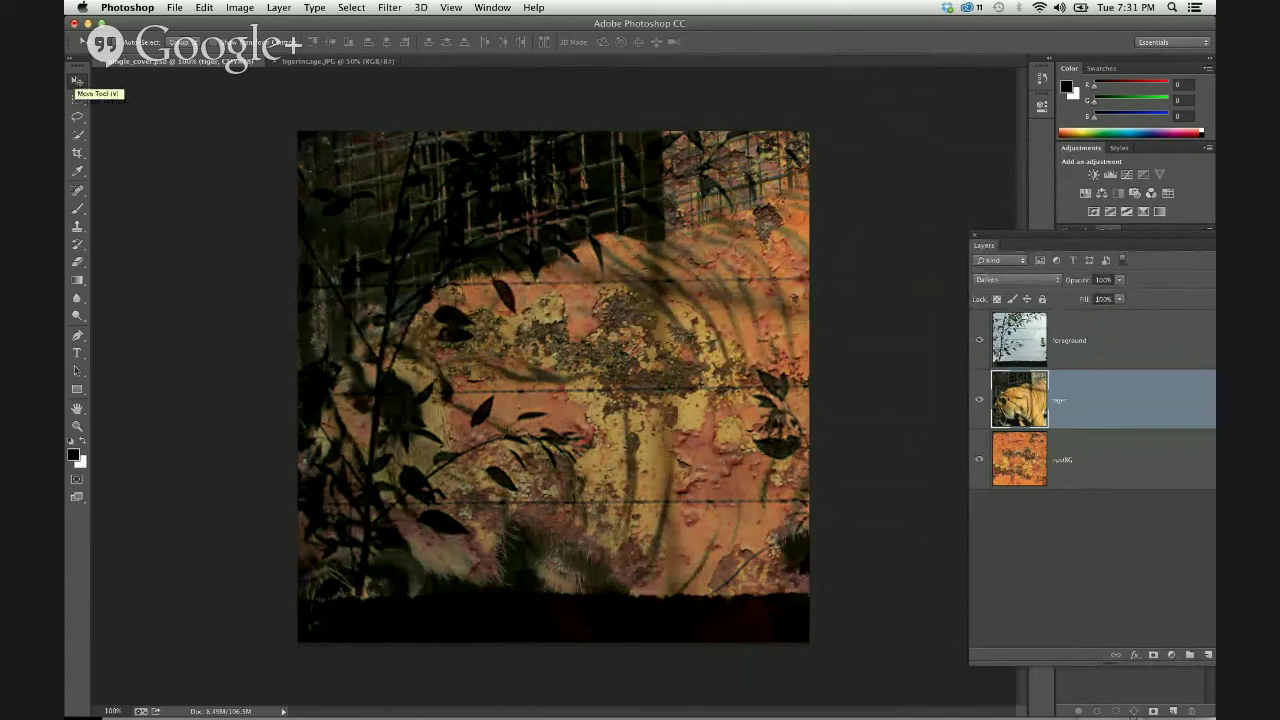
{"action": "left_click", "coordinate": [72, 61]}
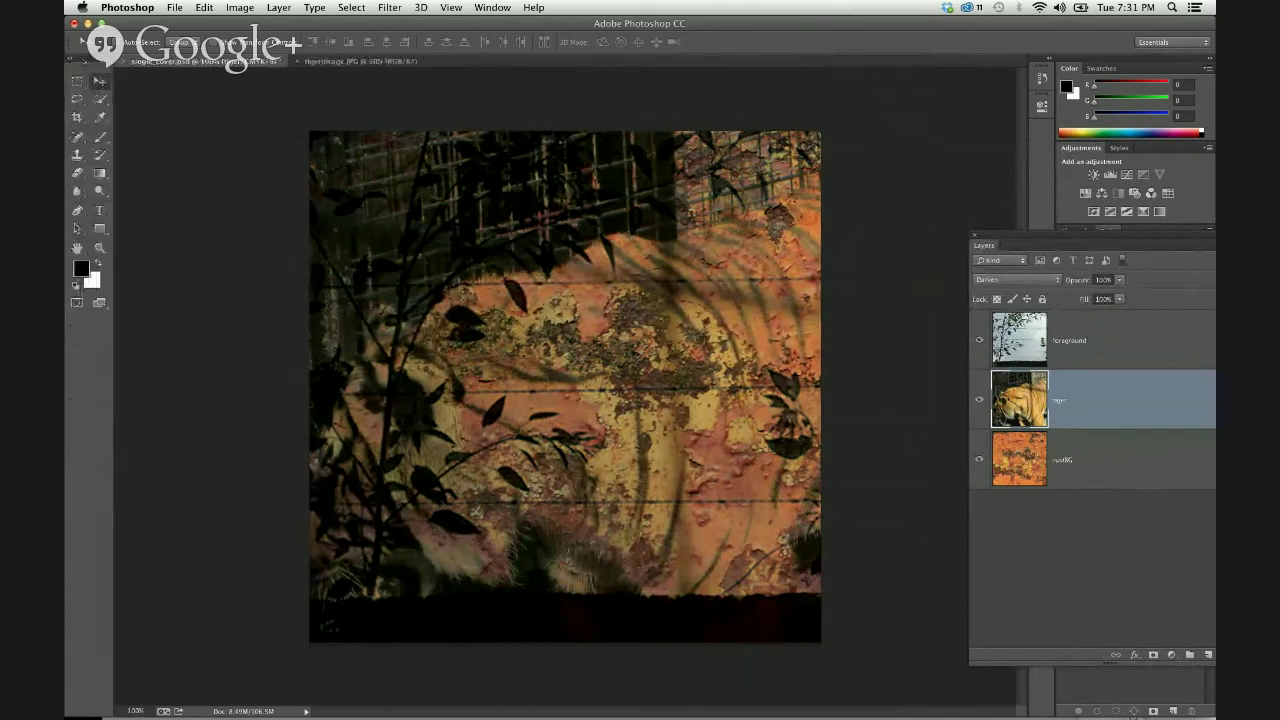
{"action": "left_click_drag", "start_coordinate": [90, 66], "coordinate": [248, 139]}
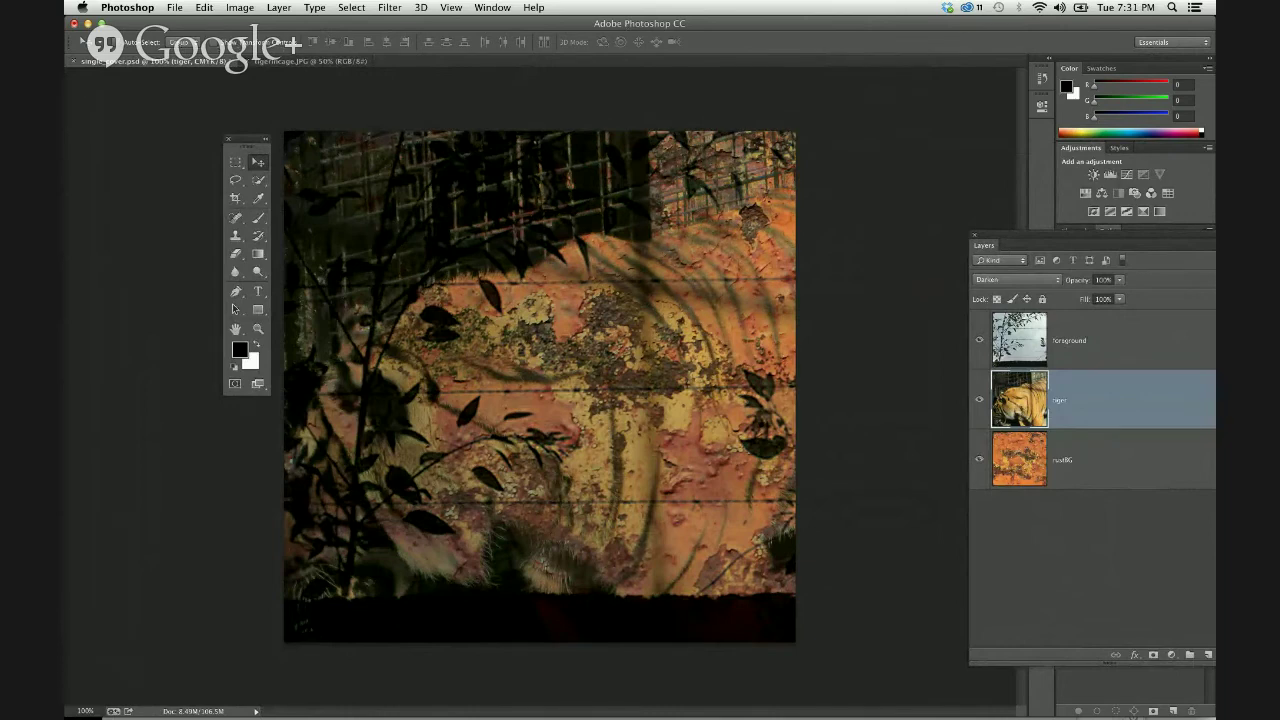
Free-transform the tiger so its body crosses the middle, then zoom out to 33.33%
{"action": "key", "text": "super+t"}
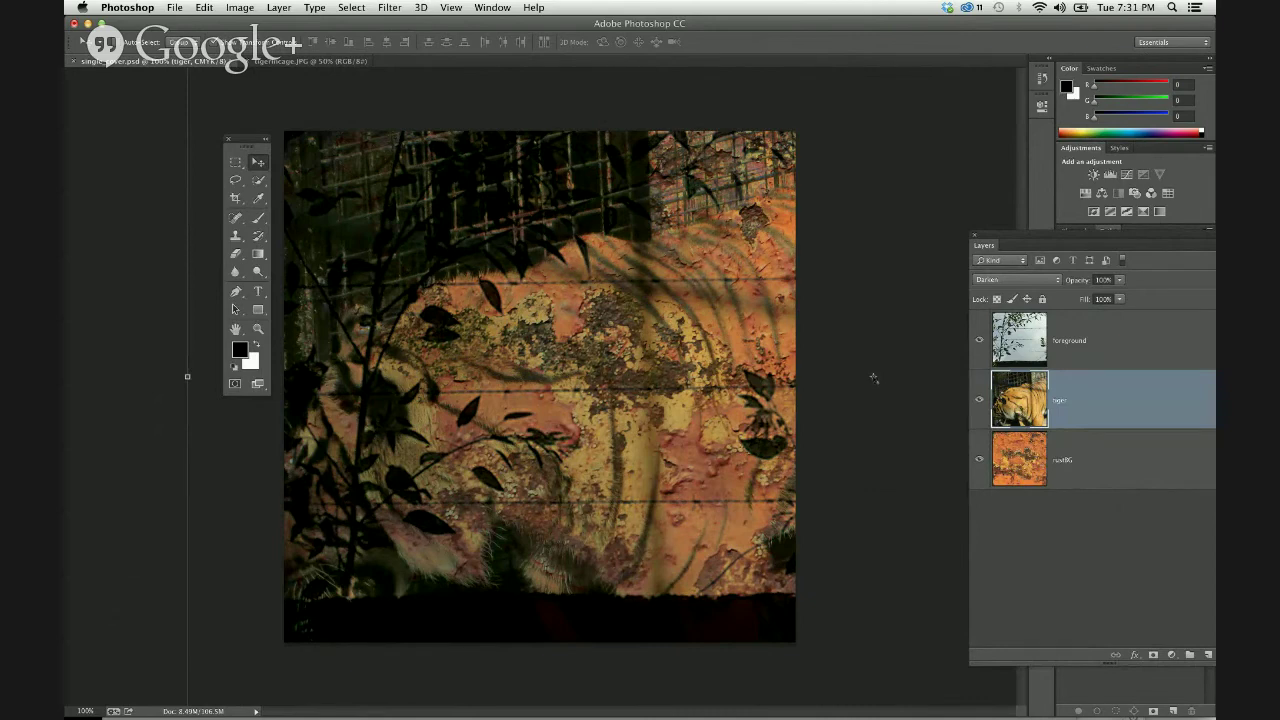
{"action": "left_click_drag", "start_coordinate": [877, 274], "coordinate": [600, 262]}
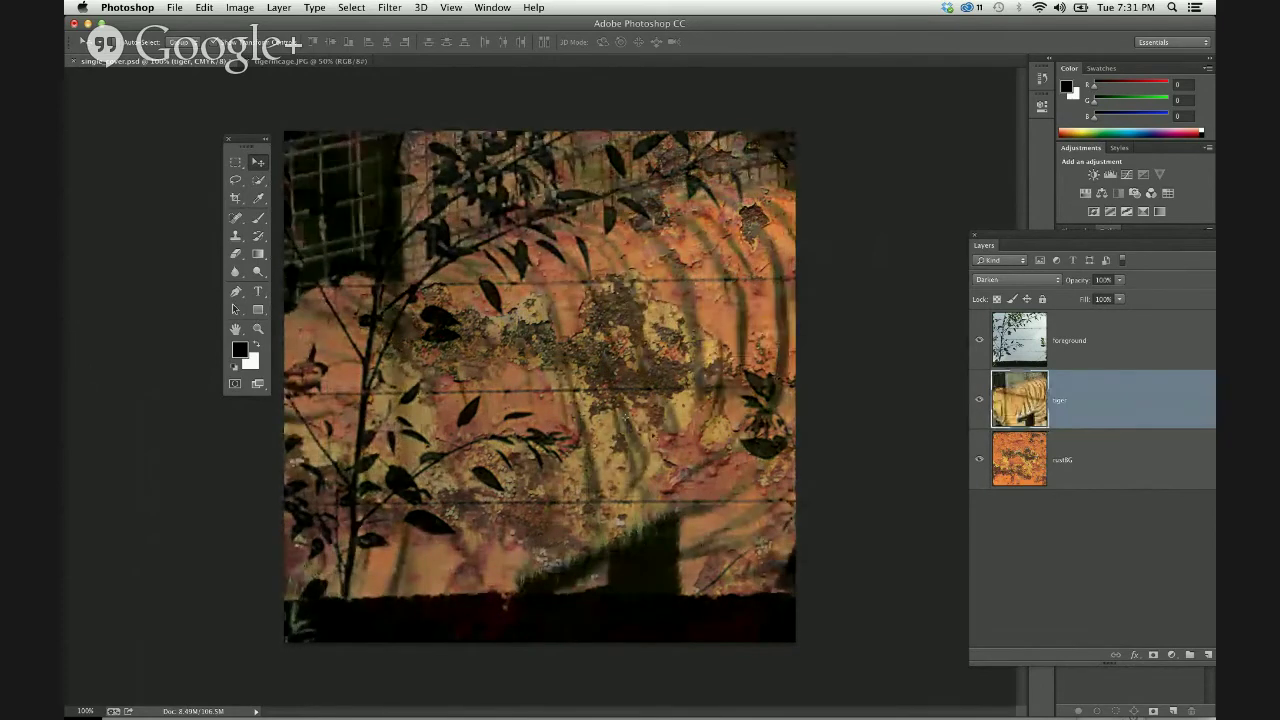
{"action": "key", "text": "super+minus"}
{"action": "key", "text": "super+minus"}
{"action": "key", "text": "super+minus"}
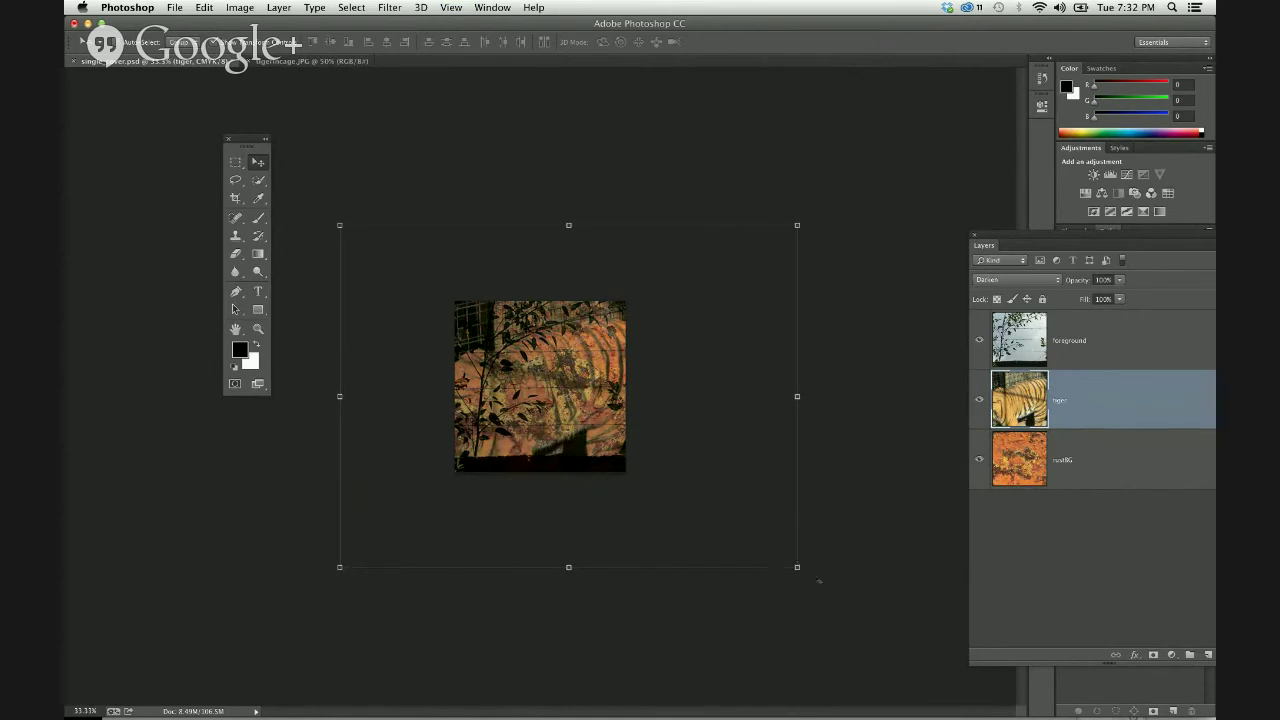
Scale the tiger layer to about 49% and commit the transform
{"action": "left_click_drag", "start_coordinate": [797, 567], "coordinate": [674, 487]}
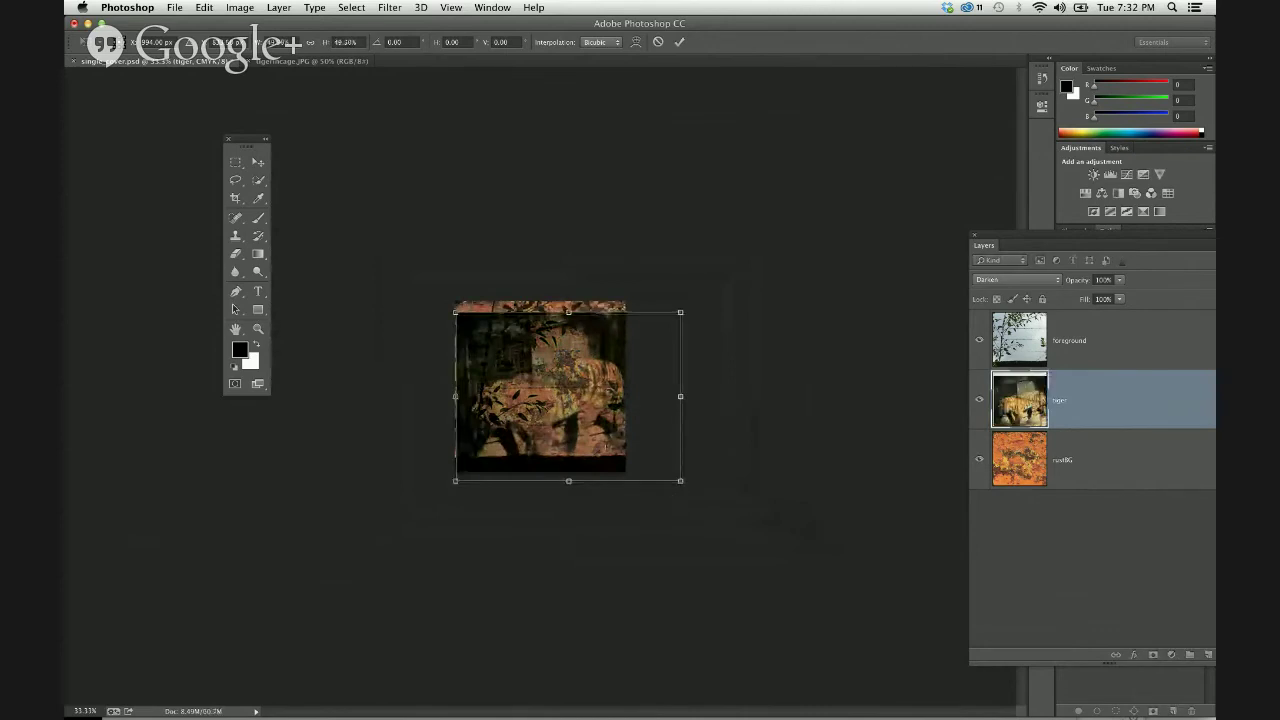
{"action": "left_click_drag", "start_coordinate": [597, 425], "coordinate": [598, 399]}
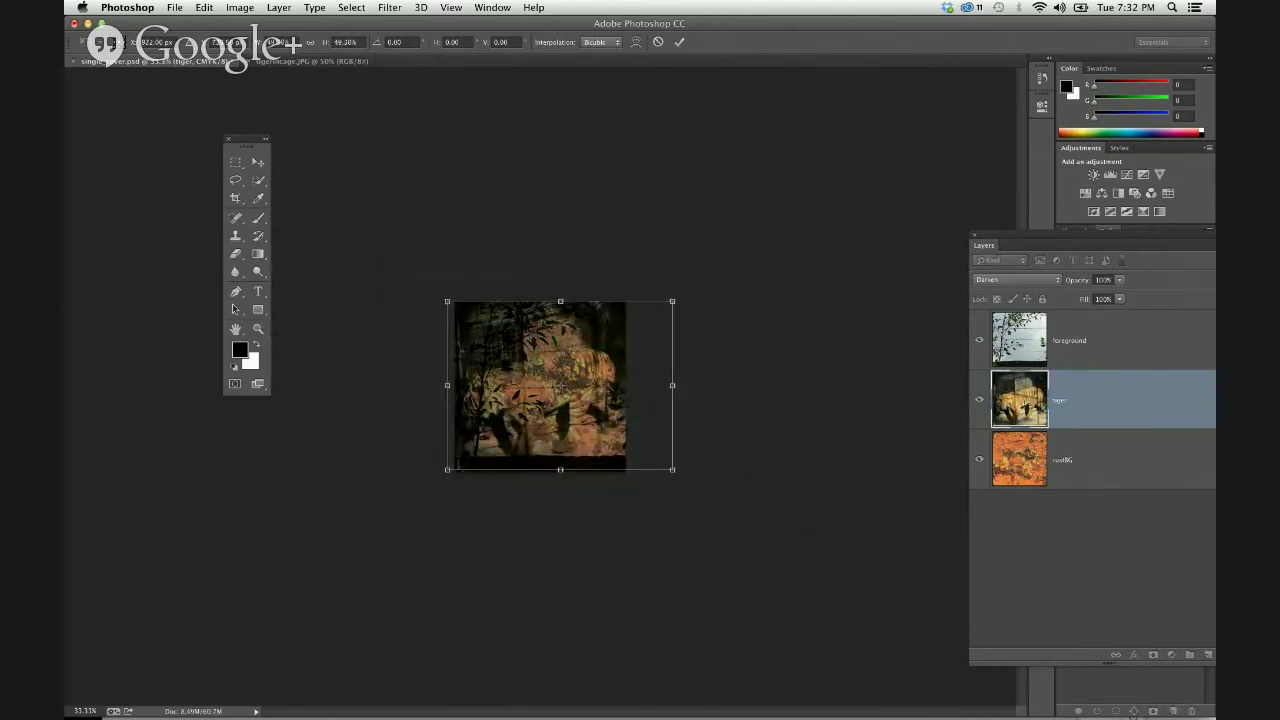
{"action": "key", "text": "super+equal"}
{"action": "key", "text": "super+equal"}
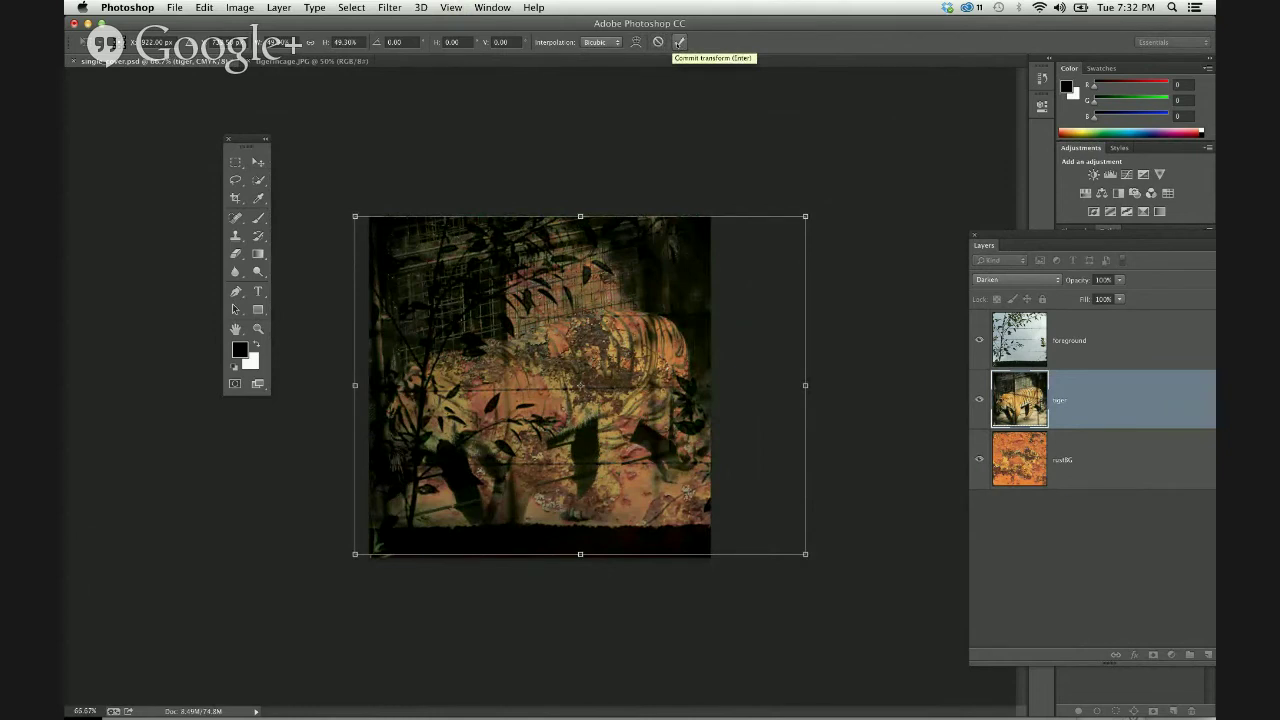
{"action": "left_click", "coordinate": [679, 42]}
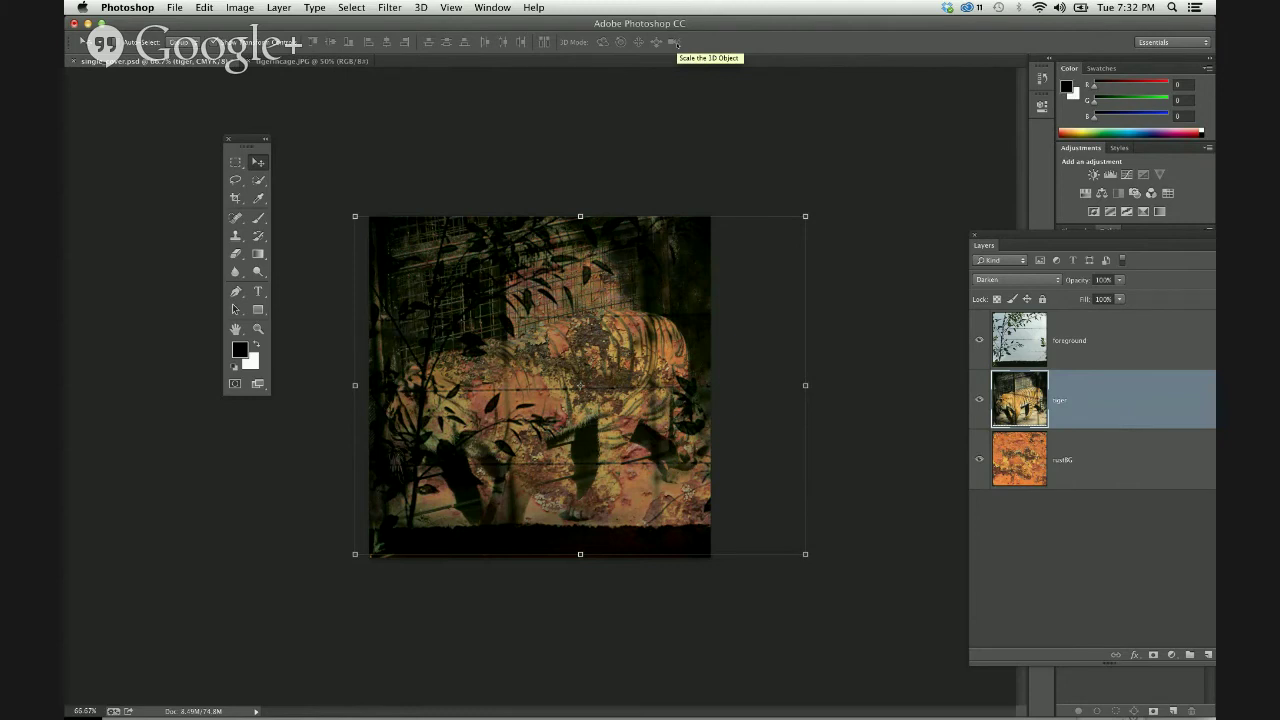
View at 100% and nudge the tiger about 0.338 in to the right
{"action": "key", "text": "super+1"}
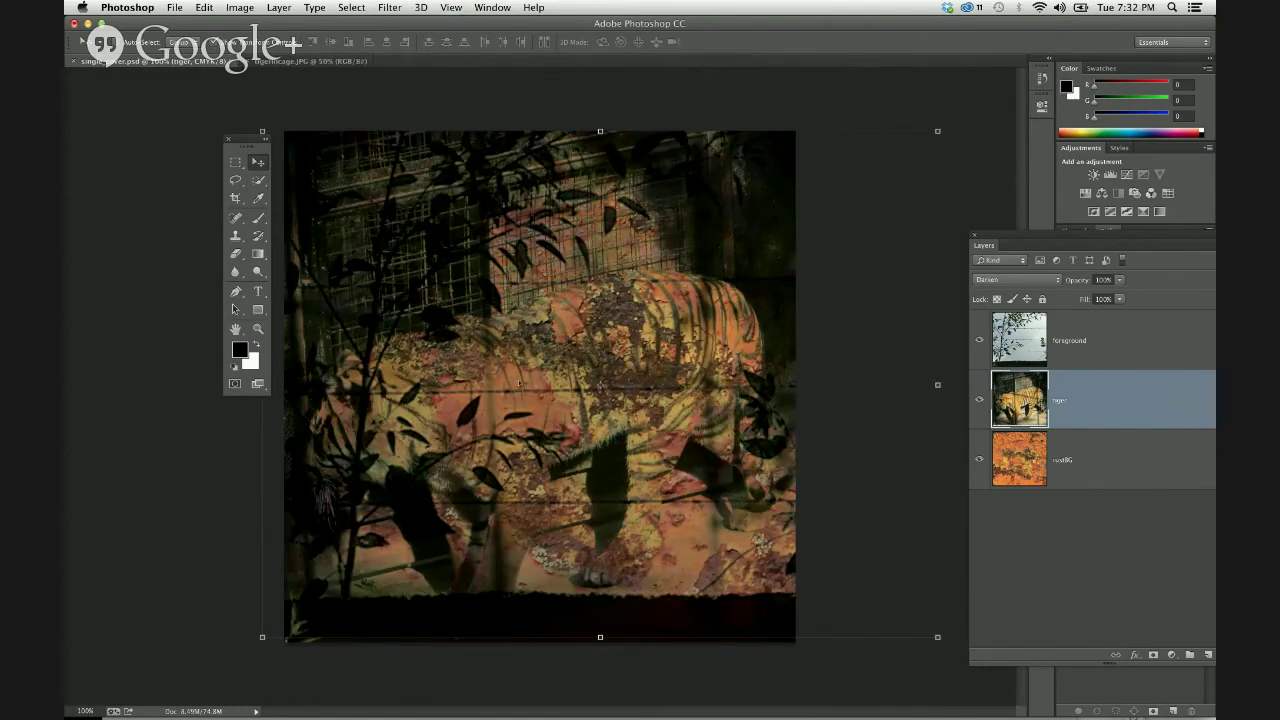
{"action": "left_click_drag", "start_coordinate": [519, 383], "coordinate": [535, 383]}
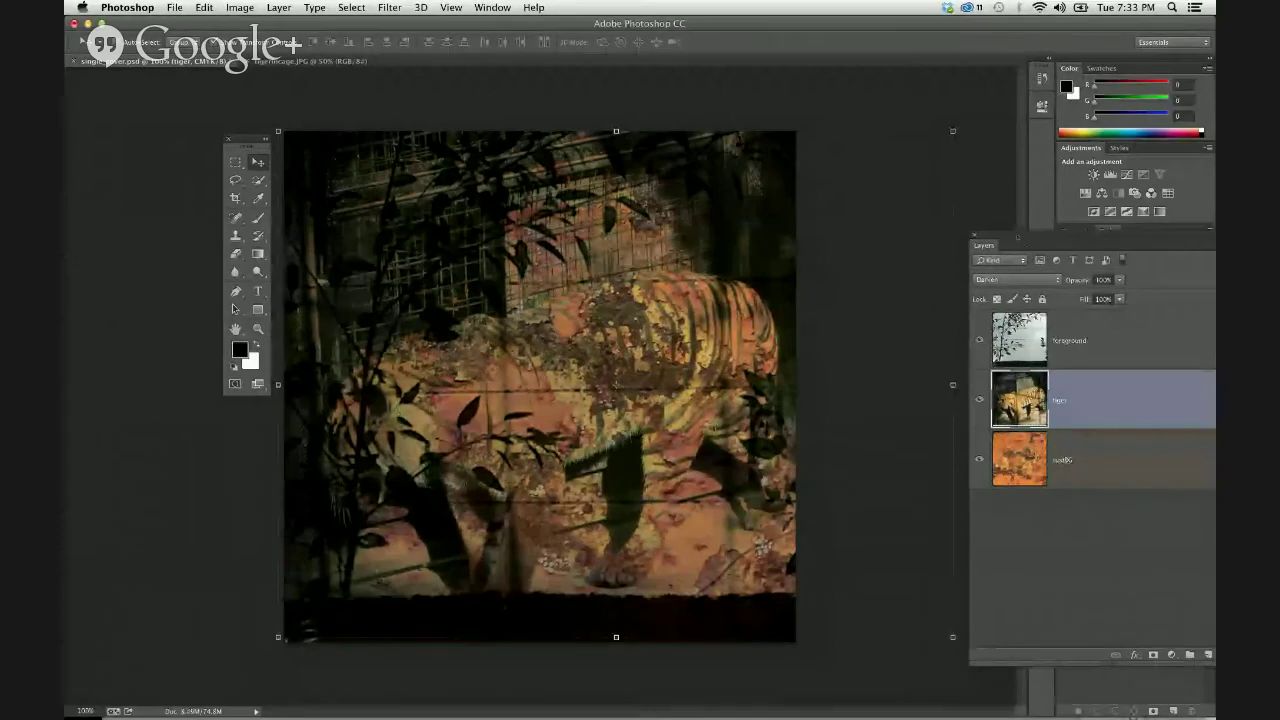
{"action": "left_click_drag", "start_coordinate": [1016, 242], "coordinate": [1035, 290]}
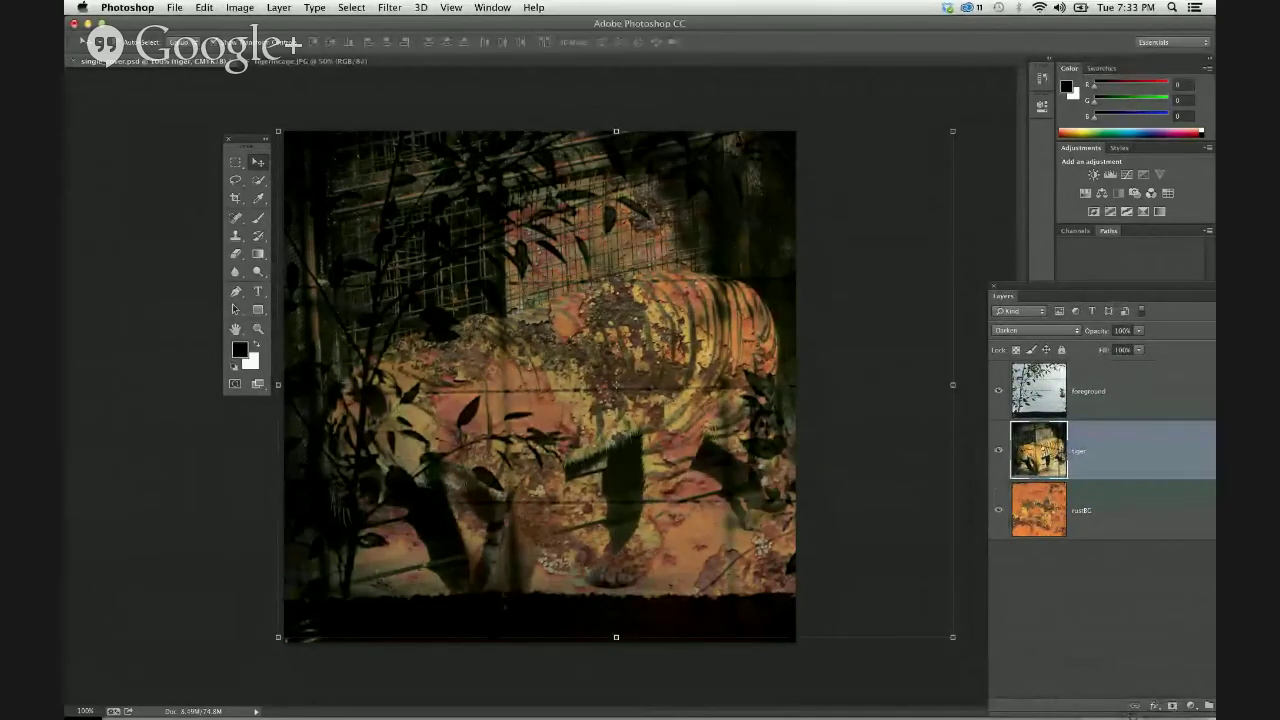
{"action": "left_click", "coordinate": [1045, 330]}
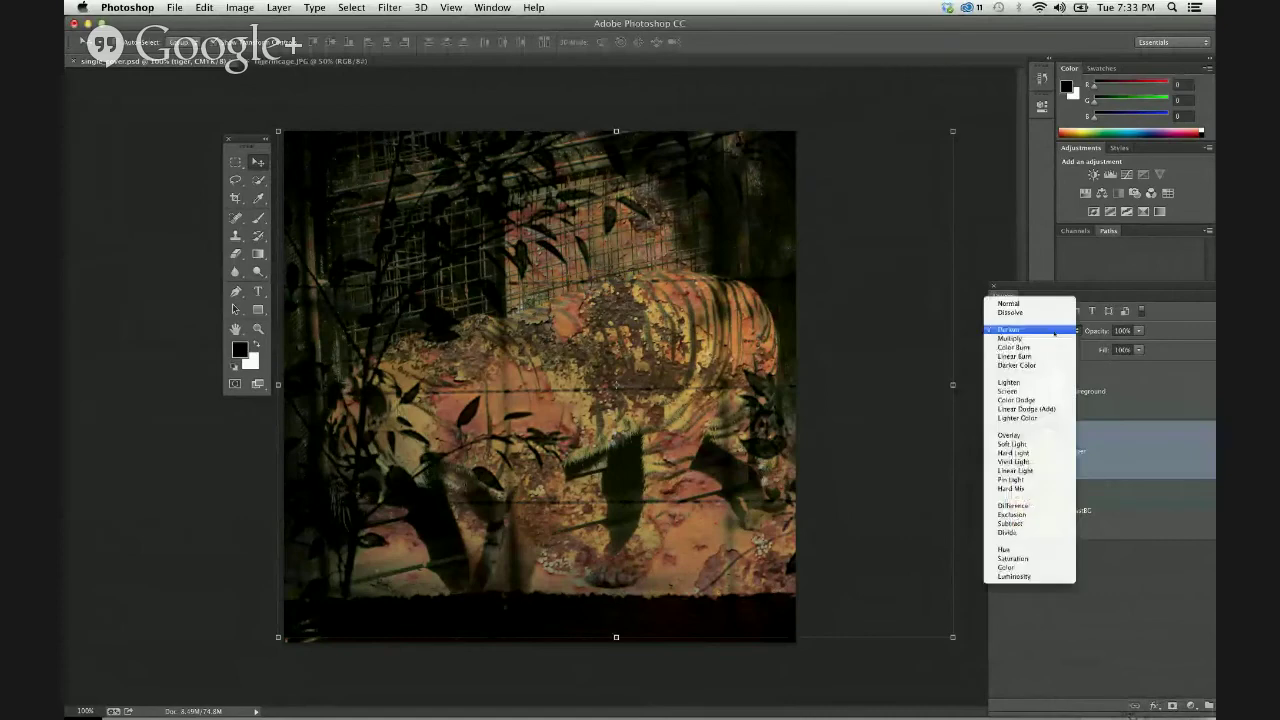
Try Multiply, Color Burn, Linear Burn and Darker Color on the tiger, settle on Lighten, and toggle the foreground leaves
{"action": "left_click", "coordinate": [1054, 339]}
{"action": "left_click", "coordinate": [1040, 330]}
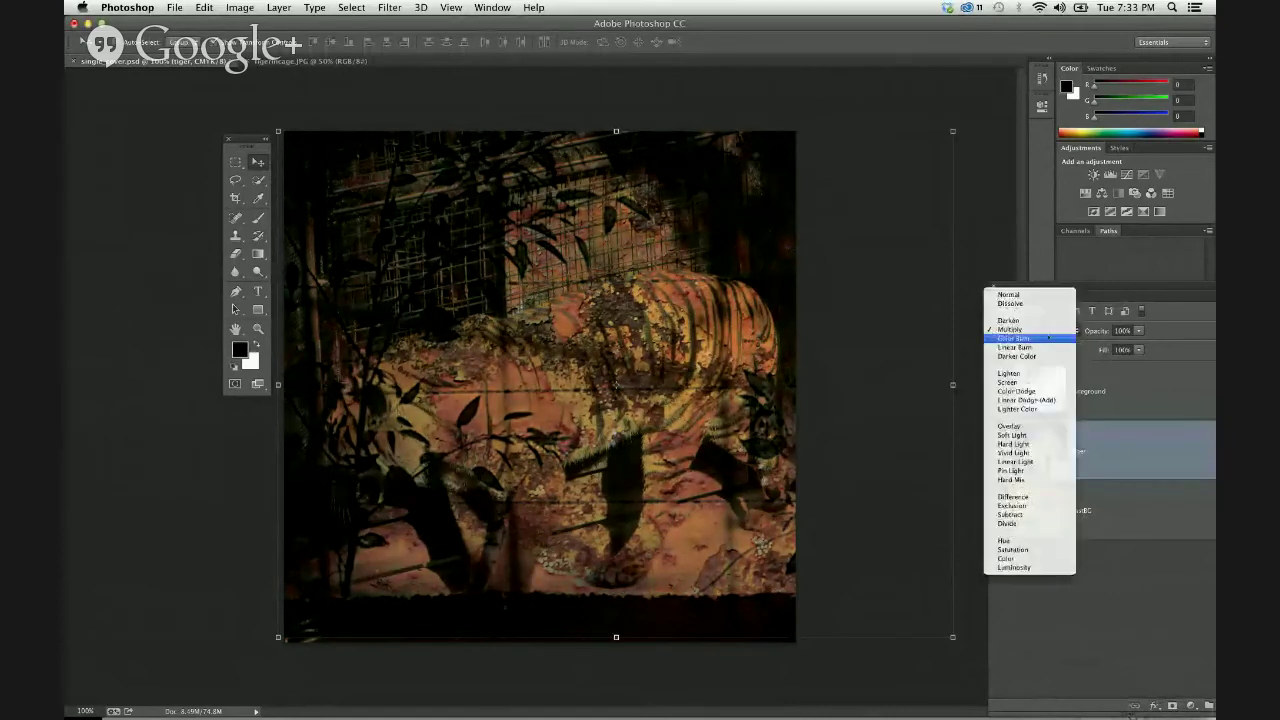
{"action": "left_click", "coordinate": [1050, 340]}
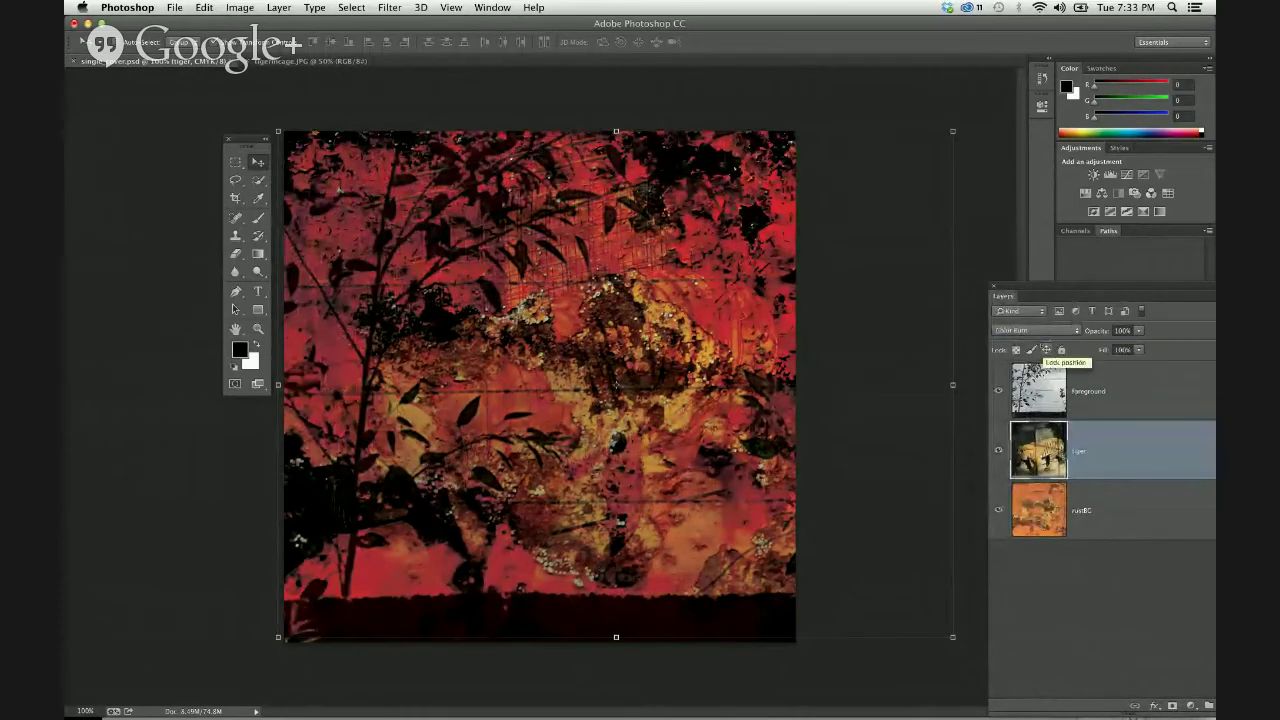
{"action": "left_click", "coordinate": [1045, 331]}
{"action": "left_click", "coordinate": [1015, 339]}
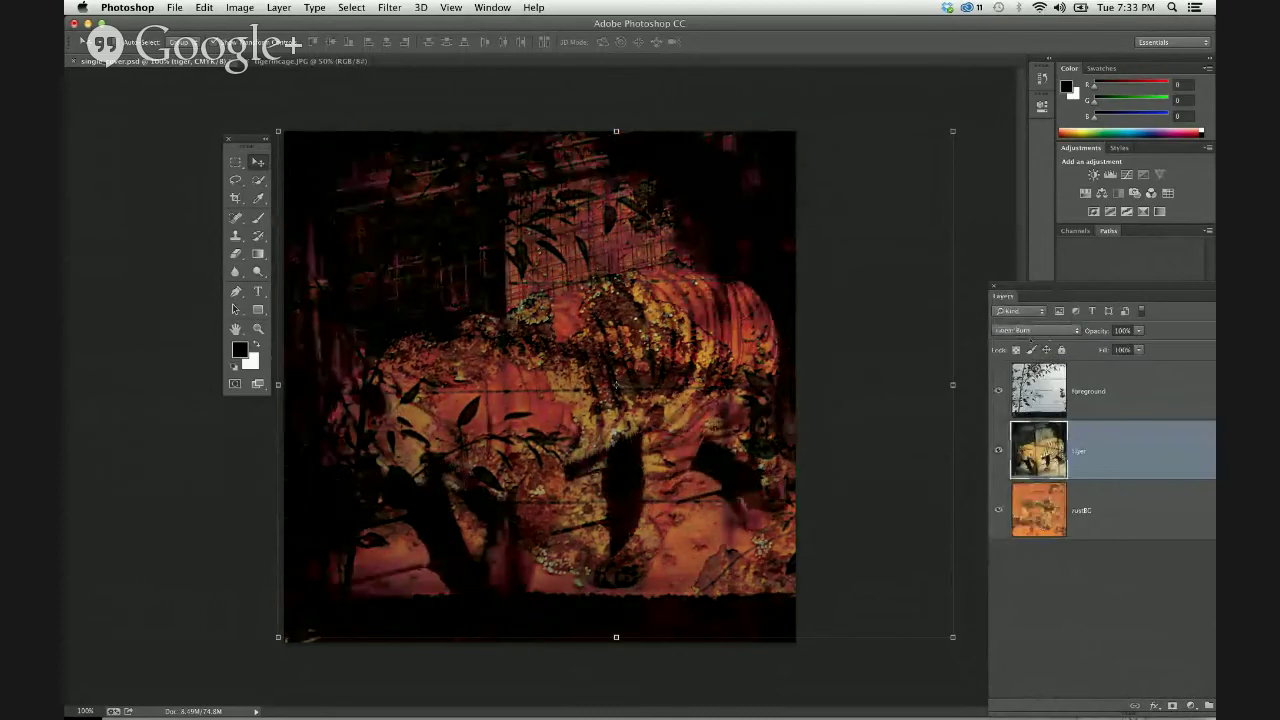
{"action": "left_click", "coordinate": [1035, 330]}
{"action": "left_click", "coordinate": [1015, 339]}
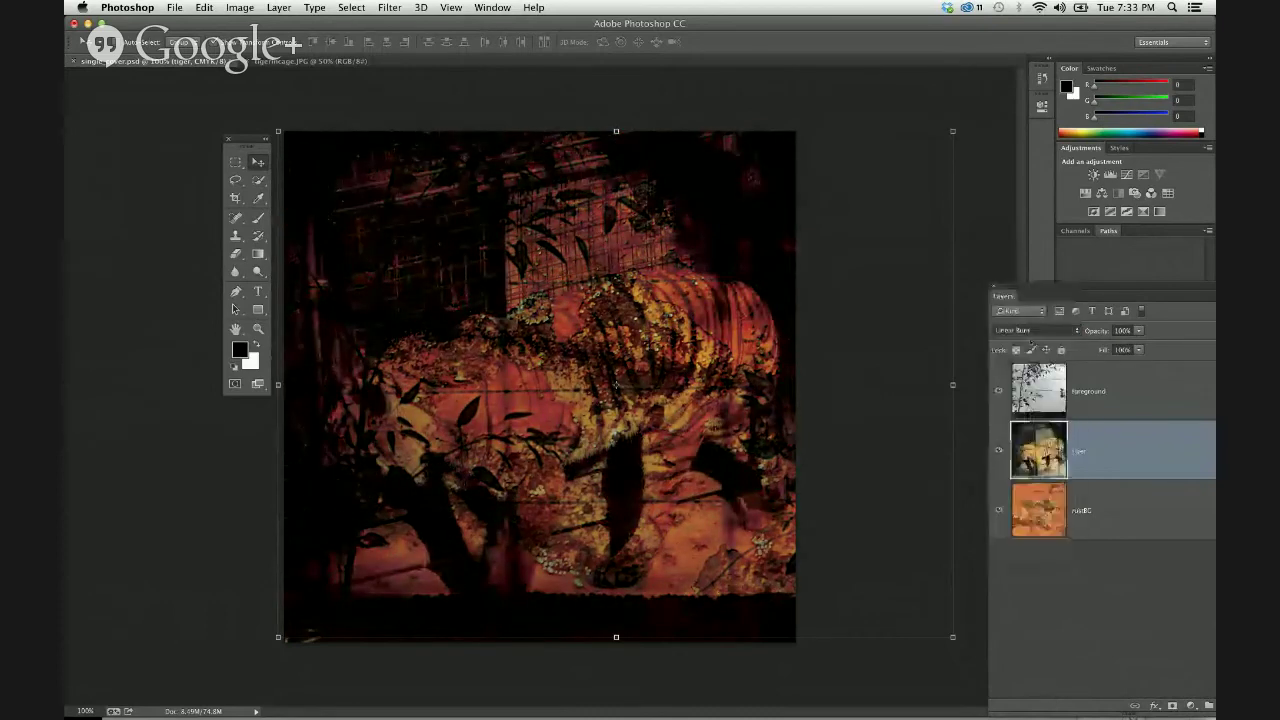
{"action": "left_click", "coordinate": [1035, 330]}
{"action": "left_click", "coordinate": [1012, 346]}
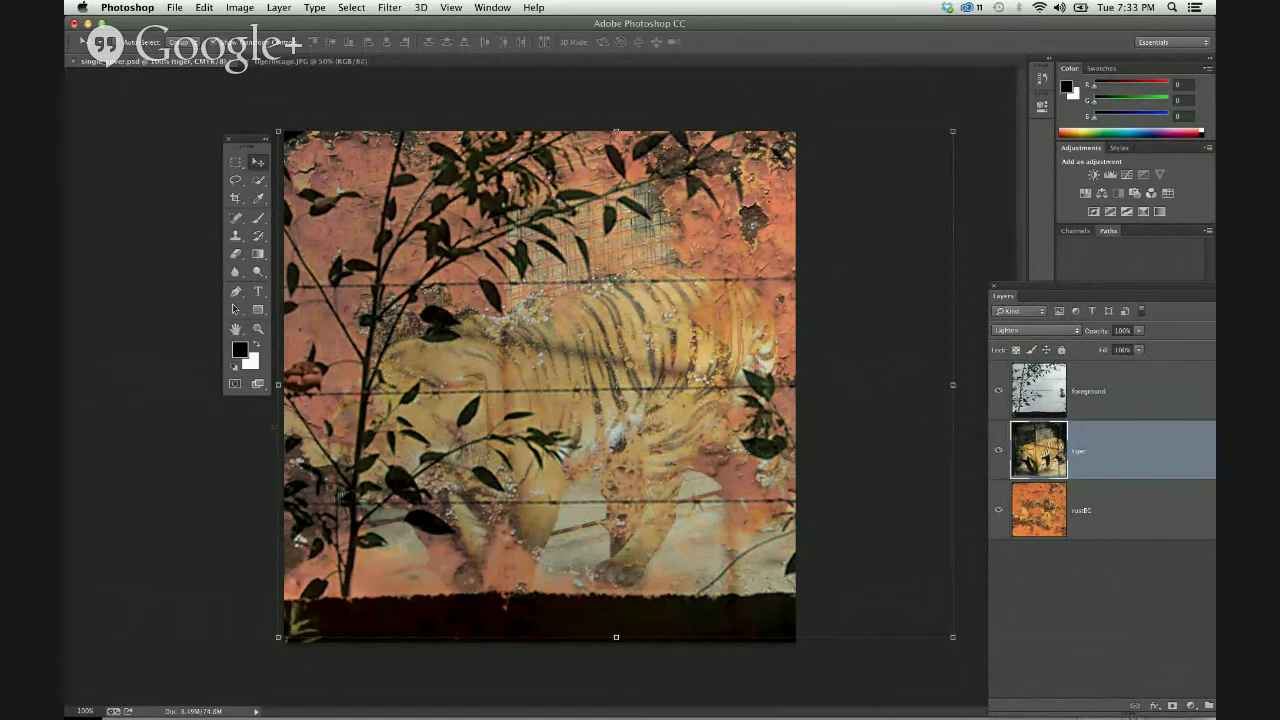
{"action": "left_click", "coordinate": [1000, 390]}
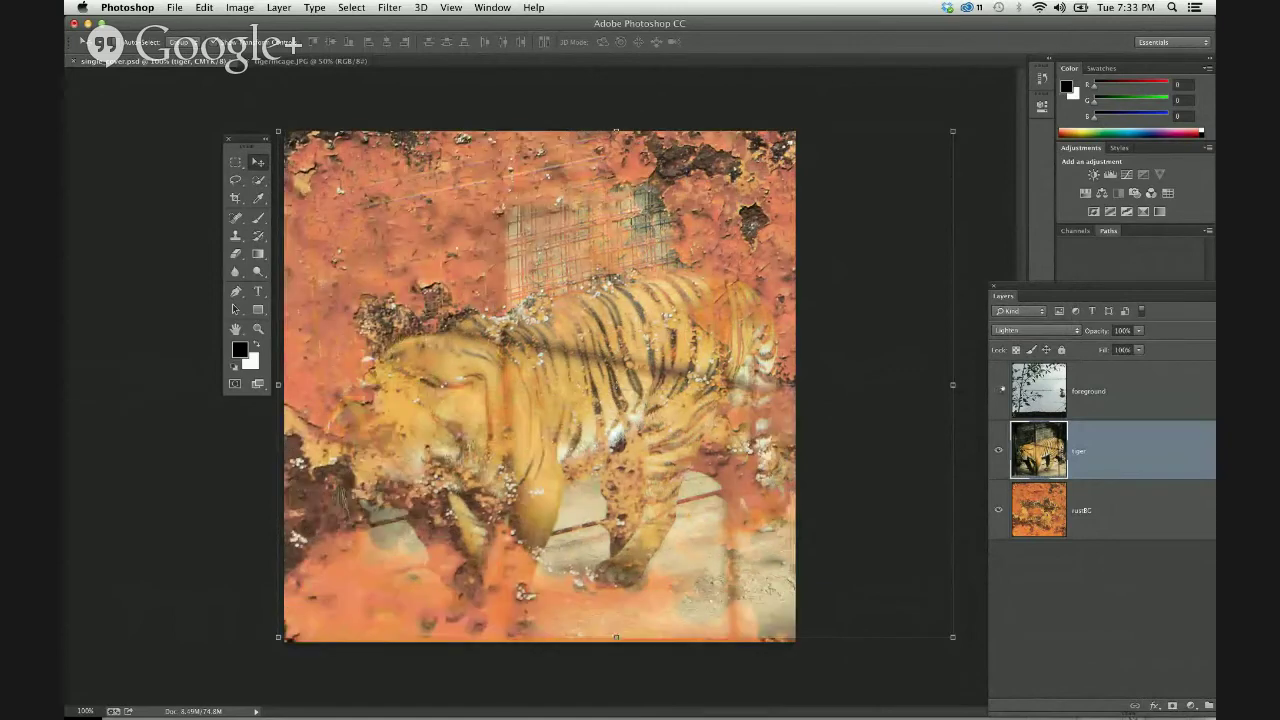
{"action": "left_click", "coordinate": [998, 390]}
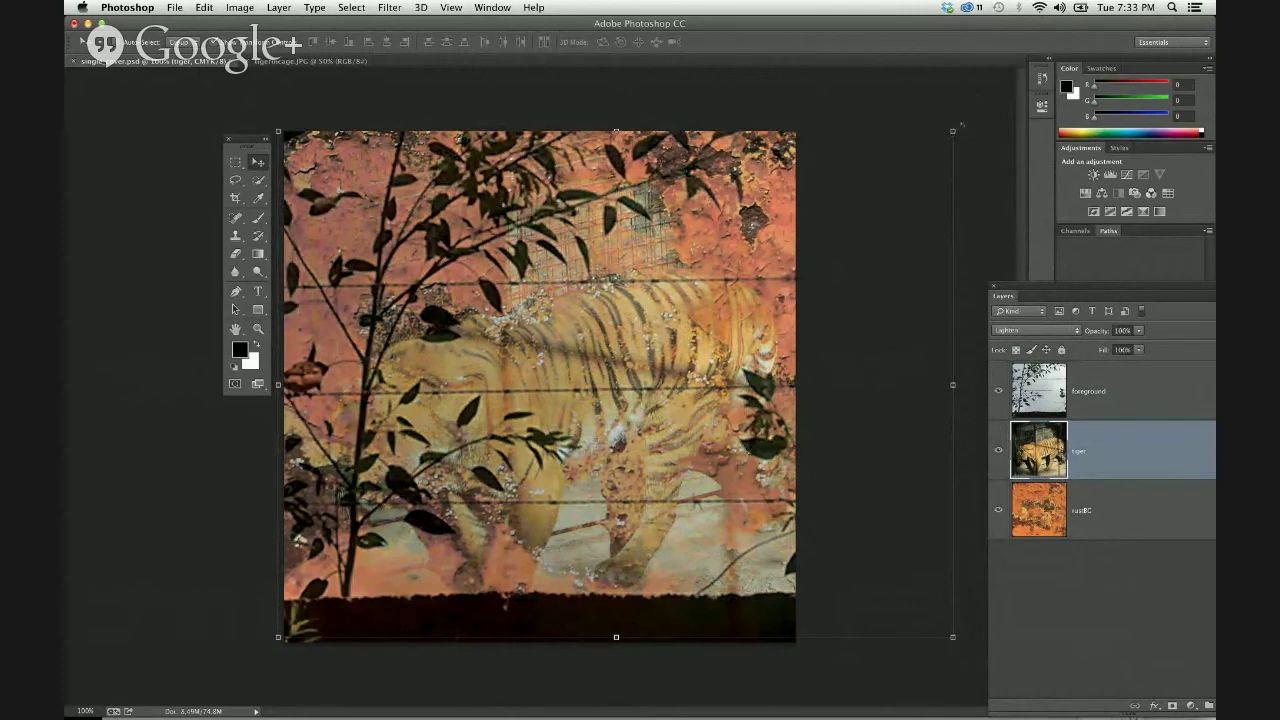
{"action": "left_click_drag", "start_coordinate": [1002, 295], "coordinate": [1094, 288]}
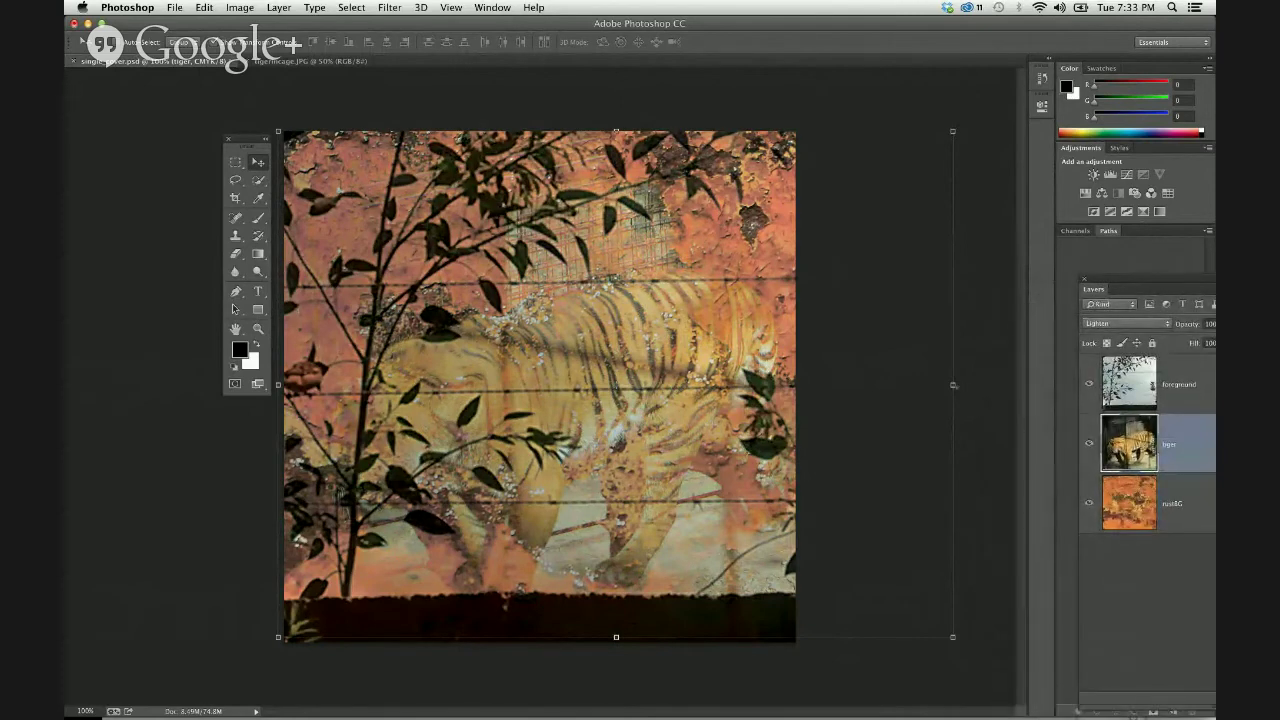
{"action": "mouse_move", "coordinate": [953, 385]}
{"action": "left_mouse_down"}
{"action": "mouse_move", "coordinate": [911, 384]}
{"action": "mouse_move", "coordinate": [953, 384]}
{"action": "left_mouse_up"}
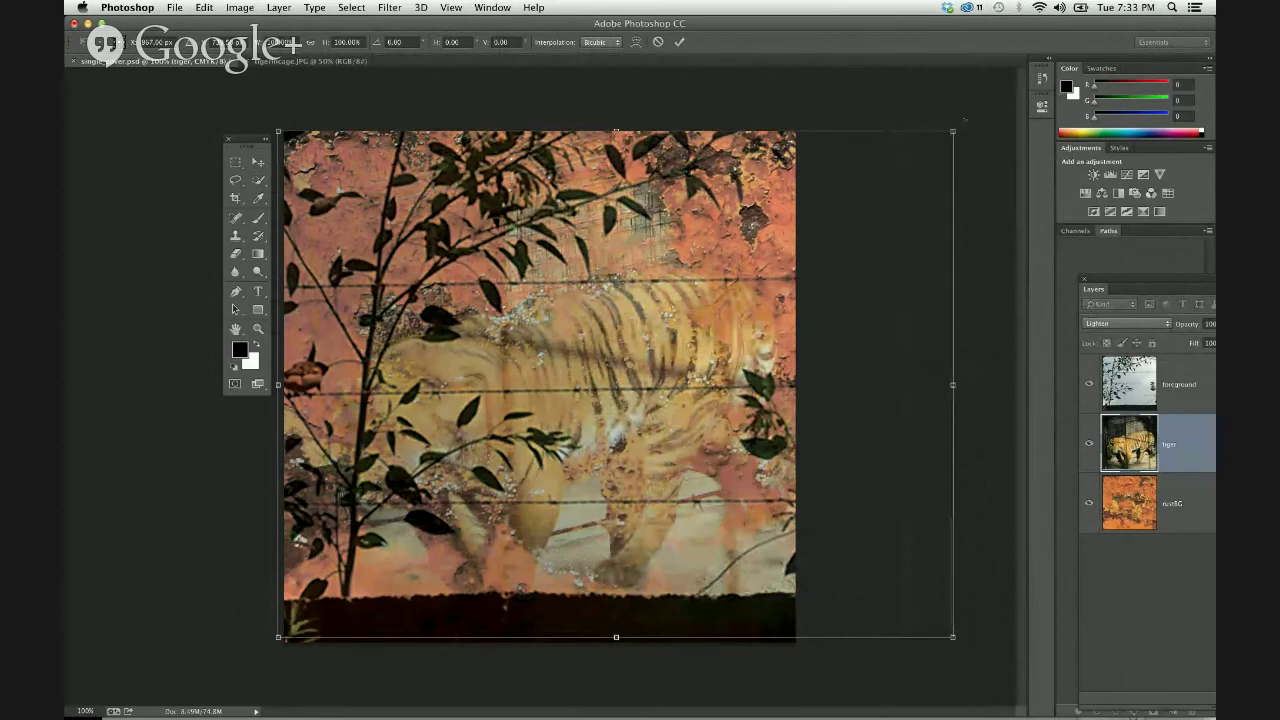
{"action": "left_click_drag", "start_coordinate": [988, 105], "coordinate": [930, 86]}
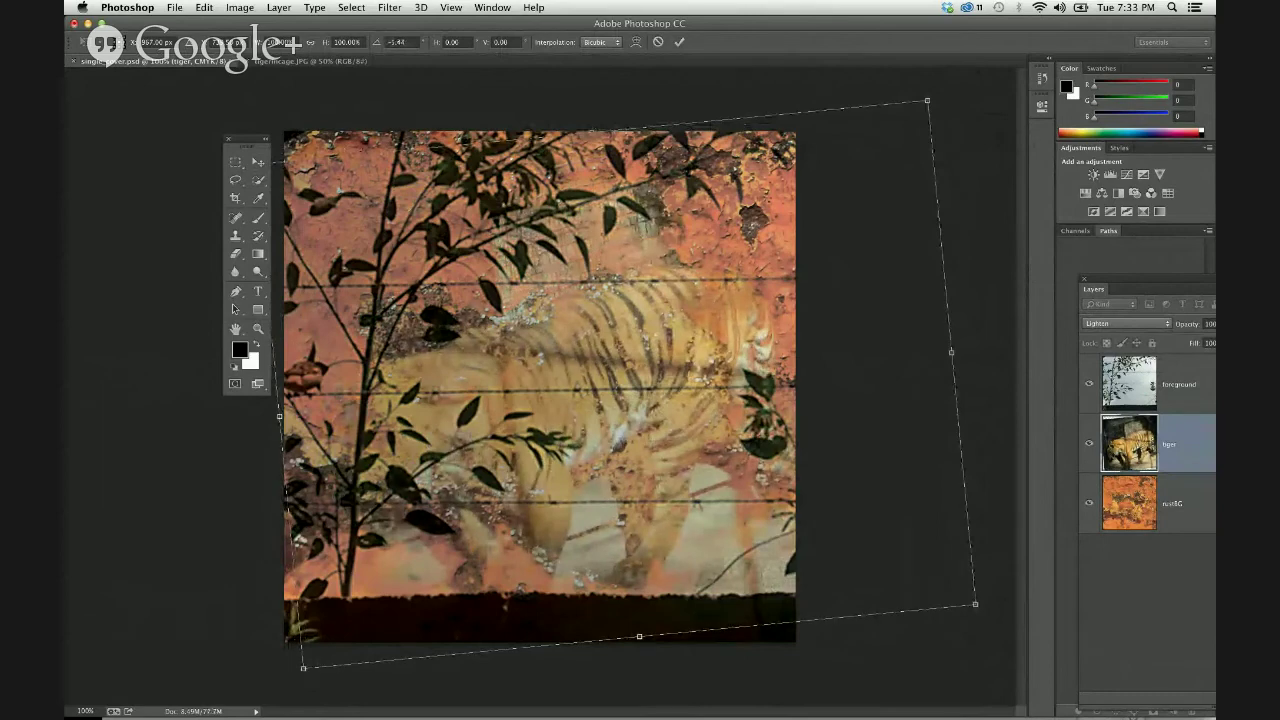
{"action": "key", "text": "super+z"}
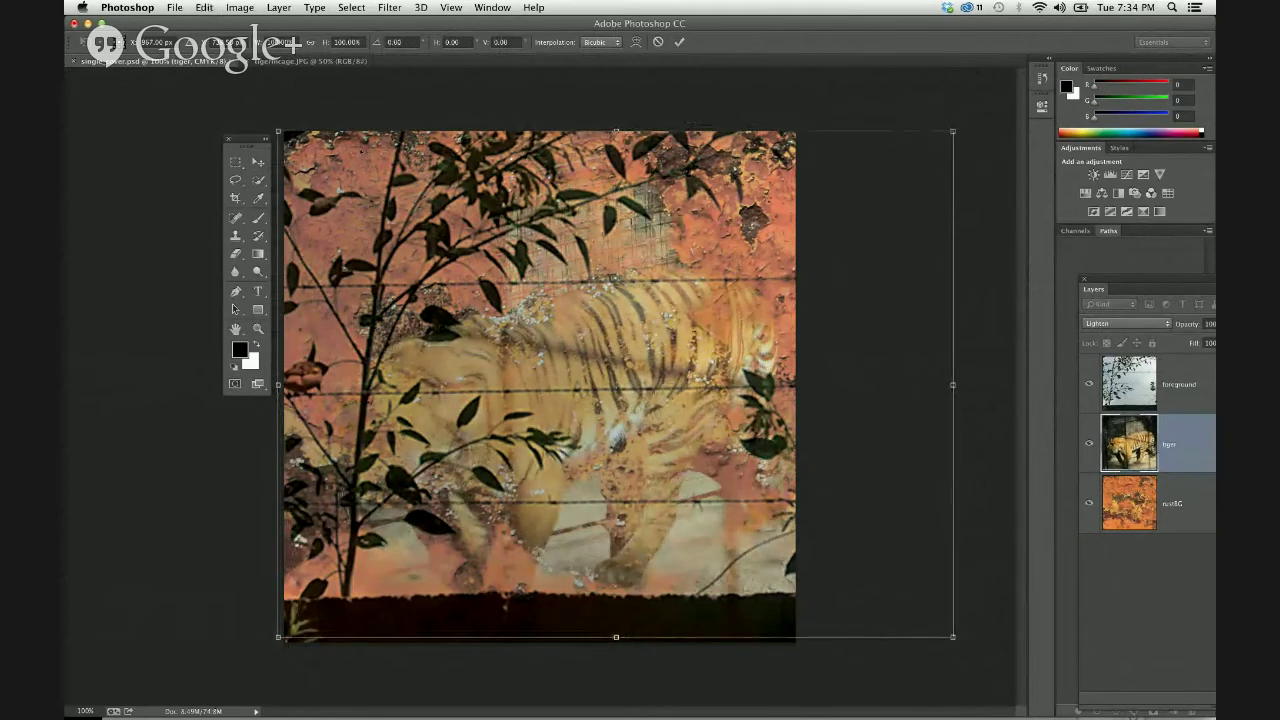
{"action": "key", "text": "Return"}
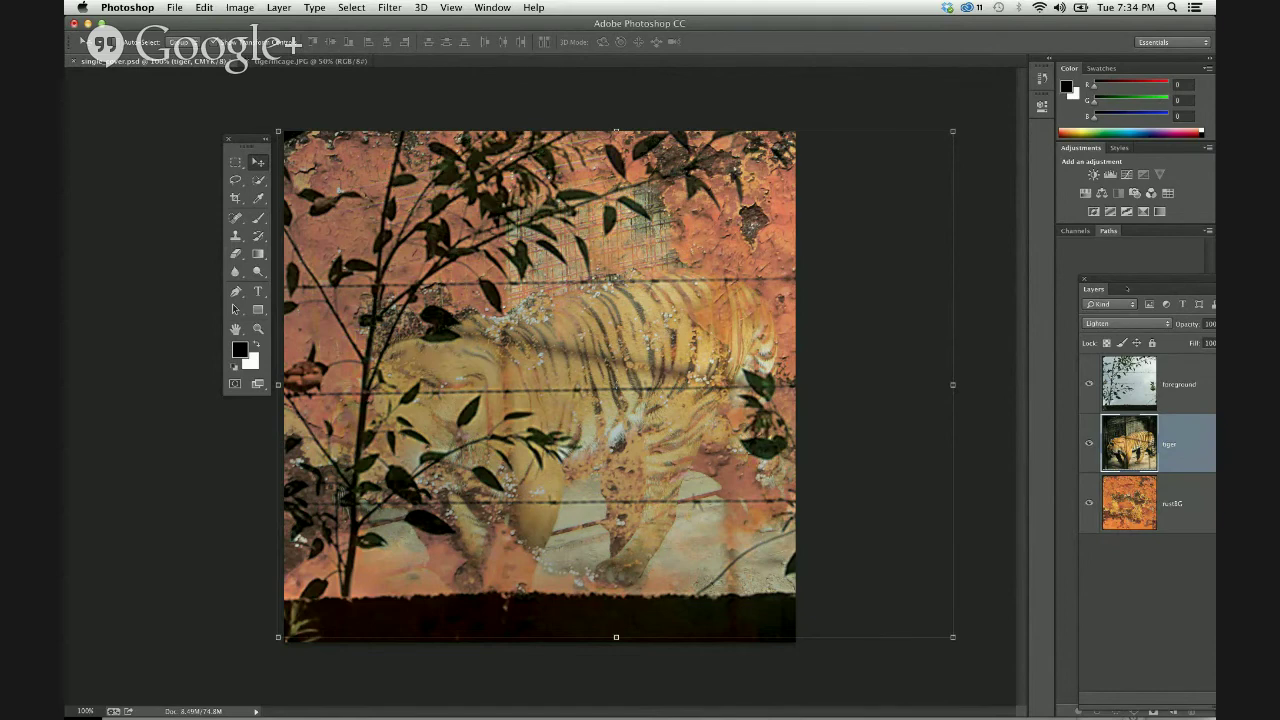
Flip the tiger layer vertically, then undo the flip
{"action": "left_click_drag", "start_coordinate": [1094, 289], "coordinate": [817, 221]}
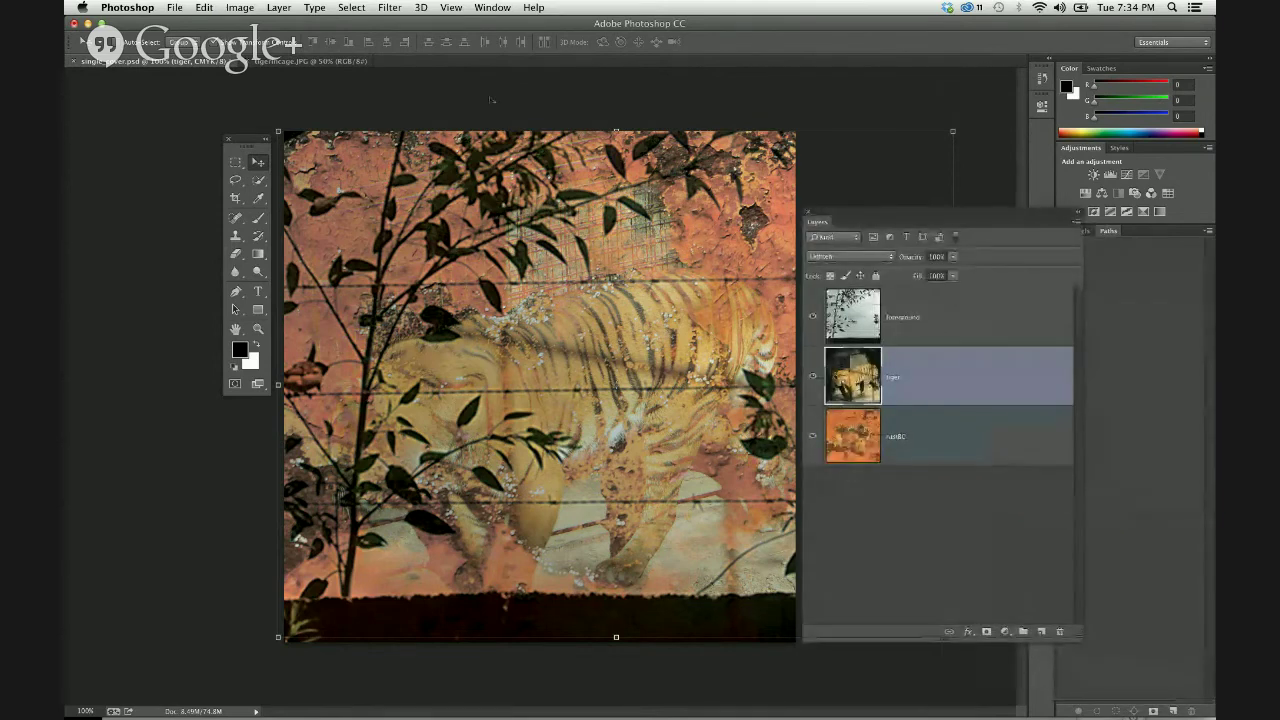
{"action": "left_click", "coordinate": [241, 8]}
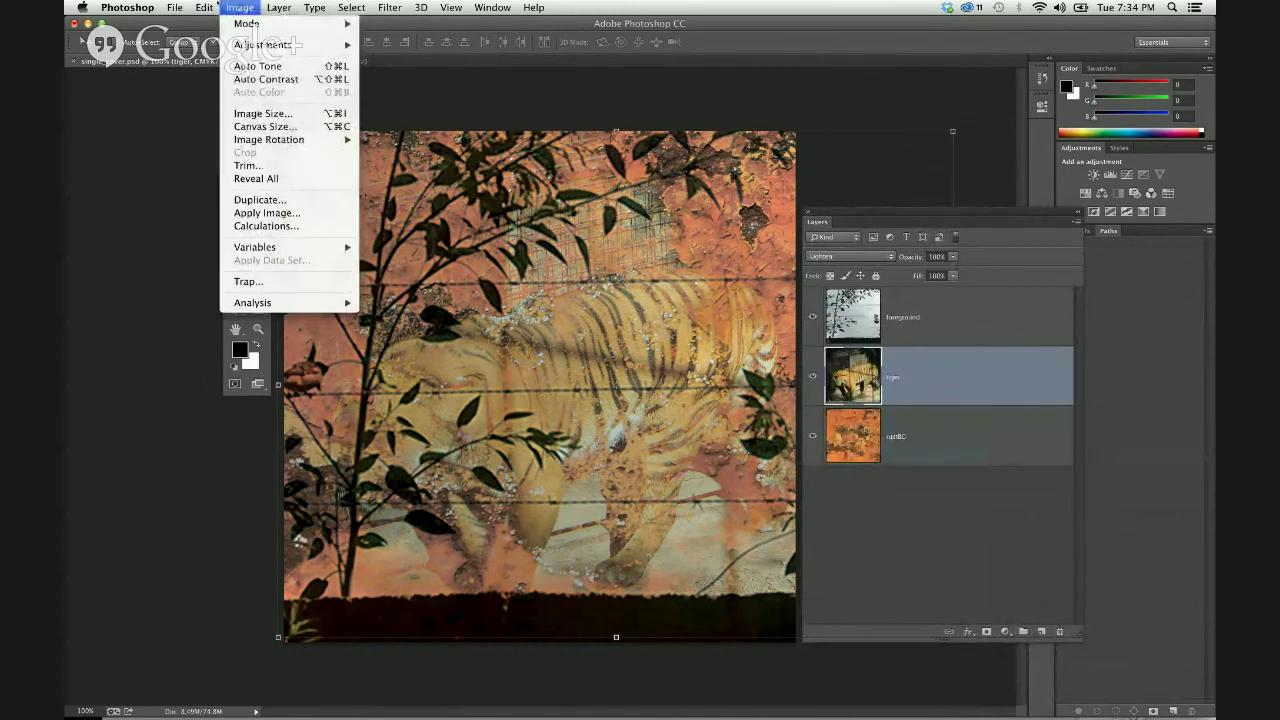
{"action": "mouse_move", "coordinate": [204, 8]}
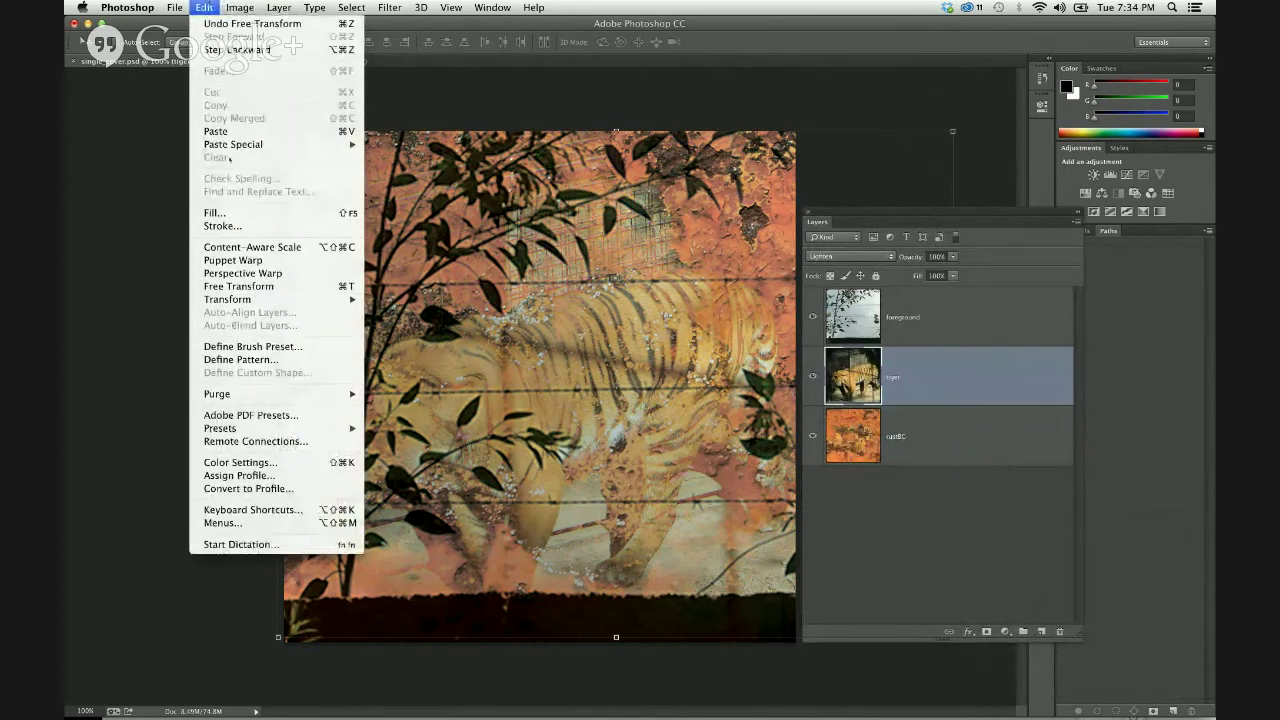
{"action": "mouse_move", "coordinate": [230, 299]}
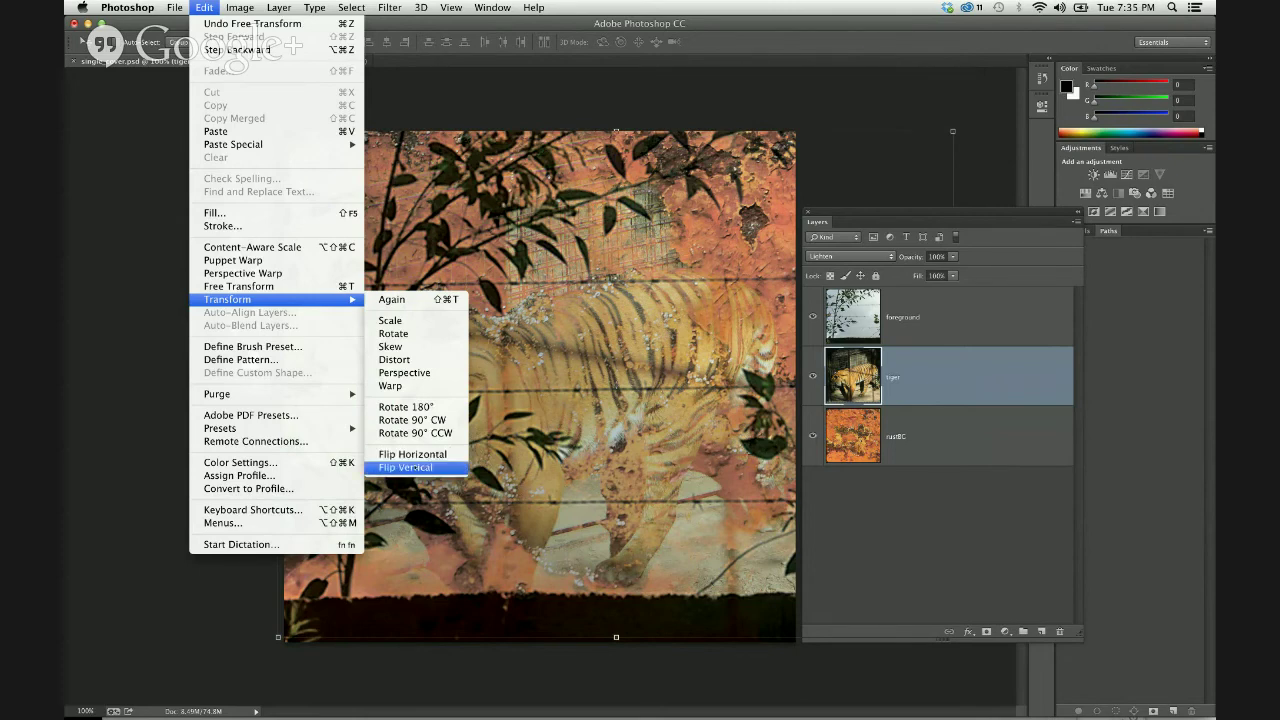
{"action": "left_click", "coordinate": [413, 467]}
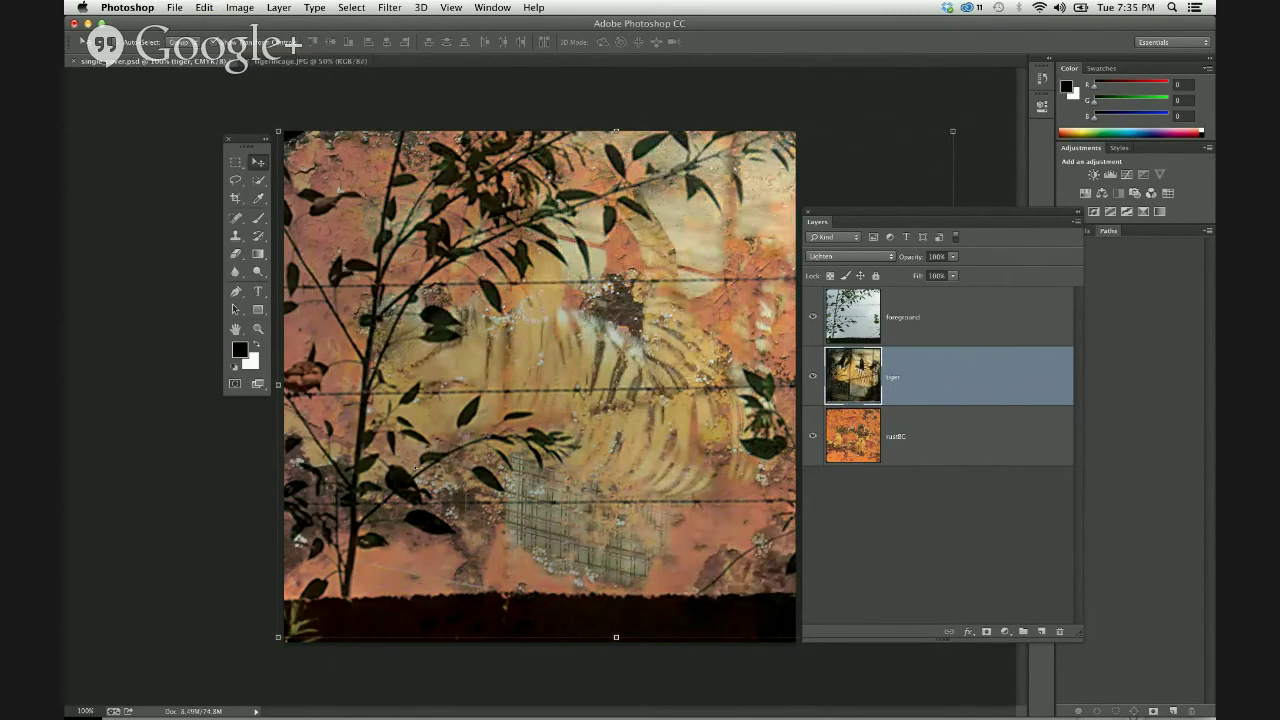
{"action": "key", "text": "super+z"}
Mirror the tiger layer horizontally with Edit > Transform > Flip Horizontal
{"action": "left_click", "coordinate": [240, 7]}
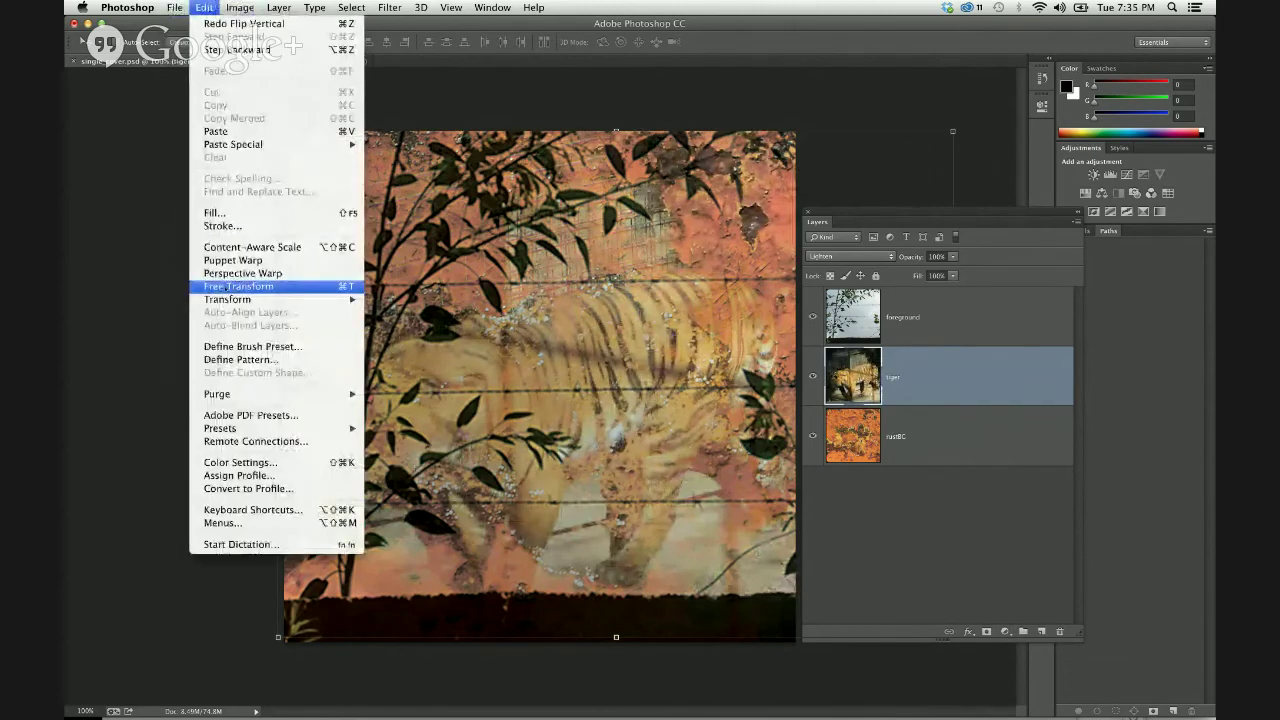
{"action": "mouse_move", "coordinate": [300, 299]}
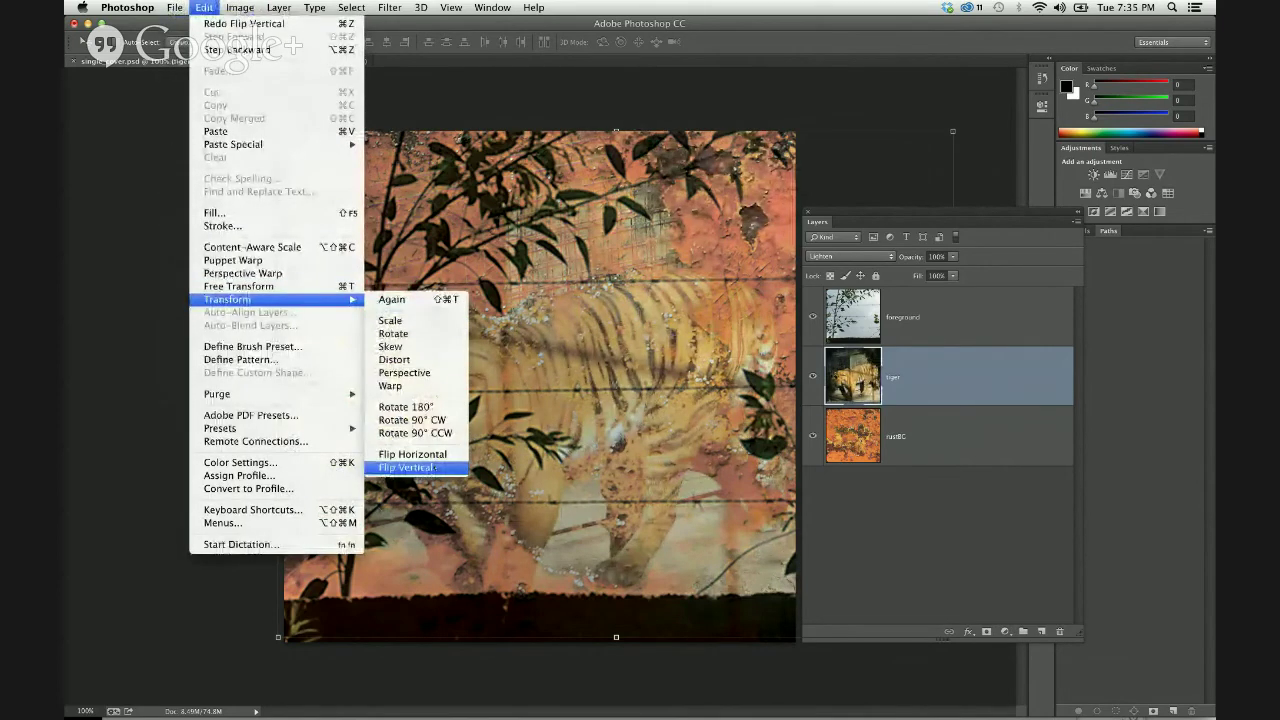
{"action": "left_click", "coordinate": [434, 468]}
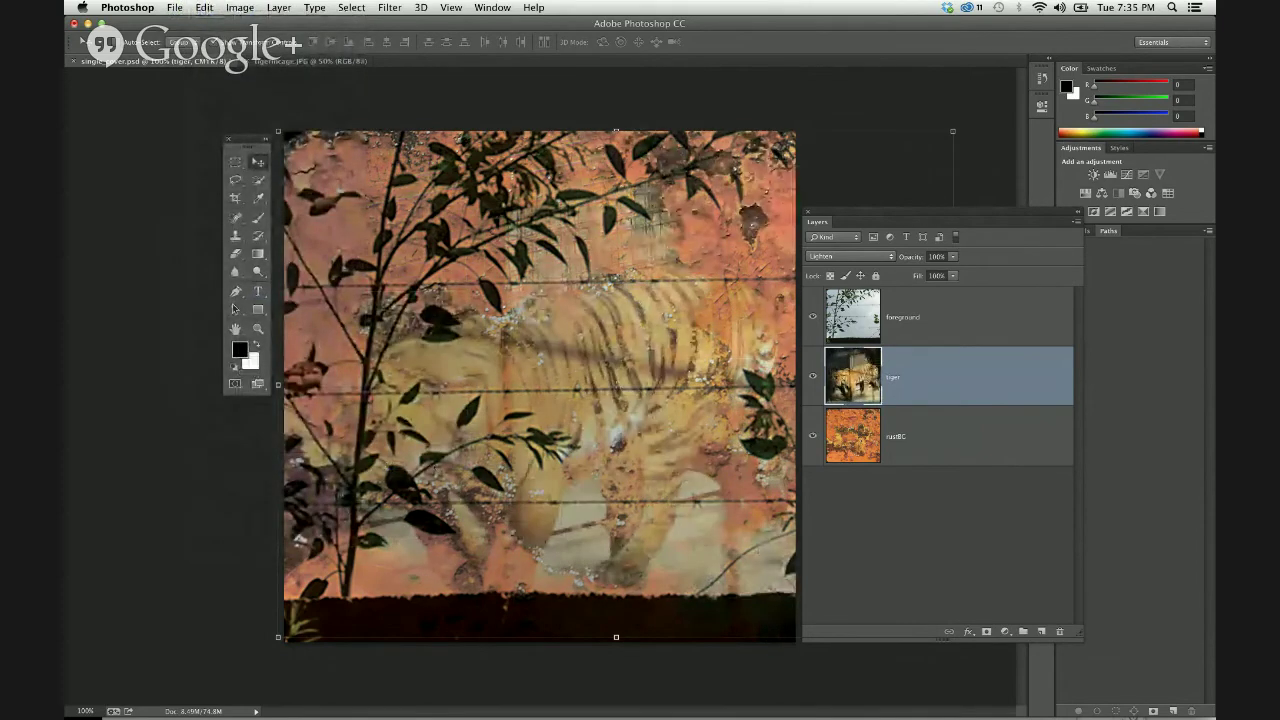
{"action": "left_click", "coordinate": [207, 7]}
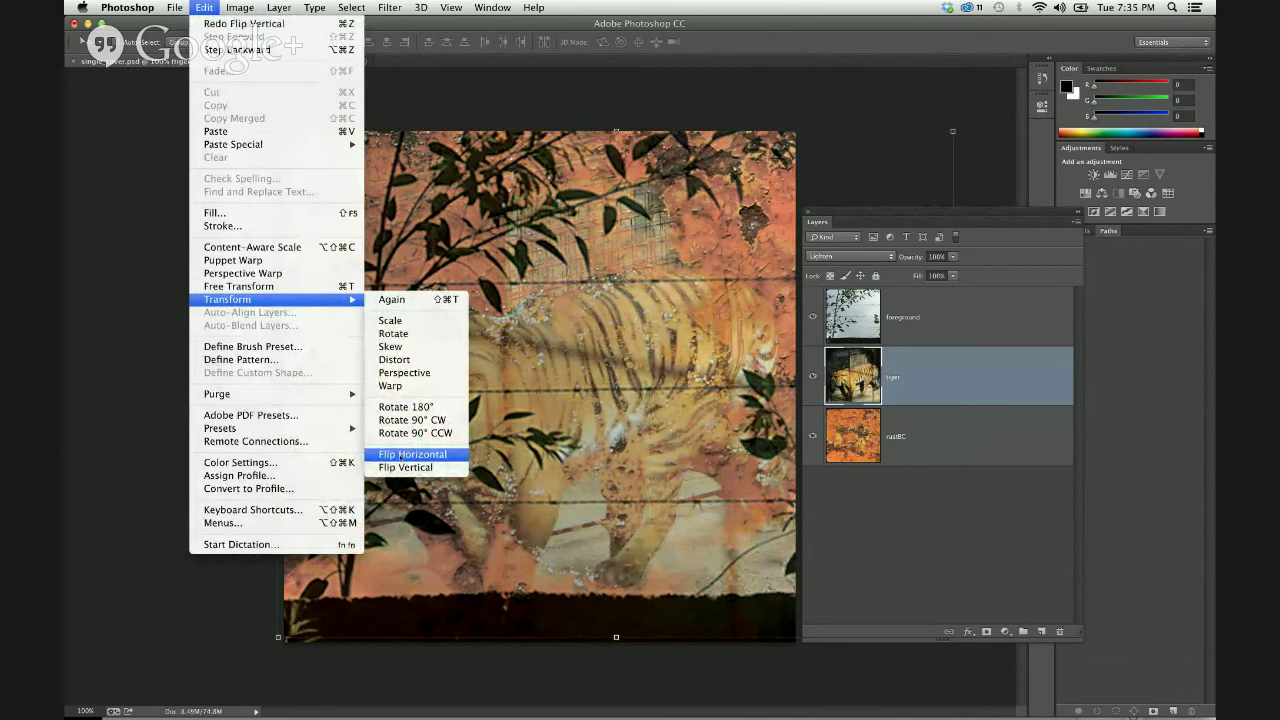
{"action": "left_click", "coordinate": [400, 455]}
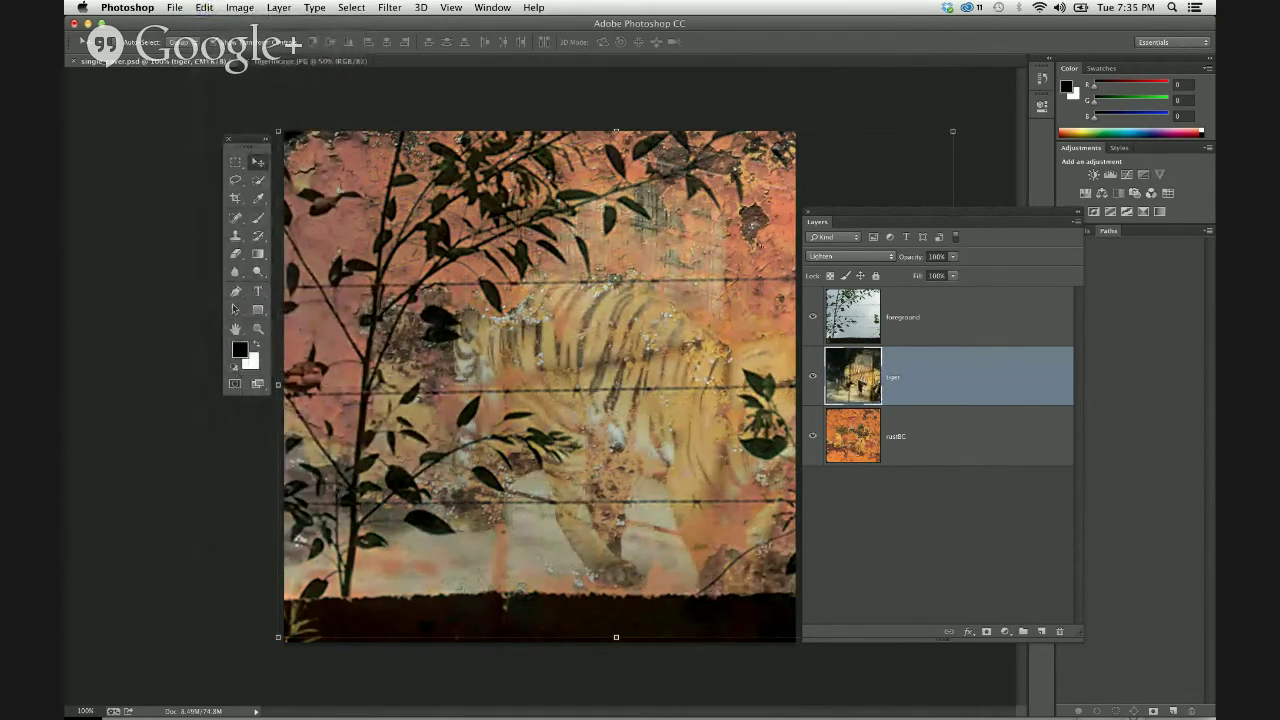
Drag the tiger left on the canvas, then select the rustBG and foreground layers
{"action": "left_click_drag", "start_coordinate": [706, 410], "coordinate": [558, 404]}
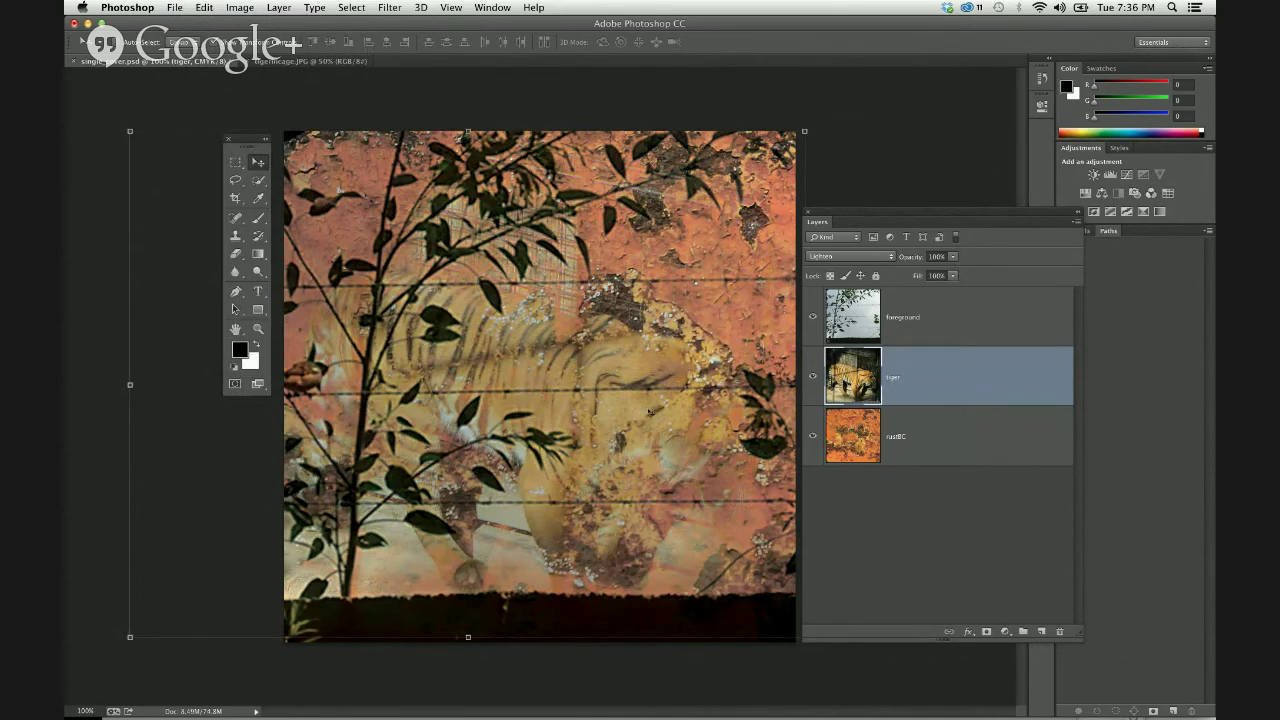
{"action": "left_click", "coordinate": [953, 440]}
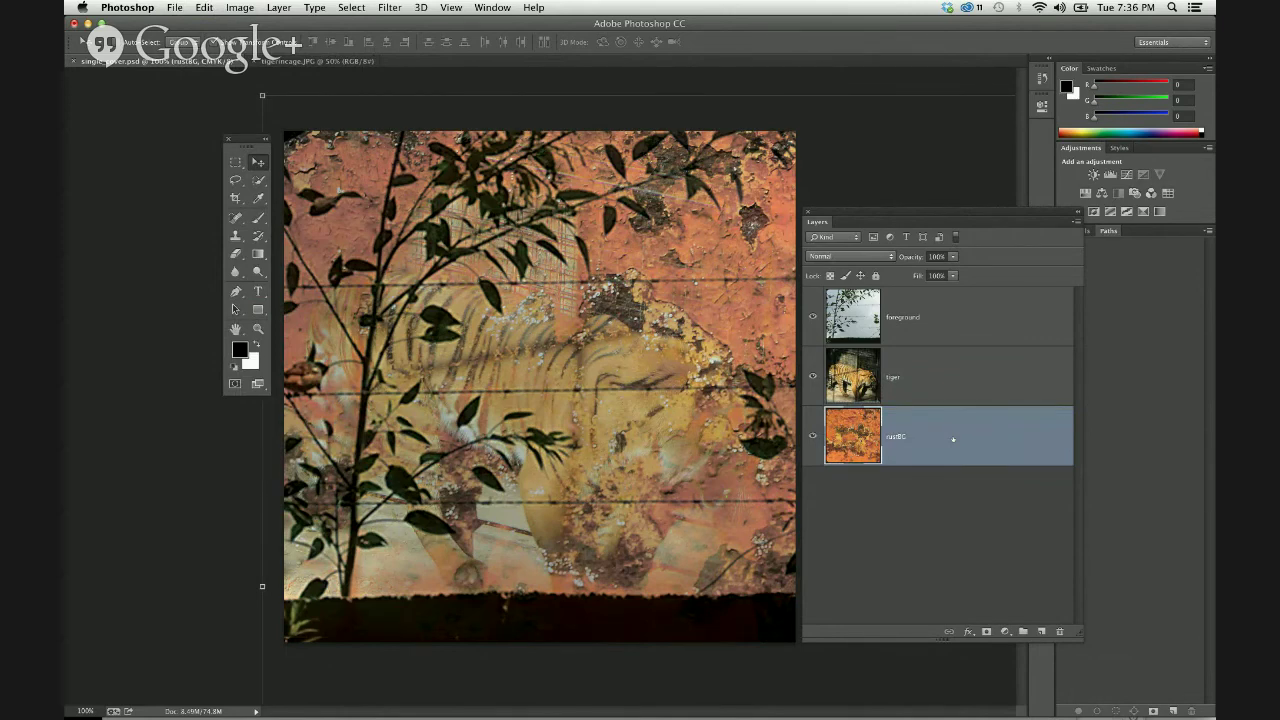
{"action": "left_click", "coordinate": [958, 312]}
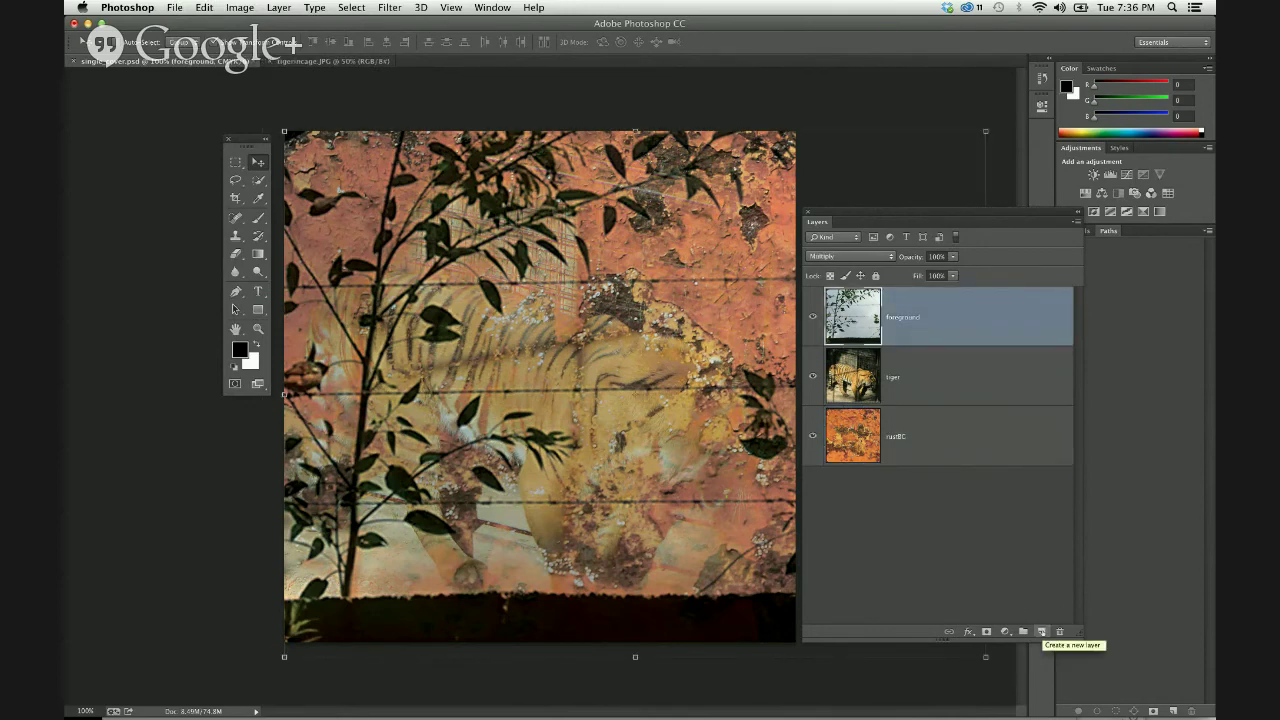
Add an empty Layer 1 above foreground, creating and deleting a spare Layer 2
{"action": "left_click", "coordinate": [1041, 632]}
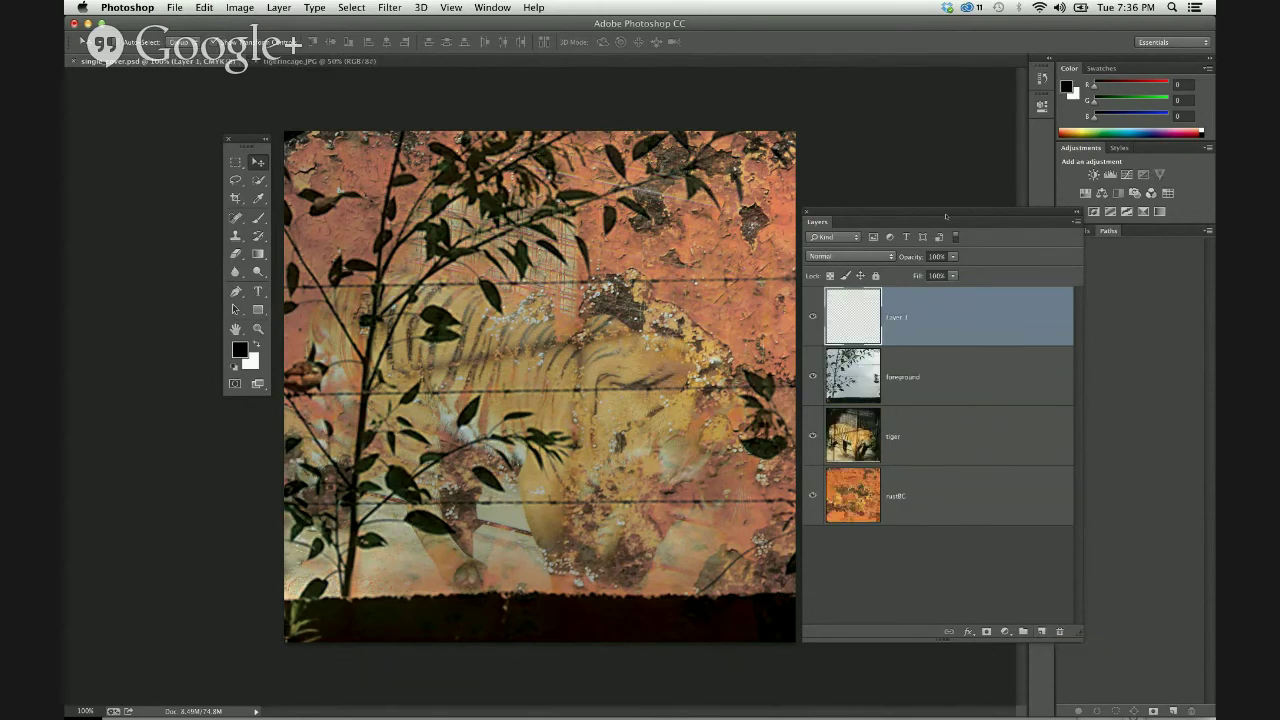
{"action": "left_click_drag", "start_coordinate": [946, 216], "coordinate": [738, 108]}
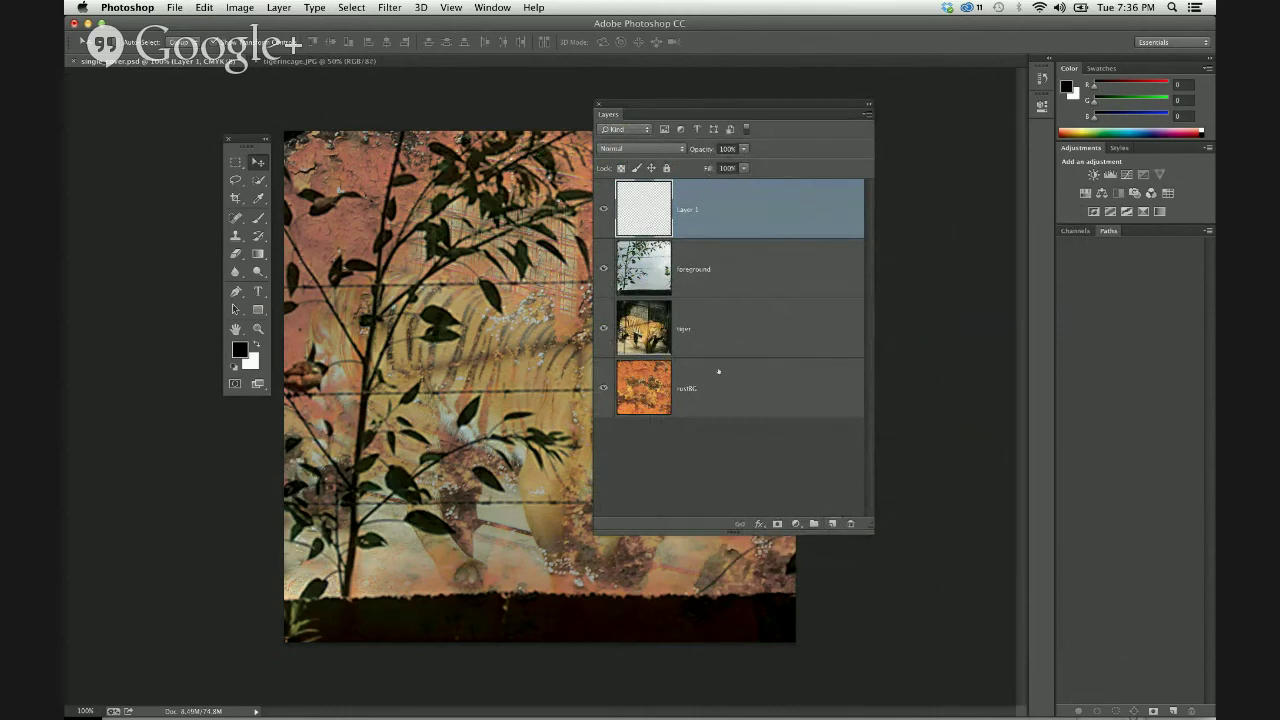
{"action": "left_click", "coordinate": [725, 325]}
{"action": "key", "text": "alt+shift+super+n"}
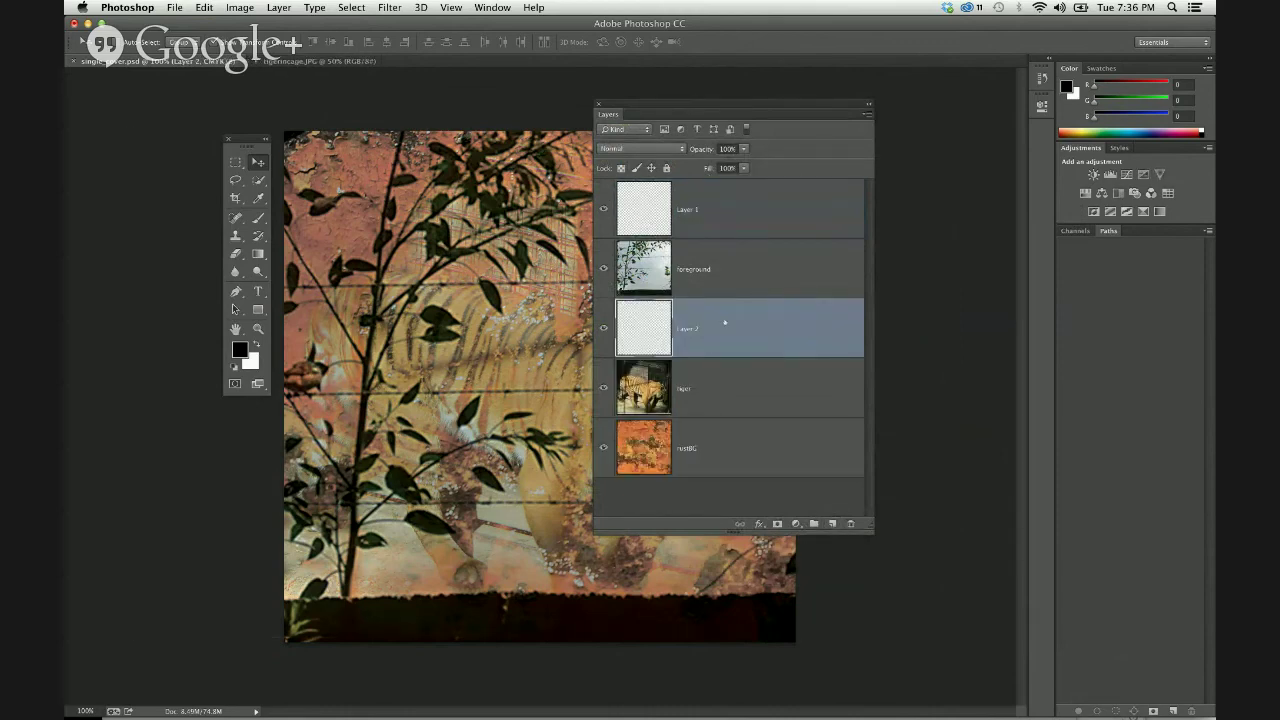
{"action": "left_click_drag", "start_coordinate": [725, 325], "coordinate": [713, 244]}
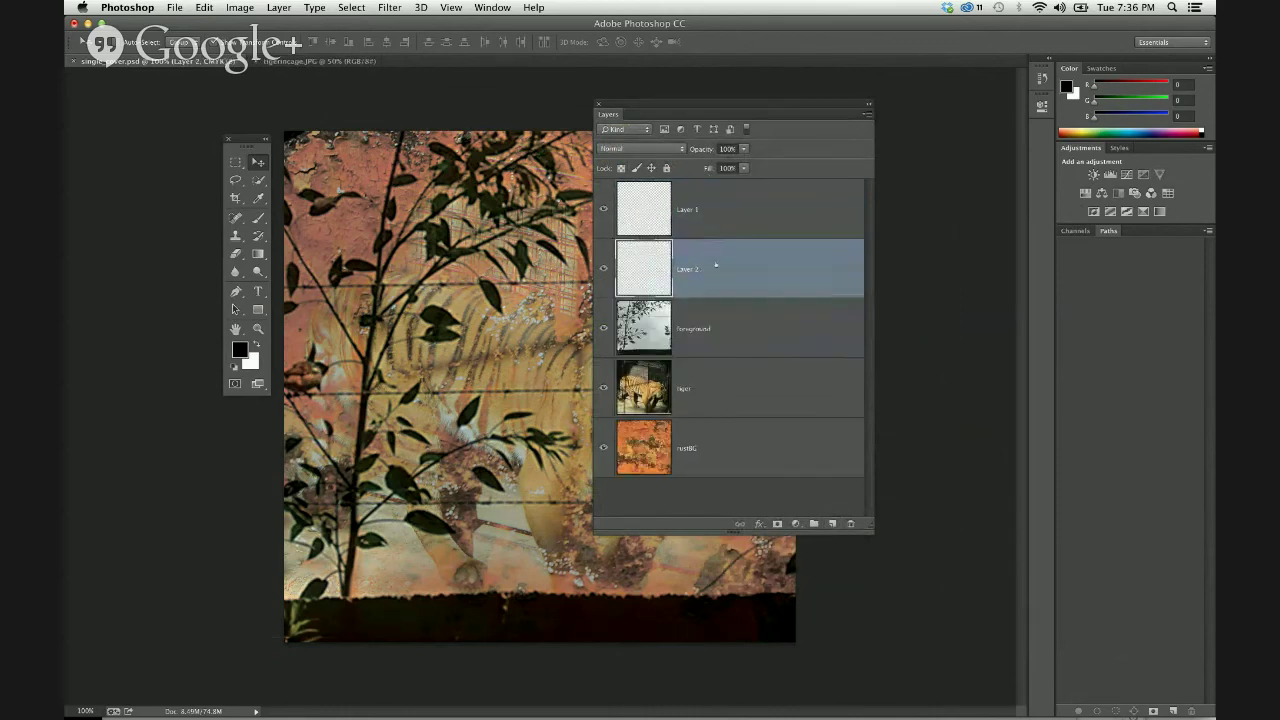
{"action": "left_click", "coordinate": [858, 525]}
{"action": "left_click", "coordinate": [737, 254]}
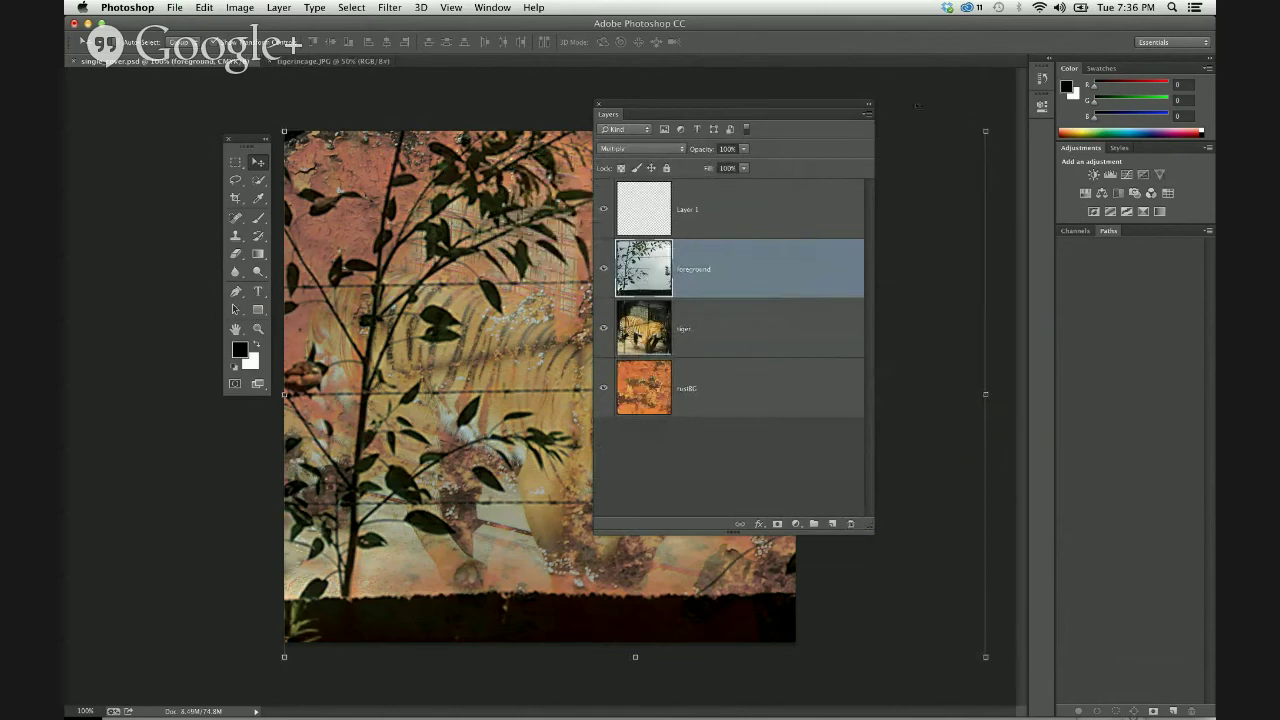
Make Layer 1 active and select the entire canvas with Select > All
{"action": "left_click", "coordinate": [742, 193]}
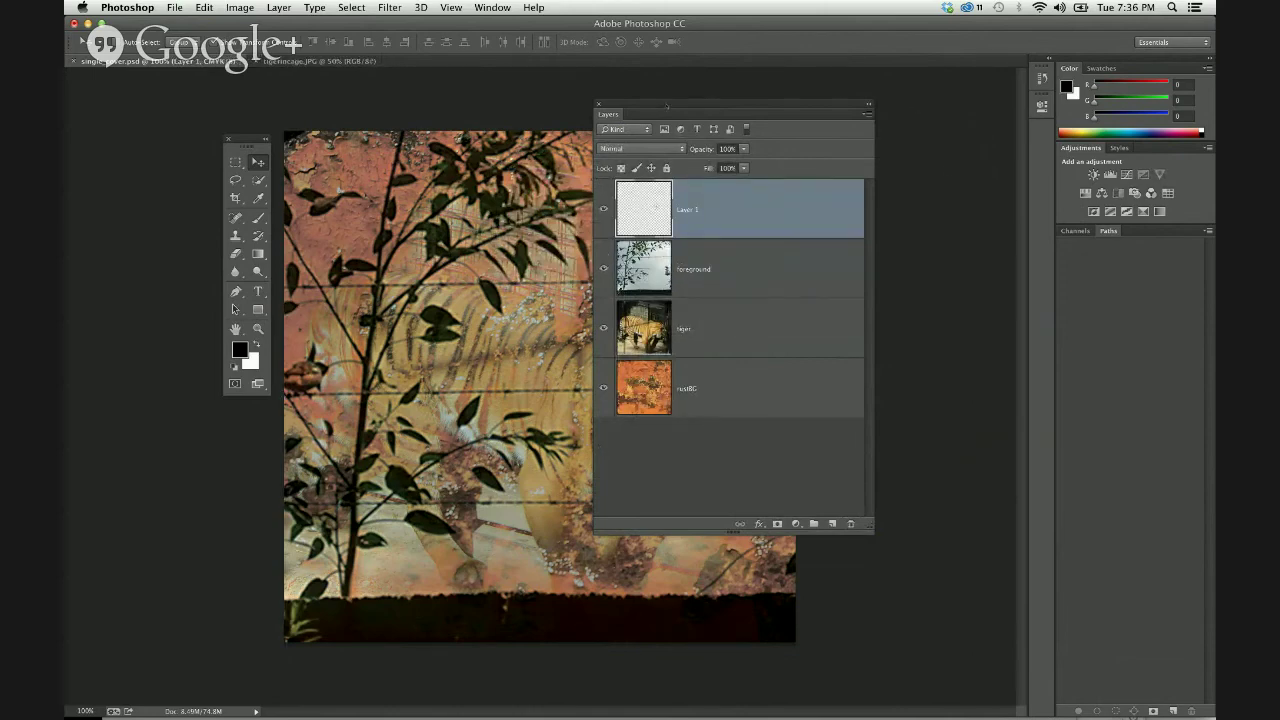
{"action": "left_click_drag", "start_coordinate": [620, 113], "coordinate": [741, 185]}
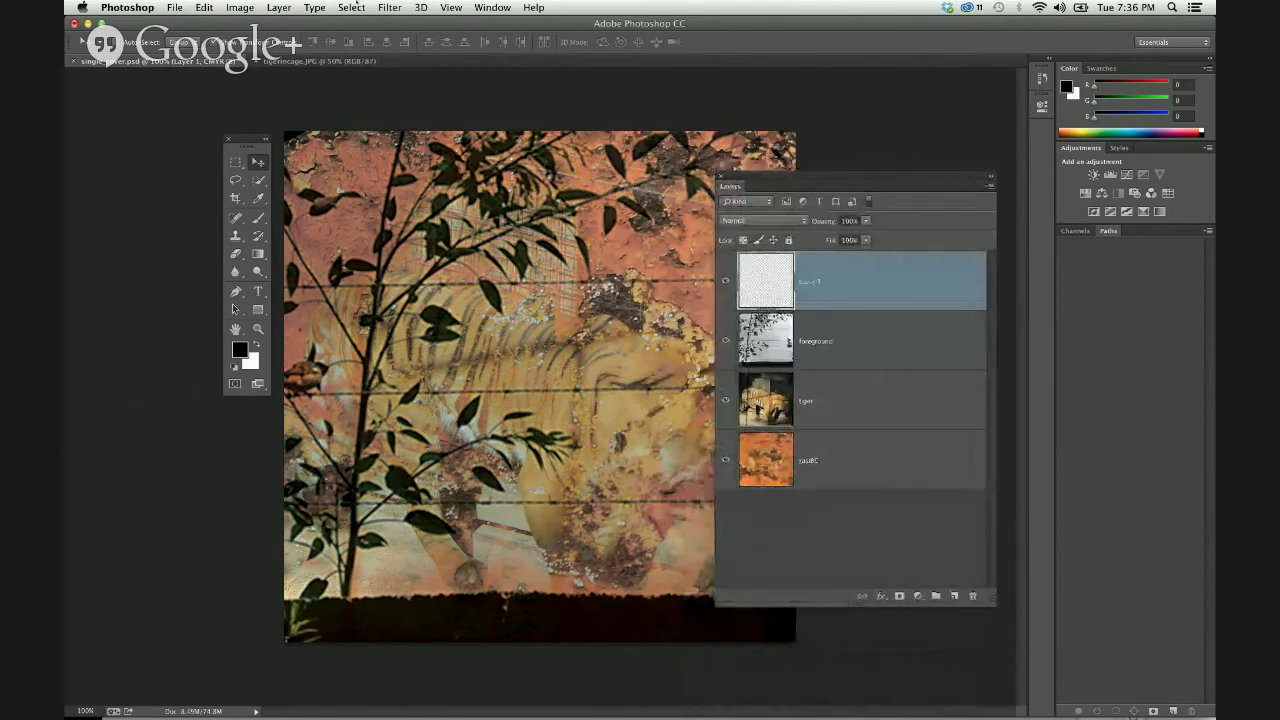
{"action": "left_click", "coordinate": [351, 7]}
{"action": "left_click", "coordinate": [352, 23]}
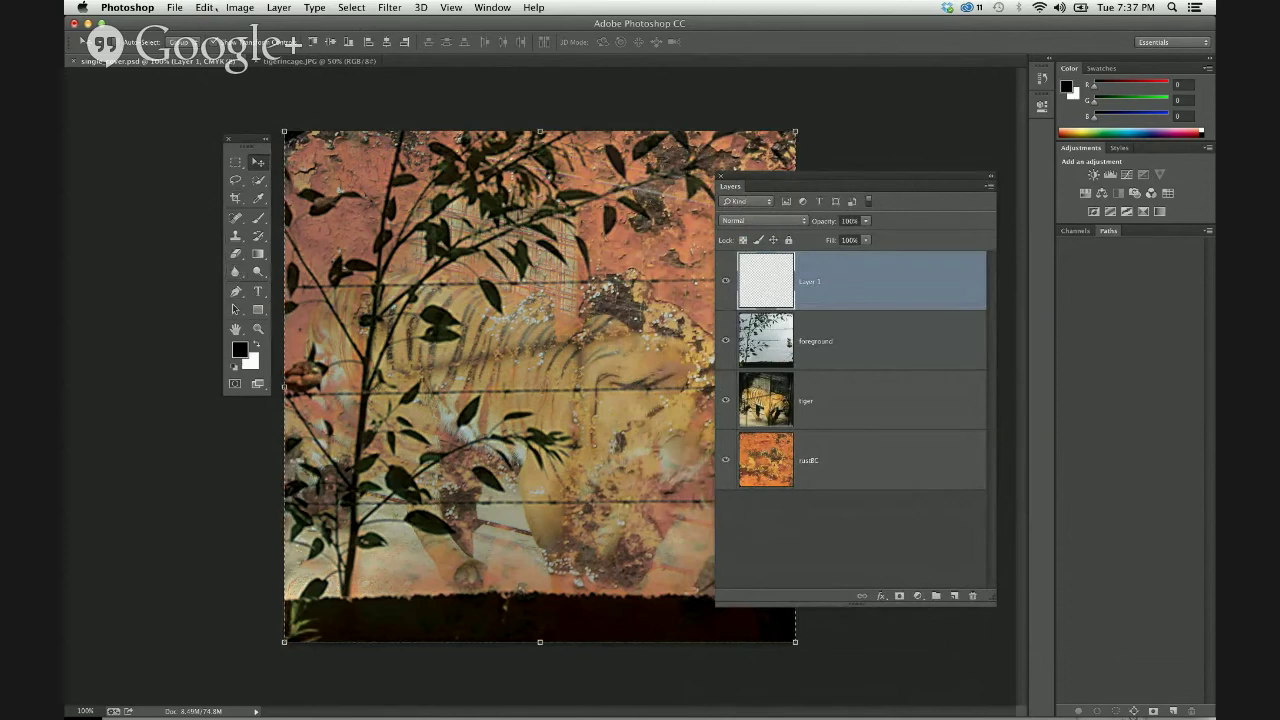
Fill Layer 1's selection with a custom bright blue (#17aaff) via Edit > Fill
{"action": "left_click", "coordinate": [204, 7]}
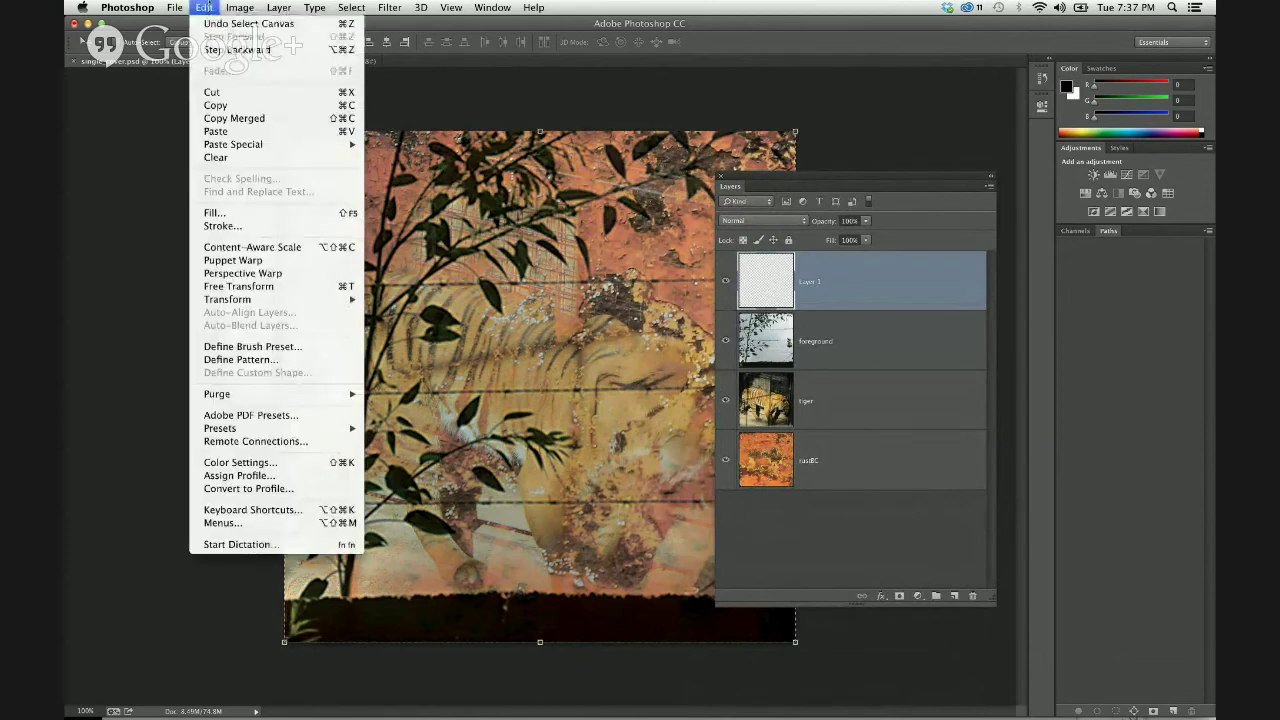
{"action": "left_click", "coordinate": [226, 212]}
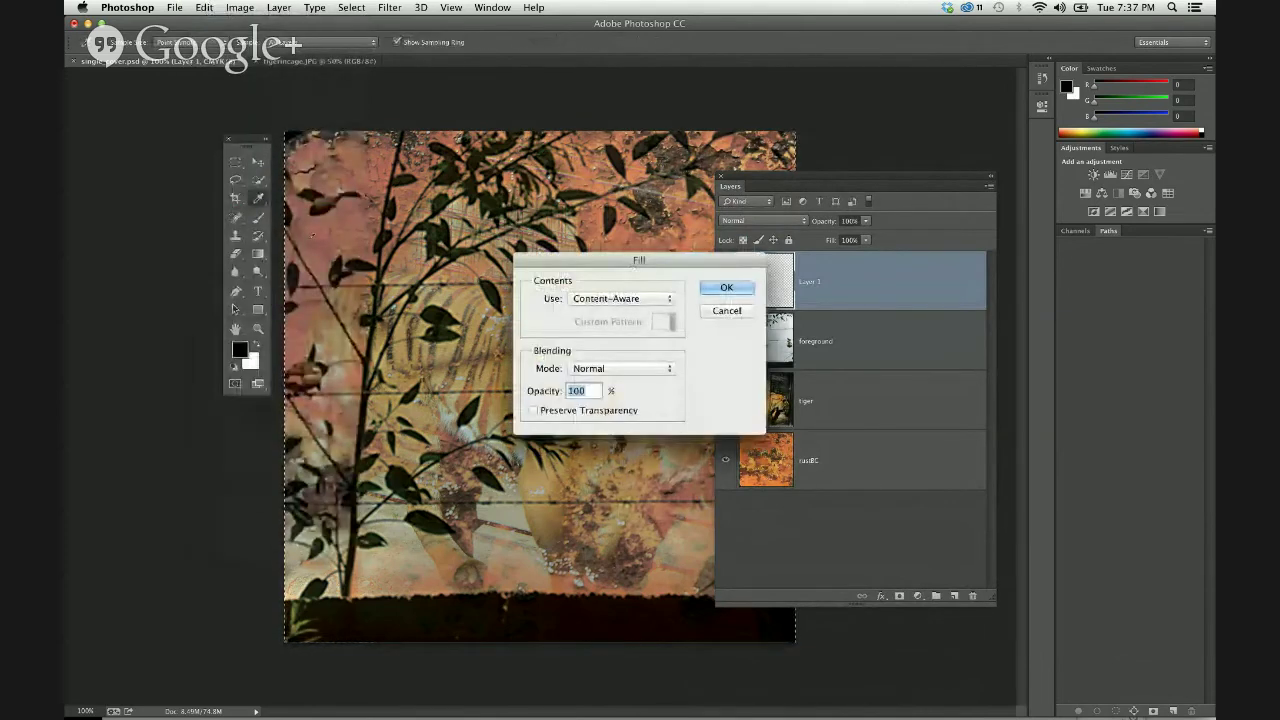
{"action": "left_click", "coordinate": [646, 299]}
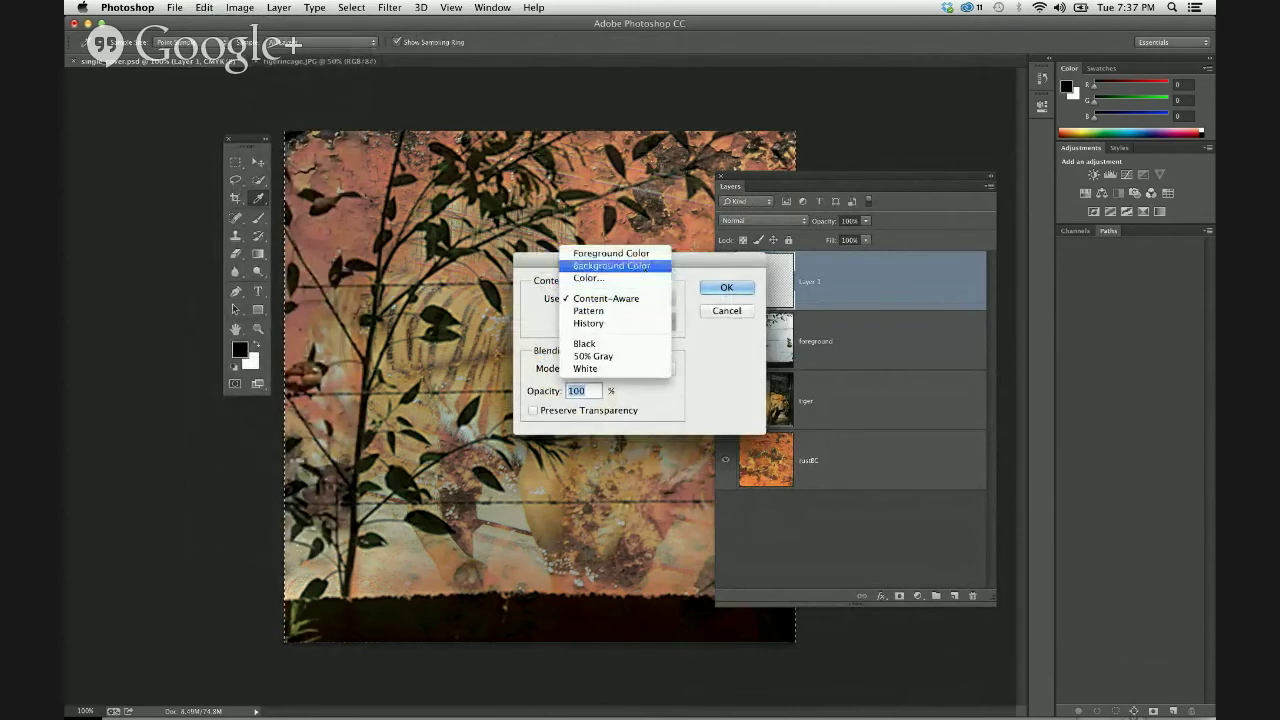
{"action": "left_click", "coordinate": [537, 309]}
{"action": "left_click", "coordinate": [620, 300]}
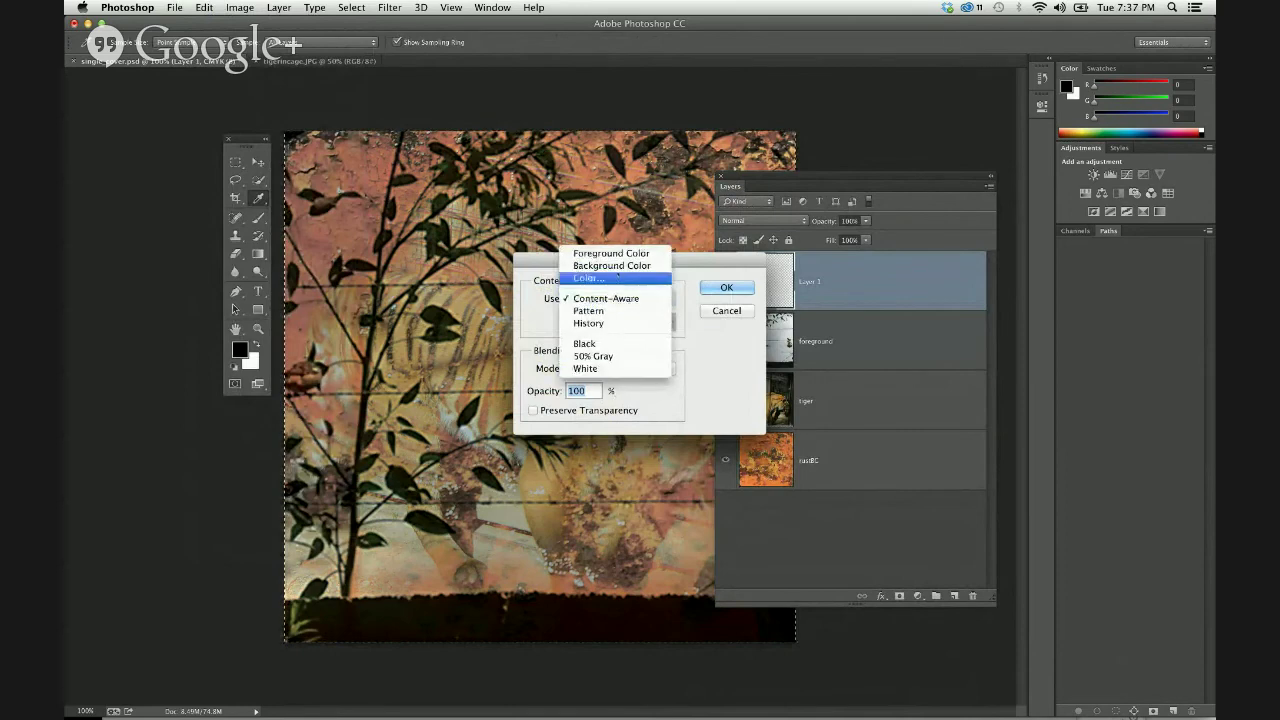
{"action": "left_click", "coordinate": [612, 279]}
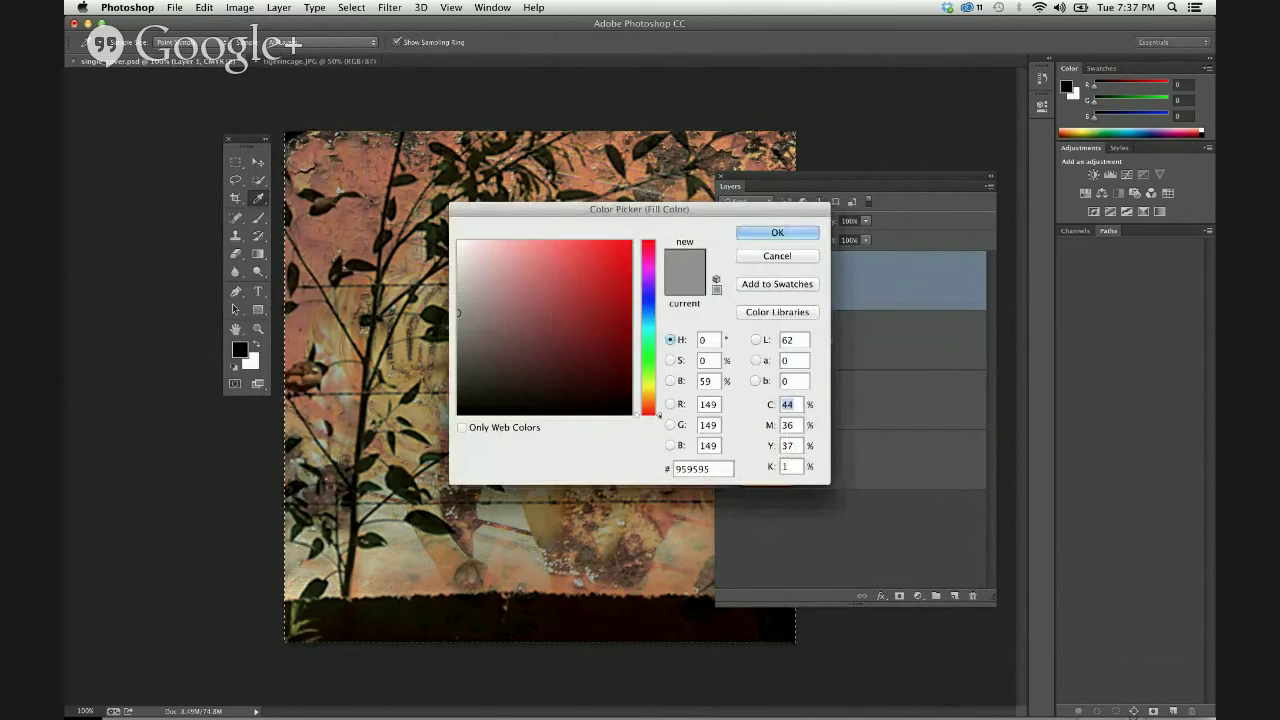
{"action": "left_click_drag", "start_coordinate": [660, 382], "coordinate": [658, 316]}
{"action": "left_click_drag", "start_coordinate": [590, 270], "coordinate": [616, 241]}
{"action": "left_click", "coordinate": [797, 234]}
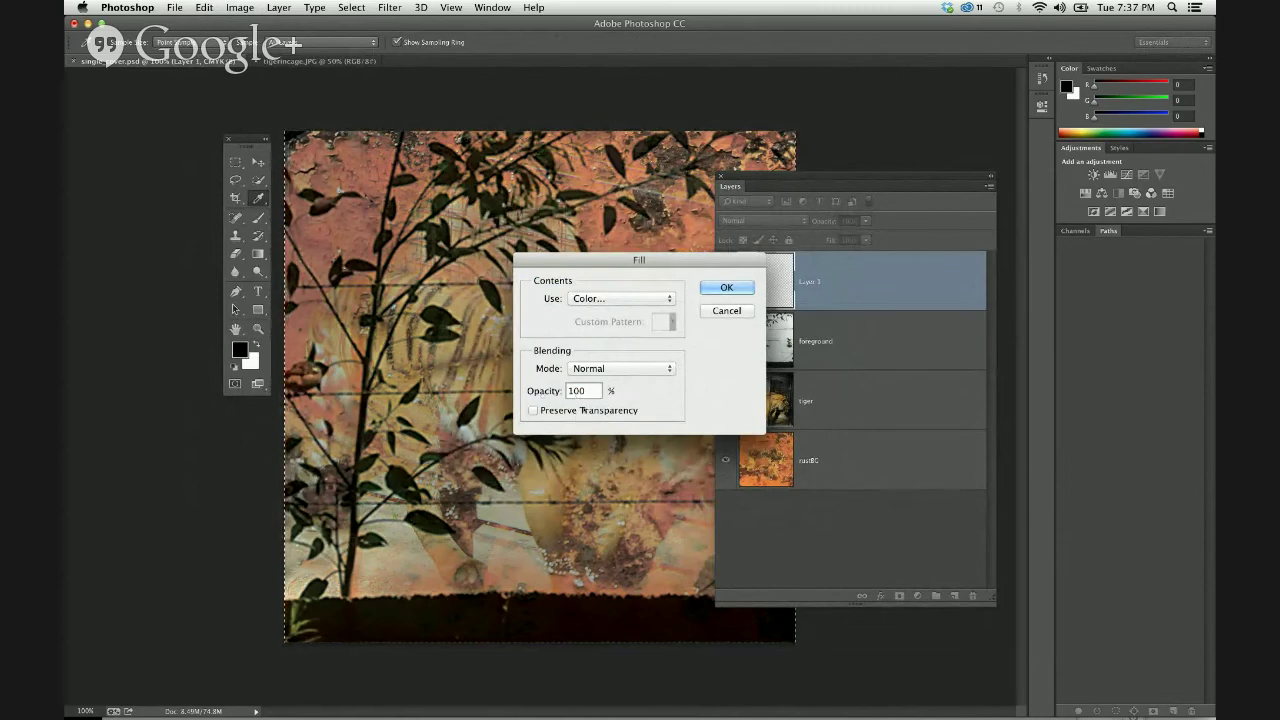
{"action": "left_click", "coordinate": [725, 289]}
{"action": "key", "text": "v"}
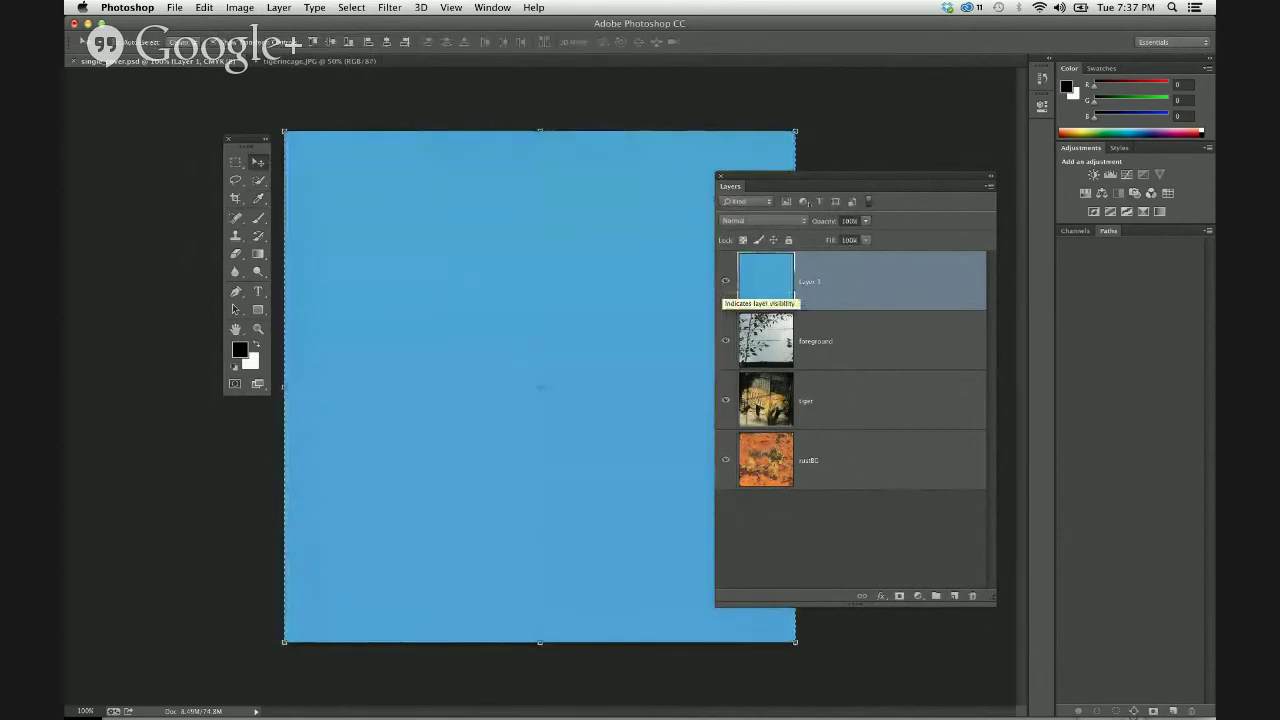
Deselect the canvas and rename Layer 1 to 'tint'
{"action": "left_click_drag", "start_coordinate": [780, 180], "coordinate": [879, 165]}
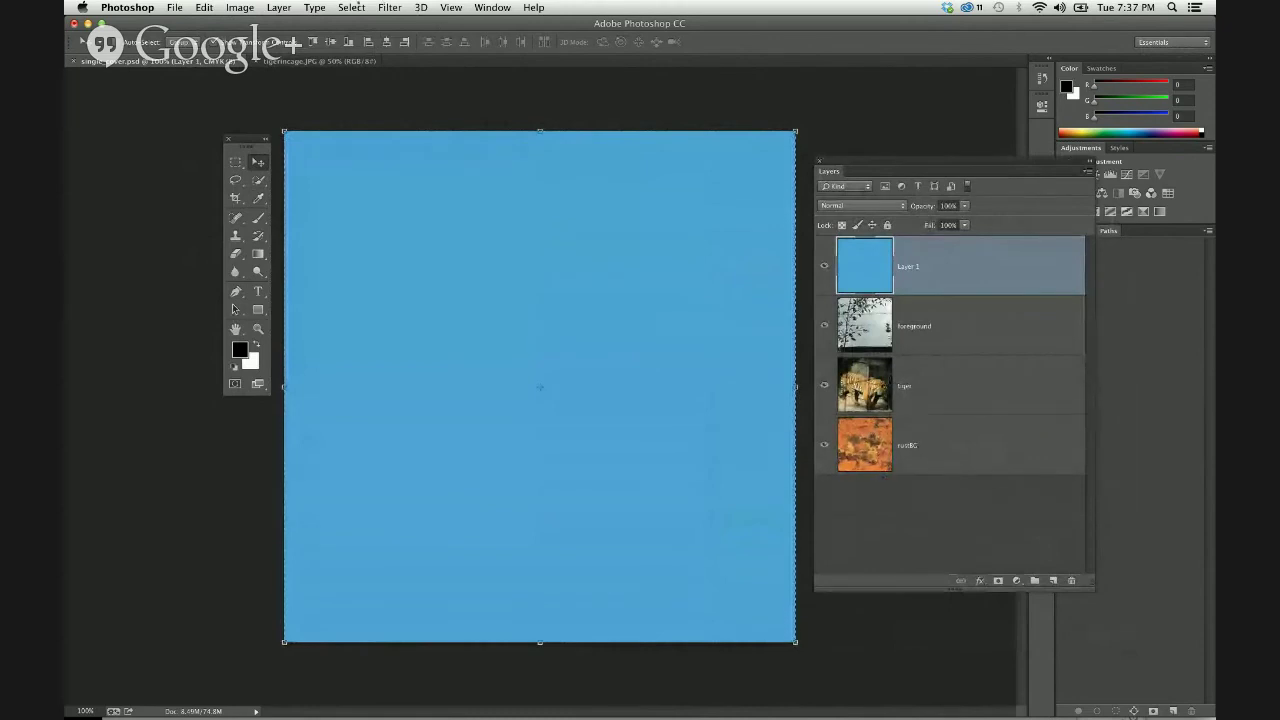
{"action": "left_click", "coordinate": [351, 7]}
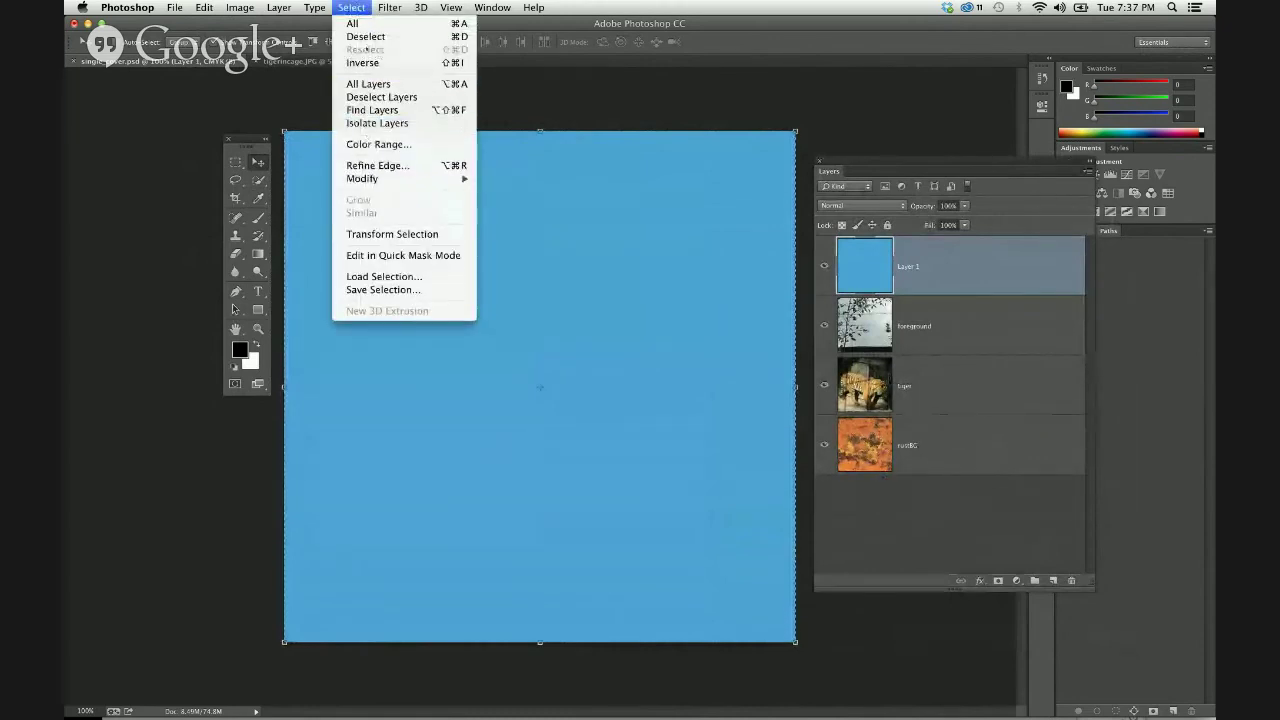
{"action": "left_click", "coordinate": [365, 36]}
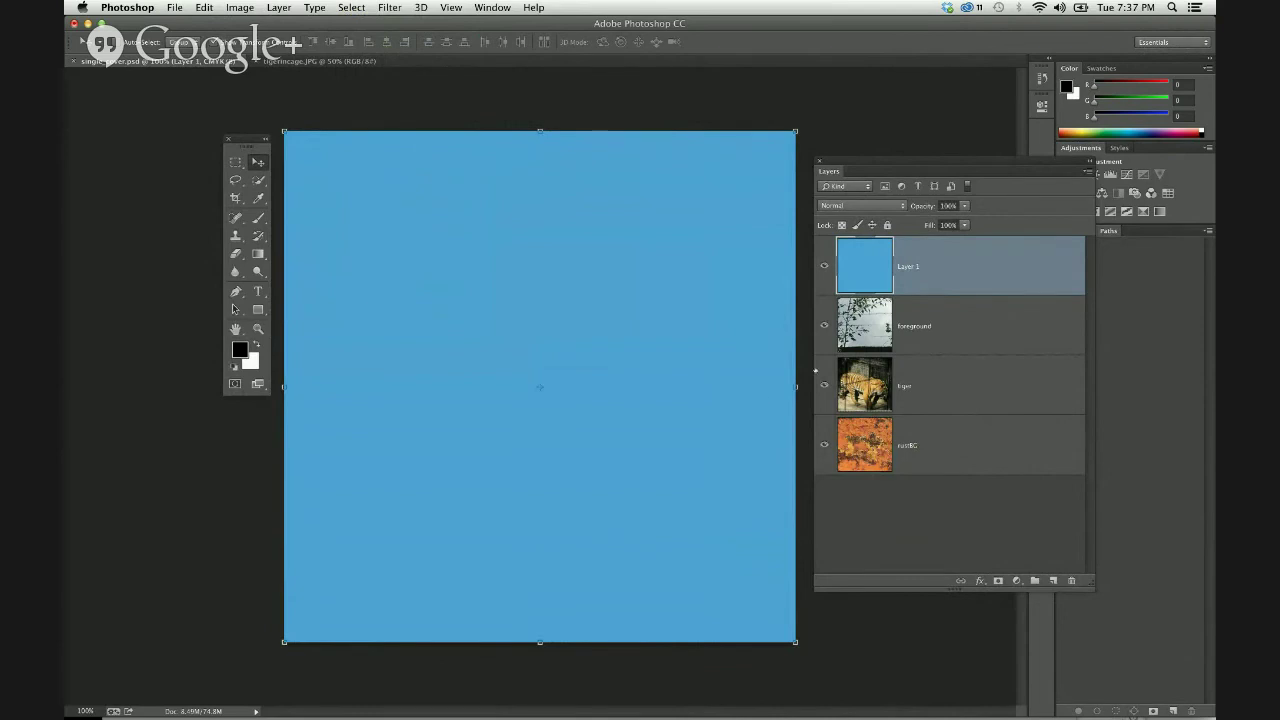
{"action": "double_click", "coordinate": [904, 266]}
{"action": "type", "text": "tint"}
{"action": "key", "text": "Return"}
Try Darken, Multiply, Color Burn, Linear Burn, Darker Color and Lighten on the tint layer
{"action": "left_click", "coordinate": [863, 205]}
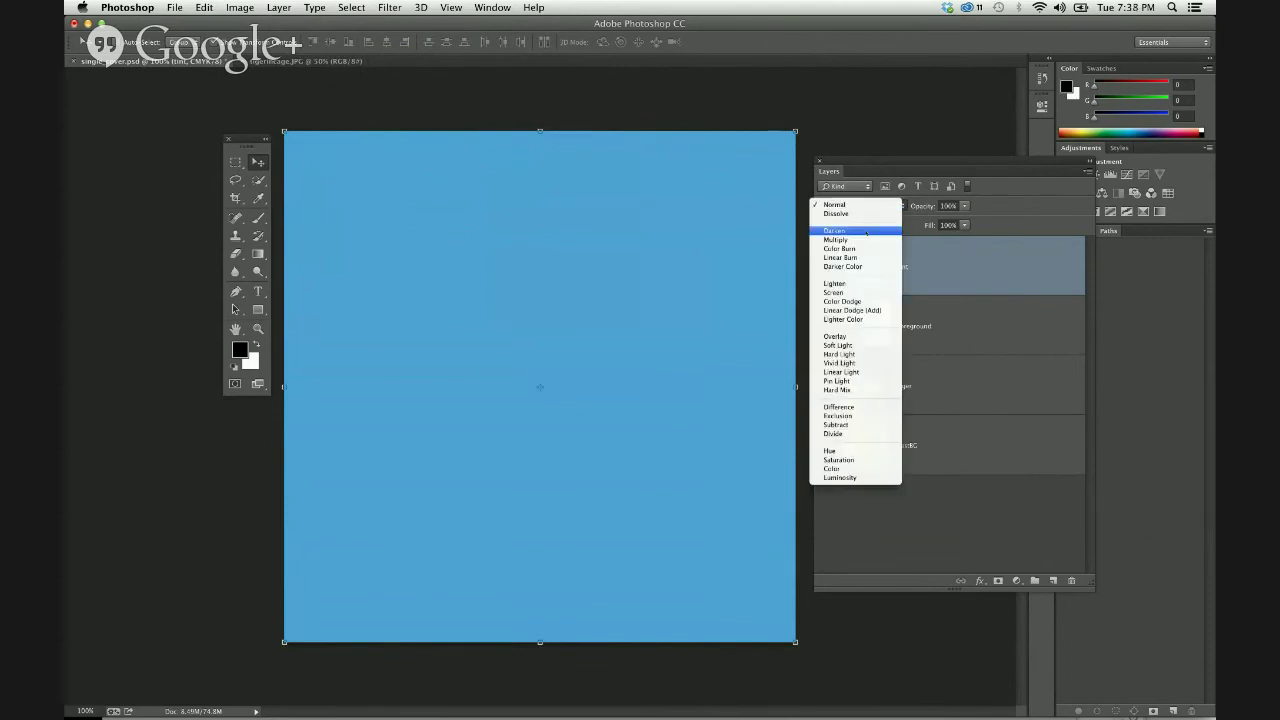
{"action": "left_click", "coordinate": [866, 230]}
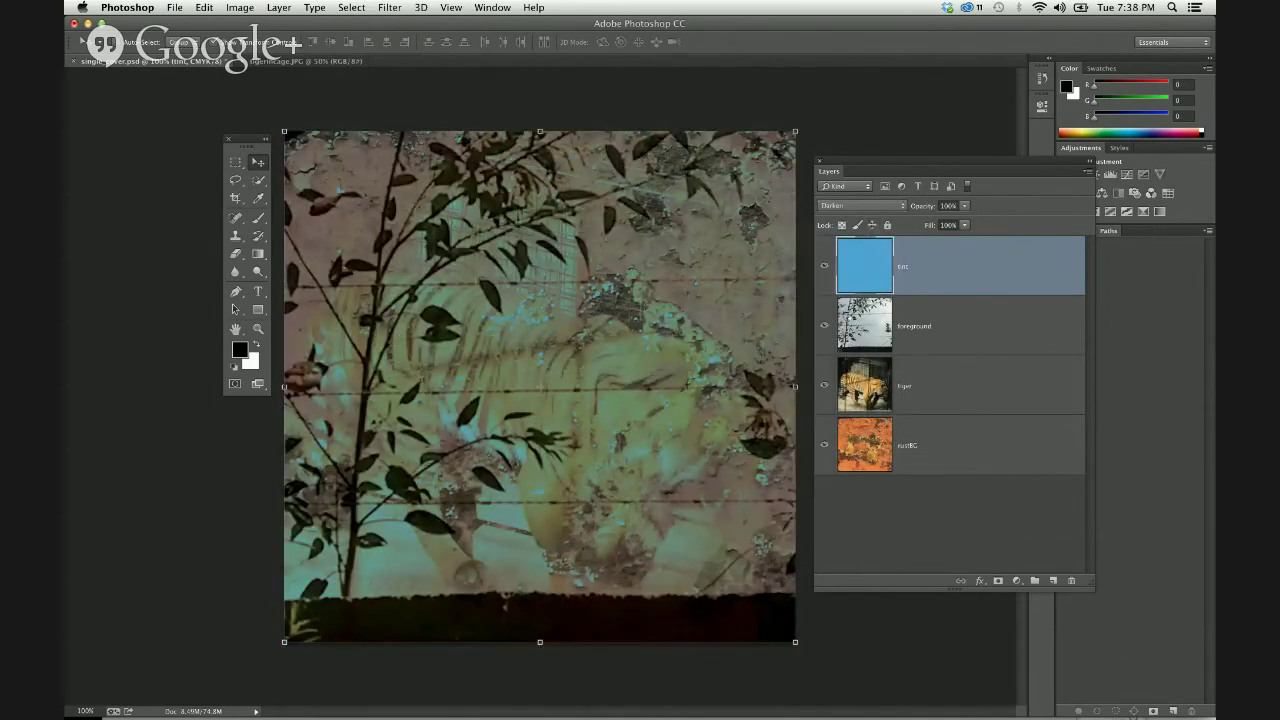
{"action": "left_click", "coordinate": [884, 204]}
{"action": "left_click", "coordinate": [884, 212]}
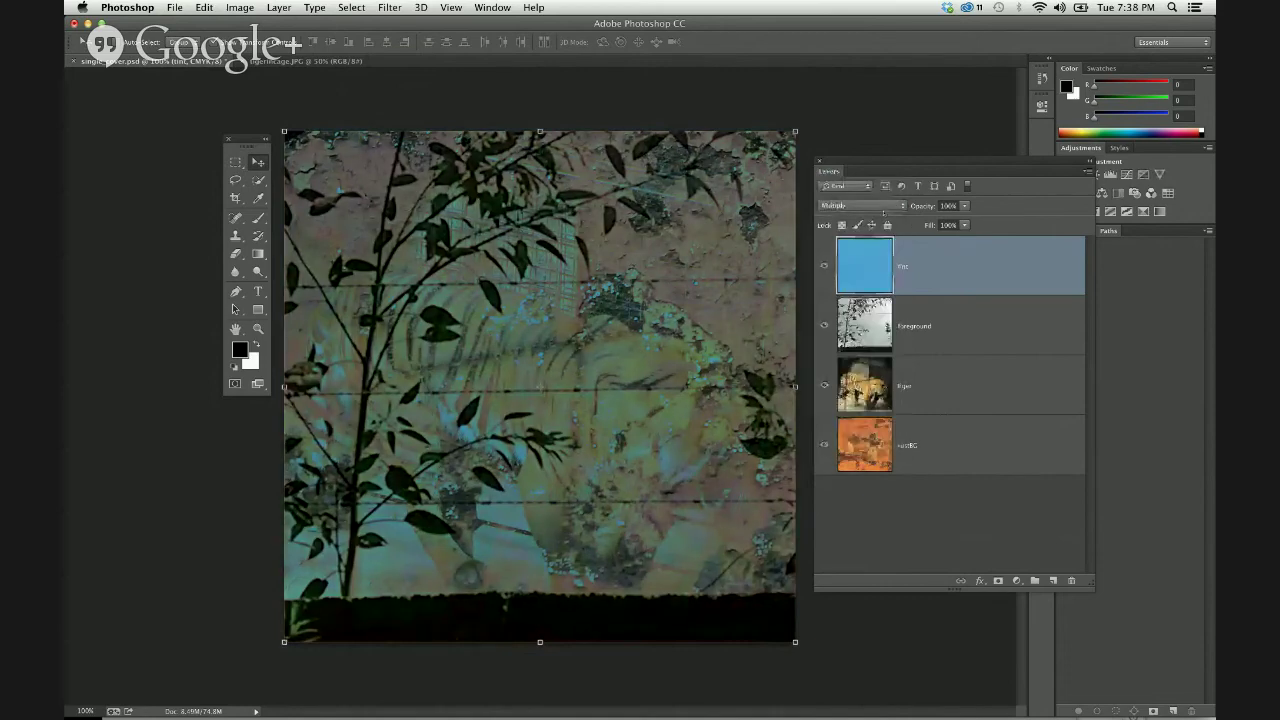
{"action": "left_click", "coordinate": [870, 206]}
{"action": "left_click", "coordinate": [870, 213]}
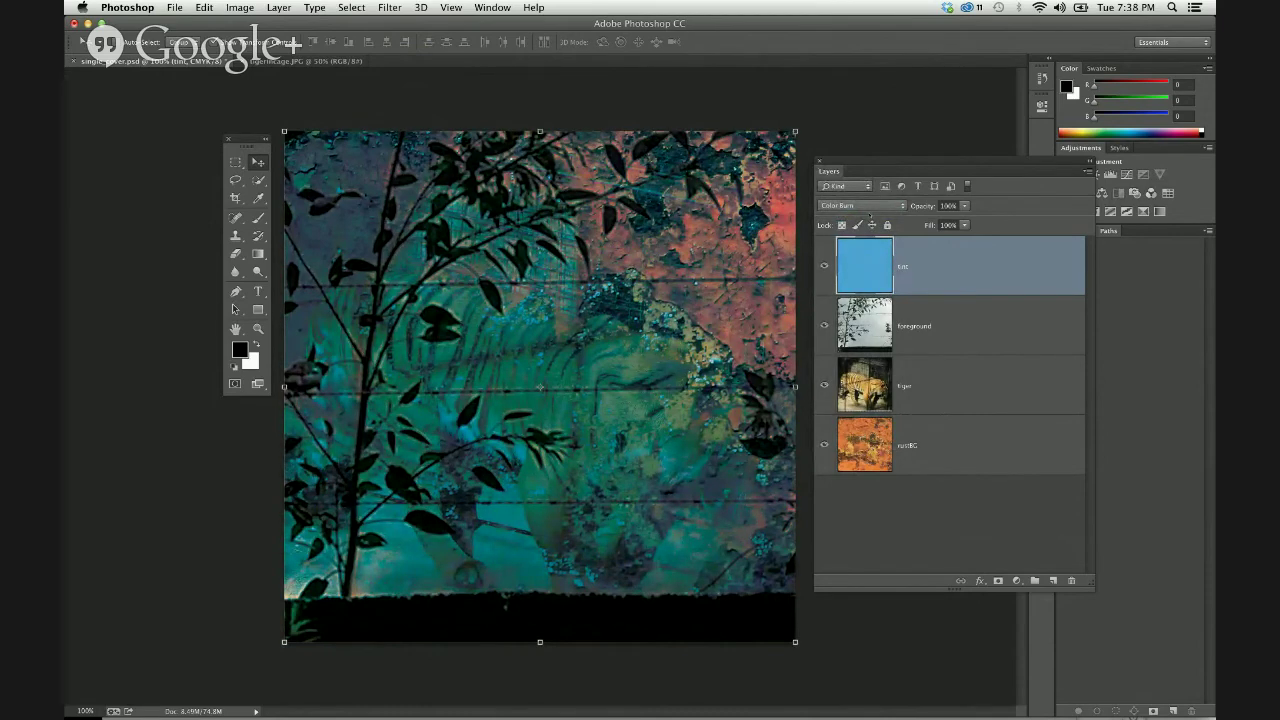
{"action": "left_click", "coordinate": [864, 206]}
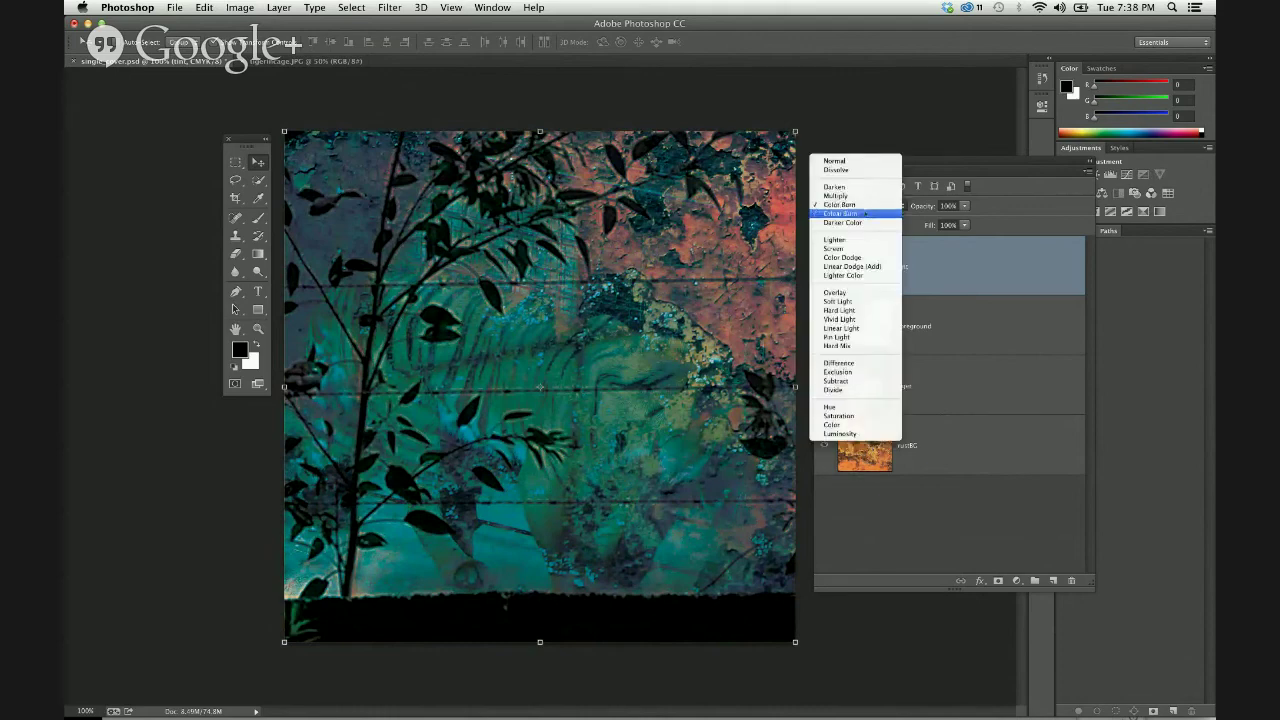
{"action": "left_click", "coordinate": [866, 216]}
{"action": "left_click", "coordinate": [862, 206]}
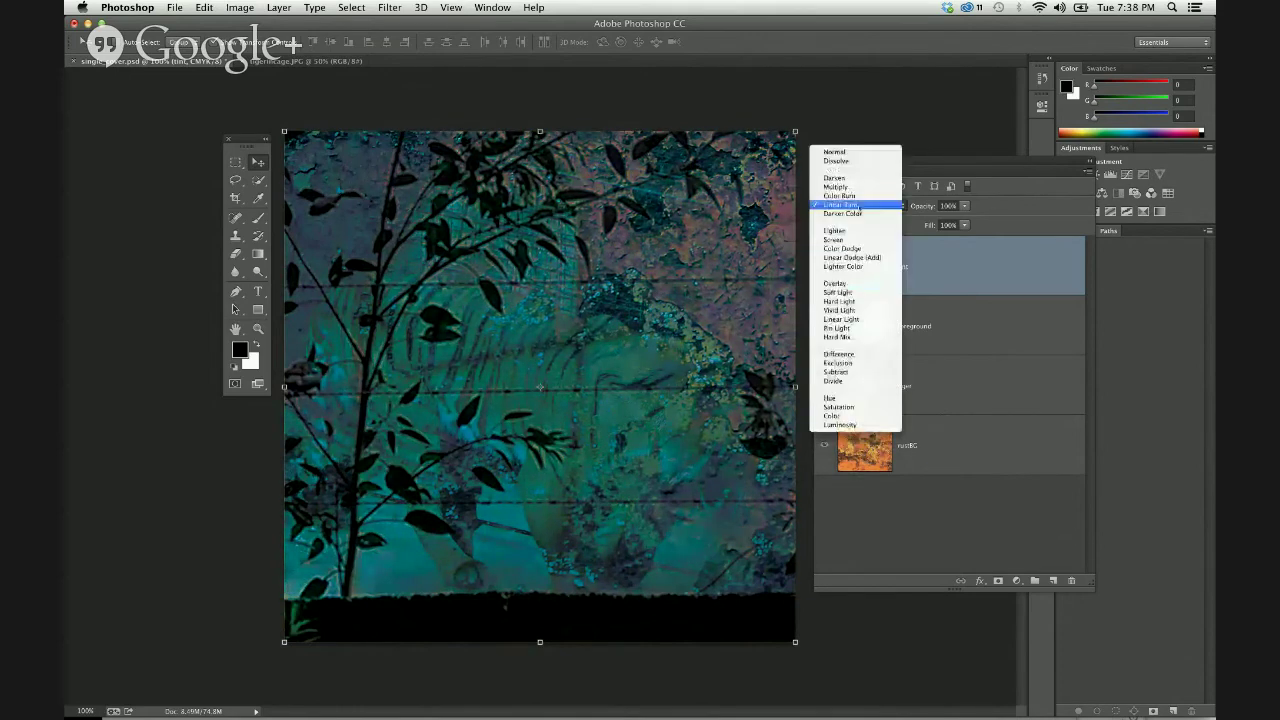
{"action": "left_click", "coordinate": [858, 215]}
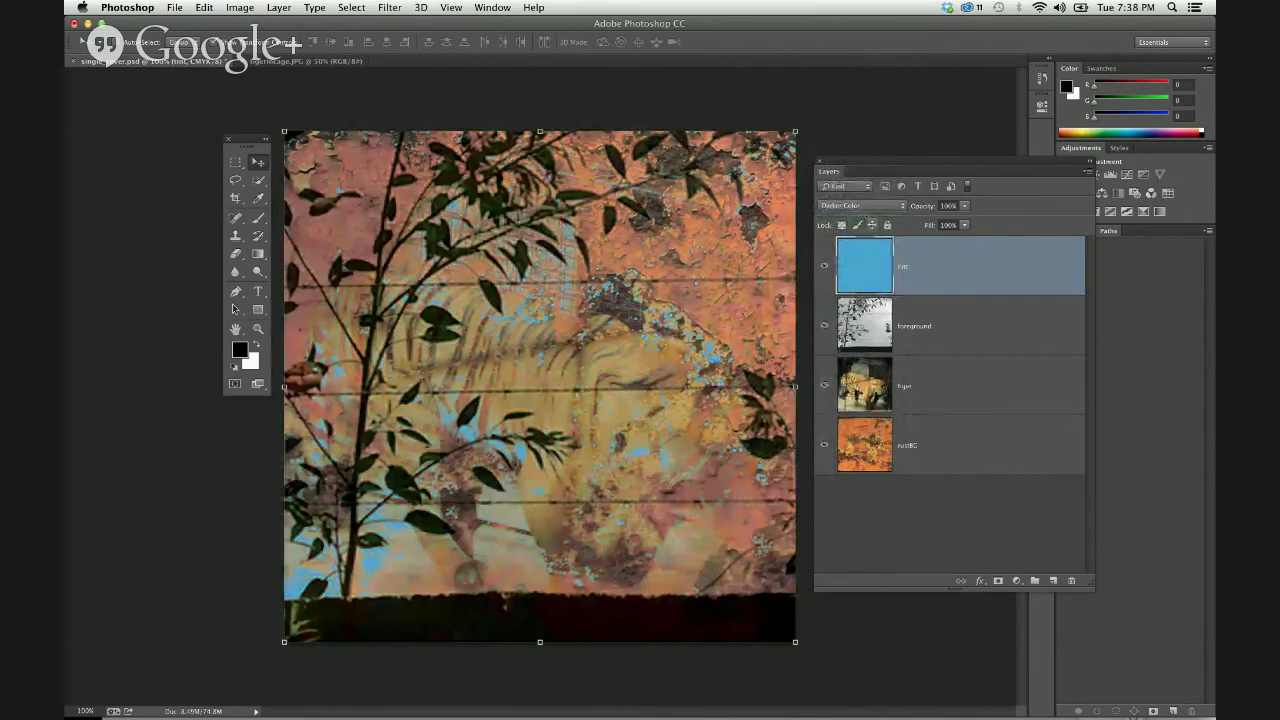
{"action": "left_click", "coordinate": [862, 206]}
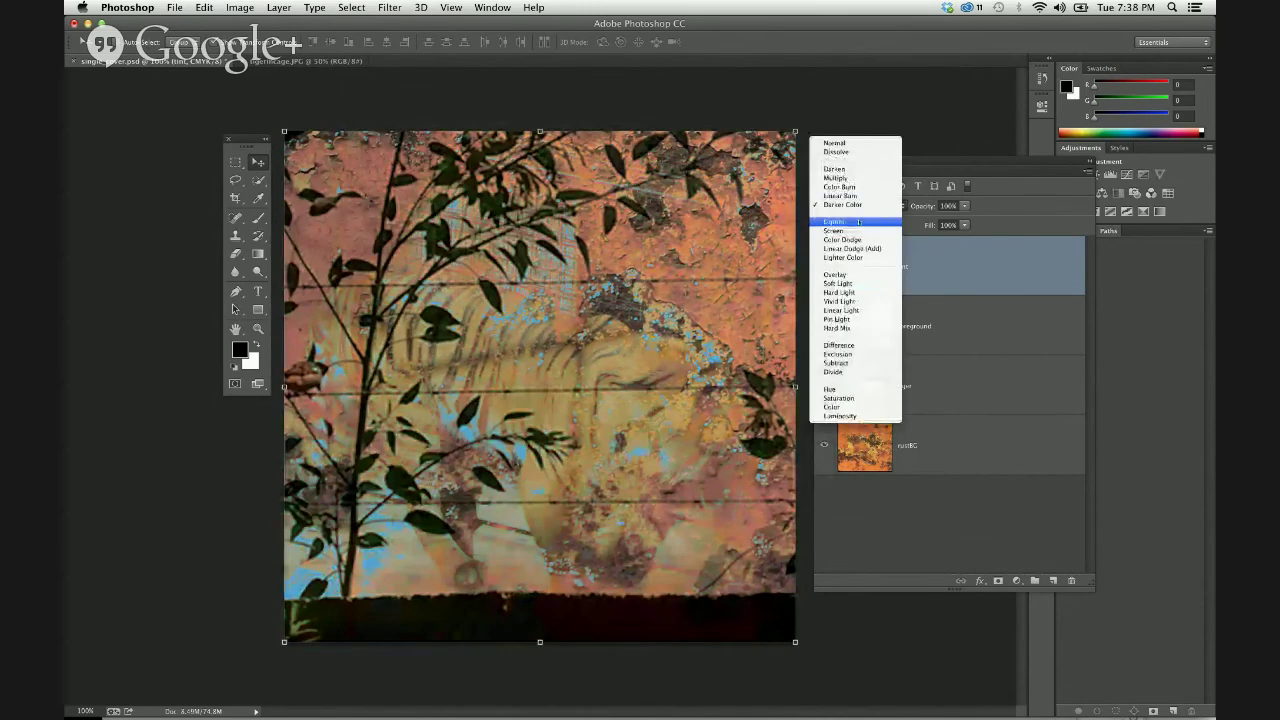
{"action": "left_click", "coordinate": [836, 221]}
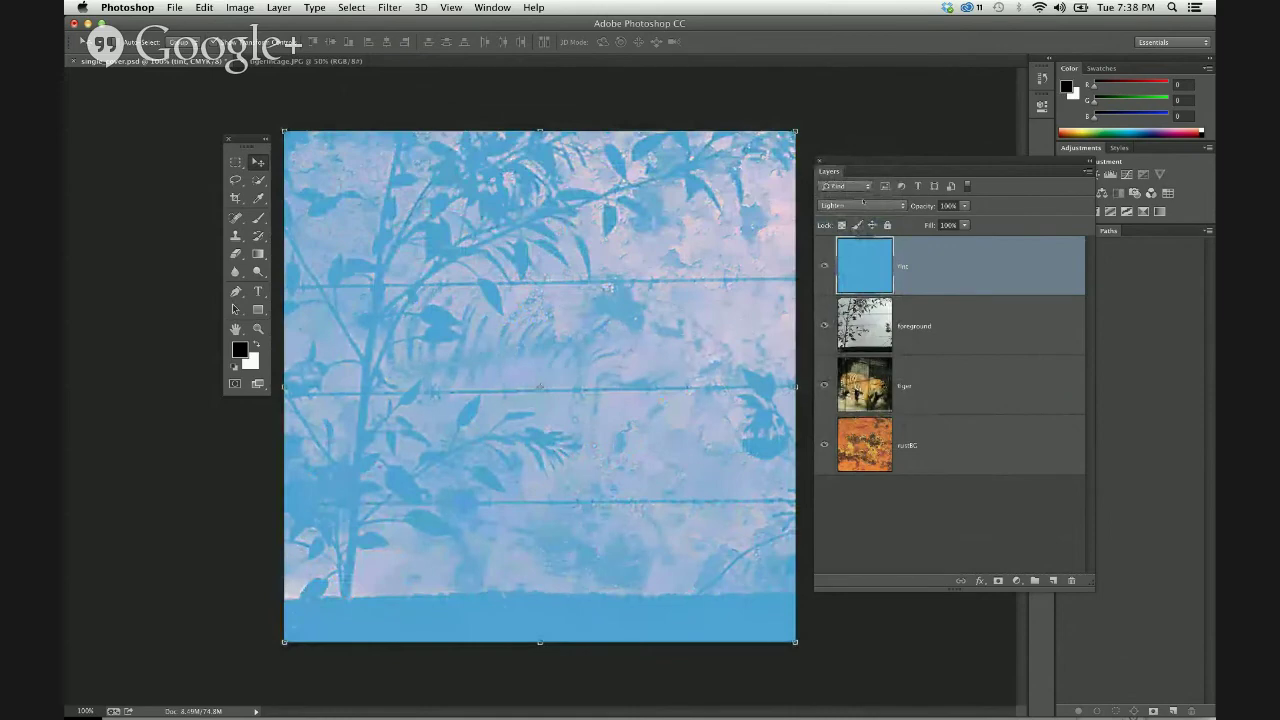
Try Screen, Color Dodge, Linear Dodge, Lighter Color and Overlay, then settle on Color Burn
{"action": "left_click", "coordinate": [863, 204]}
{"action": "left_click", "coordinate": [865, 216]}
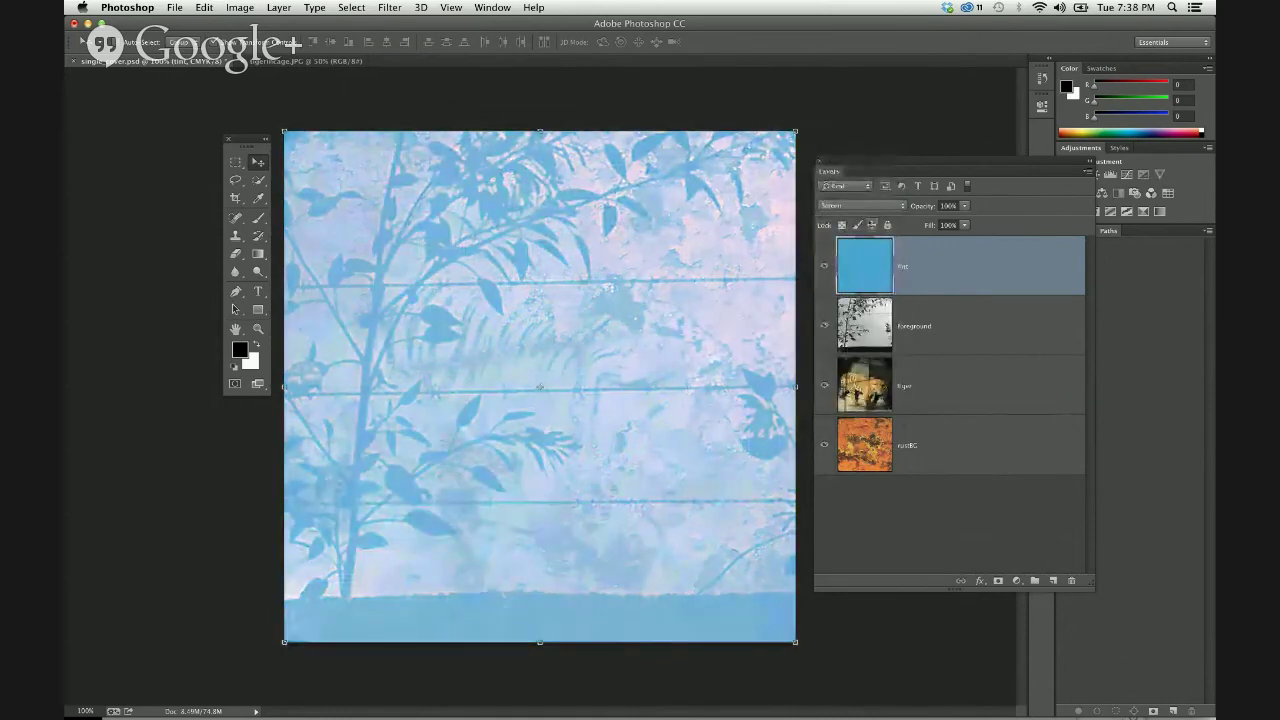
{"action": "left_click", "coordinate": [863, 204]}
{"action": "left_click", "coordinate": [861, 213]}
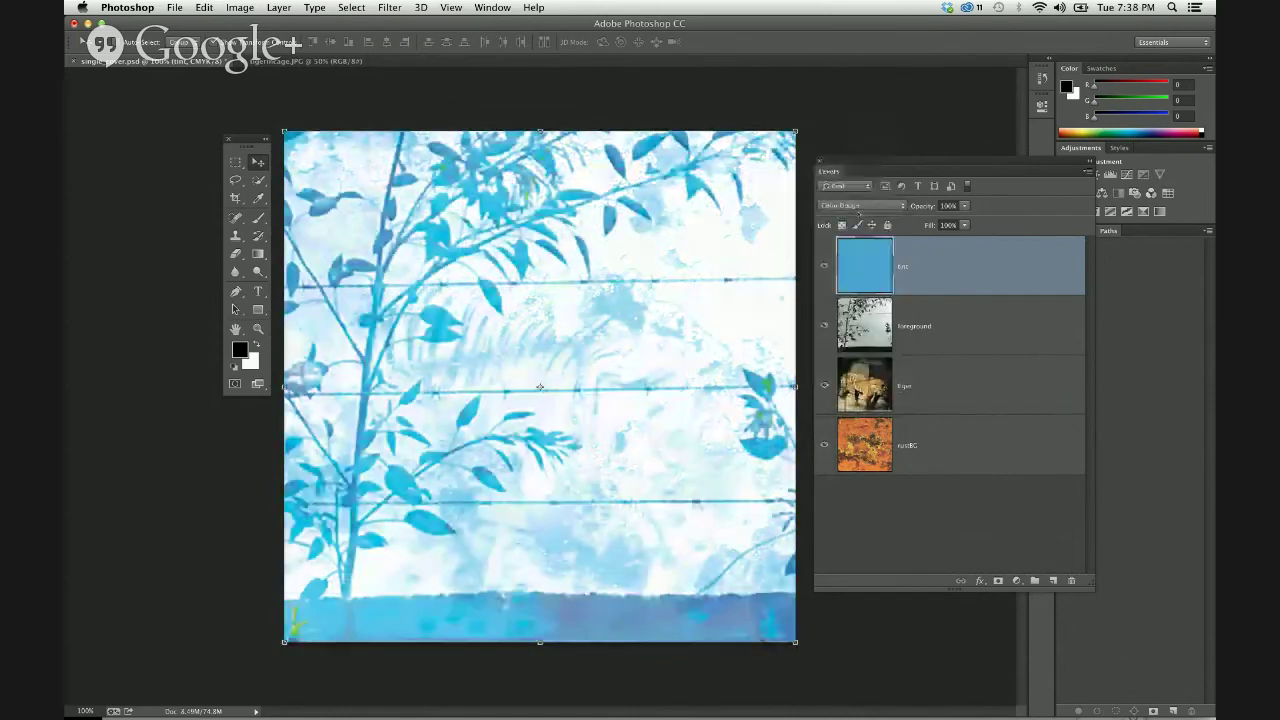
{"action": "left_click", "coordinate": [858, 205]}
{"action": "left_click", "coordinate": [860, 216]}
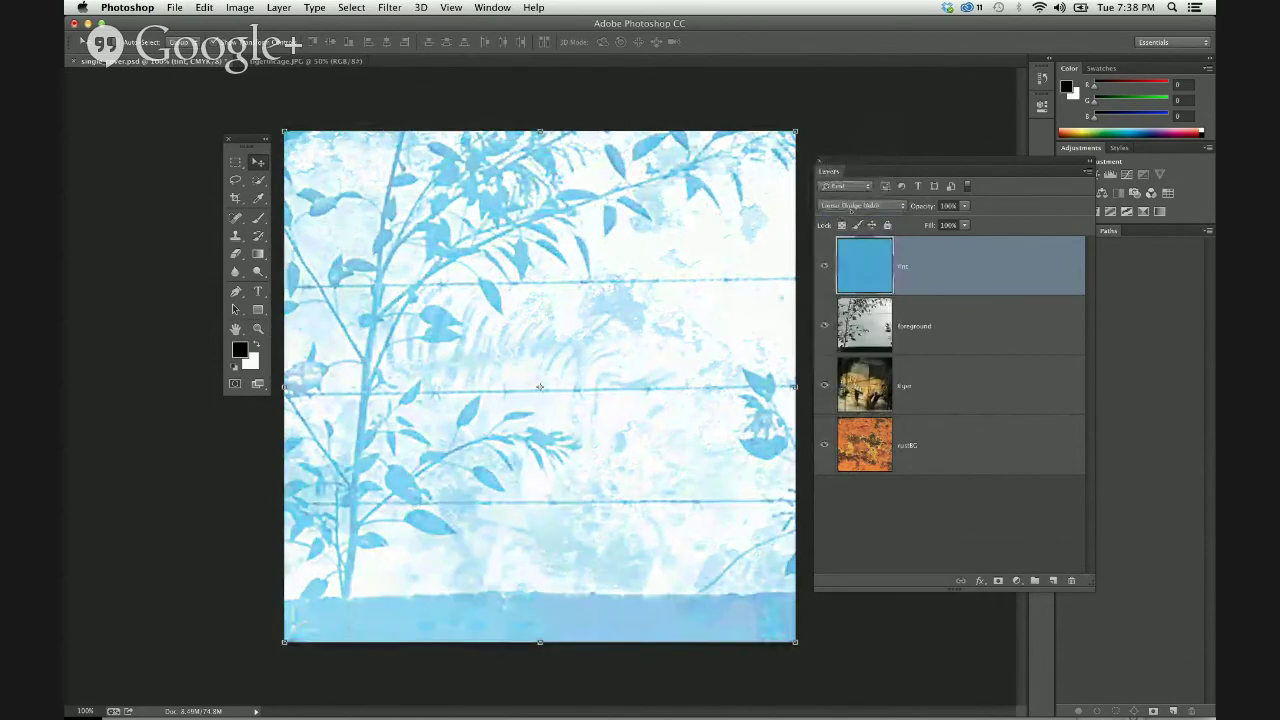
{"action": "left_click", "coordinate": [858, 205]}
{"action": "left_click", "coordinate": [860, 216]}
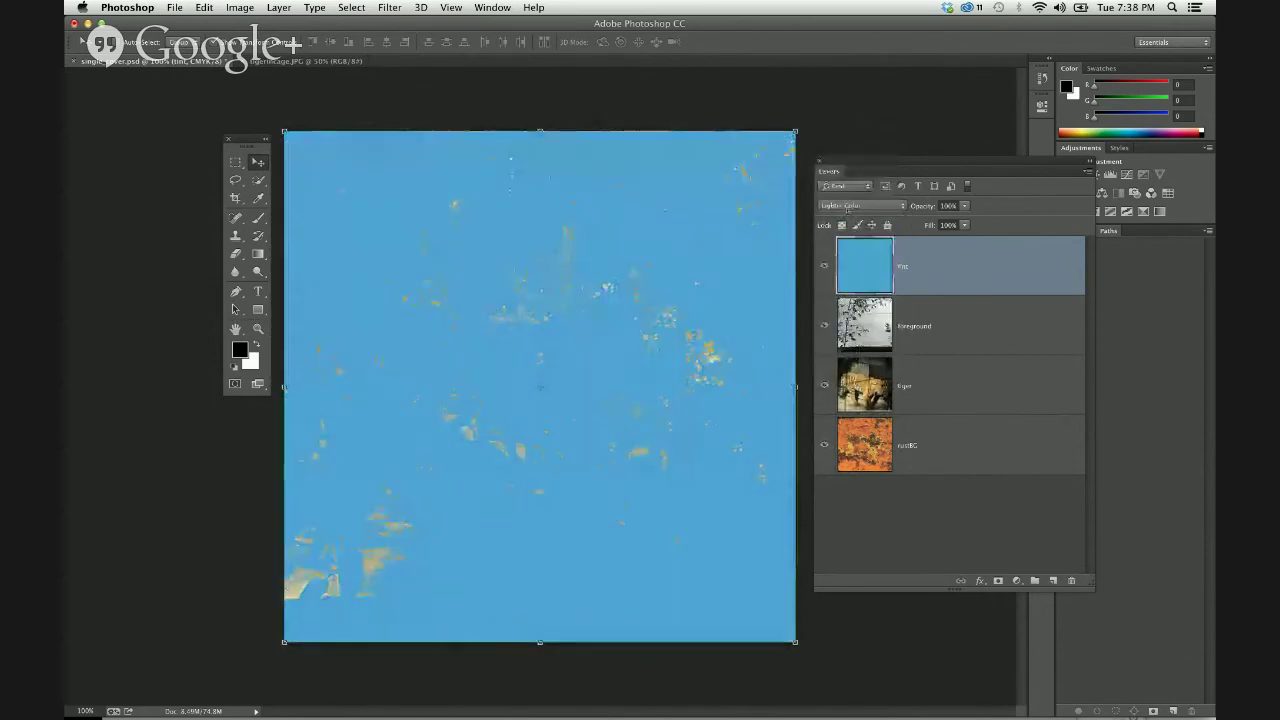
{"action": "left_click", "coordinate": [858, 205]}
{"action": "left_click", "coordinate": [860, 232]}
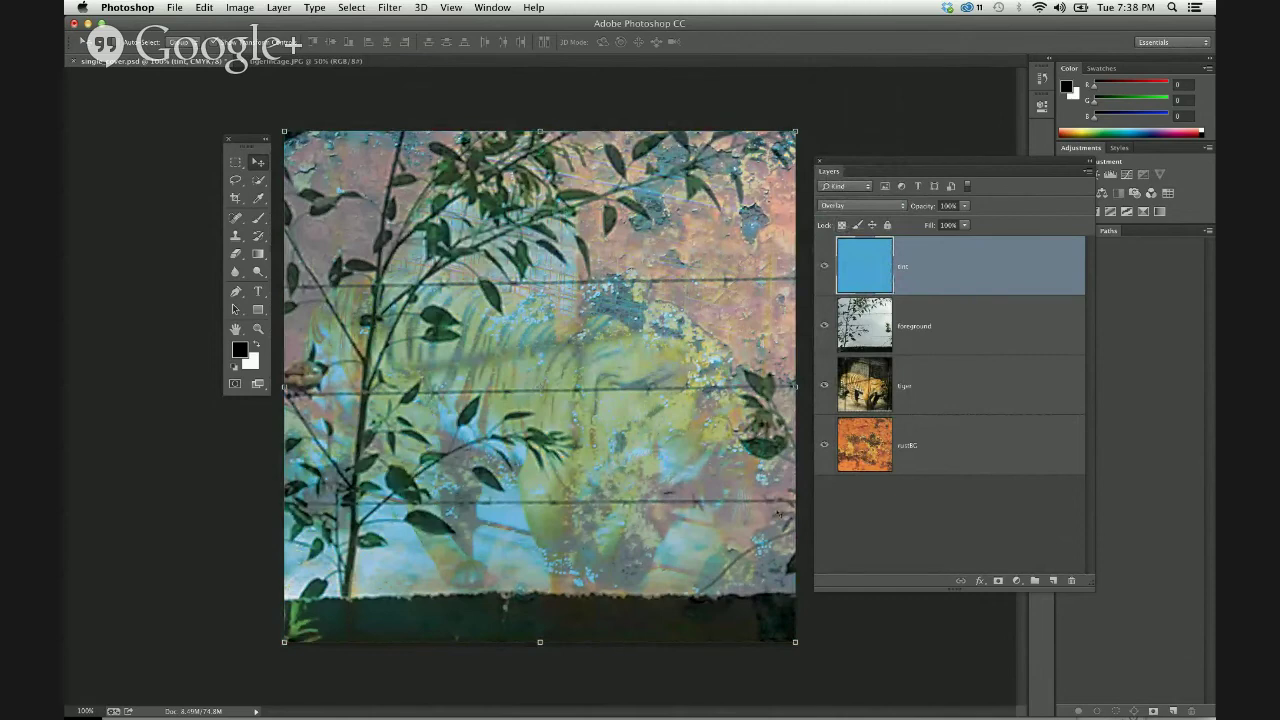
{"action": "left_click", "coordinate": [858, 205]}
{"action": "left_click", "coordinate": [855, 125]}
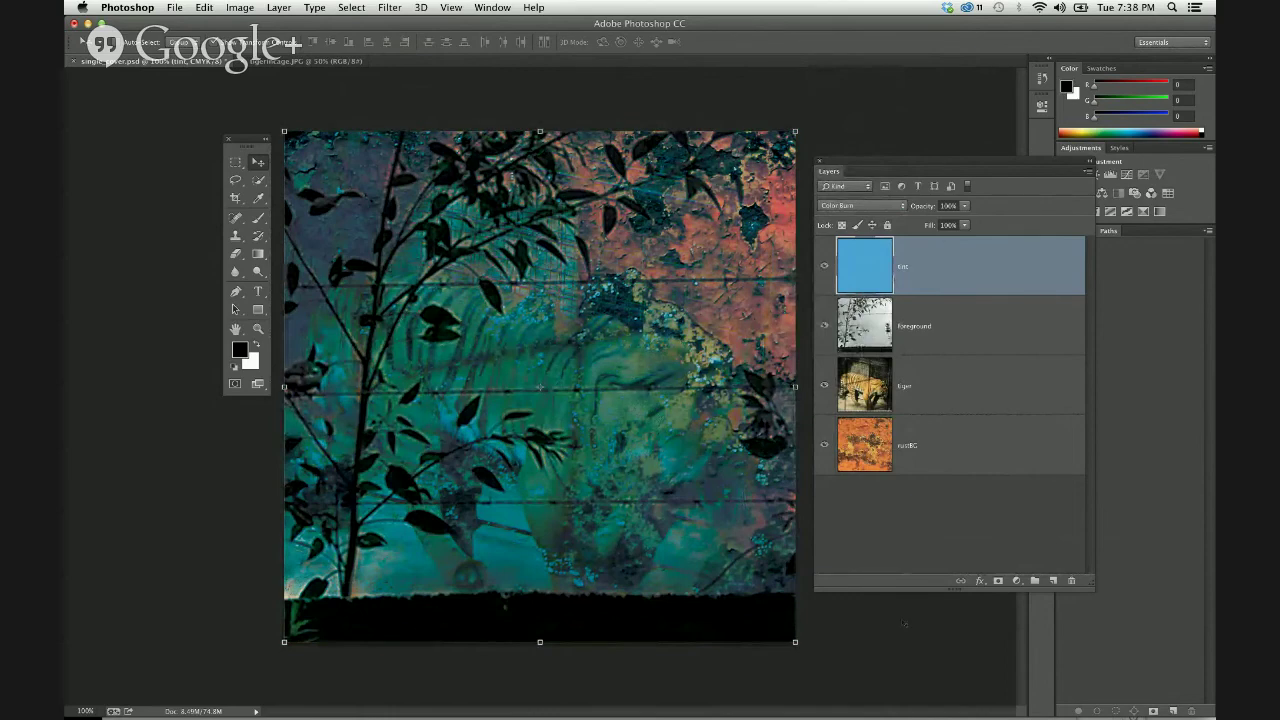
{"action": "mouse_move", "coordinate": [417, 712]}
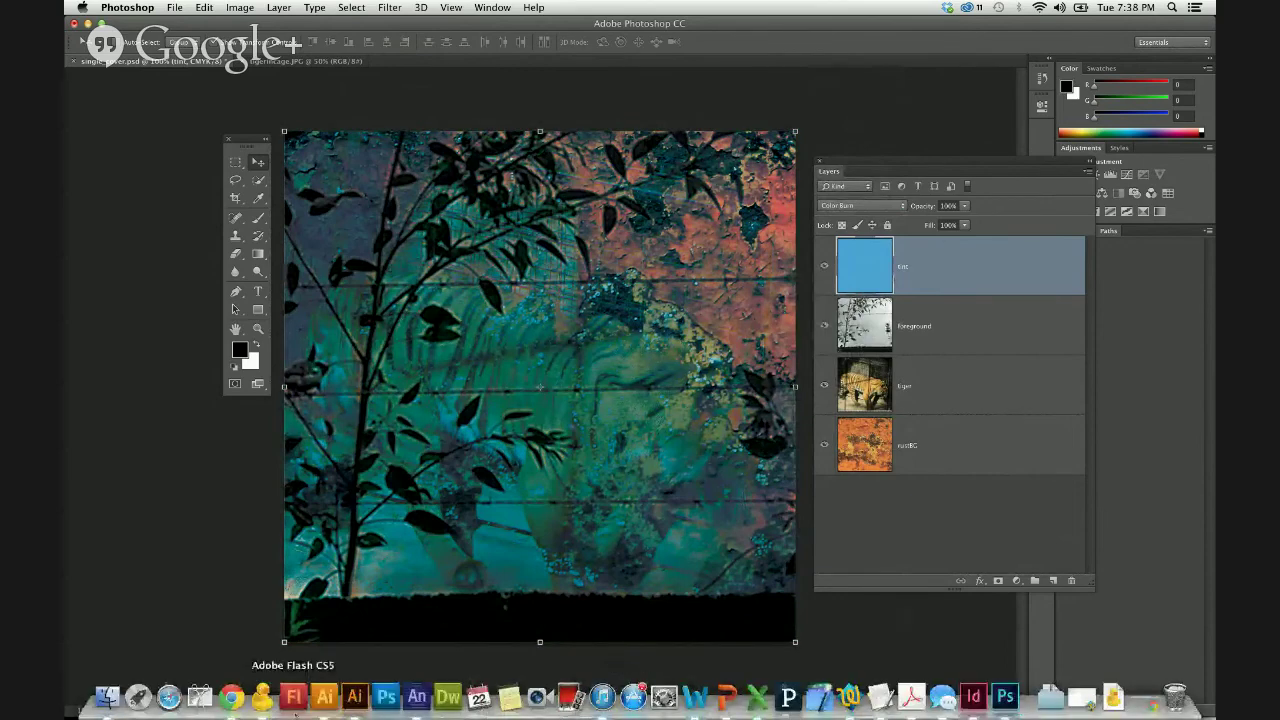
In Chrome, search 'nasa space photos' and open the NASA Images gallery
{"action": "left_click", "coordinate": [231, 697]}
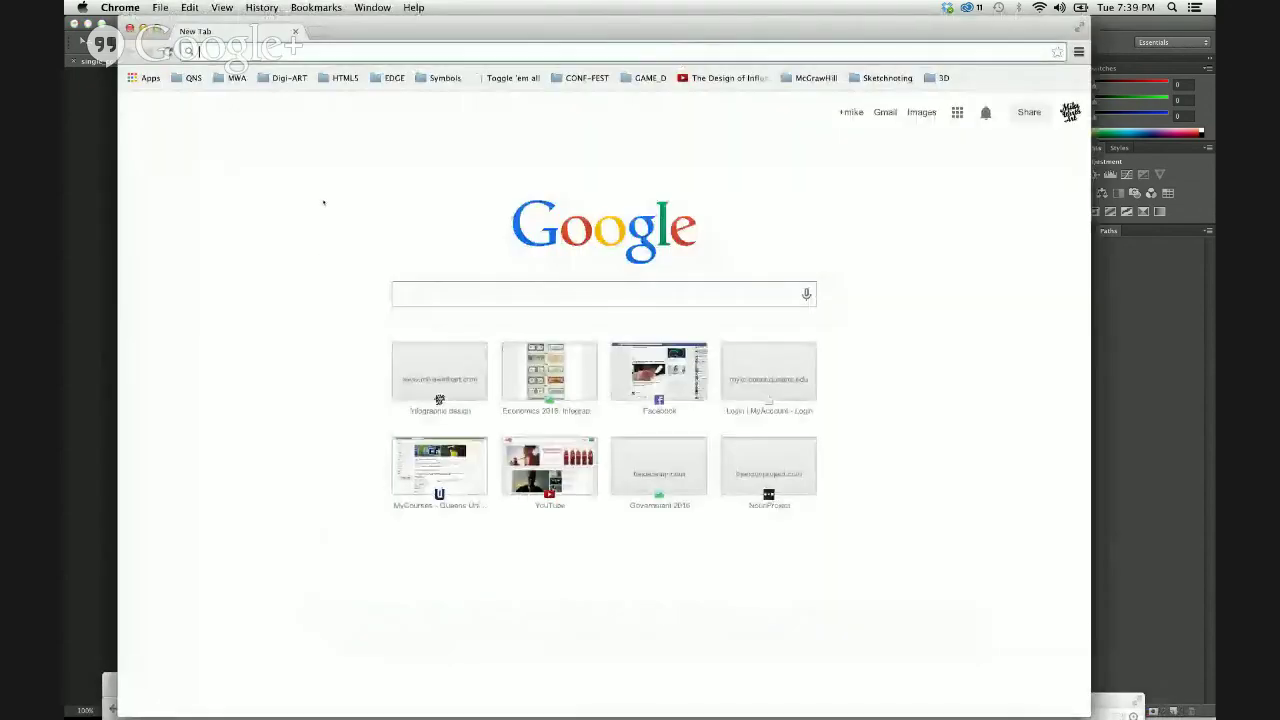
{"action": "type", "text": "nasa"}
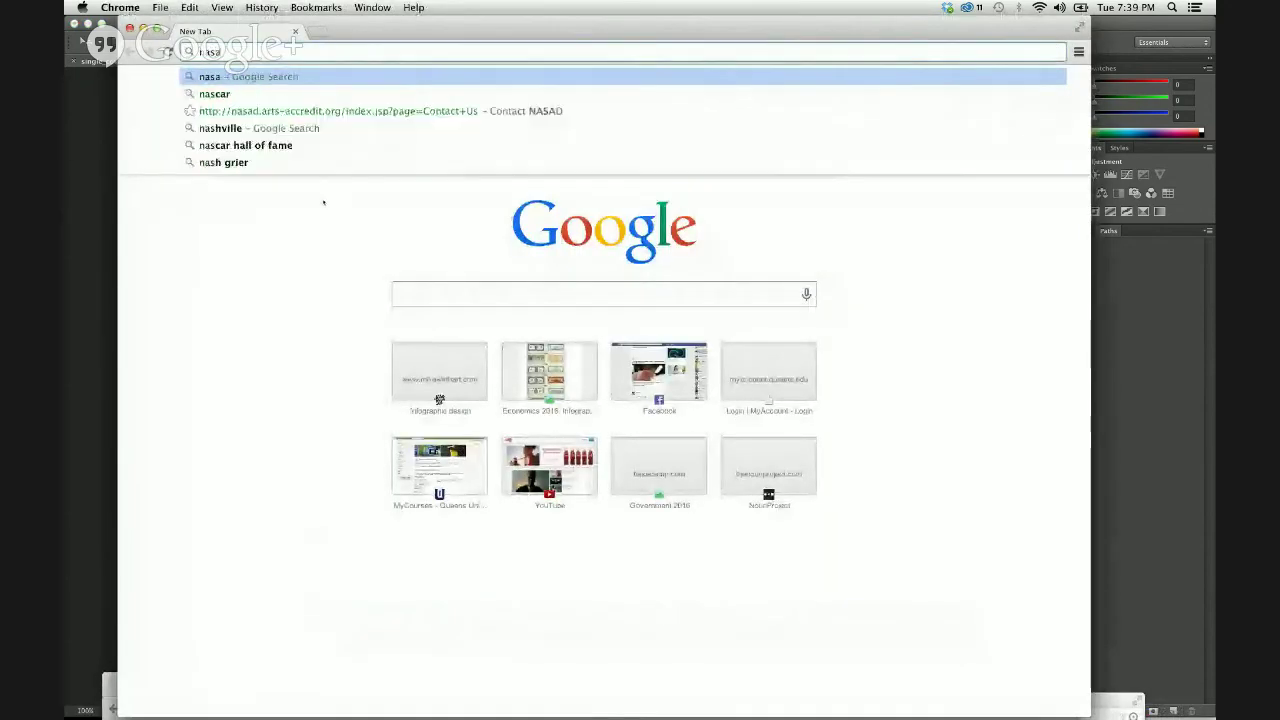
{"action": "type", "text": " space photos"}
{"action": "key", "text": "Return"}
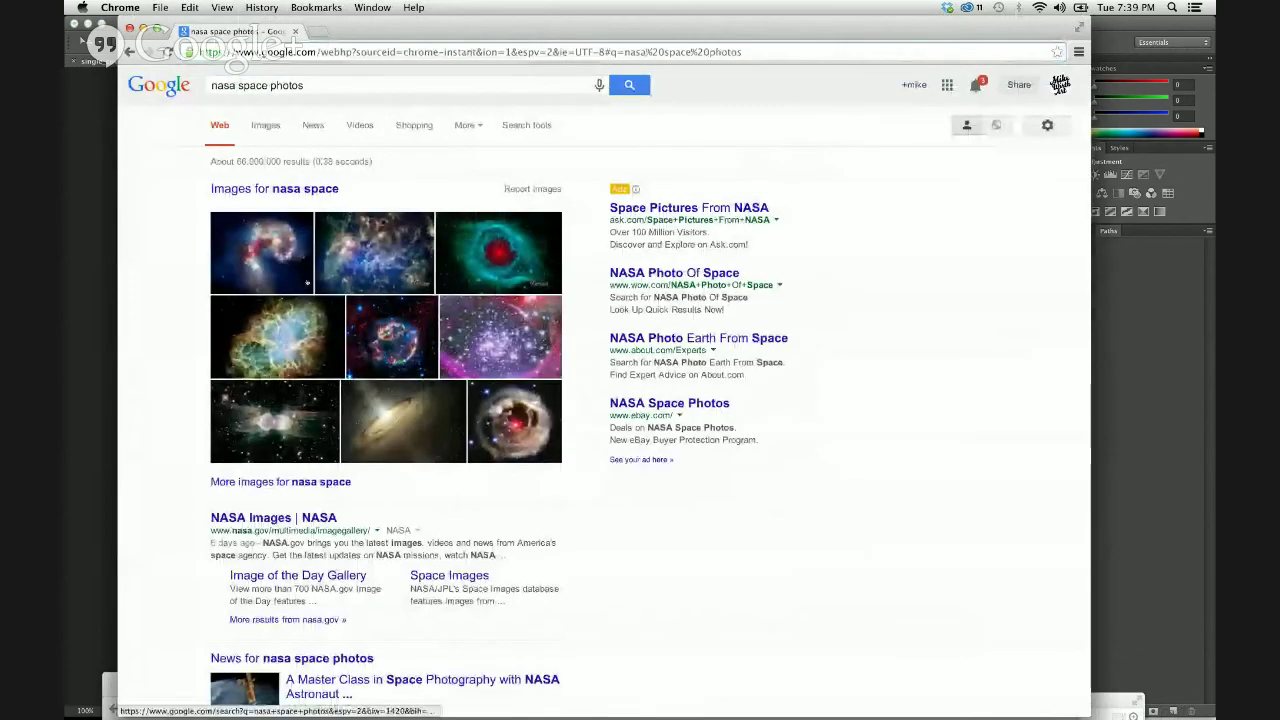
{"action": "left_click", "coordinate": [268, 518]}
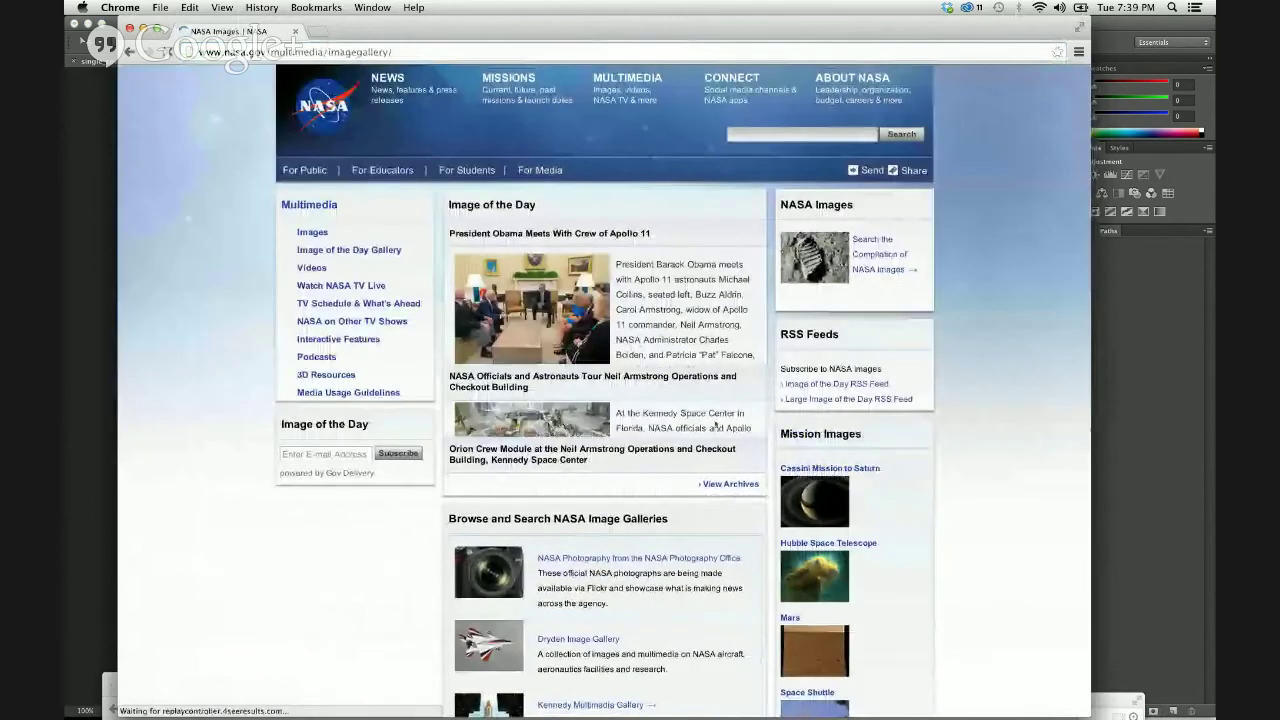
{"action": "left_click", "coordinate": [312, 232]}
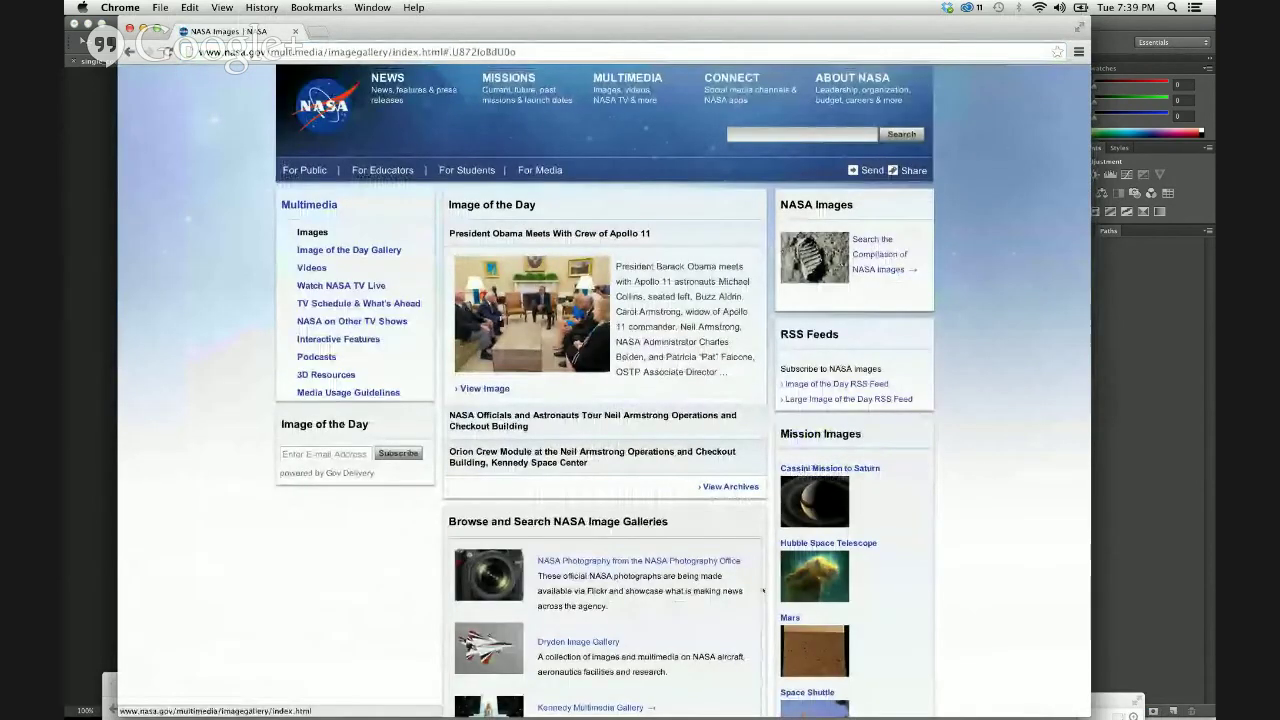
Go to HubbleSite's Gallery > Wallpaper and open the Butterfly Nebula wallpaper
{"action": "scroll", "coordinate": [715, 673], "scroll_direction": "down", "scroll_amount": 3}
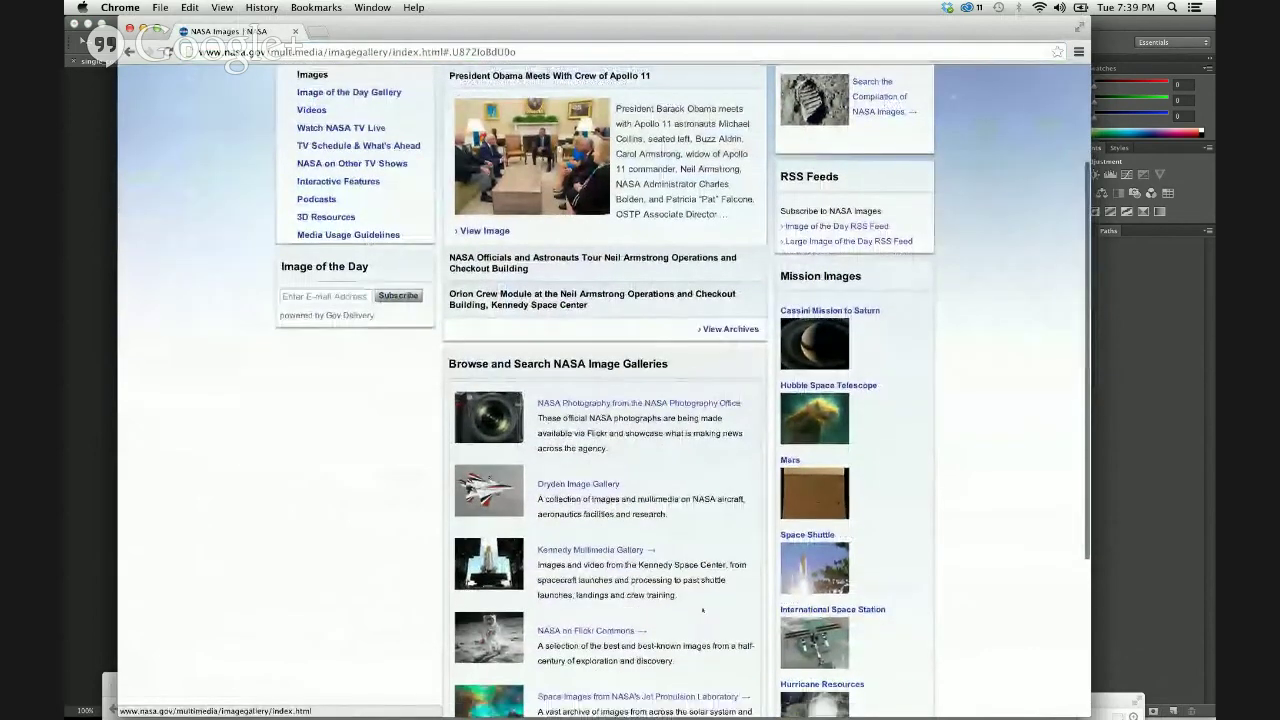
{"action": "scroll", "coordinate": [705, 630], "scroll_direction": "down", "scroll_amount": 5}
{"action": "scroll", "coordinate": [702, 610], "scroll_direction": "down", "scroll_amount": 1}
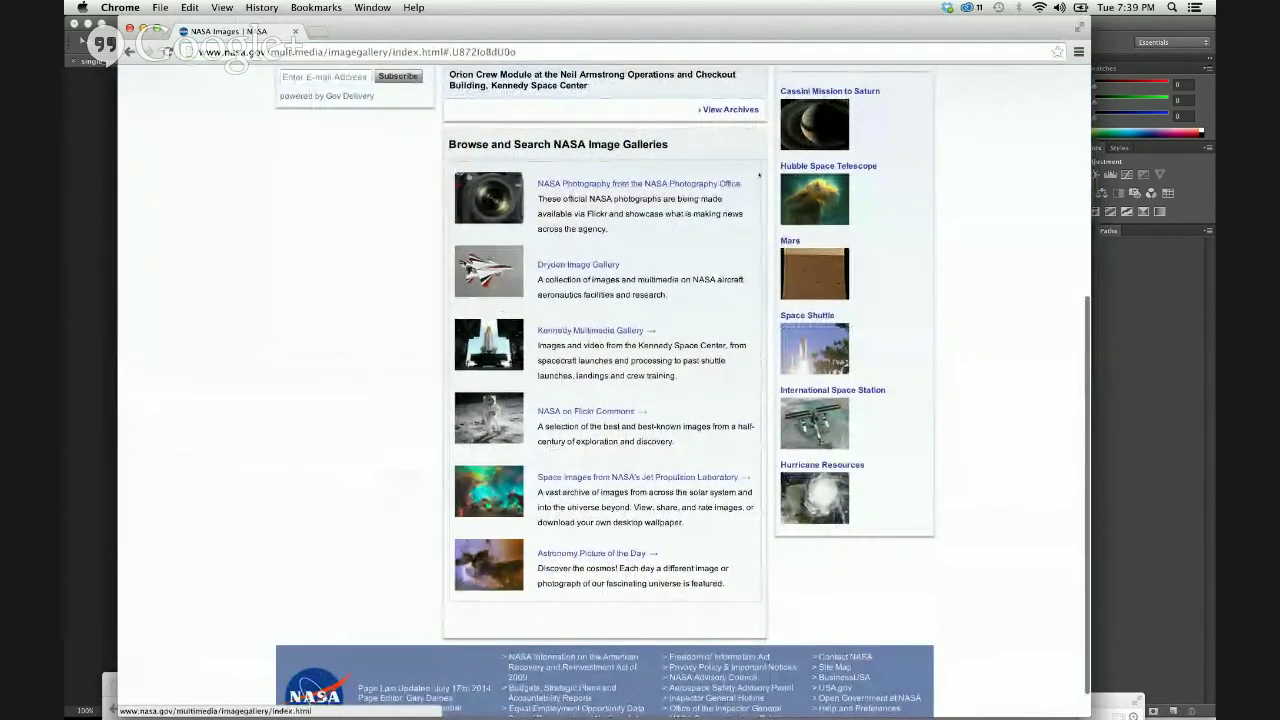
{"action": "left_click", "coordinate": [818, 168]}
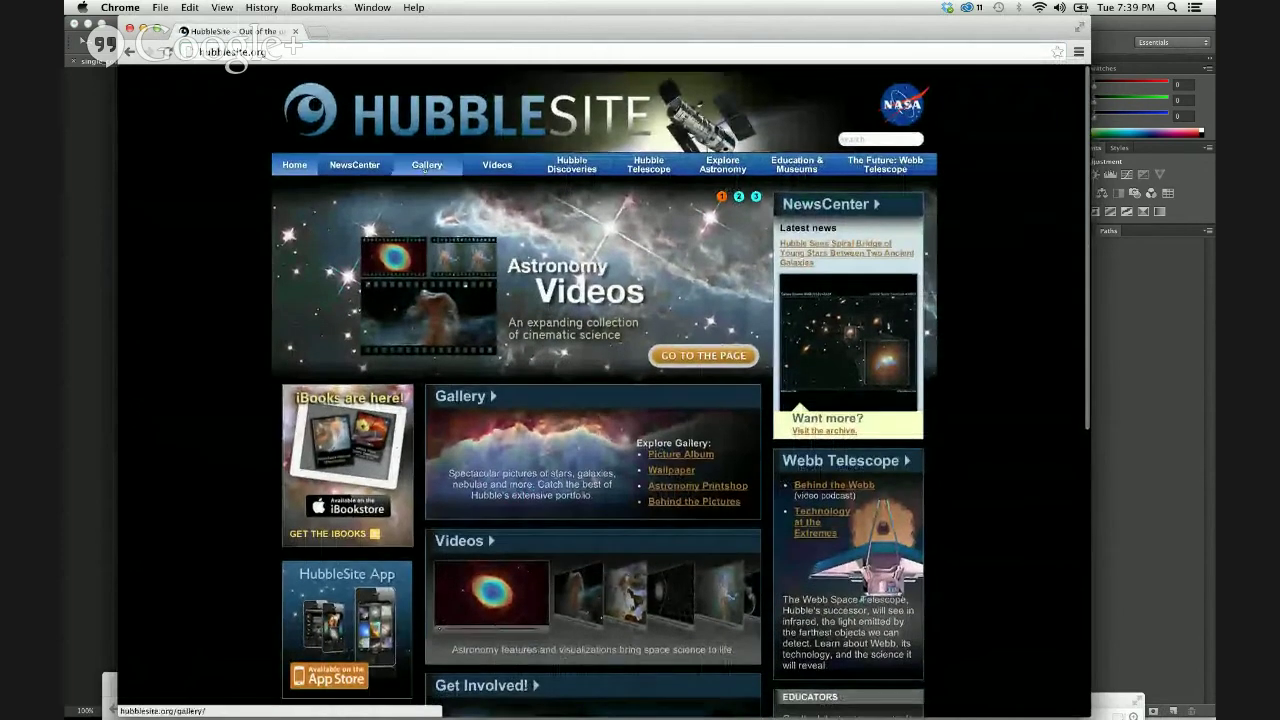
{"action": "left_click", "coordinate": [424, 166]}
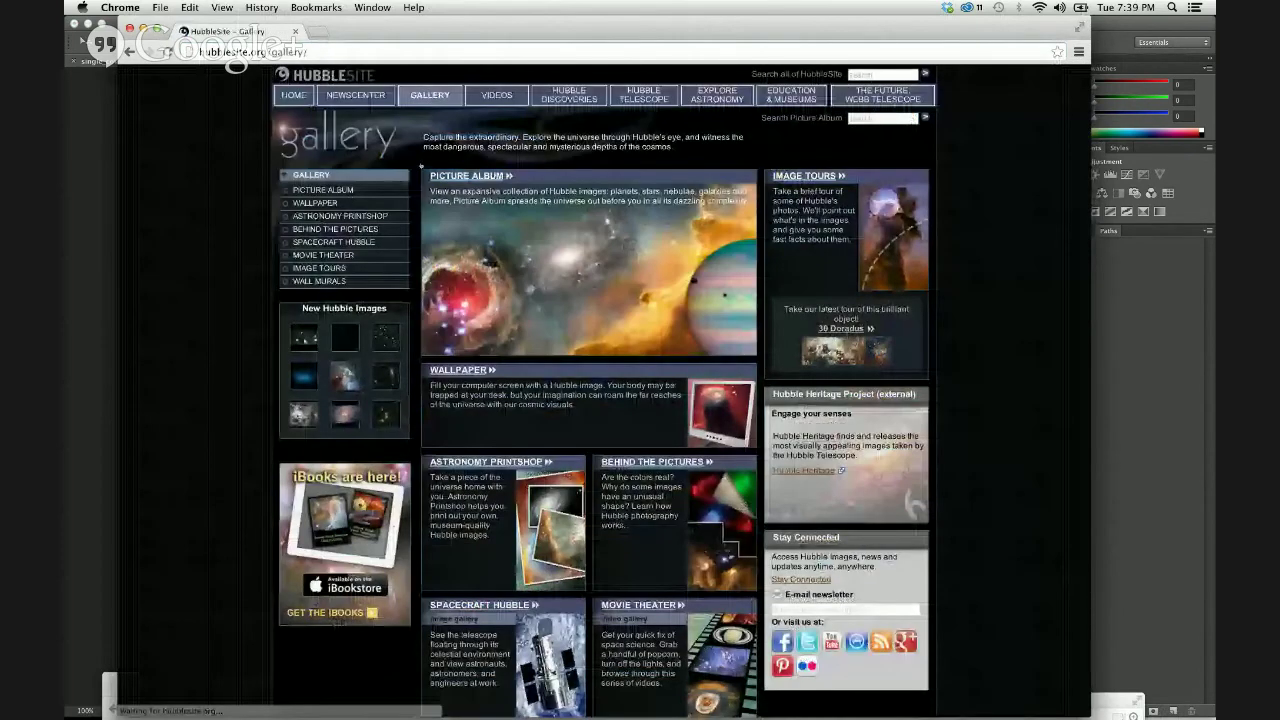
{"action": "left_click", "coordinate": [322, 203]}
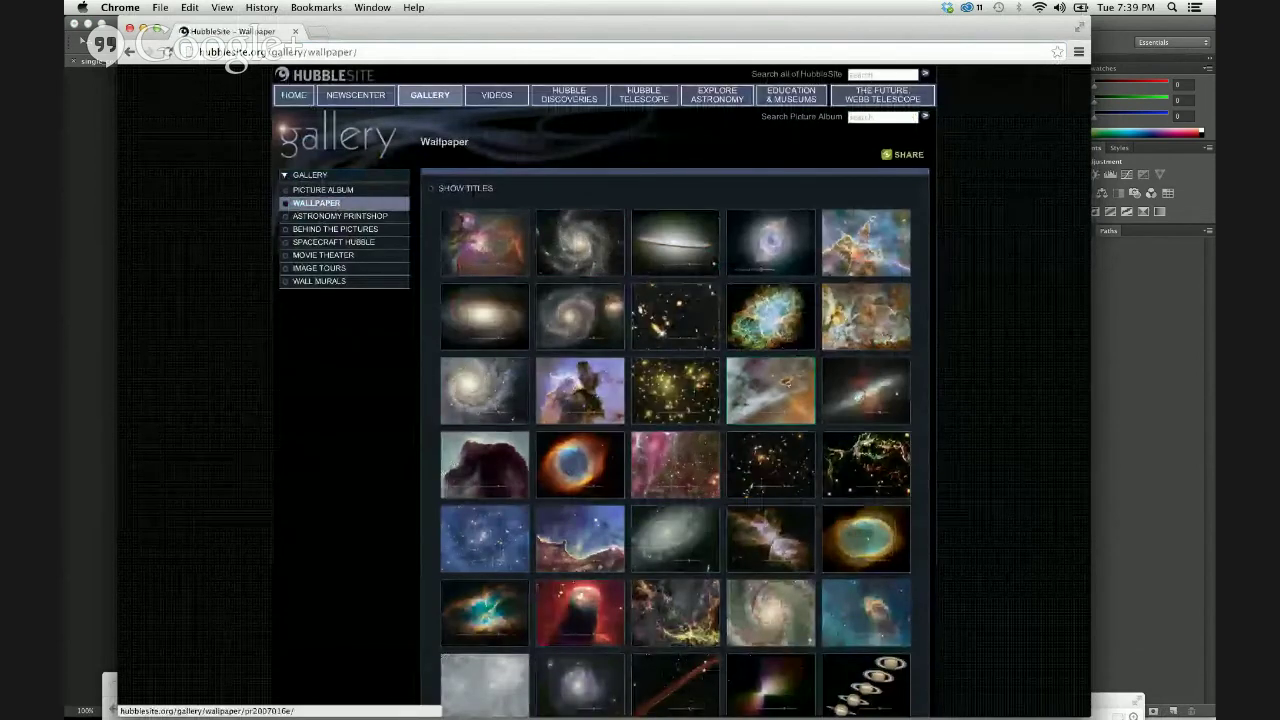
{"action": "scroll", "coordinate": [771, 612], "scroll_direction": "down", "scroll_amount": 2}
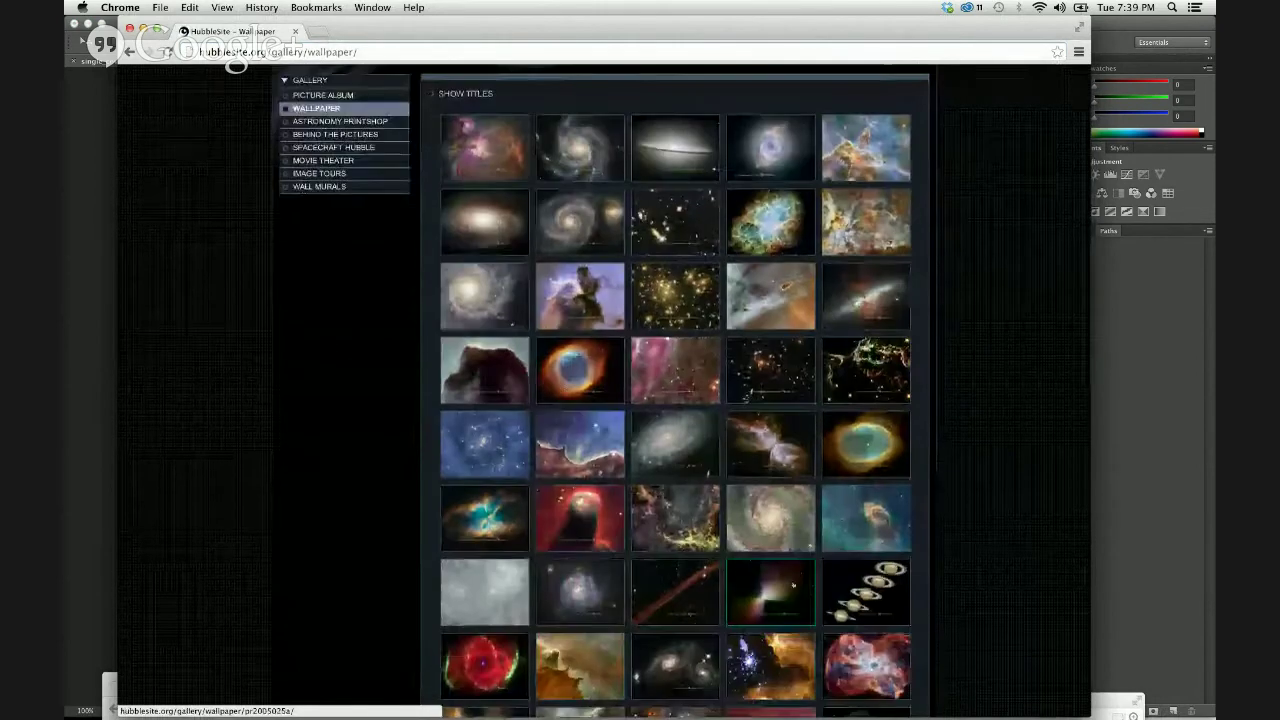
{"action": "left_click", "coordinate": [771, 443]}
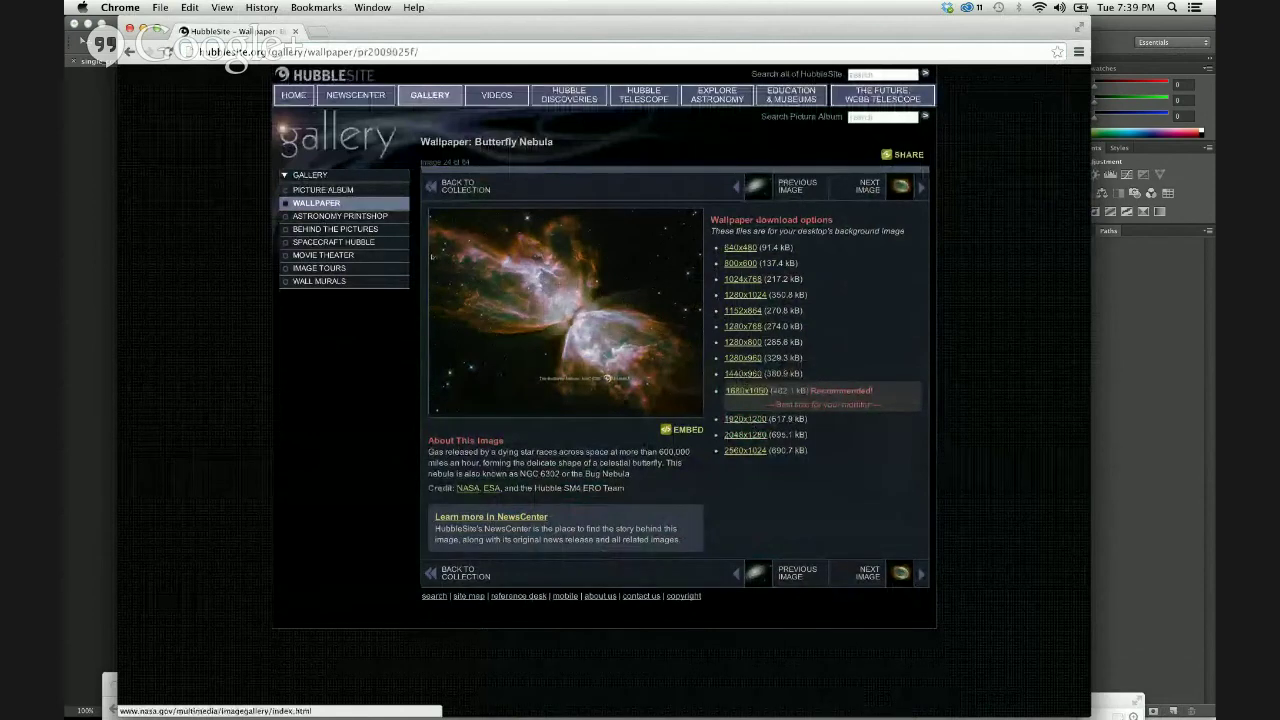
Navigate from the address bar to the Google search page
{"action": "key", "text": "super+l"}
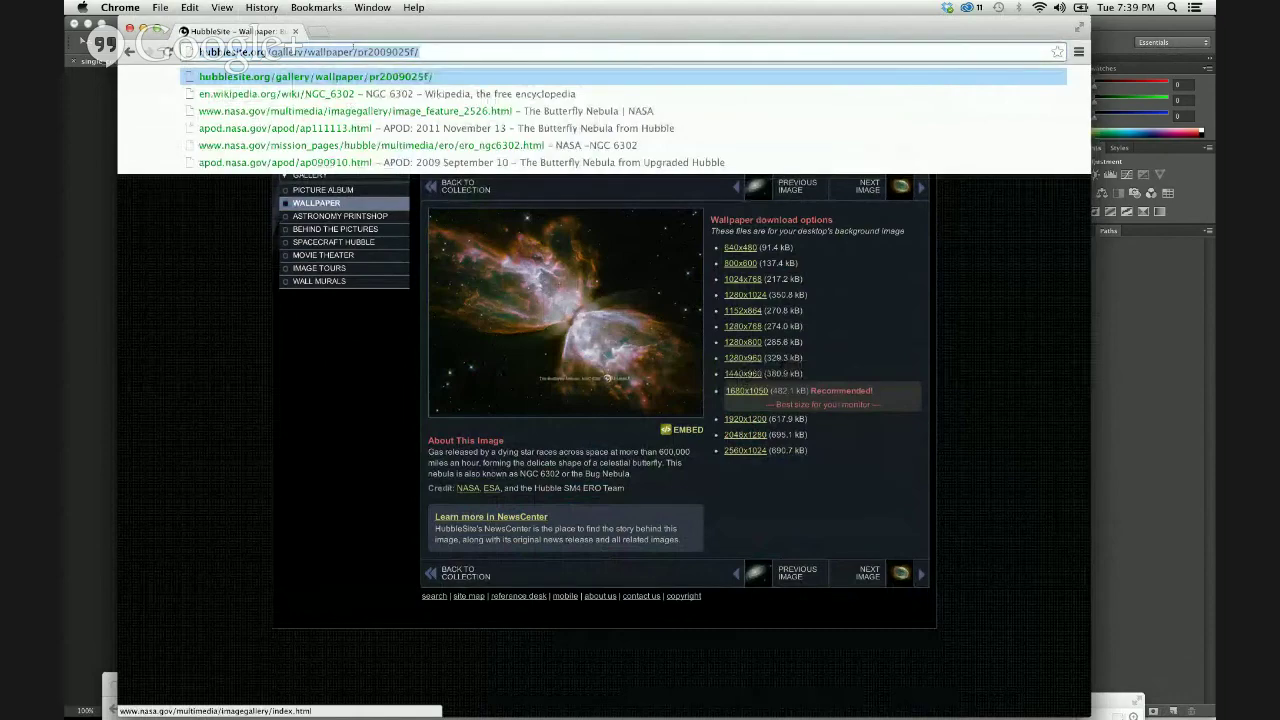
{"action": "type", "text": "g"}
{"action": "key", "text": "Return"}
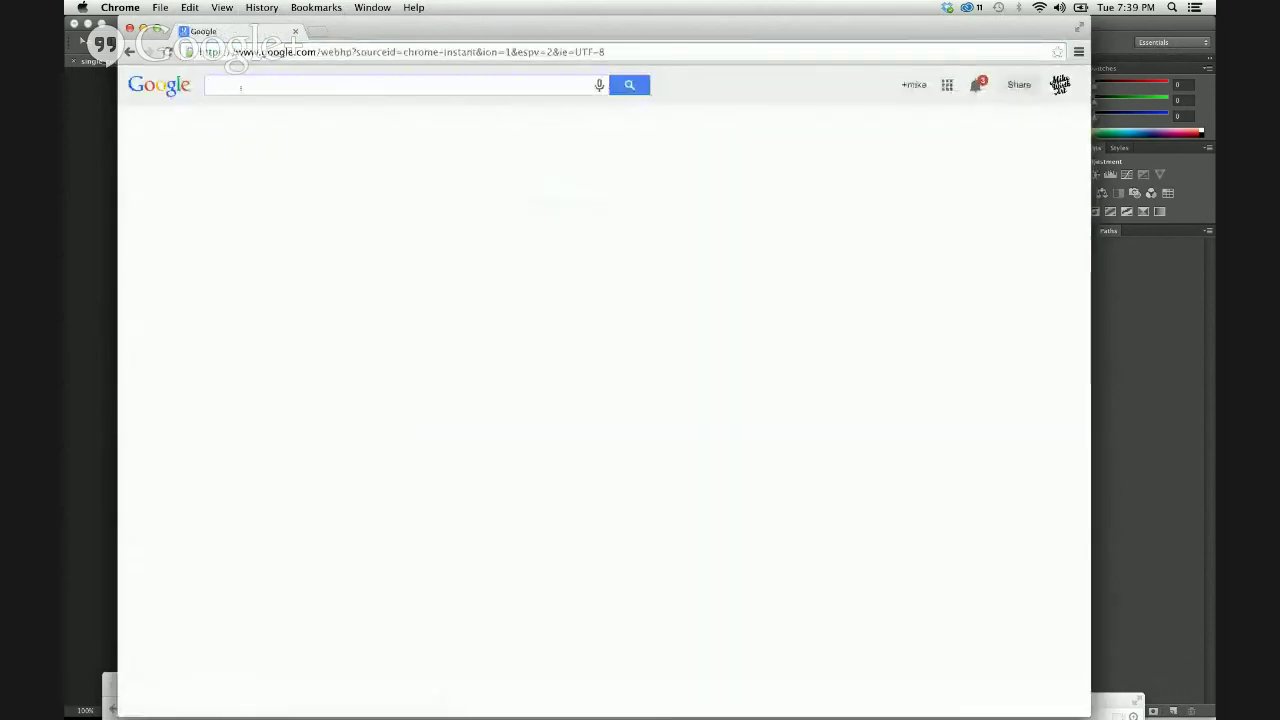
Search Google Images for 'stars in space nasa', fixing the 'space' typo
{"action": "type", "text": "sp"}
{"action": "key", "text": "BackSpace"}
{"action": "key", "text": "BackSpace"}
{"action": "type", "text": "st"}
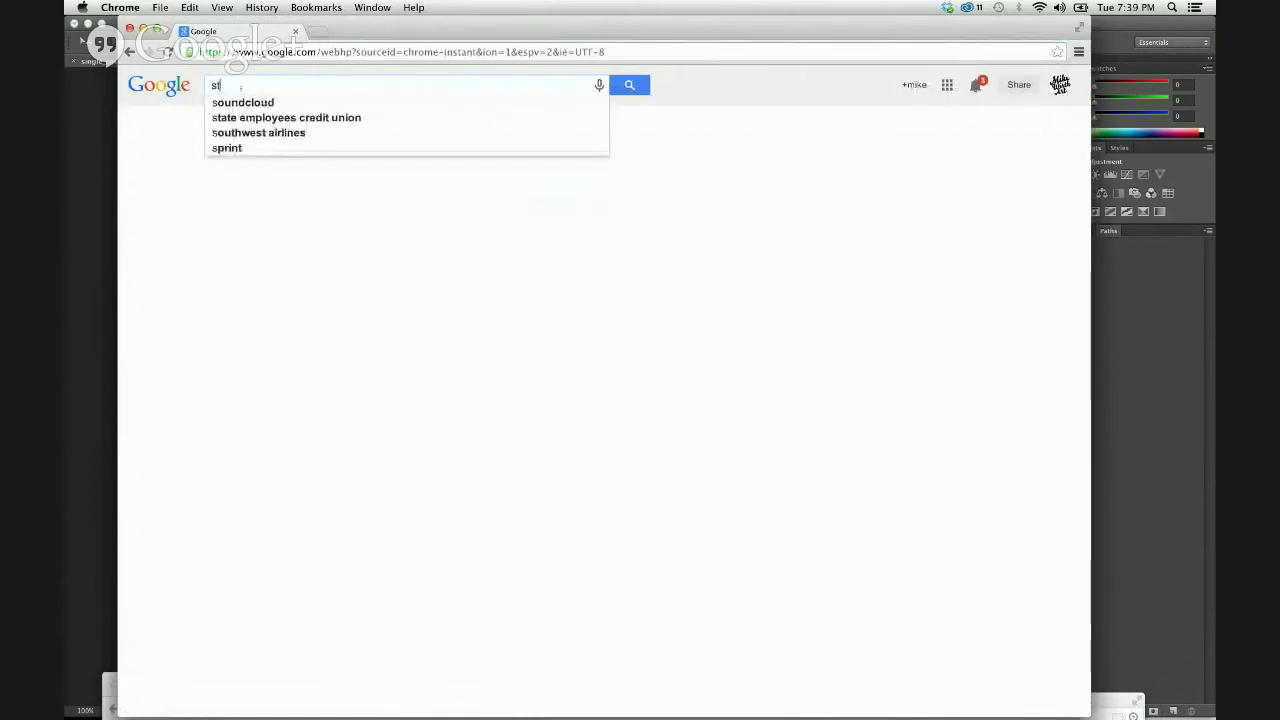
{"action": "type", "text": "ars in spae"}
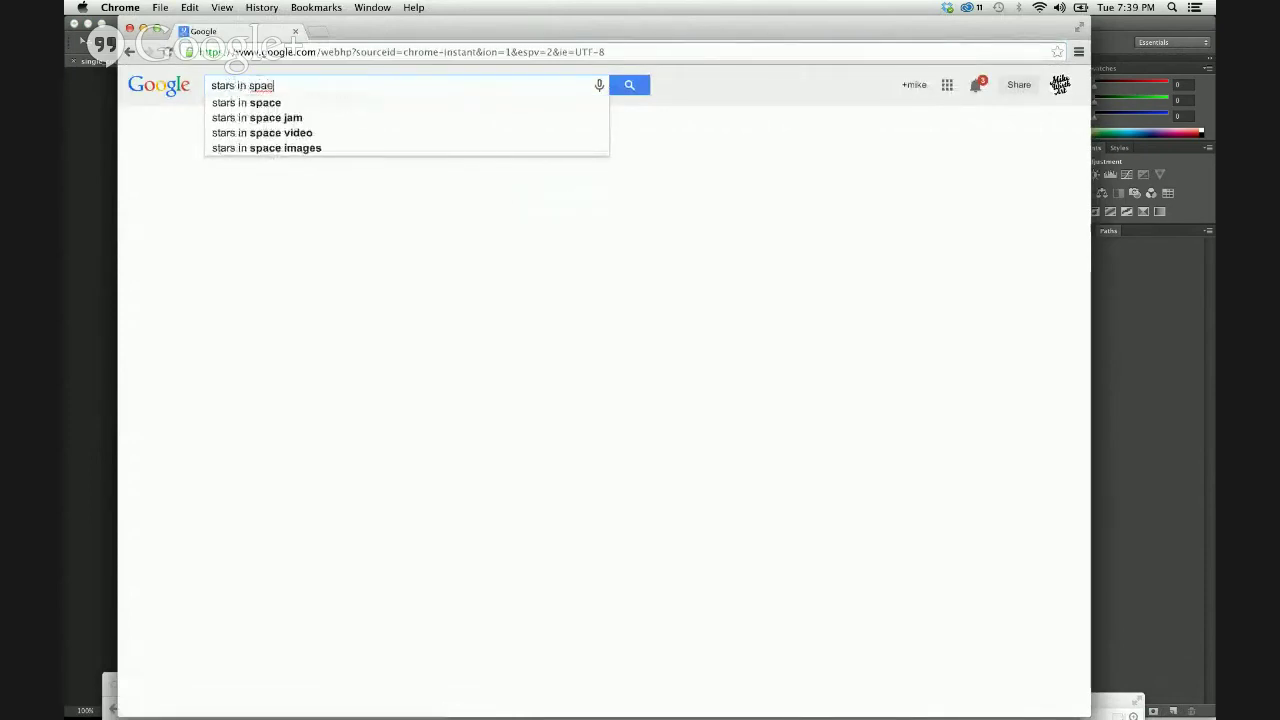
{"action": "key", "text": "Return"}
{"action": "left_click", "coordinate": [264, 87]}
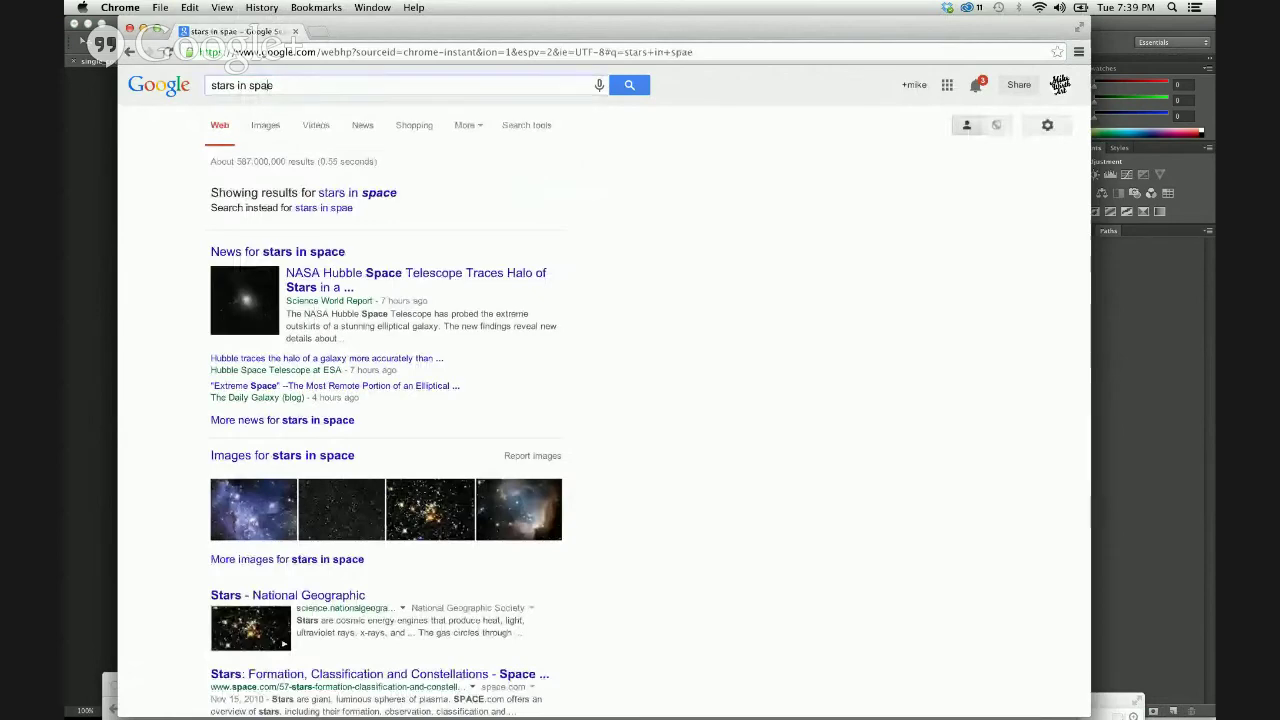
{"action": "type", "text": "c"}
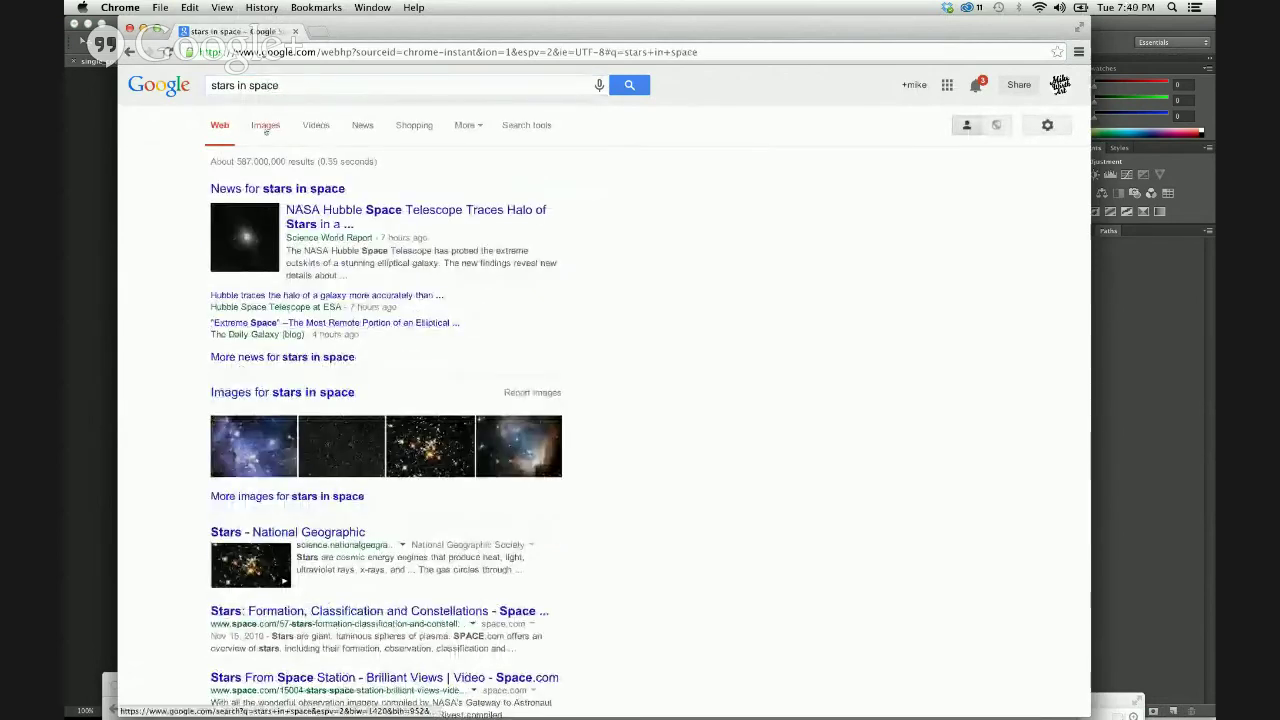
{"action": "left_click", "coordinate": [266, 126]}
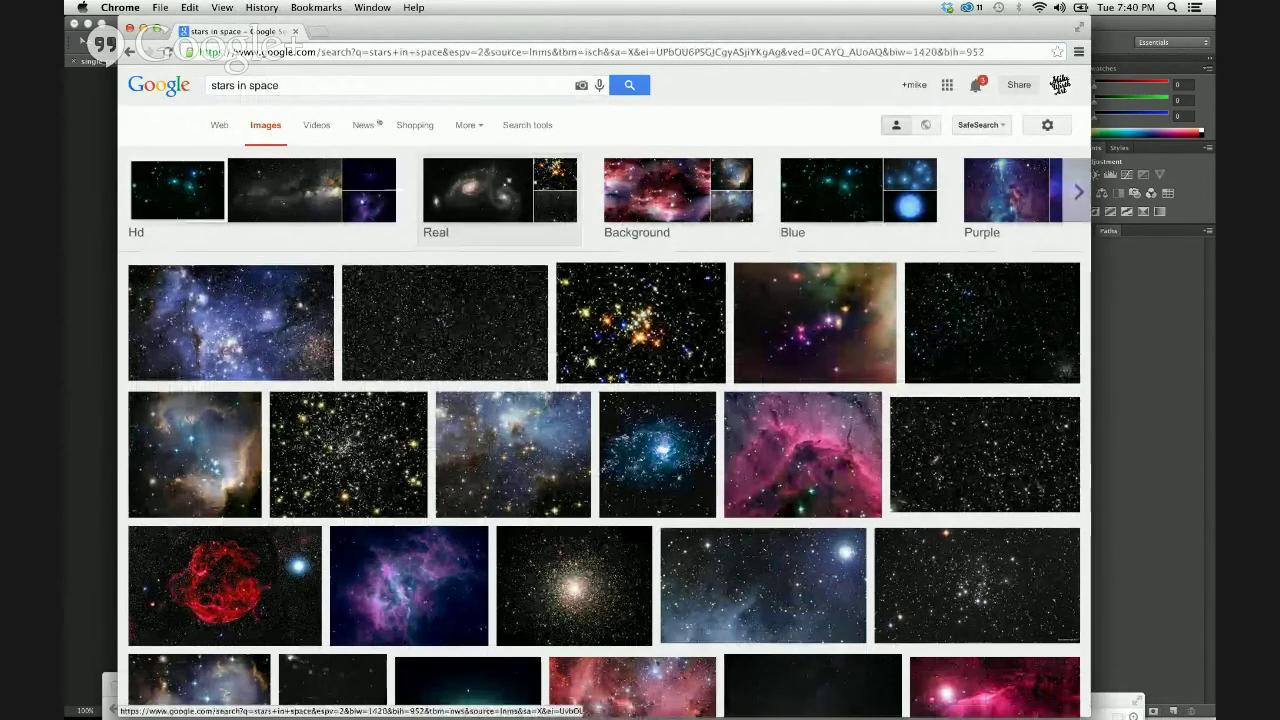
{"action": "left_click", "coordinate": [349, 86]}
{"action": "type", "text": "nasa"}
{"action": "key", "text": "Return"}
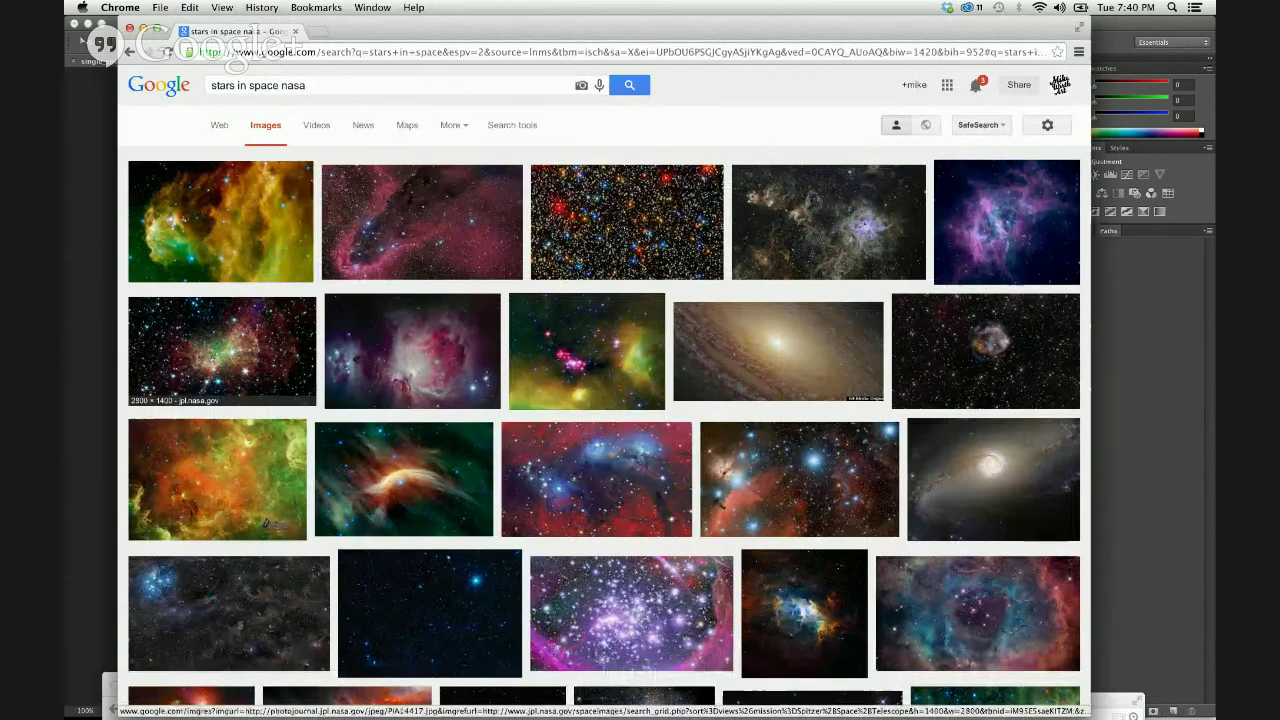
Copy the full-size jpl.nasa.gov nebula image PIA14417.jpg, then return to Photoshop
{"action": "left_click", "coordinate": [222, 350]}
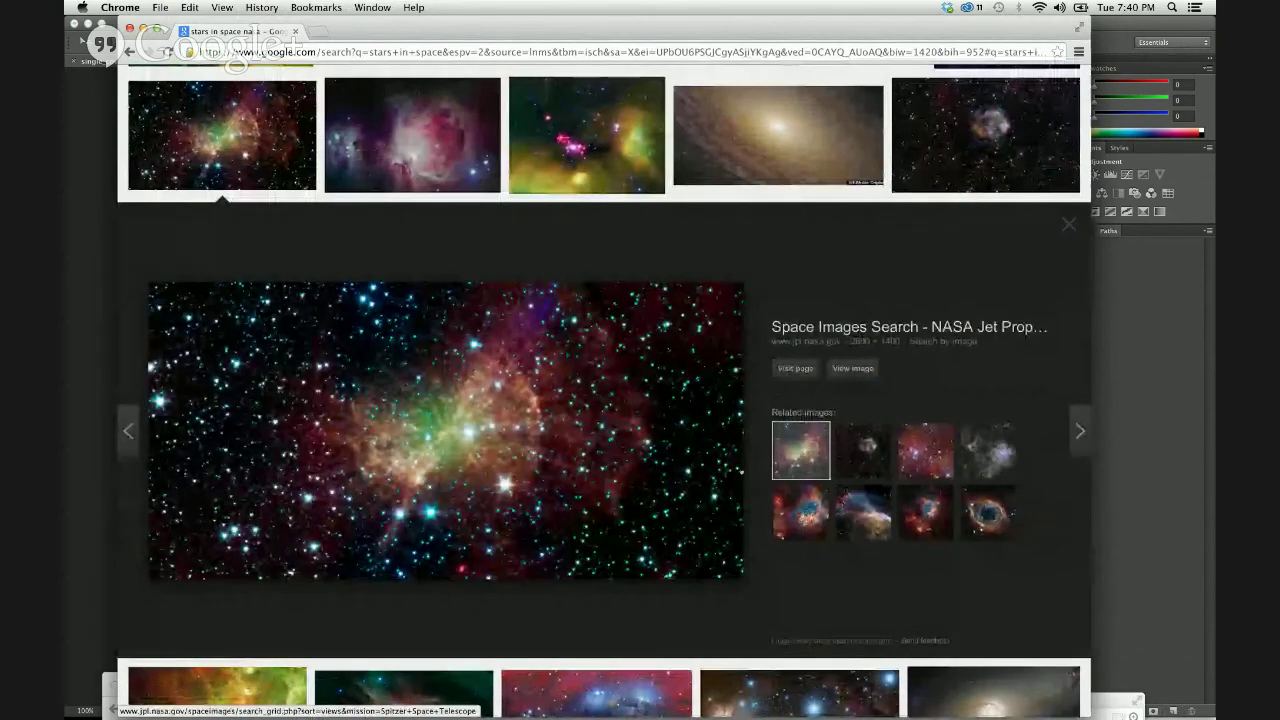
{"action": "left_click", "coordinate": [852, 368]}
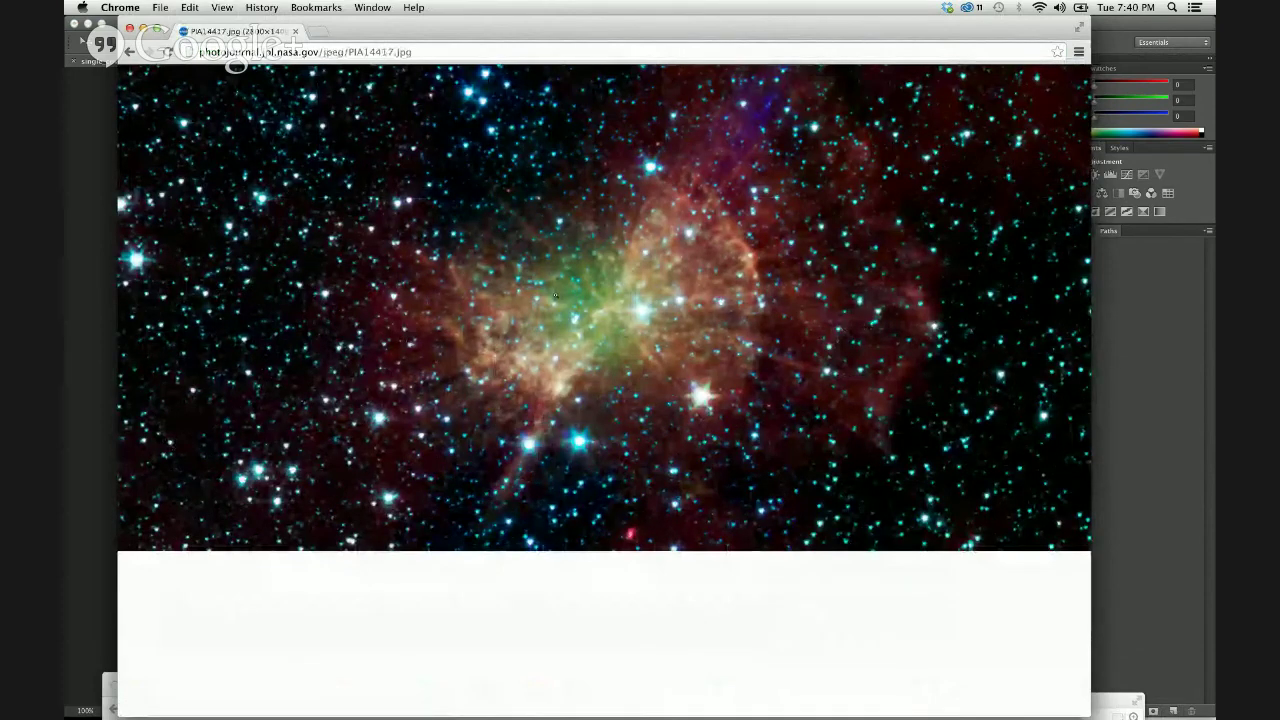
{"action": "right_click", "coordinate": [555, 295]}
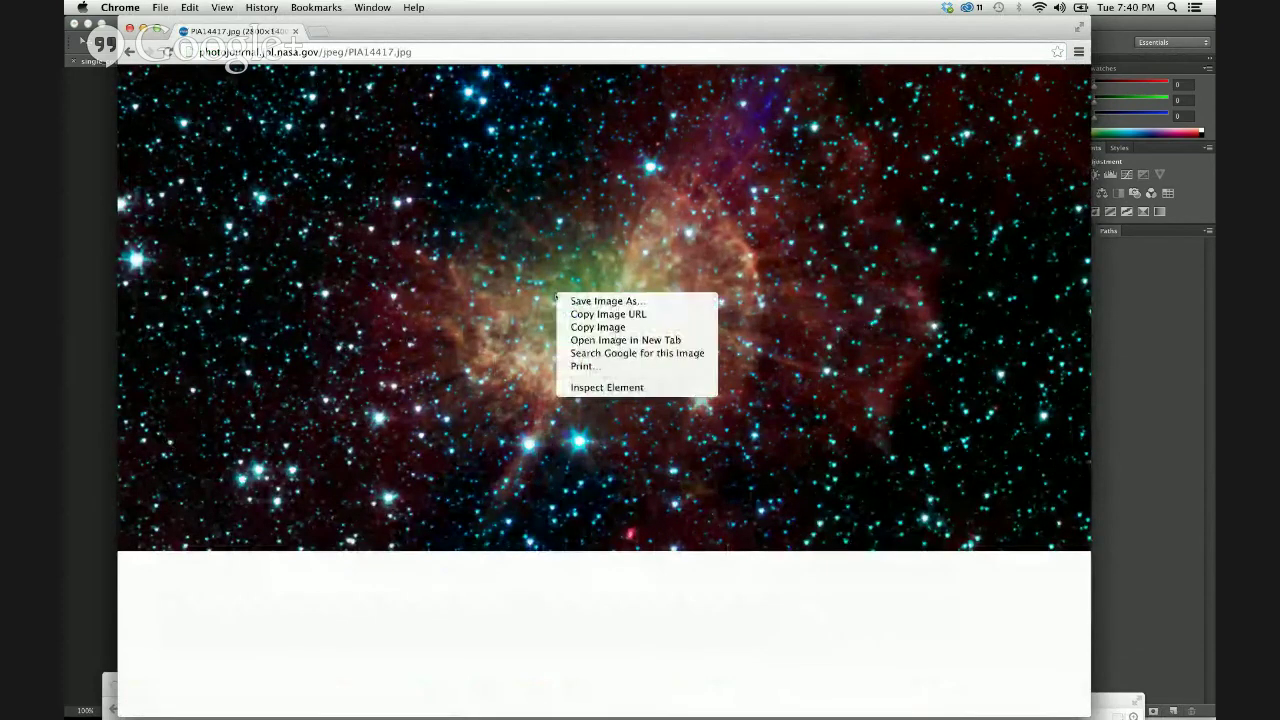
{"action": "left_click", "coordinate": [566, 323]}
{"action": "left_click_drag", "start_coordinate": [393, 33], "coordinate": [1025, 64]}
{"action": "left_click", "coordinate": [584, 115]}
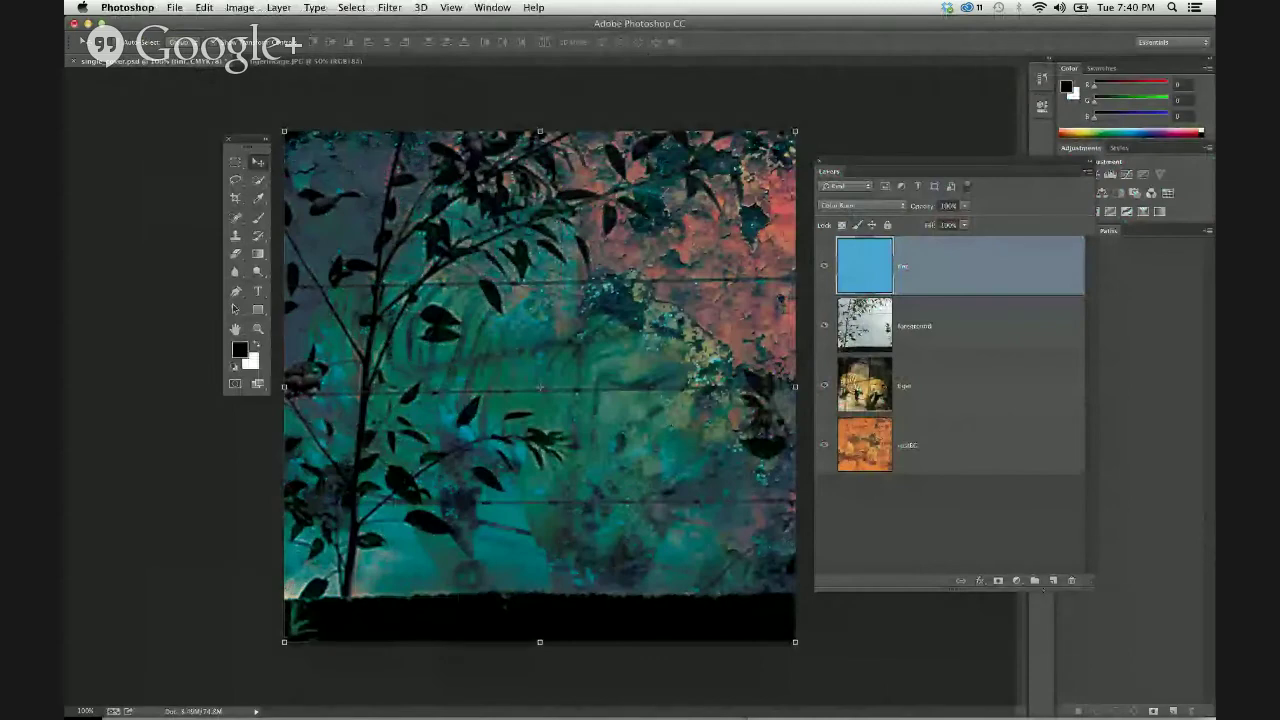
Paste the nebula onto a new Layer 1 and transform it to cover the canvas
{"action": "left_click", "coordinate": [1053, 580]}
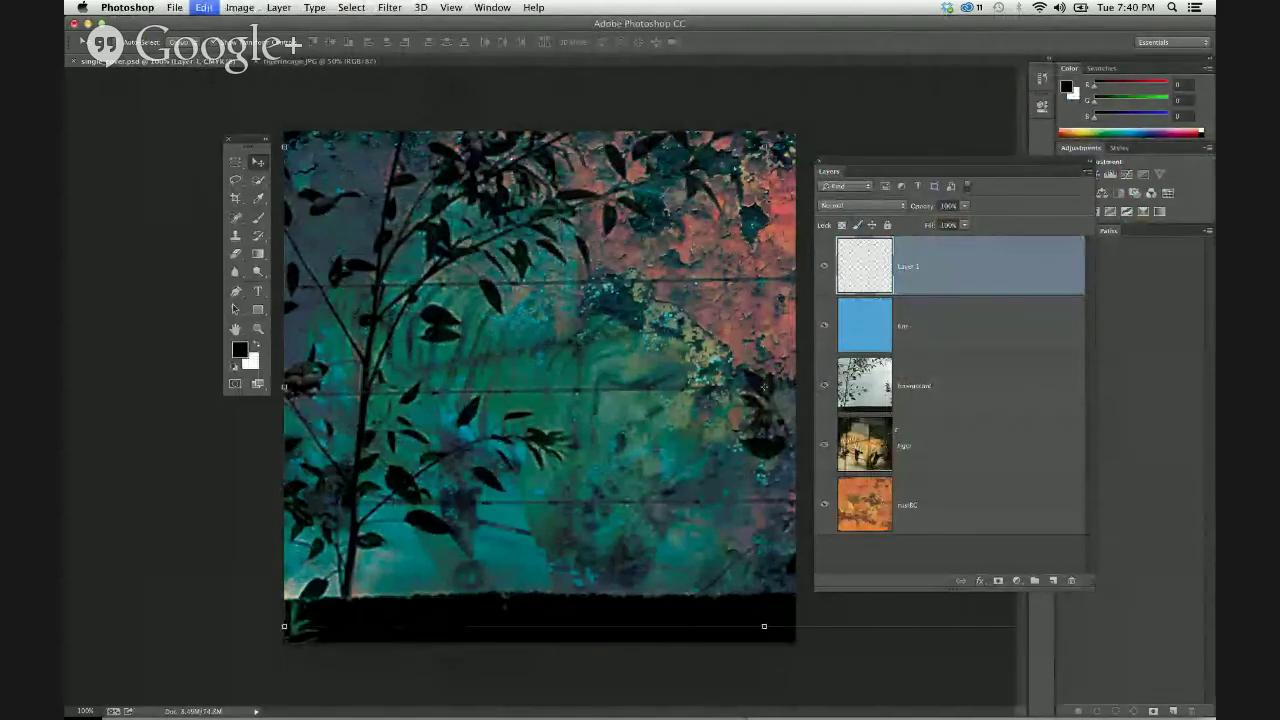
{"action": "key", "text": "super+v"}
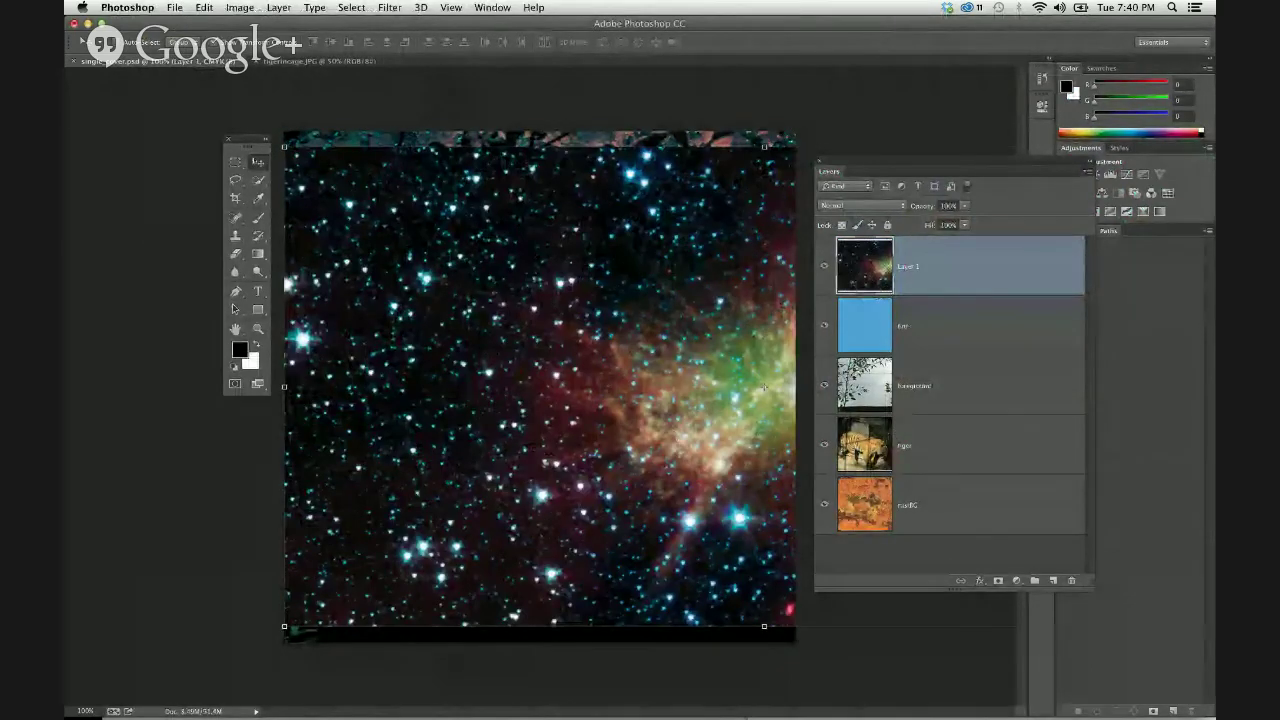
{"action": "left_click_drag", "start_coordinate": [584, 308], "coordinate": [418, 318]}
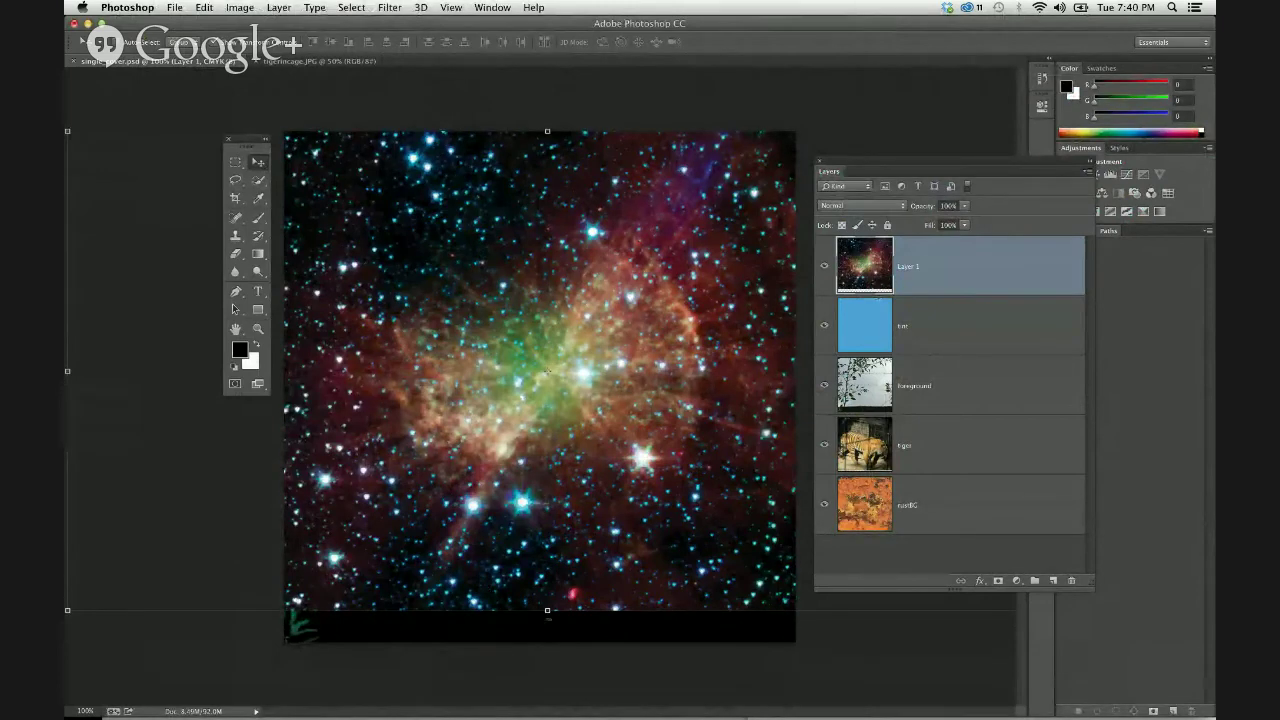
{"action": "left_click_drag", "start_coordinate": [547, 610], "coordinate": [547, 648]}
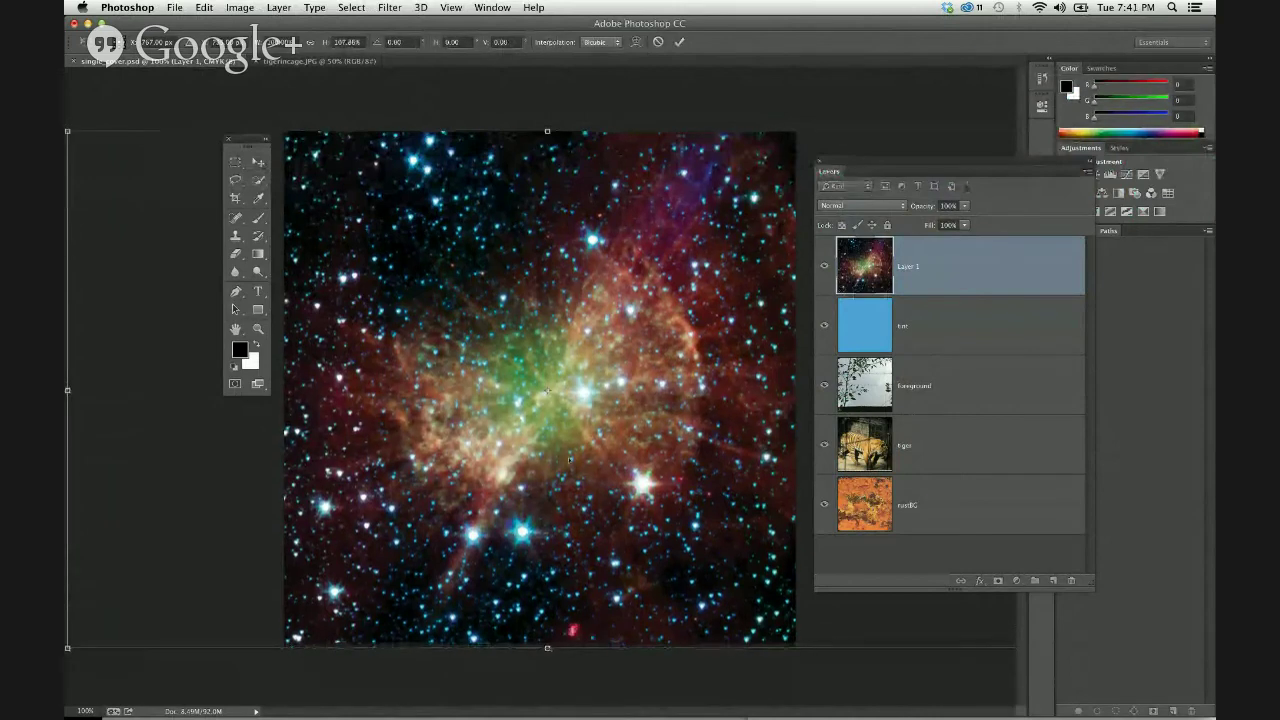
{"action": "key", "text": "Return"}
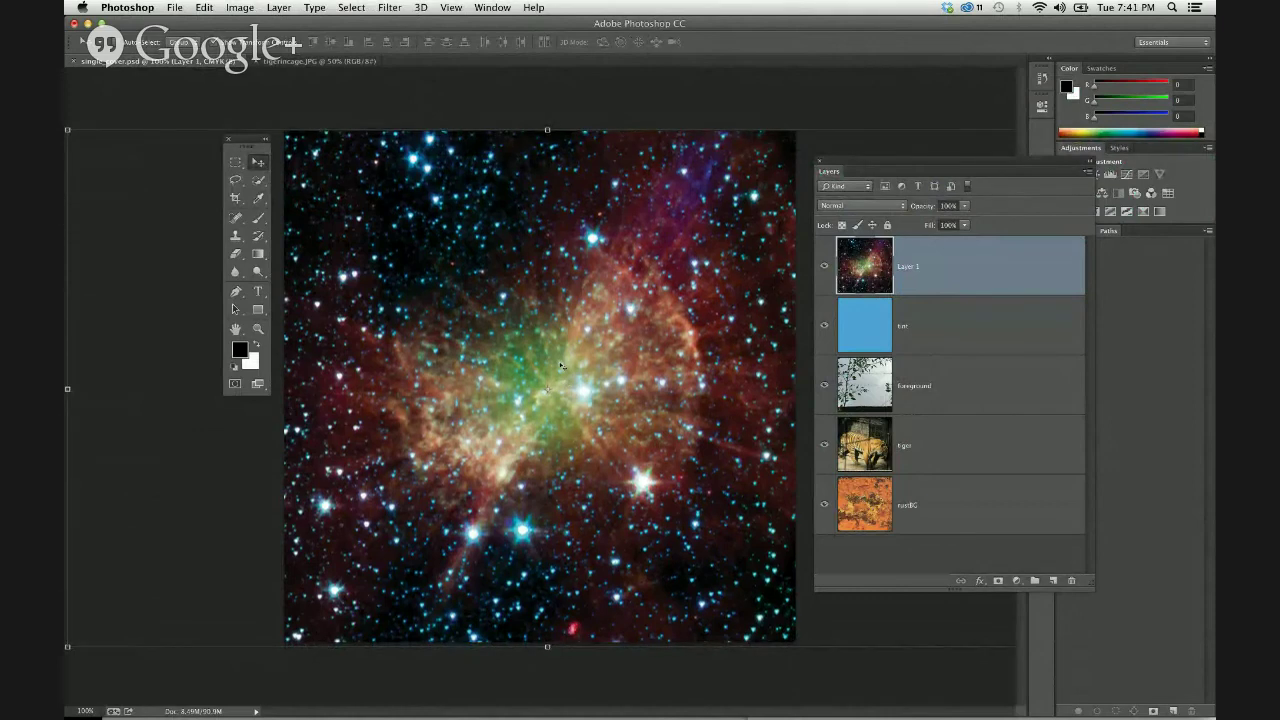
Try Lighten, Screen, Color Dodge and Linear Dodge (Add) blend modes on Layer 1
{"action": "left_click", "coordinate": [867, 208]}
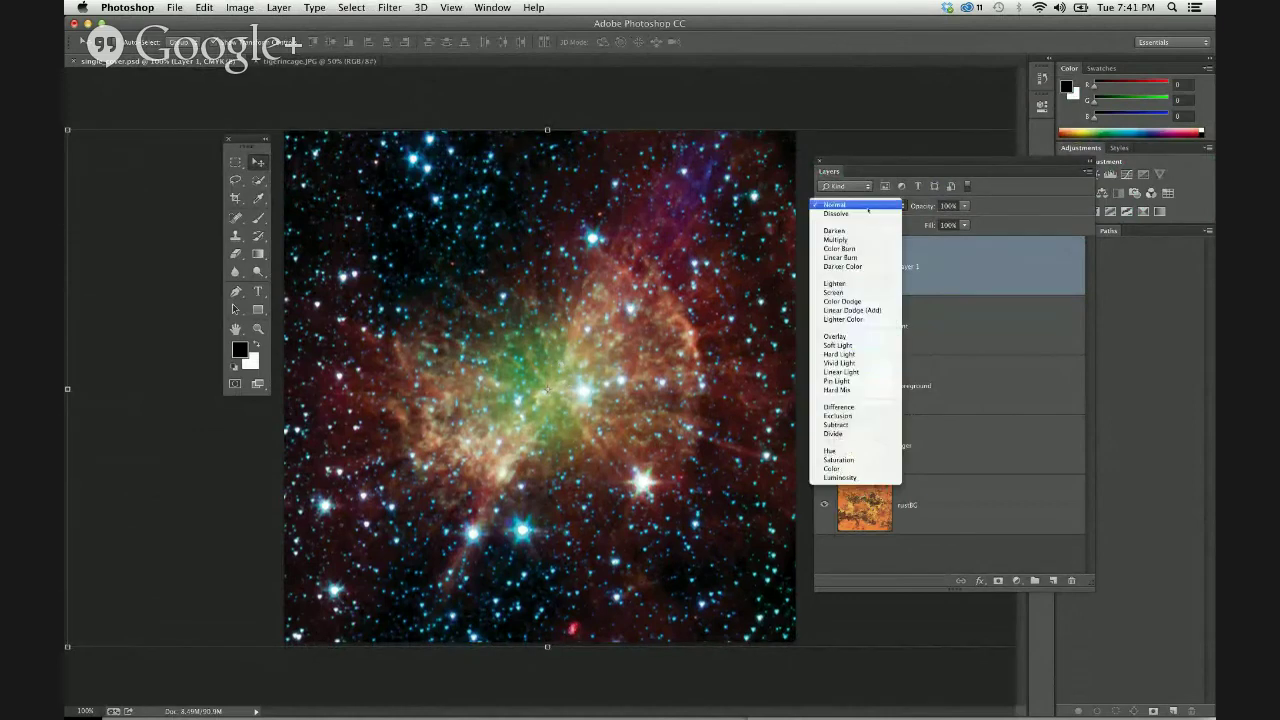
{"action": "left_click", "coordinate": [866, 284]}
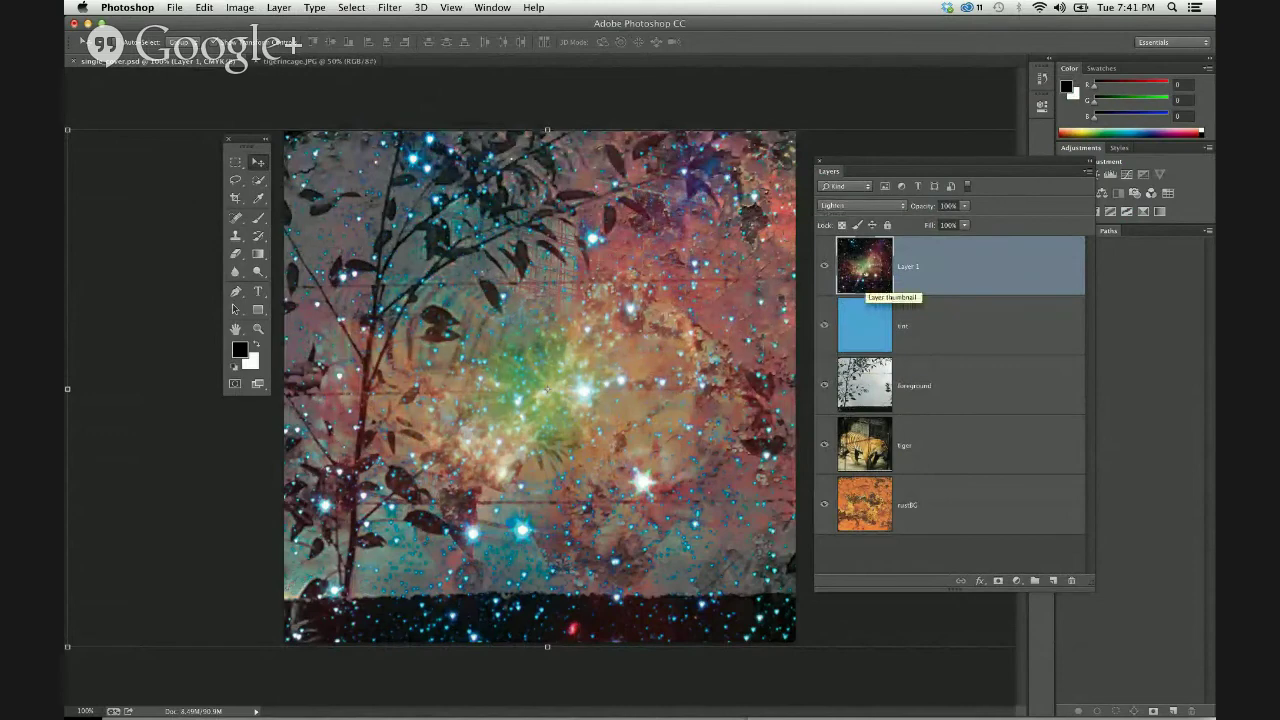
{"action": "left_click", "coordinate": [862, 205]}
{"action": "left_click", "coordinate": [862, 215]}
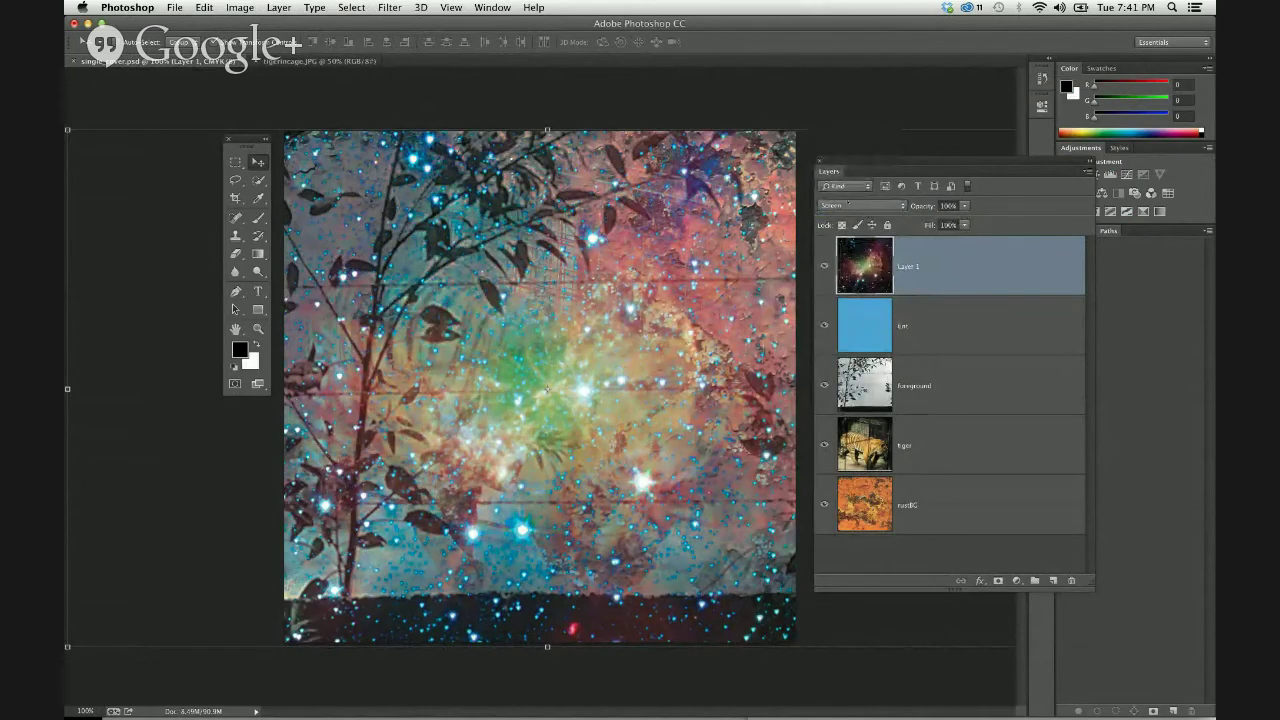
{"action": "left_click", "coordinate": [862, 205]}
{"action": "left_click", "coordinate": [862, 215]}
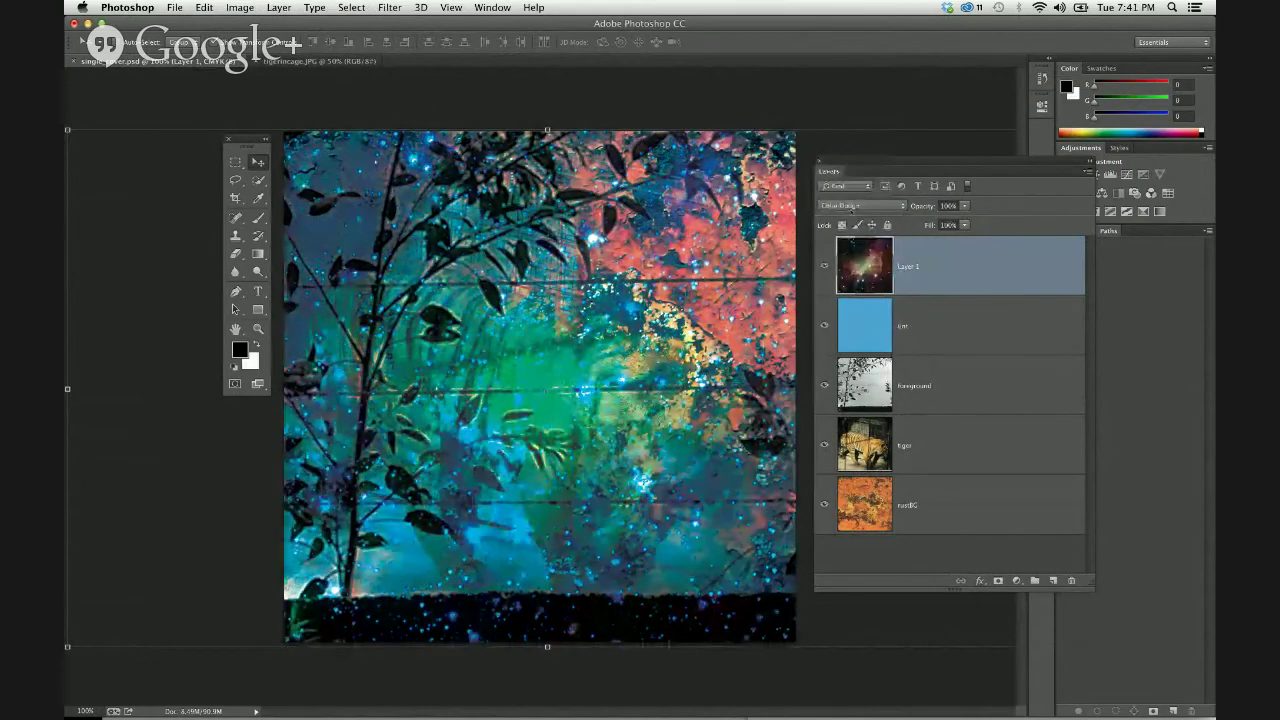
{"action": "left_click", "coordinate": [862, 205]}
{"action": "left_click", "coordinate": [862, 216]}
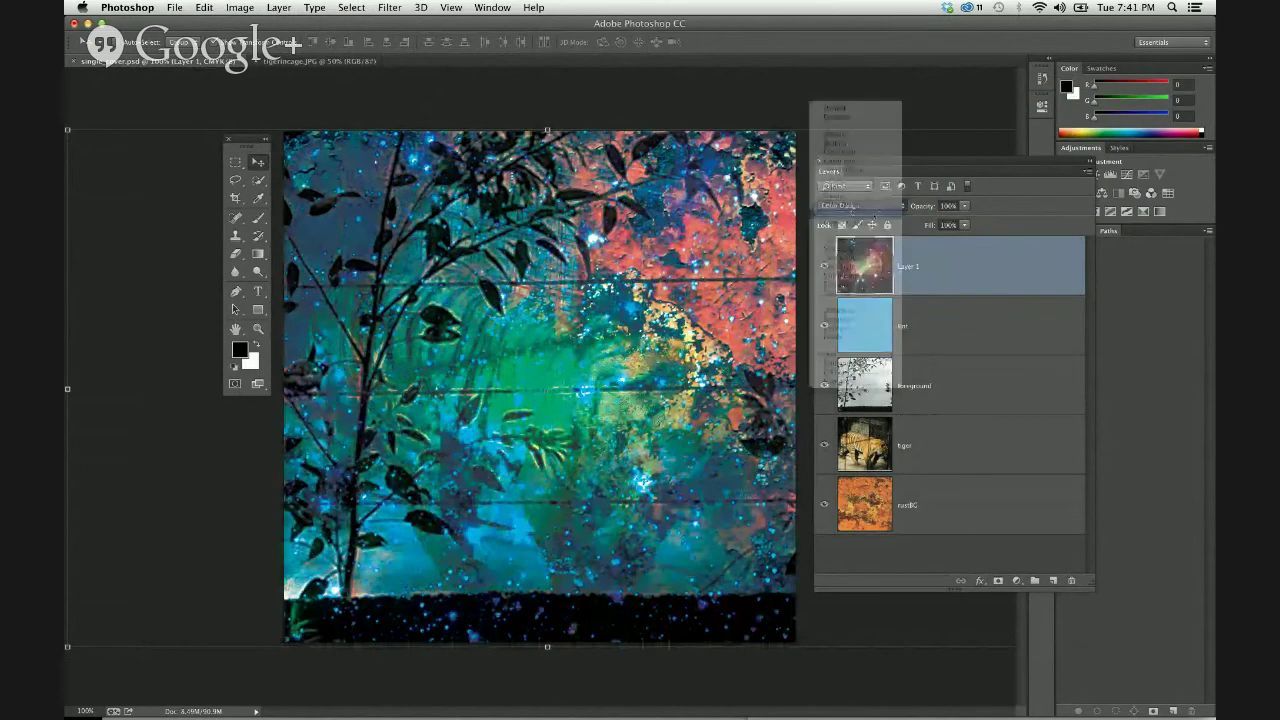
{"action": "left_click", "coordinate": [862, 205]}
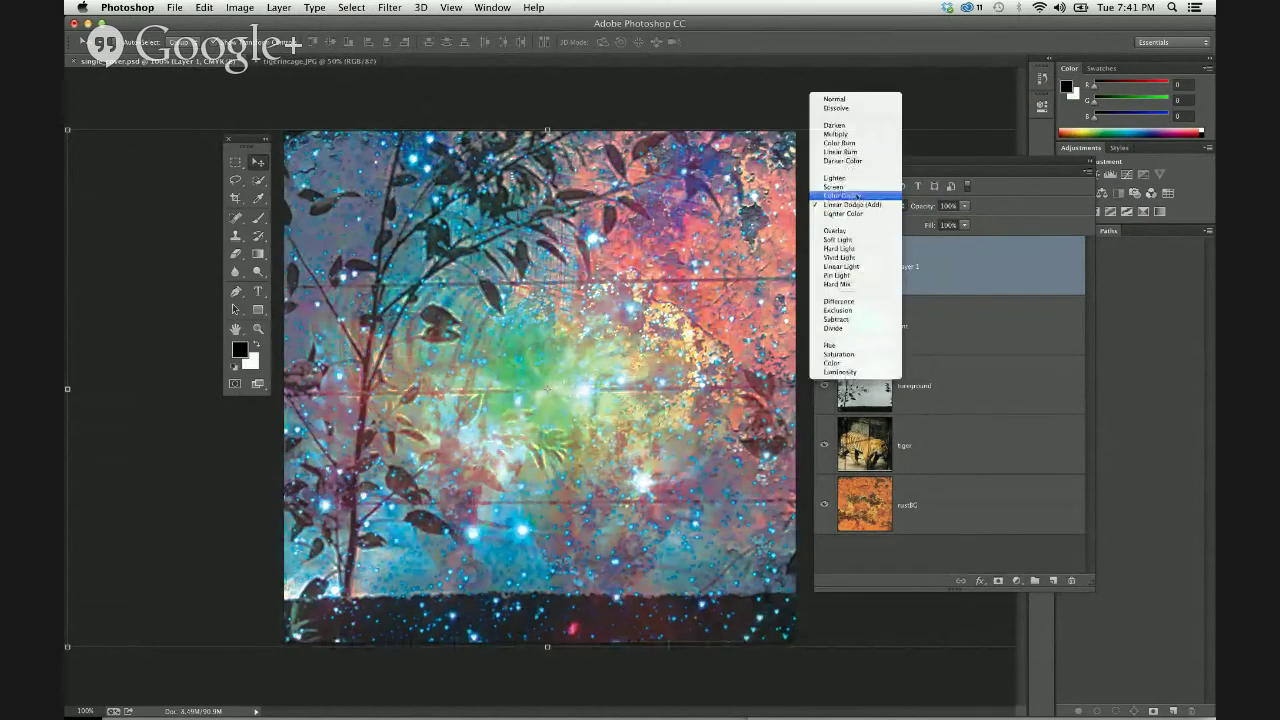
{"action": "left_click", "coordinate": [856, 198]}
Try Lighter Color, Multiply, Darken, Linear Burn and Darker Color, then settle on Lighten
{"action": "left_click", "coordinate": [851, 206]}
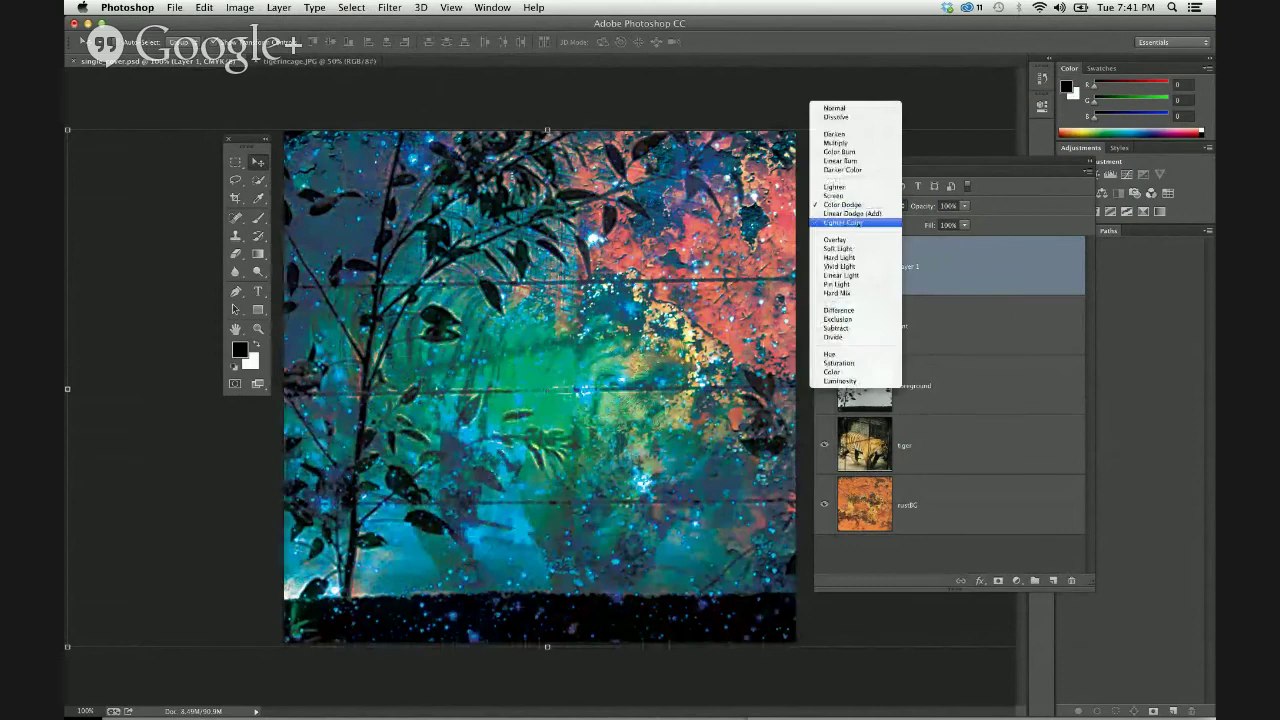
{"action": "left_click", "coordinate": [843, 222]}
{"action": "left_click", "coordinate": [851, 207]}
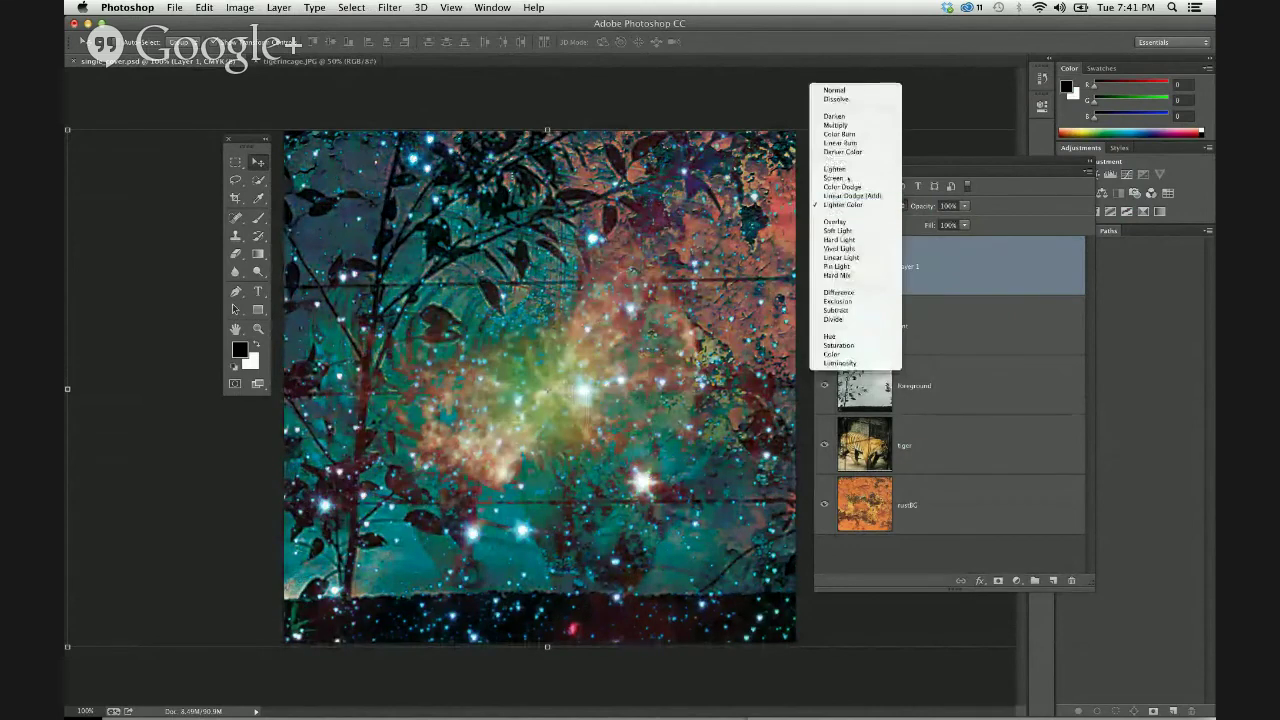
{"action": "left_click", "coordinate": [835, 125]}
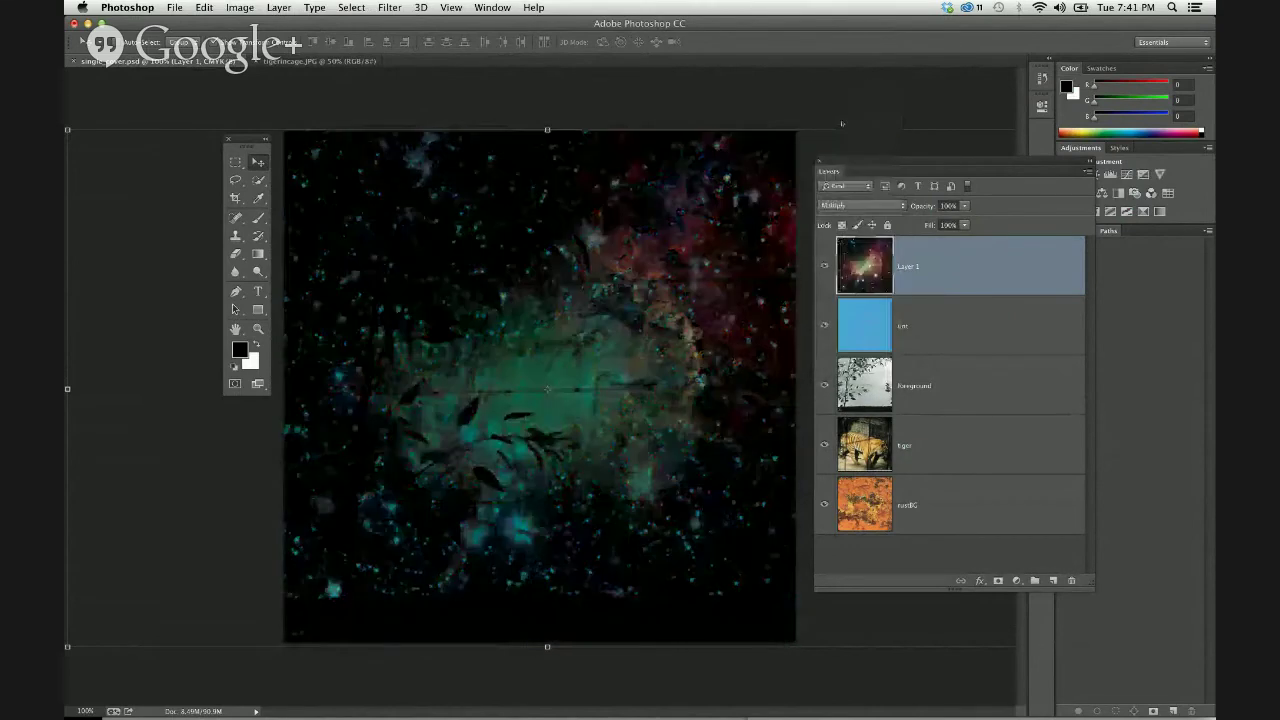
{"action": "left_click", "coordinate": [850, 206]}
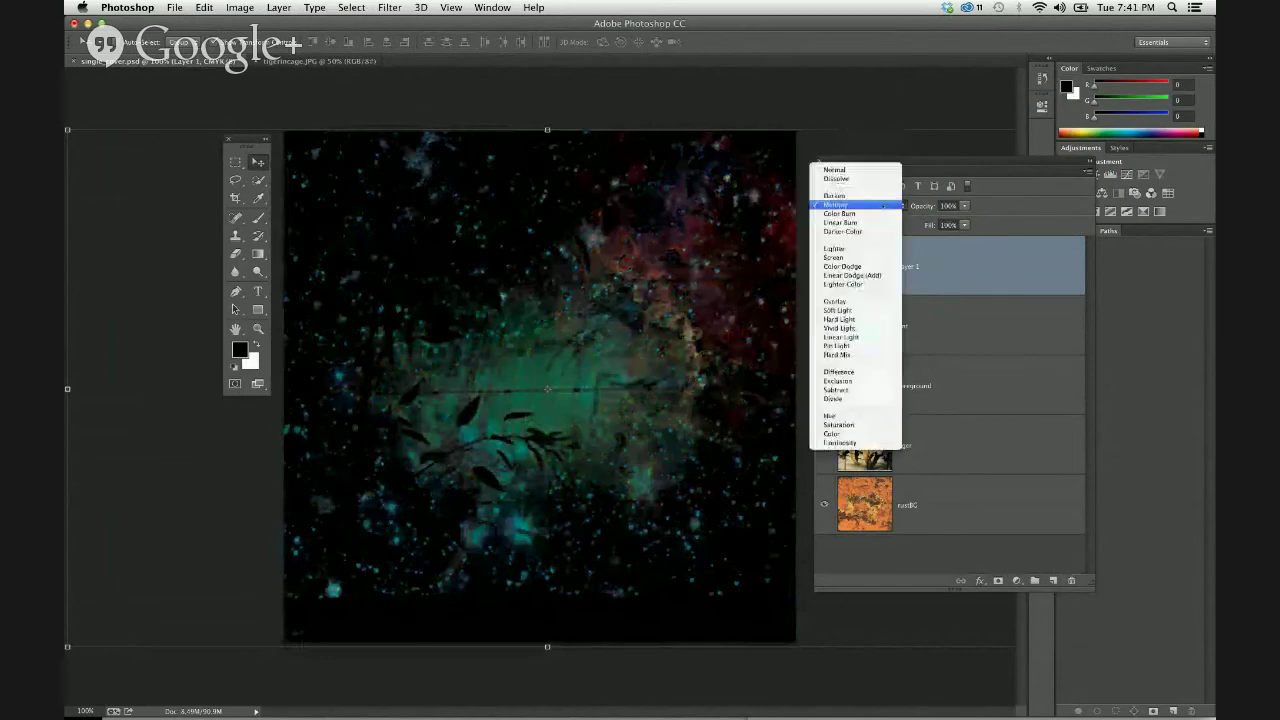
{"action": "left_click", "coordinate": [879, 197]}
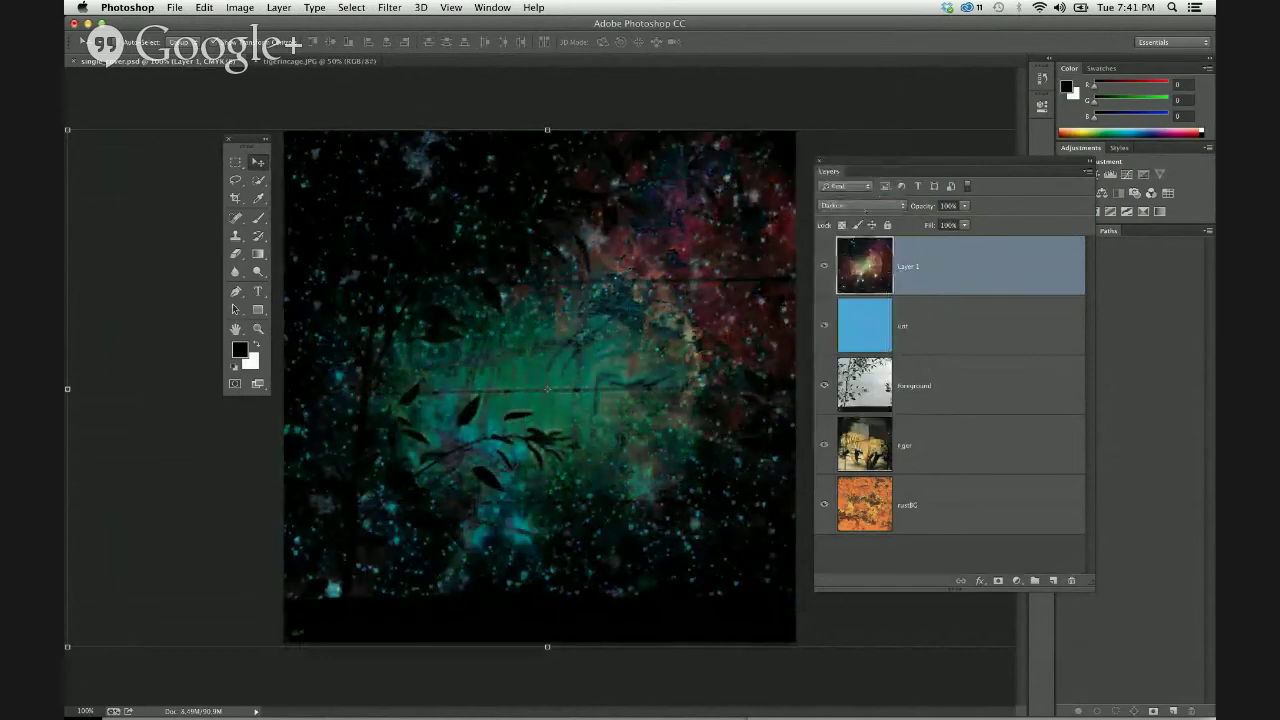
{"action": "left_click", "coordinate": [863, 207]}
{"action": "left_click", "coordinate": [865, 231]}
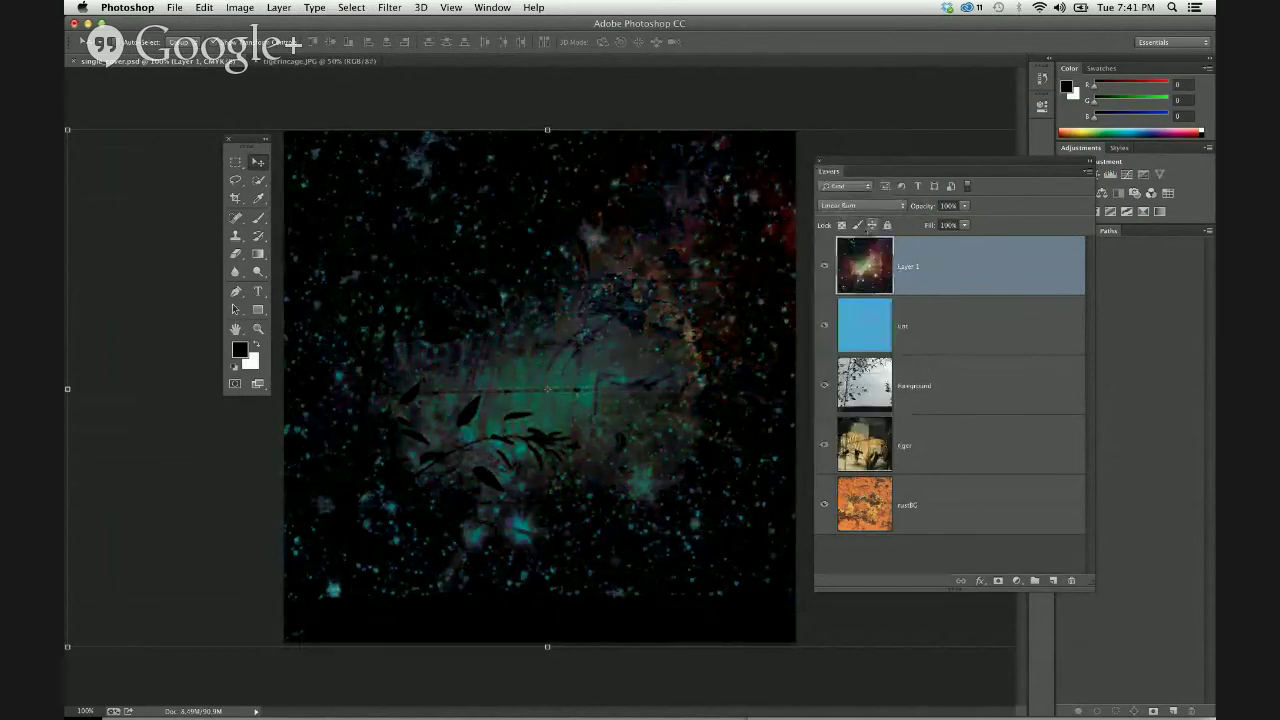
{"action": "left_click", "coordinate": [851, 214]}
{"action": "left_click", "coordinate": [848, 214]}
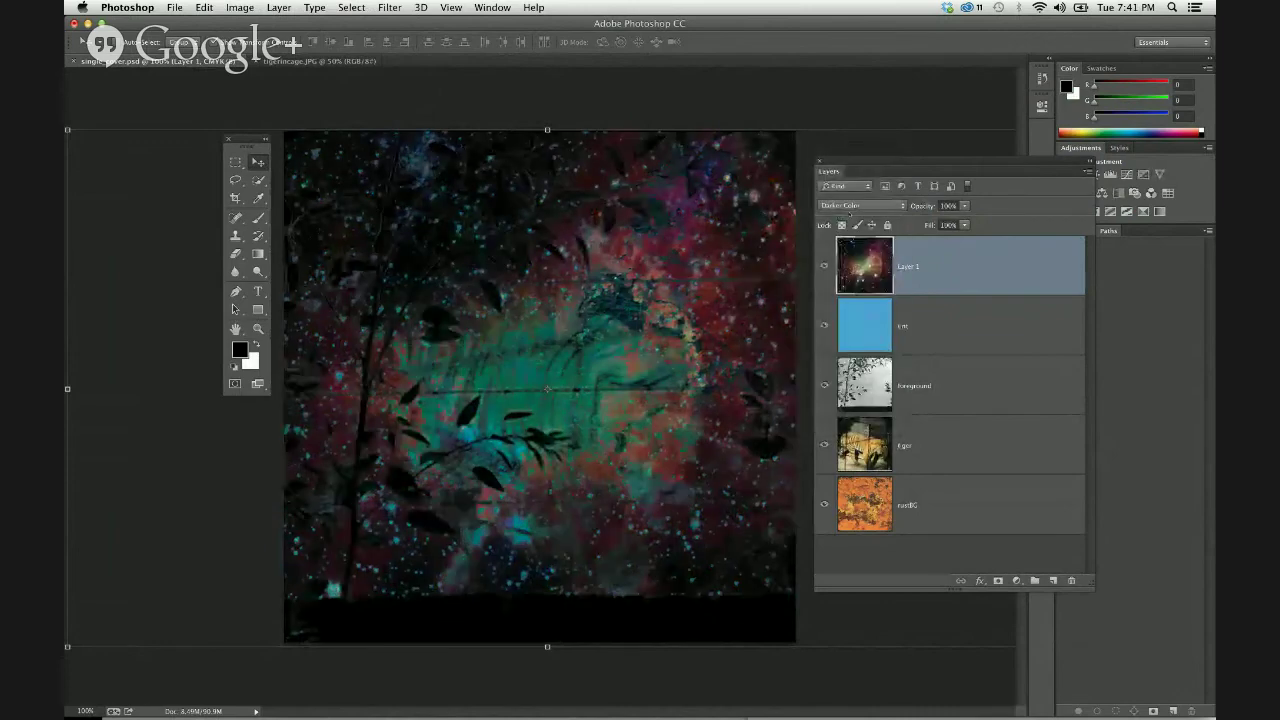
{"action": "left_click", "coordinate": [851, 213]}
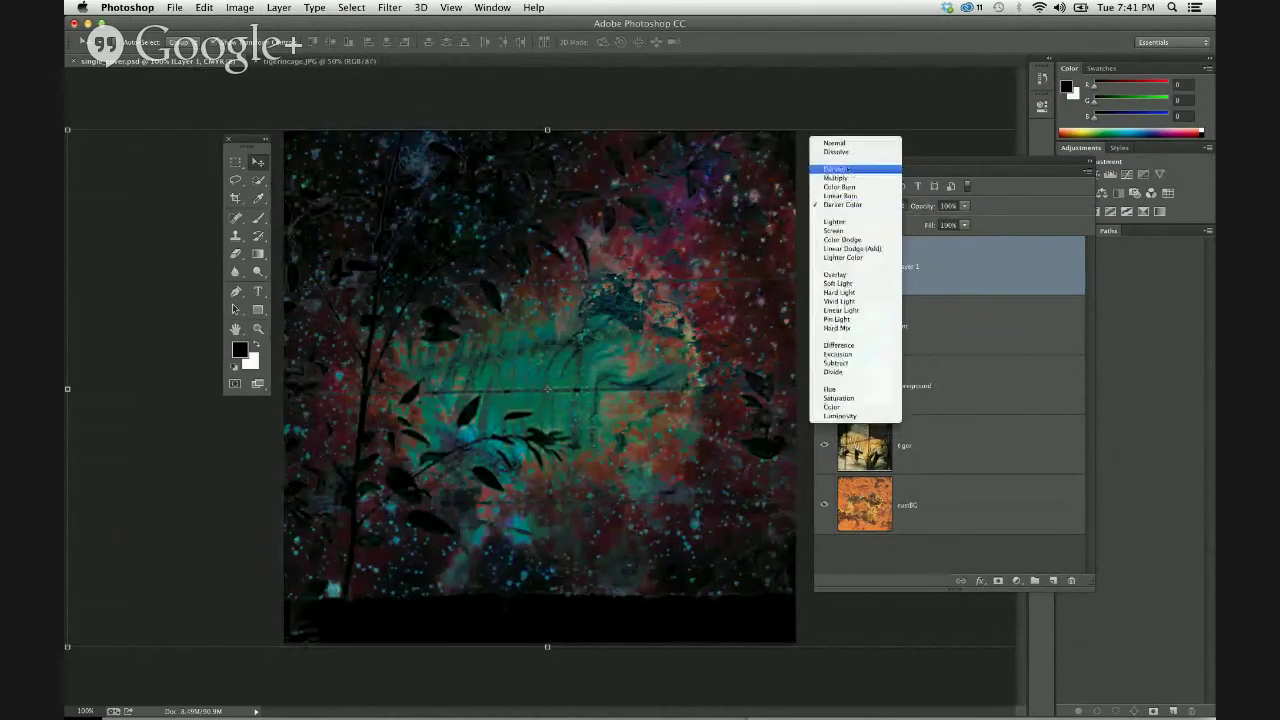
{"action": "left_click", "coordinate": [853, 167]}
{"action": "left_click", "coordinate": [851, 205]}
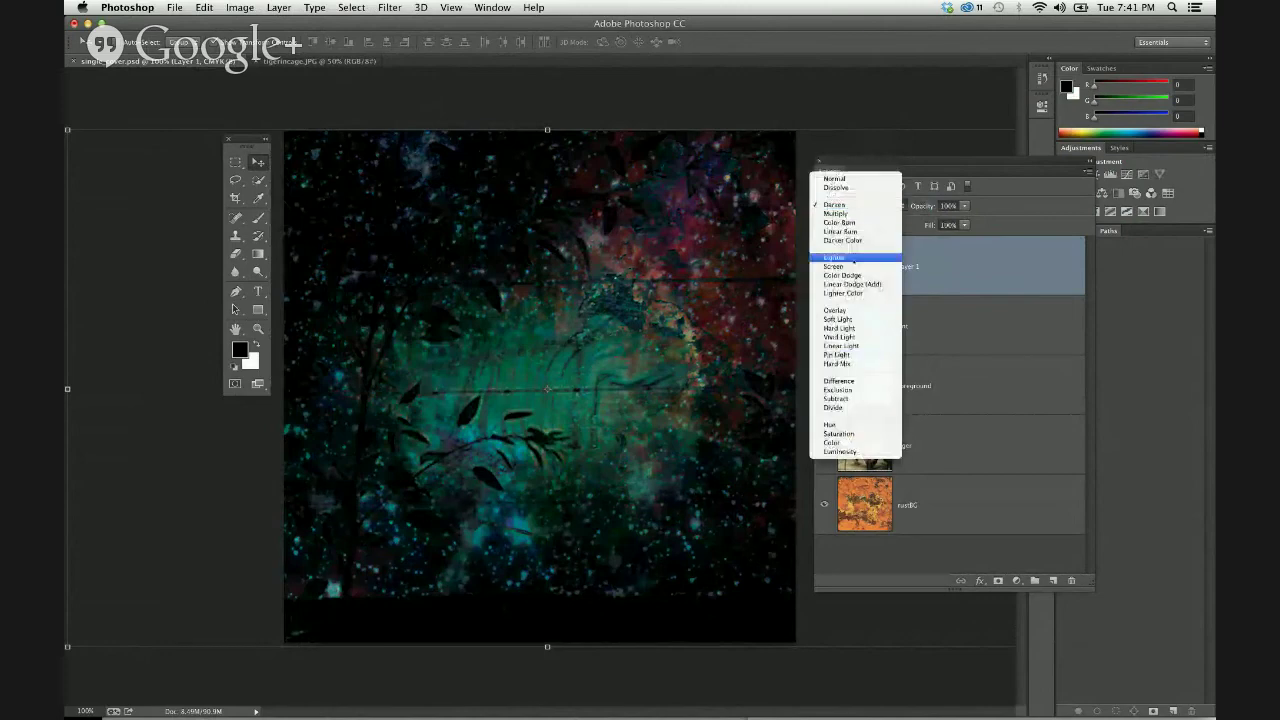
{"action": "left_click", "coordinate": [850, 257]}
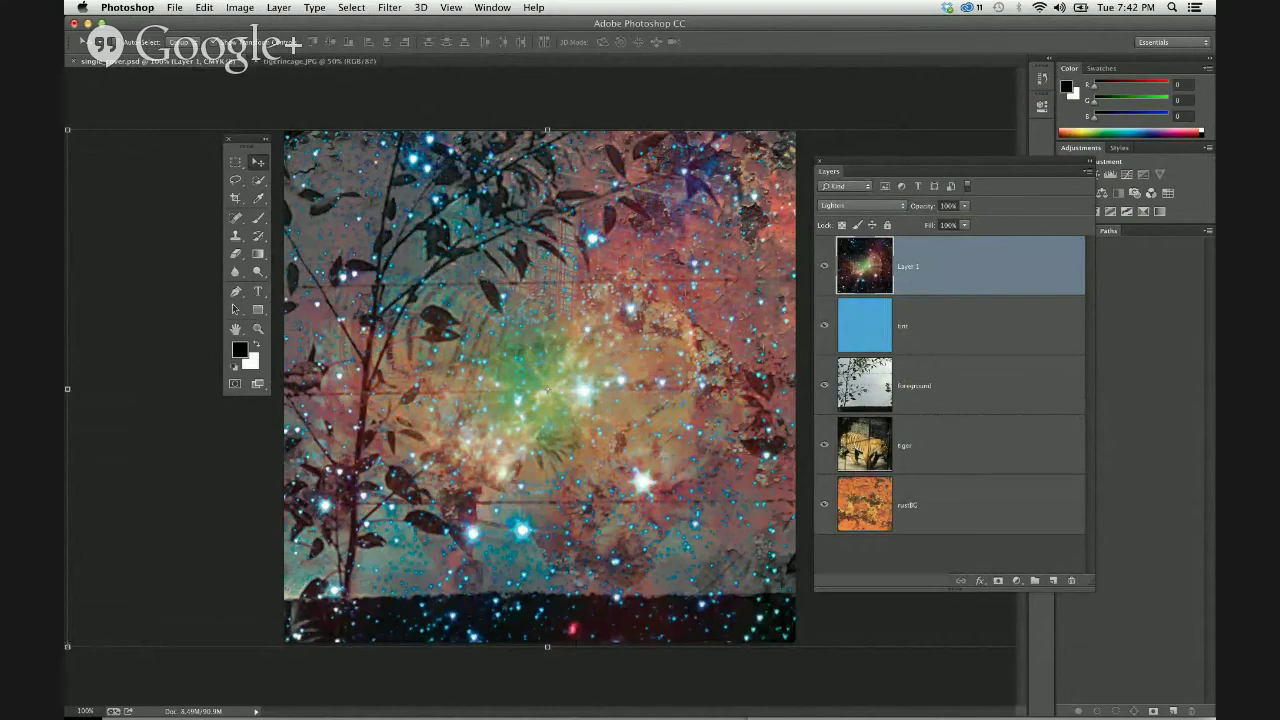
Shrink the nebula layer, move it to the canvas top, widen it slightly, and commit
{"action": "left_click_drag", "start_coordinate": [67, 646], "coordinate": [299, 521]}
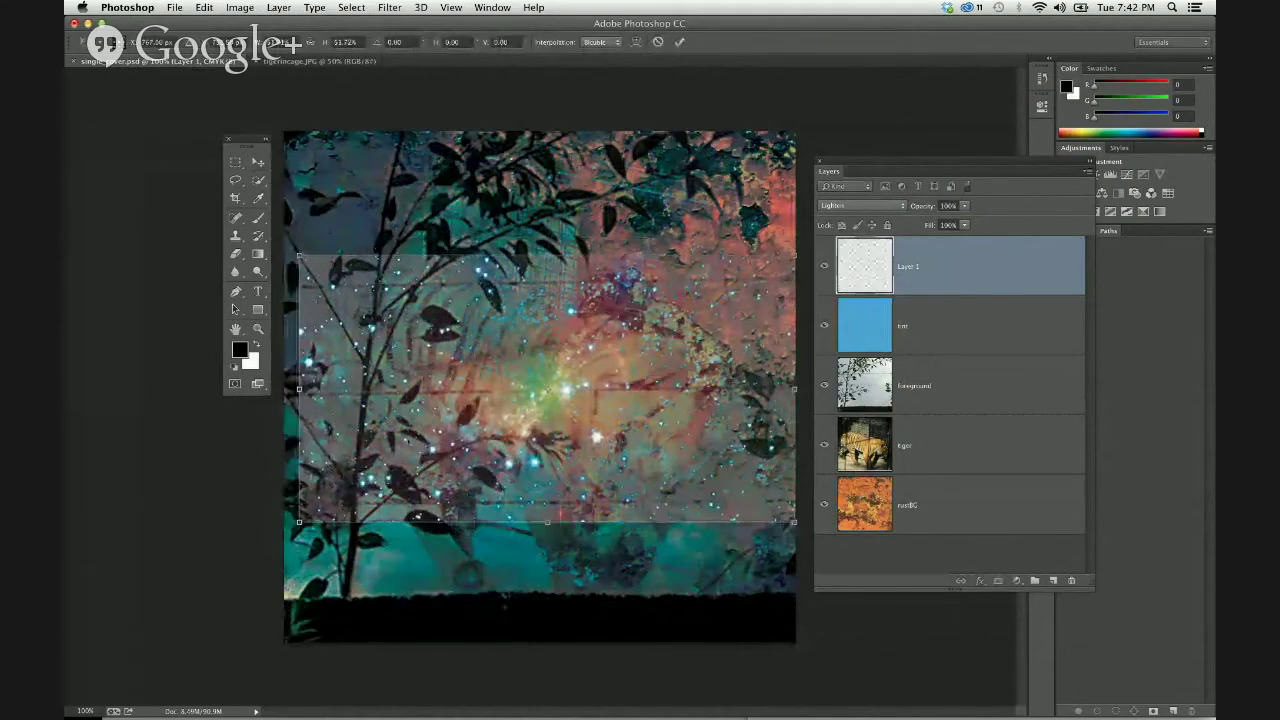
{"action": "left_click_drag", "start_coordinate": [449, 402], "coordinate": [441, 280]}
{"action": "left_click_drag", "start_coordinate": [781, 260], "coordinate": [805, 260]}
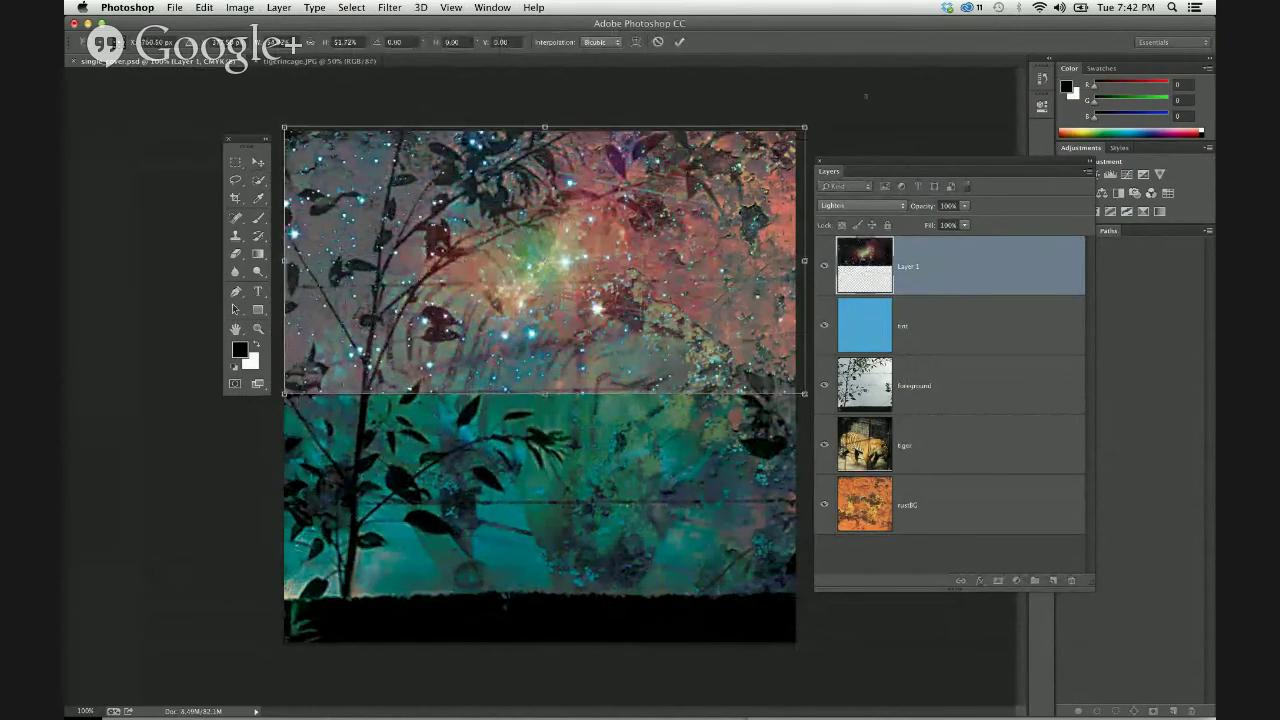
{"action": "key", "text": "Return"}
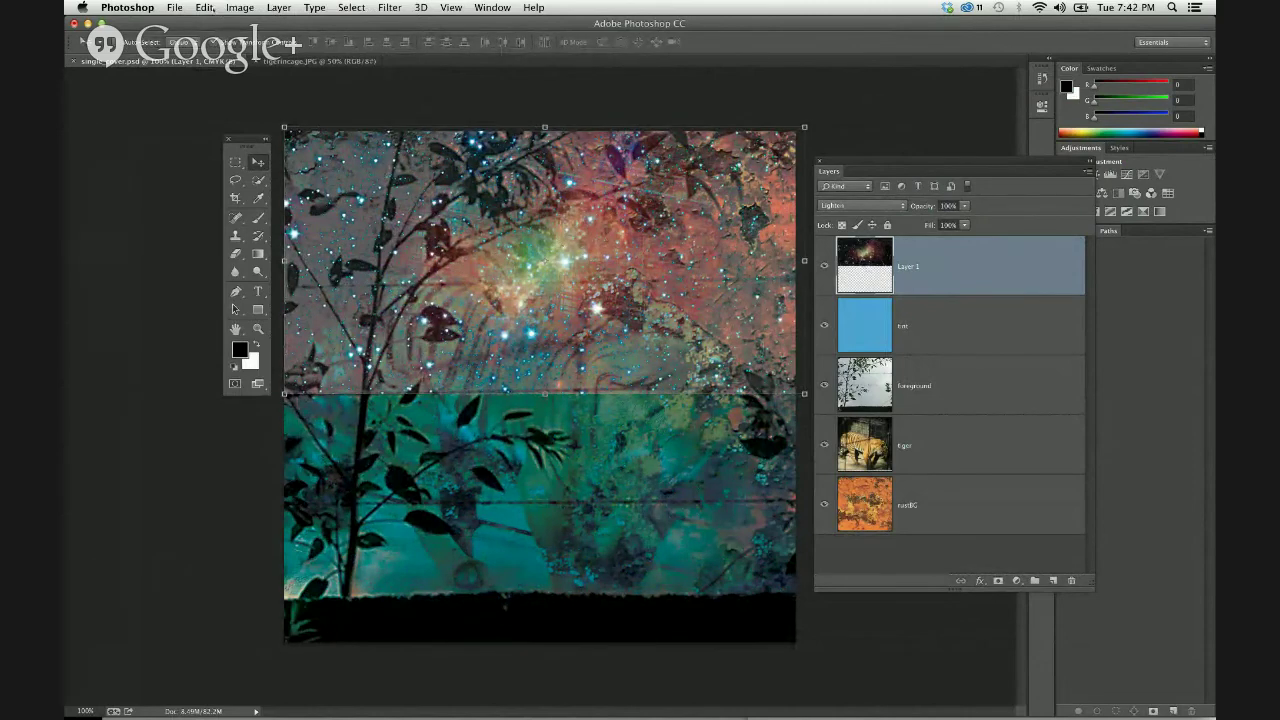
Browse the Edit menu without choosing a command, then open the Window menu
{"action": "left_click", "coordinate": [205, 8]}
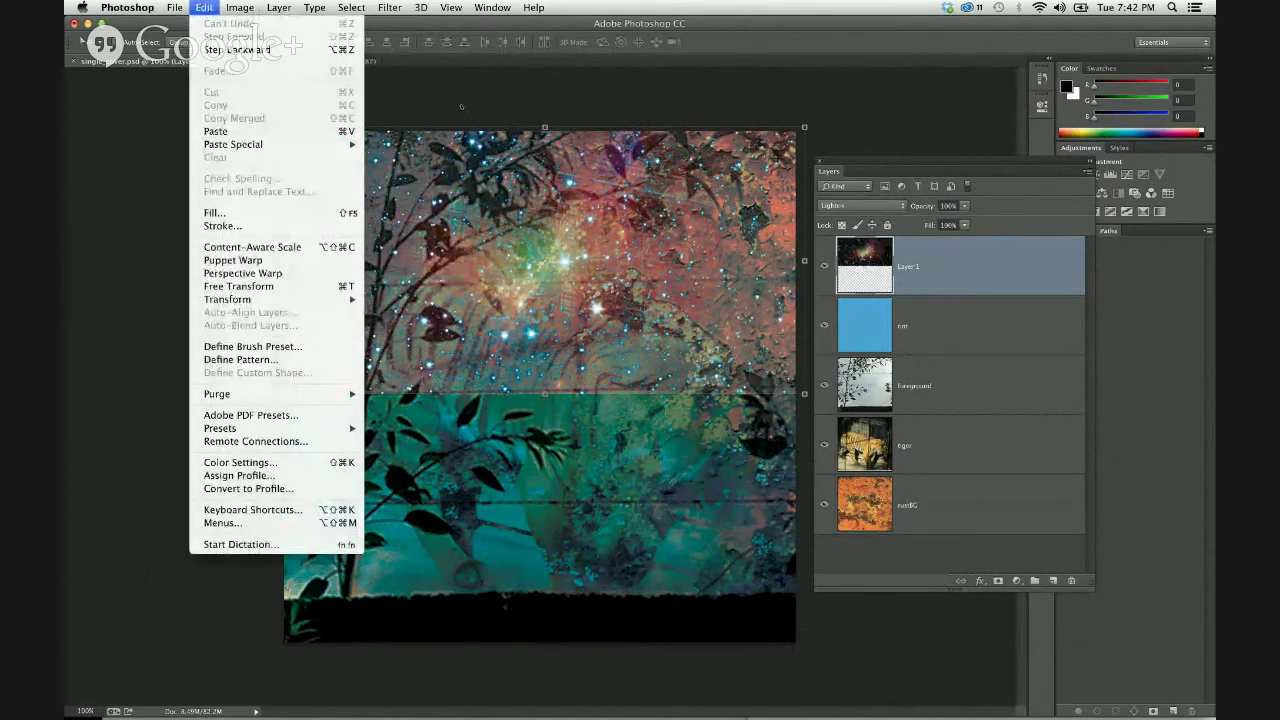
{"action": "left_click", "coordinate": [461, 106]}
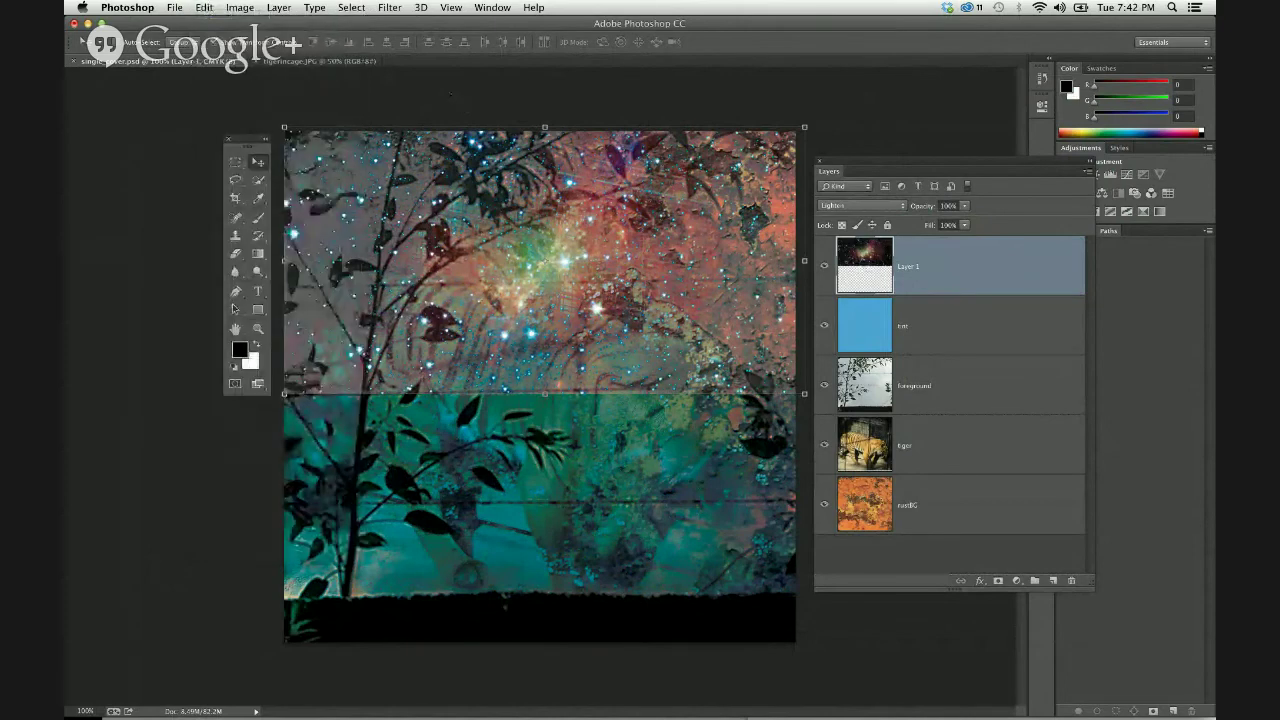
{"action": "left_click", "coordinate": [492, 7]}
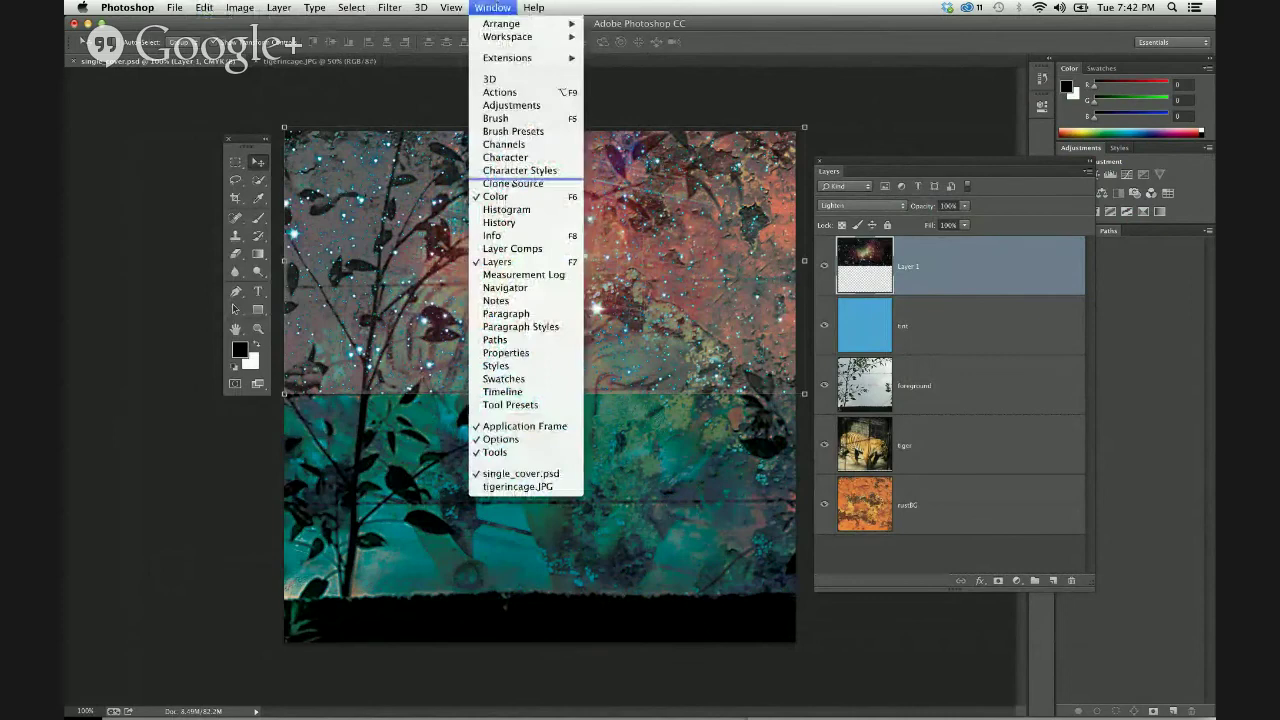
In the History panel, revert to the last Blending Change before Free Transform
{"action": "left_click", "coordinate": [500, 224]}
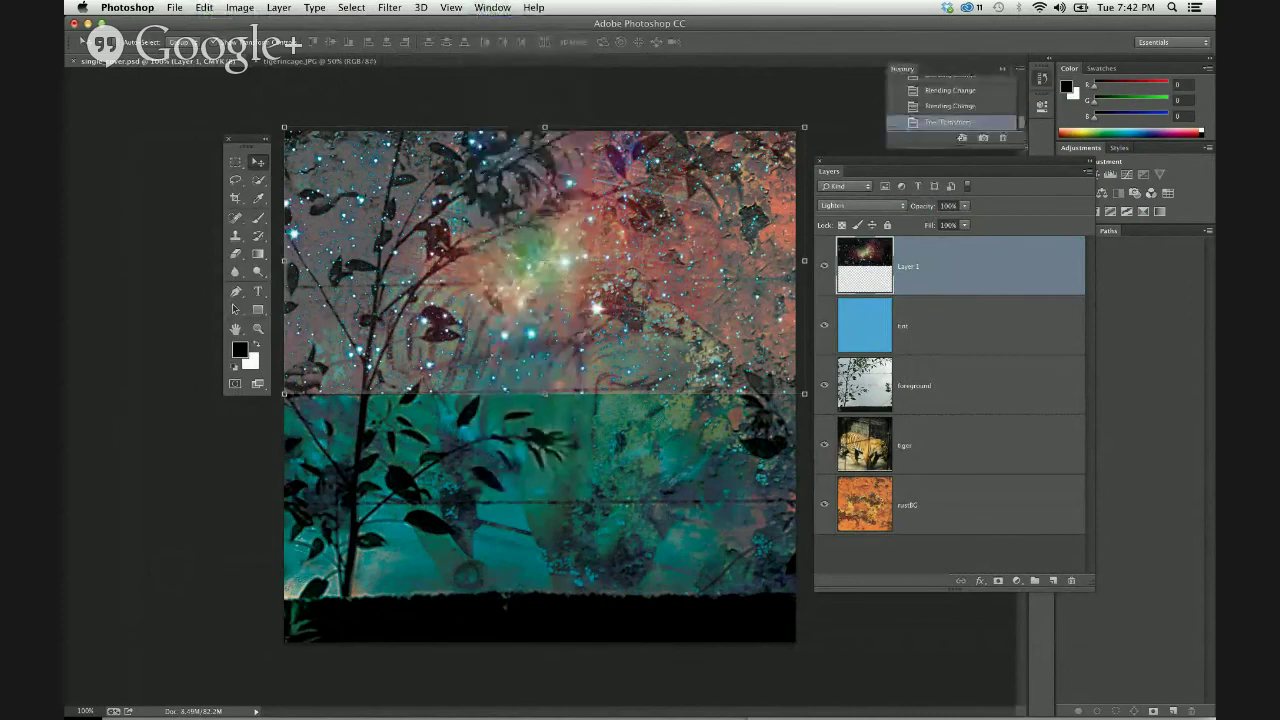
{"action": "left_click_drag", "start_coordinate": [955, 148], "coordinate": [955, 528]}
{"action": "left_click_drag", "start_coordinate": [1024, 563], "coordinate": [1024, 570]}
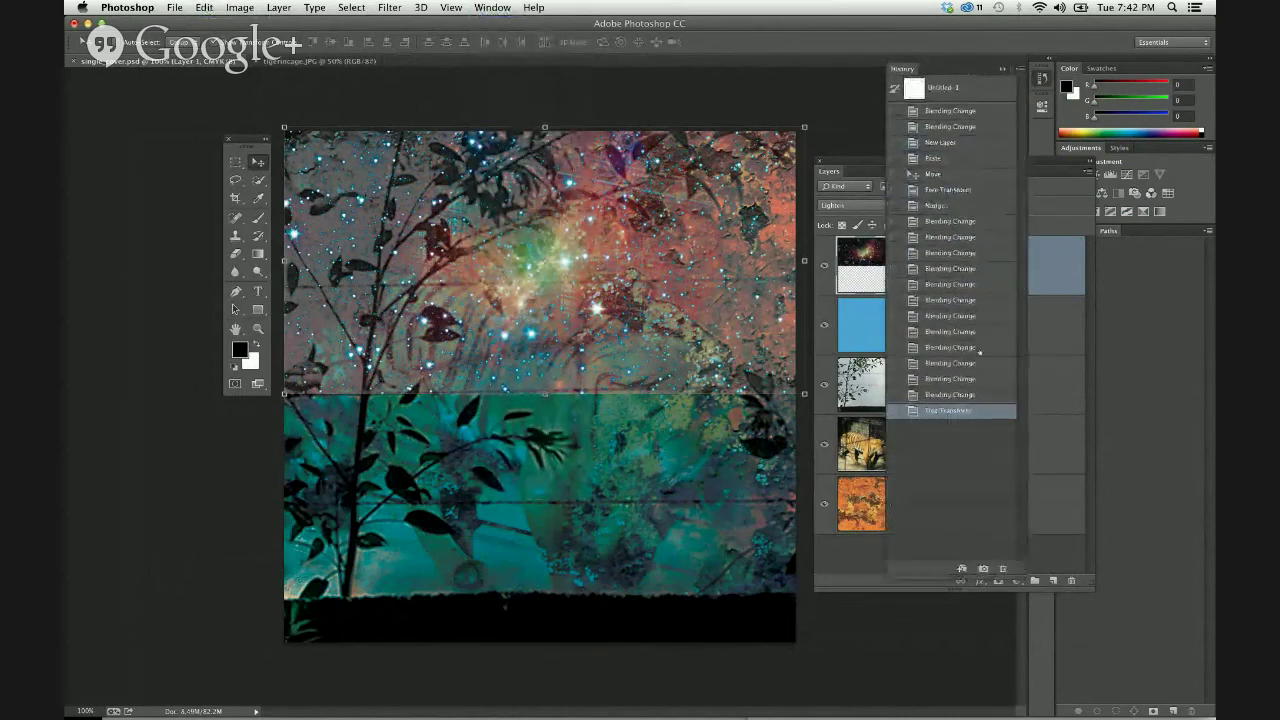
{"action": "left_click", "coordinate": [940, 396]}
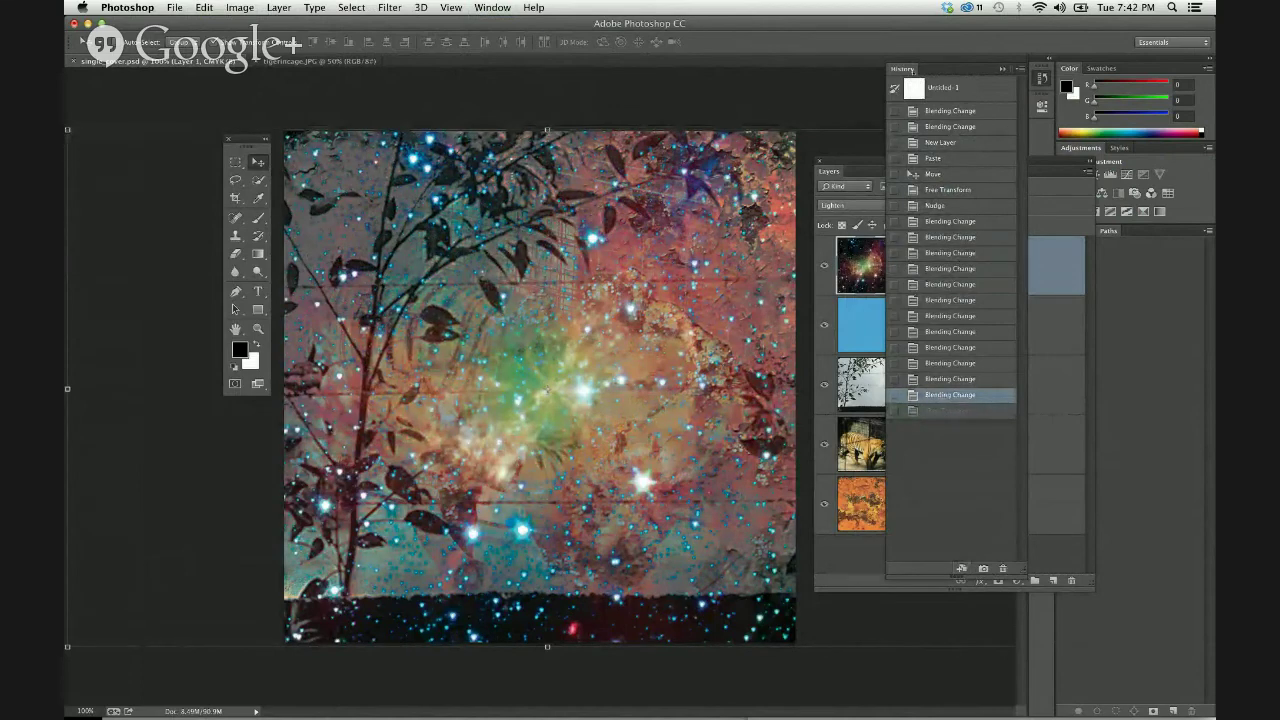
{"action": "left_click", "coordinate": [1001, 69]}
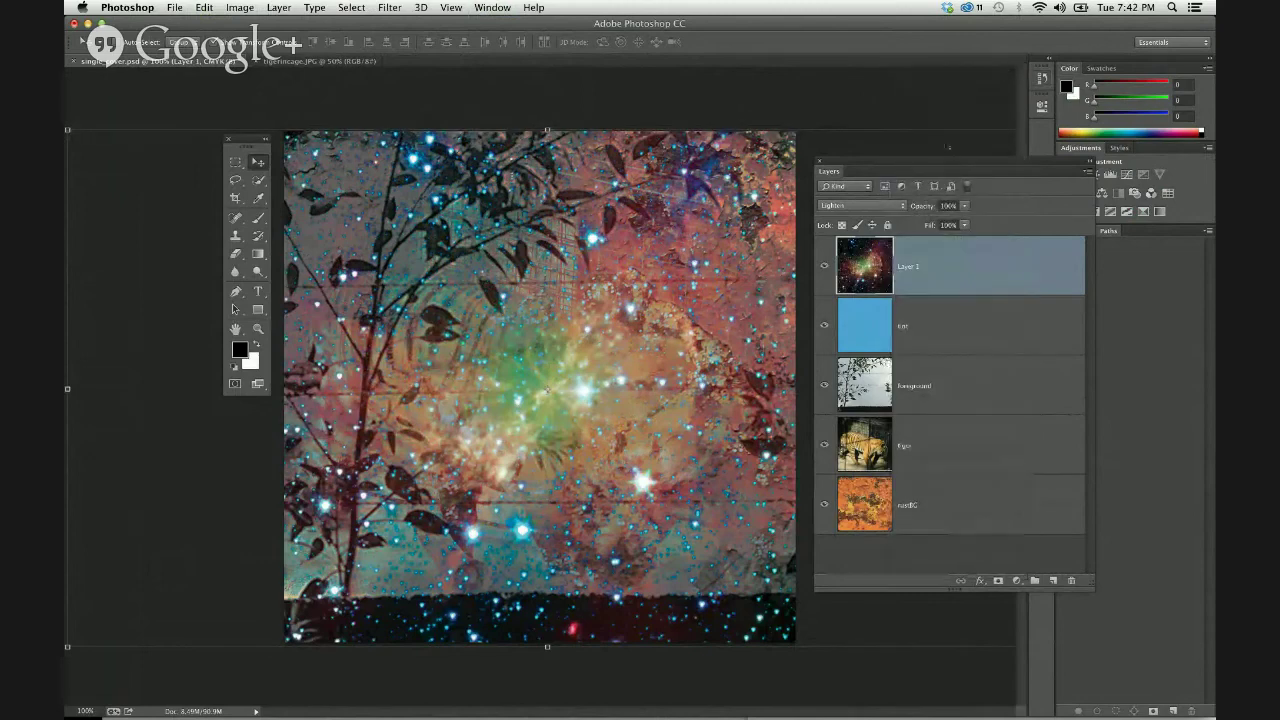
{"action": "left_click_drag", "start_coordinate": [944, 160], "coordinate": [935, 136]}
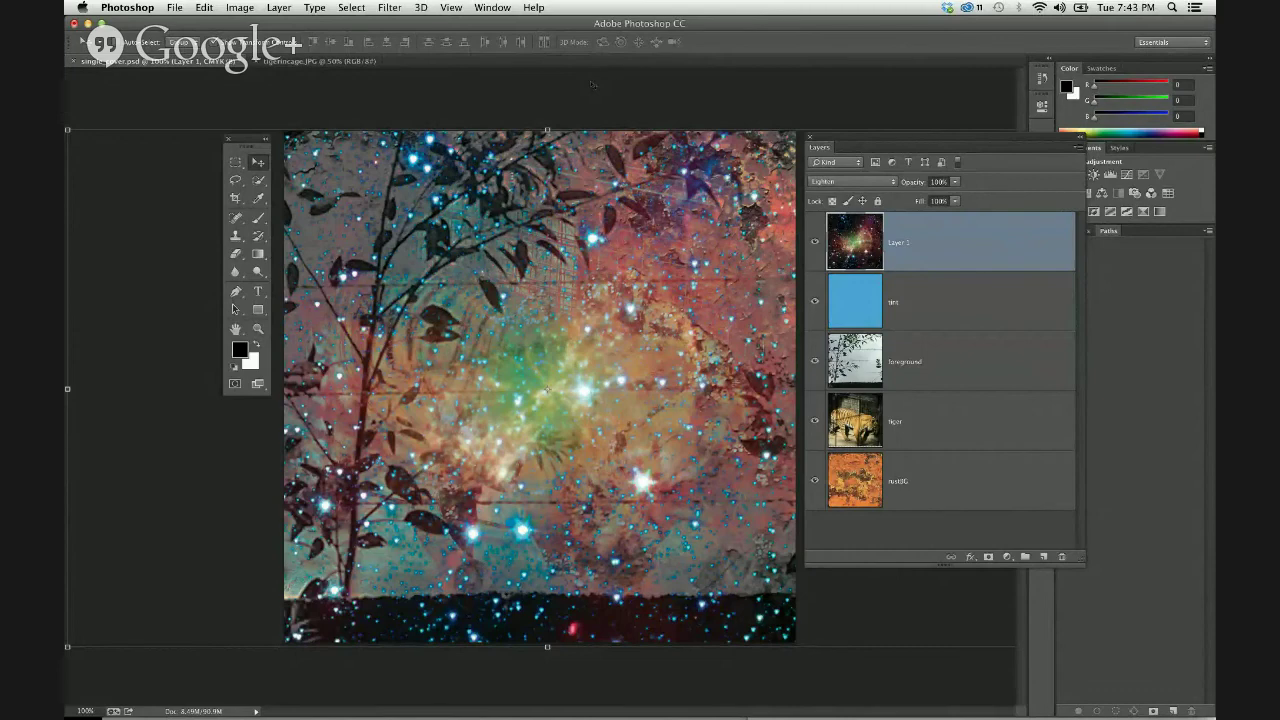
{"action": "mouse_move", "coordinate": [508, 697]}
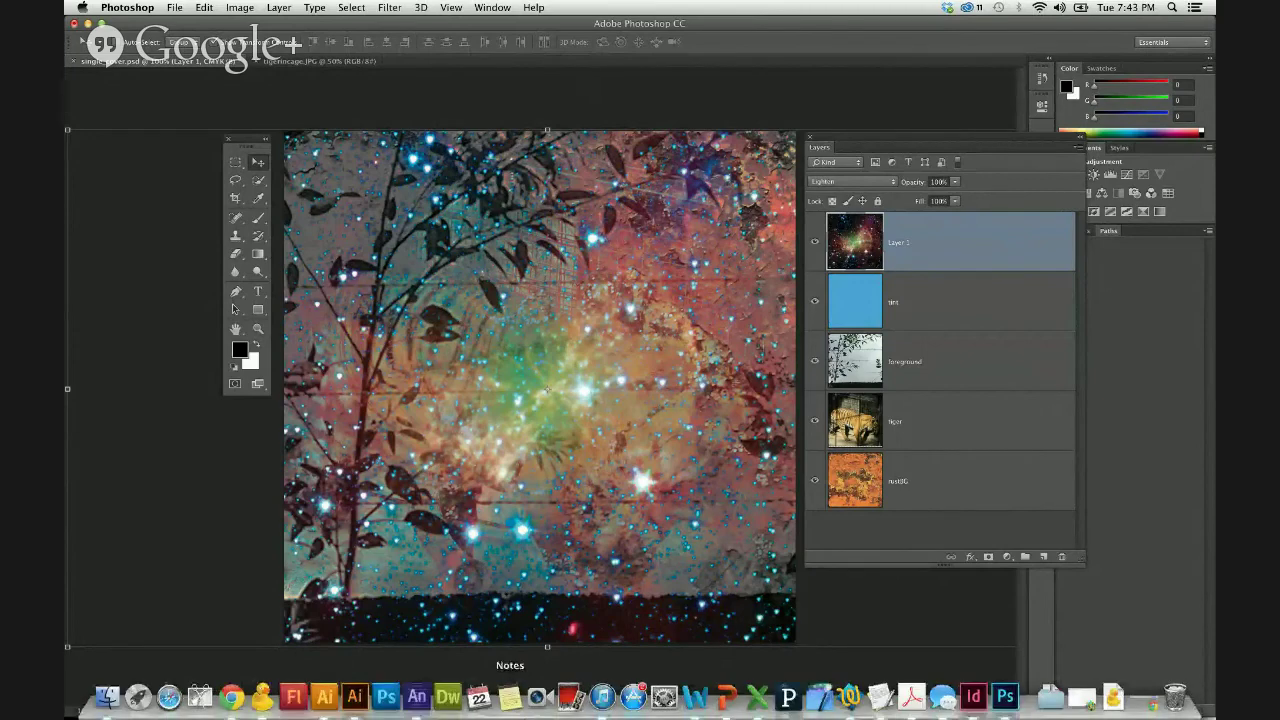
Bring Chrome forward, enlarge its window, and search Google for 'design history .org'
{"action": "left_click", "coordinate": [231, 697]}
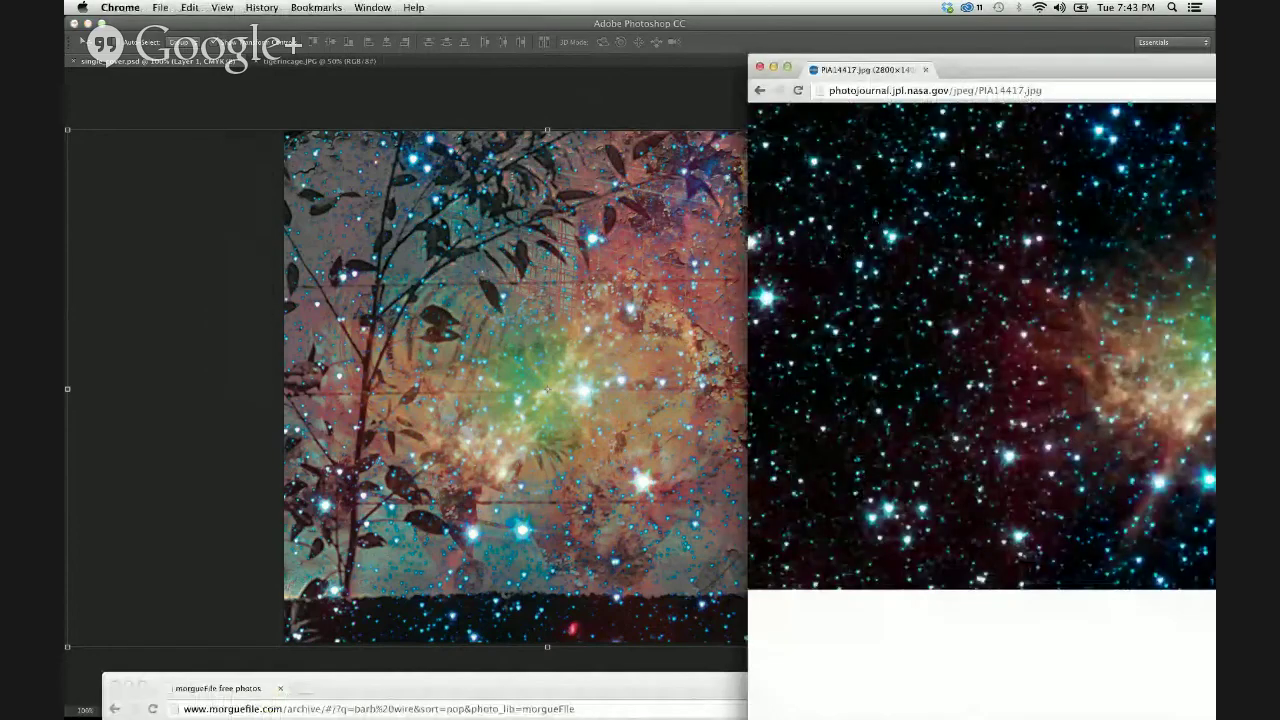
{"action": "double_click", "coordinate": [1057, 78]}
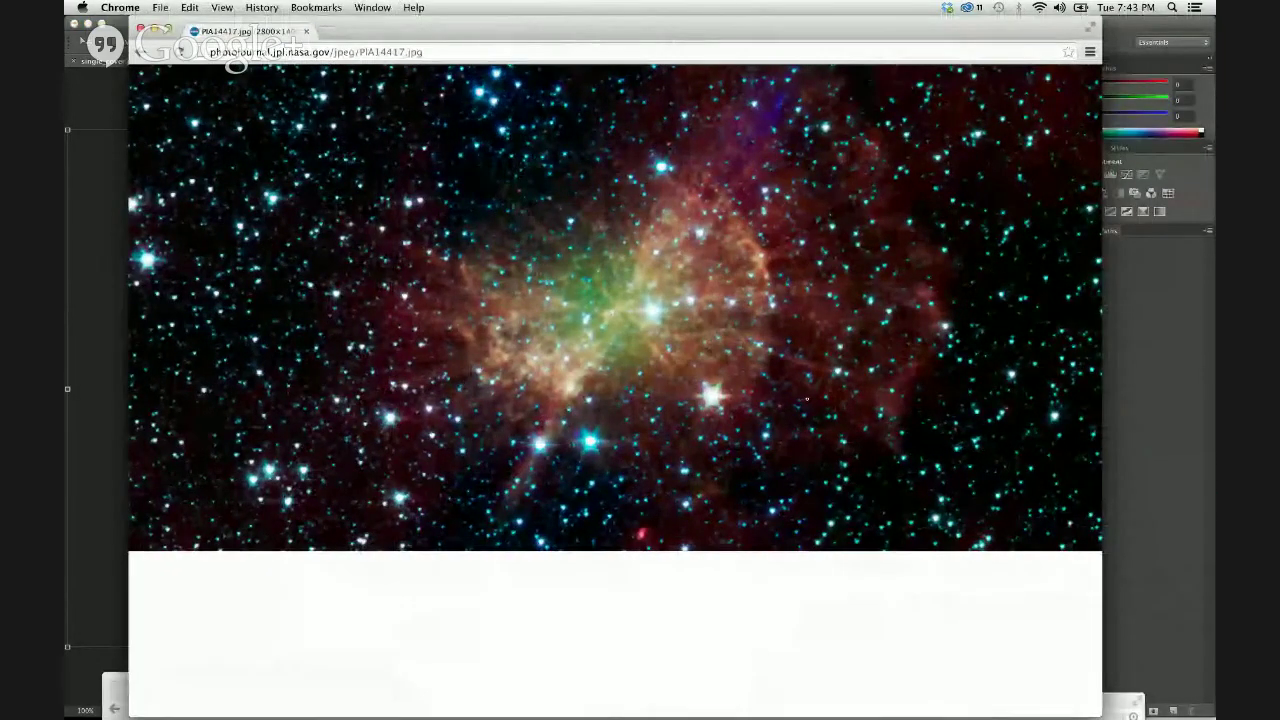
{"action": "key", "text": "super+l"}
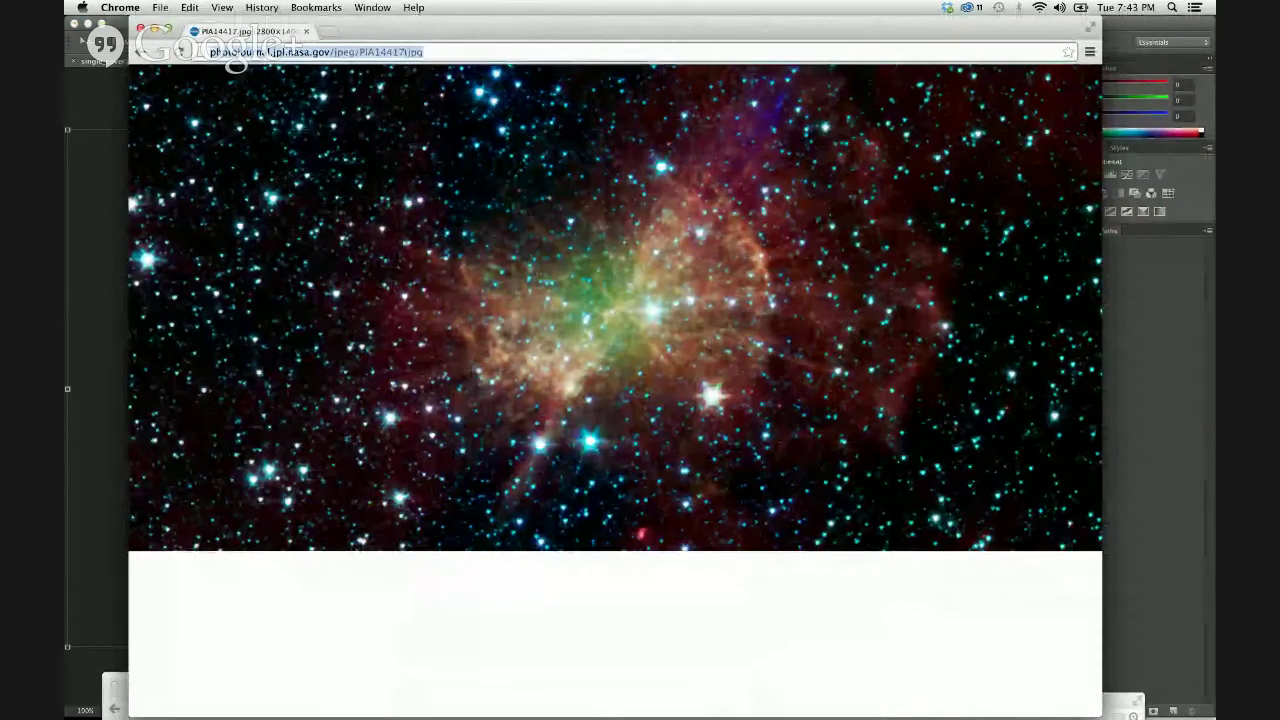
{"action": "type", "text": "design hist"}
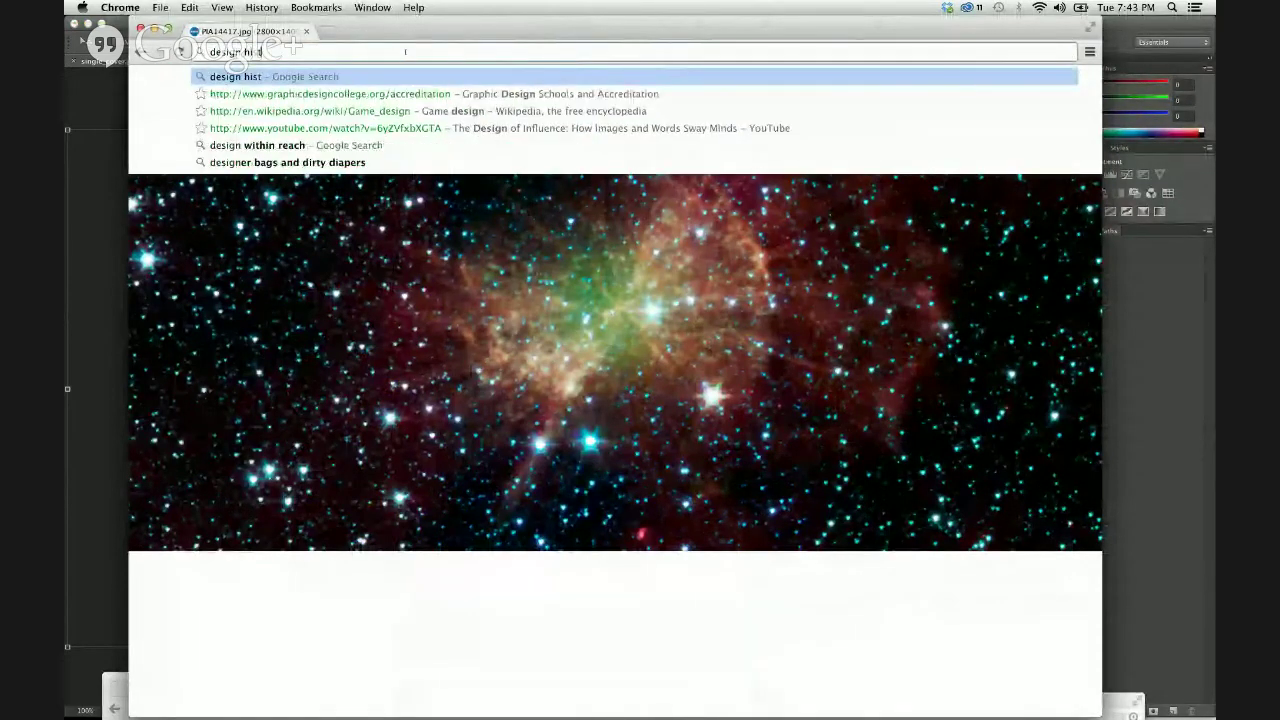
{"action": "type", "text": "oryr"}
{"action": "key", "text": "BackSpace"}
{"action": "type", "text": "."}
{"action": "key", "text": "BackSpace"}
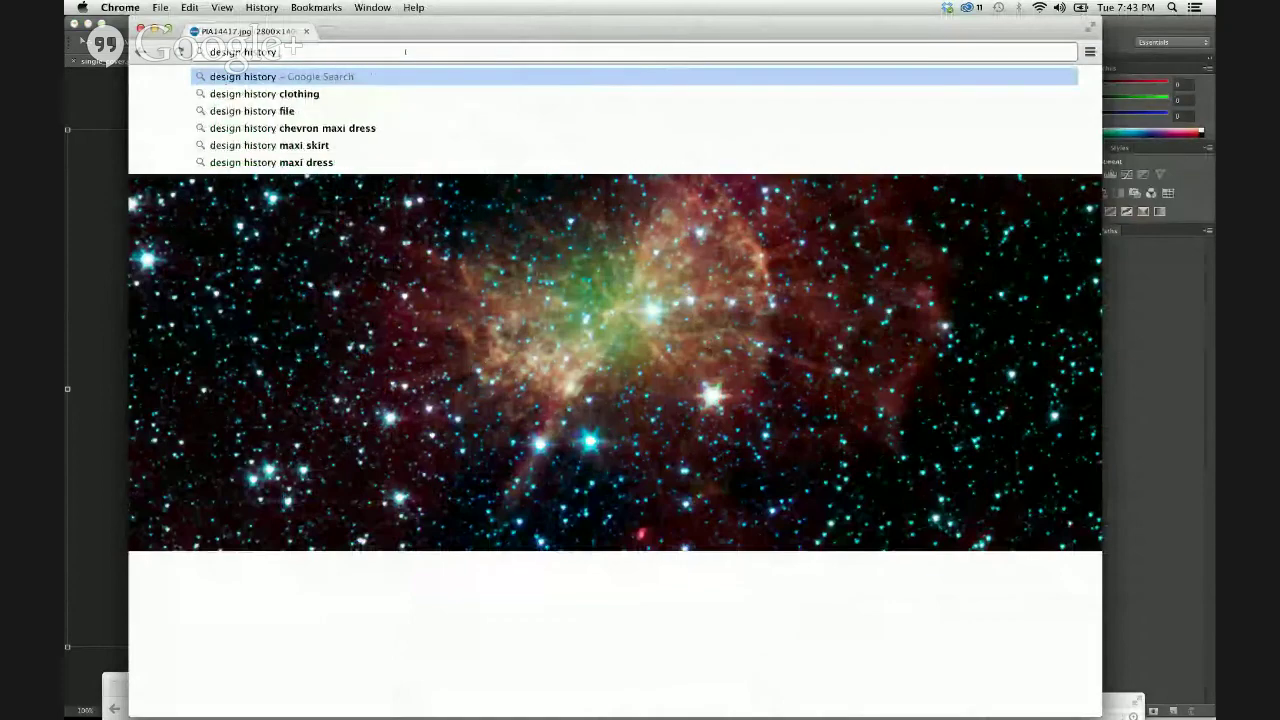
{"action": "type", "text": ".org"}
{"action": "key", "text": "Return"}
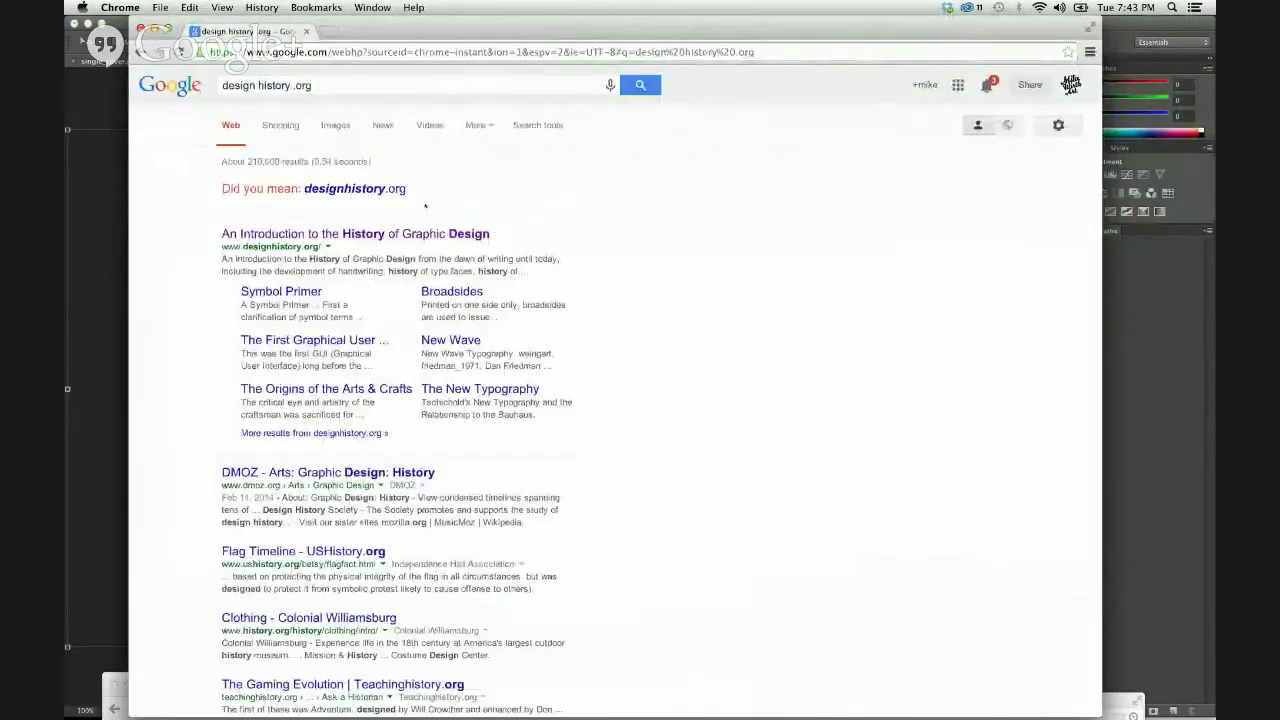
Open designhistory.org and read The Origins of the Arts & Crafts page, zoomed out
{"action": "left_click", "coordinate": [415, 234]}
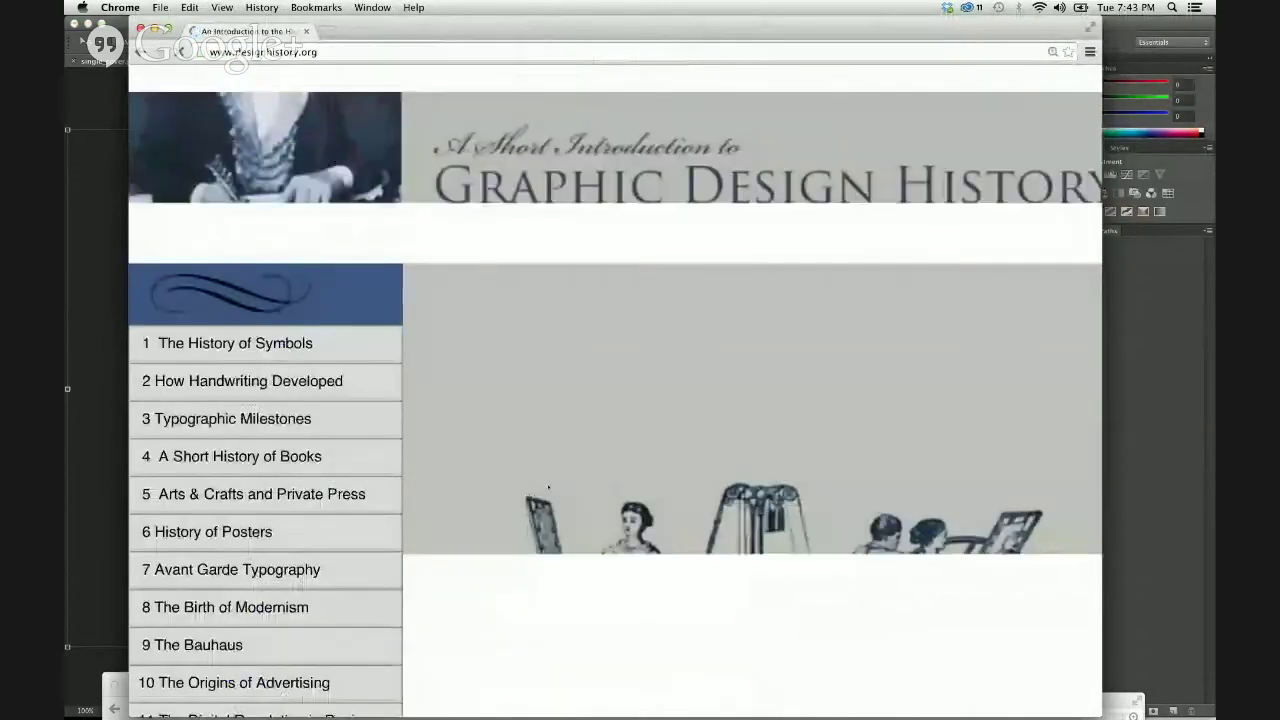
{"action": "scroll", "coordinate": [615, 400], "scroll_direction": "down", "scroll_amount": 5}
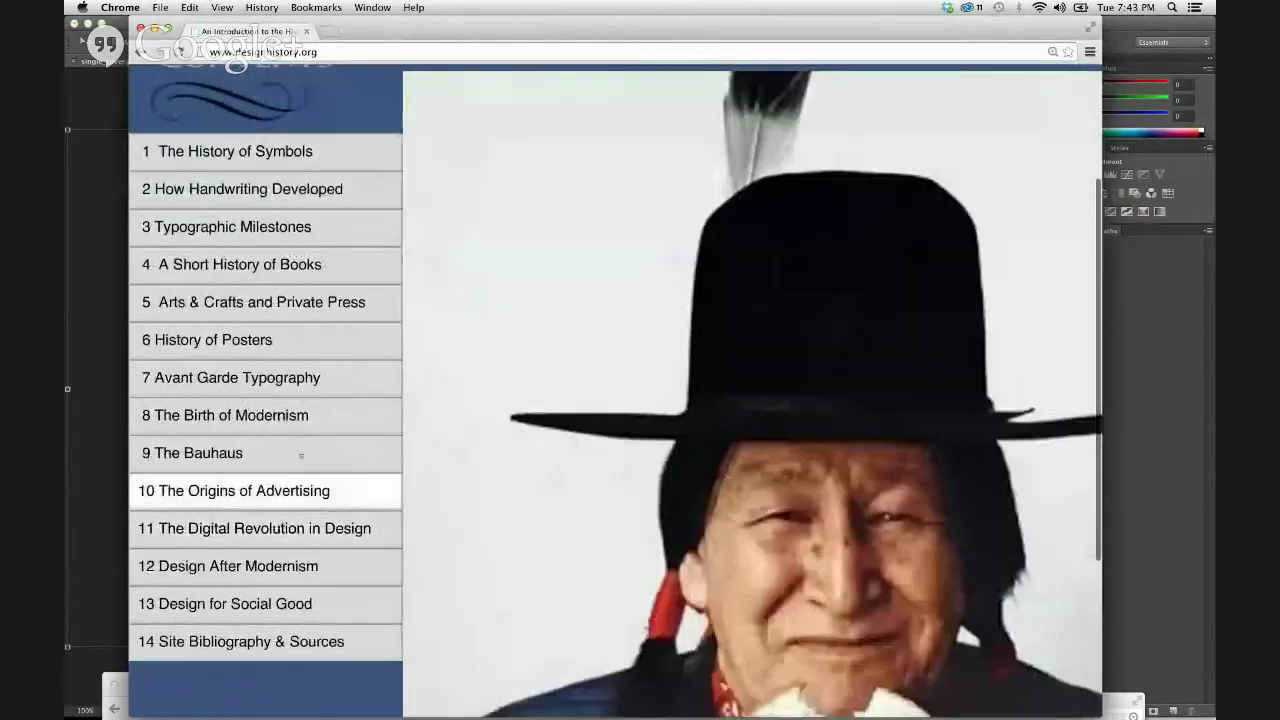
{"action": "mouse_move", "coordinate": [305, 420]}
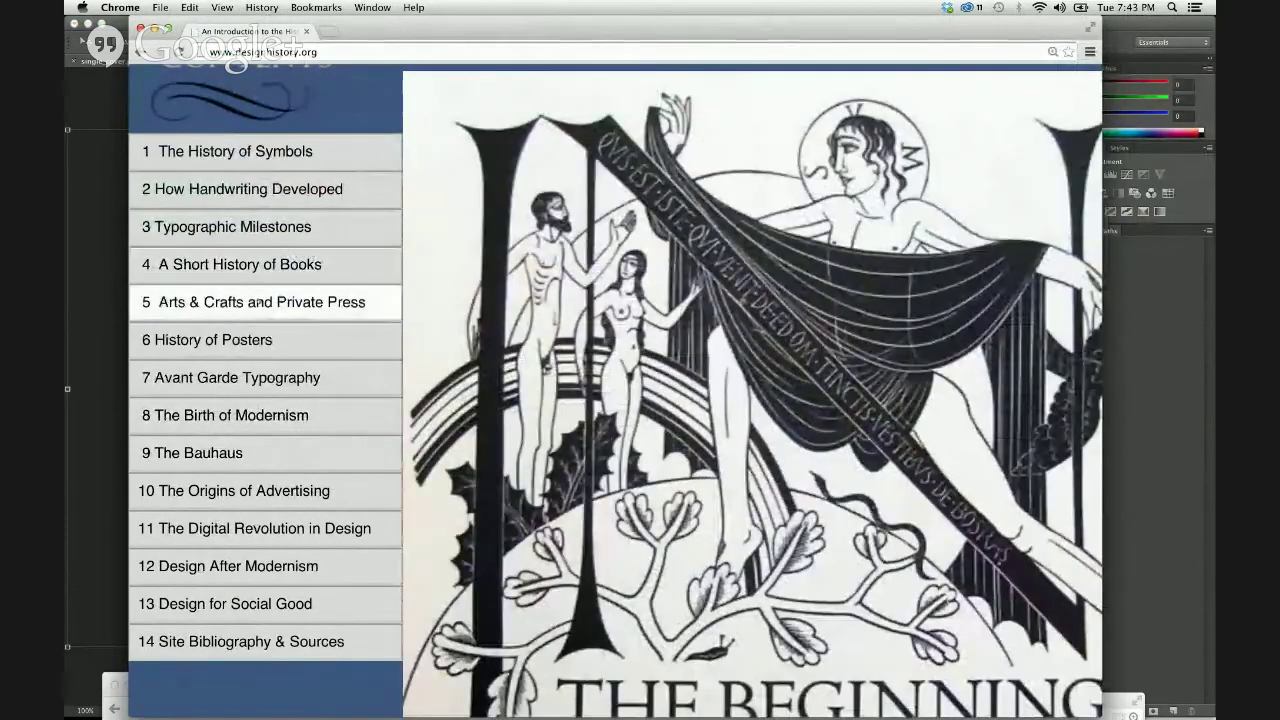
{"action": "left_click", "coordinate": [257, 302]}
{"action": "left_click", "coordinate": [242, 341]}
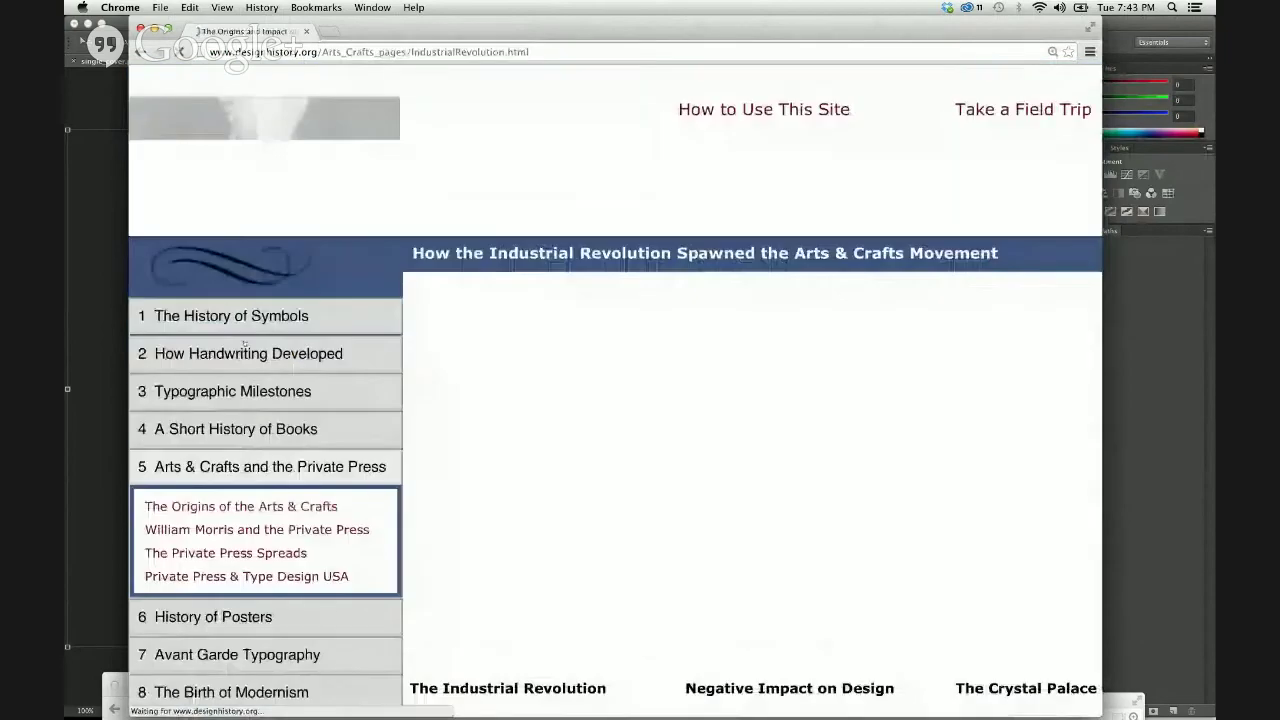
{"action": "scroll", "coordinate": [678, 509], "scroll_direction": "down", "scroll_amount": 6}
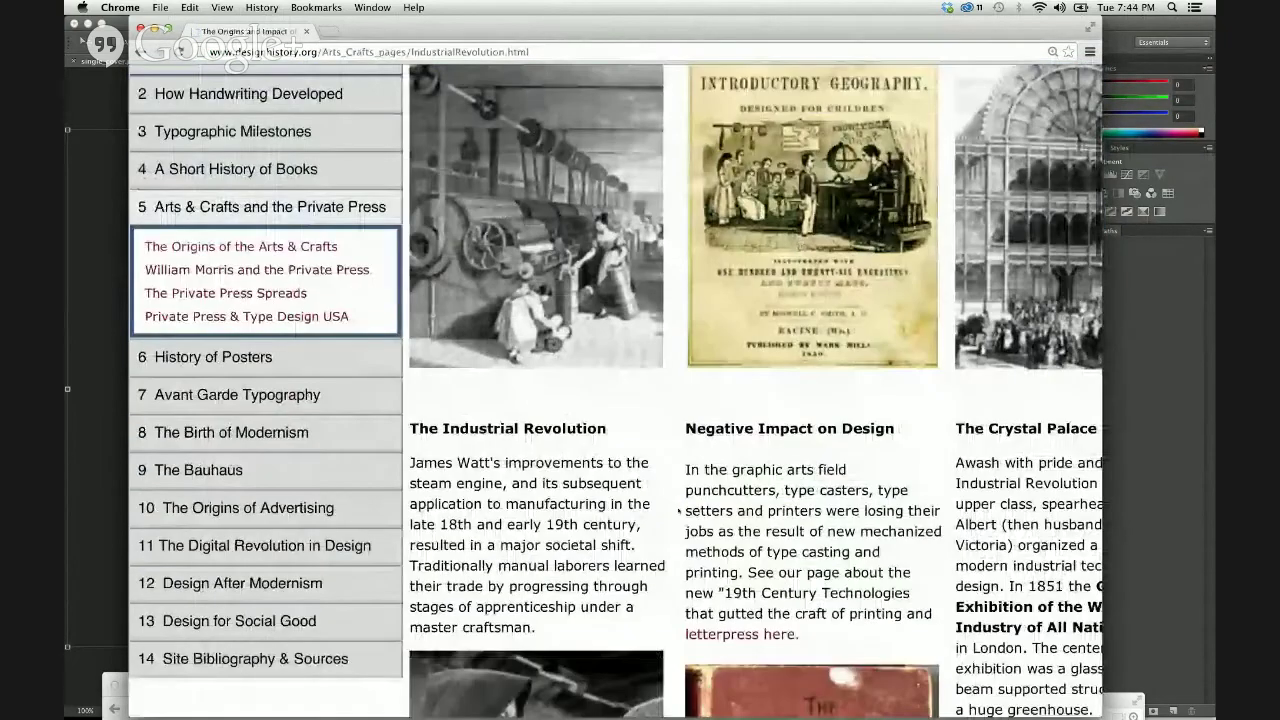
{"action": "scroll", "coordinate": [678, 509], "scroll_direction": "right", "scroll_amount": 1}
{"action": "scroll", "coordinate": [680, 509], "scroll_direction": "right", "scroll_amount": 1}
{"action": "scroll", "coordinate": [680, 509], "scroll_direction": "down", "scroll_amount": 2}
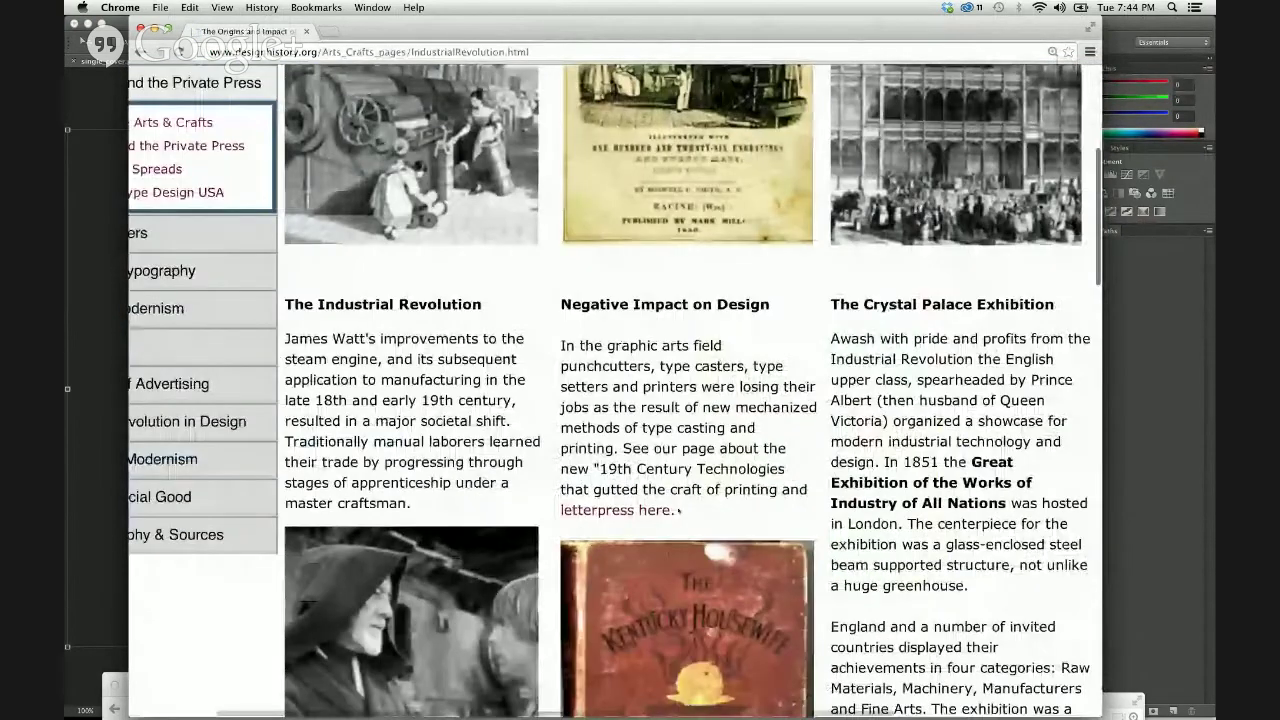
{"action": "key", "text": "super+minus"}
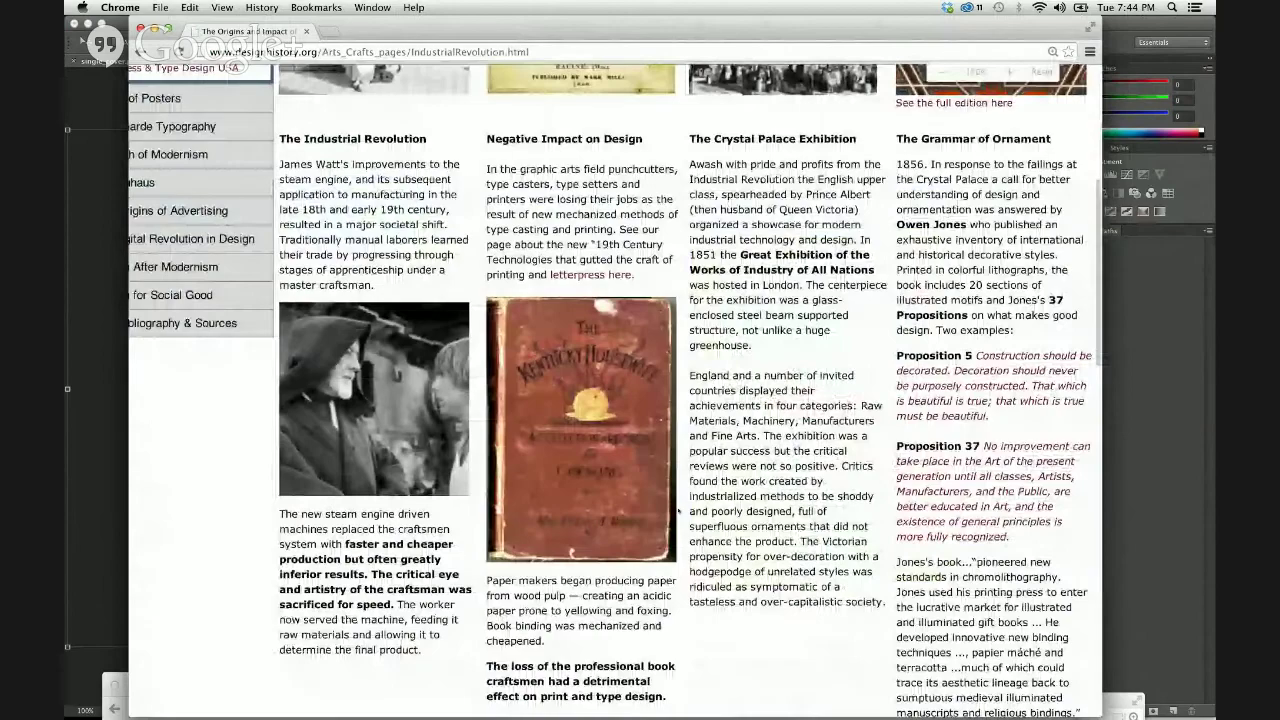
{"action": "scroll", "coordinate": [678, 511], "scroll_direction": "down", "scroll_amount": 15}
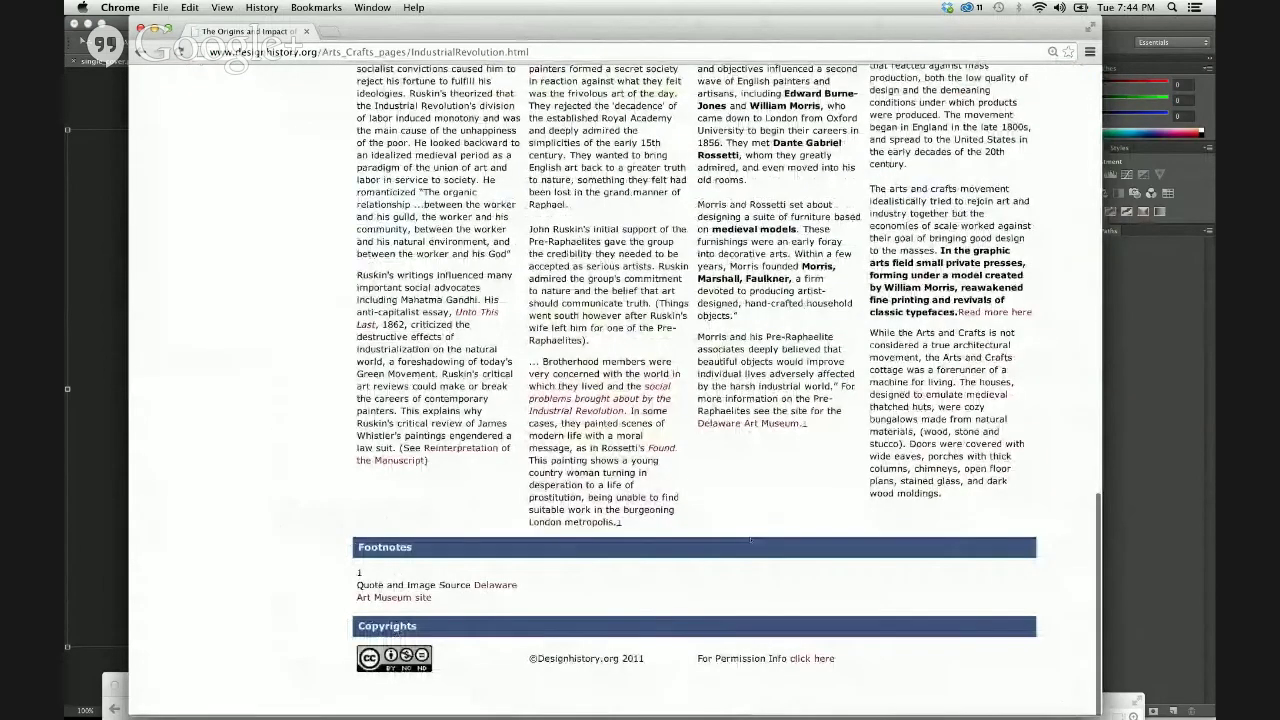
{"action": "scroll", "coordinate": [750, 540], "scroll_direction": "up", "scroll_amount": 15}
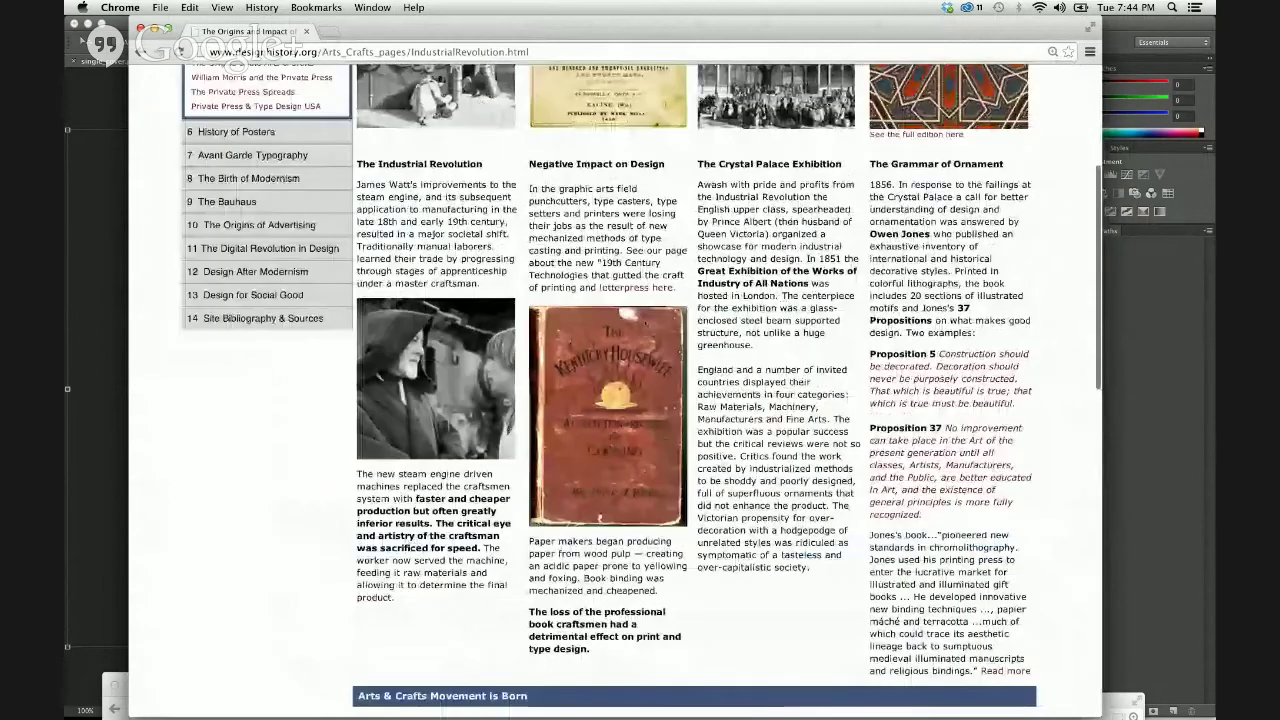
{"action": "scroll", "coordinate": [678, 400], "scroll_direction": "up", "scroll_amount": 2}
Open and scroll through the William Morris and the Private Press page
{"action": "left_click", "coordinate": [262, 158]}
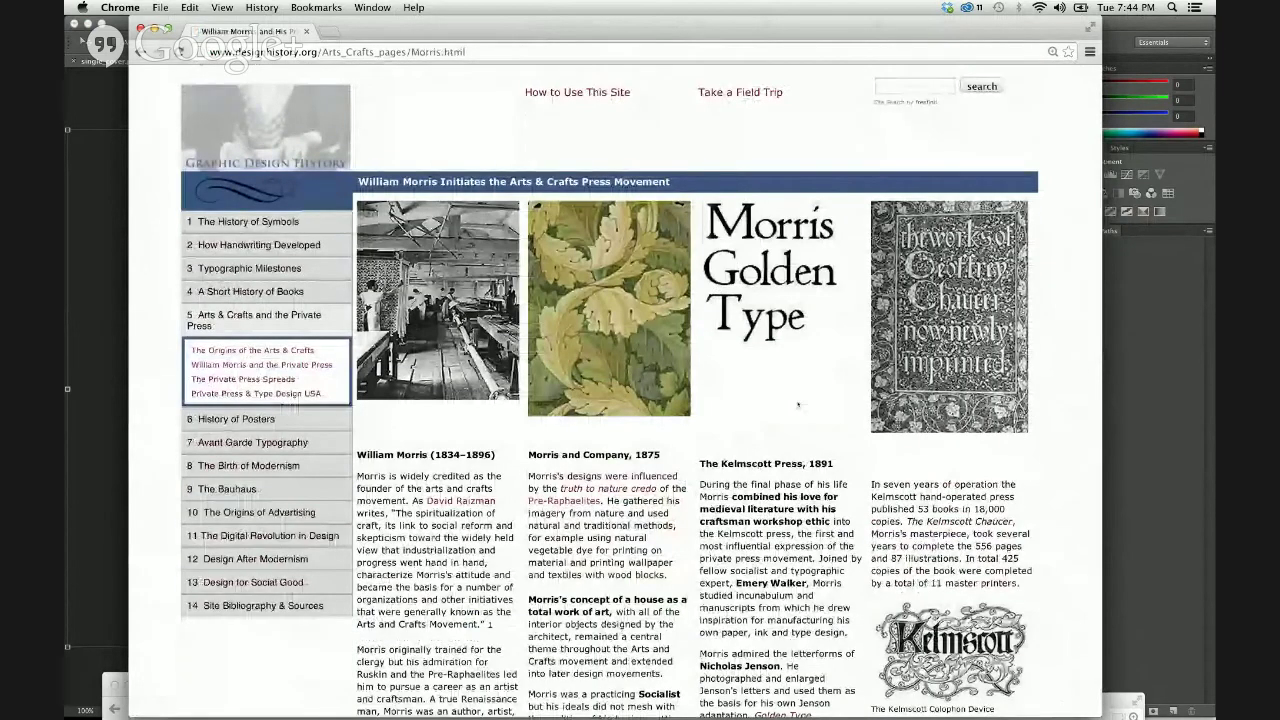
{"action": "scroll", "coordinate": [797, 404], "scroll_direction": "down", "scroll_amount": 5}
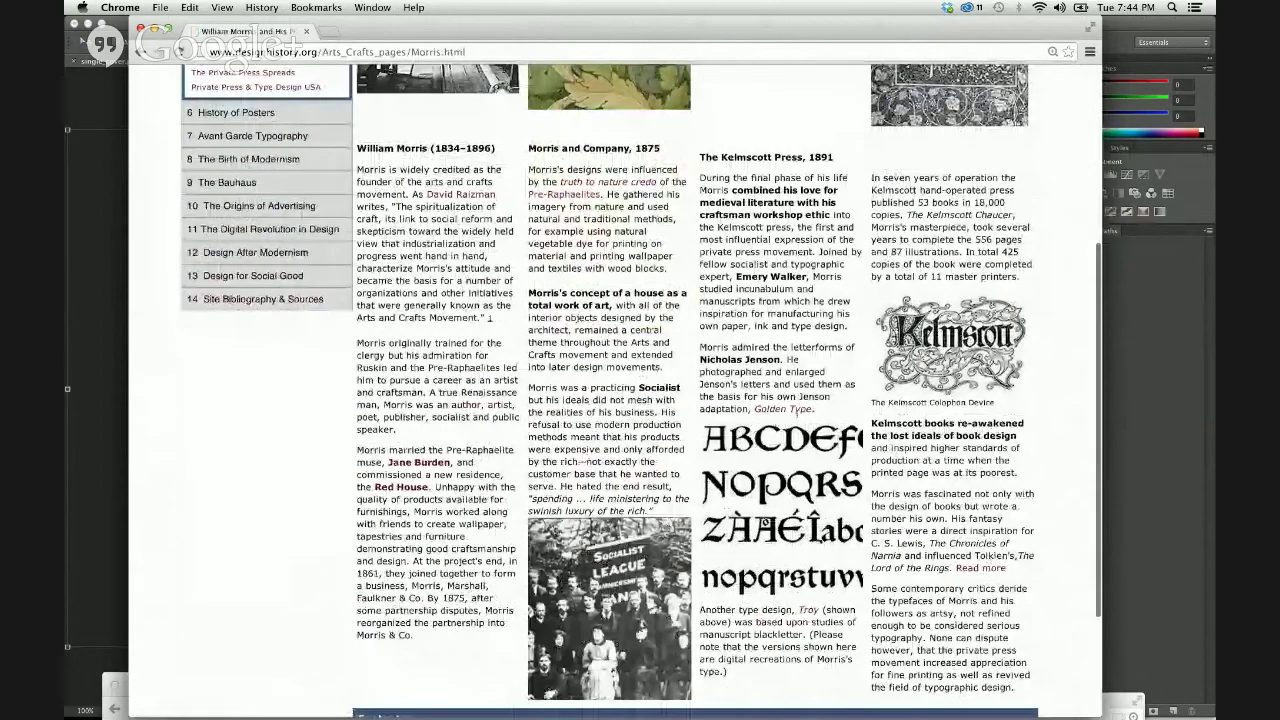
{"action": "scroll", "coordinate": [797, 404], "scroll_direction": "down", "scroll_amount": 3}
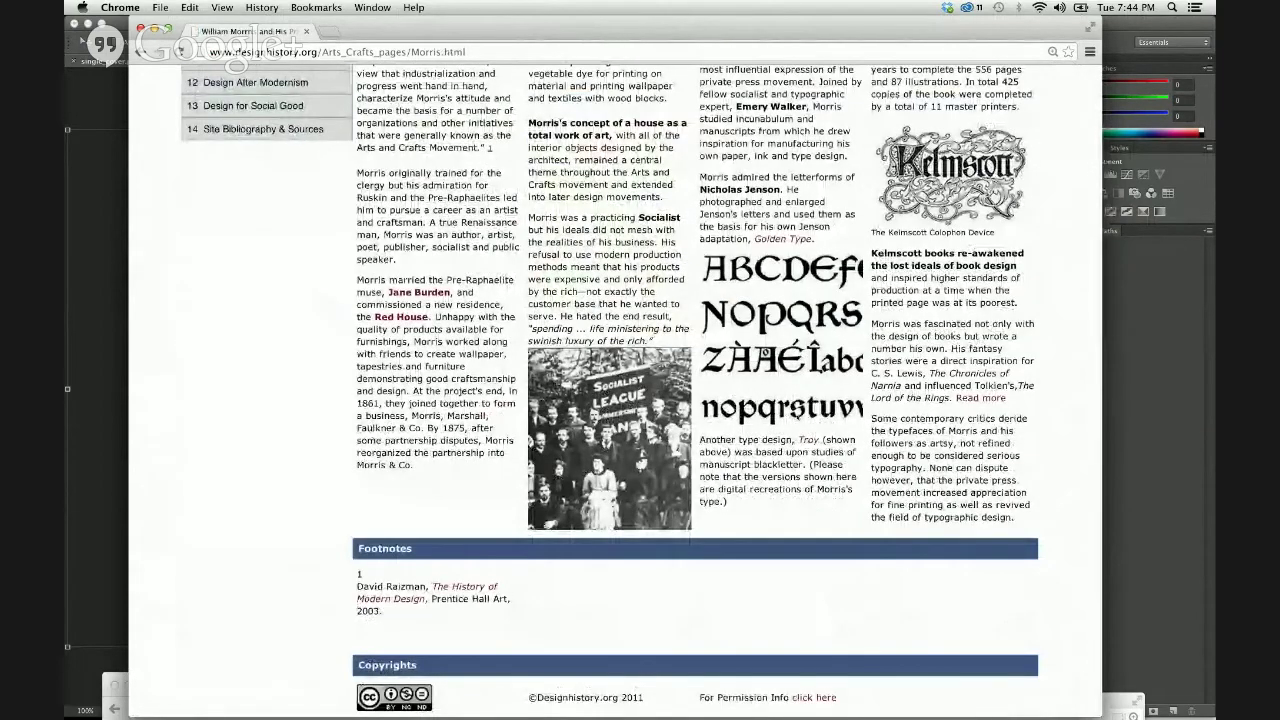
{"action": "scroll", "coordinate": [593, 212], "scroll_direction": "up", "scroll_amount": 1}
{"action": "scroll", "coordinate": [593, 212], "scroll_direction": "up", "scroll_amount": 8}
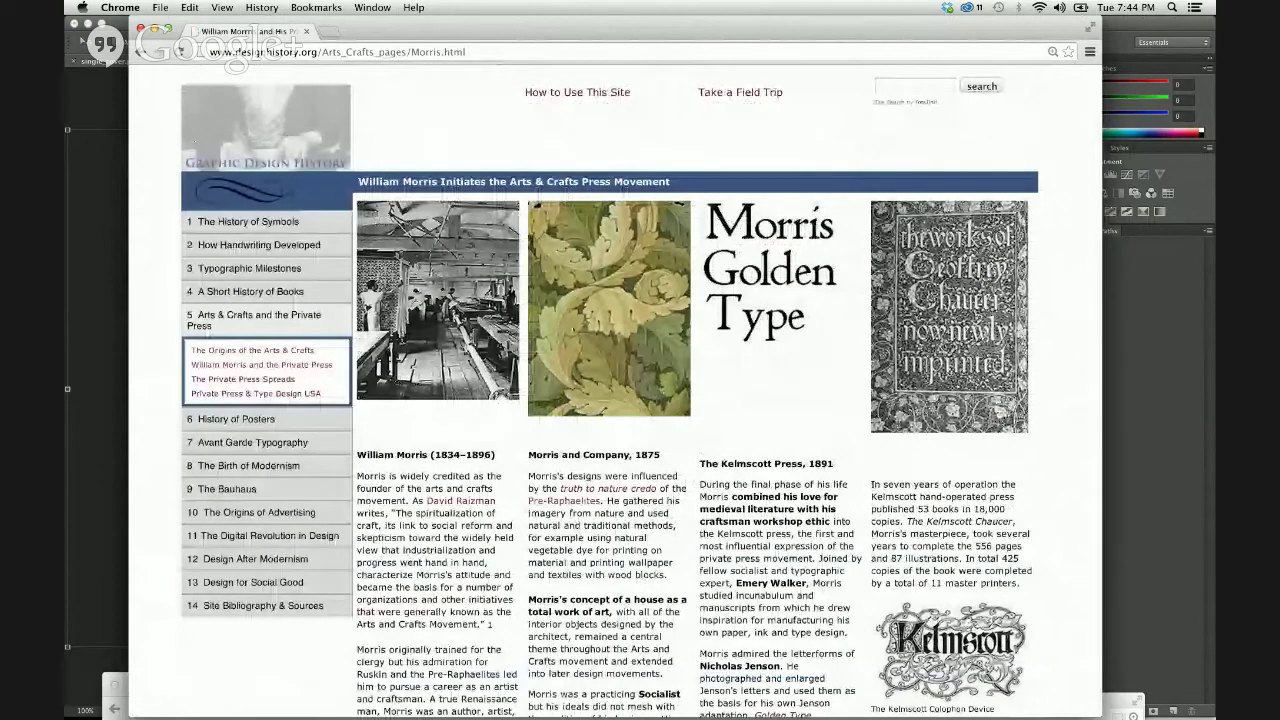
Under History of Posters, open and scroll the Belle Epoque poster craze article
{"action": "left_click", "coordinate": [256, 419]}
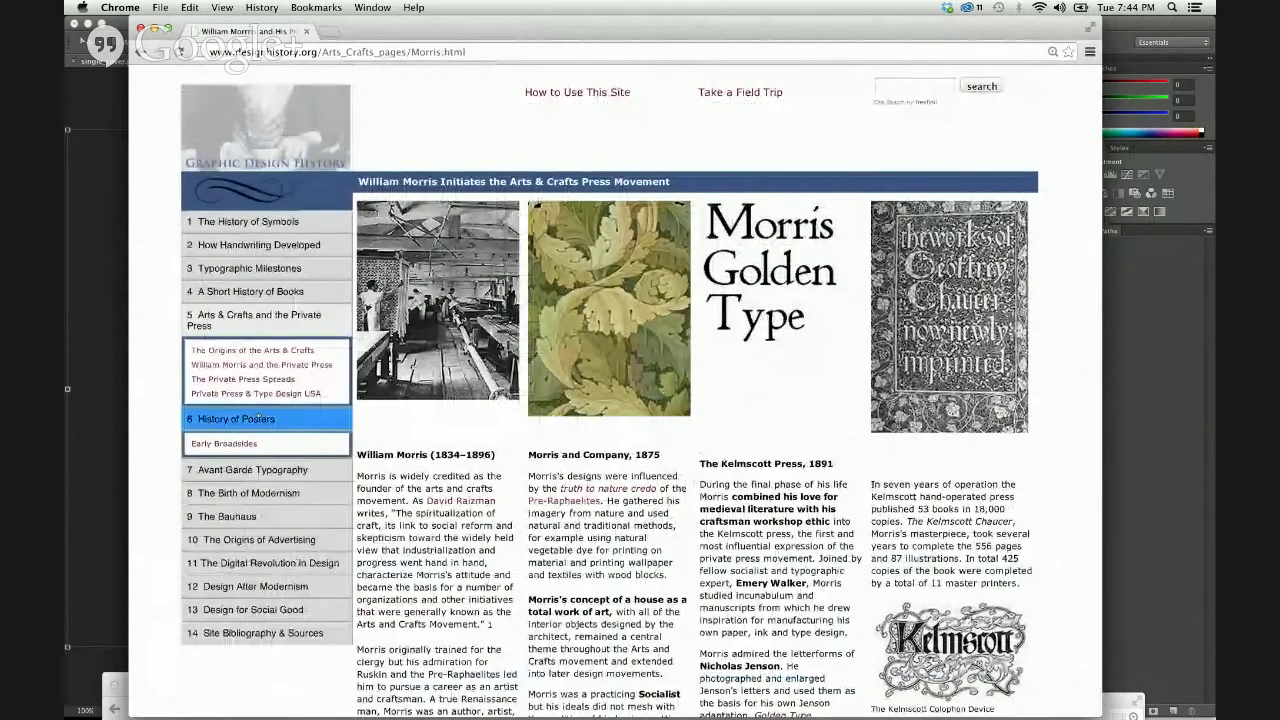
{"action": "left_click", "coordinate": [243, 457]}
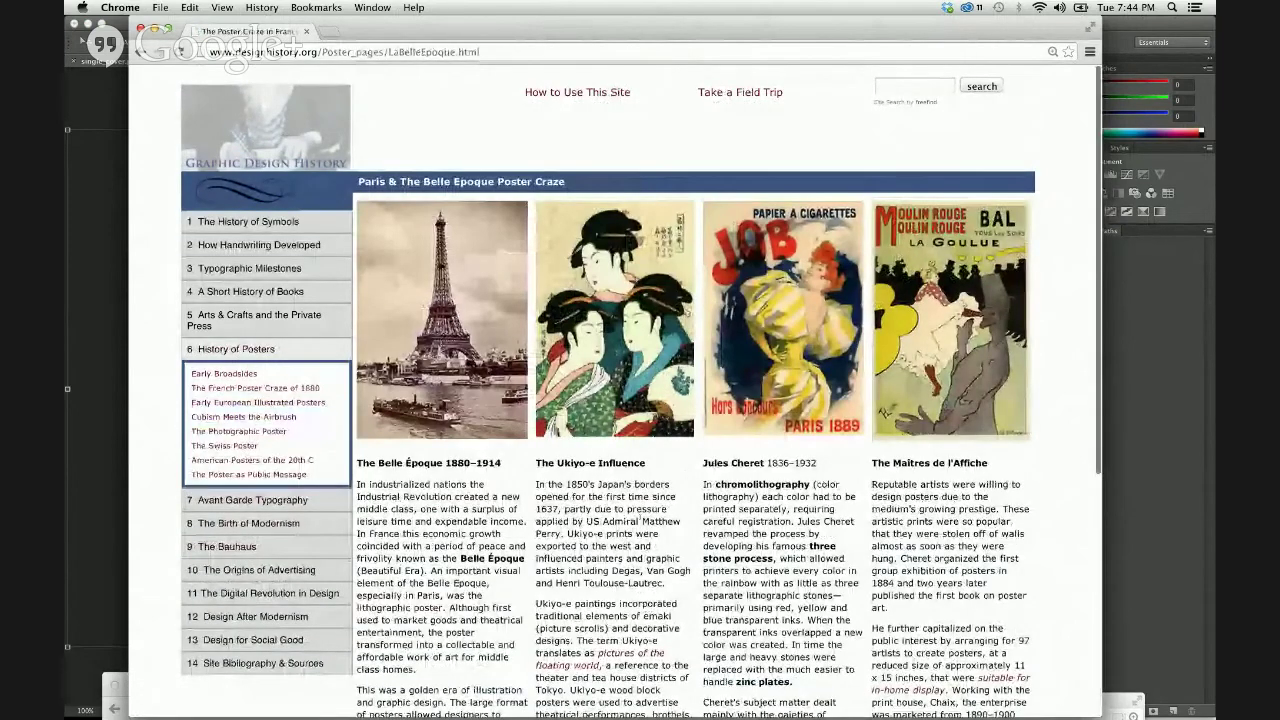
{"action": "scroll", "coordinate": [243, 457], "scroll_direction": "down", "scroll_amount": 3}
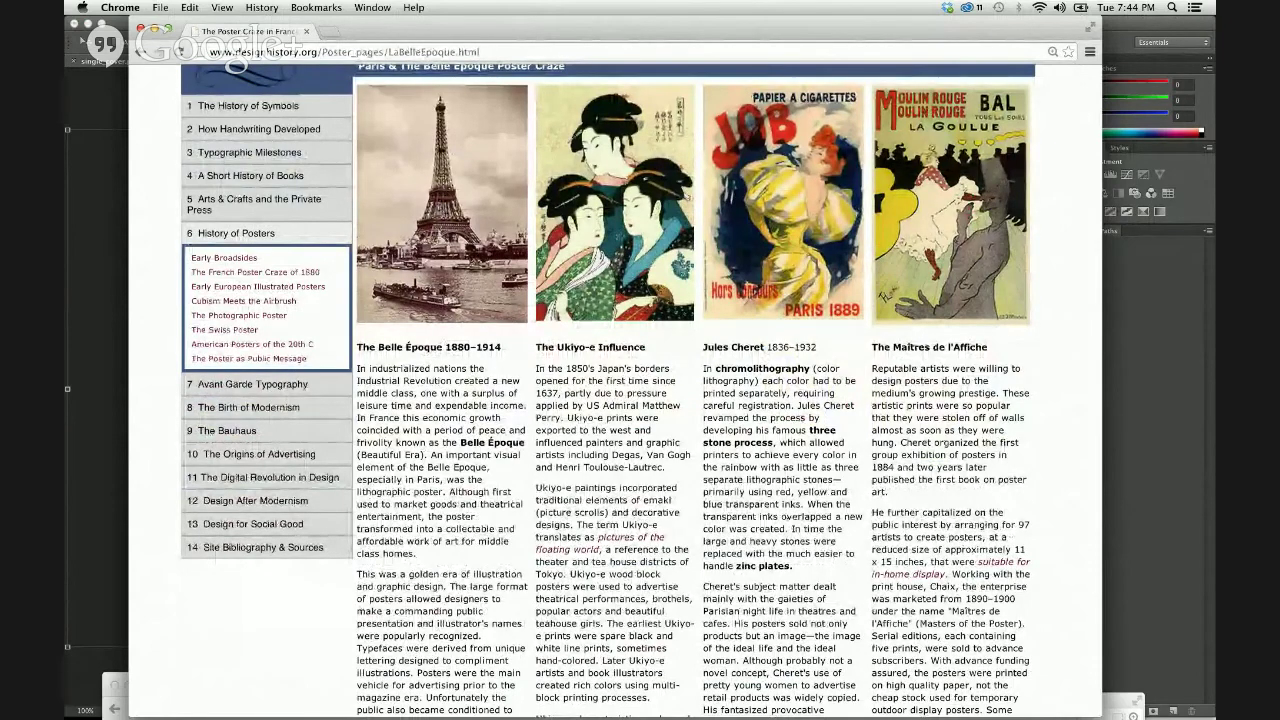
{"action": "scroll", "coordinate": [640, 386], "scroll_direction": "down", "scroll_amount": 5}
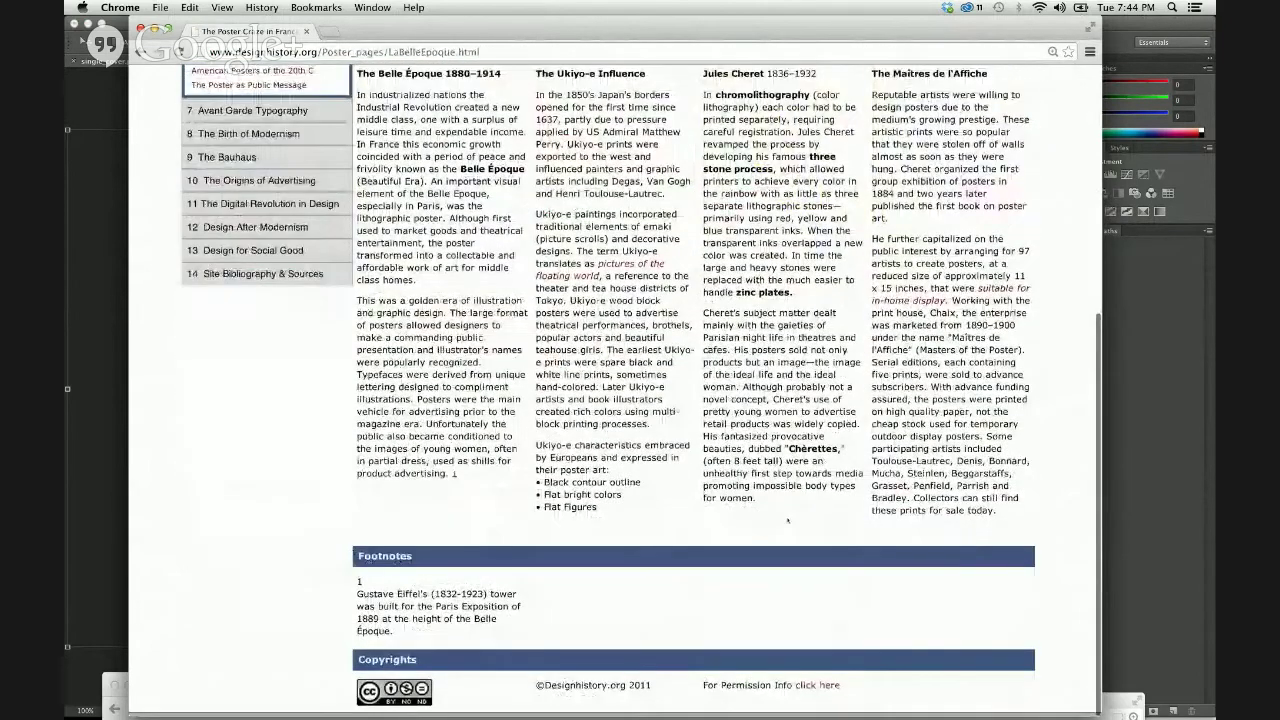
{"action": "scroll", "coordinate": [640, 386], "scroll_direction": "up", "scroll_amount": 6}
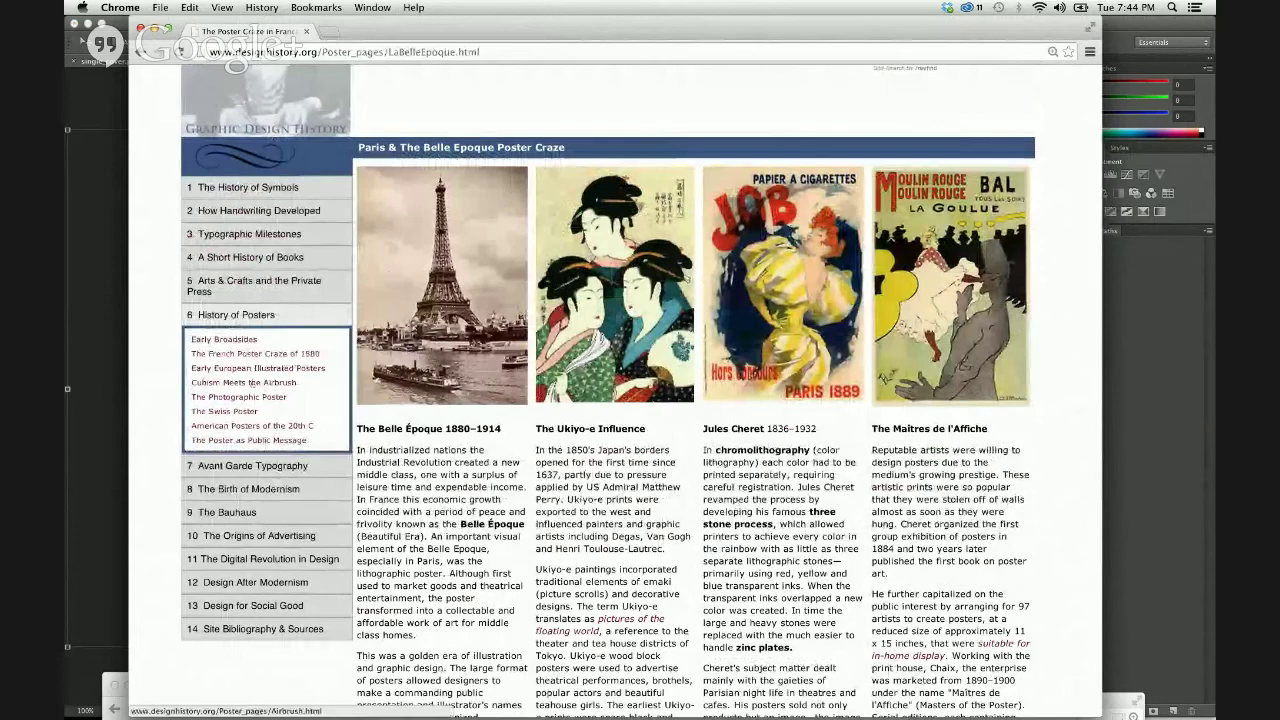
Open the Cubism Meets the Airbrush article and scroll through it
{"action": "left_click", "coordinate": [246, 382]}
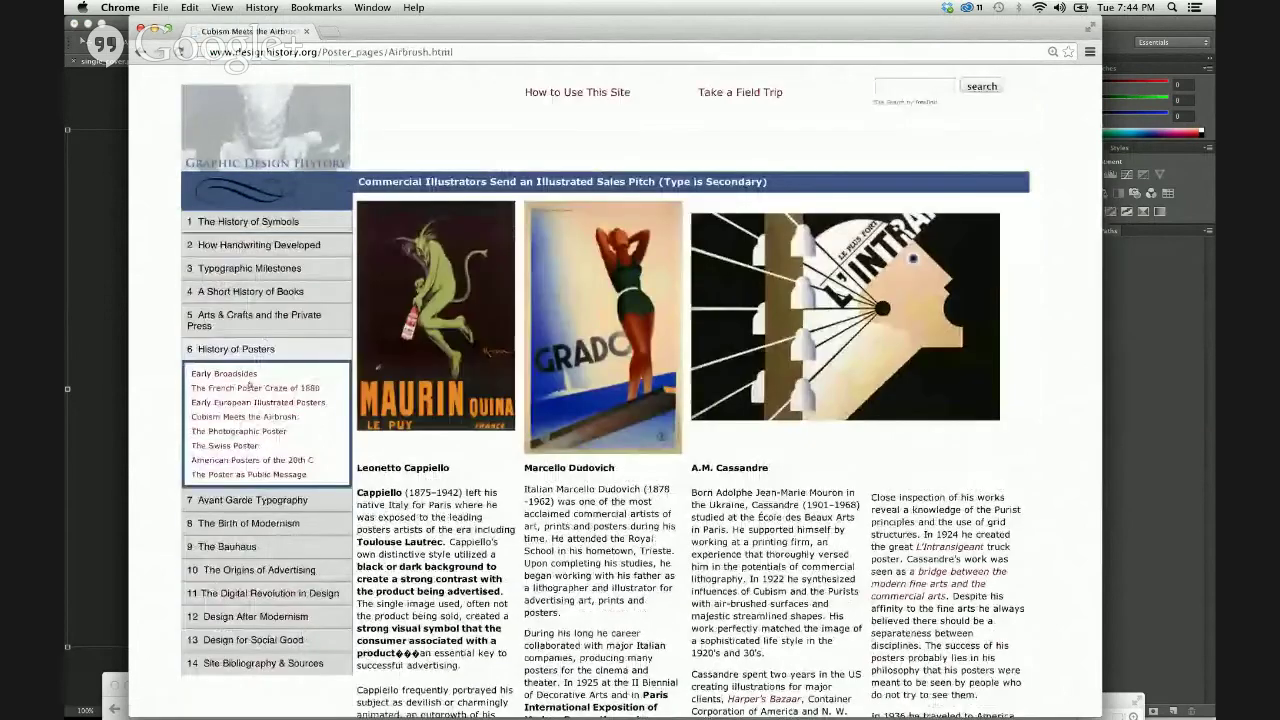
{"action": "scroll", "coordinate": [640, 400], "scroll_direction": "down", "scroll_amount": 10}
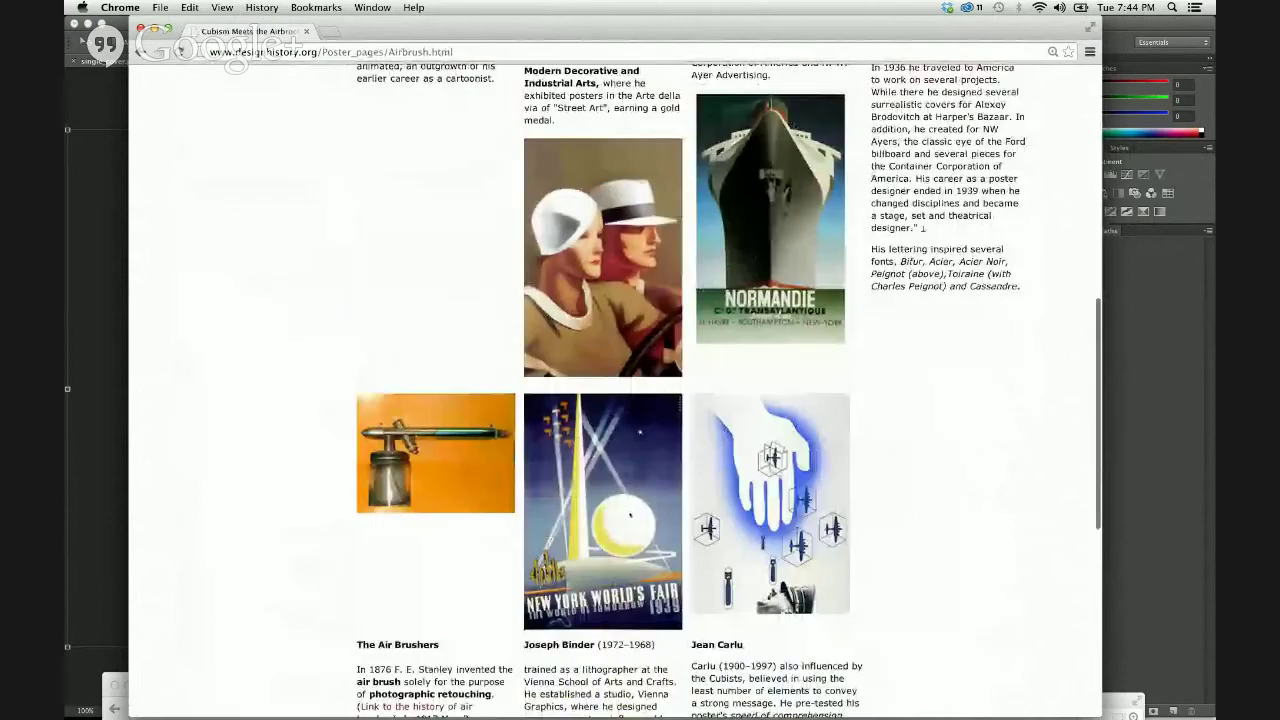
{"action": "scroll", "coordinate": [640, 400], "scroll_direction": "down", "scroll_amount": 8}
{"action": "scroll", "coordinate": [640, 400], "scroll_direction": "up", "scroll_amount": 12}
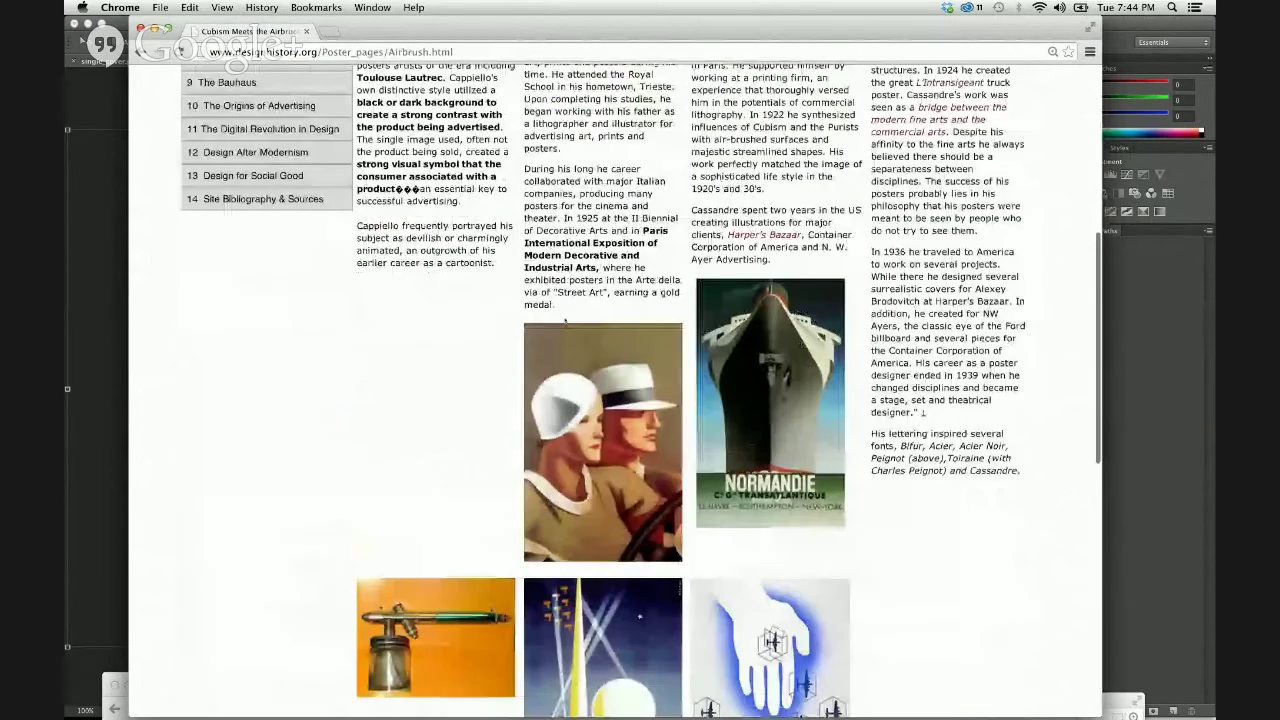
{"action": "scroll", "coordinate": [440, 298], "scroll_direction": "down", "scroll_amount": 3}
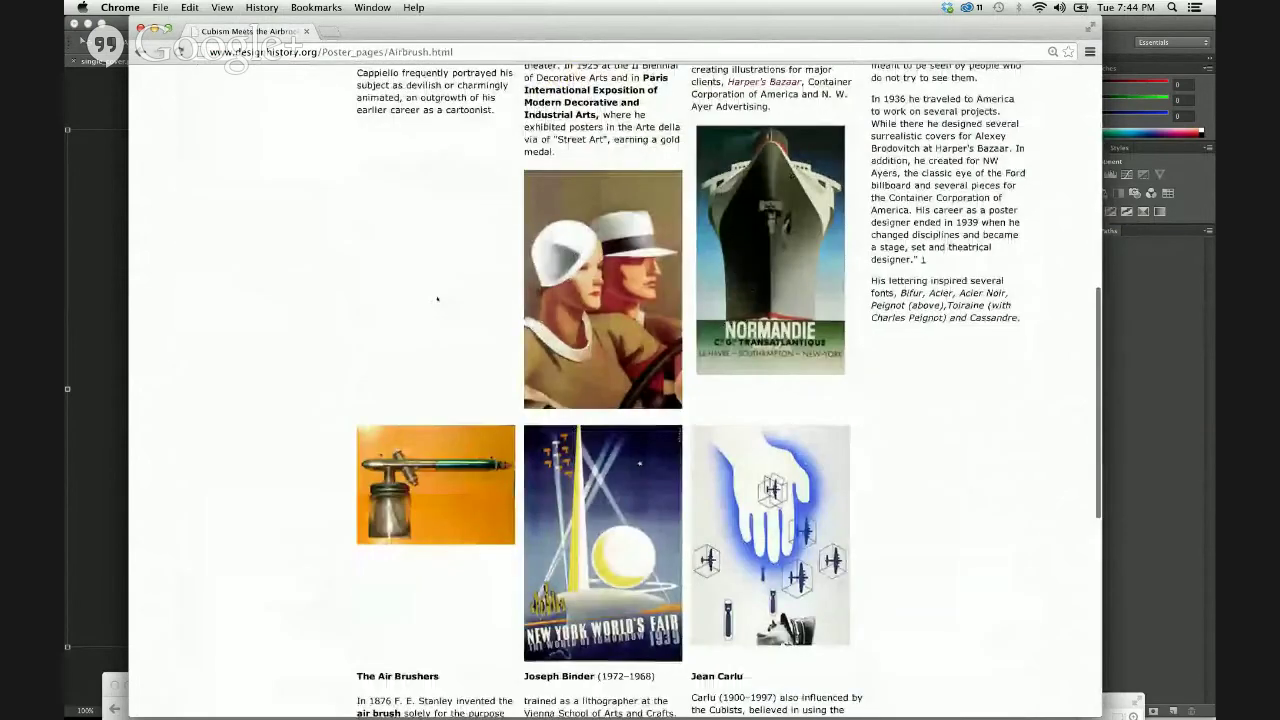
{"action": "scroll", "coordinate": [440, 298], "scroll_direction": "up", "scroll_amount": 6}
{"action": "scroll", "coordinate": [440, 299], "scroll_direction": "up", "scroll_amount": 1}
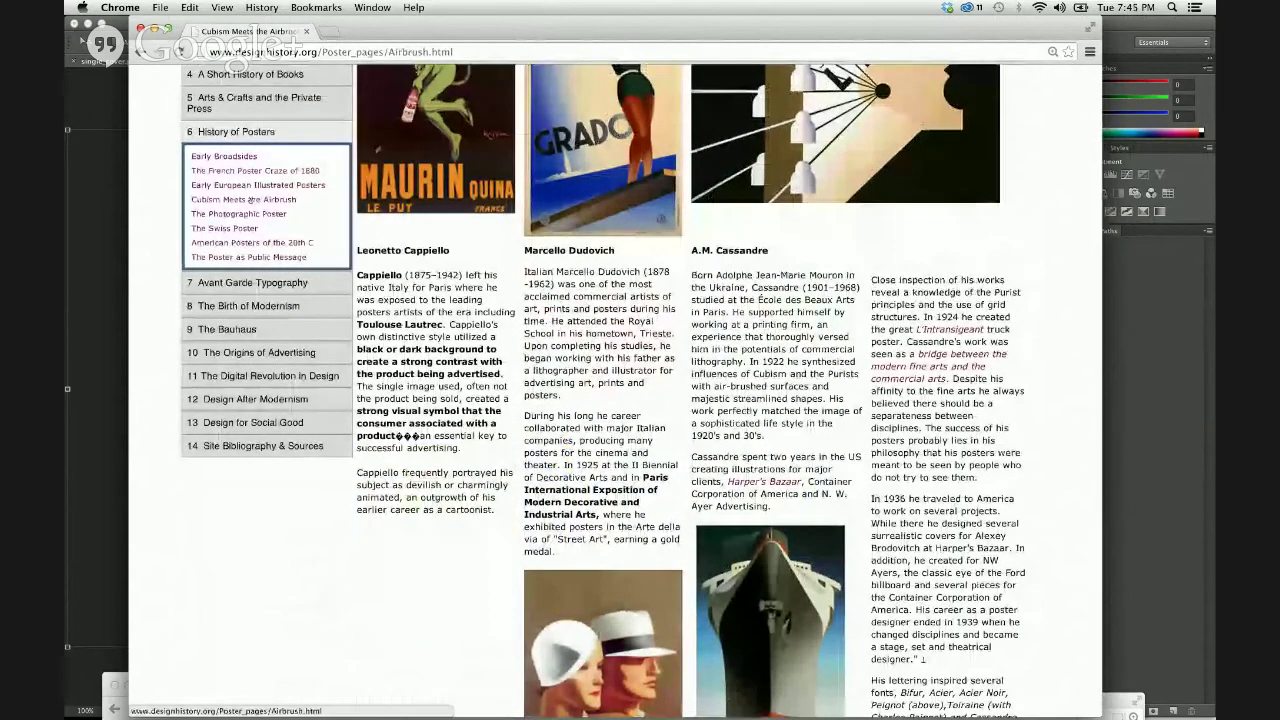
Reopen the Airbrush article from its top and read further down the page
{"action": "left_click", "coordinate": [250, 200]}
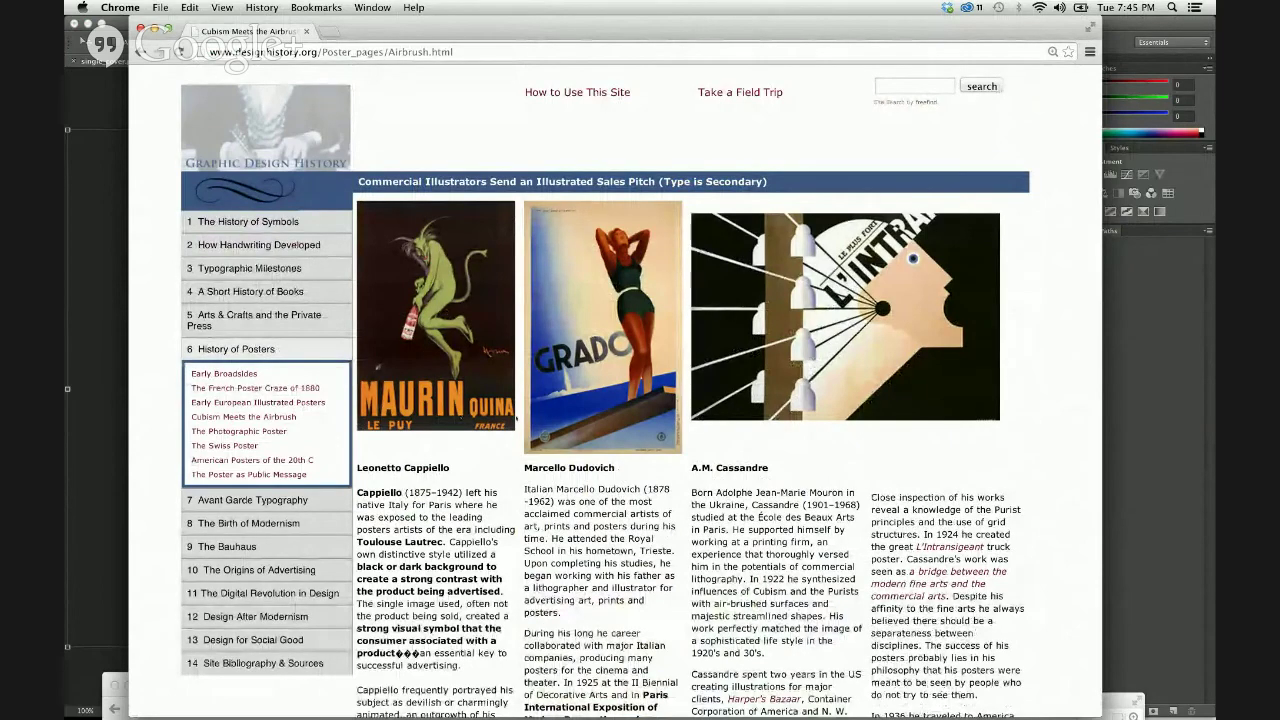
{"action": "scroll", "coordinate": [610, 578], "scroll_direction": "down", "scroll_amount": 10}
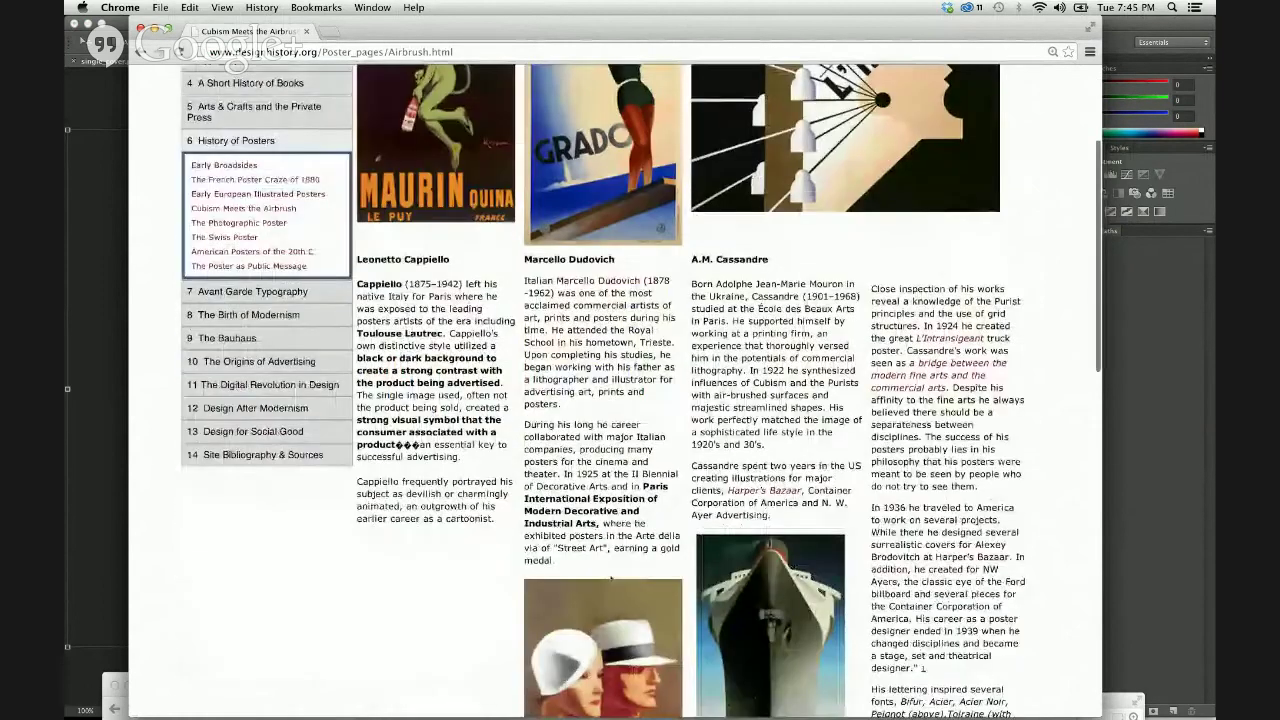
{"action": "scroll", "coordinate": [610, 577], "scroll_direction": "down", "scroll_amount": 5}
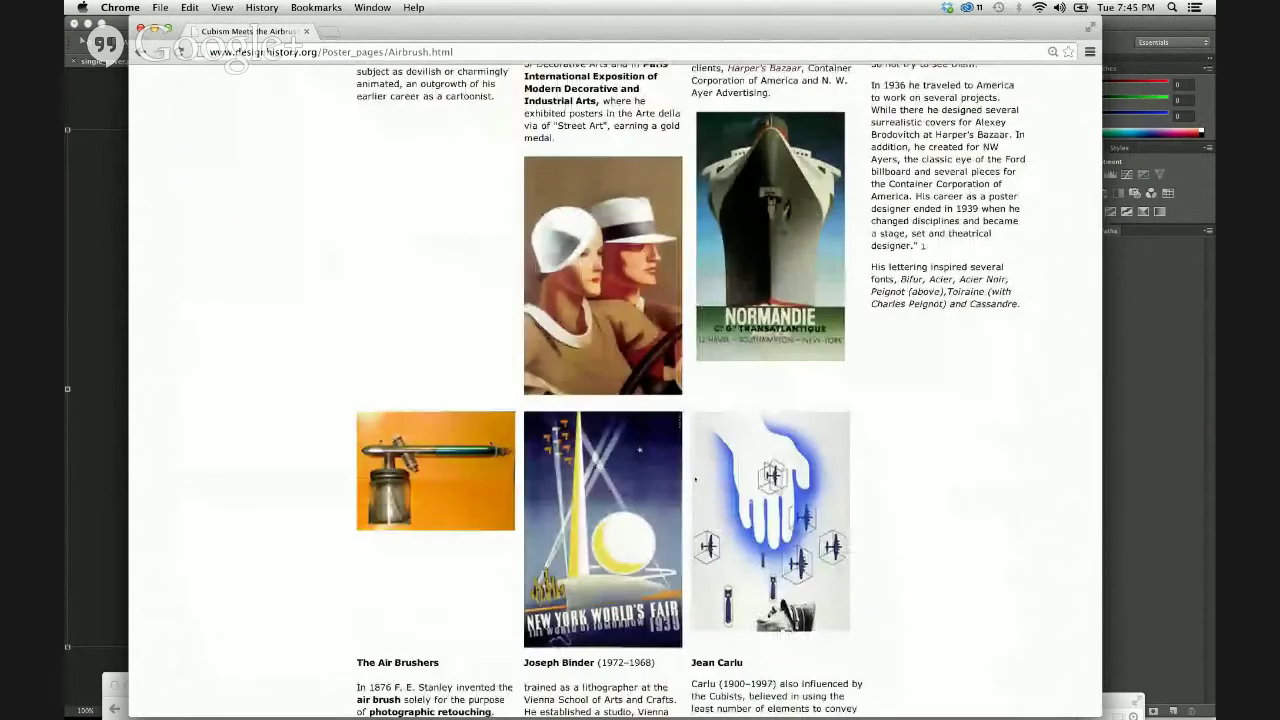
{"action": "scroll", "coordinate": [695, 479], "scroll_direction": "down", "scroll_amount": 10}
{"action": "scroll", "coordinate": [484, 469], "scroll_direction": "up", "scroll_amount": 18}
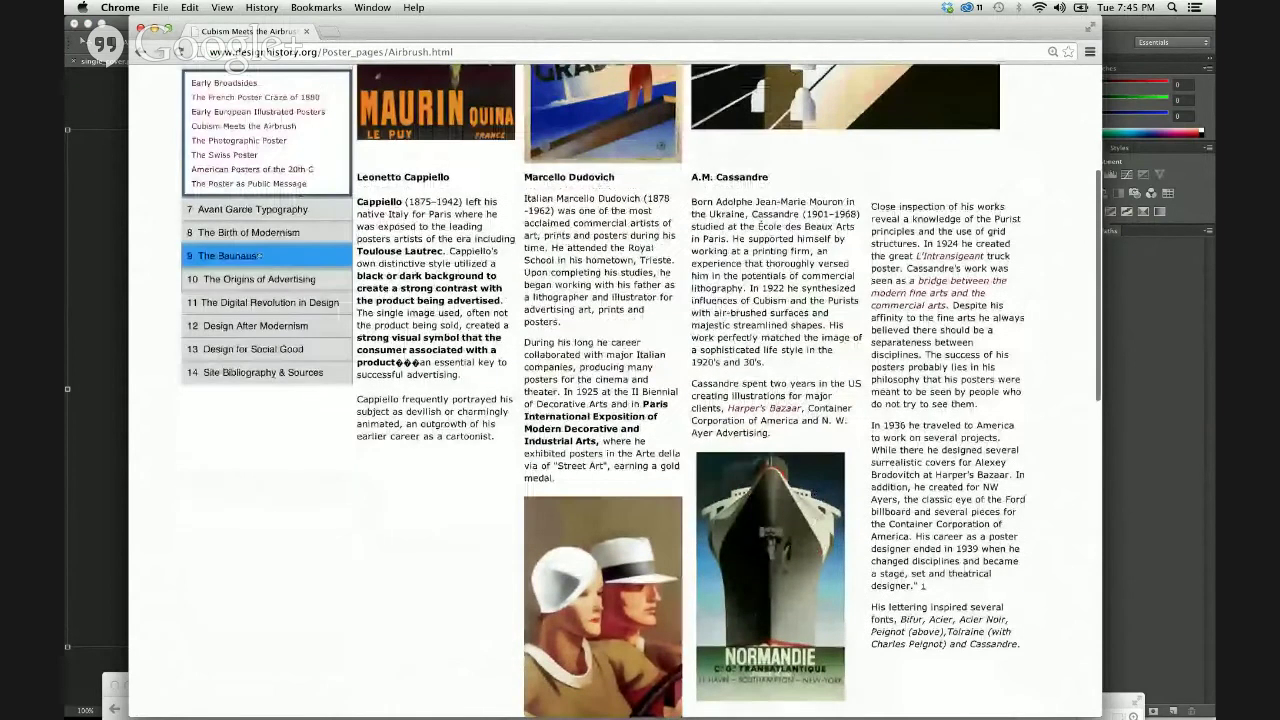
{"action": "mouse_move", "coordinate": [228, 255]}
{"action": "left_click", "coordinate": [223, 280]}
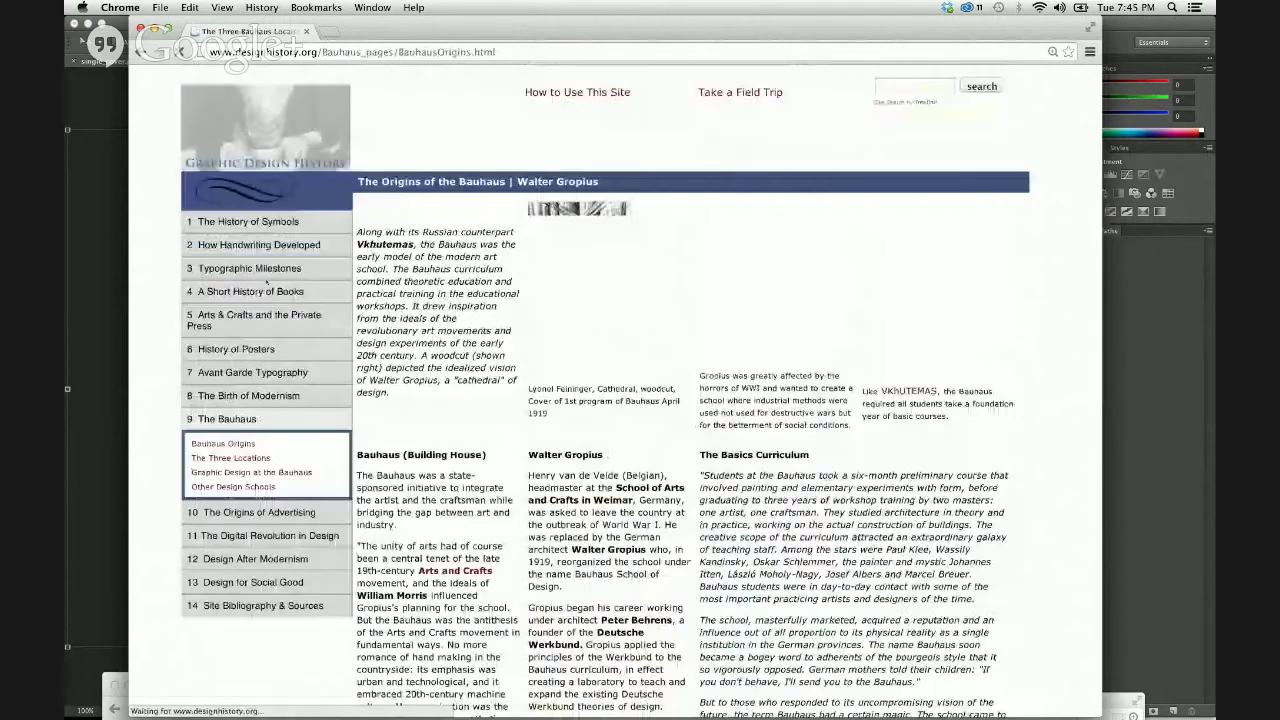
{"action": "scroll", "coordinate": [267, 283], "scroll_direction": "down", "scroll_amount": 5}
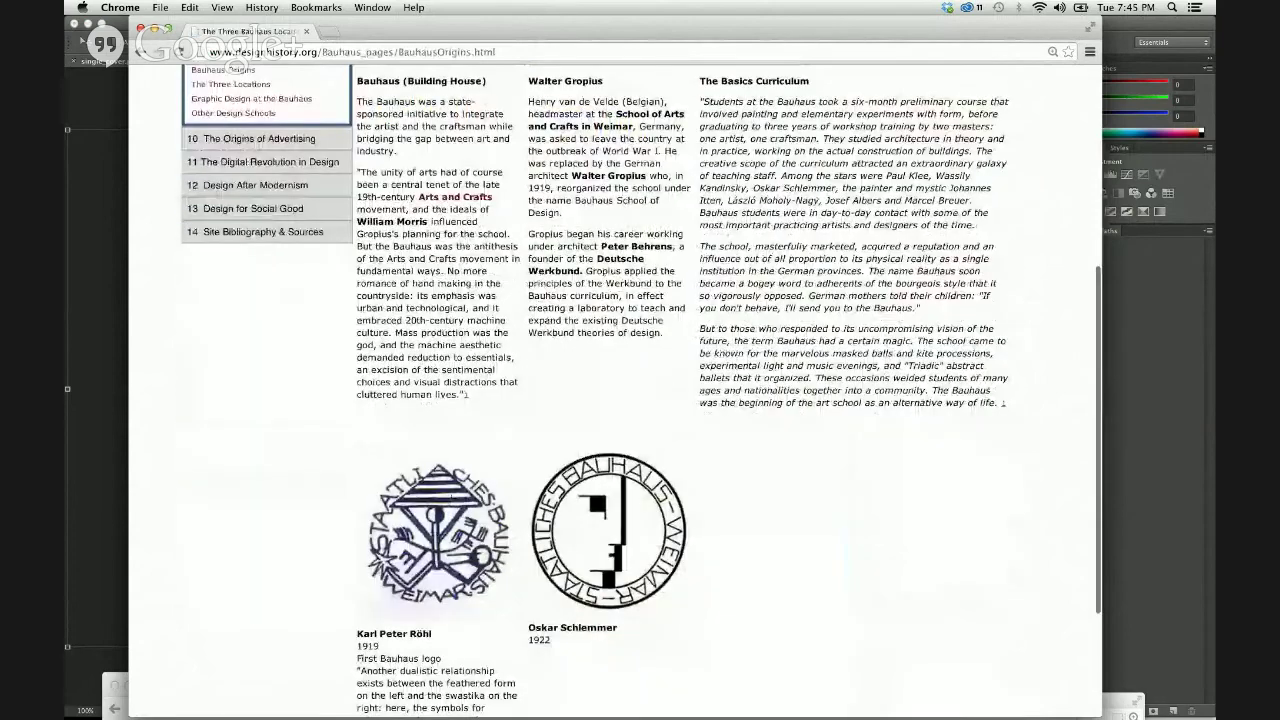
{"action": "scroll", "coordinate": [224, 70], "scroll_direction": "up", "scroll_amount": 3}
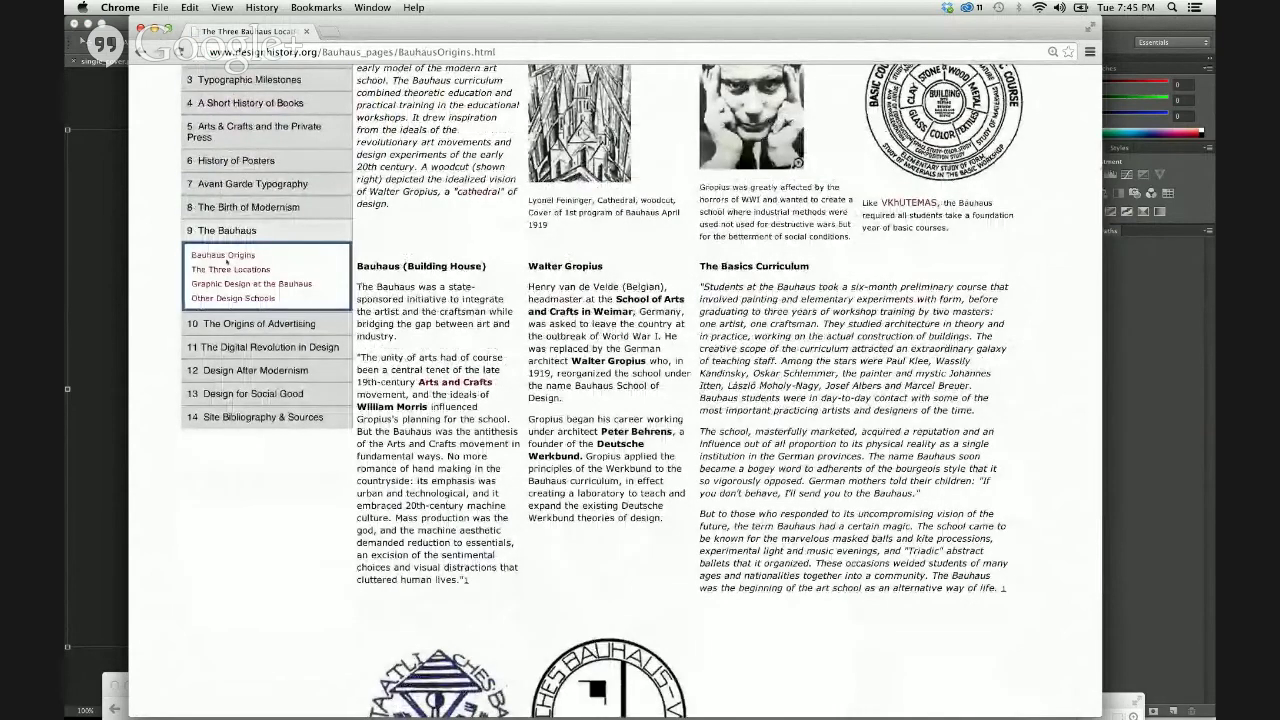
{"action": "left_click", "coordinate": [256, 206]}
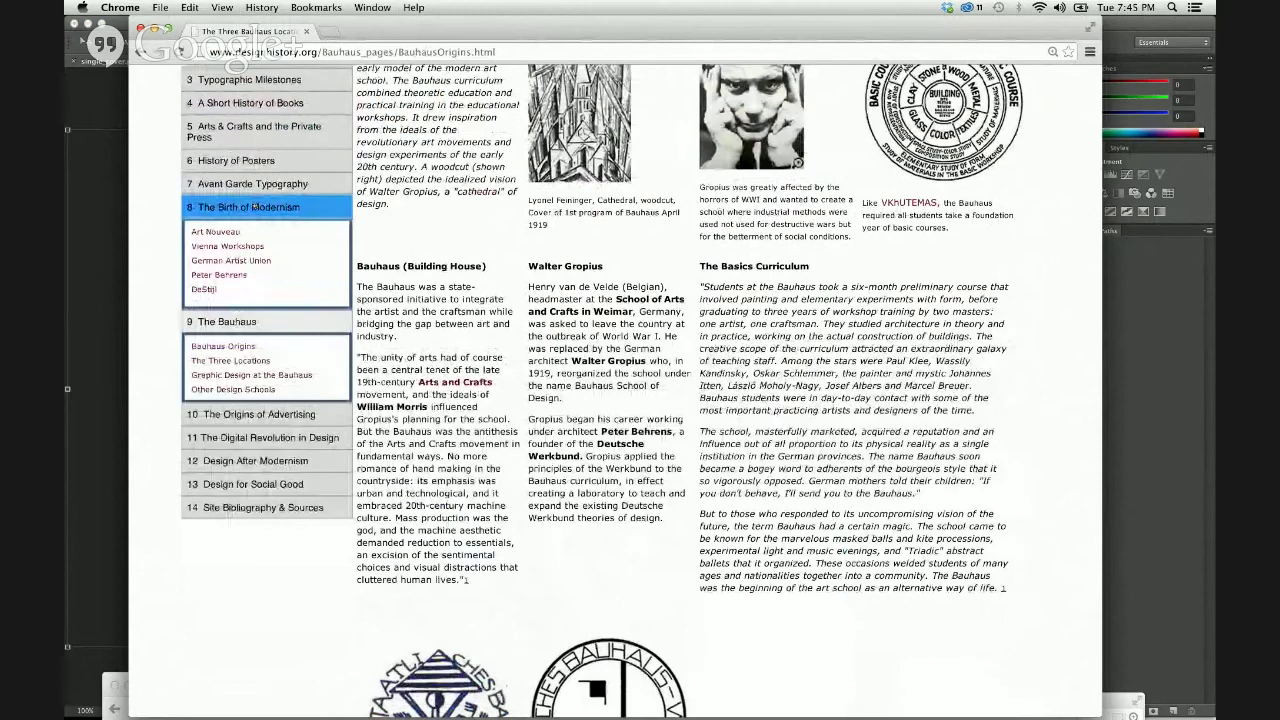
{"action": "left_click", "coordinate": [245, 184]}
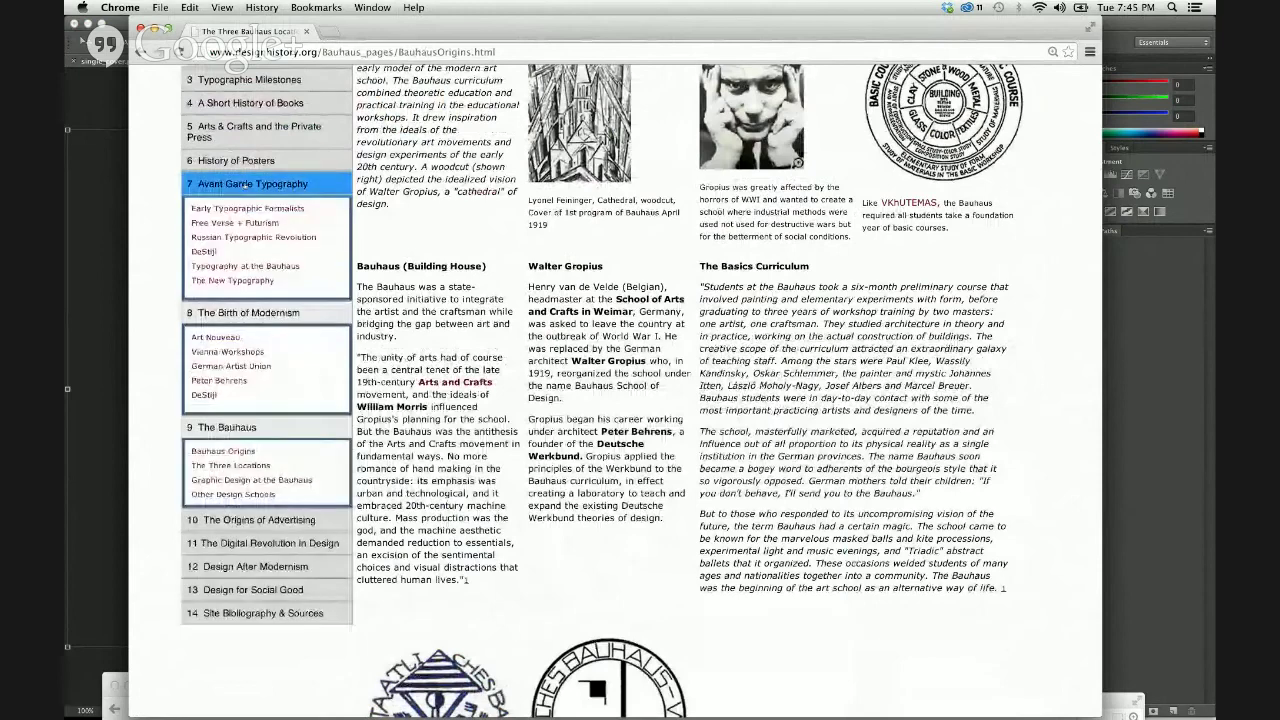
{"action": "left_click", "coordinate": [232, 237]}
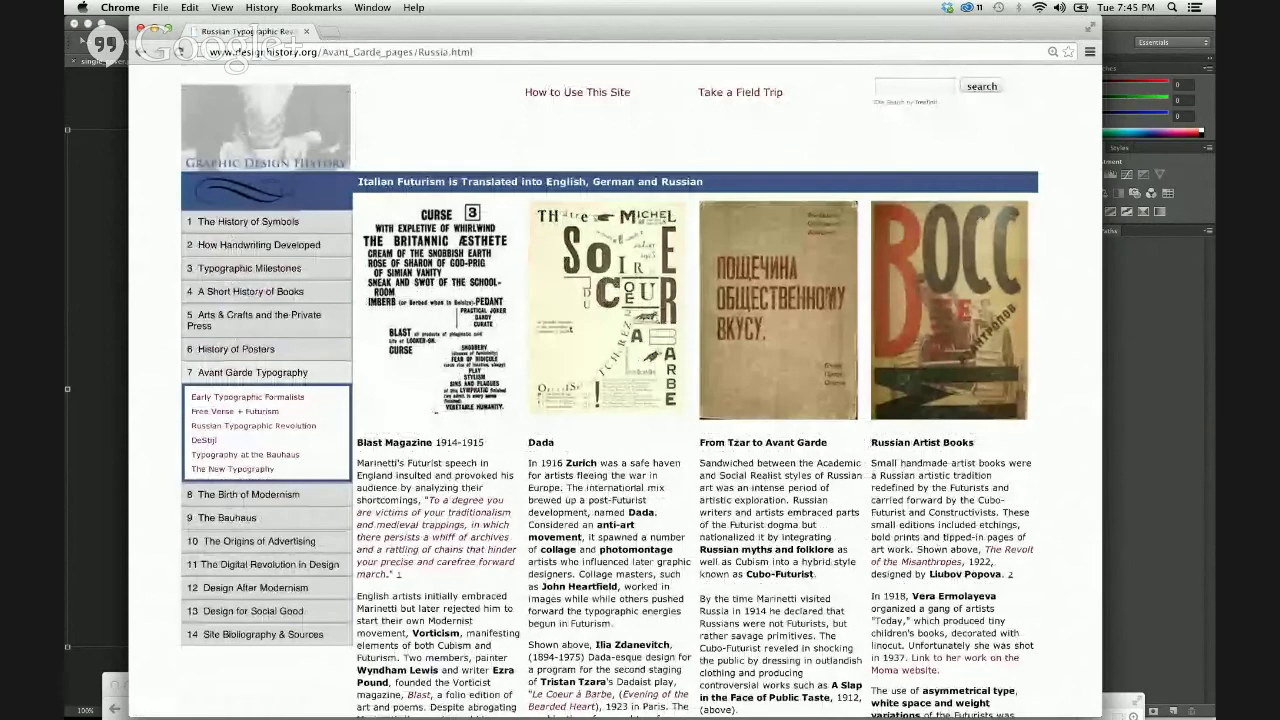
{"action": "scroll", "coordinate": [610, 390], "scroll_direction": "down", "scroll_amount": 3}
{"action": "scroll", "coordinate": [398, 135], "scroll_direction": "down", "scroll_amount": 15}
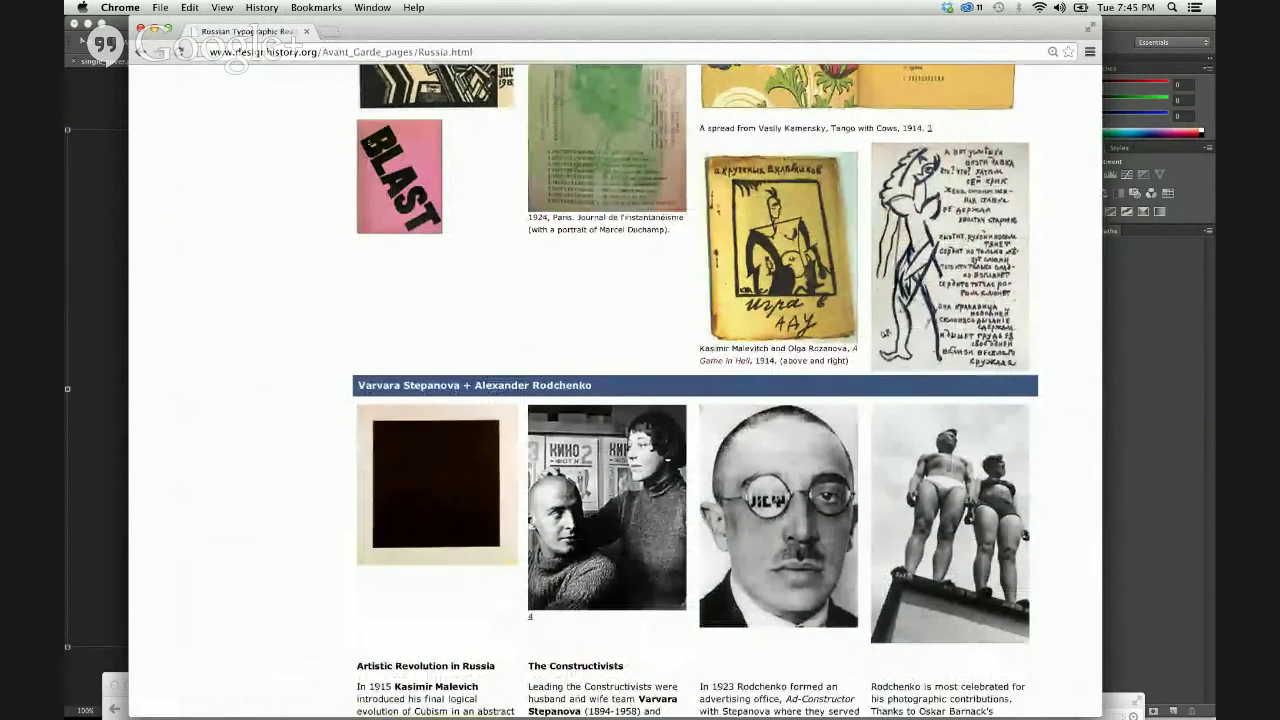
{"action": "scroll", "coordinate": [695, 390], "scroll_direction": "down", "scroll_amount": 12}
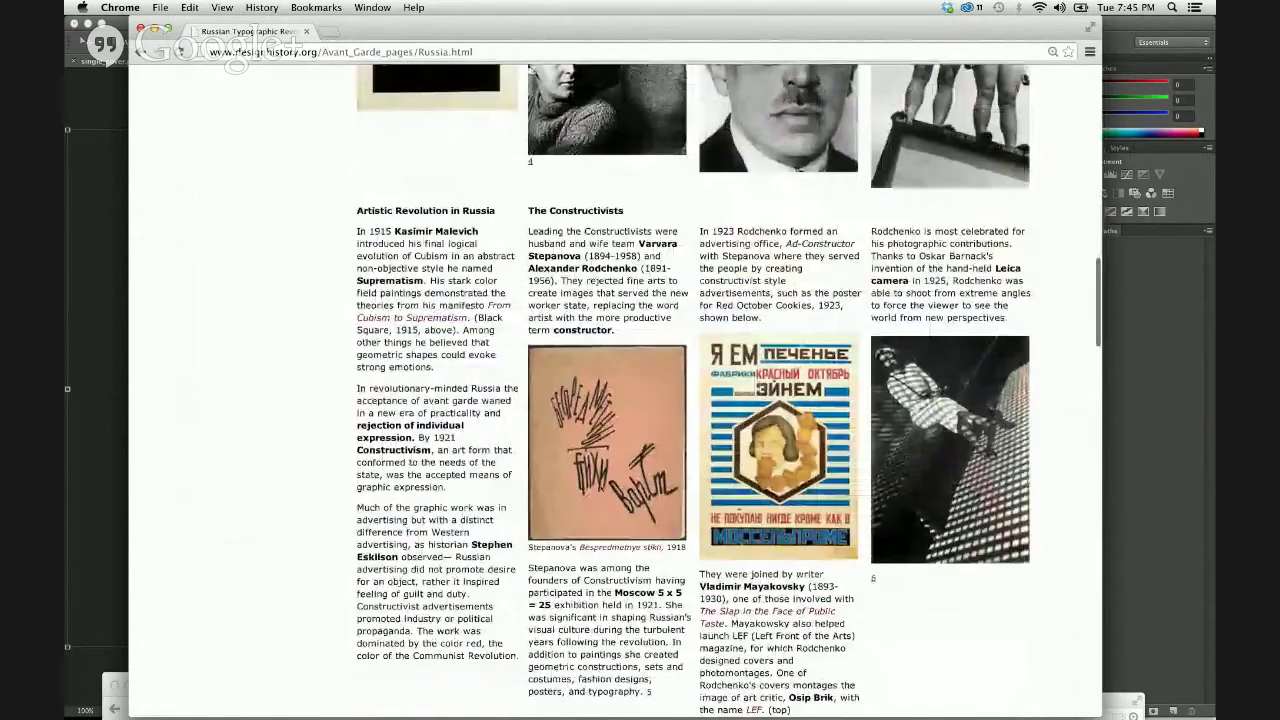
{"action": "scroll", "coordinate": [585, 479], "scroll_direction": "down", "scroll_amount": 15}
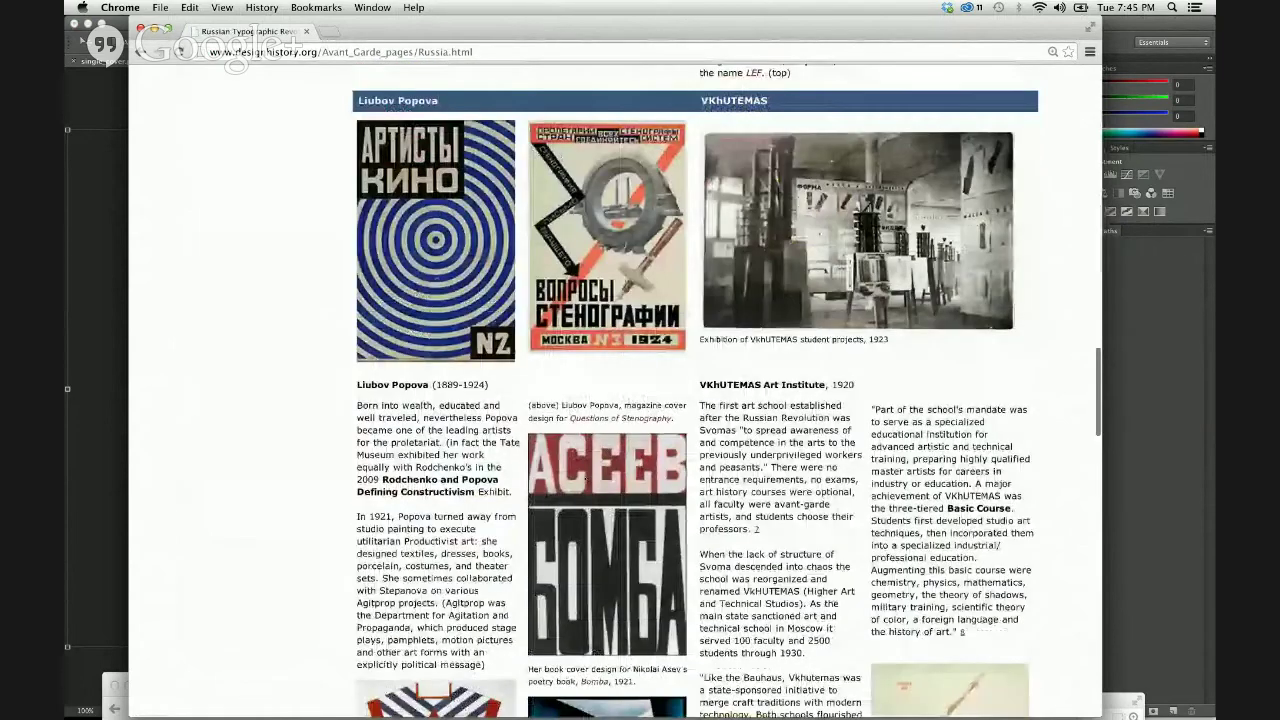
{"action": "scroll", "coordinate": [585, 479], "scroll_direction": "down", "scroll_amount": 12}
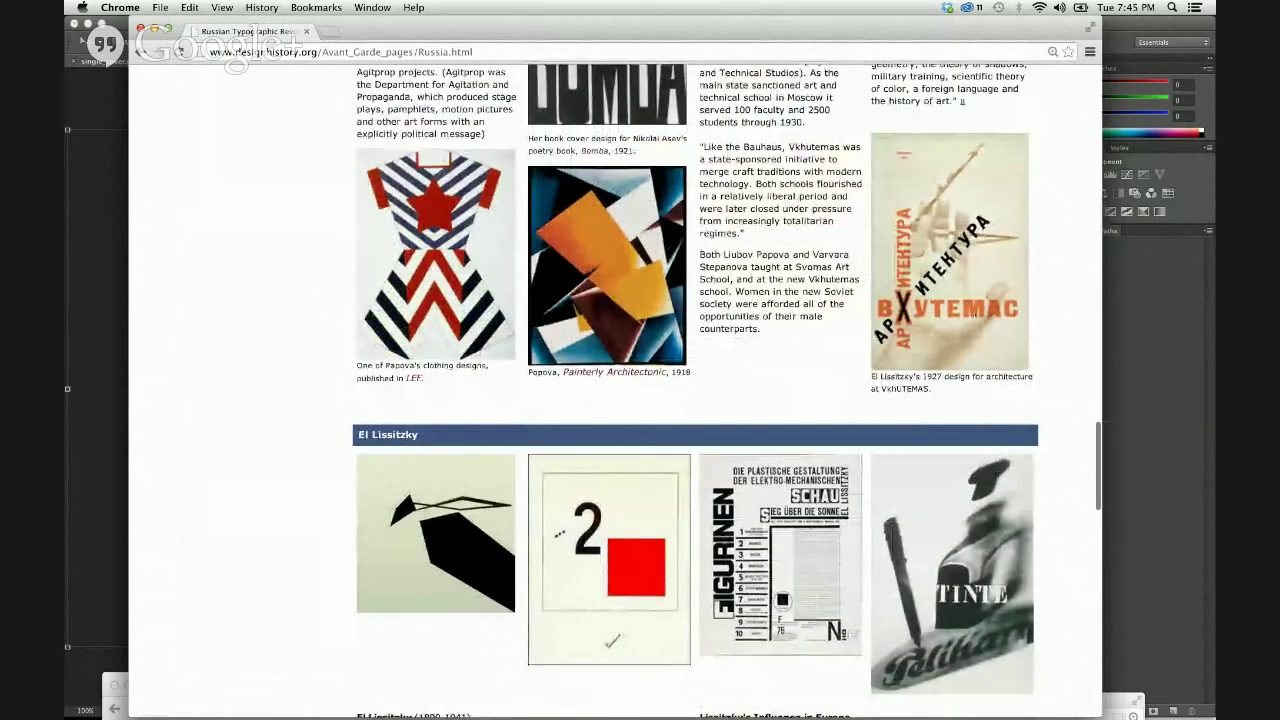
{"action": "scroll", "coordinate": [785, 571], "scroll_direction": "down", "scroll_amount": 3}
{"action": "scroll", "coordinate": [785, 571], "scroll_direction": "down", "scroll_amount": 11}
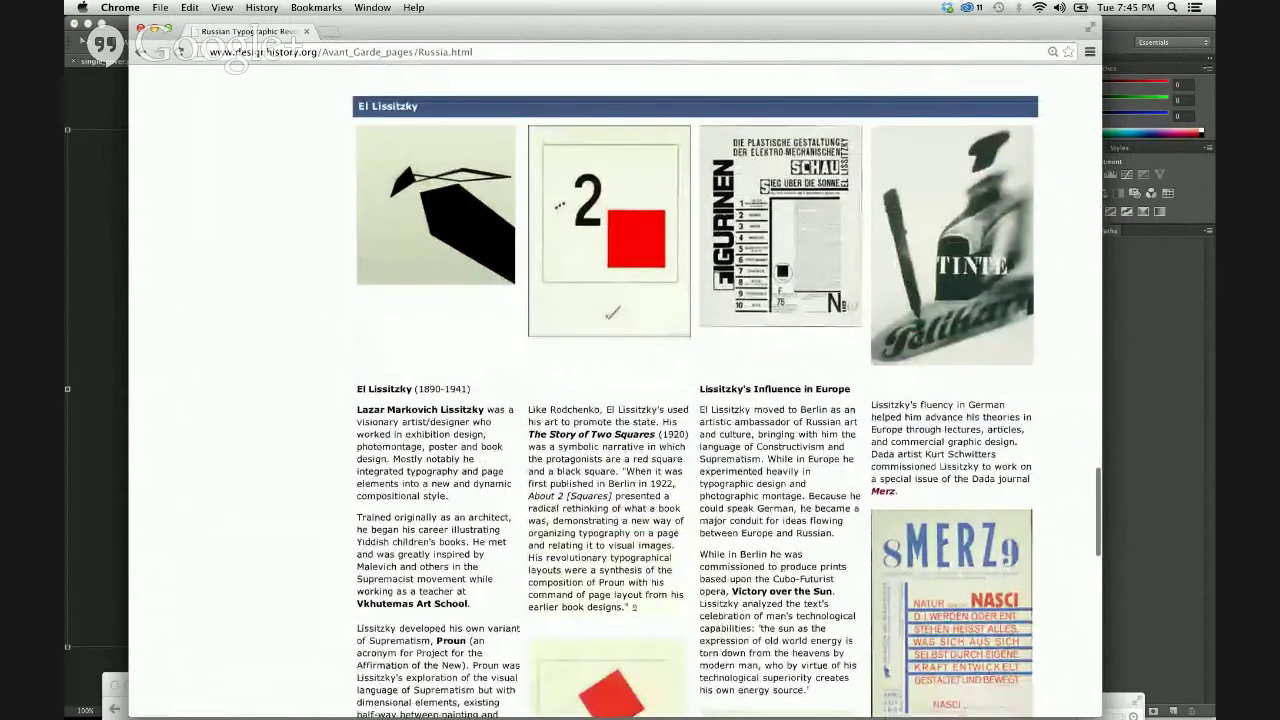
{"action": "scroll", "coordinate": [644, 529], "scroll_direction": "down", "scroll_amount": 5}
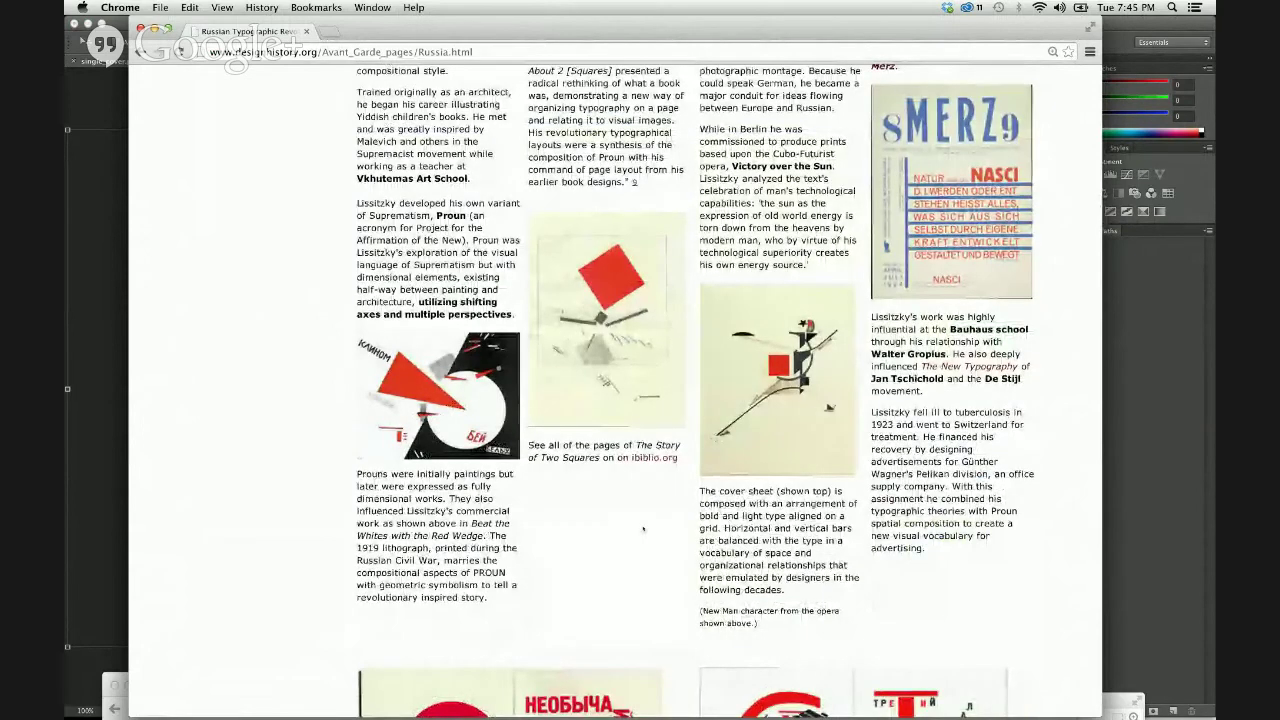
{"action": "scroll", "coordinate": [643, 529], "scroll_direction": "down", "scroll_amount": 4}
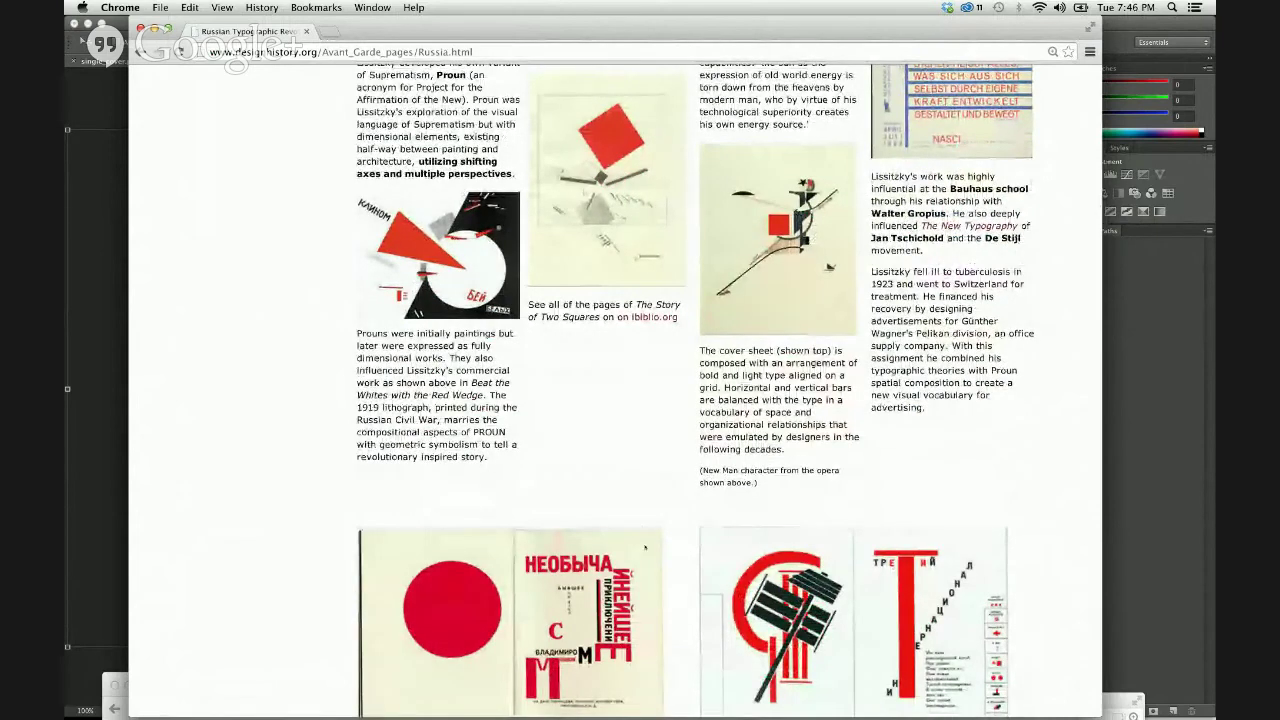
{"action": "scroll", "coordinate": [645, 547], "scroll_direction": "down", "scroll_amount": 8}
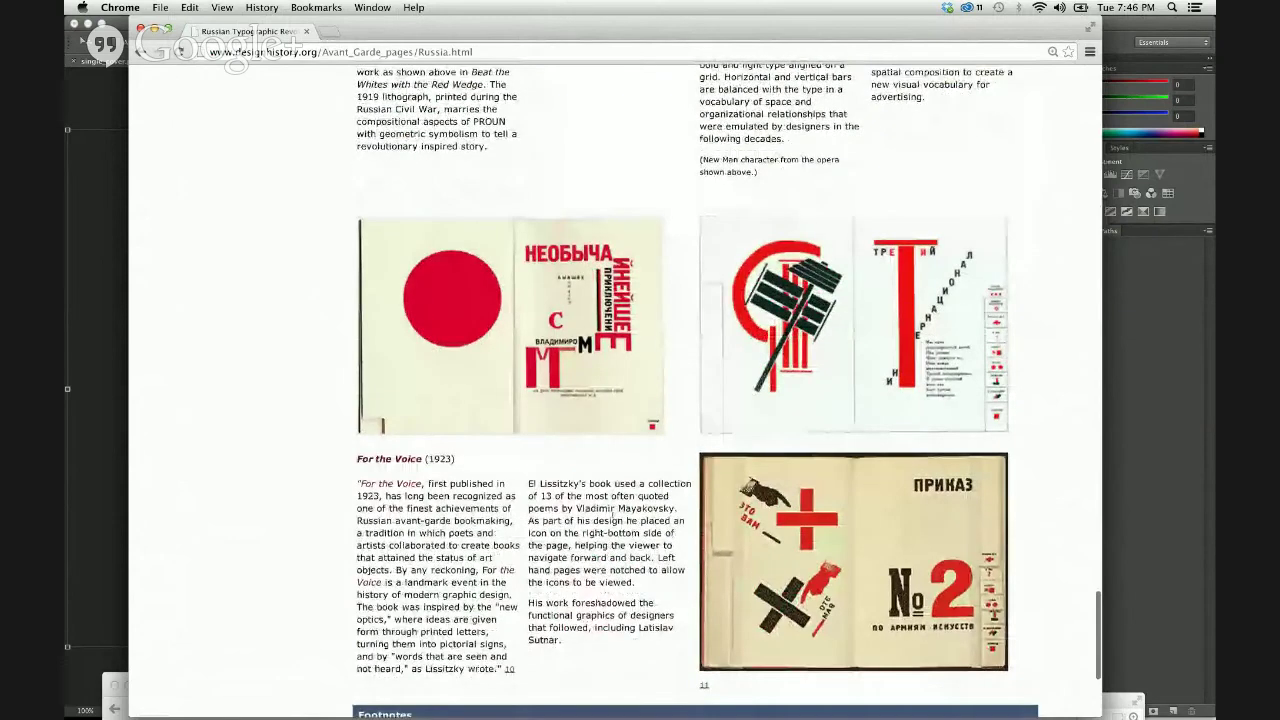
{"action": "scroll", "coordinate": [613, 513], "scroll_direction": "down", "scroll_amount": 2}
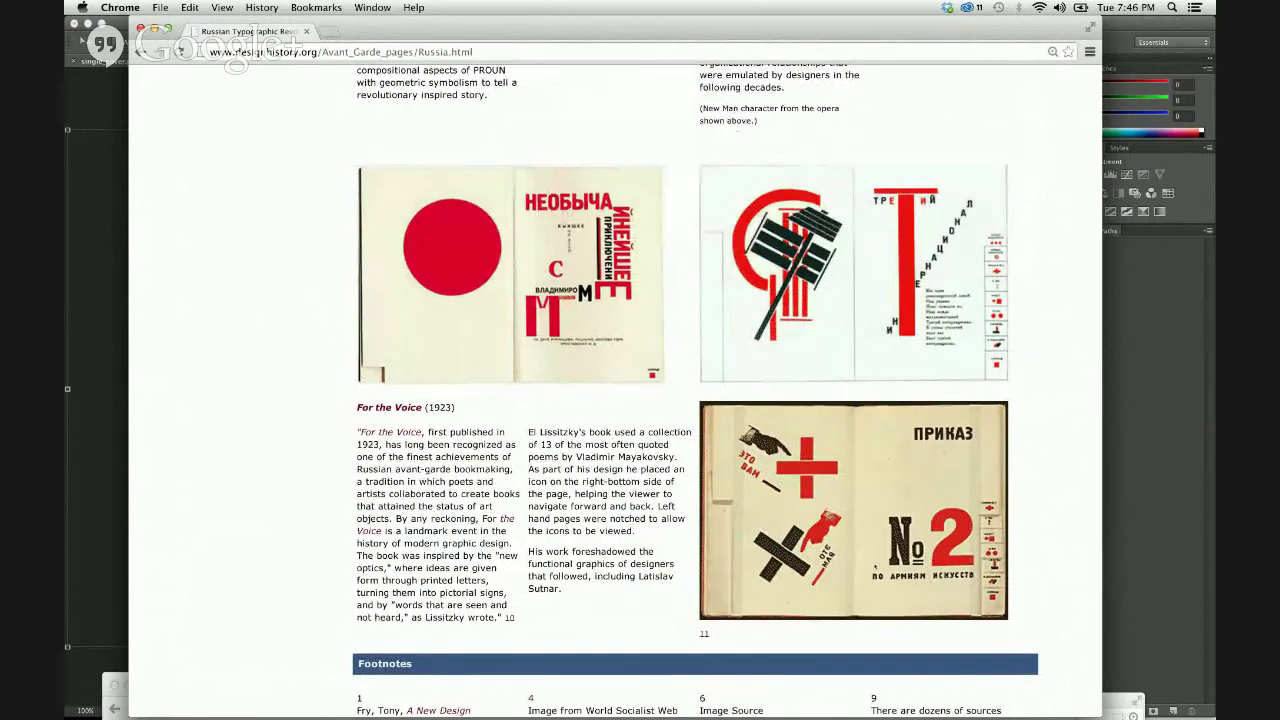
{"action": "scroll", "coordinate": [874, 566], "scroll_direction": "down", "scroll_amount": 5}
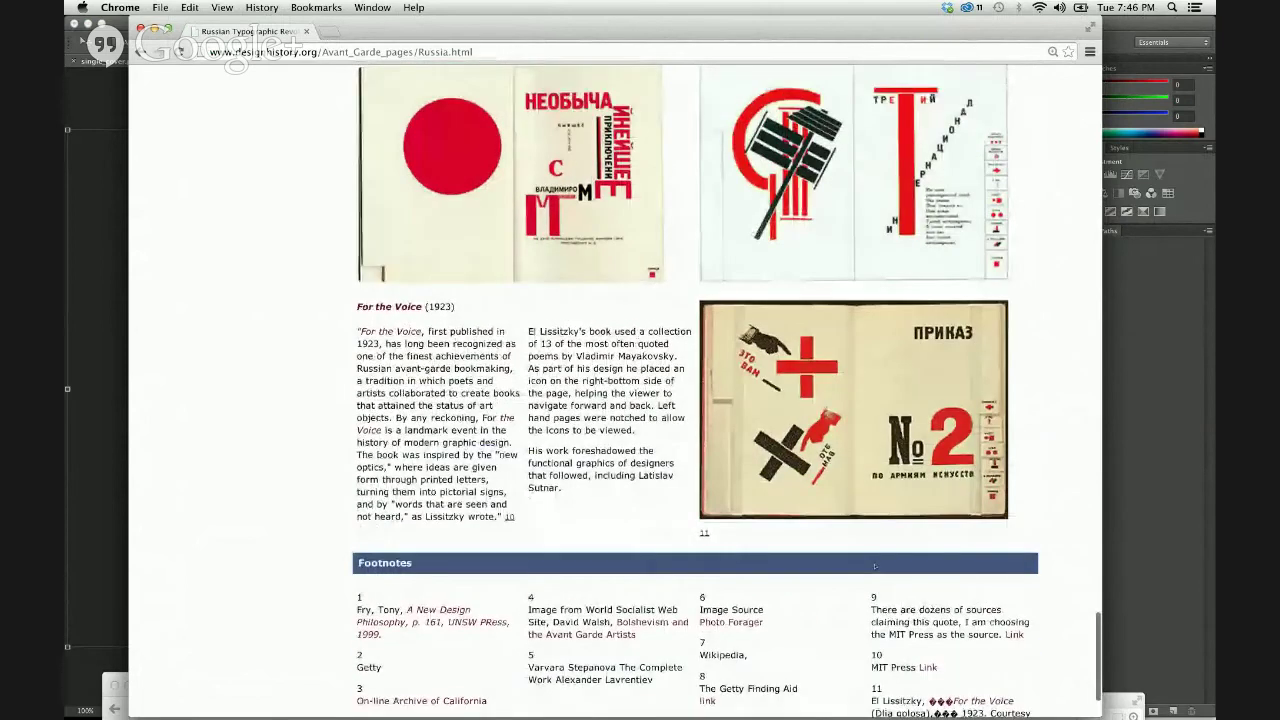
In a new browser window, search Google Images for 'franz ferdinand'
{"action": "key", "text": "super+n"}
{"action": "type", "text": "fra"}
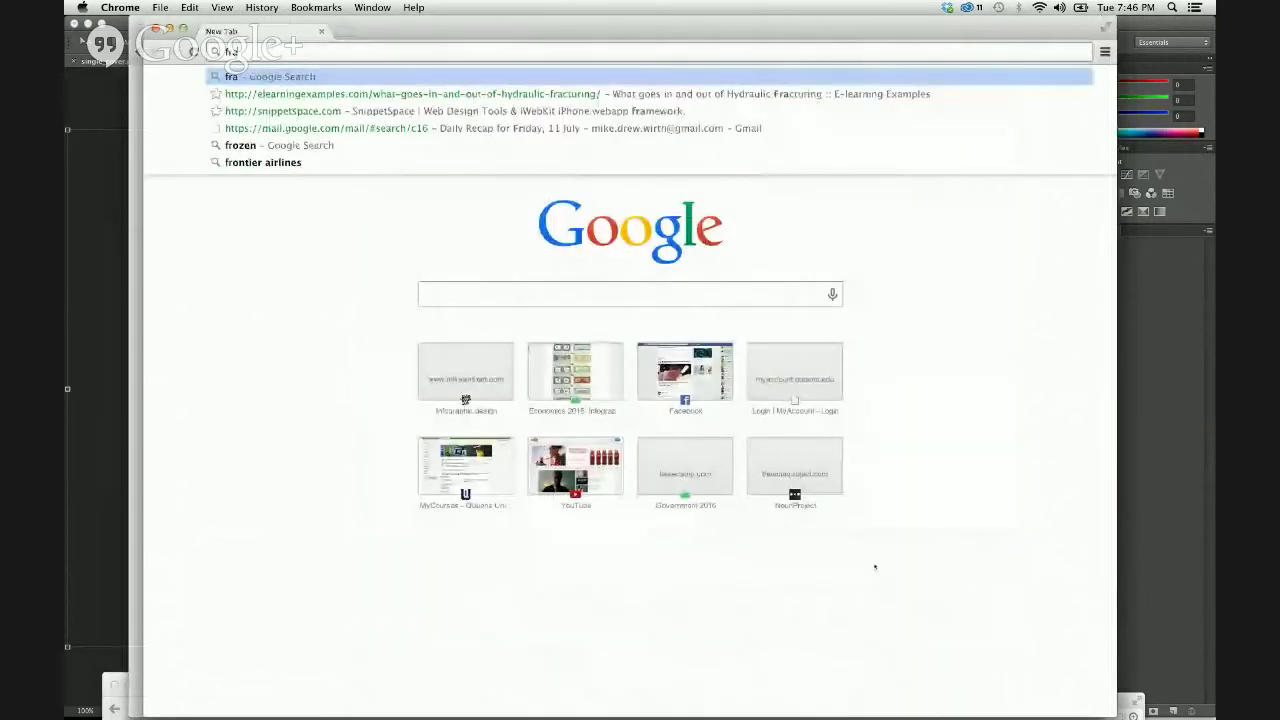
{"action": "type", "text": "nz f"}
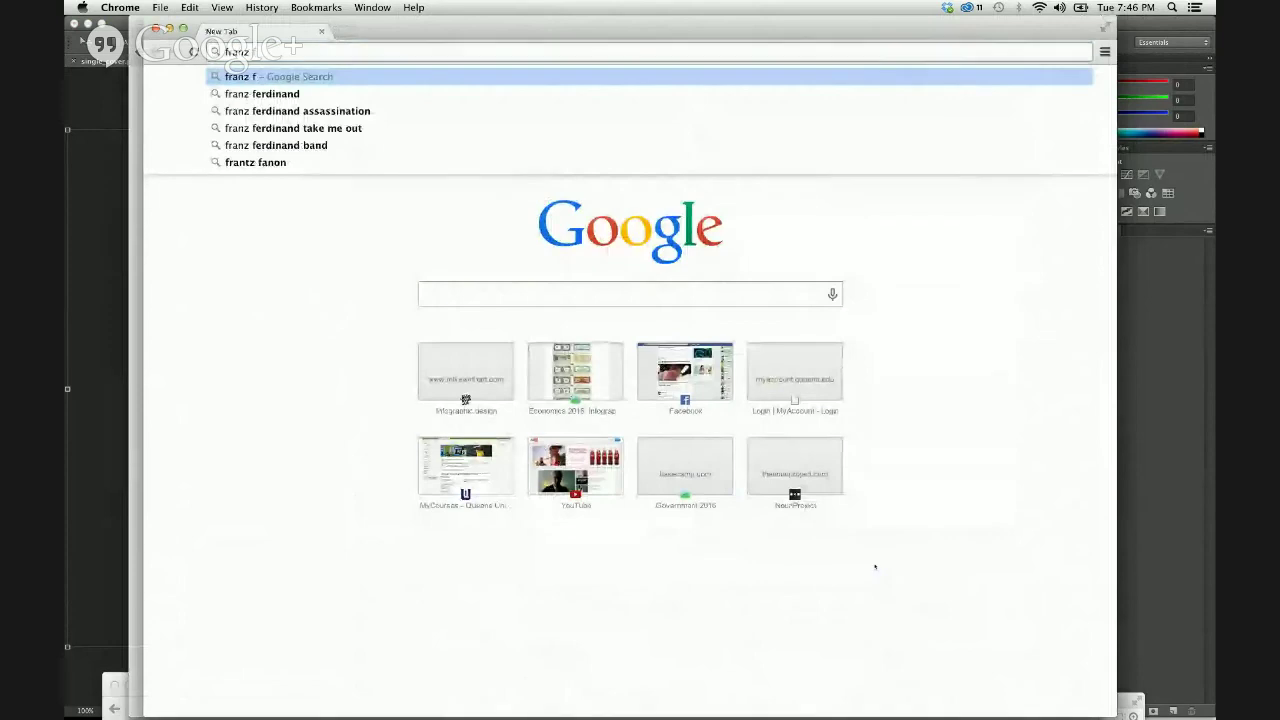
{"action": "key", "text": "Down"}
{"action": "key", "text": "Return"}
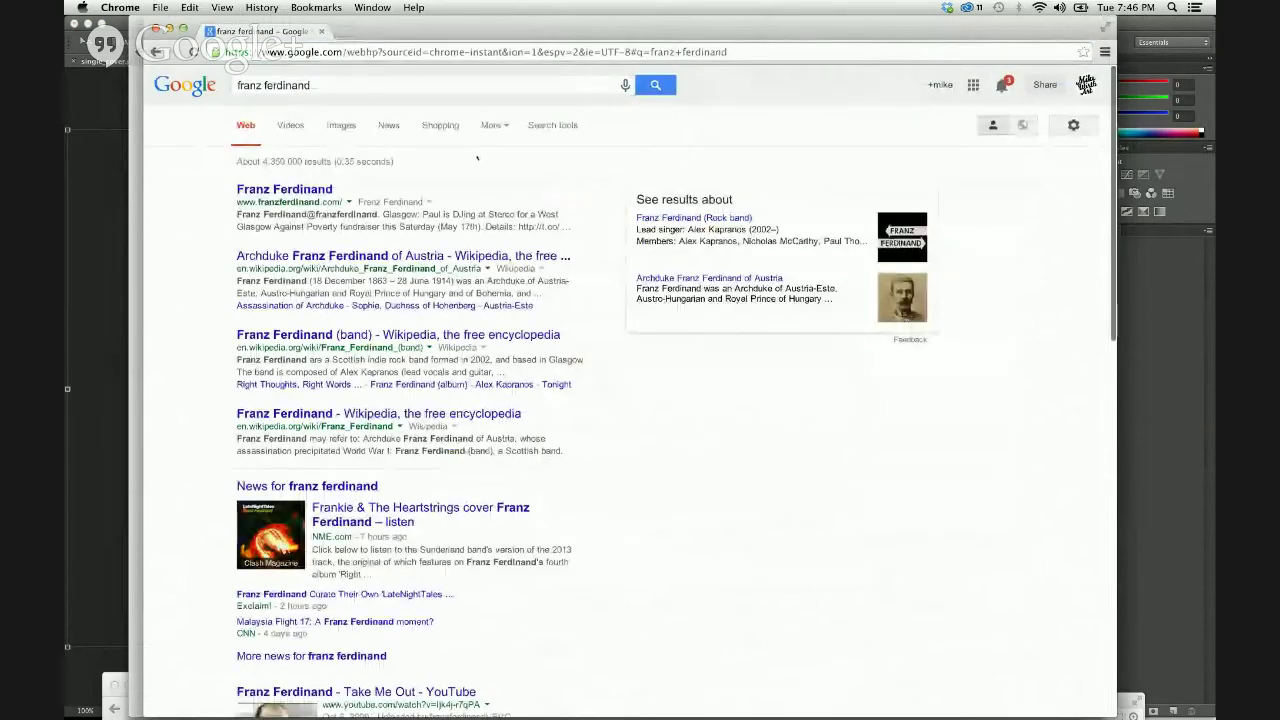
{"action": "left_click", "coordinate": [341, 125]}
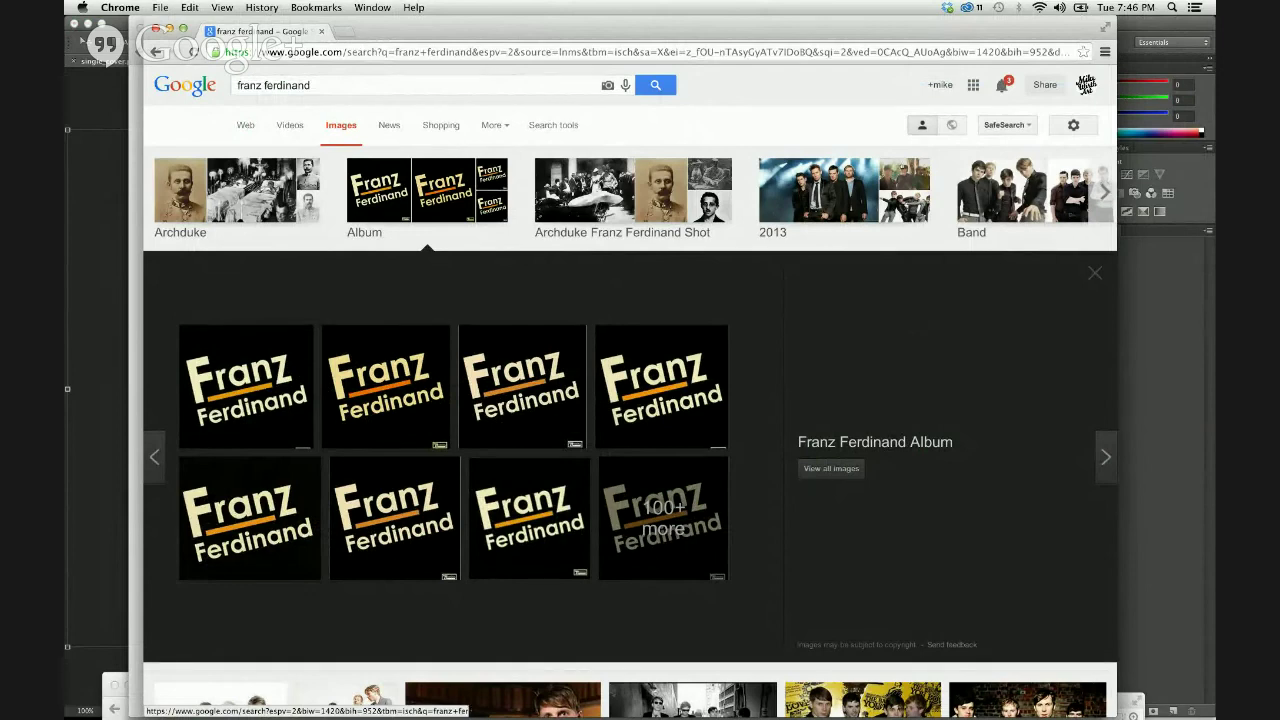
Browse the Archduke Franz Ferdinand Shot image group results
{"action": "left_click", "coordinate": [633, 200]}
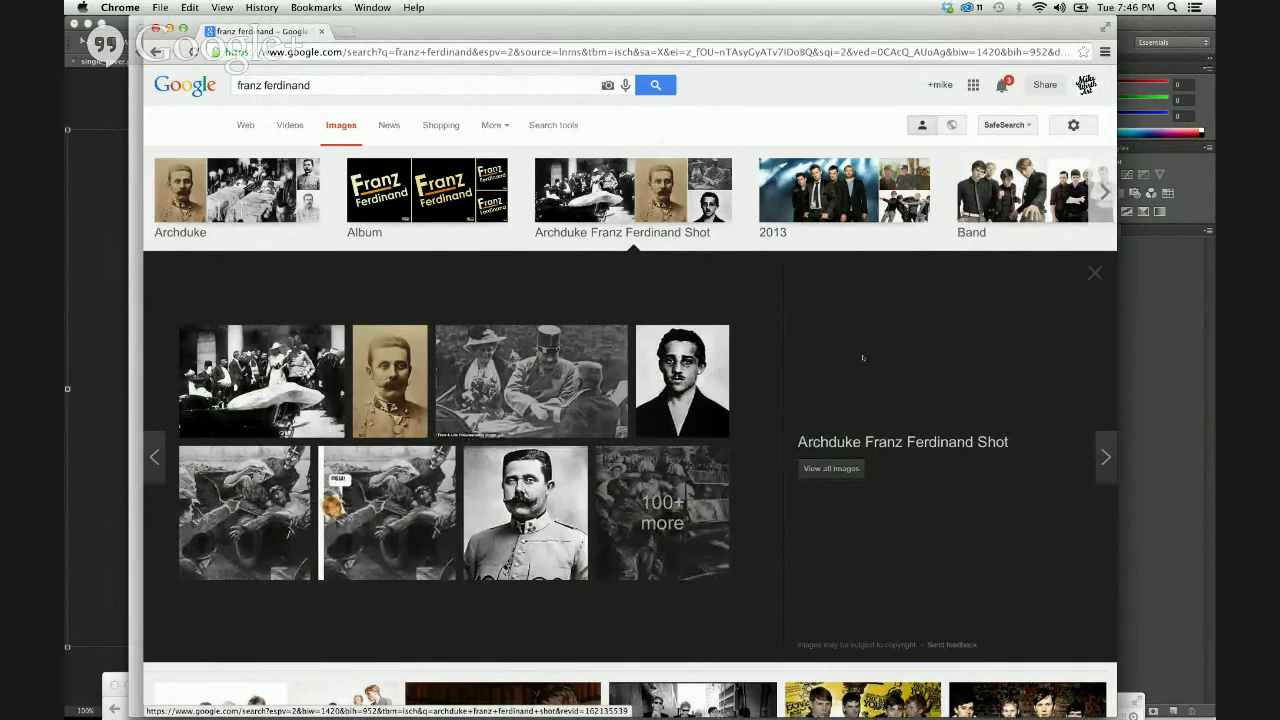
{"action": "scroll", "coordinate": [863, 357], "scroll_direction": "down", "scroll_amount": 5}
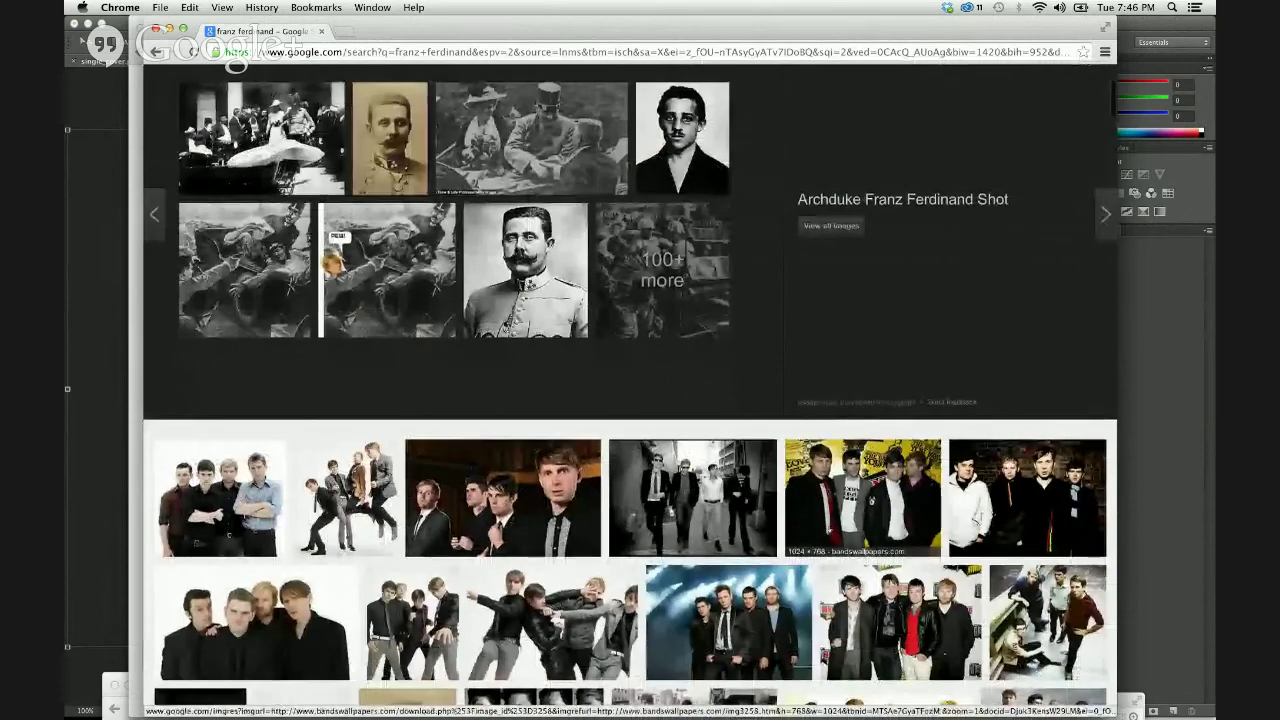
{"action": "scroll", "coordinate": [863, 357], "scroll_direction": "down", "scroll_amount": 10}
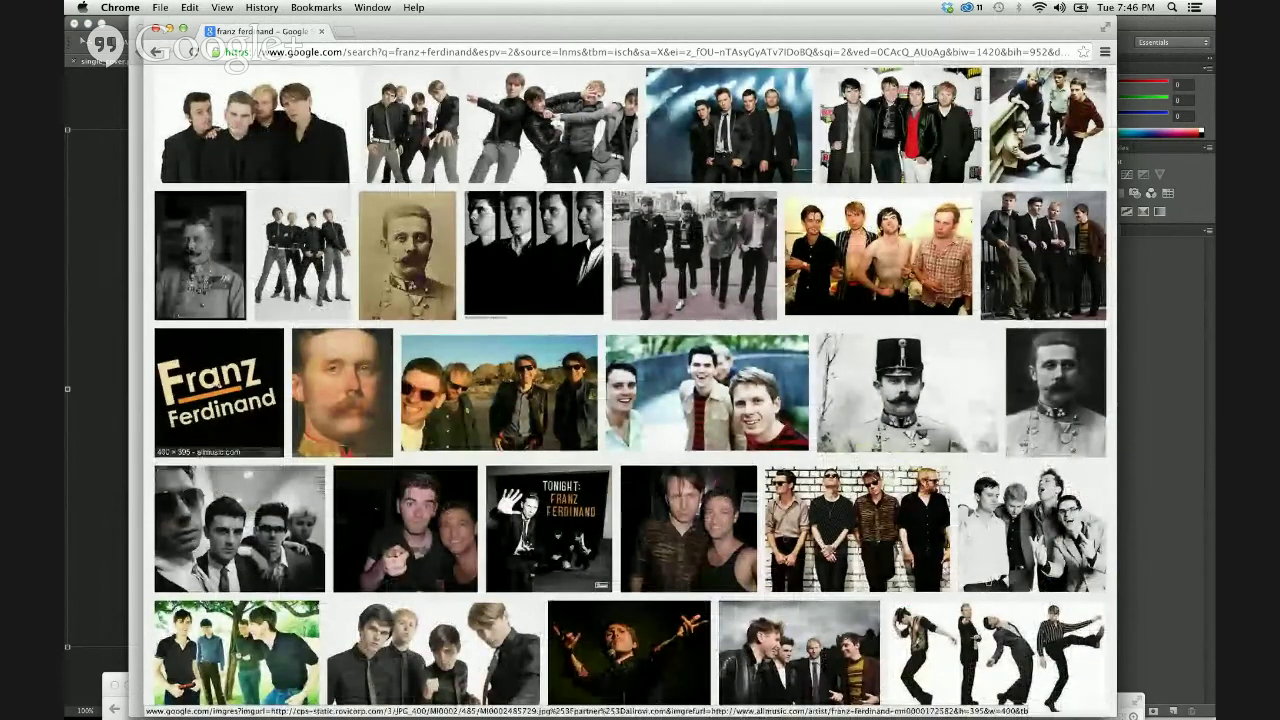
{"action": "scroll", "coordinate": [219, 392], "scroll_direction": "up", "scroll_amount": 1}
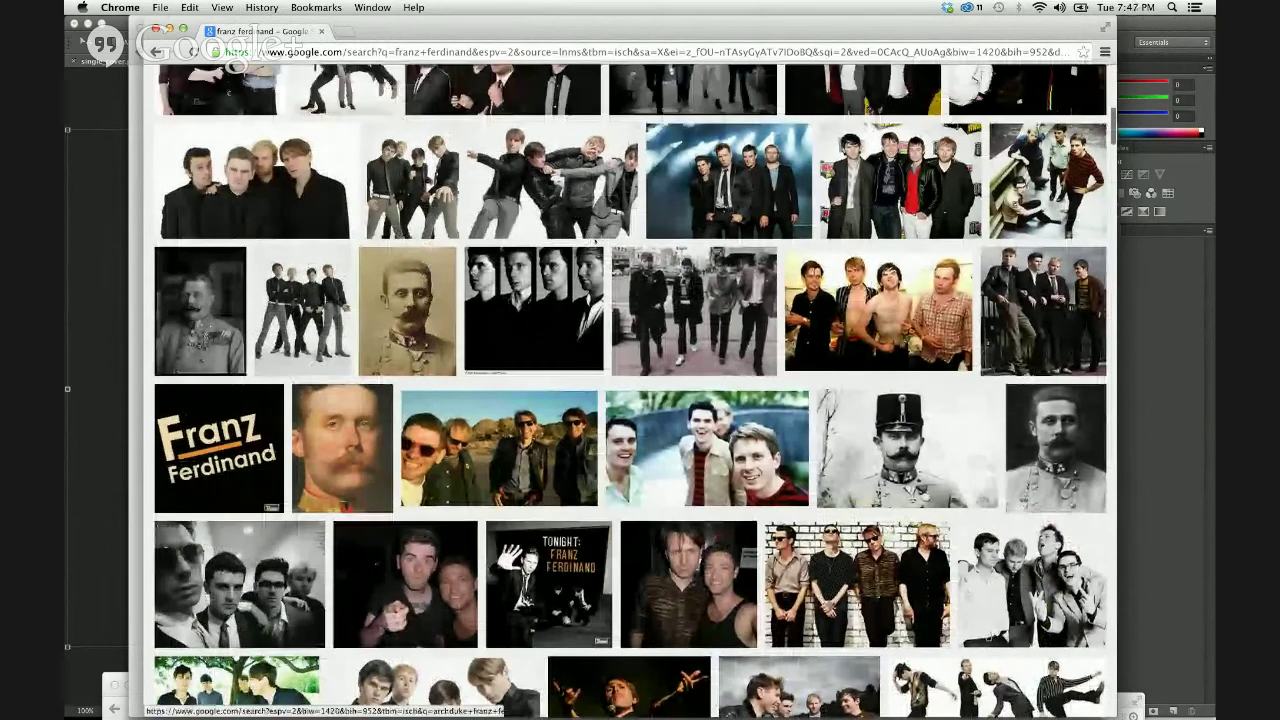
{"action": "scroll", "coordinate": [594, 241], "scroll_direction": "up", "scroll_amount": 8}
{"action": "left_click_drag", "start_coordinate": [573, 28], "coordinate": [573, 607]}
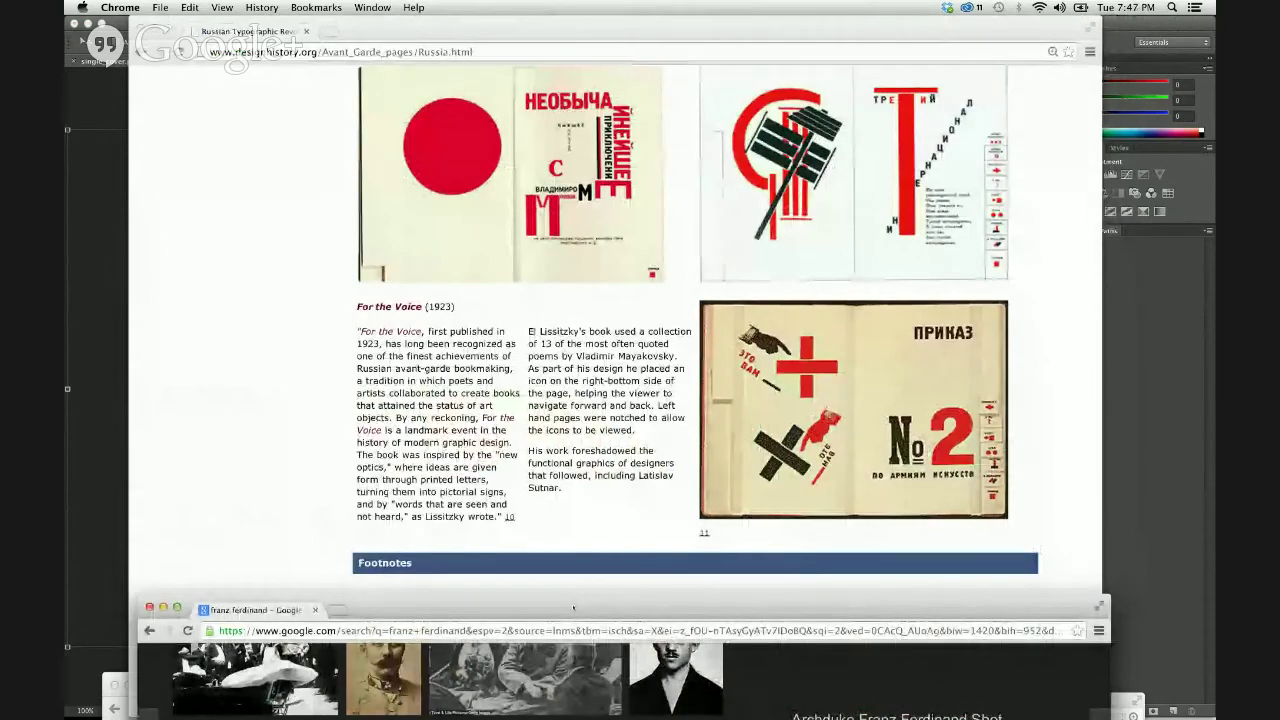
{"action": "left_click_drag", "start_coordinate": [573, 607], "coordinate": [617, 29]}
{"action": "scroll", "coordinate": [589, 522], "scroll_direction": "down", "scroll_amount": 5}
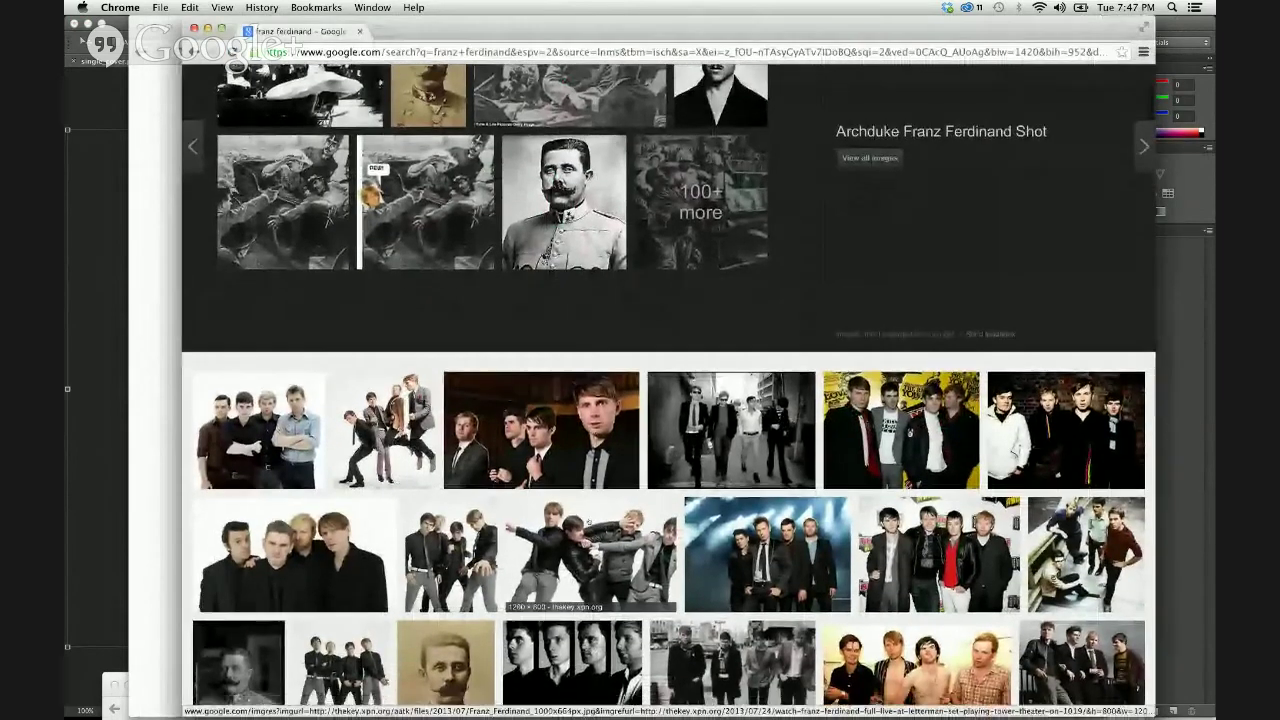
{"action": "scroll", "coordinate": [589, 522], "scroll_direction": "down", "scroll_amount": 8}
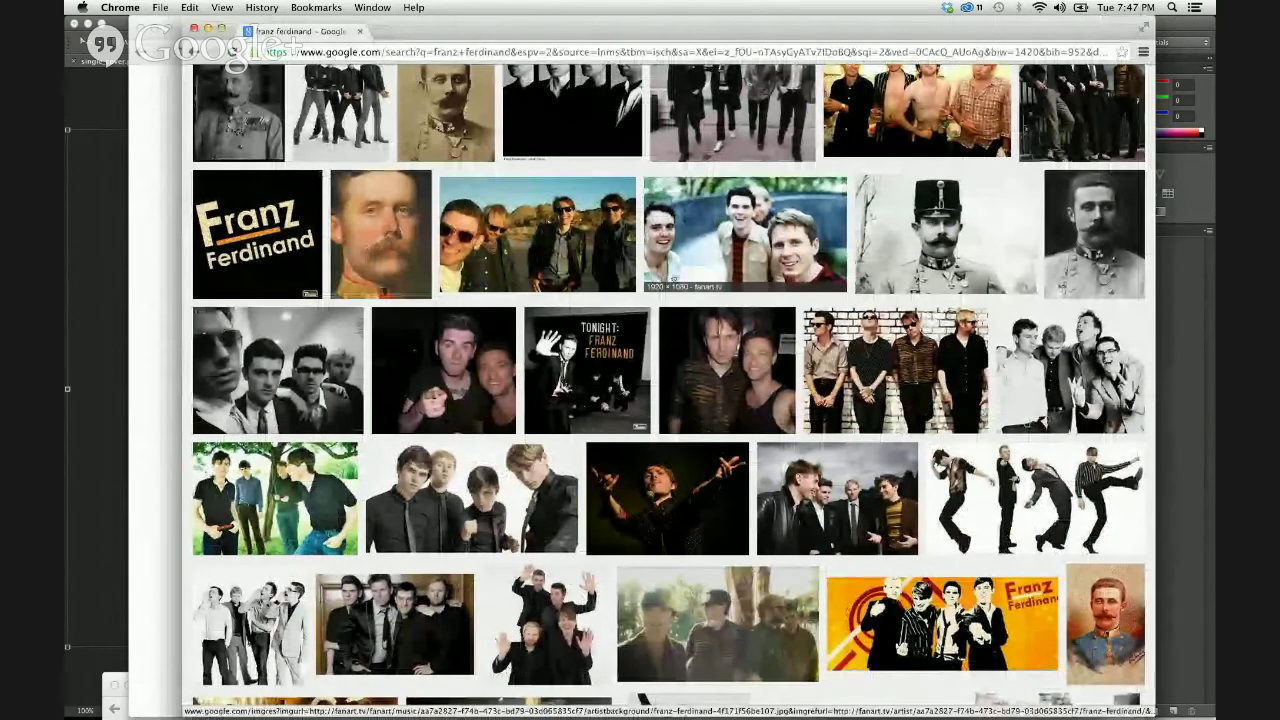
Search Google Images for 'rouge beer labels'
{"action": "left_click", "coordinate": [437, 51]}
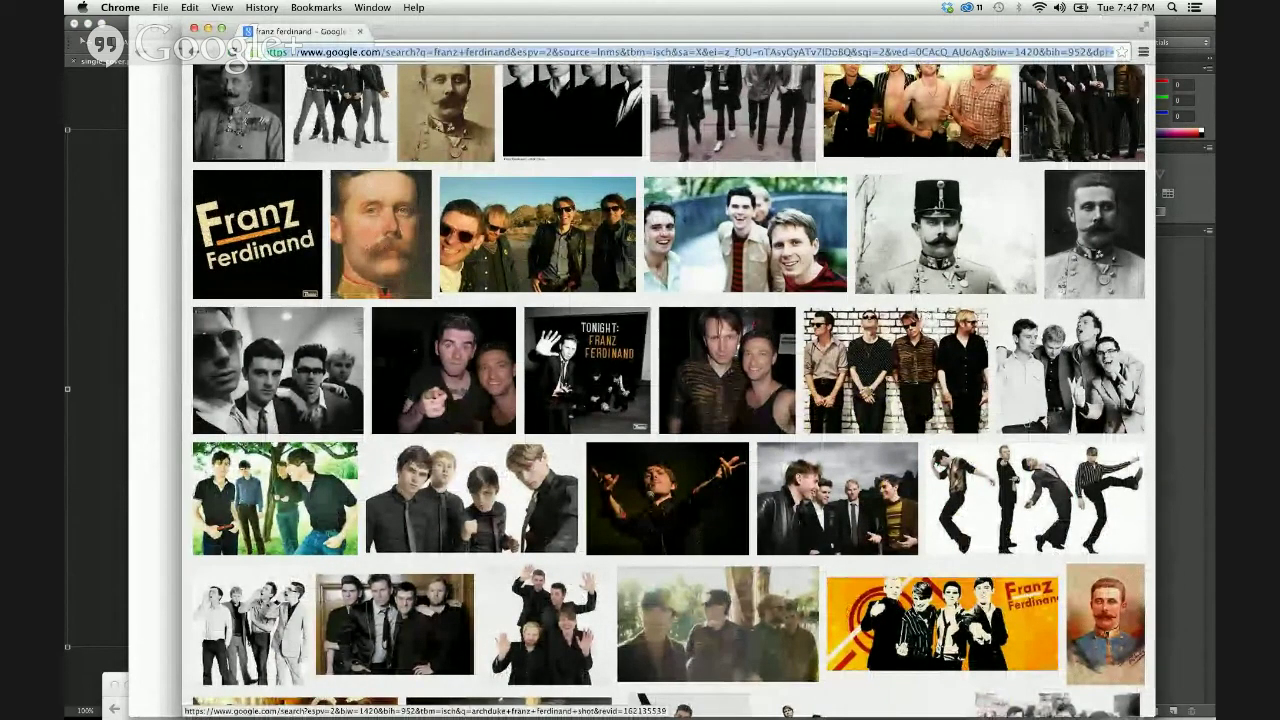
{"action": "type", "text": "rouge beer"}
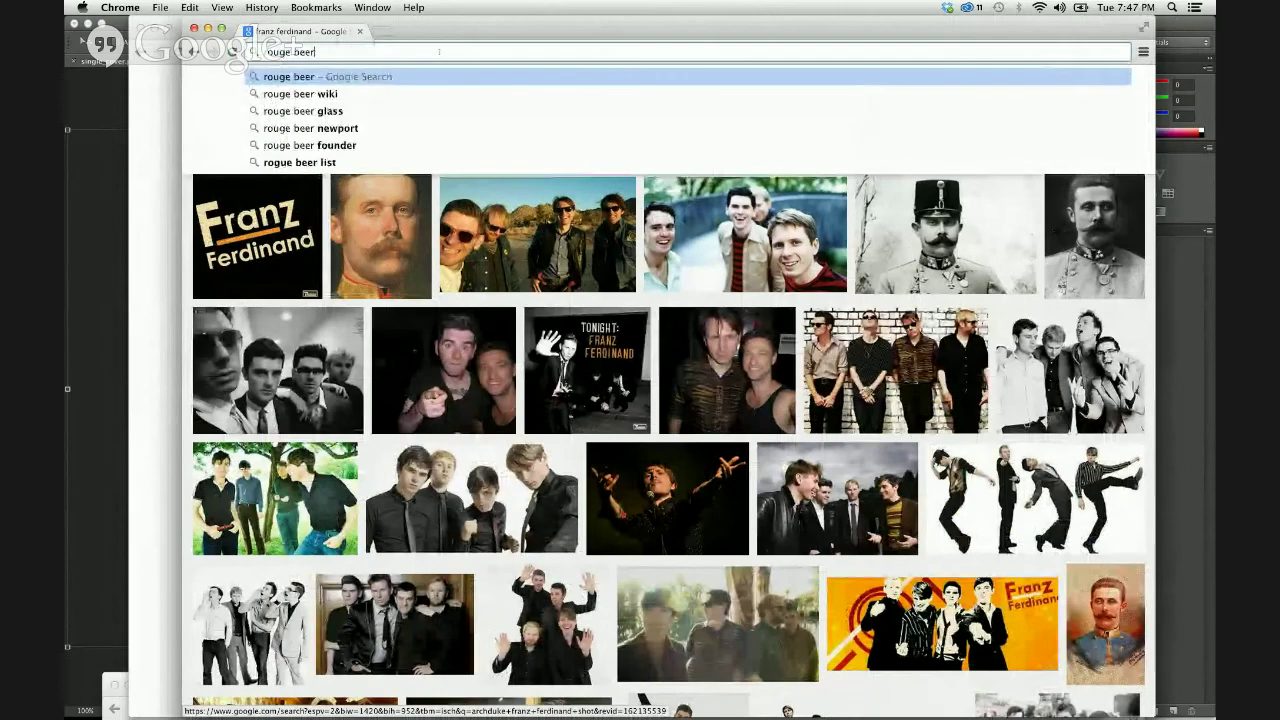
{"action": "type", "text": " labesl"}
{"action": "key", "text": "Return"}
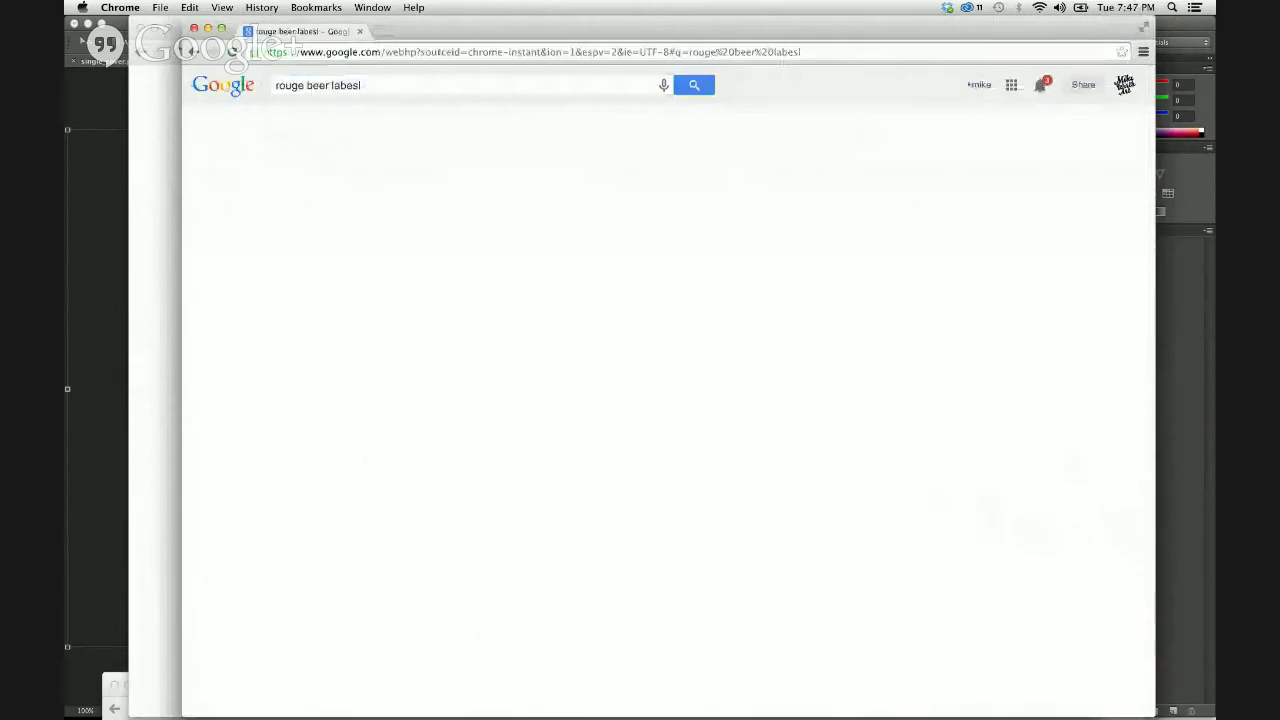
{"action": "left_click", "coordinate": [330, 125]}
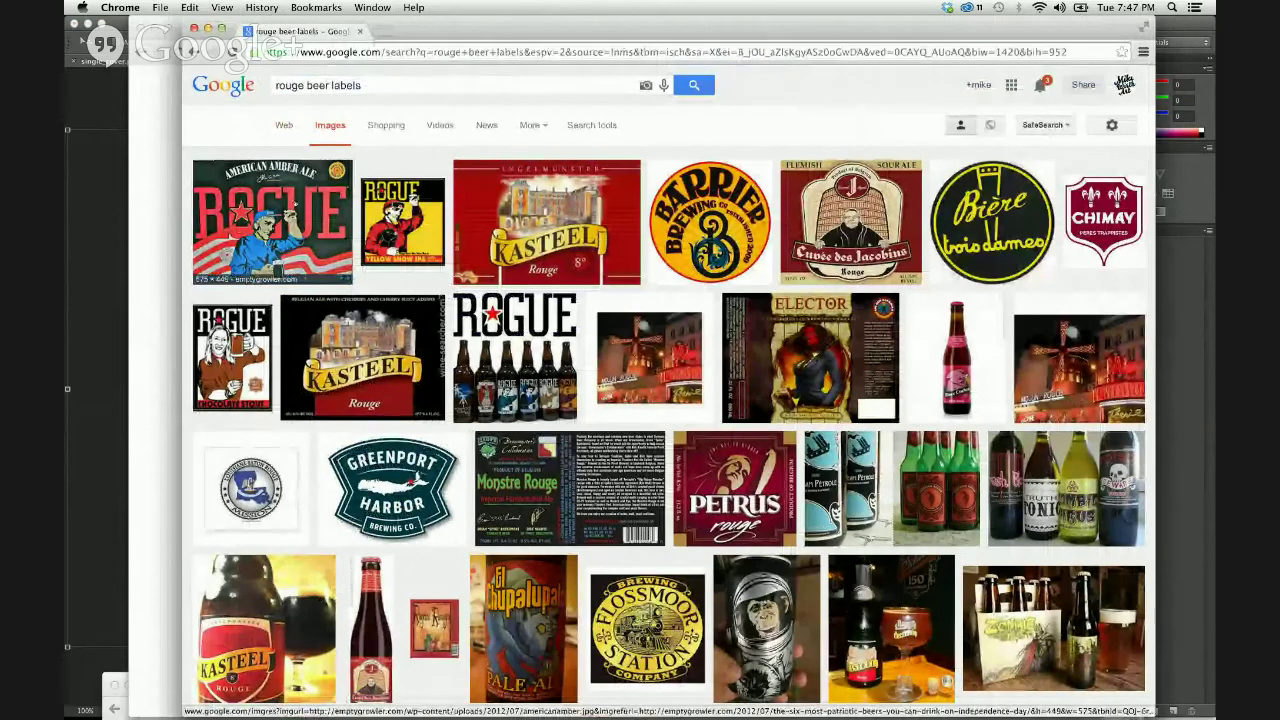
Preview beer label images like American Amber Ale, Yellow Snow IPA and Hazelnut Brown Nectar
{"action": "left_click", "coordinate": [270, 220]}
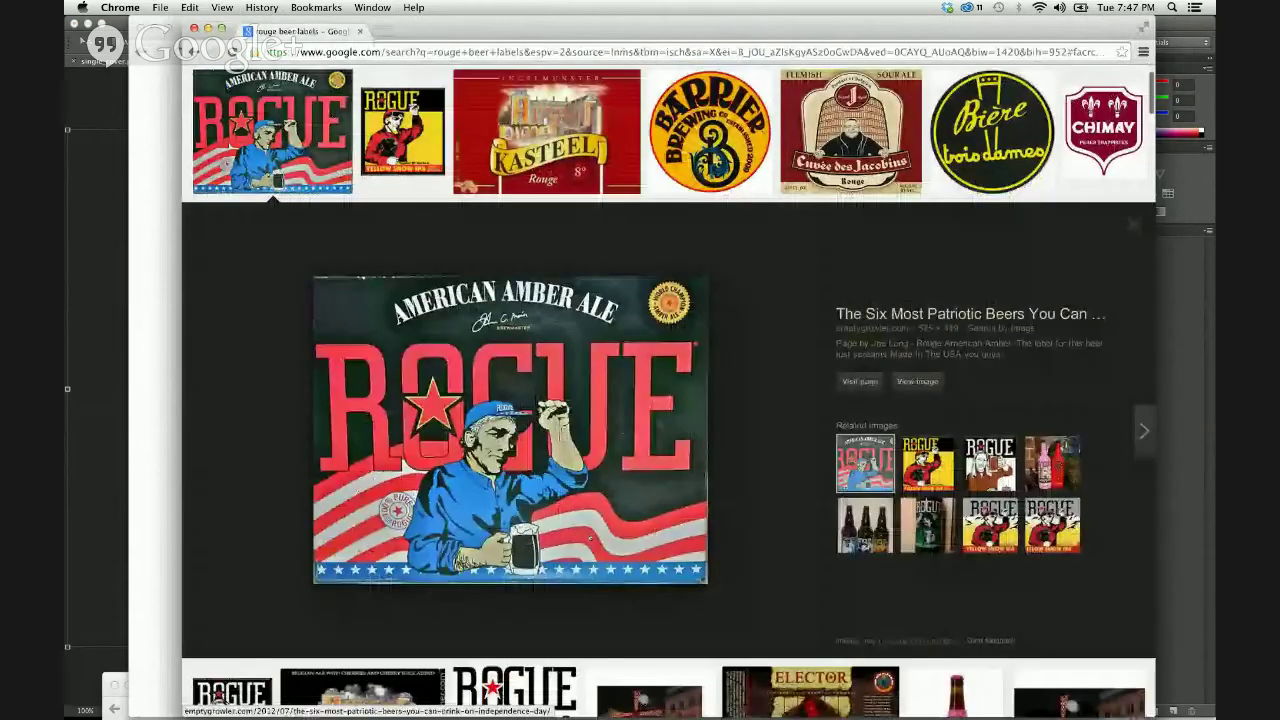
{"action": "left_click", "coordinate": [928, 464]}
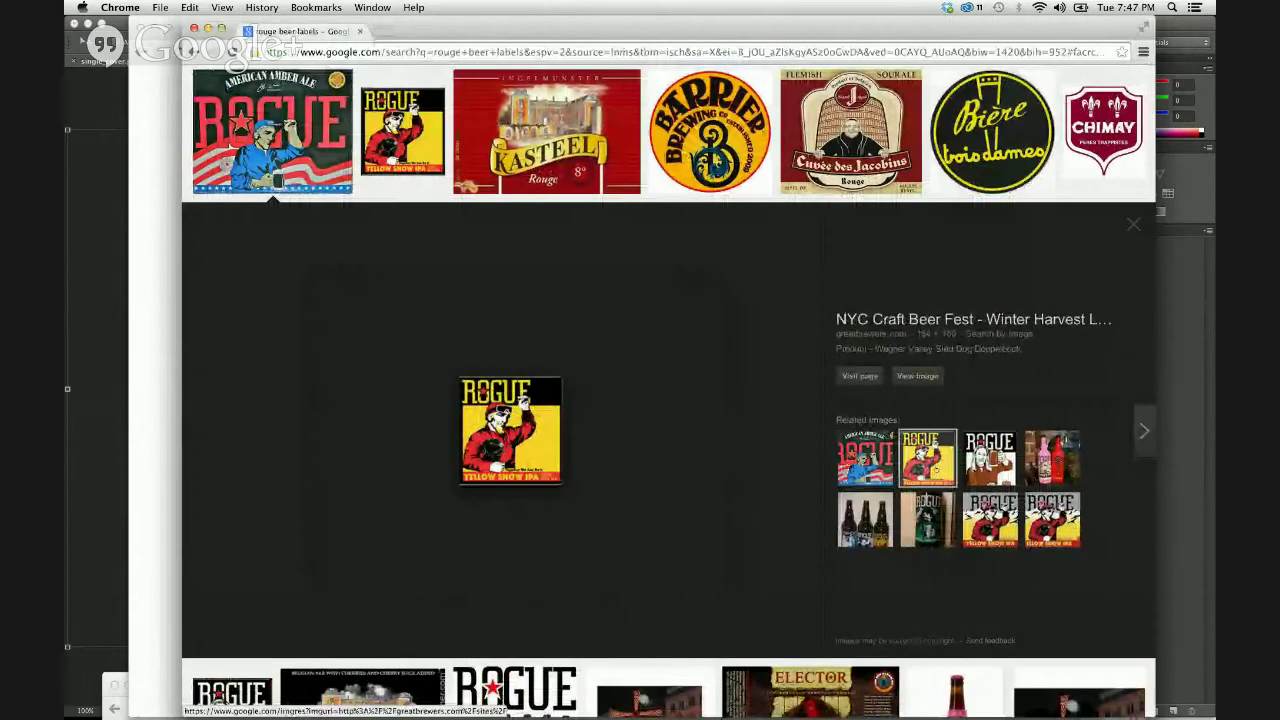
{"action": "left_click", "coordinate": [989, 457]}
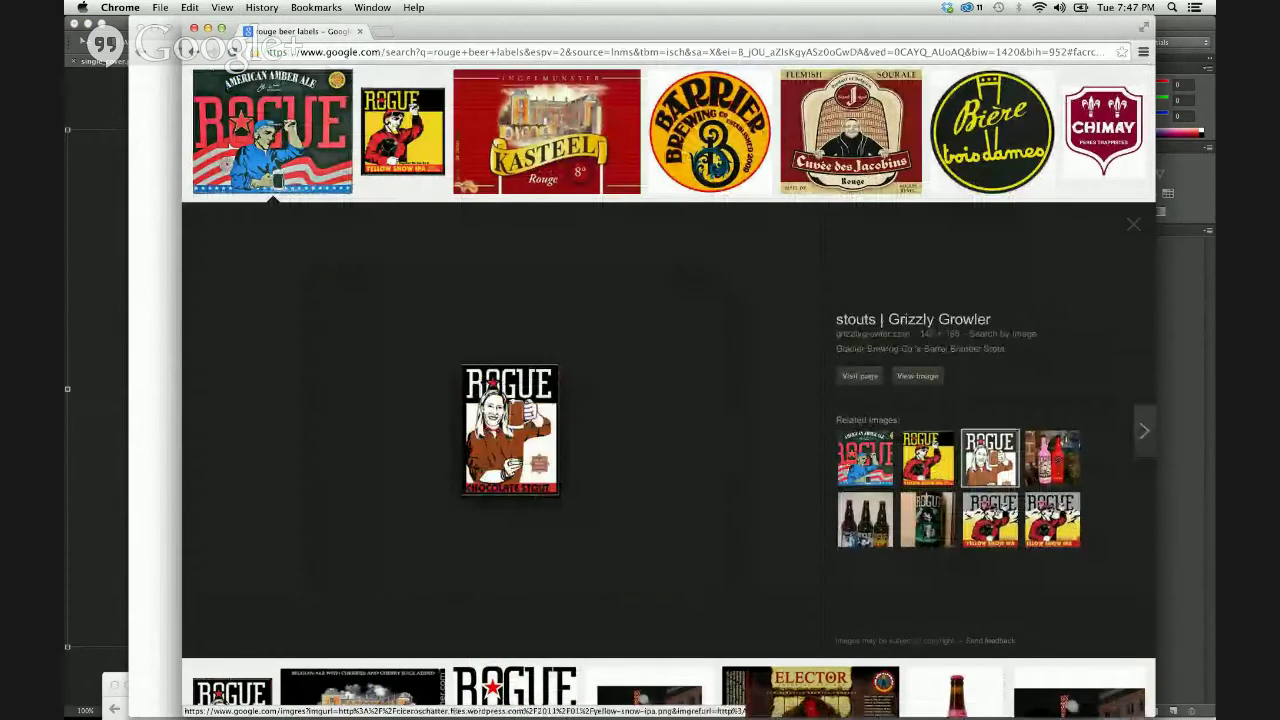
{"action": "left_click", "coordinate": [990, 517]}
{"action": "left_click", "coordinate": [1052, 530]}
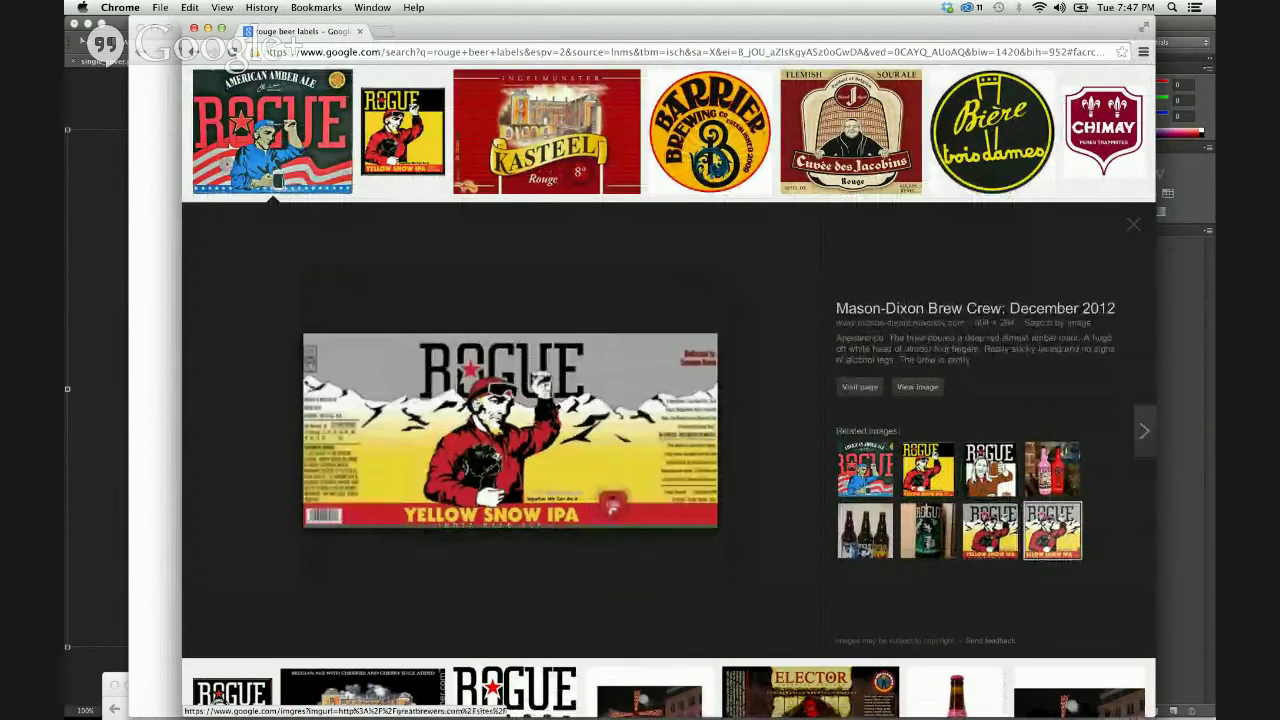
{"action": "scroll", "coordinate": [1052, 530], "scroll_direction": "down", "scroll_amount": 5}
{"action": "scroll", "coordinate": [745, 424], "scroll_direction": "down", "scroll_amount": 5}
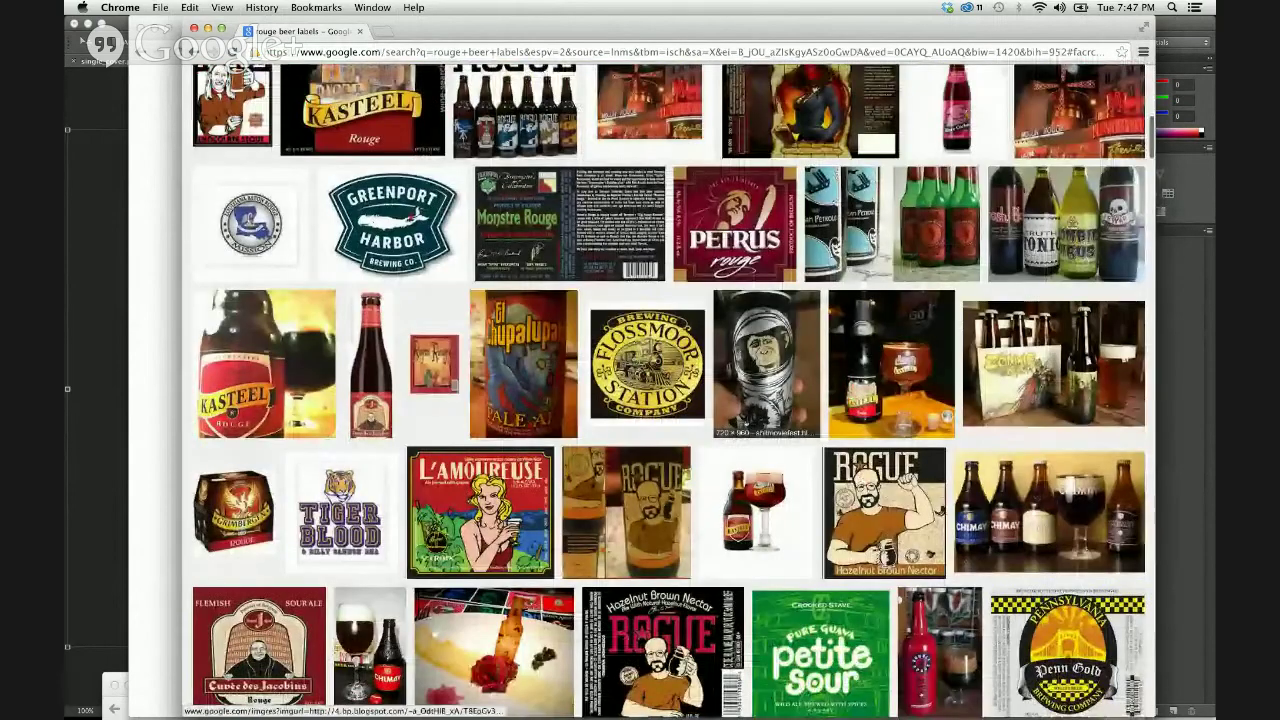
{"action": "scroll", "coordinate": [745, 424], "scroll_direction": "up", "scroll_amount": 1}
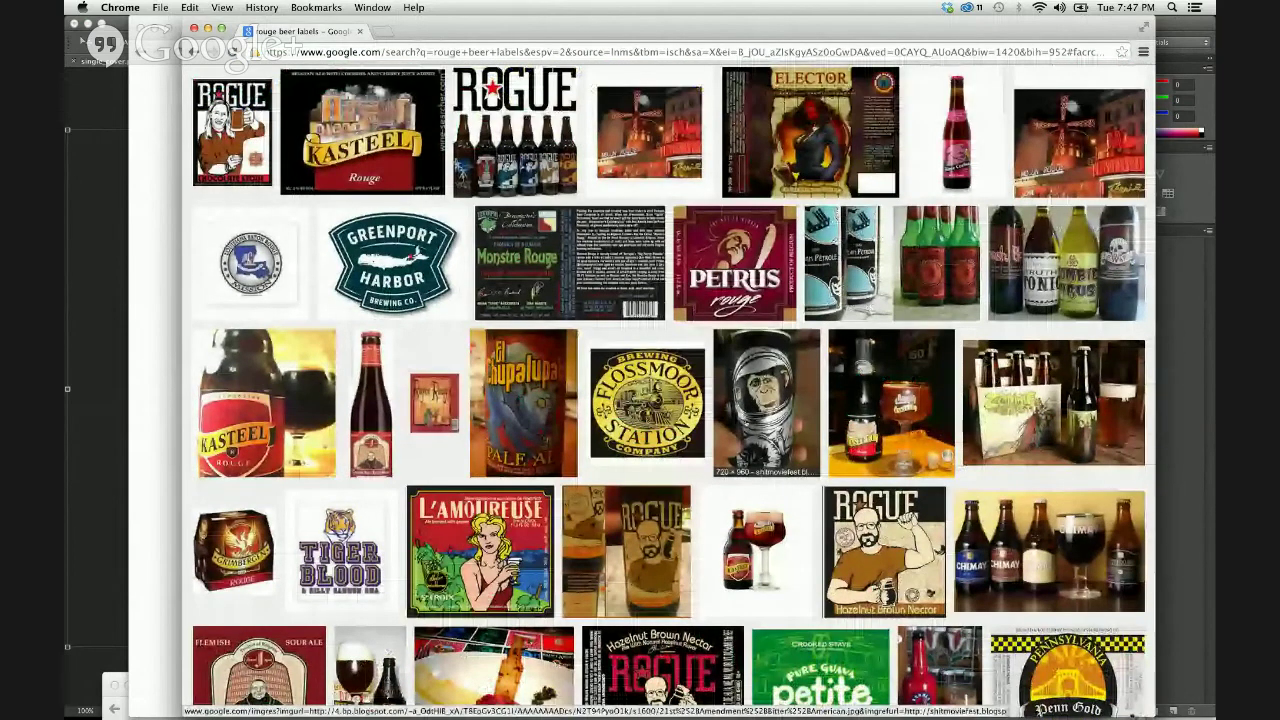
{"action": "scroll", "coordinate": [745, 424], "scroll_direction": "down", "scroll_amount": 4}
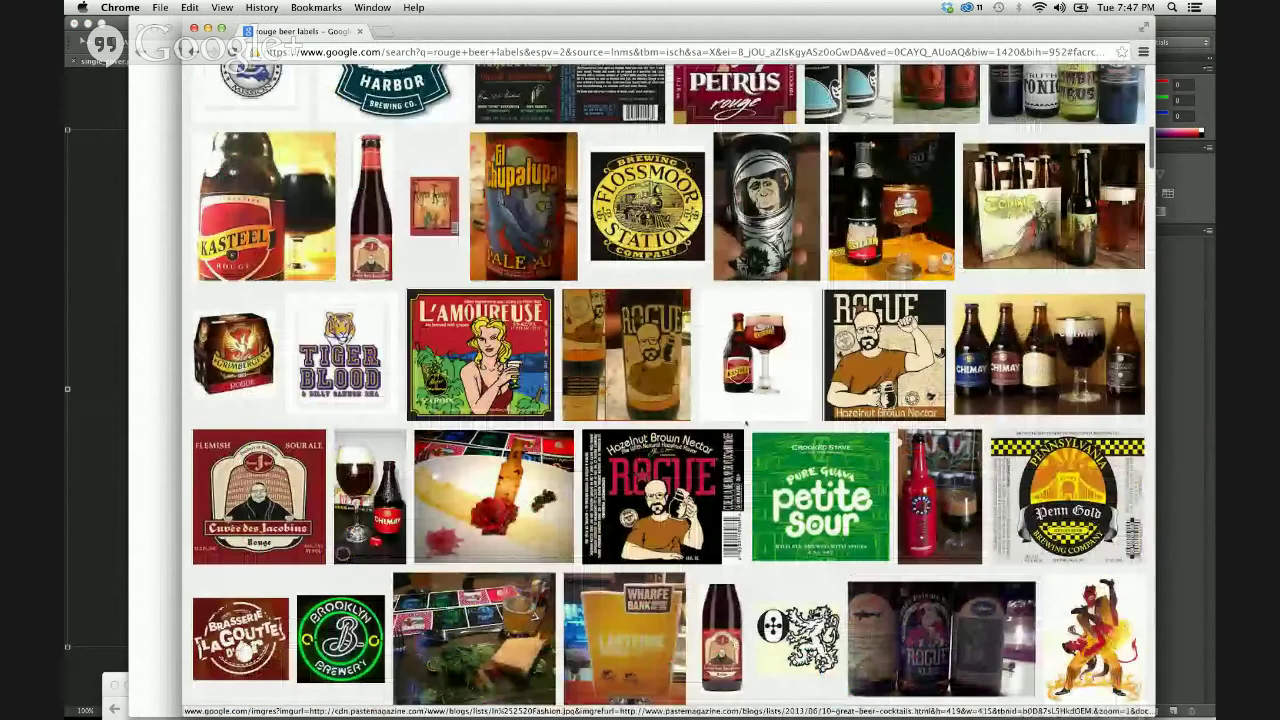
{"action": "scroll", "coordinate": [745, 424], "scroll_direction": "down", "scroll_amount": 1}
{"action": "left_click", "coordinate": [884, 302]}
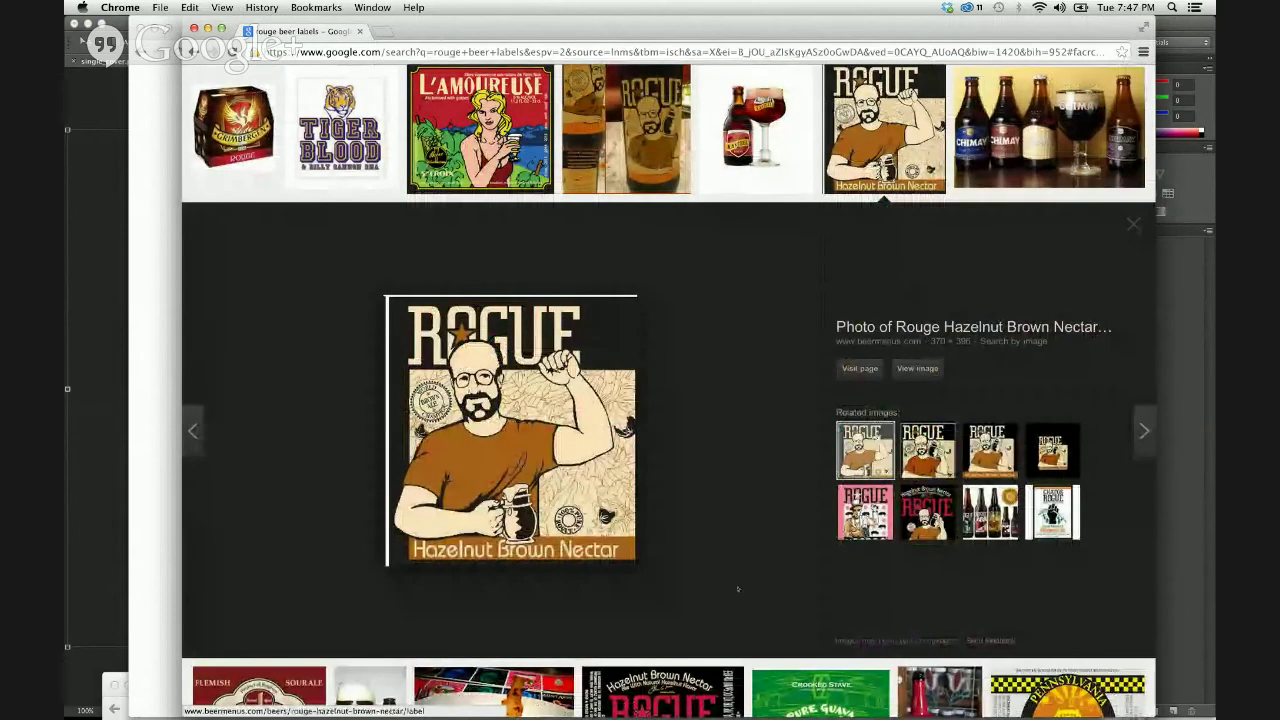
{"action": "scroll", "coordinate": [738, 589], "scroll_direction": "down", "scroll_amount": 10}
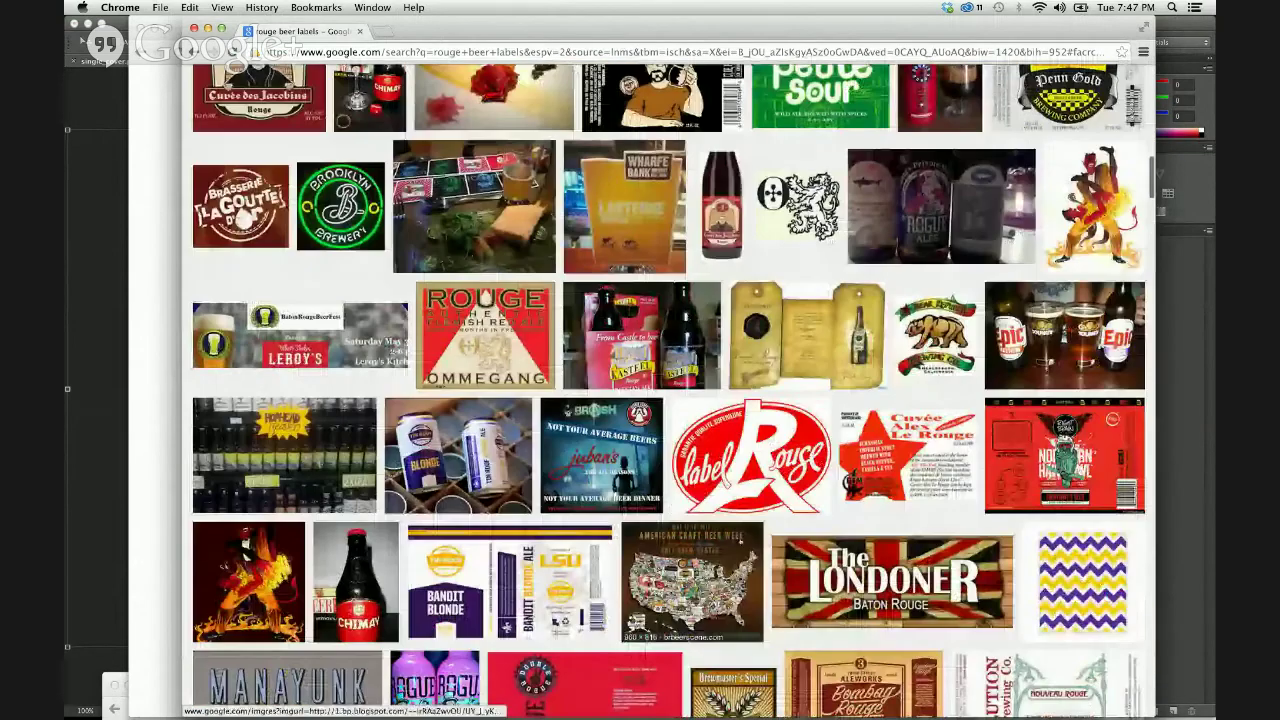
{"action": "scroll", "coordinate": [722, 458], "scroll_direction": "up", "scroll_amount": 15}
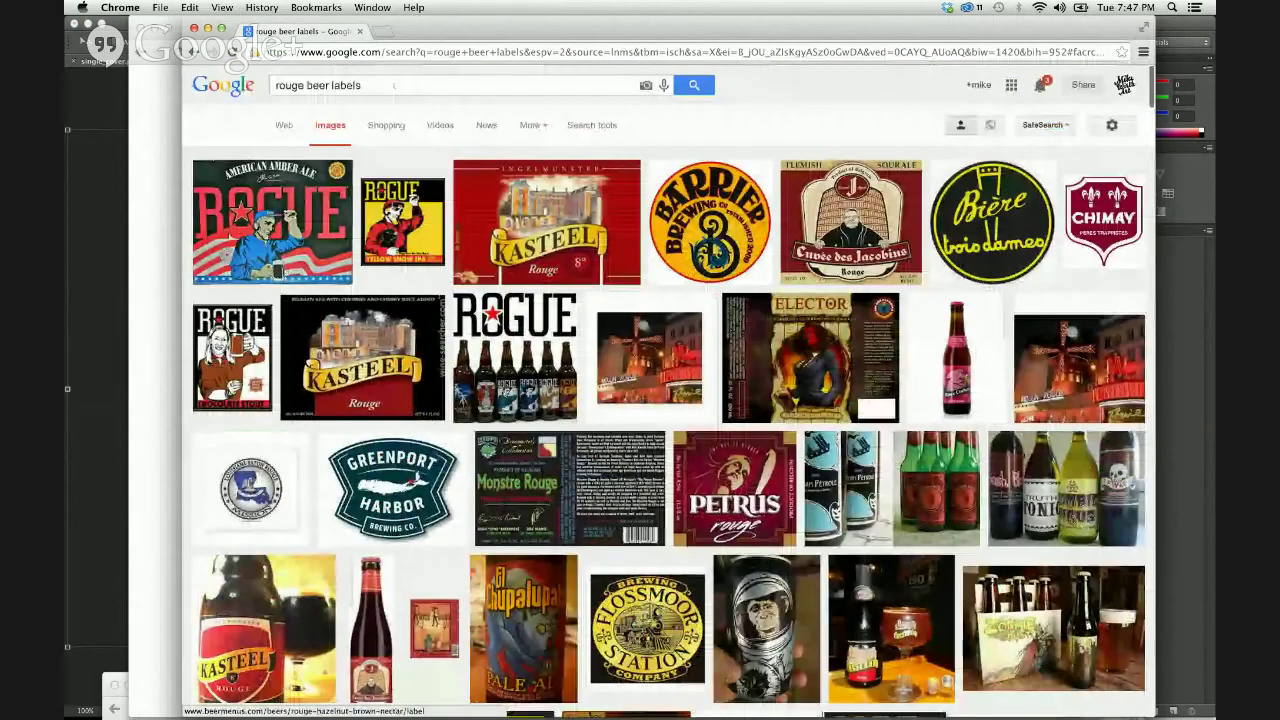
Replace the image search with 'pastiche', accepting the corrected spelling
{"action": "triple_click", "coordinate": [393, 86]}
{"action": "type", "text": "pastic"}
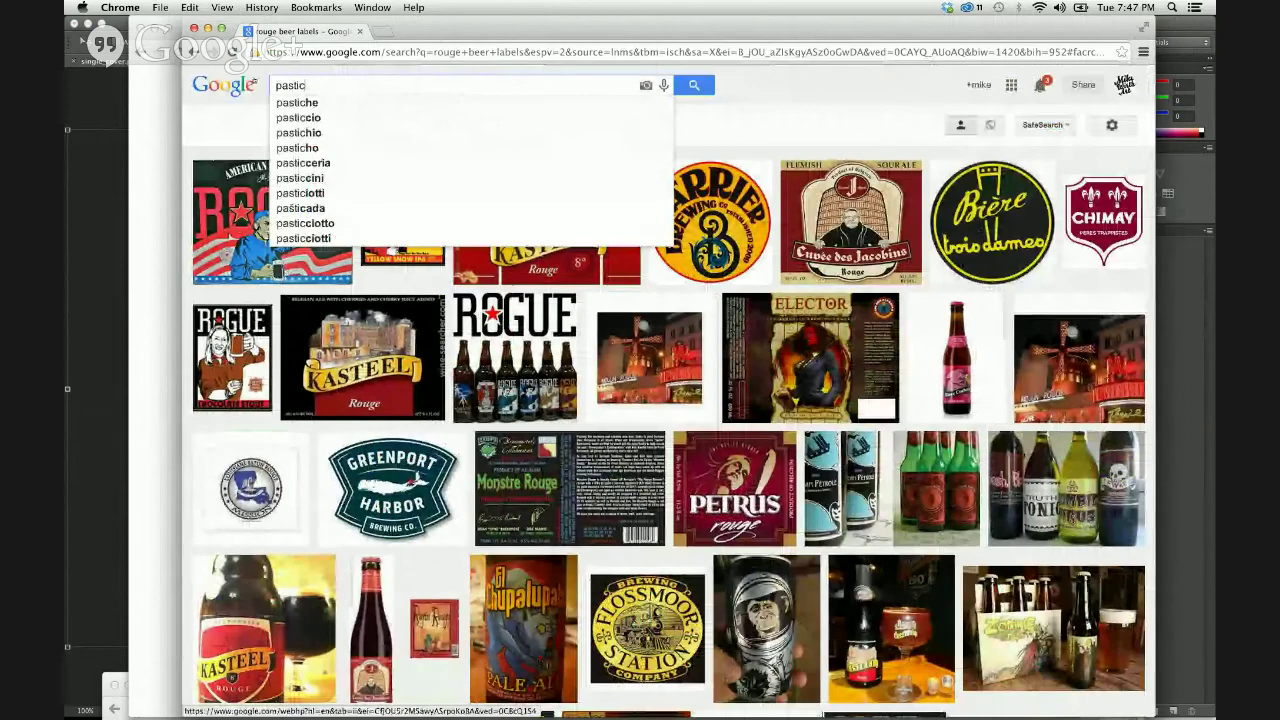
{"action": "type", "text": "ge"}
{"action": "key", "text": "Return"}
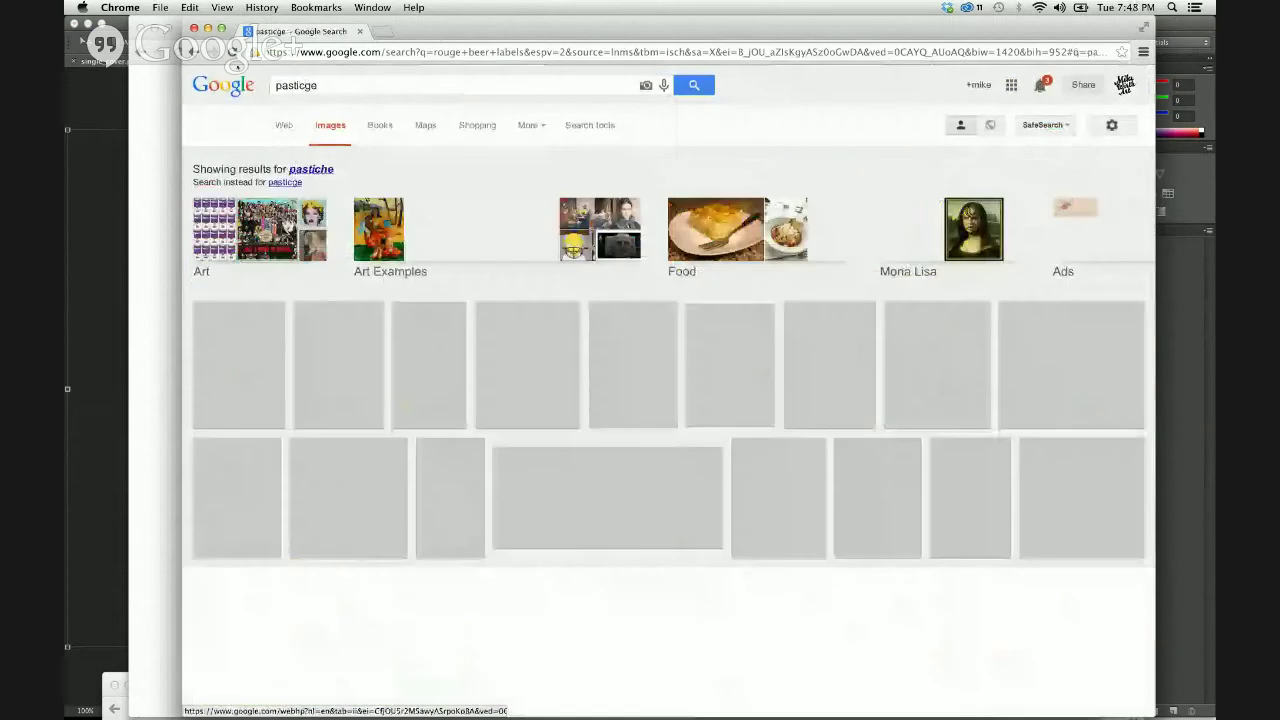
{"action": "left_click", "coordinate": [311, 170]}
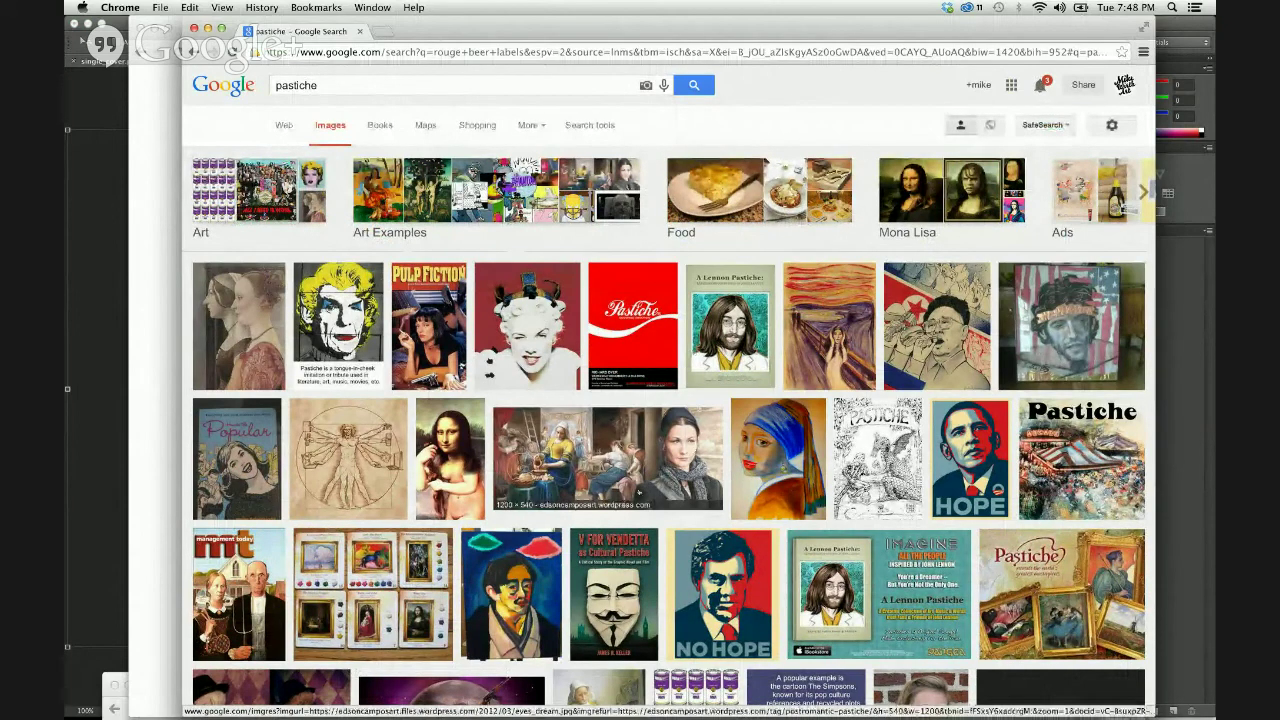
Browse the pastiche results and move the window down to reveal the Russian typography page
{"action": "scroll", "coordinate": [640, 470], "scroll_direction": "down", "scroll_amount": 6}
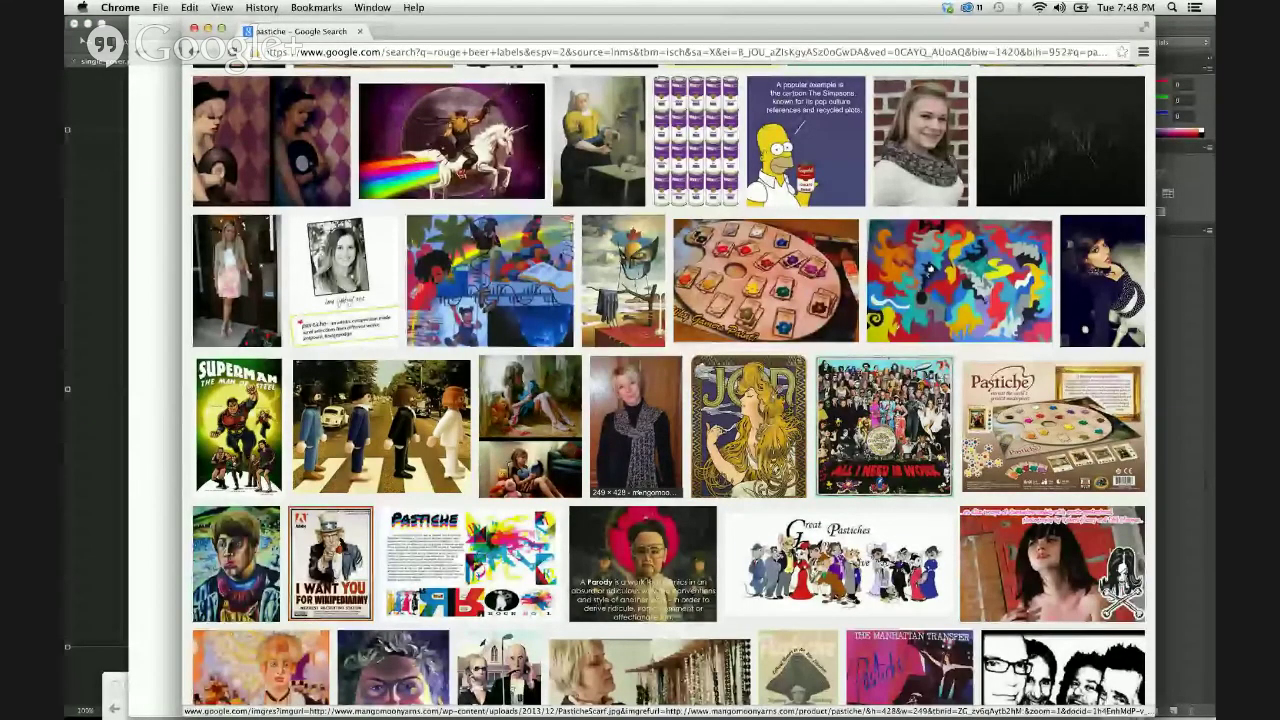
{"action": "scroll", "coordinate": [660, 470], "scroll_direction": "down", "scroll_amount": 5}
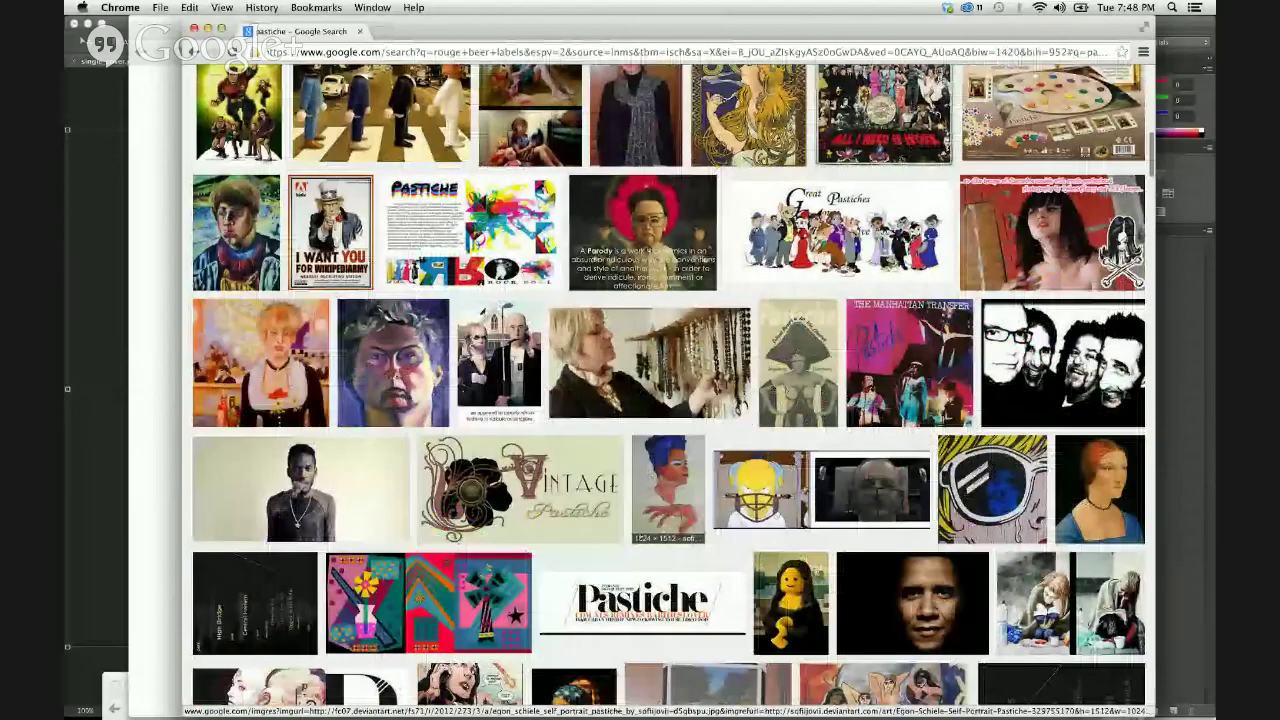
{"action": "scroll", "coordinate": [655, 460], "scroll_direction": "up", "scroll_amount": 10}
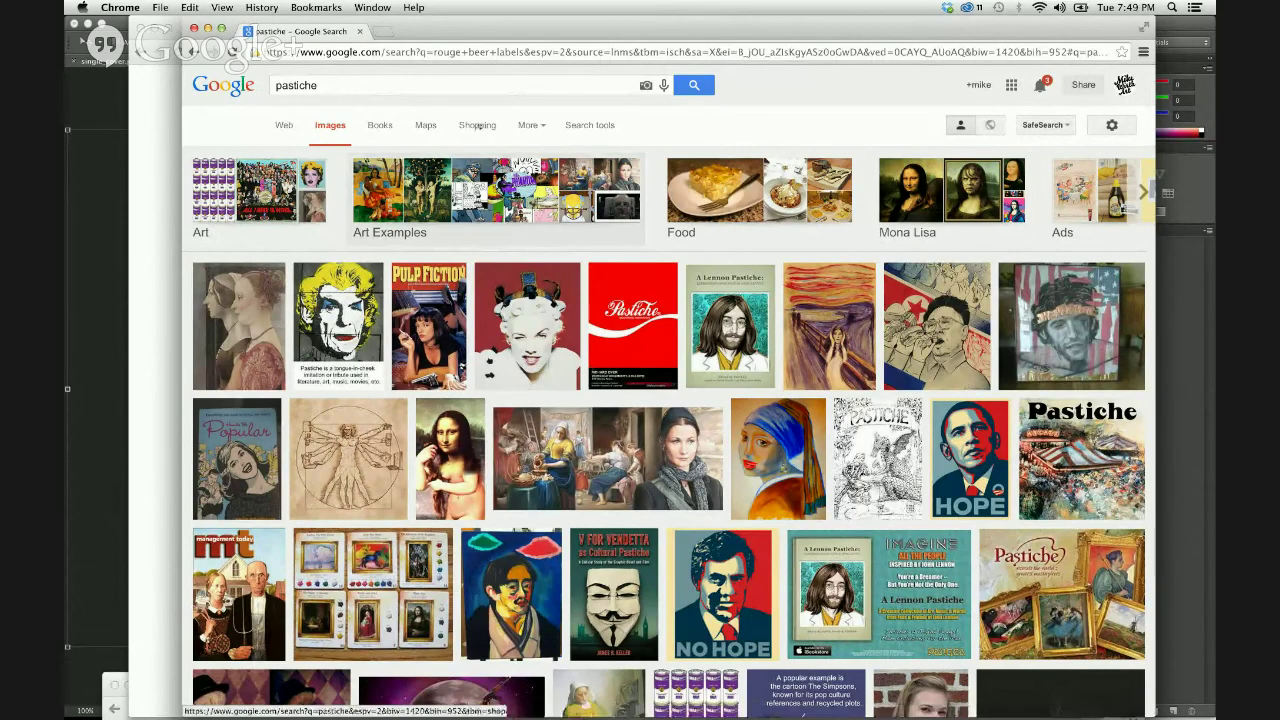
{"action": "left_click_drag", "start_coordinate": [421, 31], "coordinate": [400, 597]}
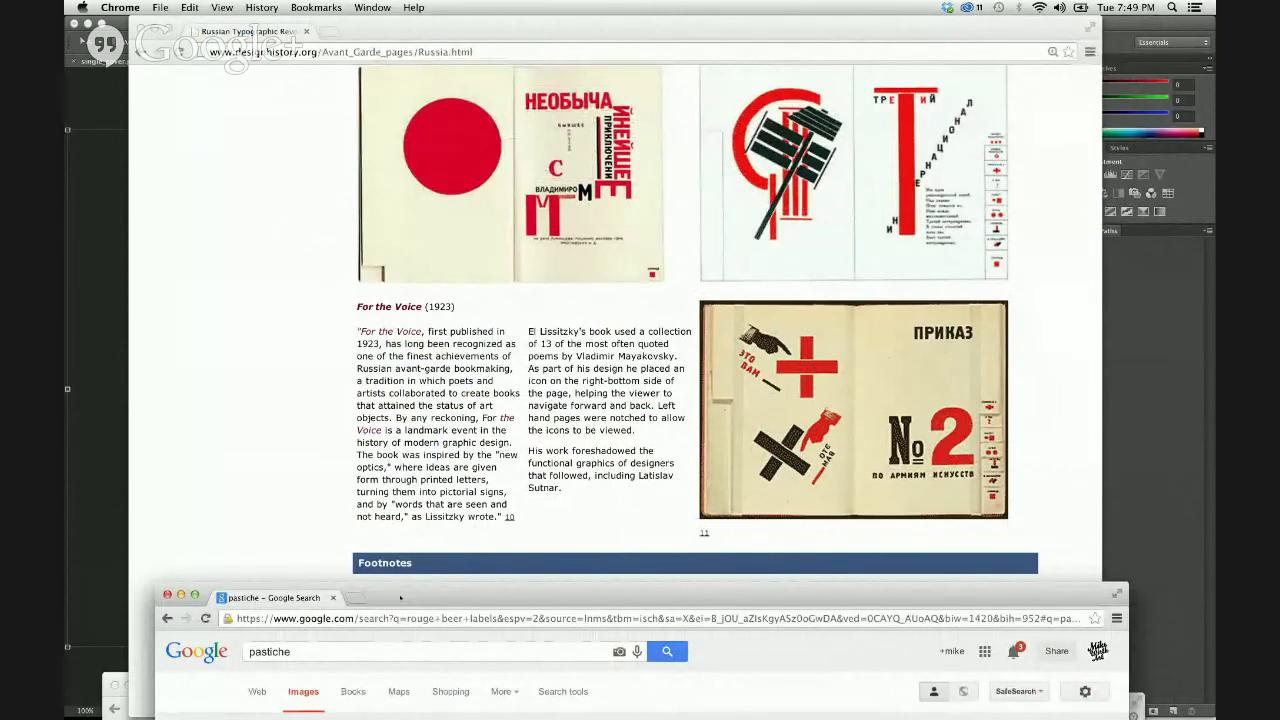
Open the DeStijl page from the designhistory.org side menu
{"action": "left_click", "coordinate": [333, 449]}
{"action": "scroll", "coordinate": [260, 330], "scroll_direction": "up", "scroll_amount": 3}
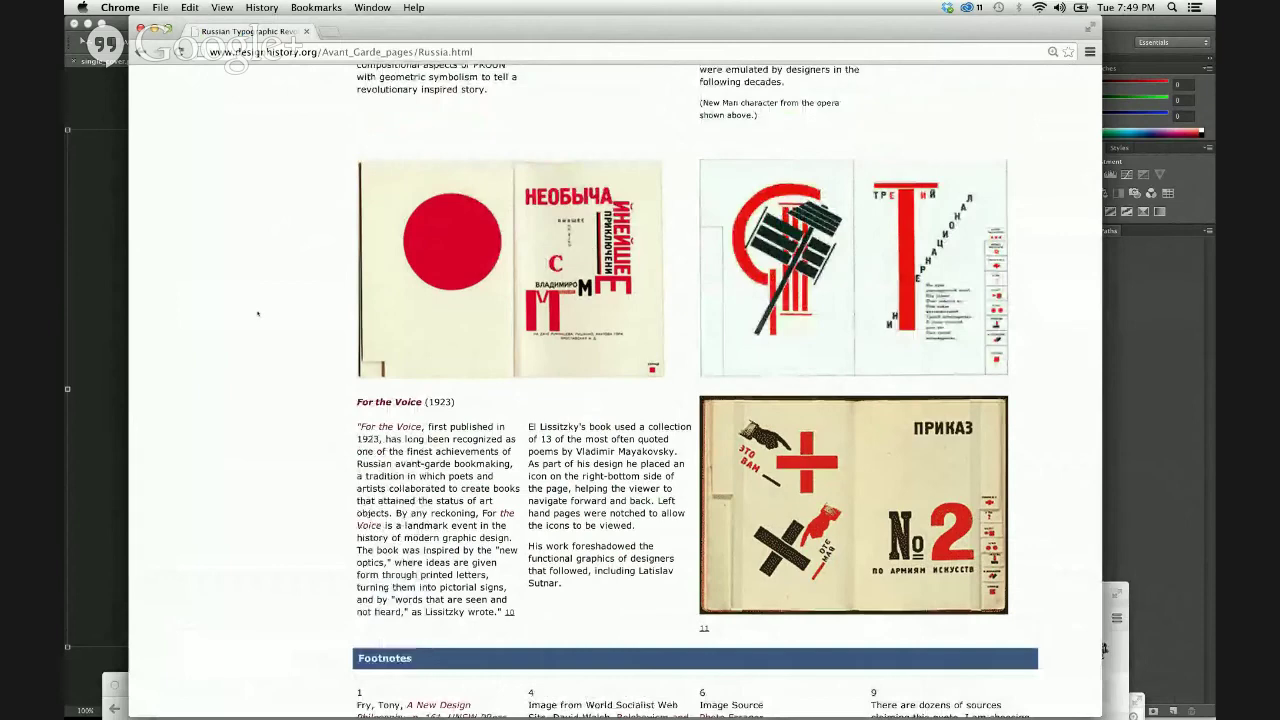
{"action": "scroll", "coordinate": [258, 314], "scroll_direction": "up", "scroll_amount": 10}
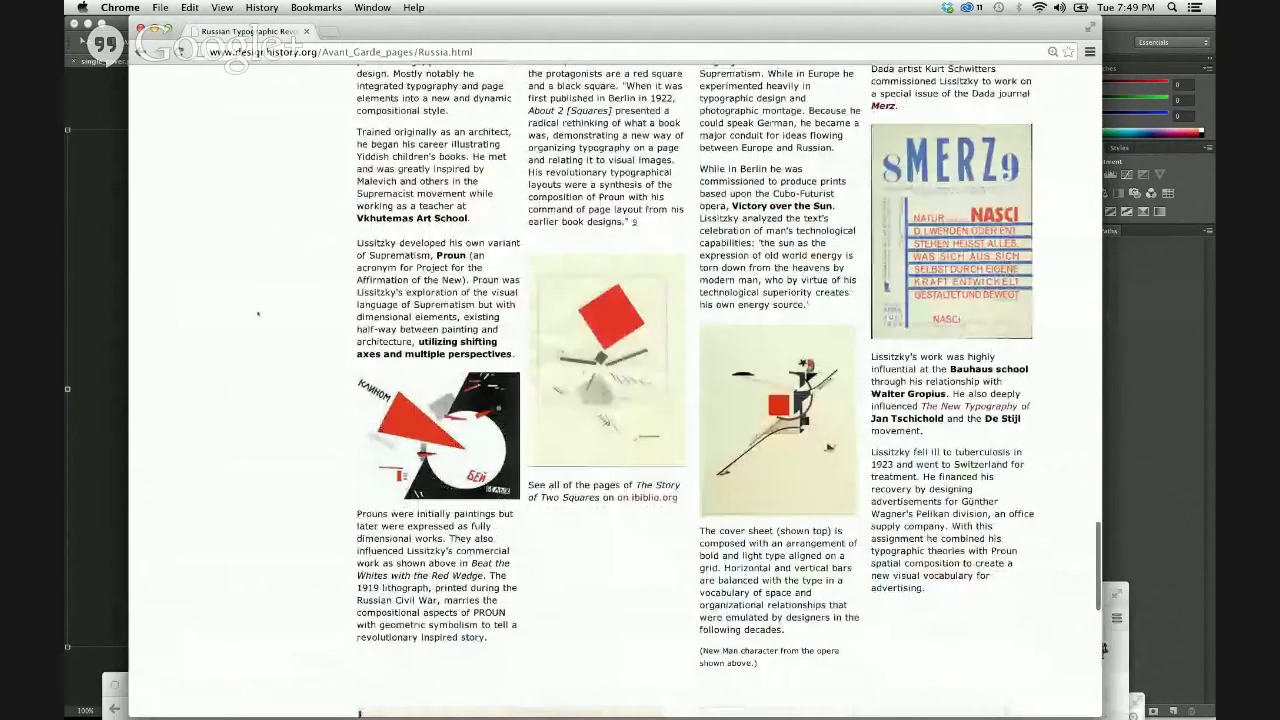
{"action": "scroll", "coordinate": [258, 314], "scroll_direction": "up", "scroll_amount": 10}
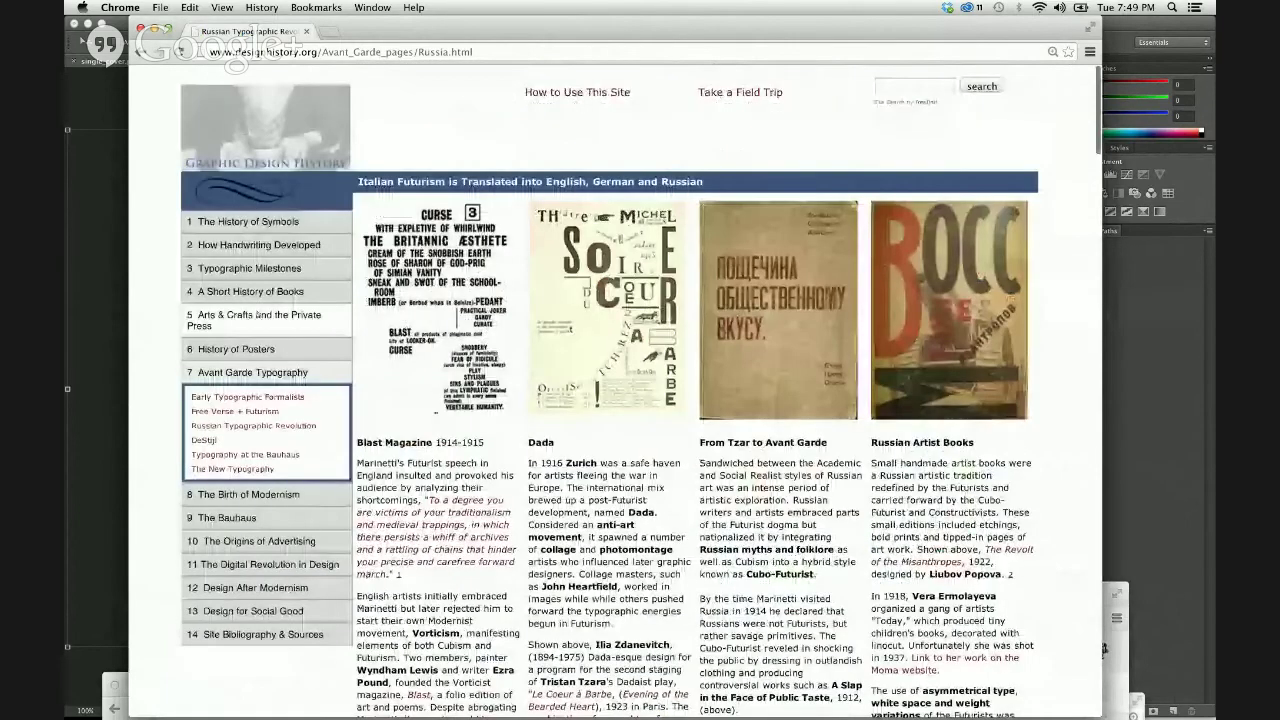
{"action": "left_click", "coordinate": [204, 440]}
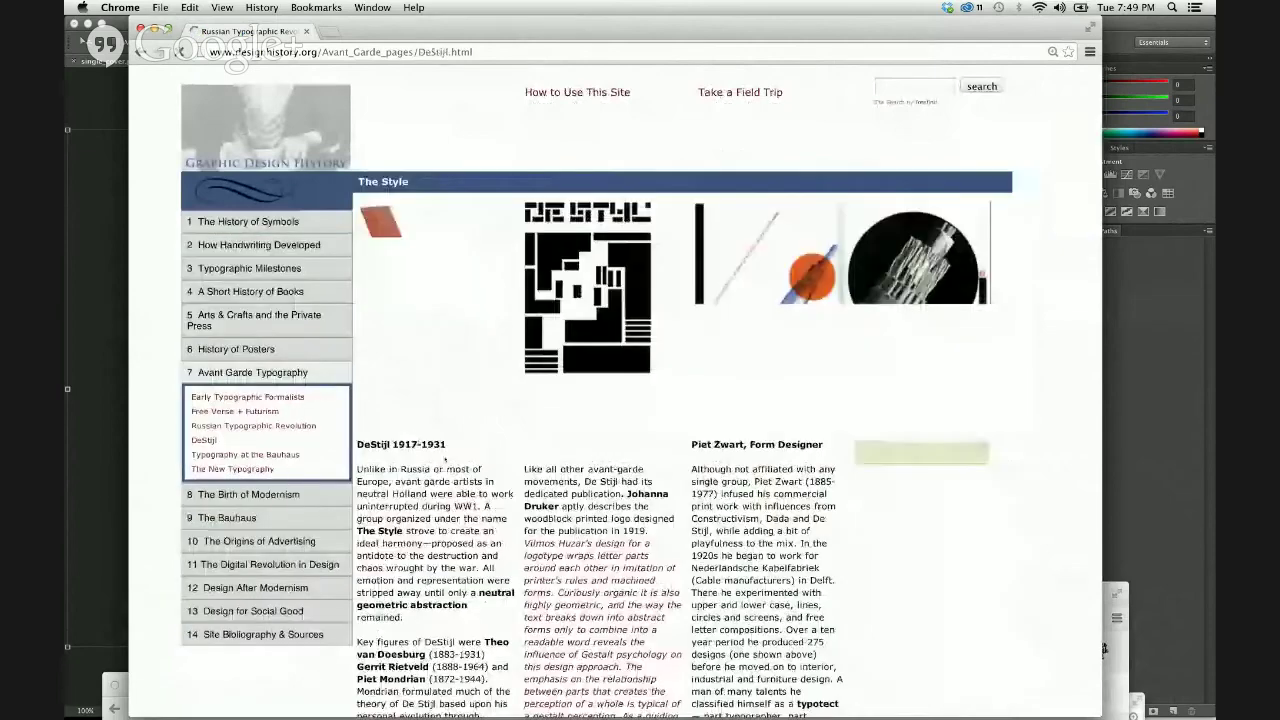
Skim the De Stijl page, then start a new browser window
{"action": "scroll", "coordinate": [445, 458], "scroll_direction": "down", "scroll_amount": 2}
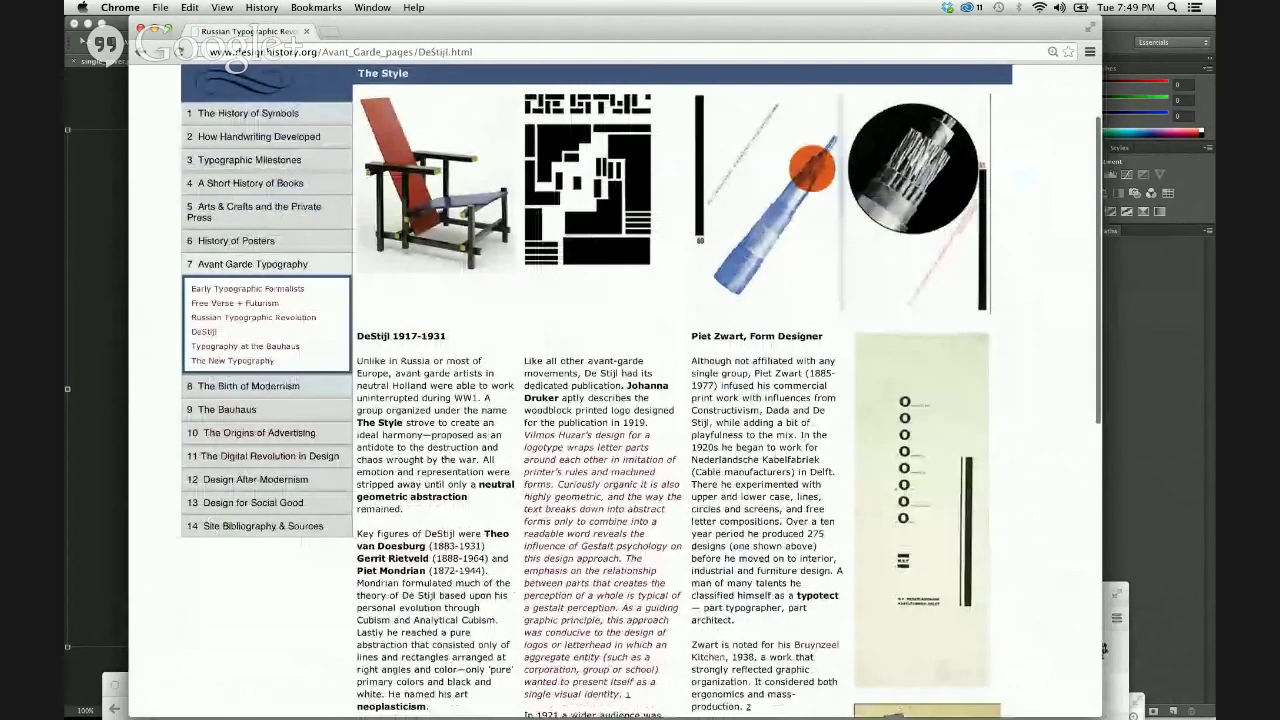
{"action": "scroll", "coordinate": [600, 400], "scroll_direction": "down", "scroll_amount": 6}
{"action": "scroll", "coordinate": [600, 400], "scroll_direction": "up", "scroll_amount": 4}
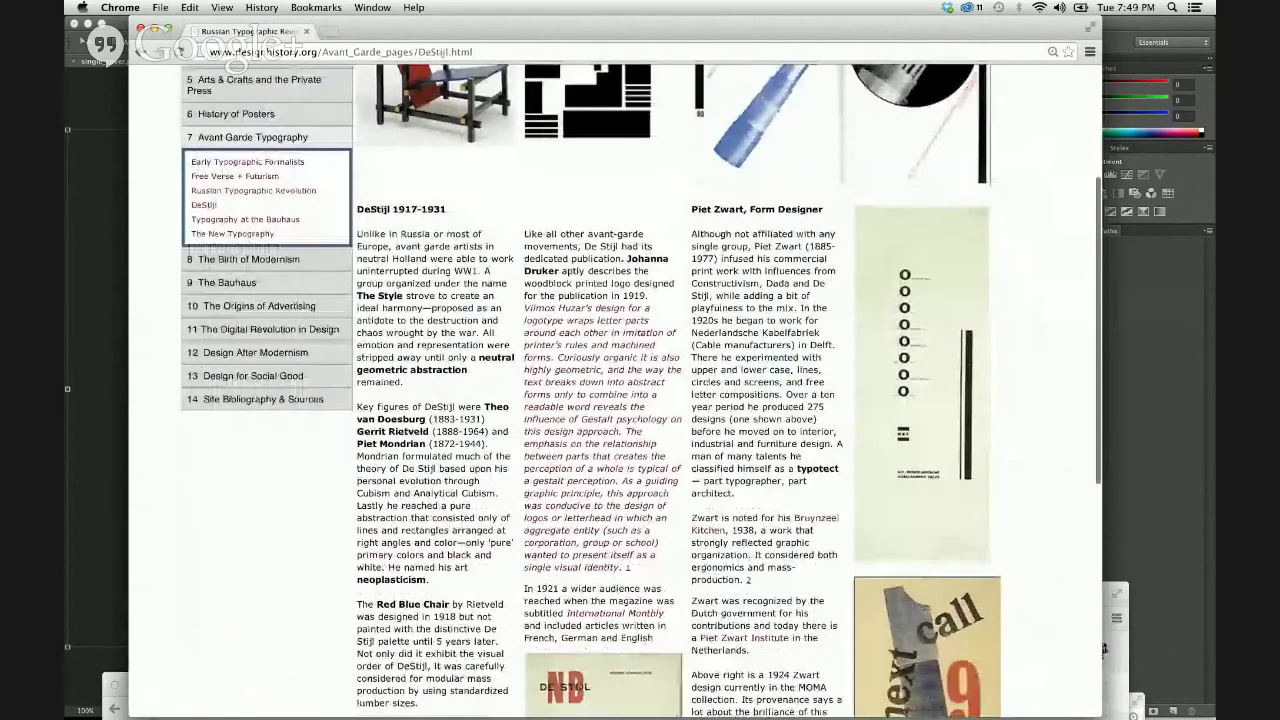
{"action": "scroll", "coordinate": [640, 400], "scroll_direction": "up", "scroll_amount": 3}
{"action": "key", "text": "super+n"}
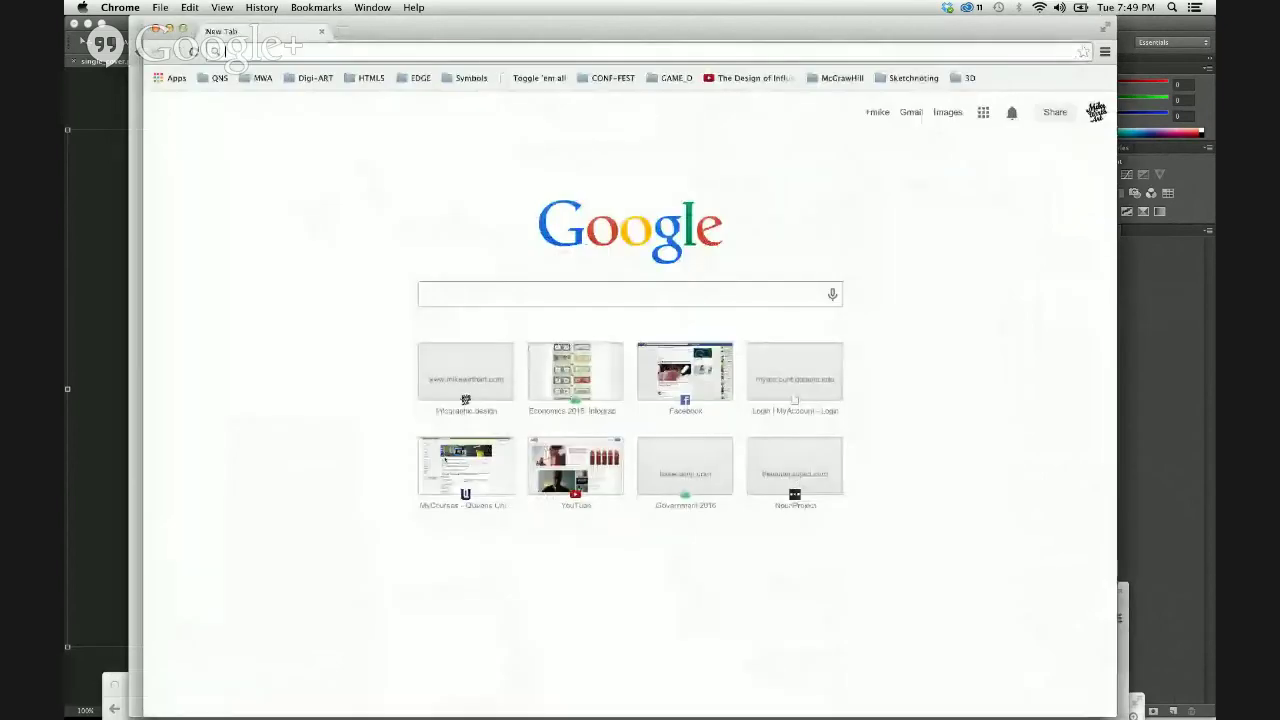
Search Google for 'white stripes de stijl'
{"action": "type", "text": "wh"}
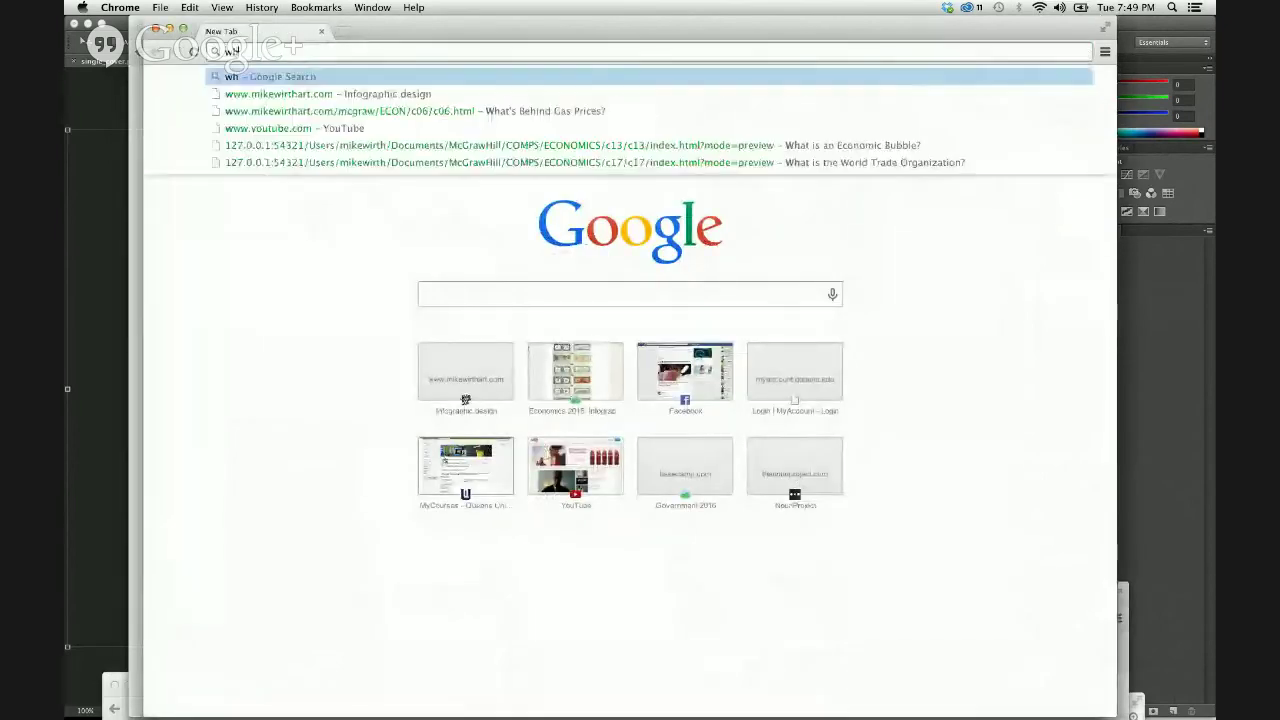
{"action": "type", "text": "ite st"}
{"action": "type", "text": "ripes de stih"}
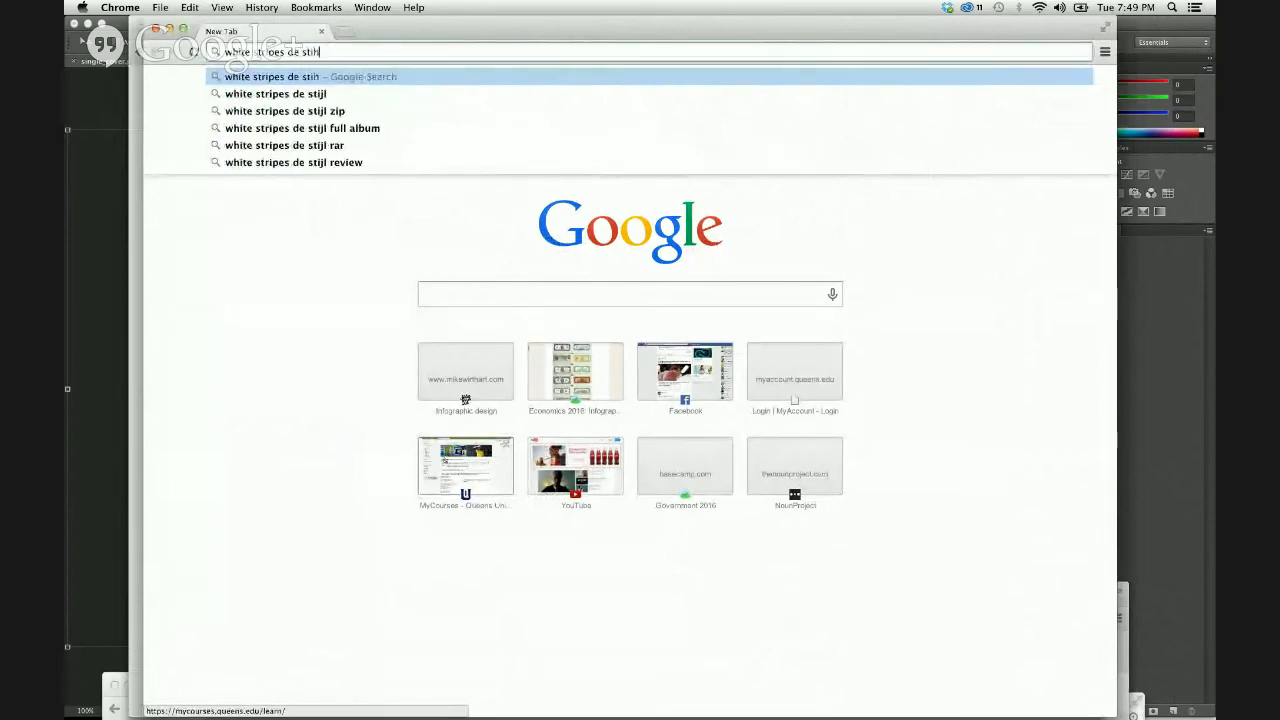
{"action": "key", "text": "BackSpace"}
{"action": "type", "text": "jl"}
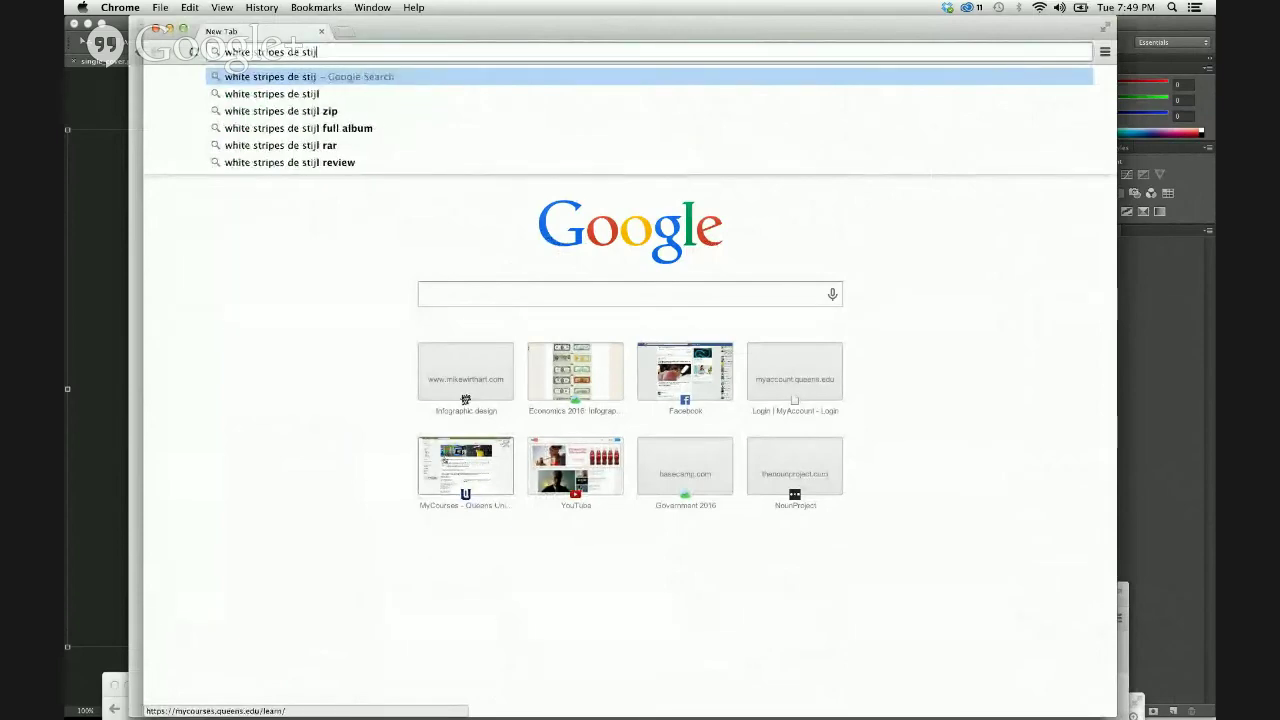
{"action": "key", "text": "Return"}
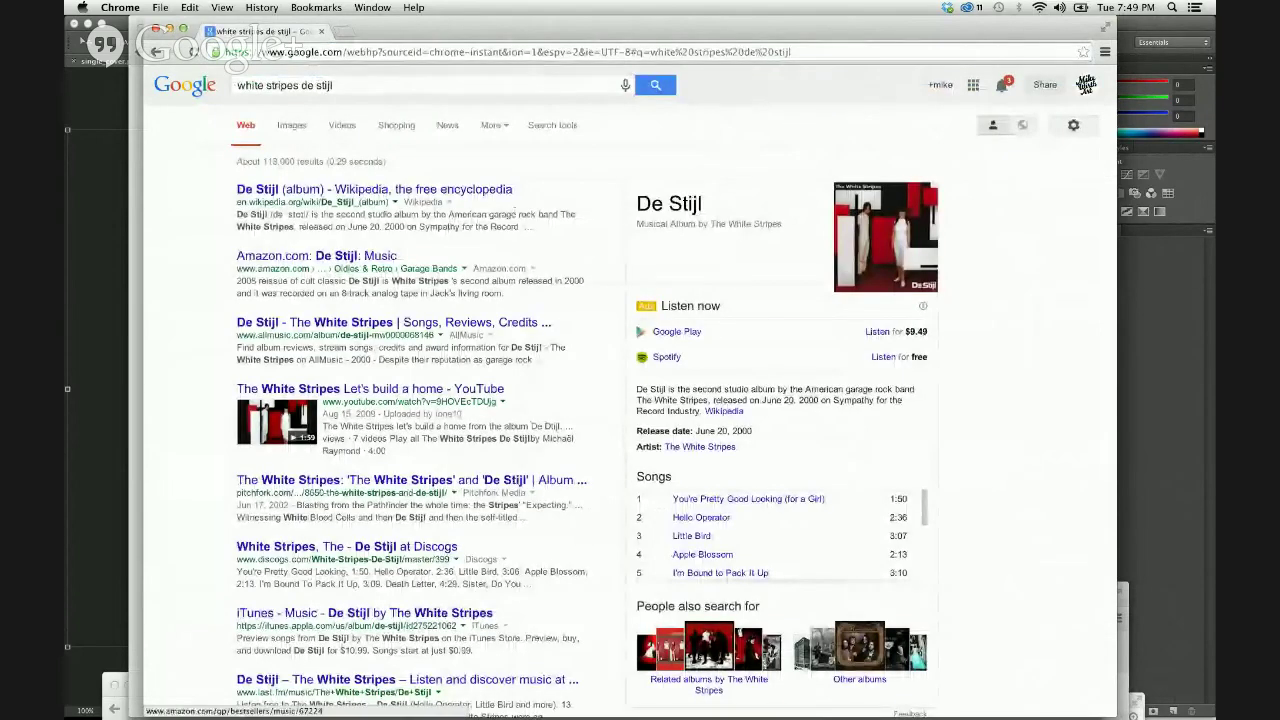
Preview the De Stijl album cover in image results, then return to the De Stijl page
{"action": "left_click", "coordinate": [291, 125]}
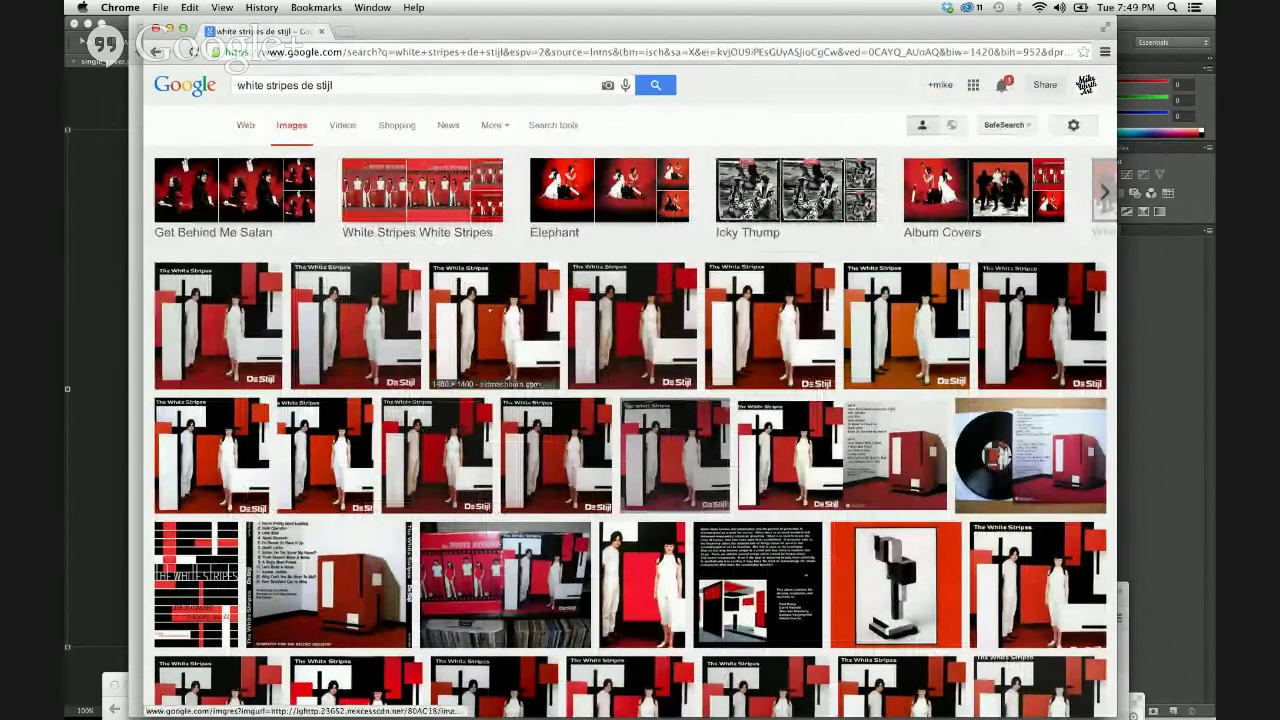
{"action": "left_click", "coordinate": [494, 330]}
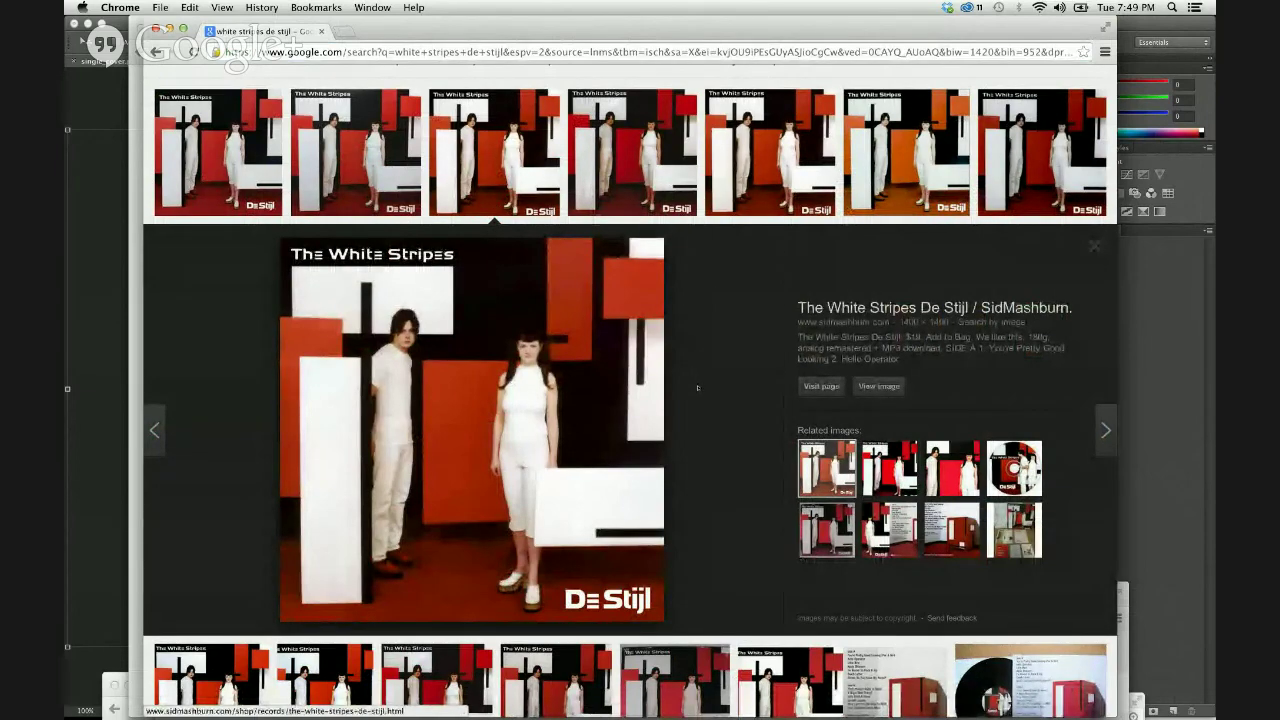
{"action": "key", "text": "super+grave"}
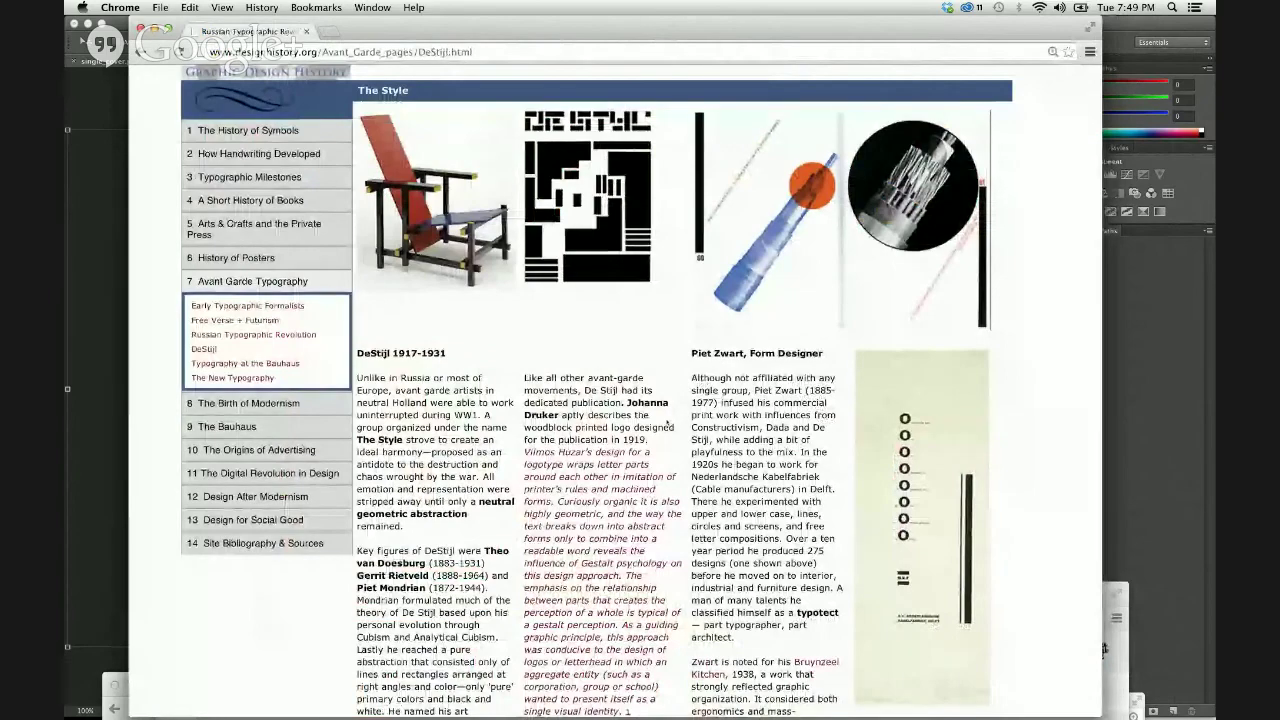
Expand '10 The Origins of Advertising' and move the browser down to reveal Photoshop
{"action": "scroll", "coordinate": [668, 423], "scroll_direction": "down", "scroll_amount": 5}
{"action": "scroll", "coordinate": [667, 423], "scroll_direction": "down", "scroll_amount": 3}
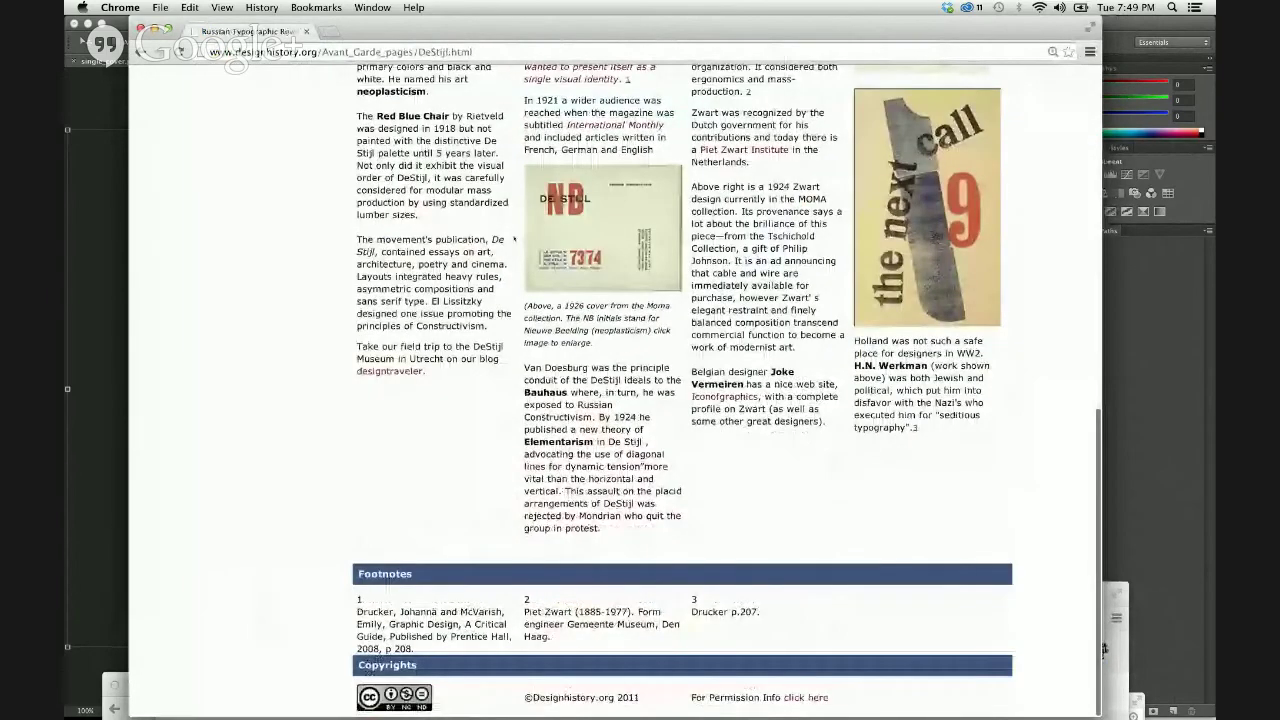
{"action": "scroll", "coordinate": [245, 454], "scroll_direction": "up", "scroll_amount": 10}
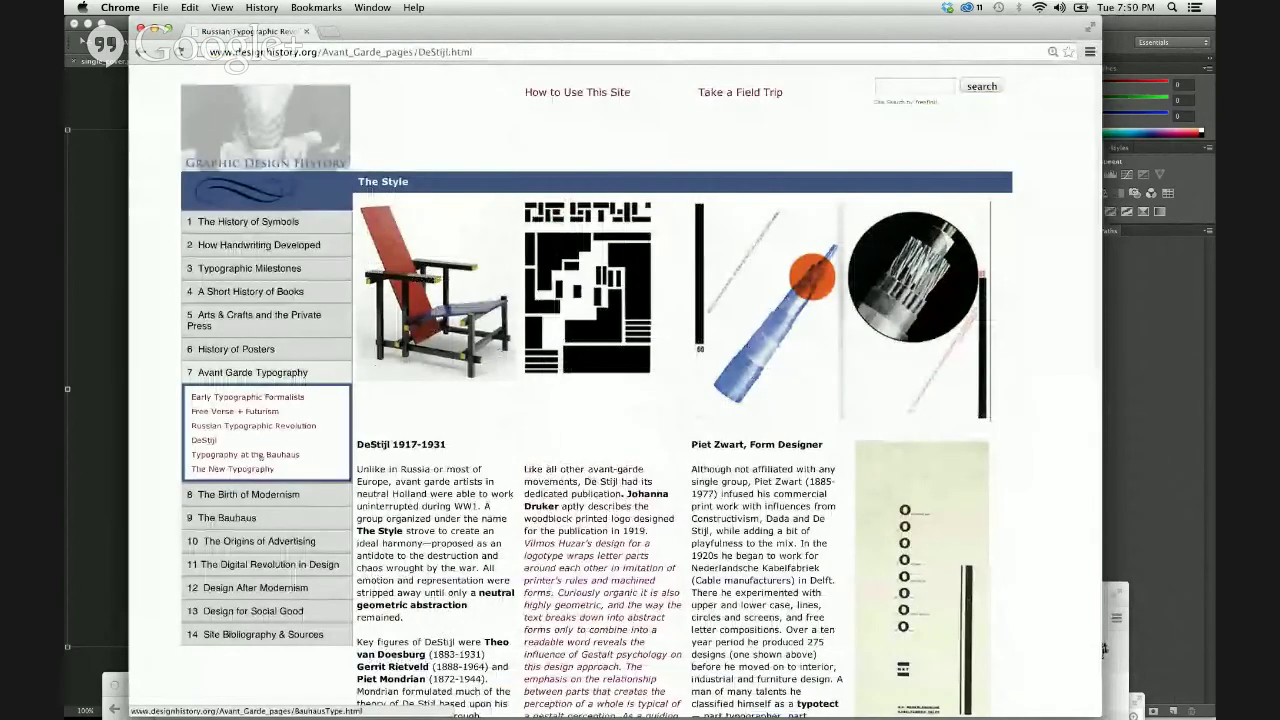
{"action": "left_click", "coordinate": [264, 541]}
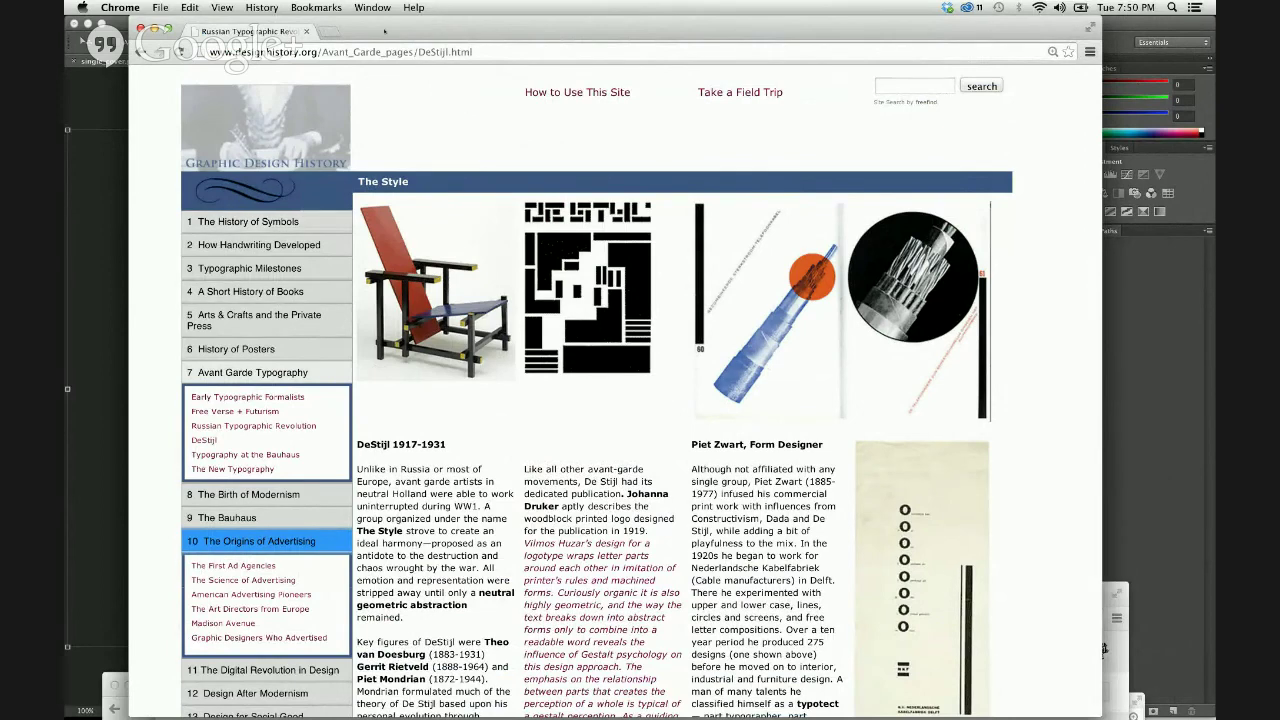
{"action": "left_click_drag", "start_coordinate": [384, 30], "coordinate": [383, 670]}
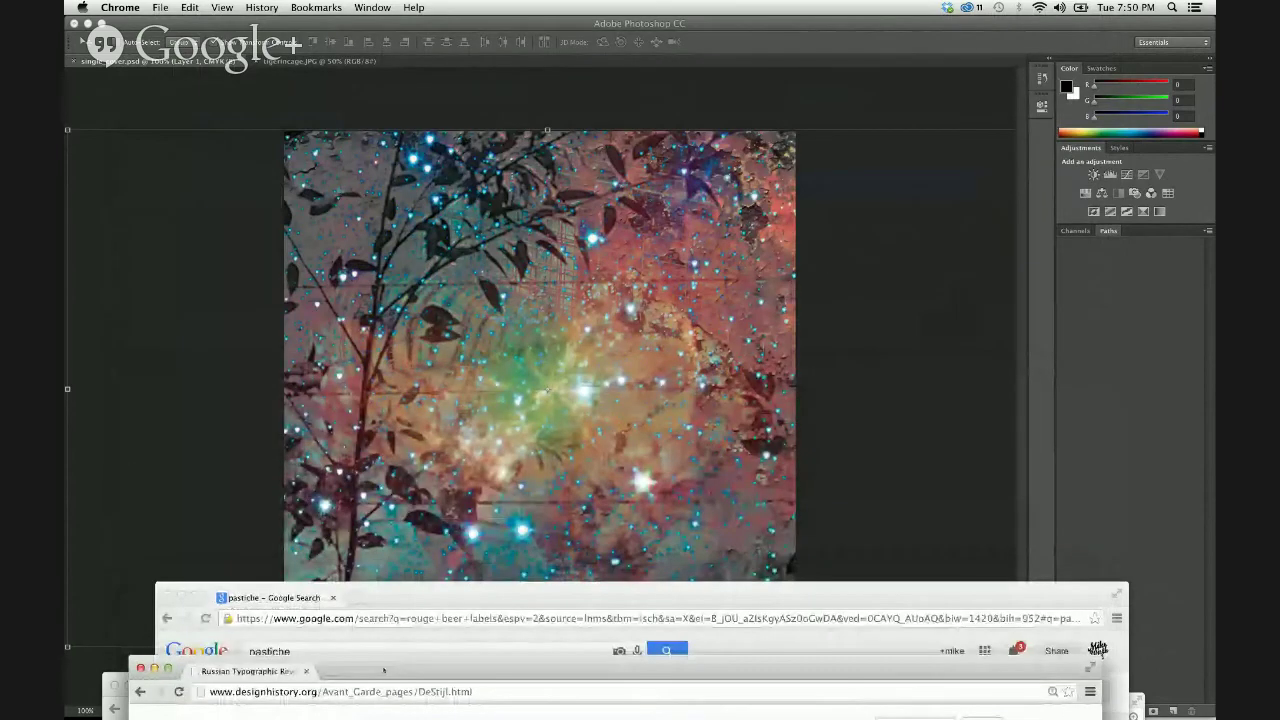
Move the Google Search window to the bottom and bring Photoshop to the front
{"action": "left_click_drag", "start_coordinate": [399, 598], "coordinate": [399, 693]}
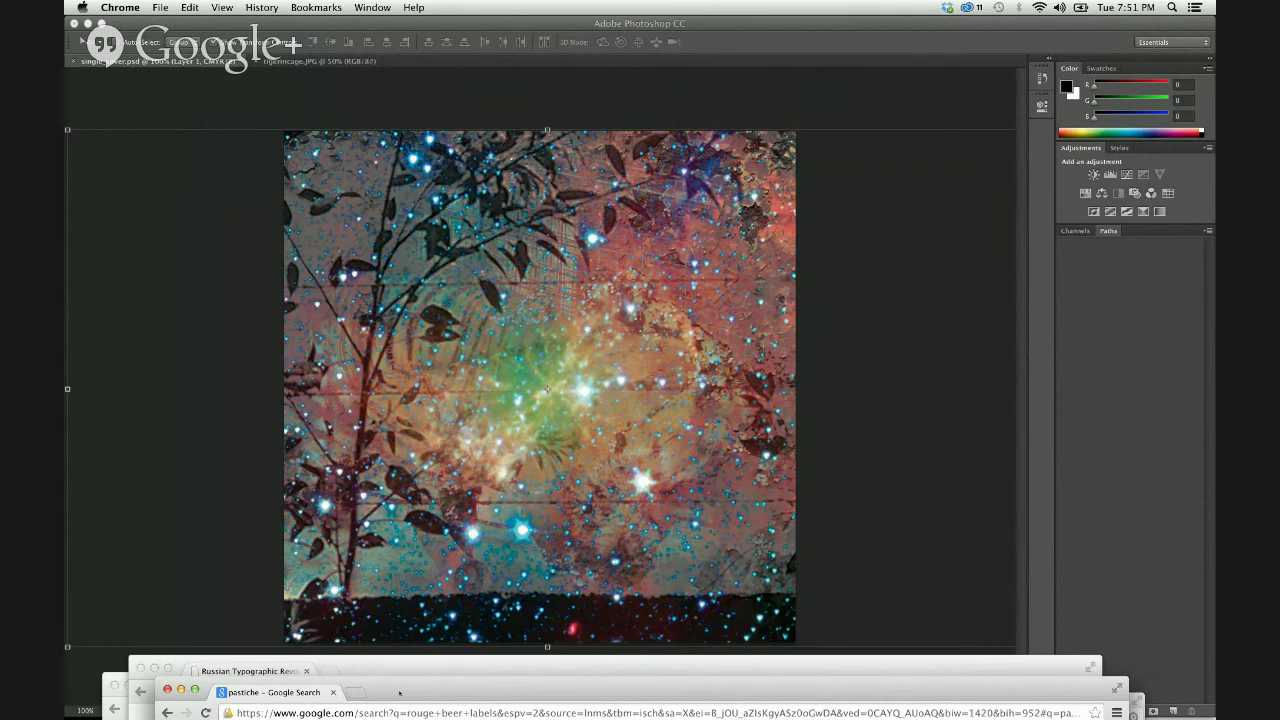
{"action": "left_click", "coordinate": [808, 480]}
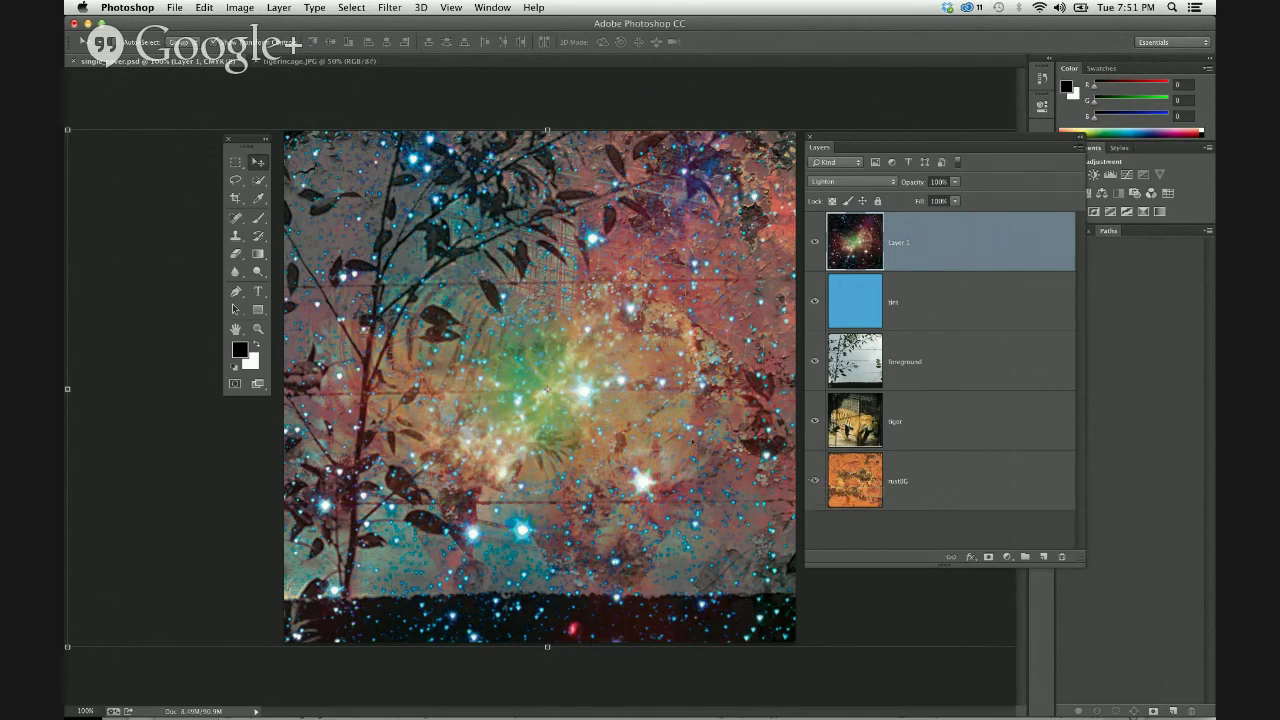
Draw a freehand lasso around the nebula centre and add a layer mask to Layer 1
{"action": "key", "text": "l"}
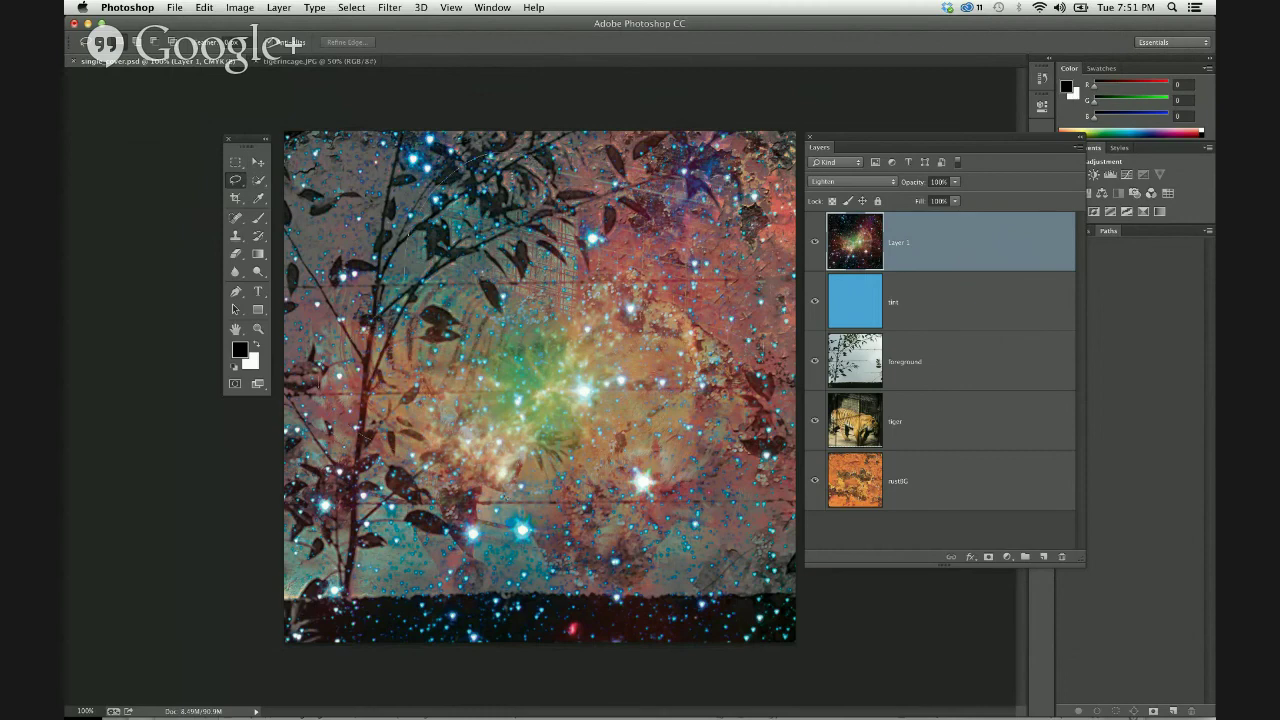
{"action": "left_click_drag", "start_coordinate": [612, 152], "coordinate": [520, 156]}
{"action": "left_click", "coordinate": [351, 7]}
{"action": "left_click", "coordinate": [362, 62]}
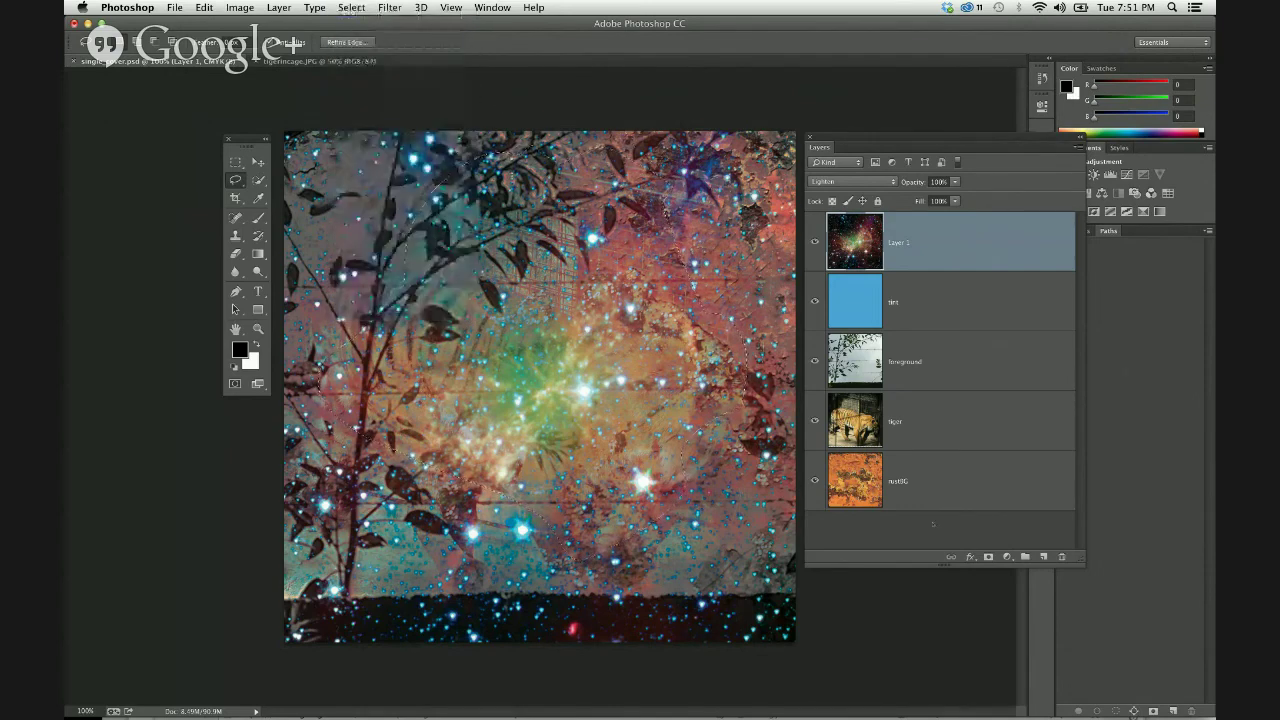
{"action": "left_click", "coordinate": [988, 557]}
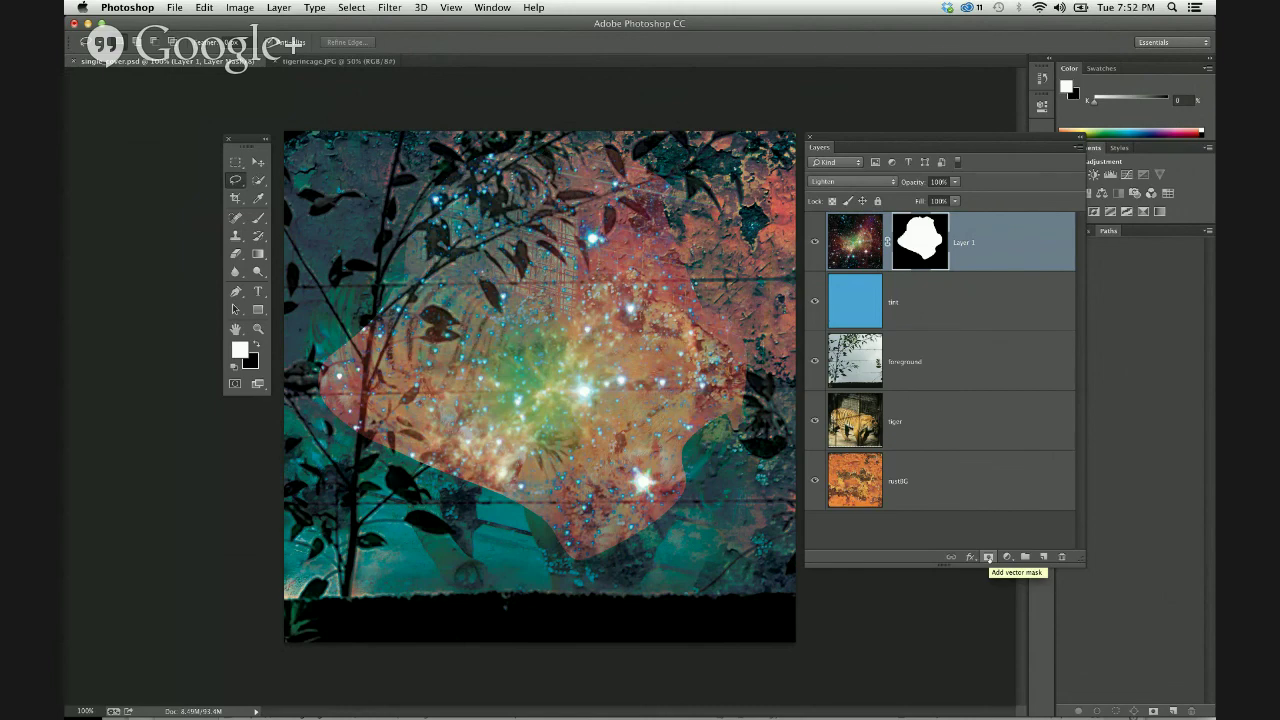
Switch to Chrome and bring the Google+ Hangouts window forward
{"action": "mouse_move", "coordinate": [385, 697]}
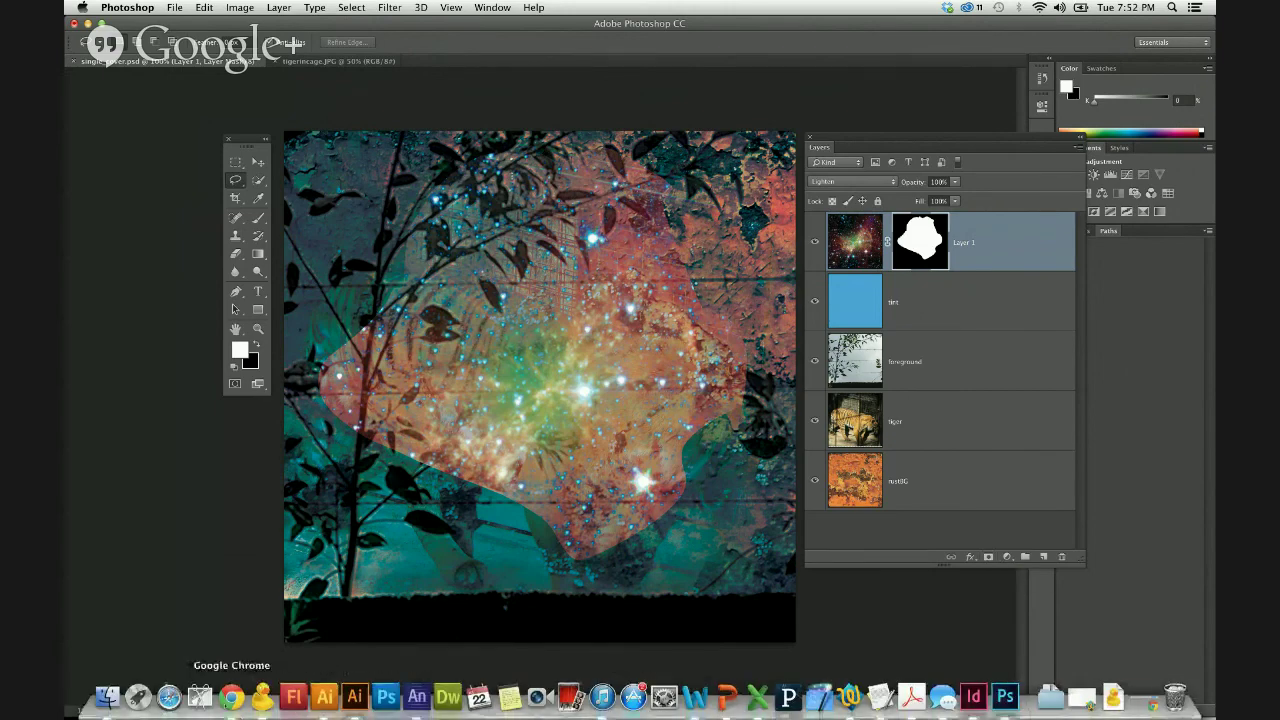
{"action": "left_click", "coordinate": [231, 697]}
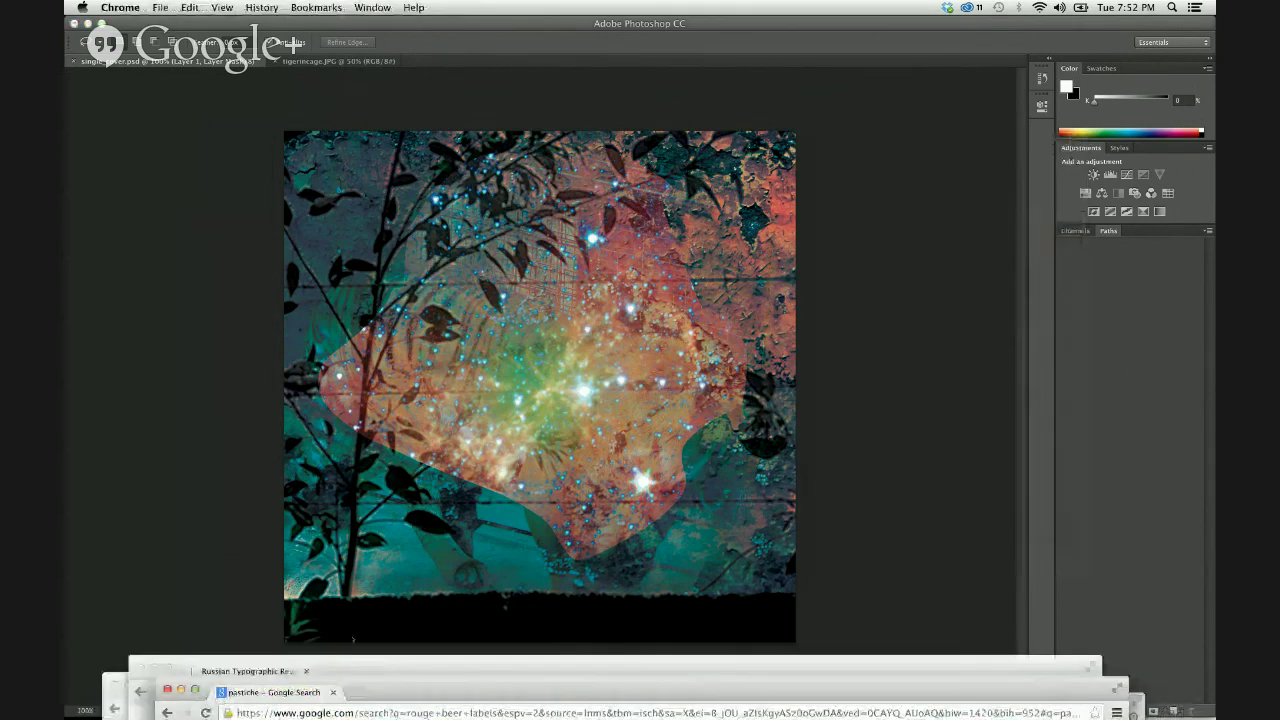
{"action": "left_click", "coordinate": [373, 7]}
{"action": "left_click", "coordinate": [406, 161]}
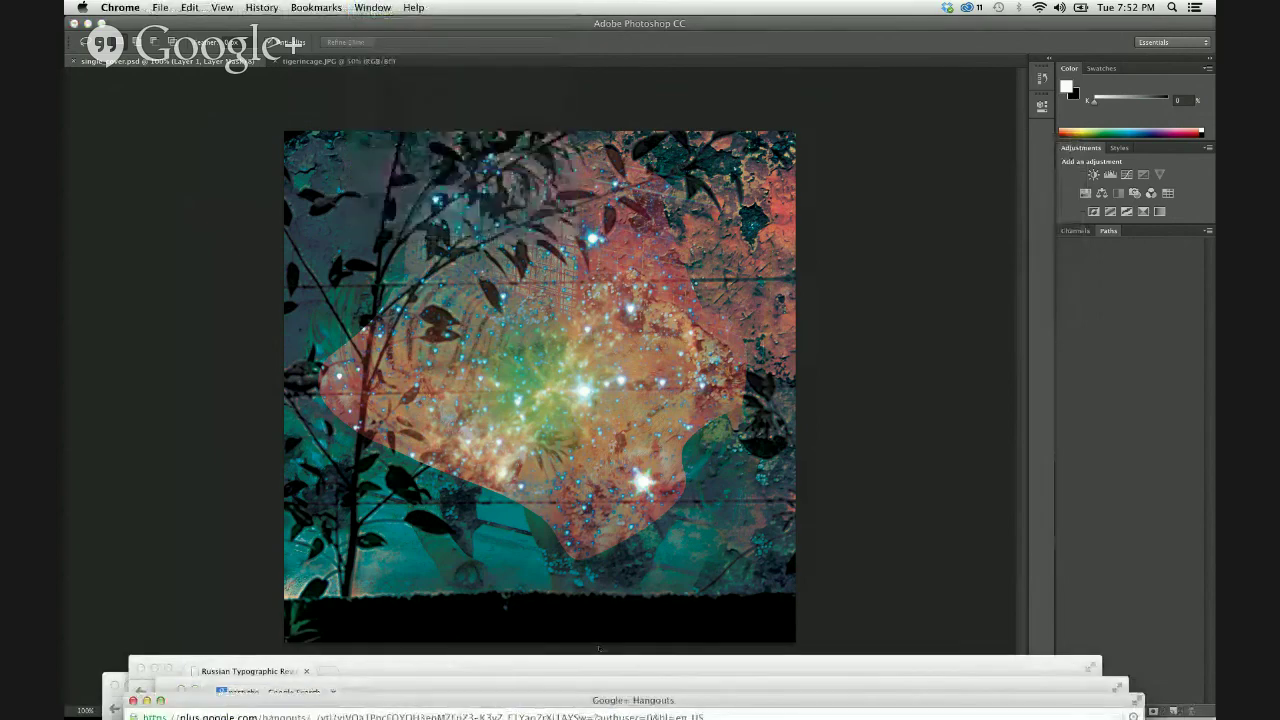